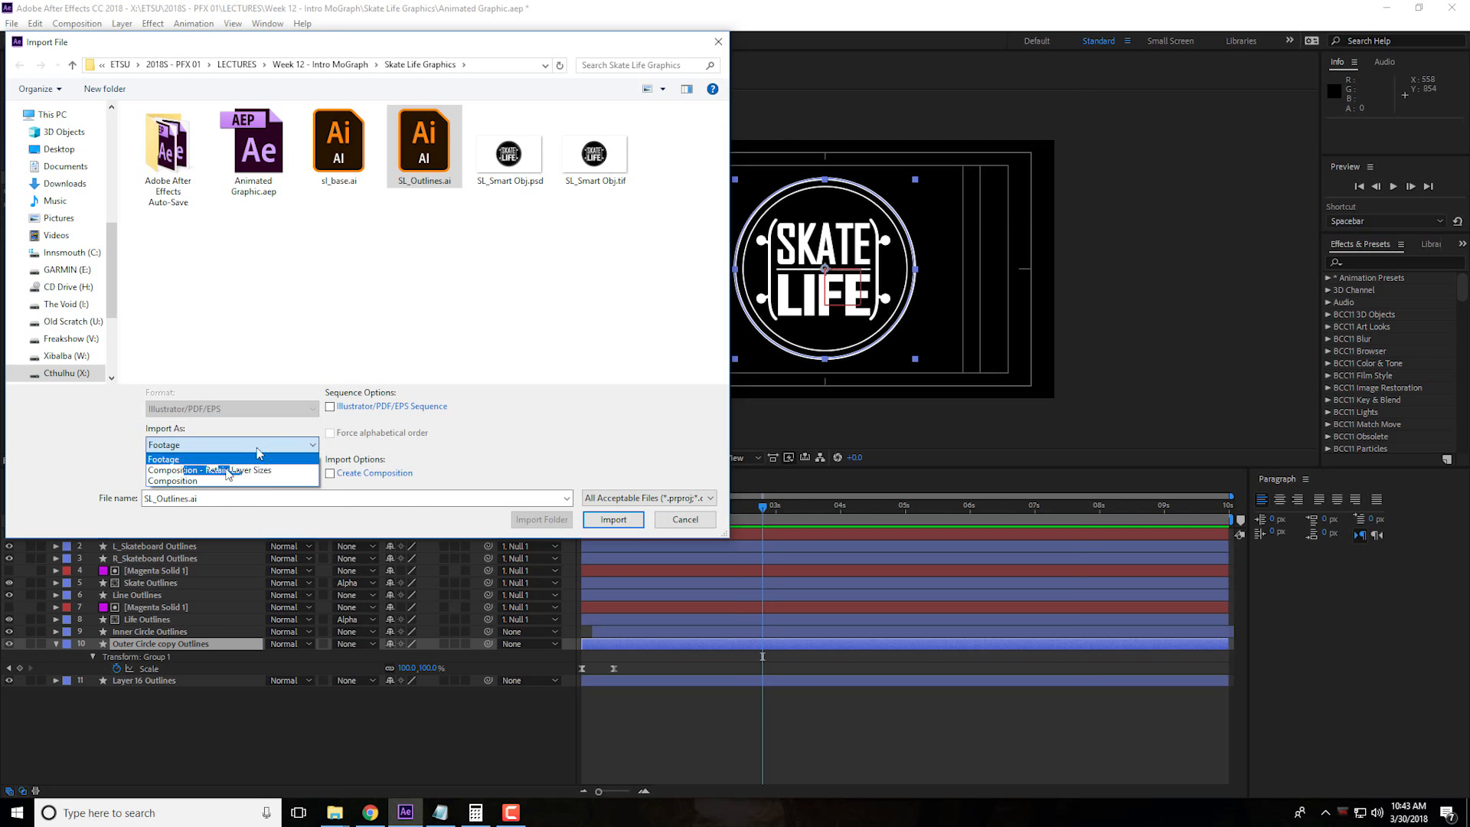
Import SL_Outlines.ai as Composition - Retain Layer Sizes and open the resulting SL_Outlines composition
{"action": "left_click", "coordinate": [255, 470]}
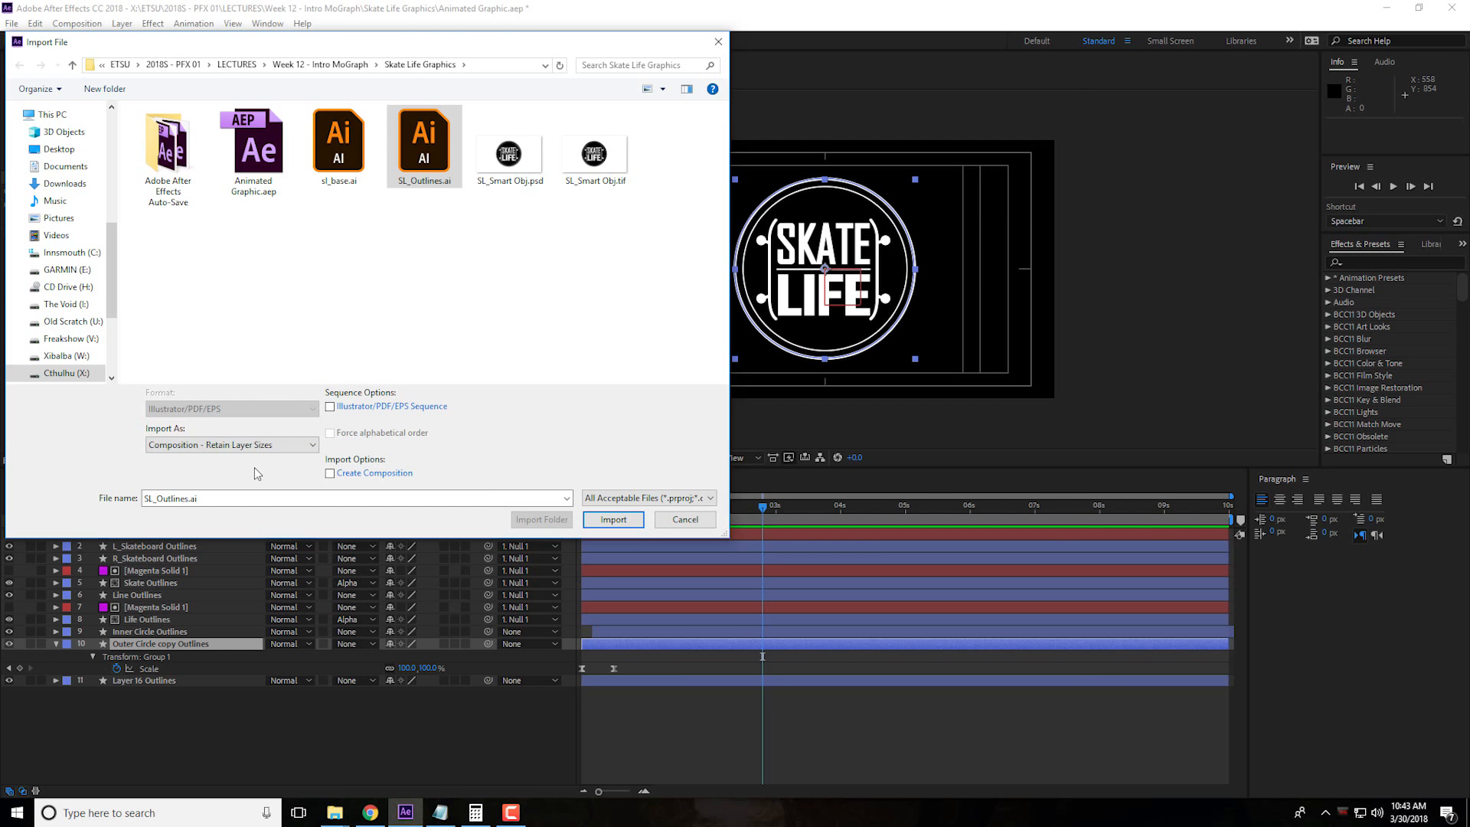
{"action": "left_click", "coordinate": [613, 520]}
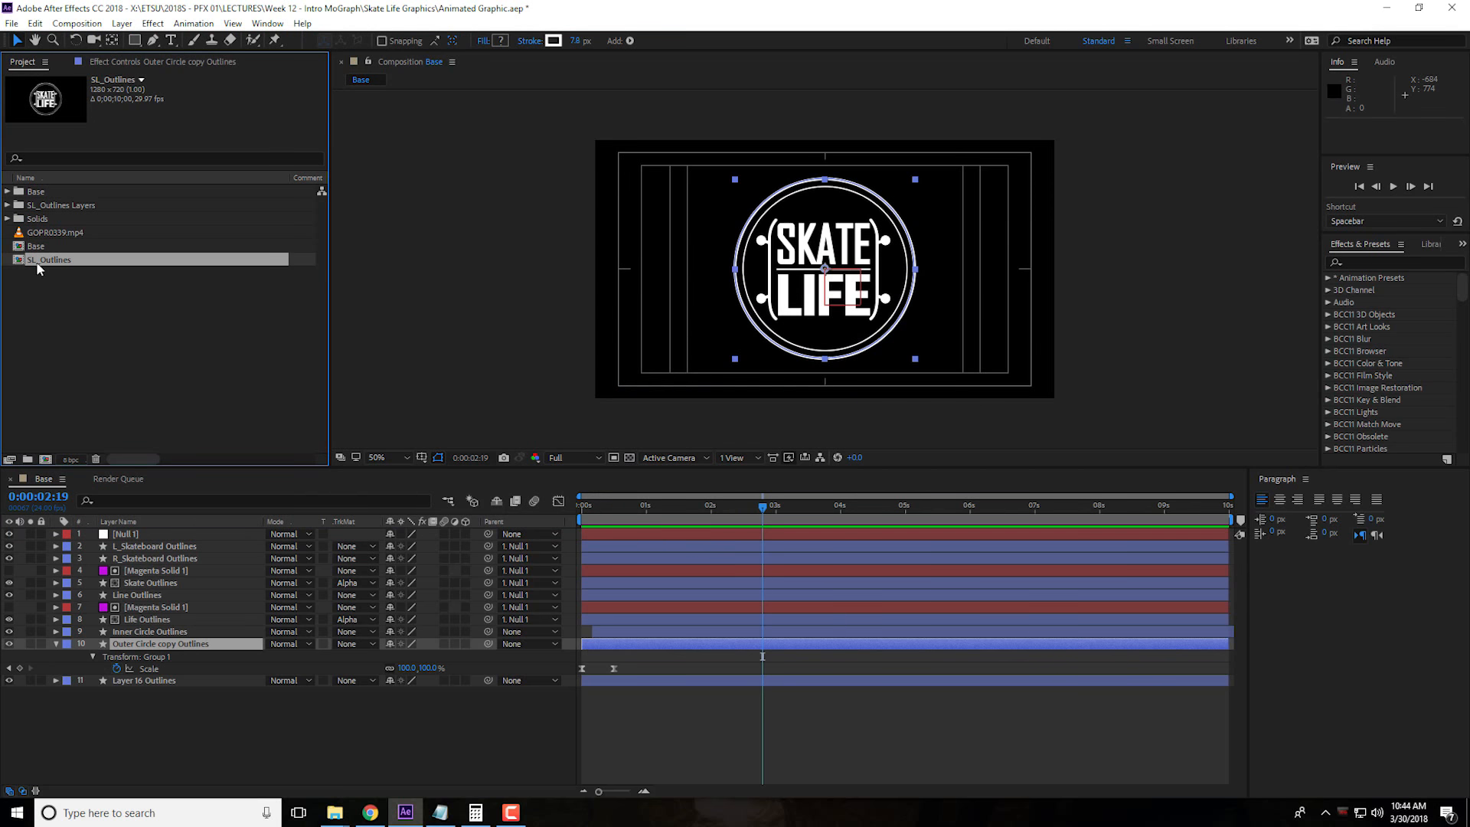
{"action": "double_click", "coordinate": [37, 261]}
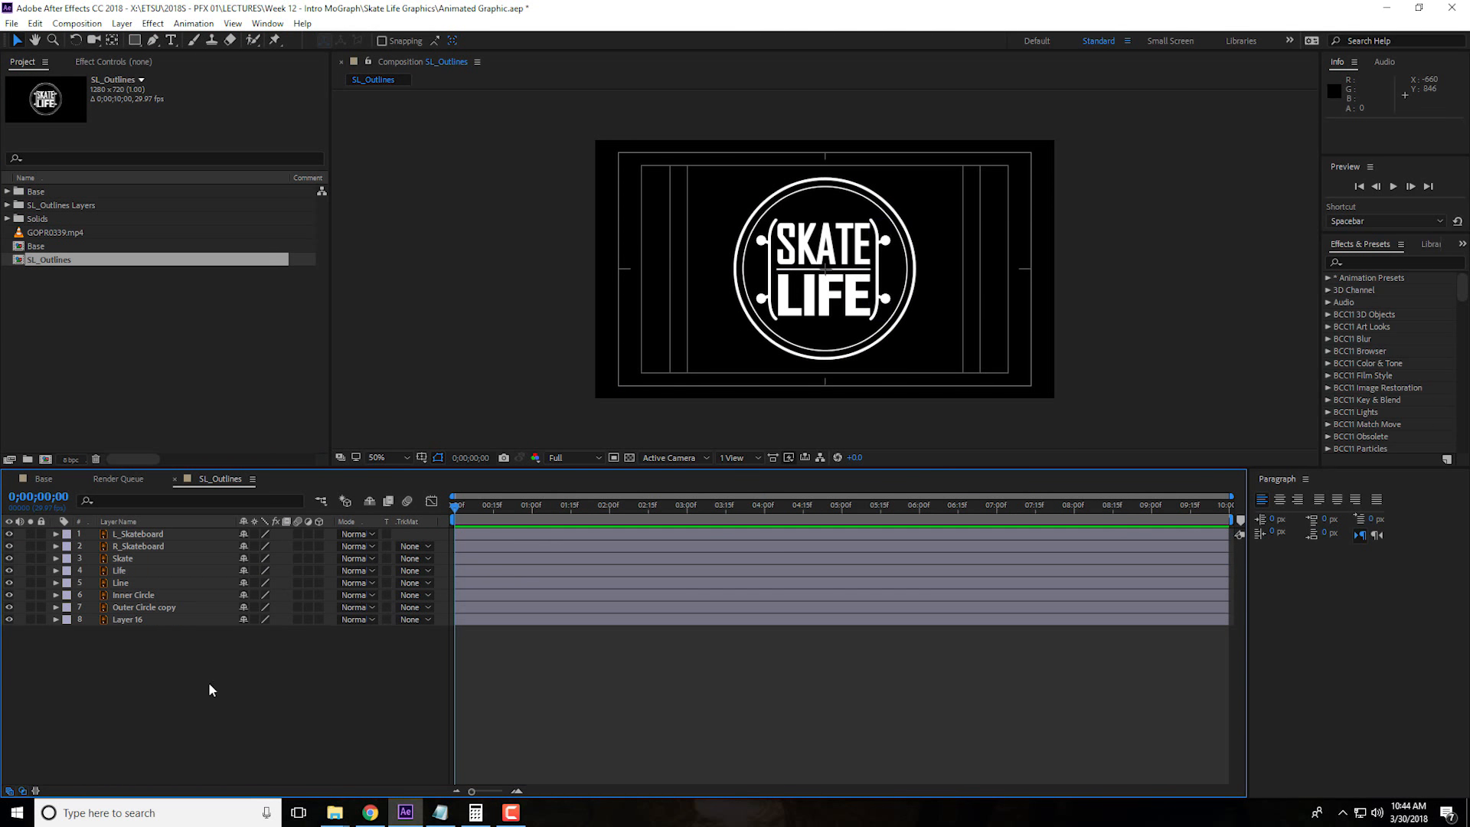
Create shape layers from all eight Illustrator vector layers in the SL_Outlines composition
{"action": "left_click", "coordinate": [120, 522]}
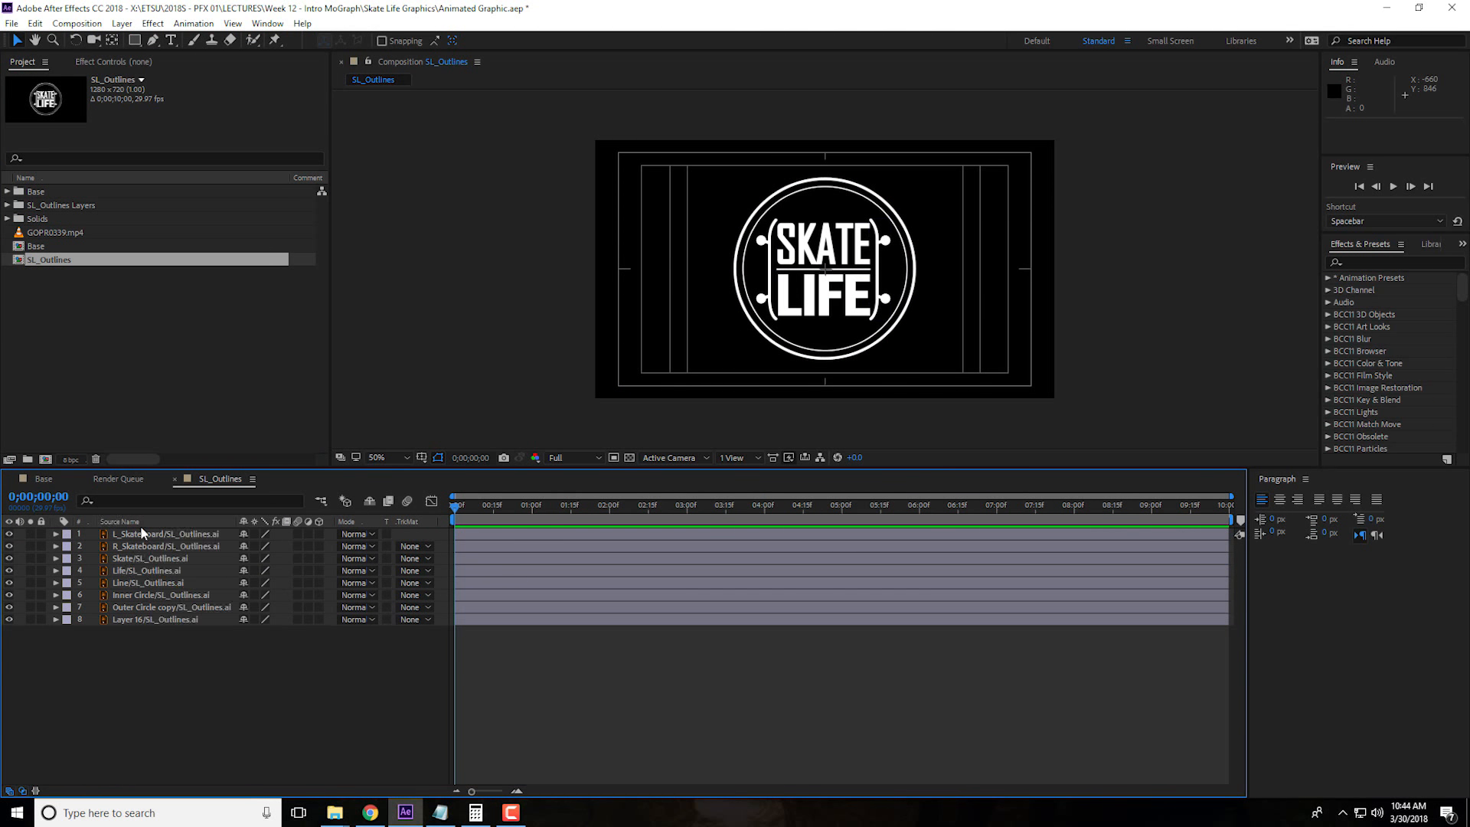
{"action": "left_click_drag", "start_coordinate": [215, 698], "coordinate": [128, 536]}
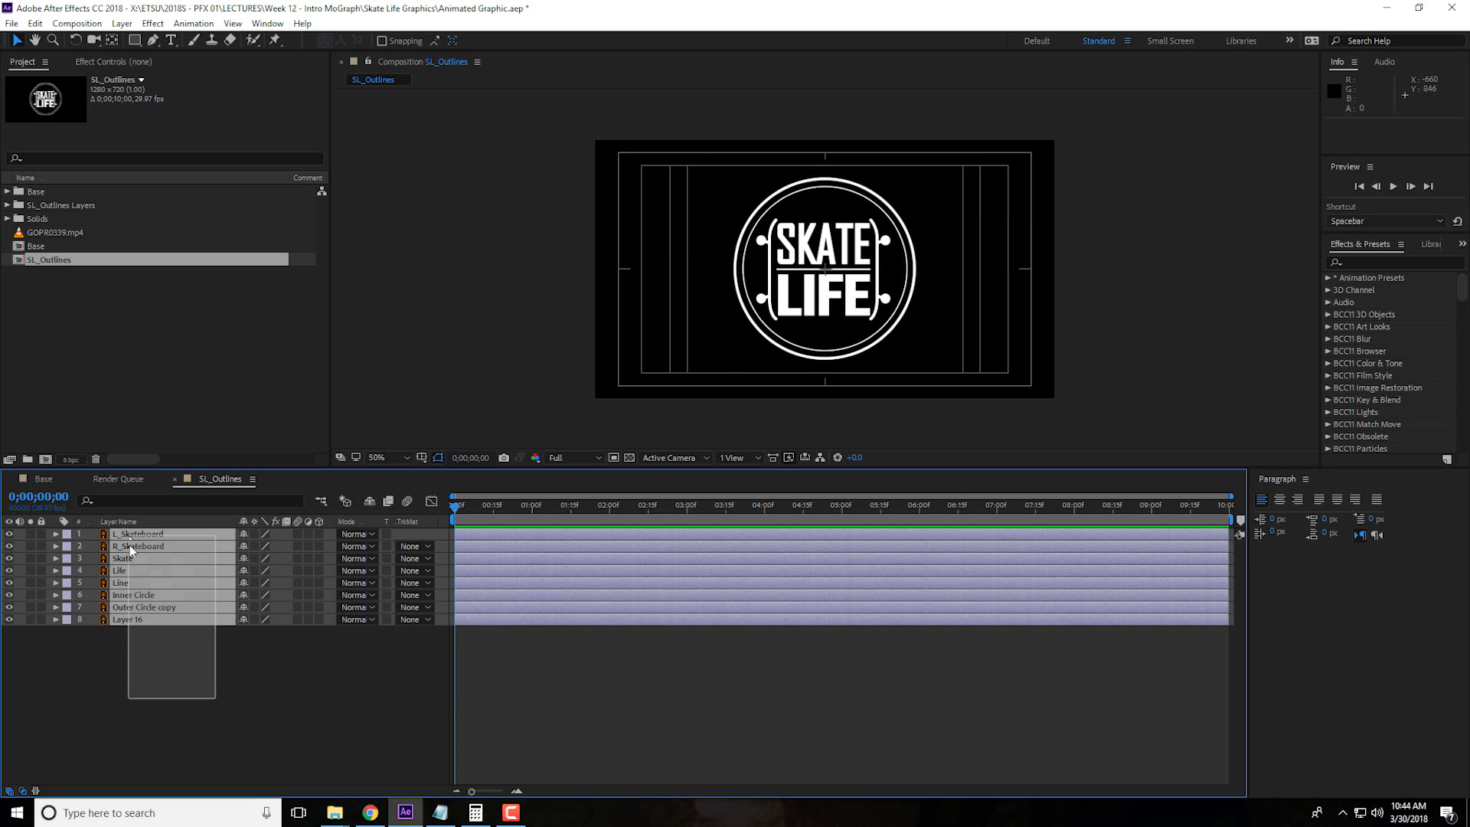
{"action": "left_click", "coordinate": [122, 23]}
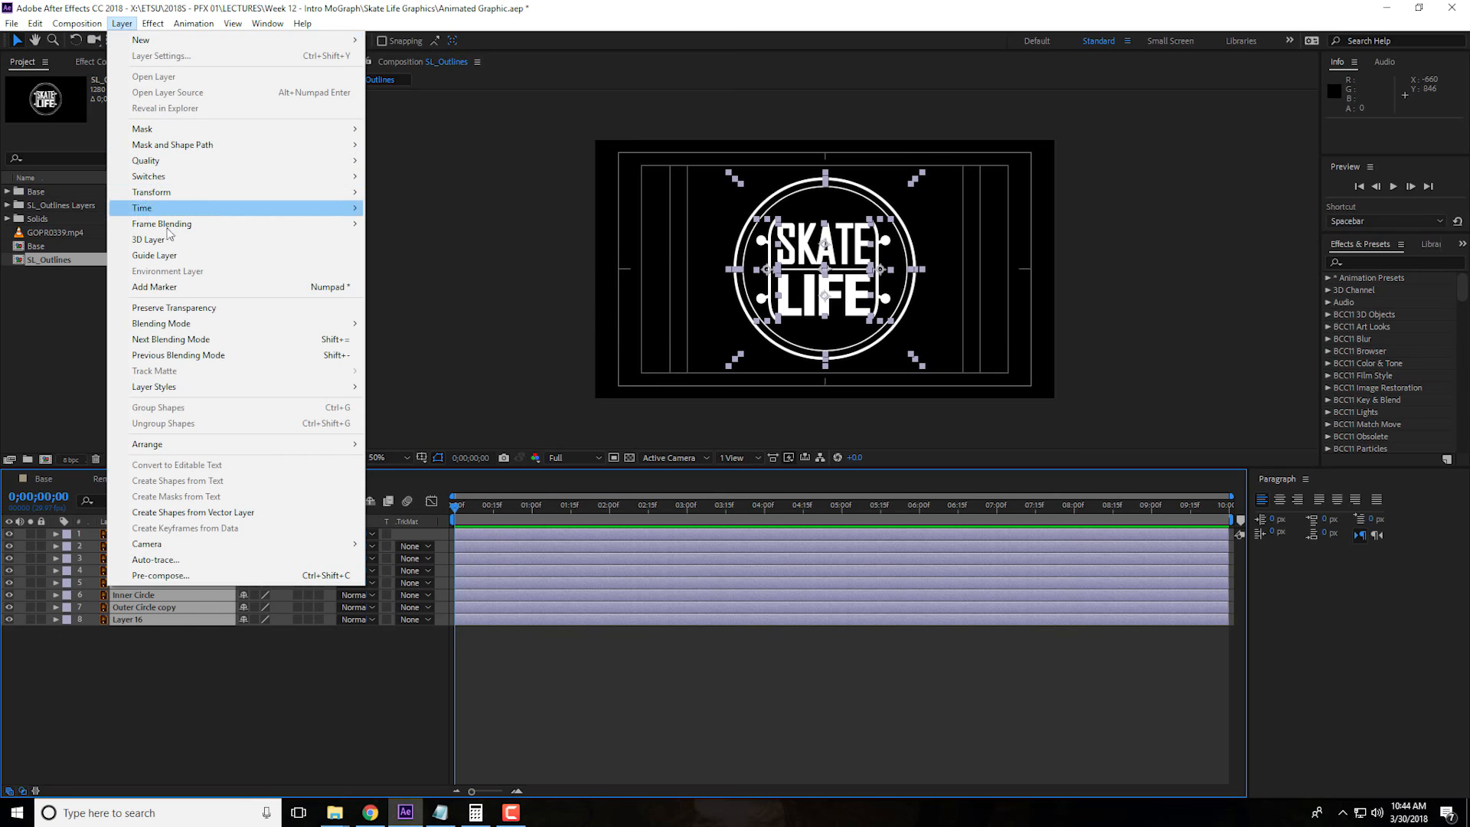
{"action": "left_click", "coordinate": [234, 512]}
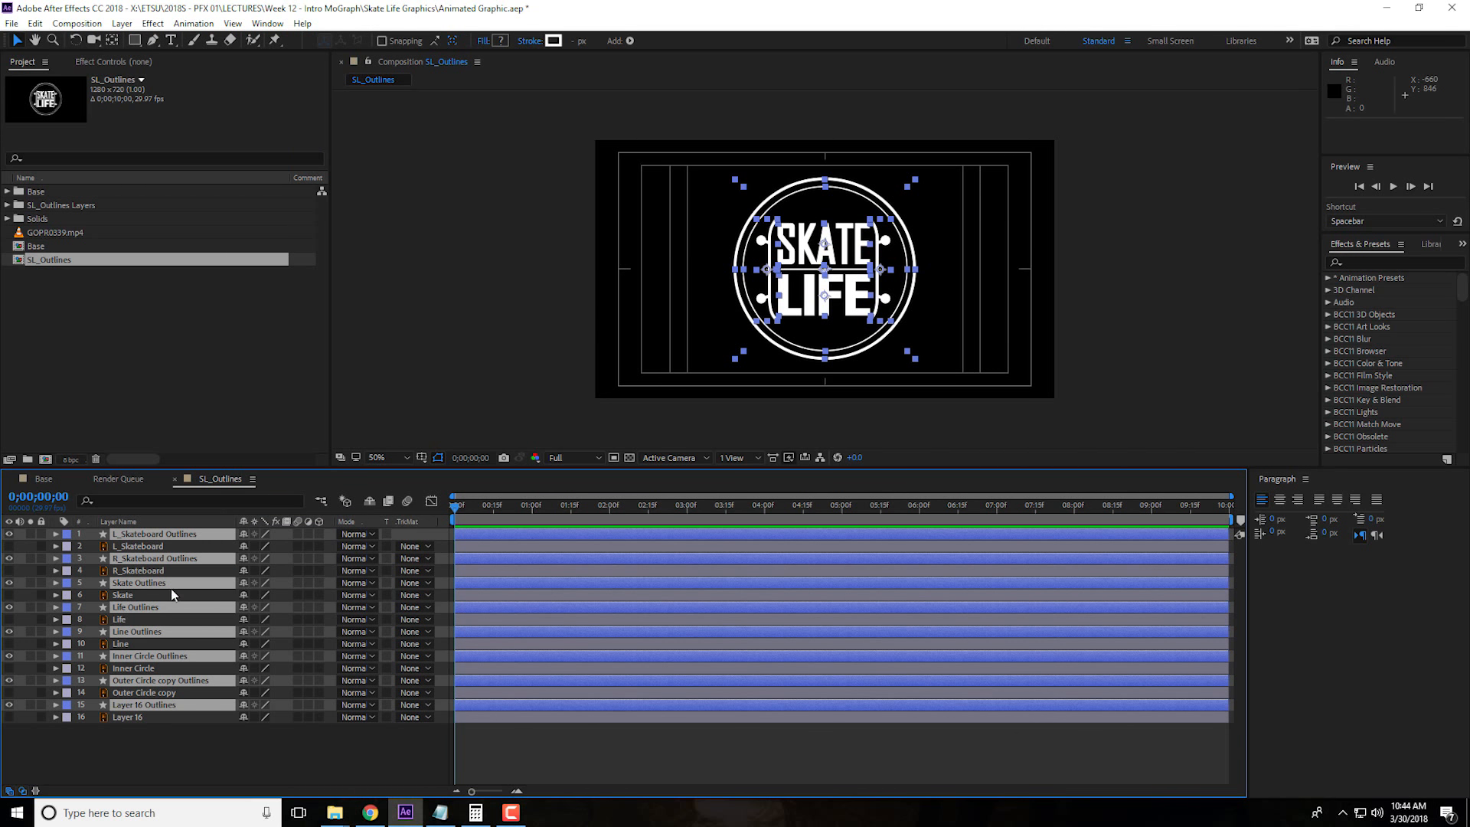
Group the original Illustrator layers below the new outline layers and delete them, keeping only the shape layers
{"action": "left_click_drag", "start_coordinate": [158, 569], "coordinate": [158, 542]}
{"action": "left_click", "coordinate": [178, 757]}
{"action": "left_click_drag", "start_coordinate": [257, 757], "coordinate": [128, 632]}
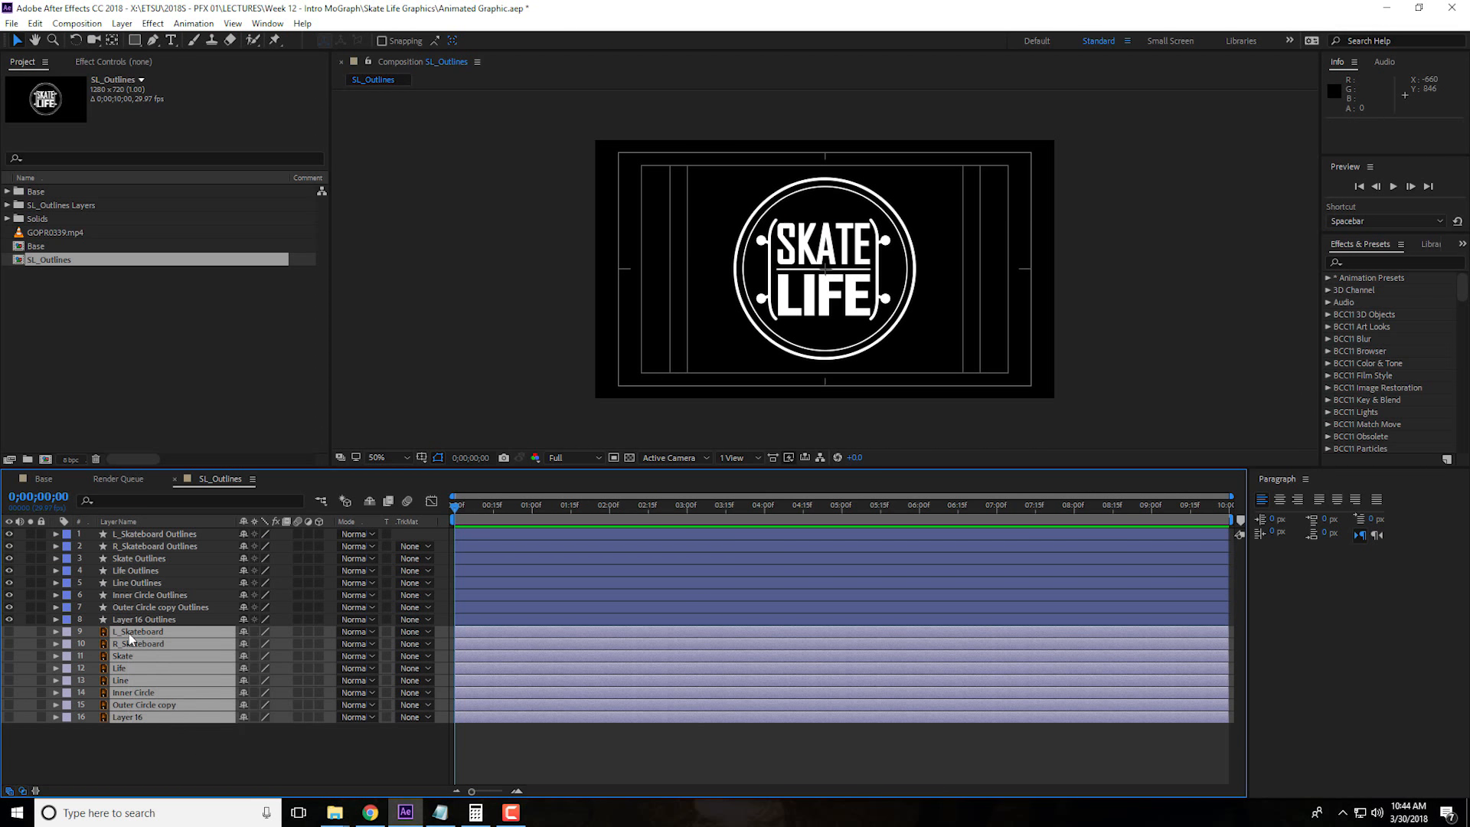
{"action": "key", "text": "Delete"}
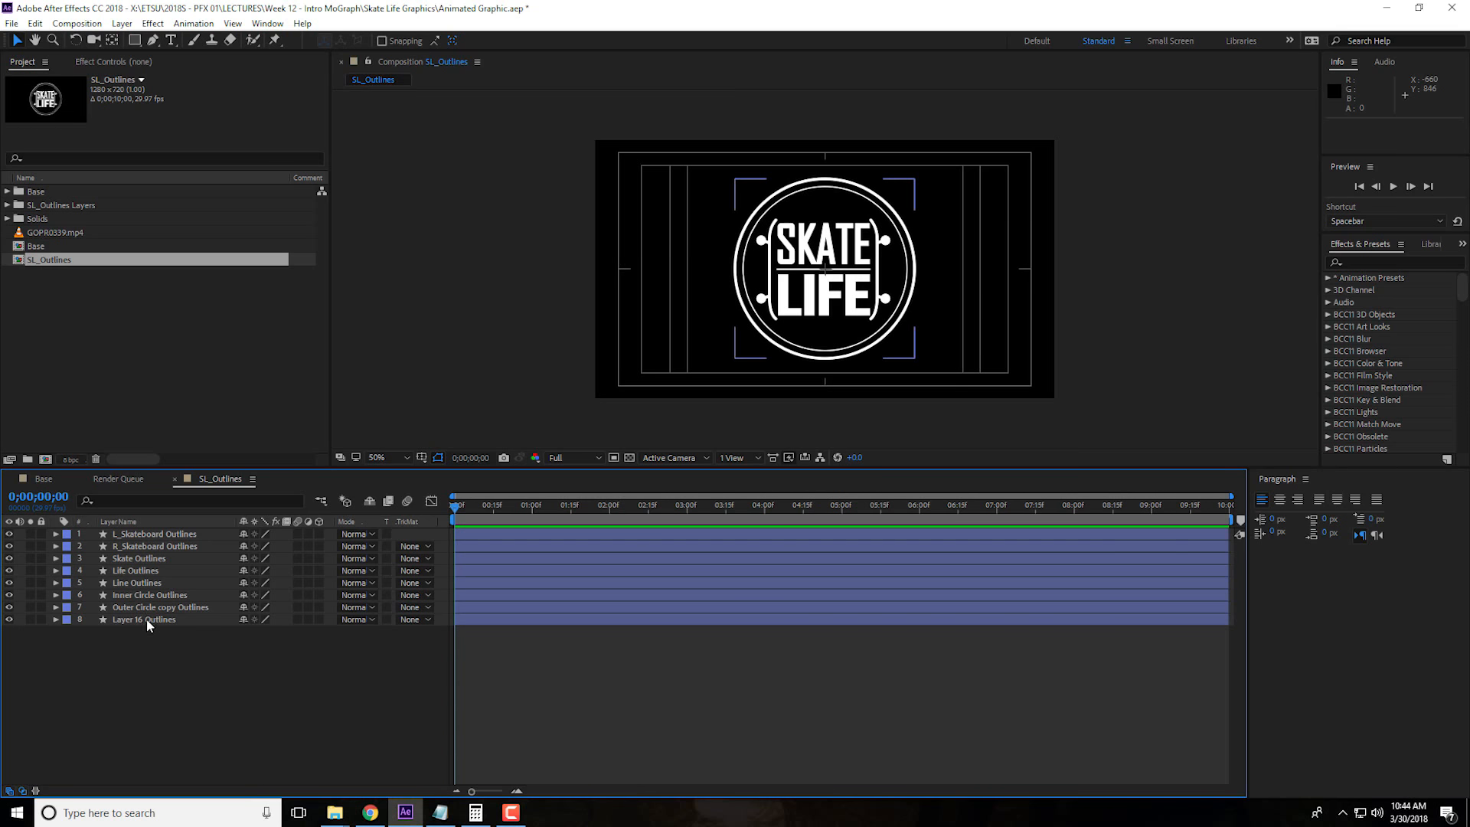
Hide the skateboard, Skate, Life and Line outline layers and turn on the transparency grid
{"action": "left_click", "coordinate": [146, 597]}
{"action": "left_click", "coordinate": [147, 604]}
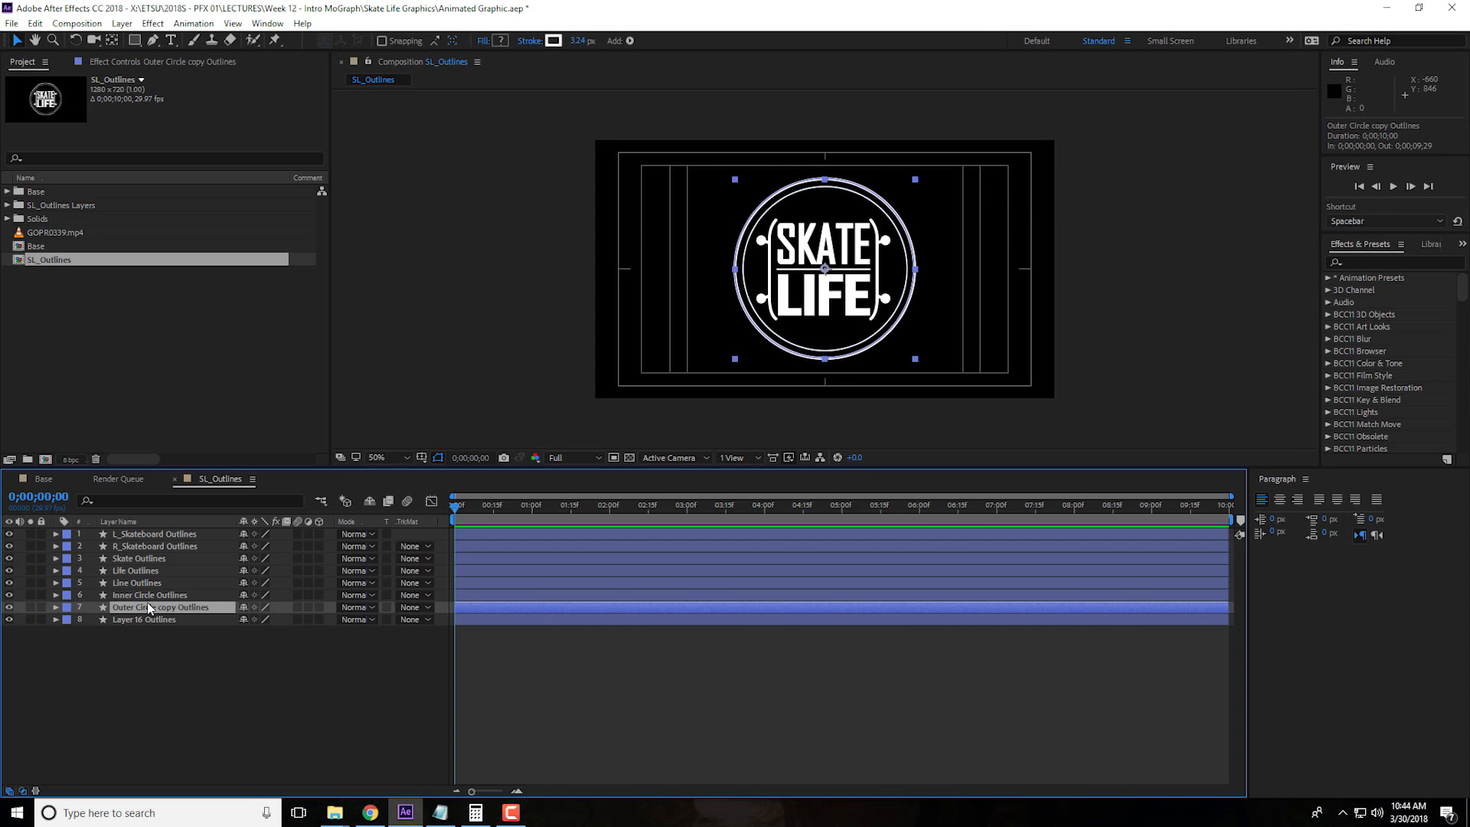
{"action": "left_click", "coordinate": [149, 617]}
{"action": "left_click", "coordinate": [132, 584]}
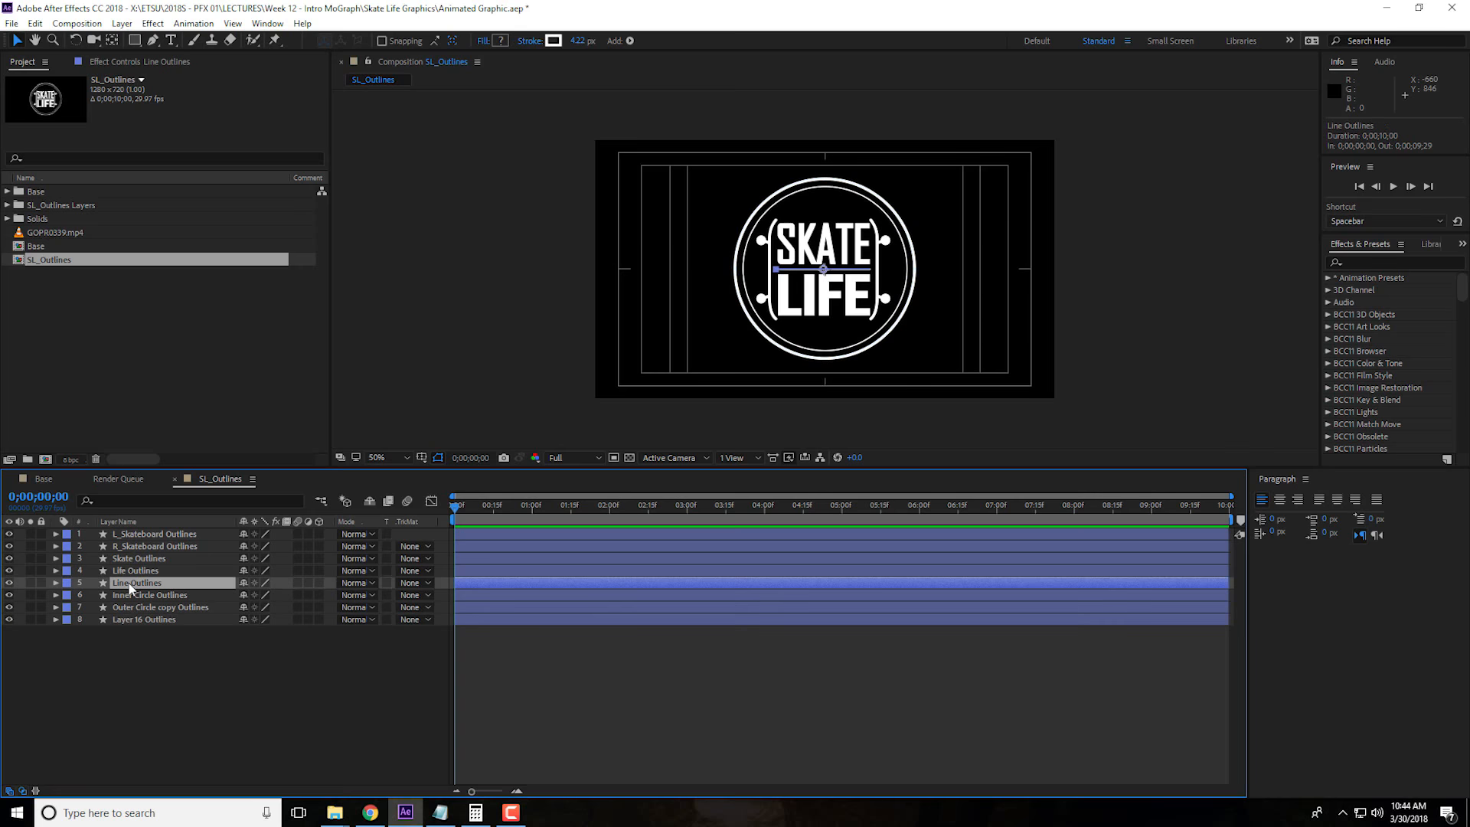
{"action": "left_click", "coordinate": [139, 534], "text": "shift"}
{"action": "left_click_drag", "start_coordinate": [8, 535], "coordinate": [9, 584]}
{"action": "left_click", "coordinate": [155, 667]}
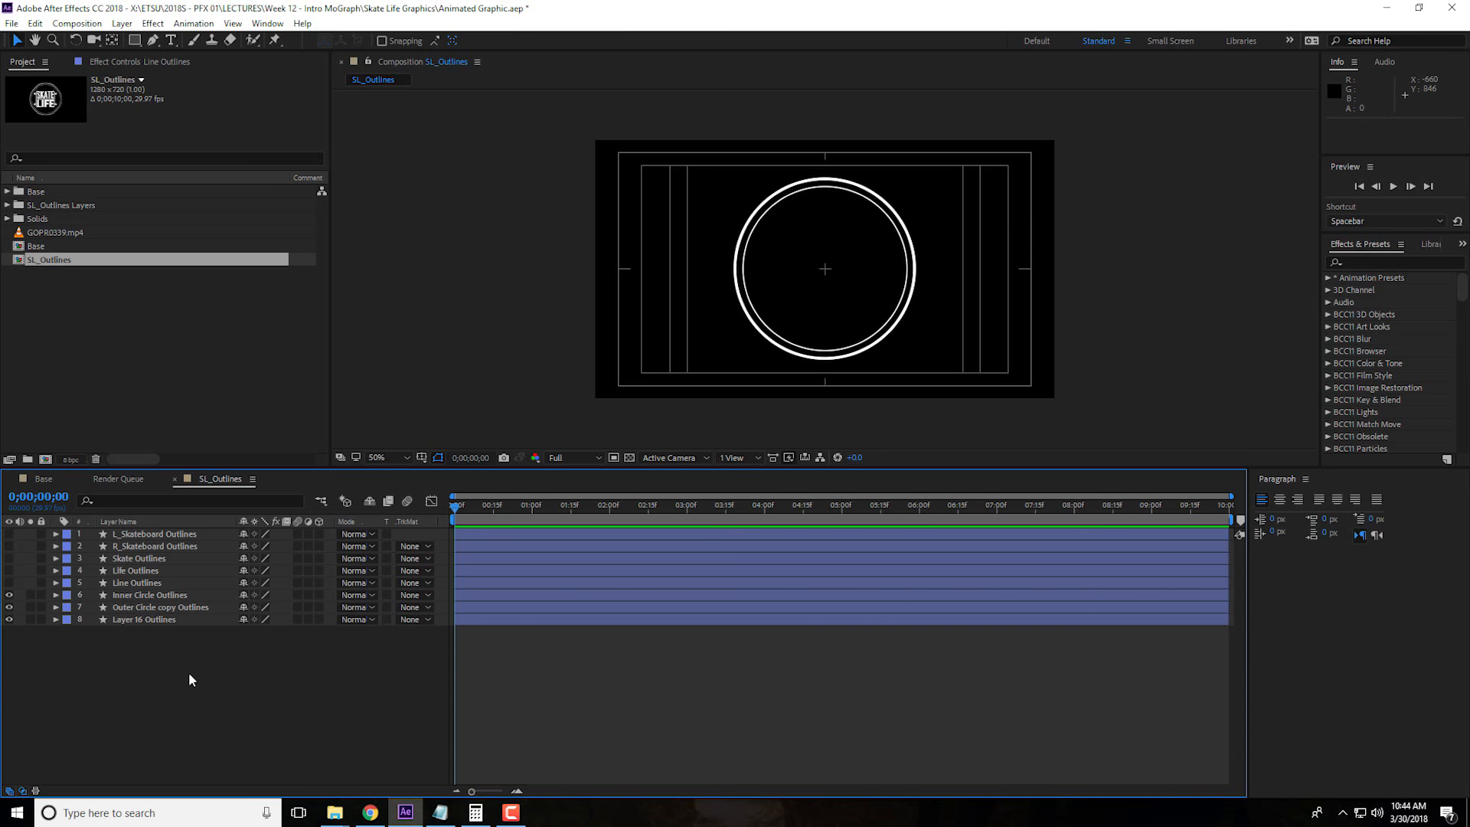
{"action": "left_click", "coordinate": [630, 458]}
{"action": "left_click", "coordinate": [158, 708]}
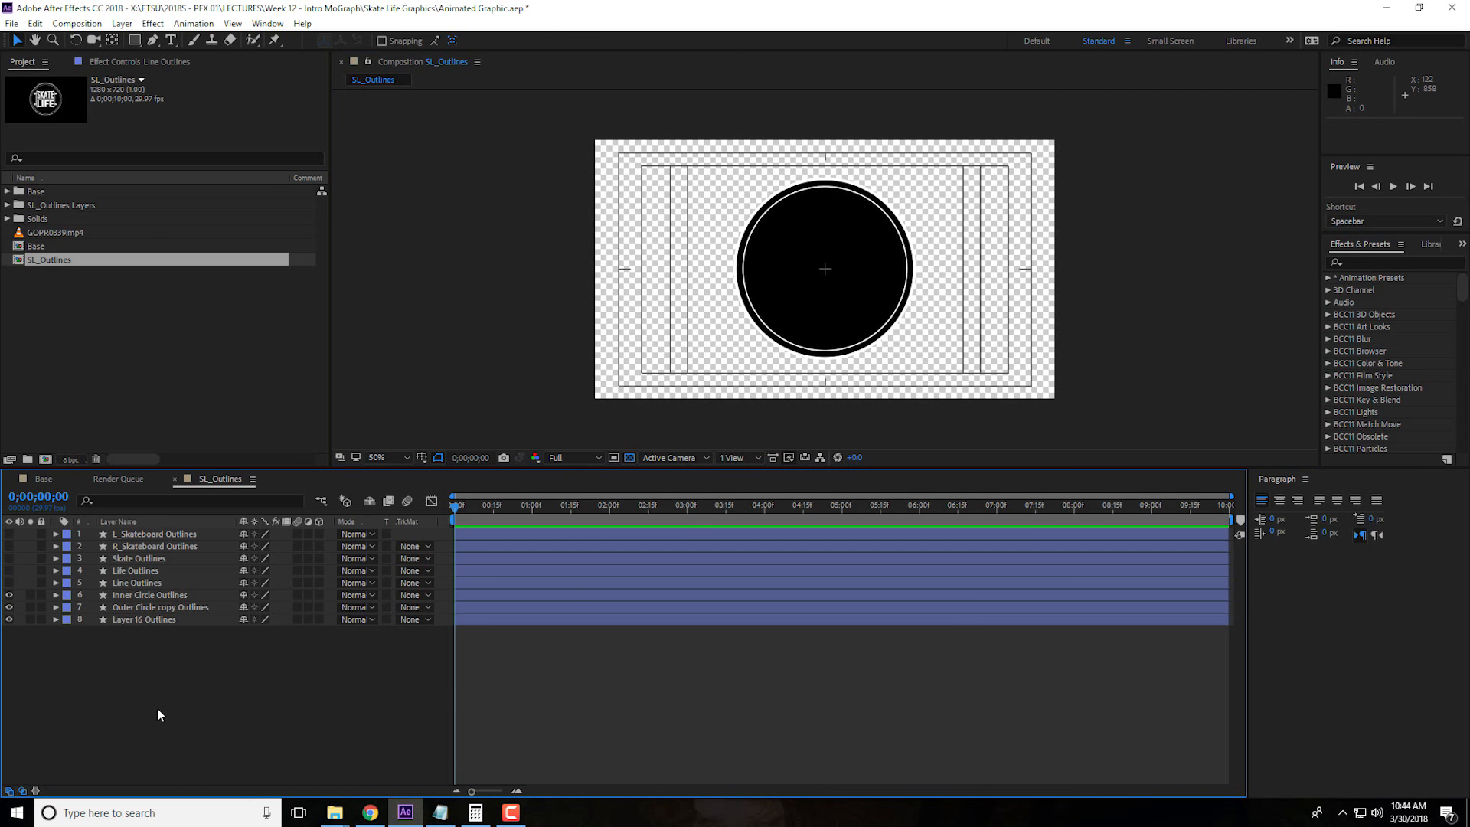
Add a Scale keyframe at 0;00;00;12 in the Group 1 transform of the Outer Circle copy Outlines layer
{"action": "left_click", "coordinate": [134, 608]}
{"action": "left_click", "coordinate": [55, 608]}
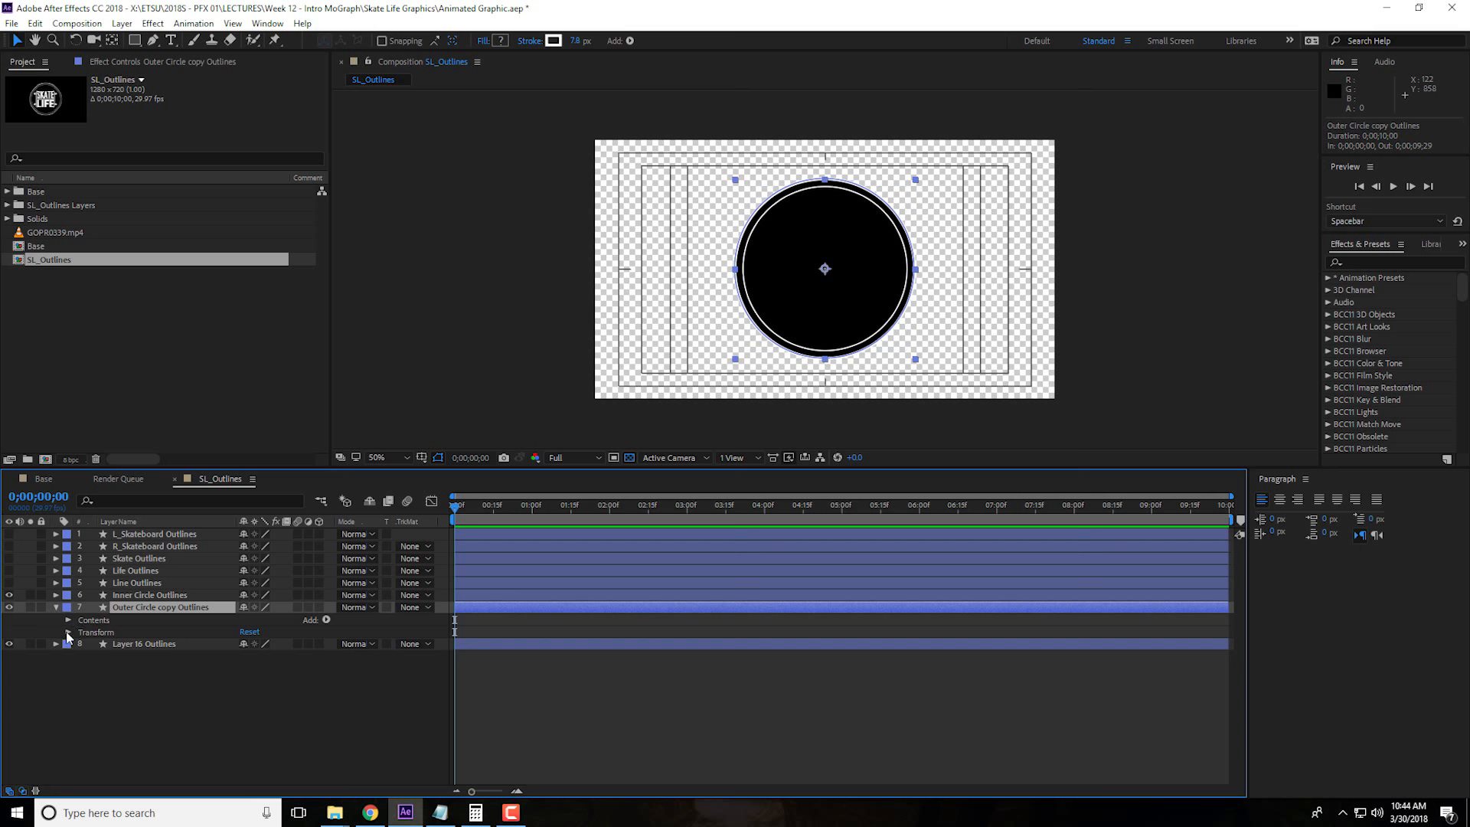
{"action": "left_click", "coordinate": [68, 620]}
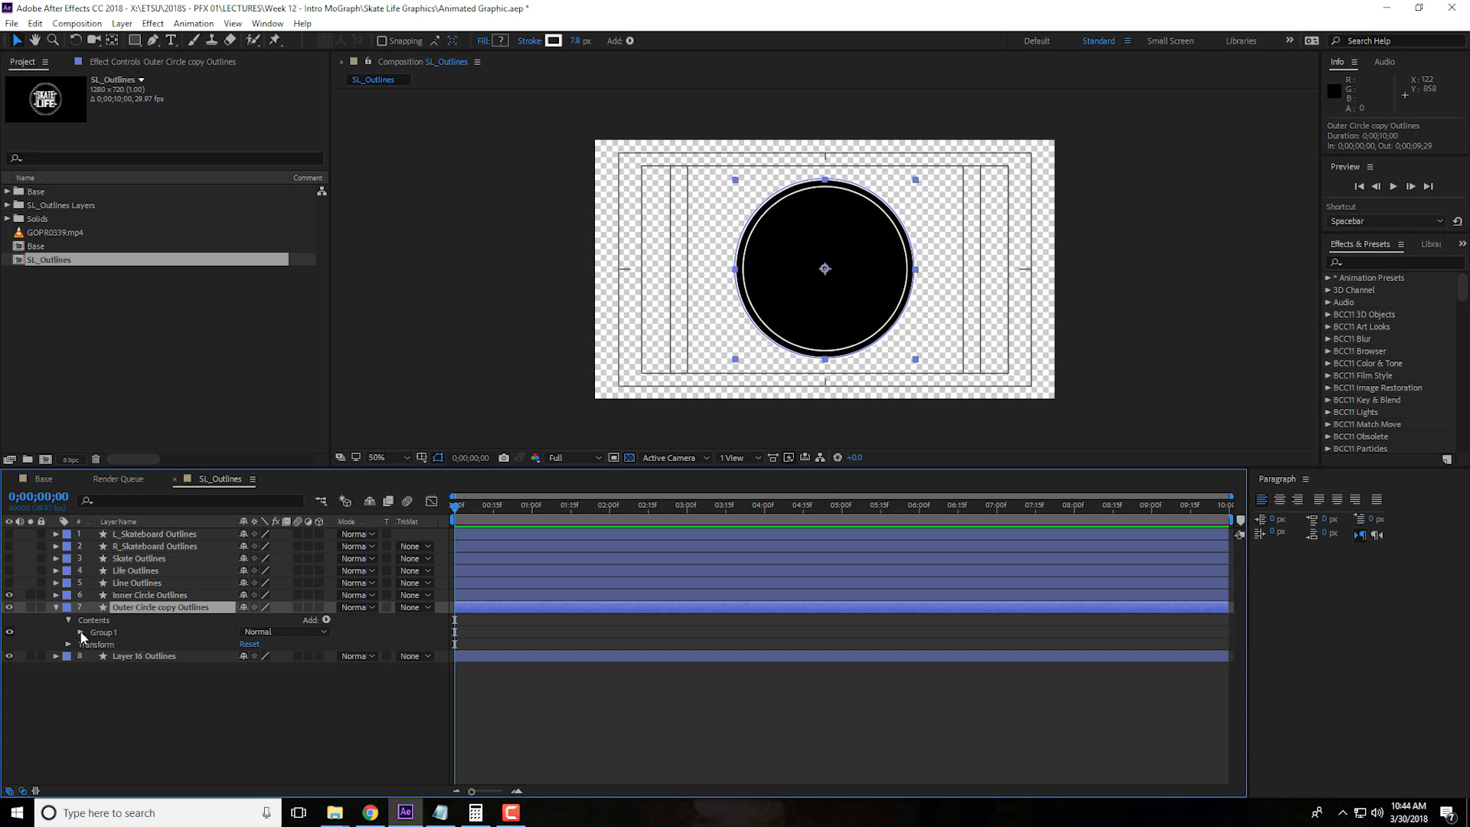
{"action": "left_click", "coordinate": [80, 632]}
{"action": "left_click", "coordinate": [80, 632]}
{"action": "left_click", "coordinate": [81, 633]}
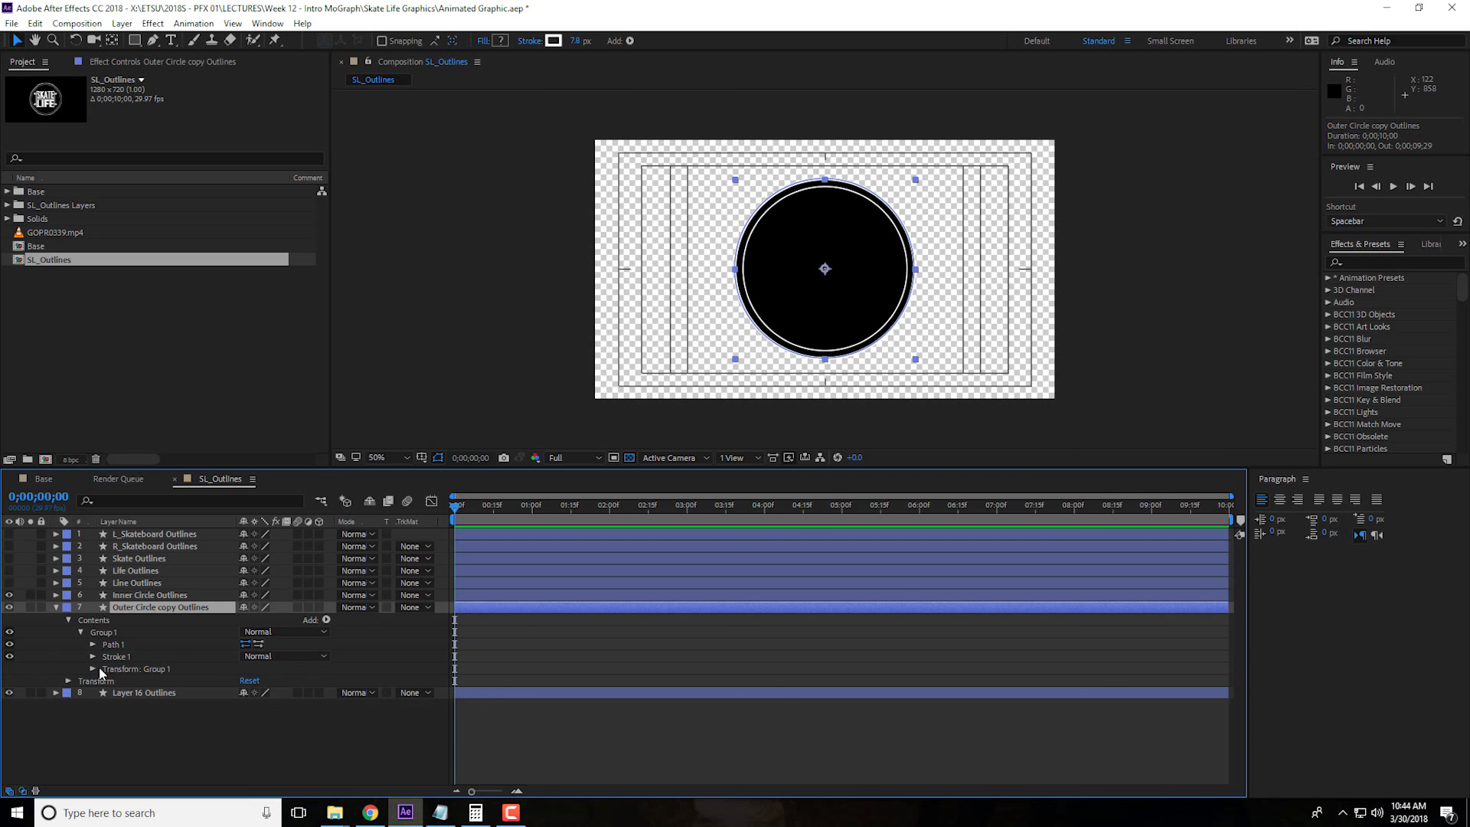
{"action": "left_click", "coordinate": [92, 669]}
{"action": "left_click", "coordinate": [38, 497]}
{"action": "type", "text": "12"}
{"action": "key", "text": "Return"}
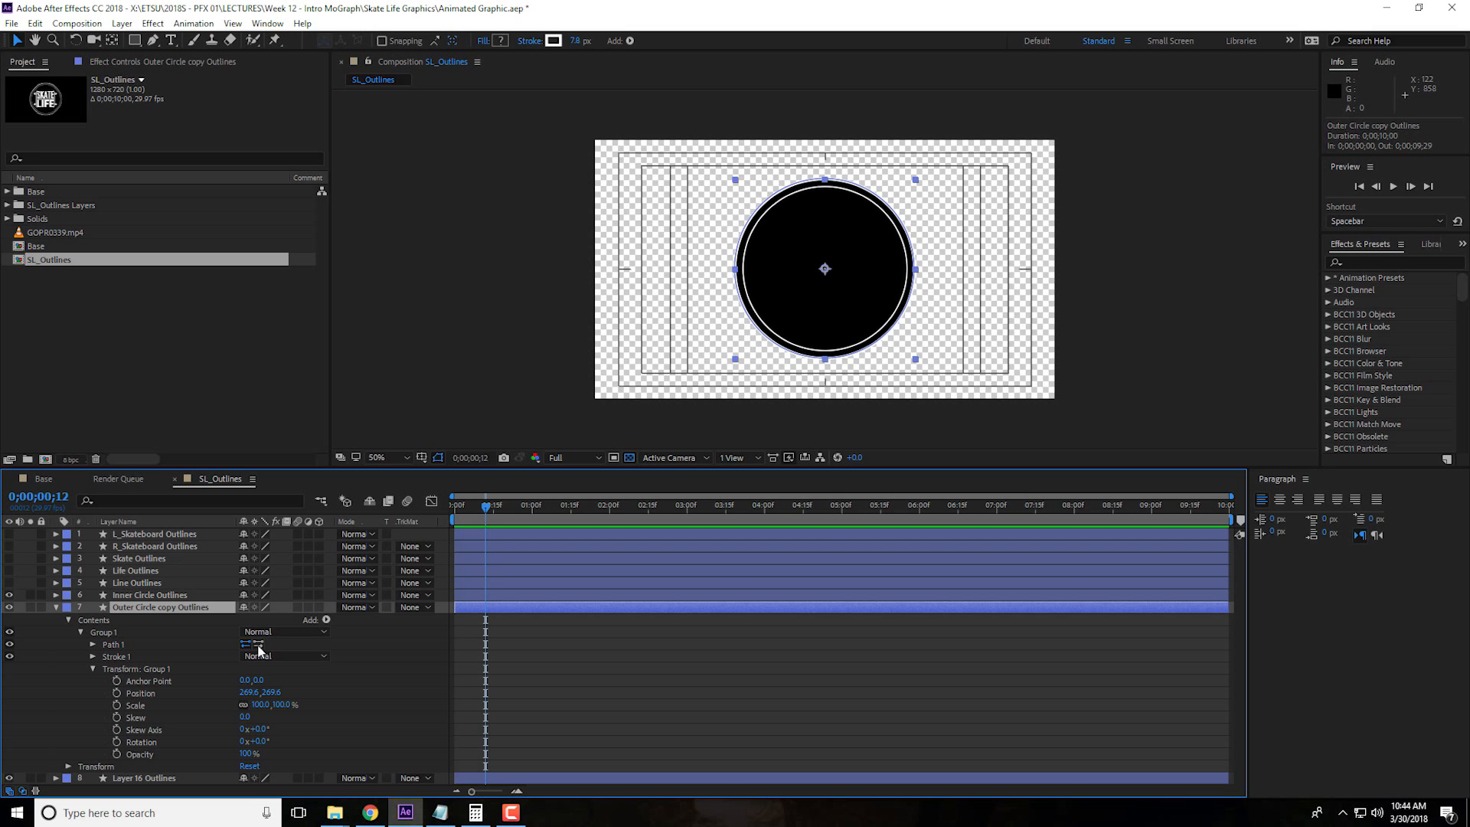
{"action": "left_click", "coordinate": [117, 705]}
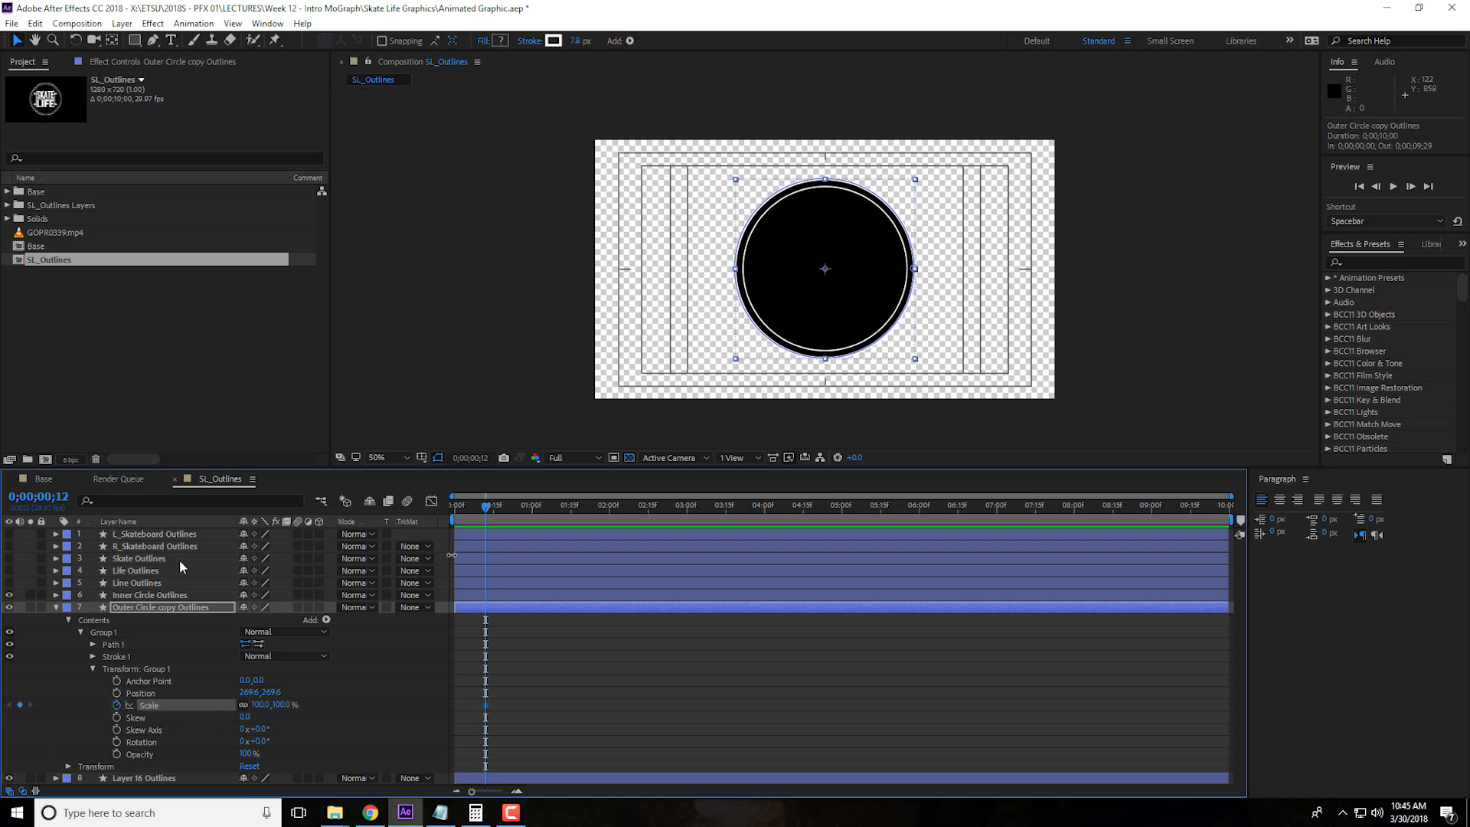
Set the outer circle's Group 1 Scale to 0% at the first frame
{"action": "mouse_move", "coordinate": [488, 509]}
{"action": "left_mouse_down"}
{"action": "mouse_move", "coordinate": [437, 507]}
{"action": "mouse_move", "coordinate": [489, 509]}
{"action": "left_mouse_up"}
{"action": "key", "text": "Home"}
{"action": "left_click", "coordinate": [255, 704]}
{"action": "type", "text": "0"}
{"action": "key", "text": "Return"}
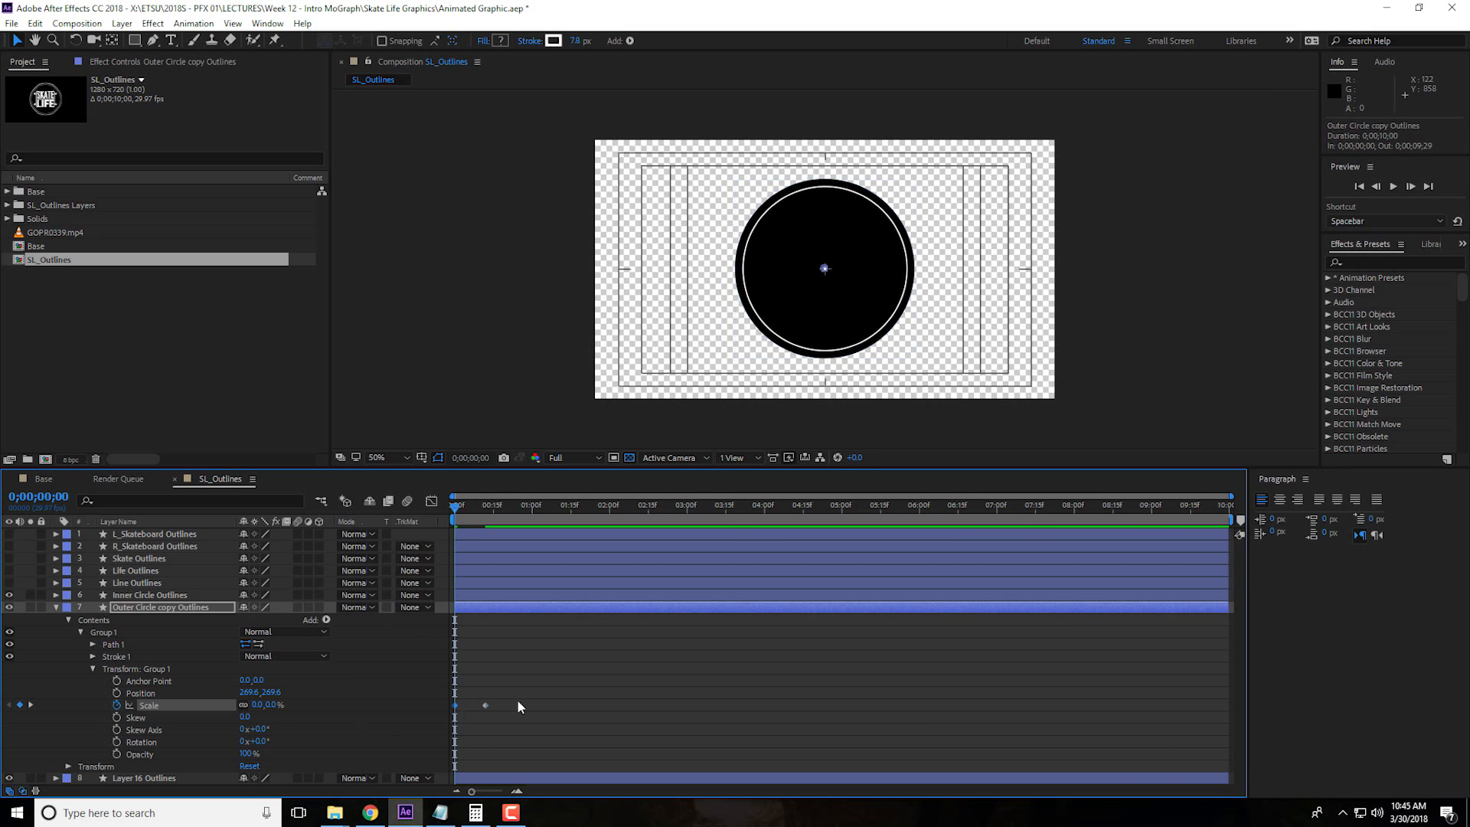
Preview the outer circle's scale-up animation and return to the first frame
{"action": "key", "text": "space"}
{"action": "key", "text": "space"}
{"action": "left_click", "coordinate": [499, 513]}
{"action": "left_click_drag", "start_coordinate": [500, 514], "coordinate": [534, 537]}
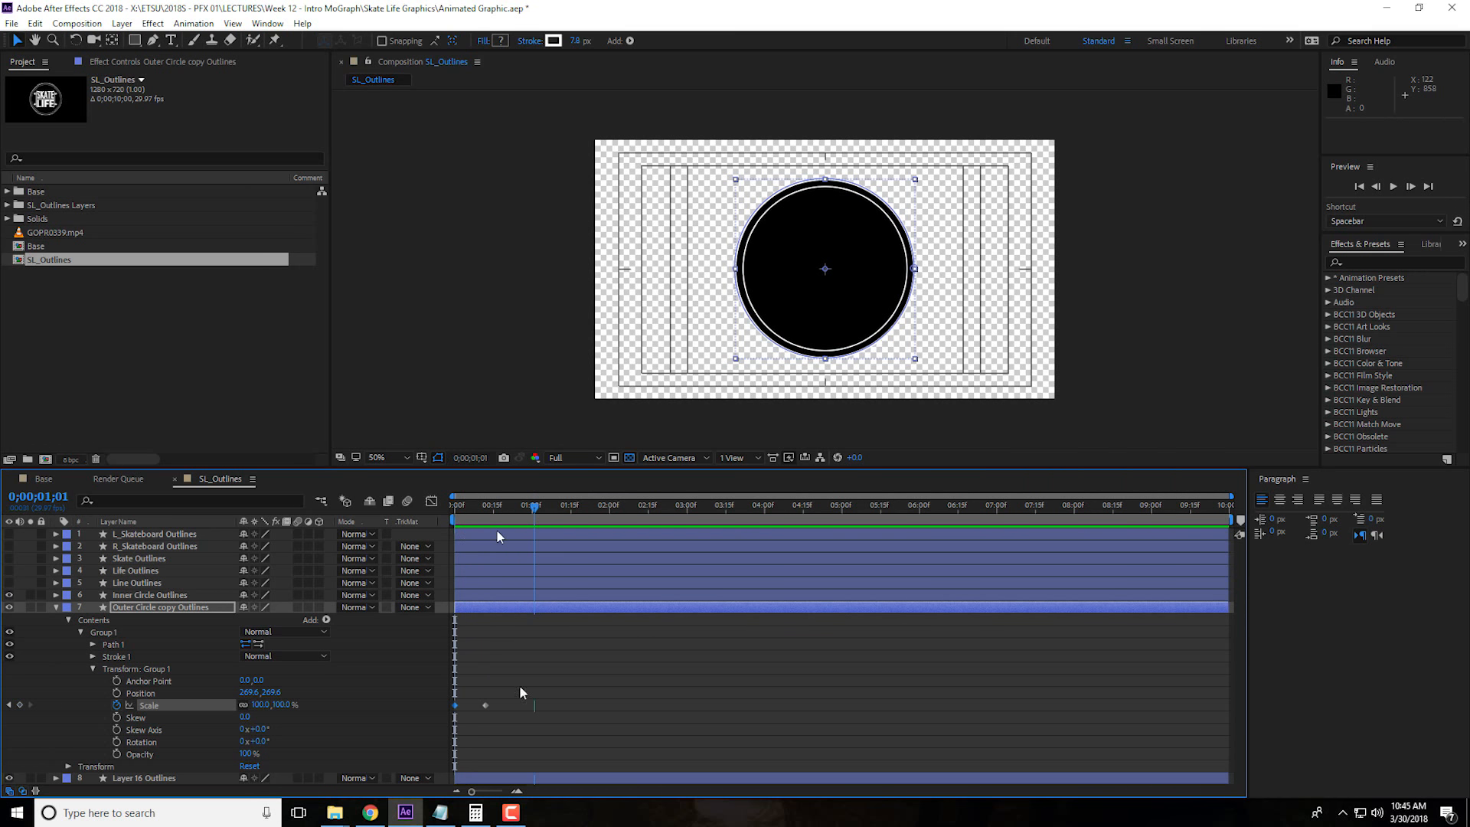
{"action": "key", "text": "Home"}
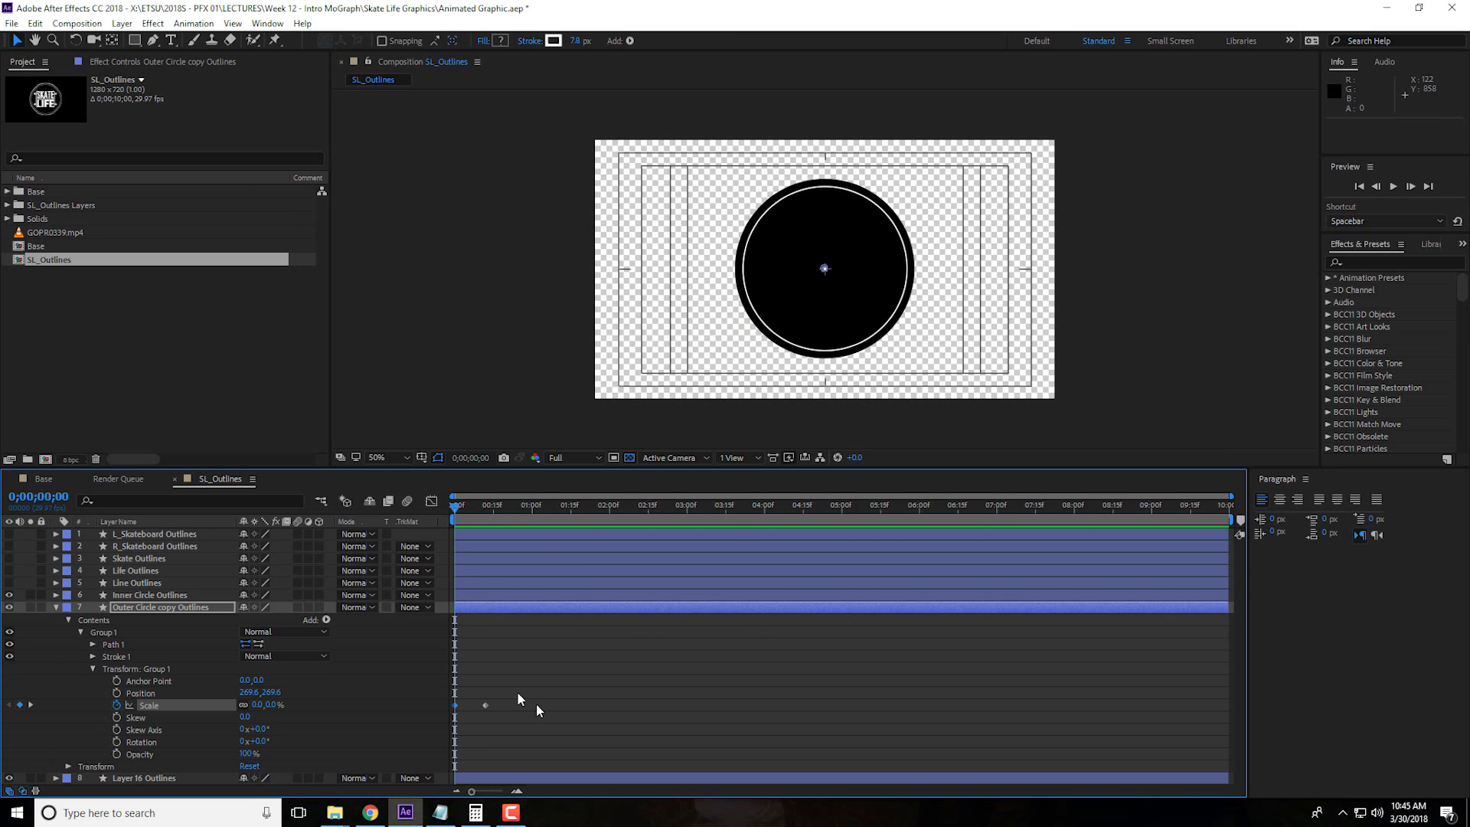
Apply Easy Ease to both Scale keyframes of the outer circle
{"action": "left_click_drag", "start_coordinate": [503, 689], "coordinate": [452, 714]}
{"action": "right_click", "coordinate": [486, 706]}
{"action": "right_click", "coordinate": [486, 706]}
{"action": "left_click", "coordinate": [704, 588]}
{"action": "right_click", "coordinate": [486, 706]}
{"action": "mouse_move", "coordinate": [567, 696]}
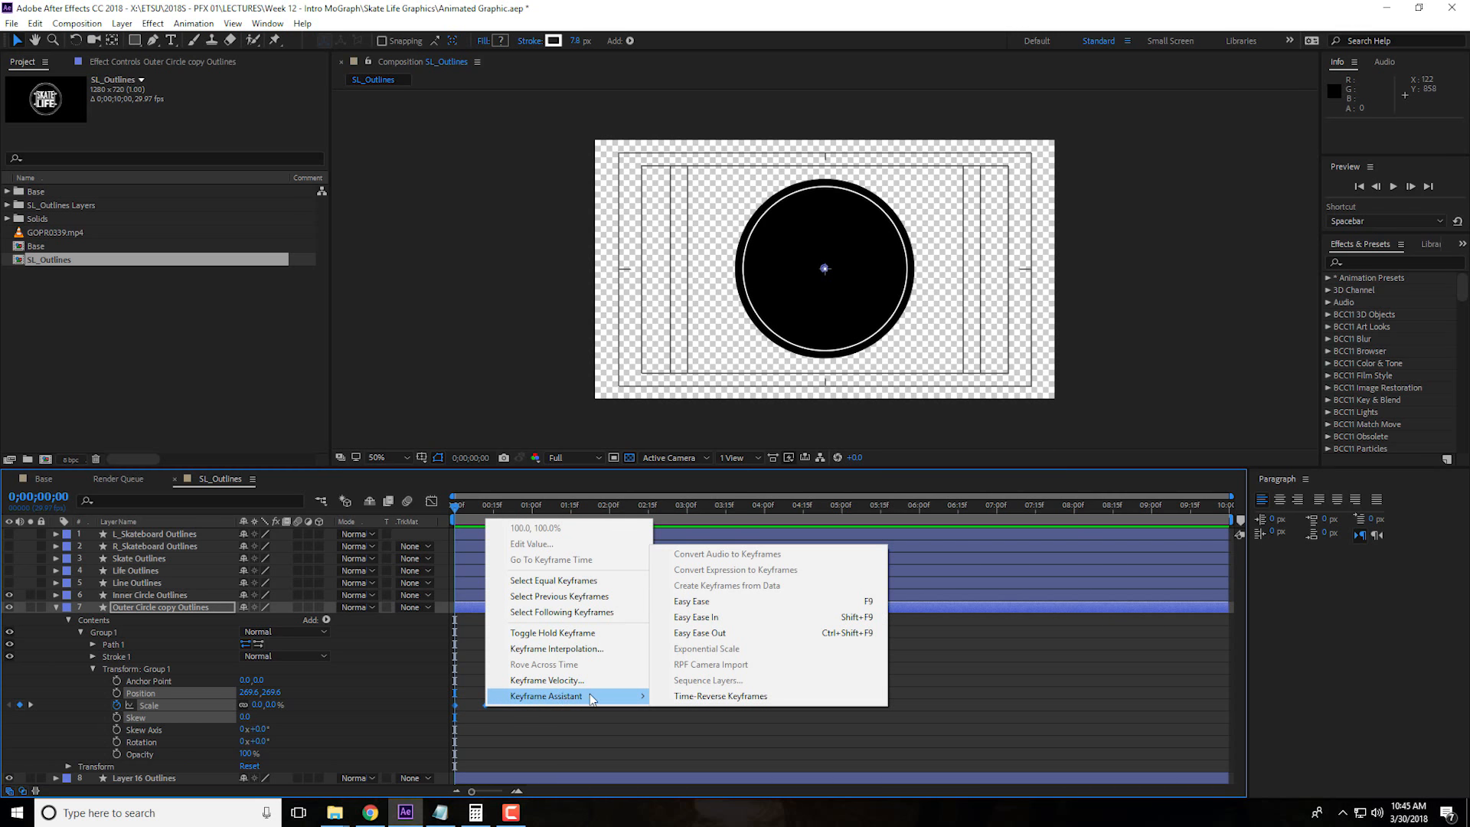
{"action": "left_click", "coordinate": [701, 601]}
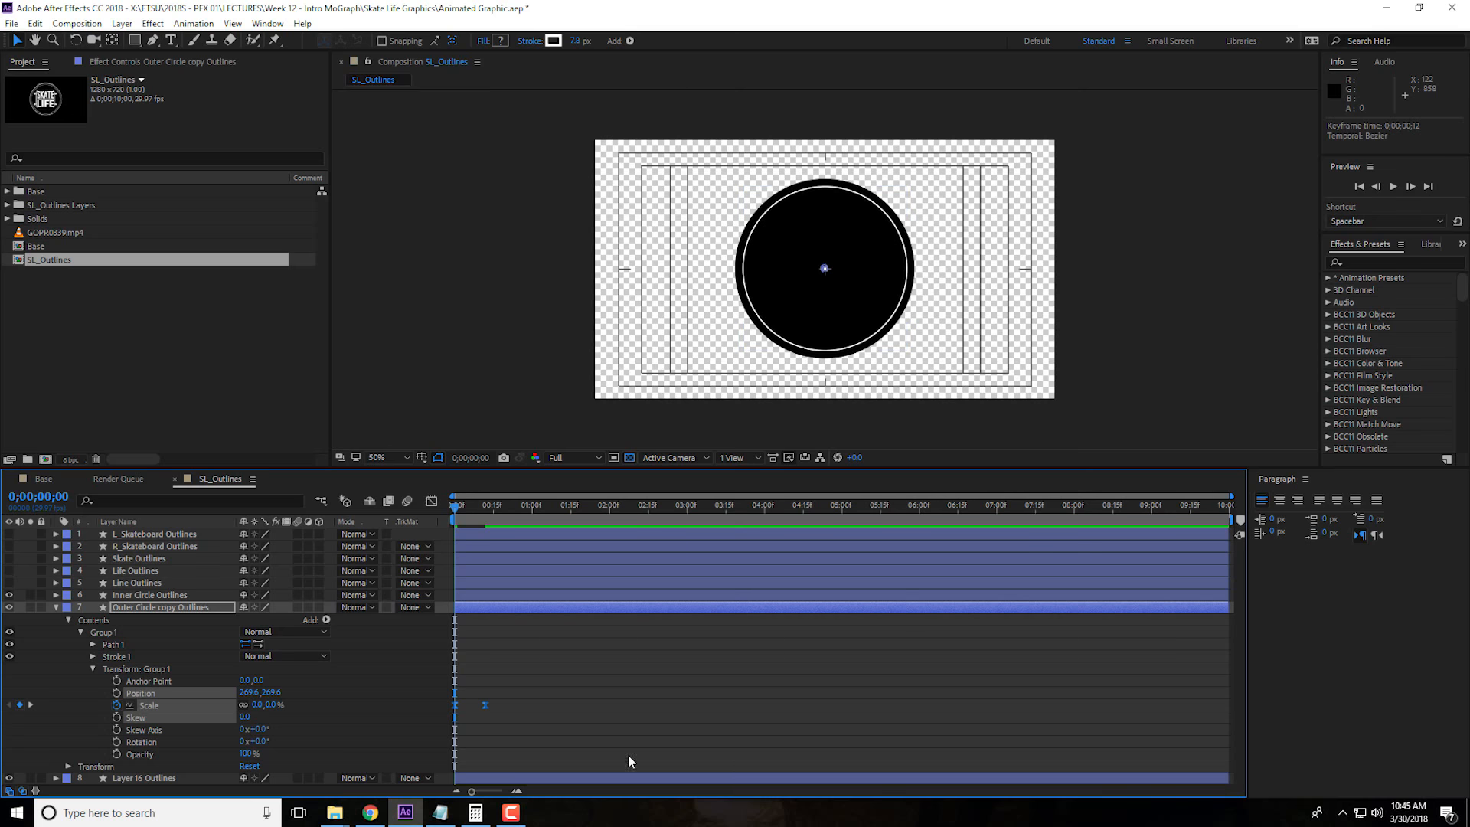
Reshape the outer circle's Scale speed curve in the Graph Editor so it peaks early and eases out slowly toward frame 12
{"action": "left_click", "coordinate": [431, 502]}
{"action": "left_click_drag", "start_coordinate": [503, 751], "coordinate": [446, 737]}
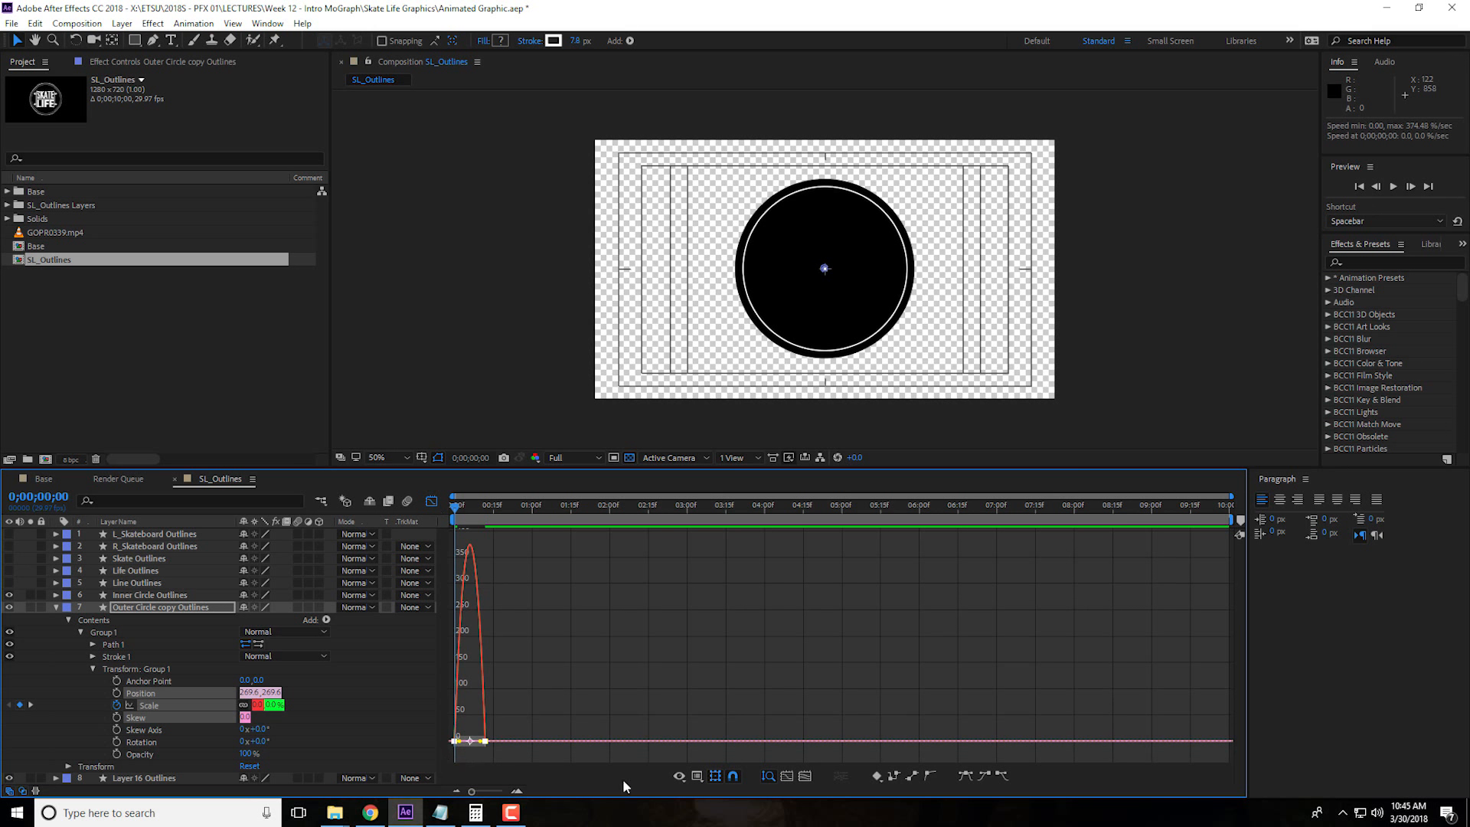
{"action": "left_click", "coordinate": [517, 793]}
{"action": "left_click", "coordinate": [517, 793]}
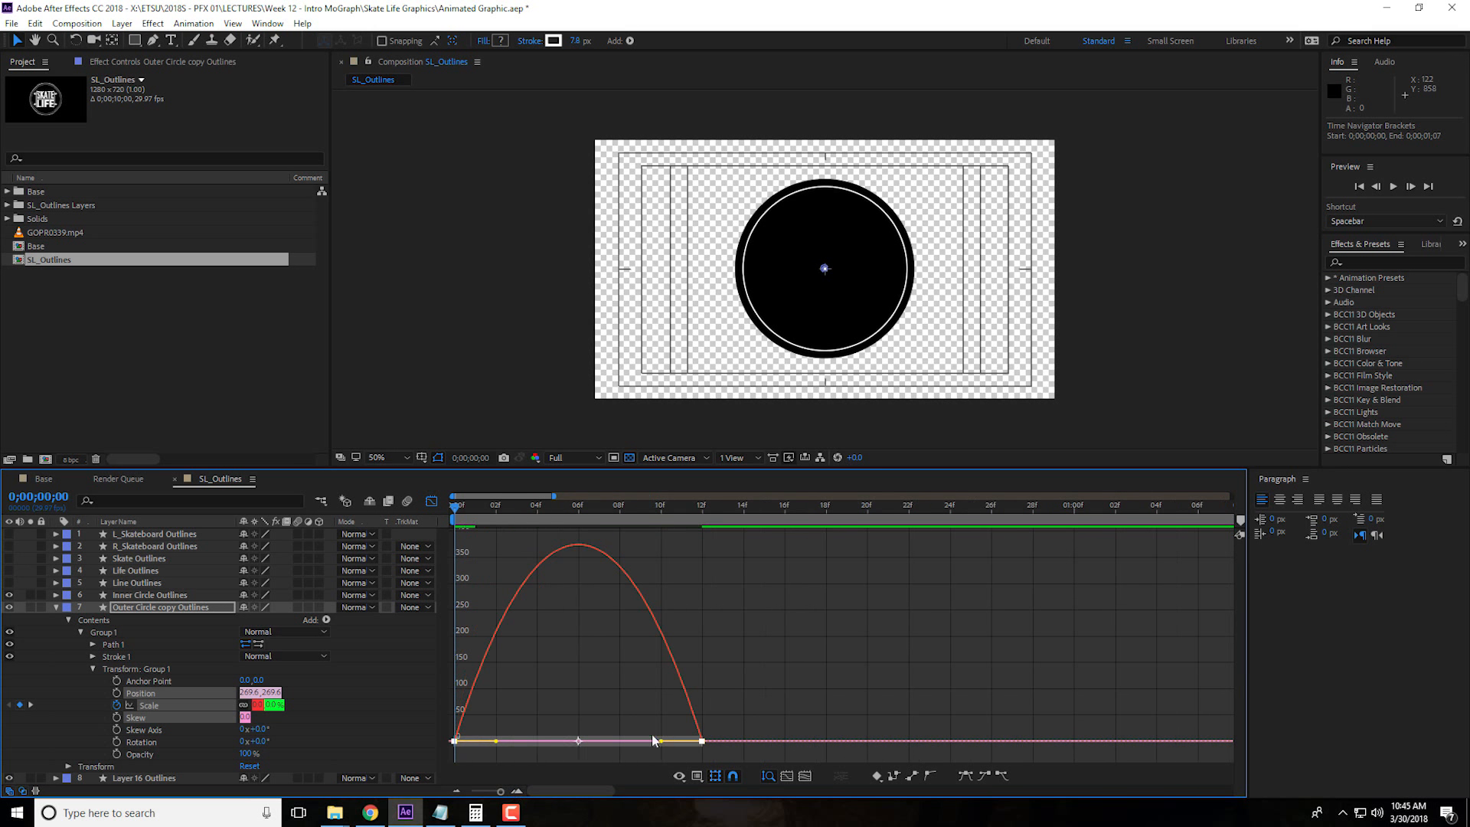
{"action": "left_click_drag", "start_coordinate": [660, 741], "coordinate": [576, 743]}
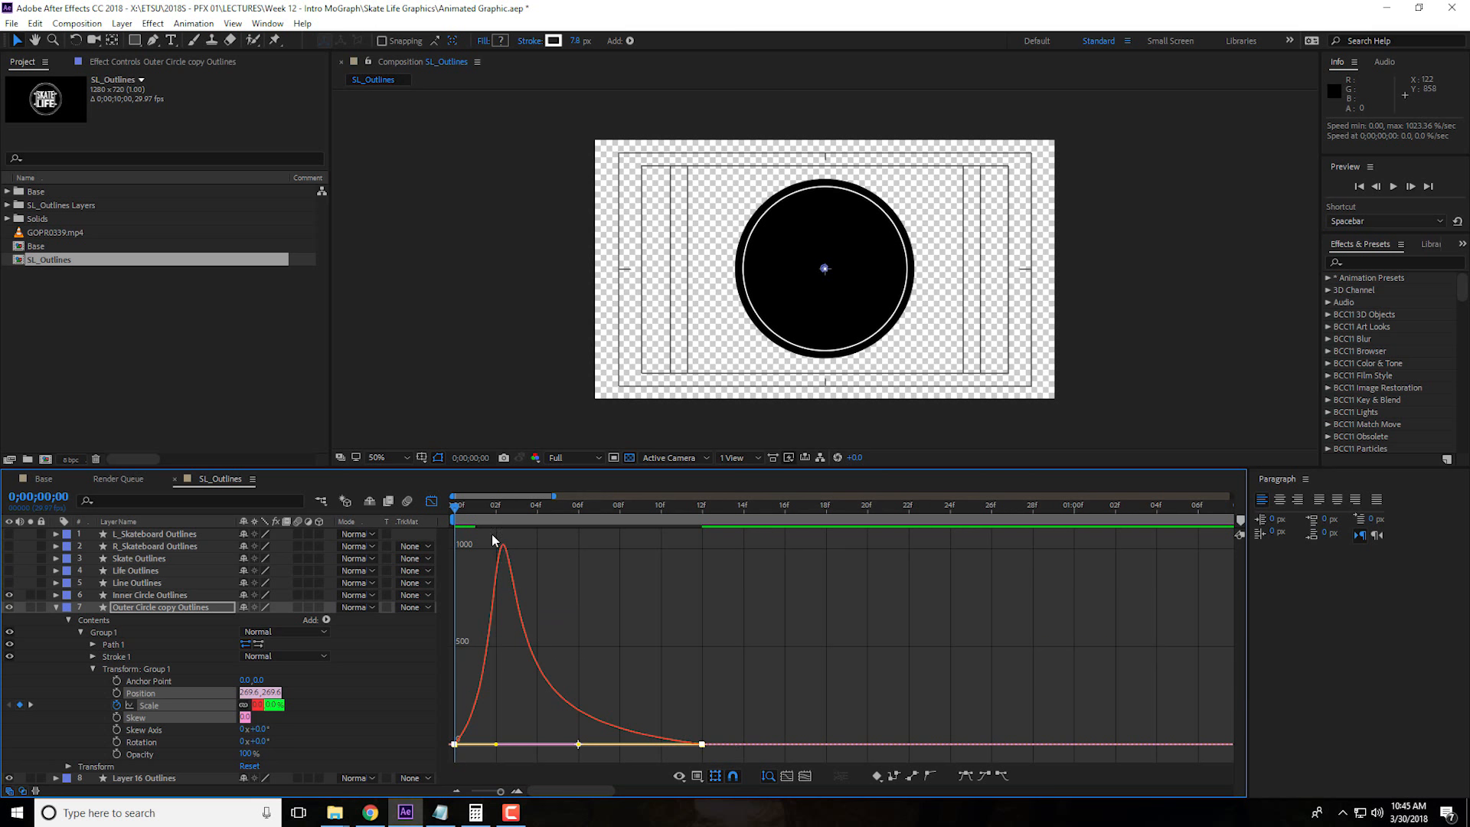
{"action": "left_click", "coordinate": [432, 503]}
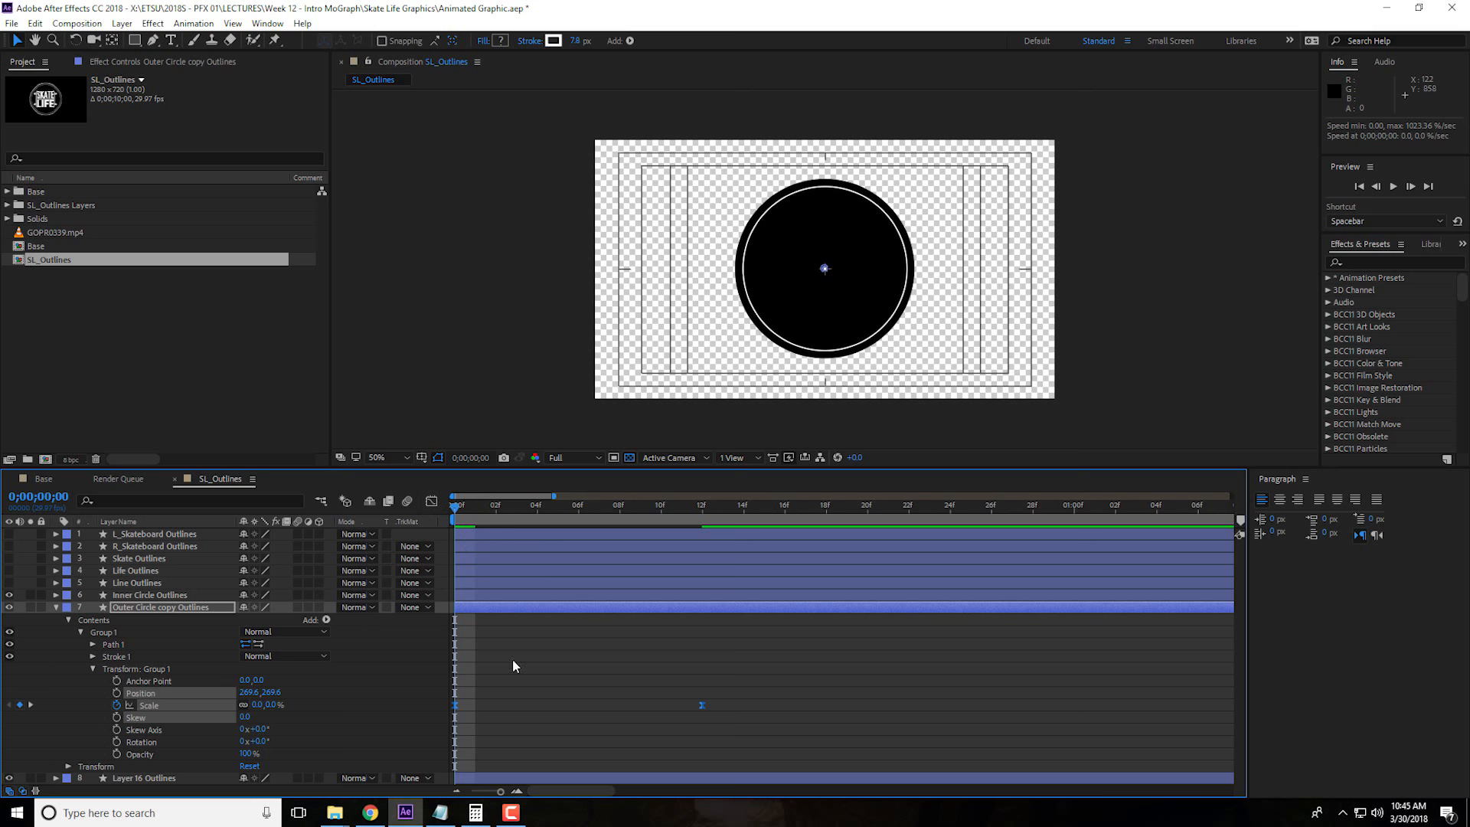
Play back the outer circle's animation with the adjusted easing and return to the first frame
{"action": "key", "text": "space"}
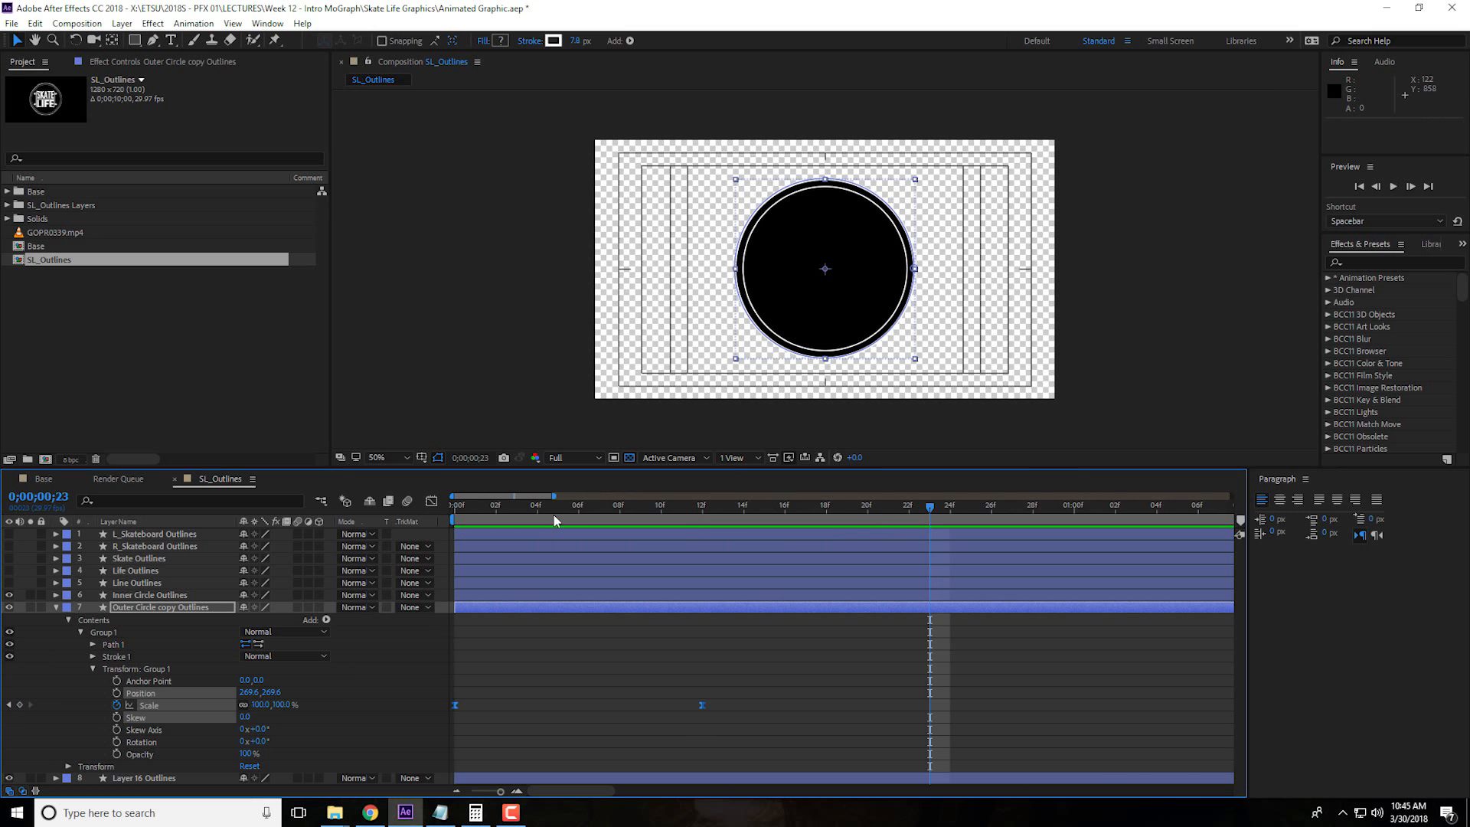
{"action": "key", "text": "space"}
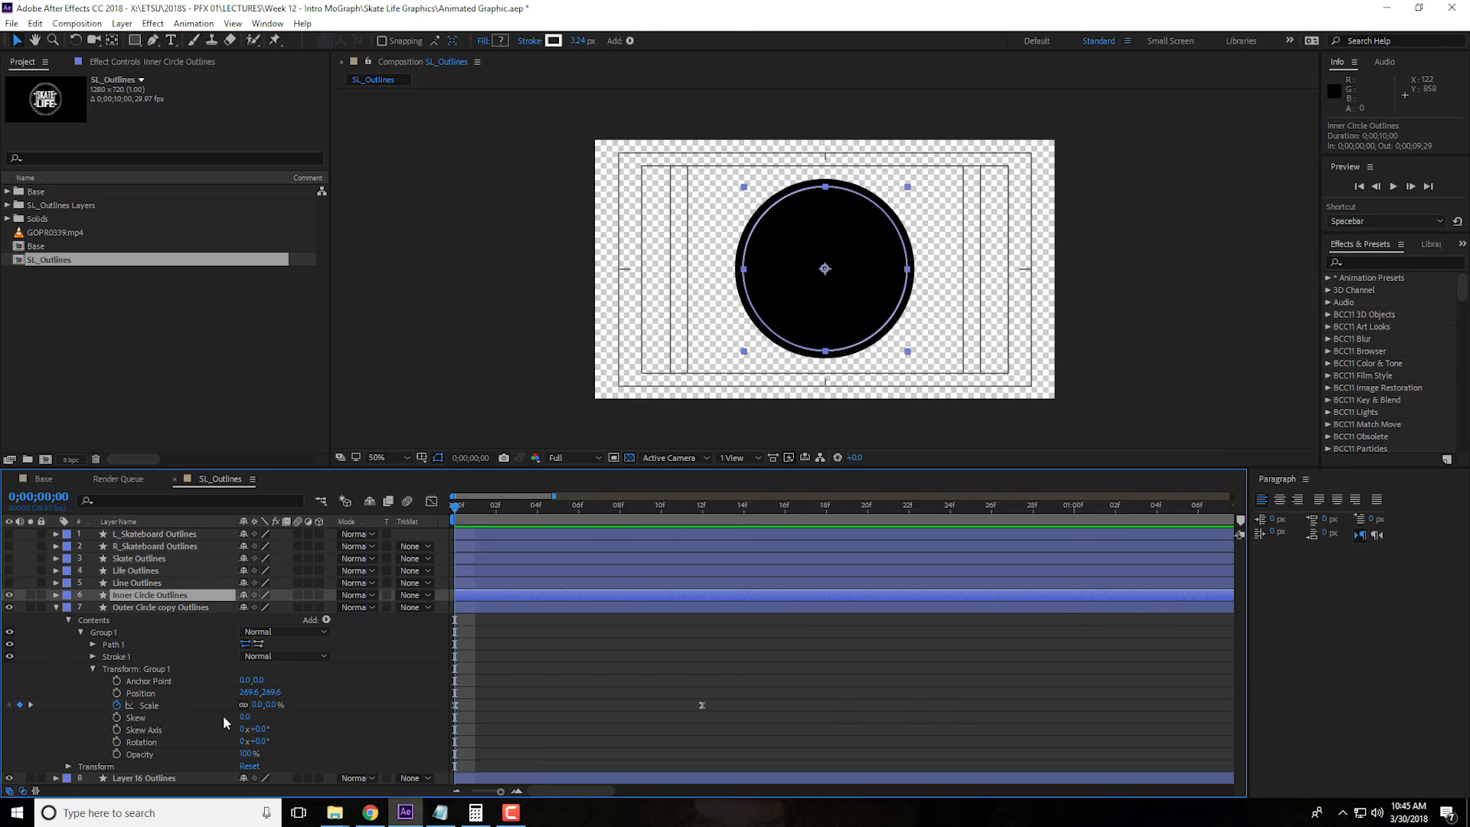
{"action": "key", "text": "Home"}
Rename the Layer 16 Outlines layer as Black Fill
{"action": "left_click", "coordinate": [149, 595]}
{"action": "left_click", "coordinate": [140, 778]}
{"action": "key", "text": "Return"}
{"action": "type", "text": "Blac"}
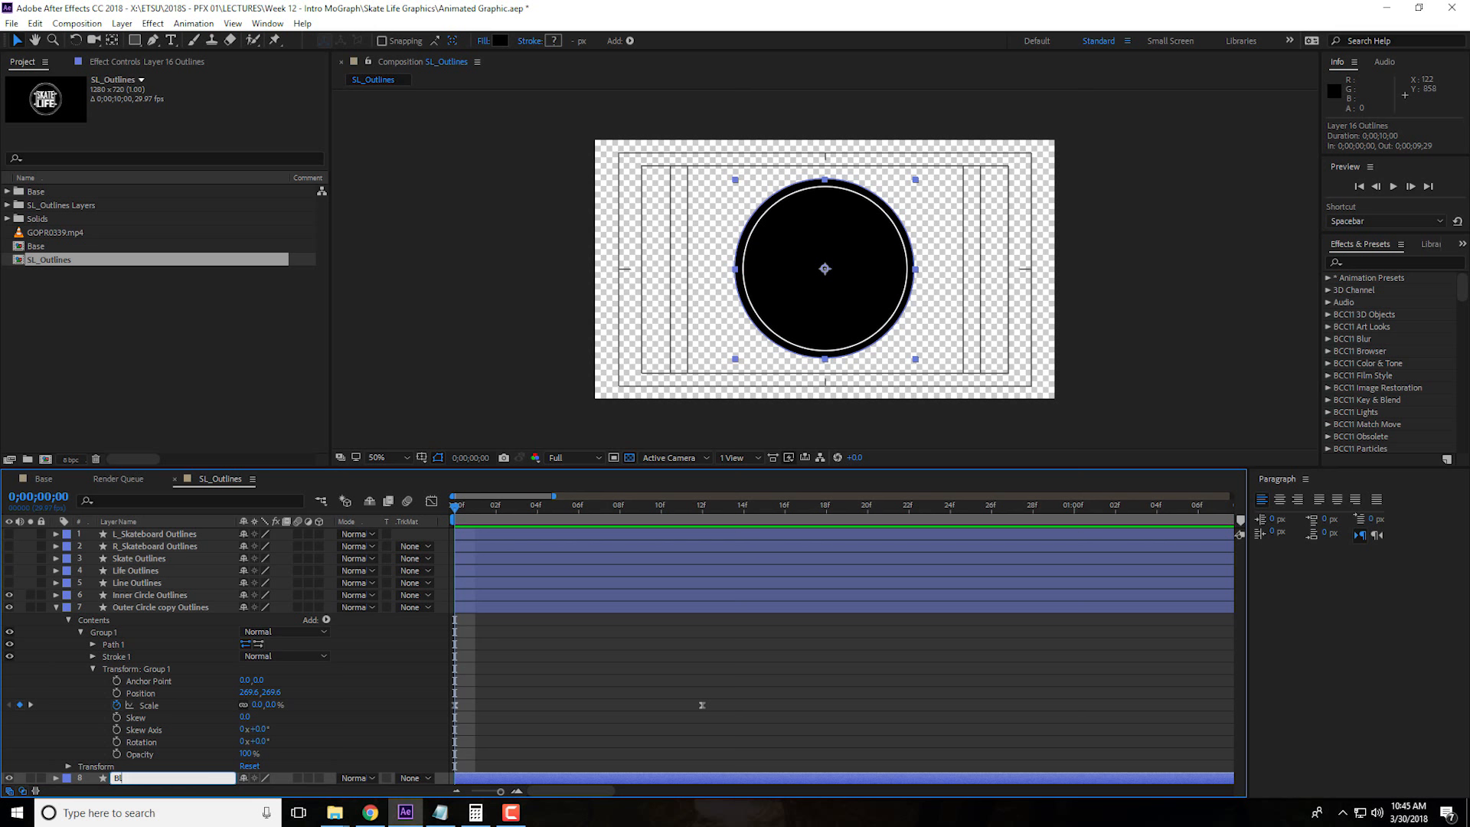
{"action": "key", "text": "Return"}
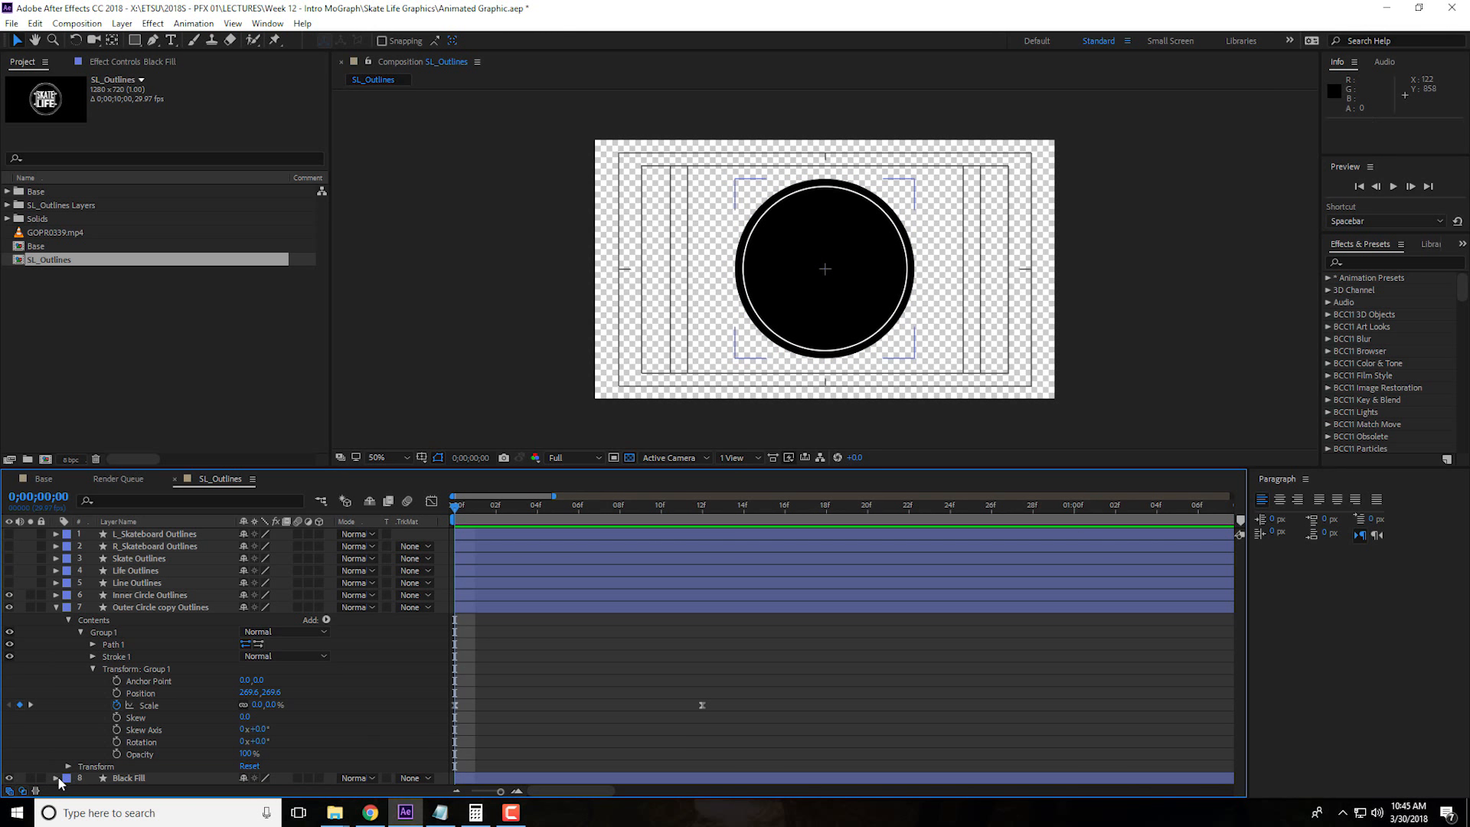
Copy the outer circle's two Scale keyframes onto the group Scale of the Black Fill layer, starting at the first frame
{"action": "left_click", "coordinate": [56, 778]}
{"action": "left_click", "coordinate": [67, 767]}
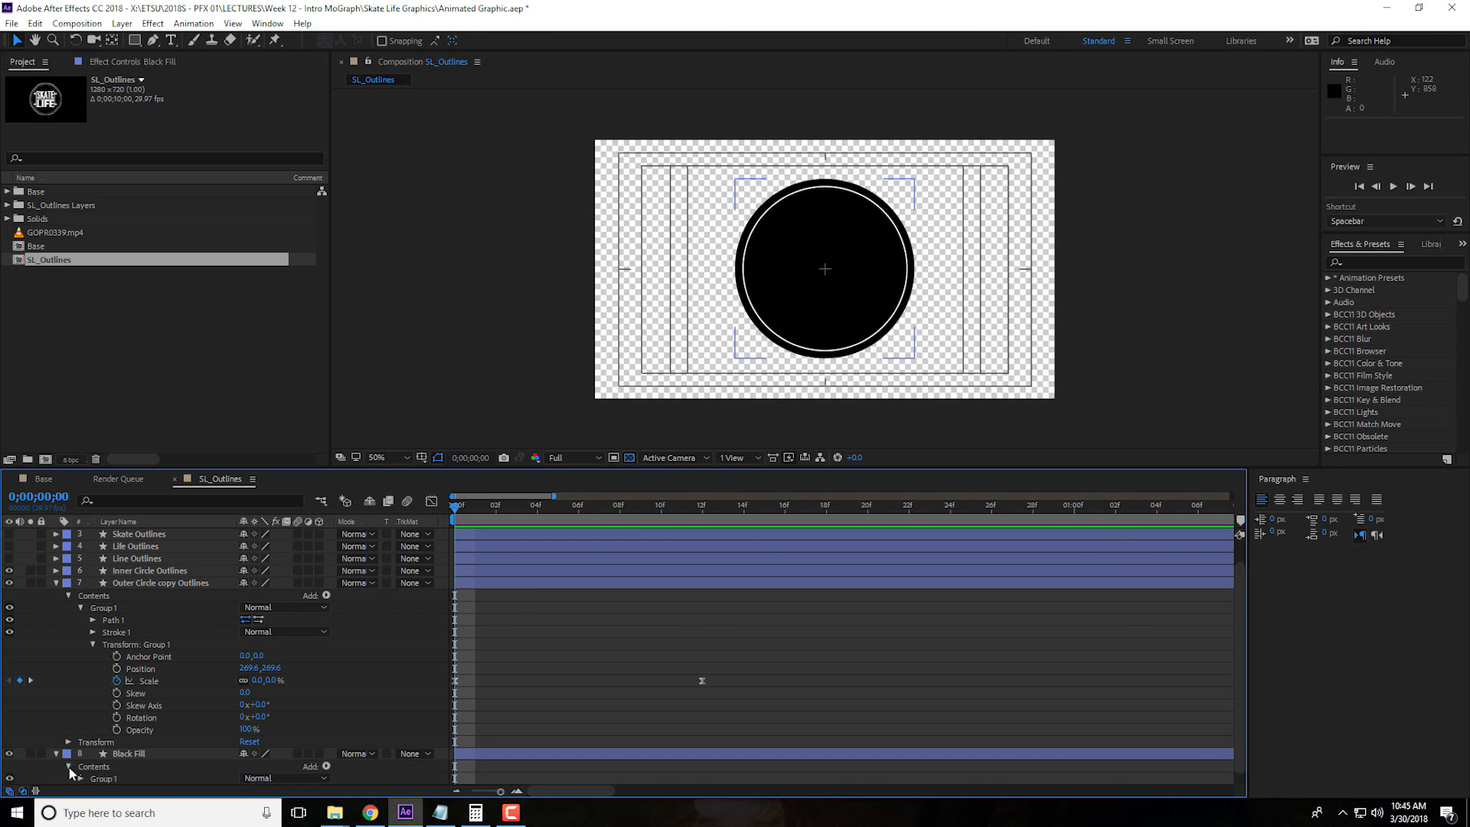
{"action": "left_click", "coordinate": [80, 778]}
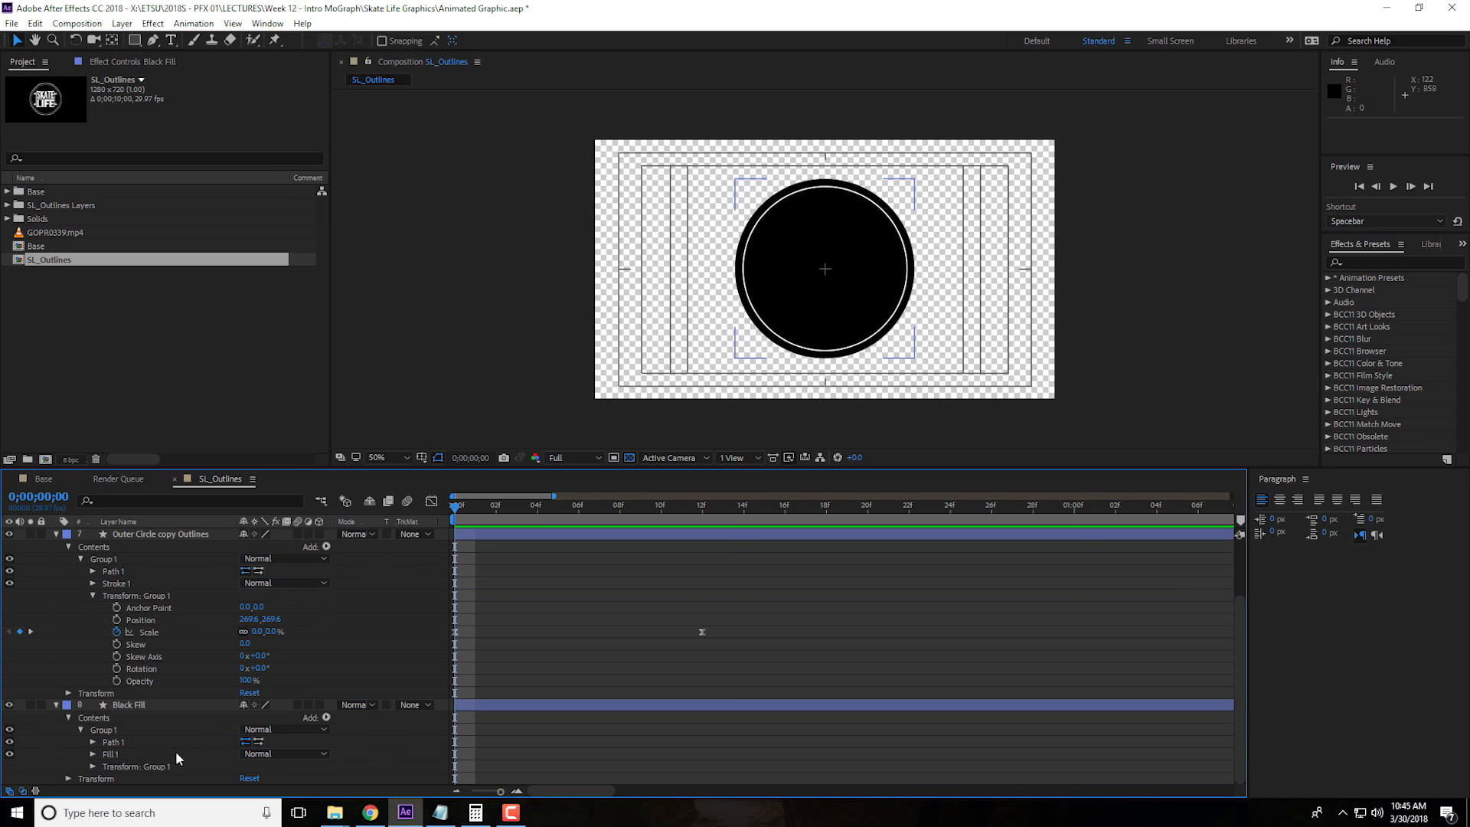
{"action": "left_click", "coordinate": [95, 767]}
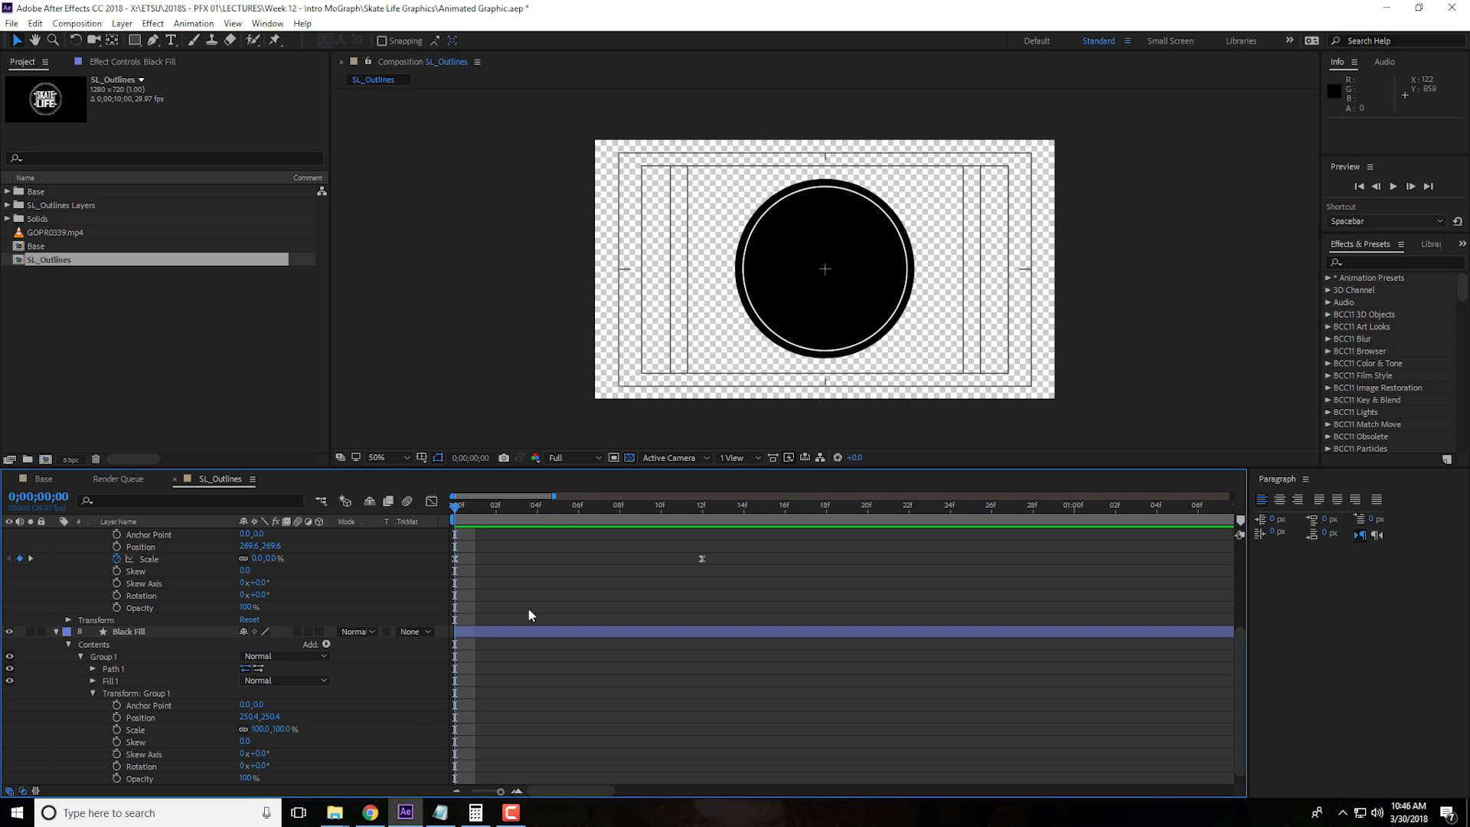
{"action": "left_click_drag", "start_coordinate": [718, 560], "coordinate": [453, 568]}
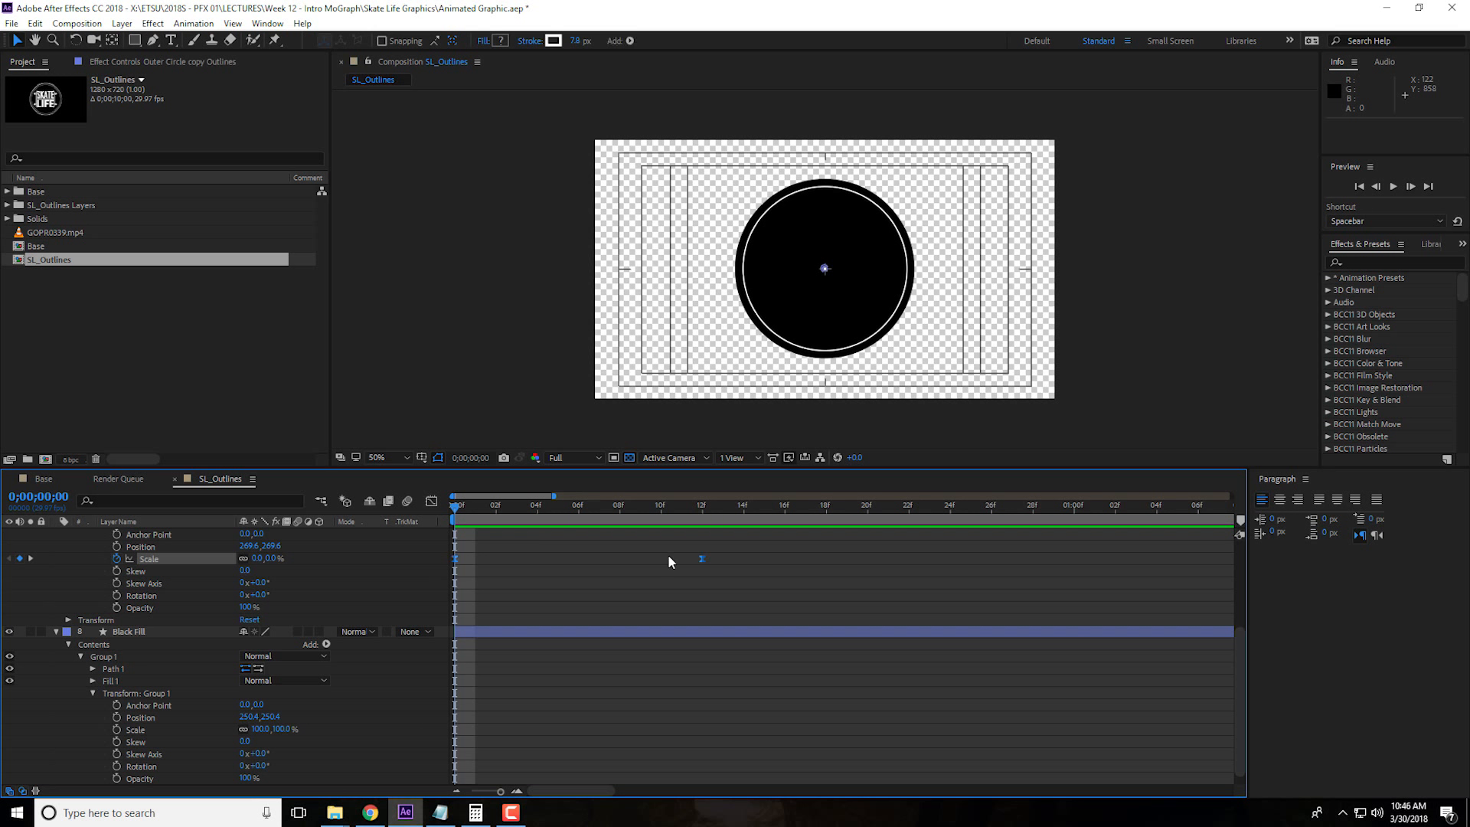
{"action": "left_click", "coordinate": [157, 734]}
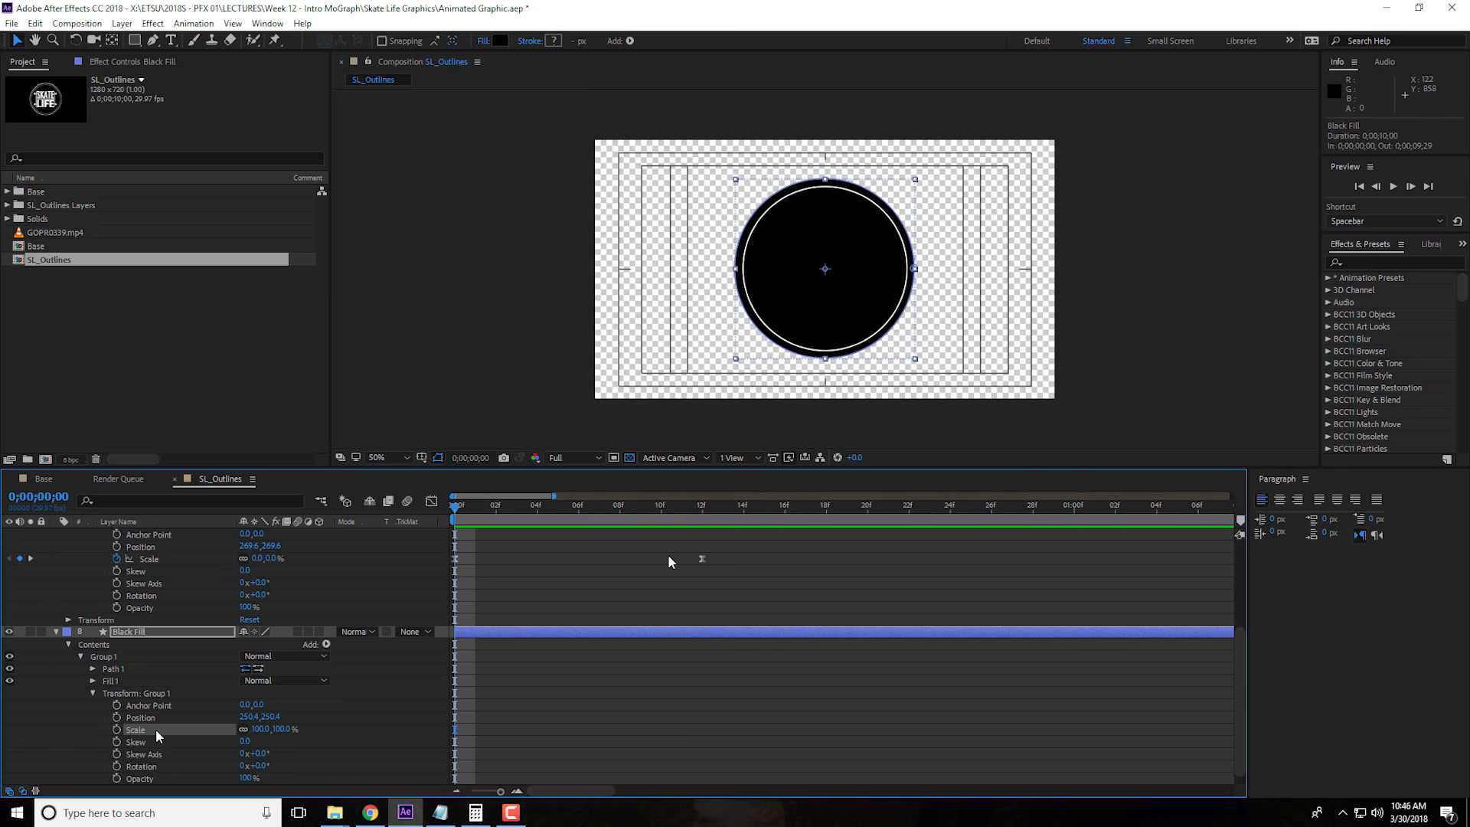
{"action": "key", "text": "ctrl+v"}
Play back the Black Fill and outer circle scaling together, and return to the first frame
{"action": "key", "text": "space"}
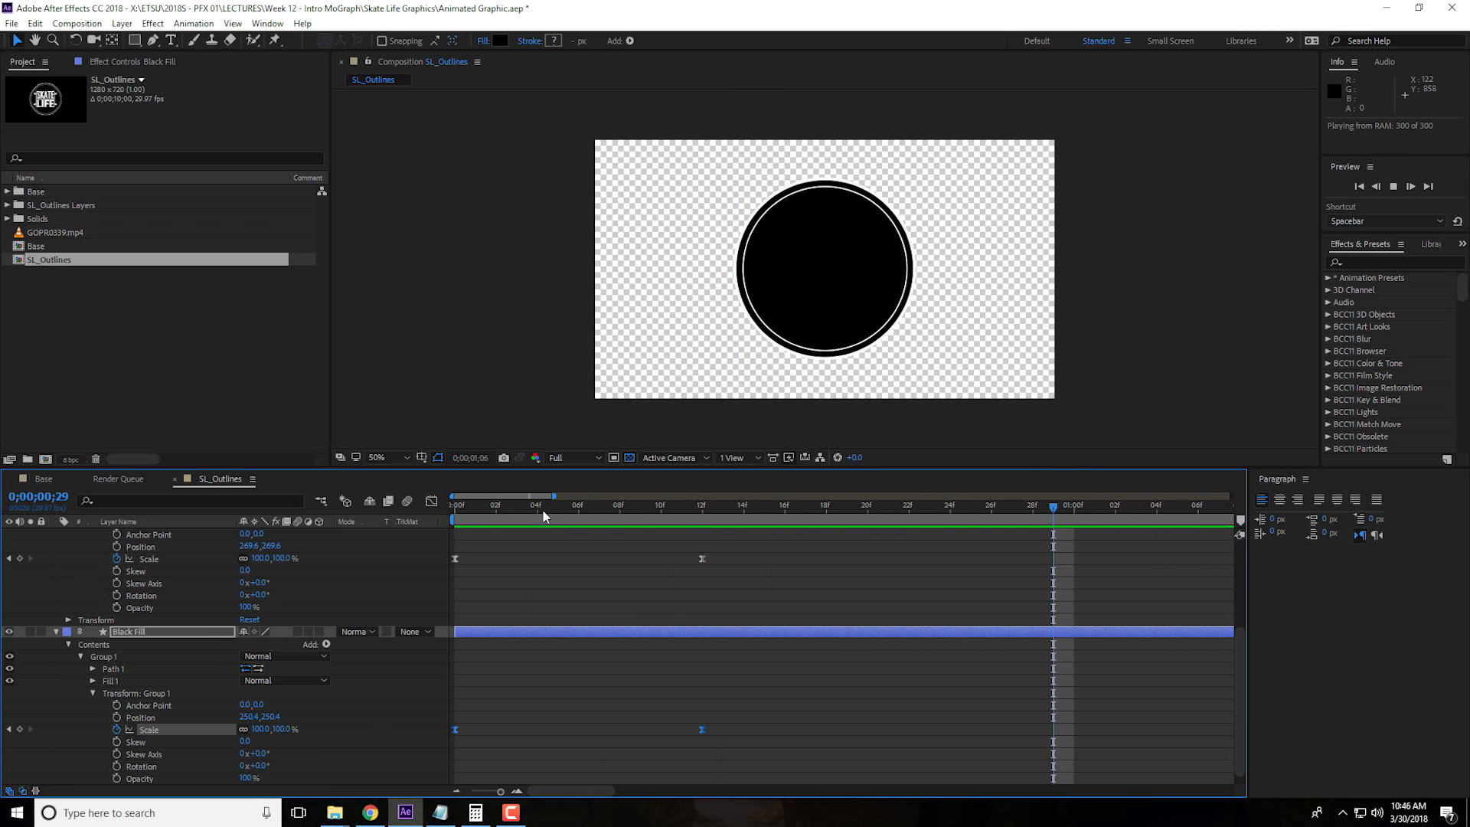
{"action": "key", "text": "space"}
{"action": "key", "text": "space"}
{"action": "key", "text": "space"}
{"action": "left_click_drag", "start_coordinate": [622, 509], "coordinate": [355, 519]}
{"action": "scroll", "coordinate": [301, 626], "scroll_direction": "up", "scroll_amount": 1}
{"action": "key", "text": "space"}
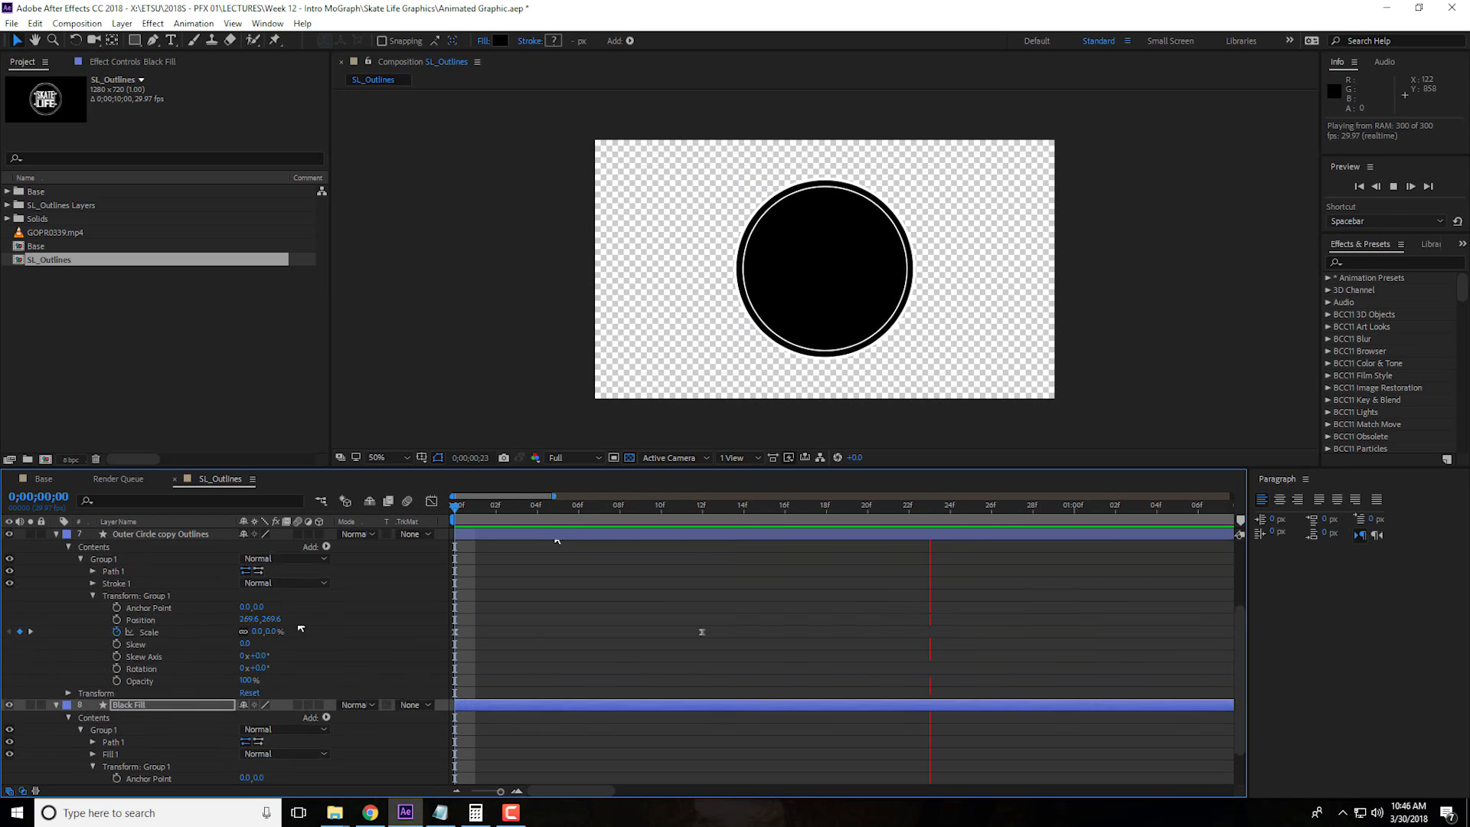
{"action": "scroll", "coordinate": [299, 619], "scroll_direction": "up", "scroll_amount": 3}
{"action": "key", "text": "space"}
Paste the copied Scale keyframes onto the group Scale of the Inner Circle Outlines layer at the first frame
{"action": "left_click", "coordinate": [134, 595]}
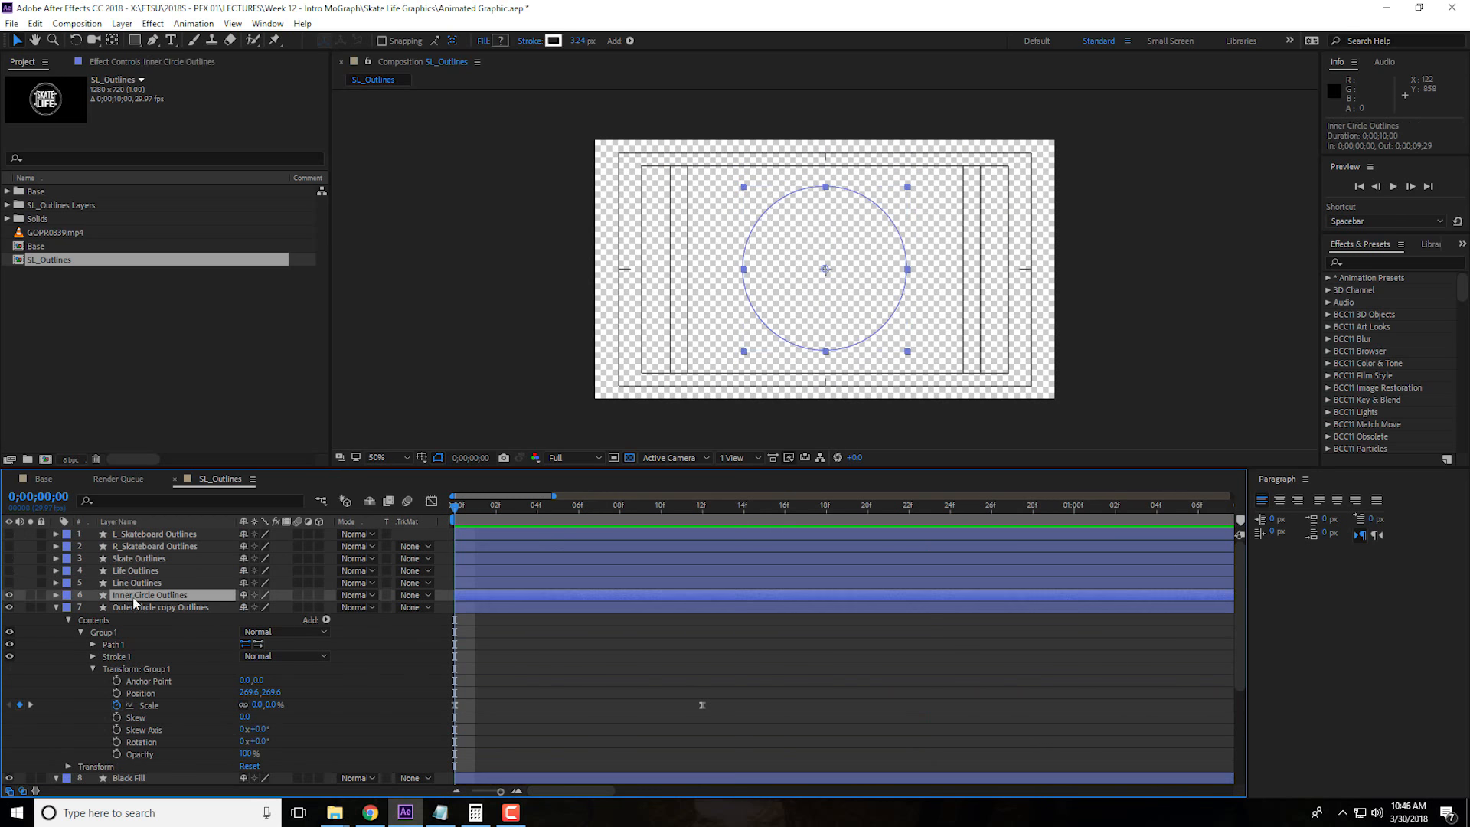
{"action": "left_click", "coordinate": [57, 596]}
{"action": "left_click", "coordinate": [68, 609]}
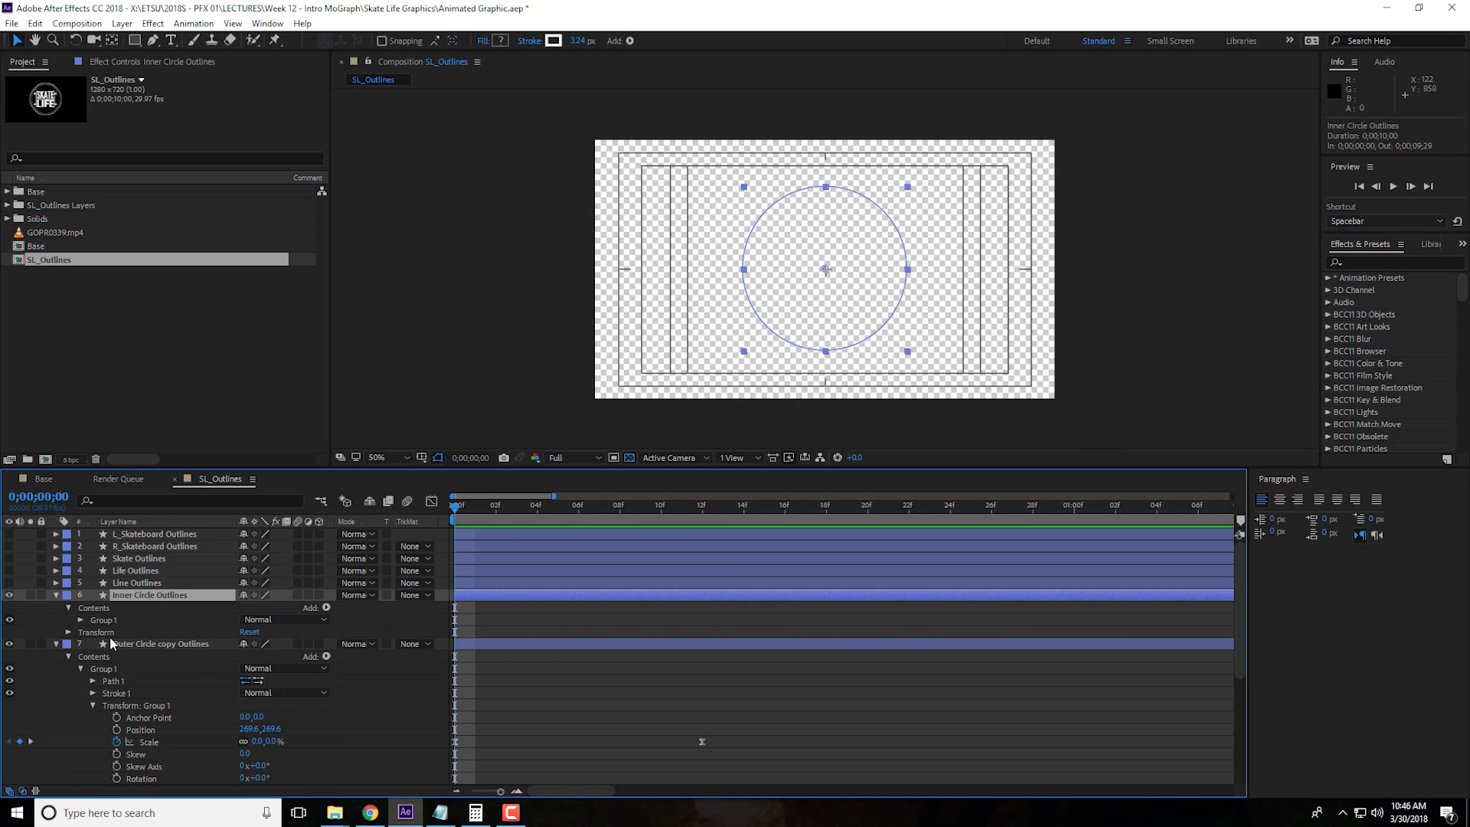
{"action": "left_click", "coordinate": [80, 621]}
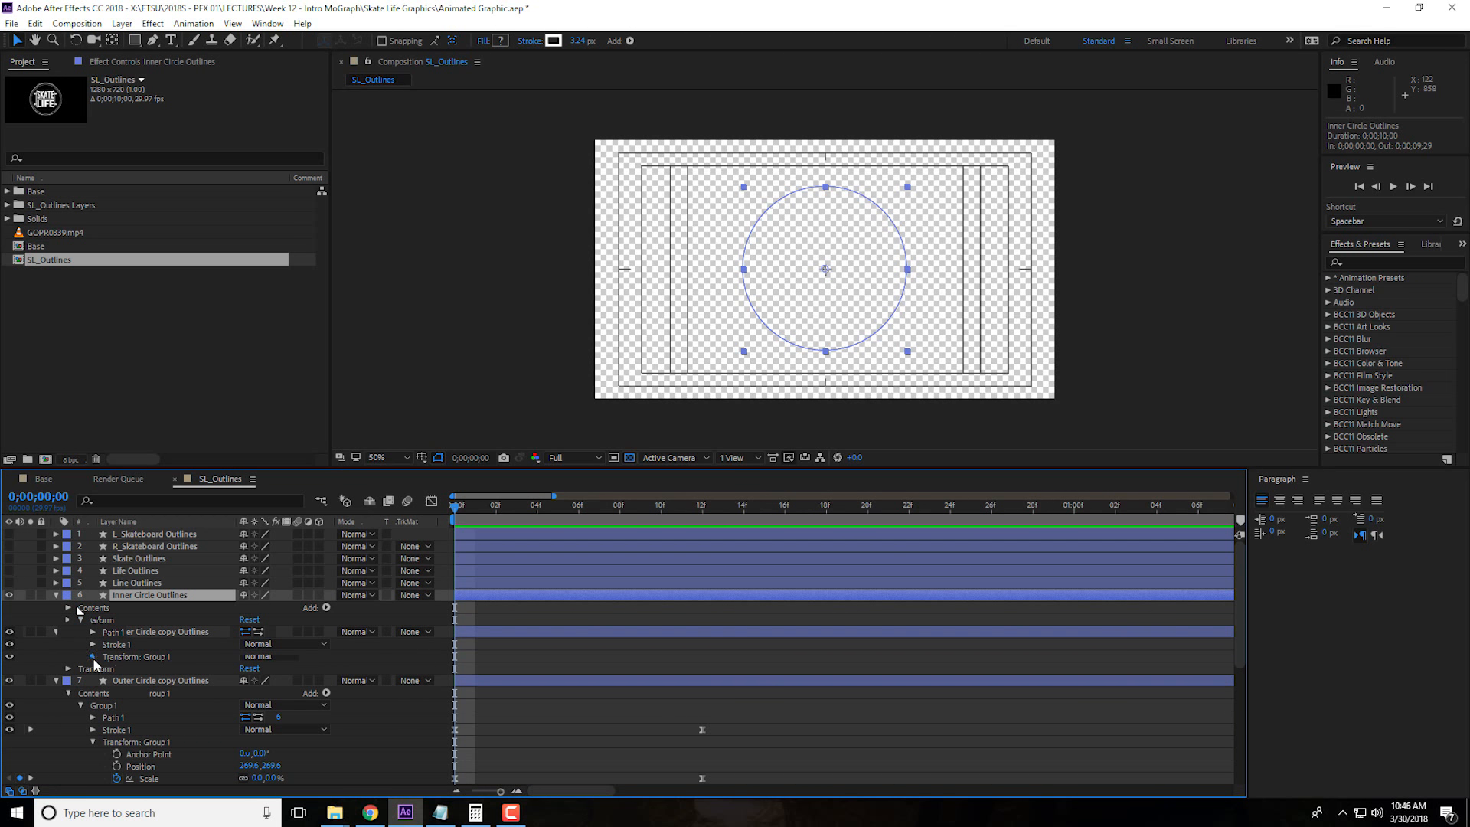
{"action": "left_click", "coordinate": [93, 657]}
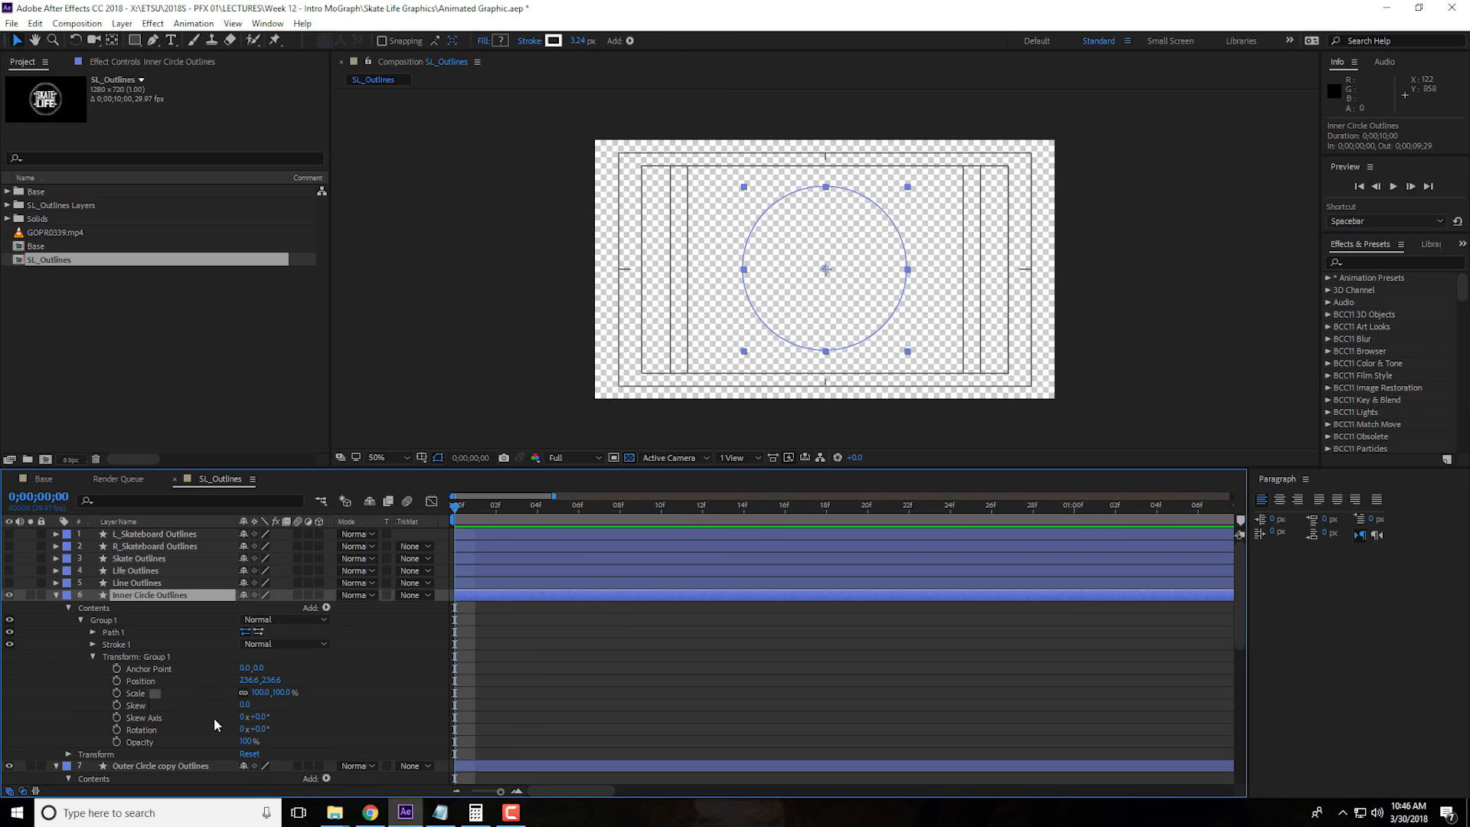
{"action": "key", "text": "ctrl+v"}
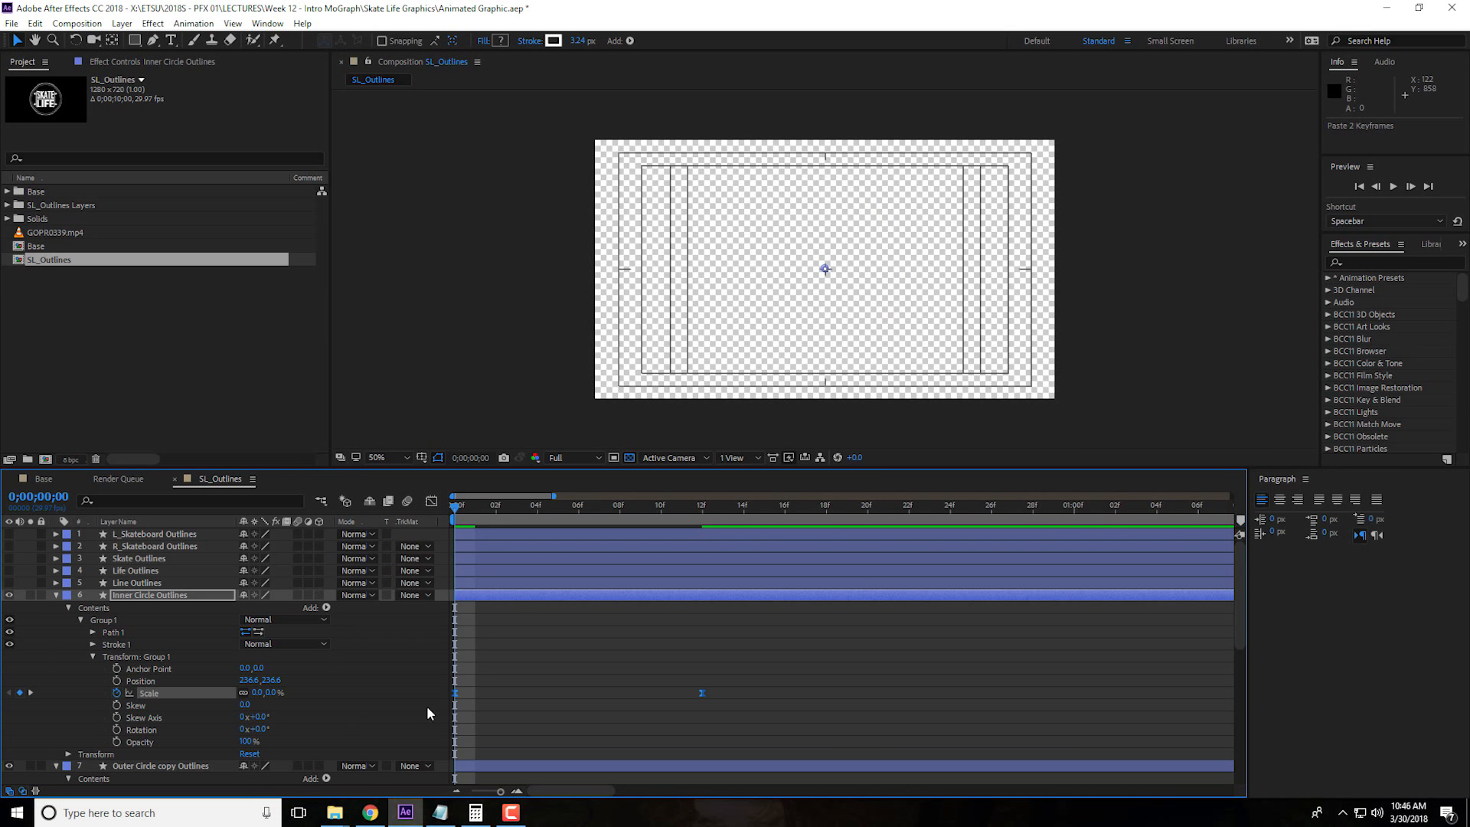
Play back the animation several times from the first frame to check all three circles scaling up together
{"action": "key", "text": "space"}
{"action": "key", "text": "space"}
{"action": "key", "text": "space"}
{"action": "key", "text": "Home"}
{"action": "key", "text": "space"}
{"action": "key", "text": "space"}
{"action": "key", "text": "Home"}
{"action": "key", "text": "space"}
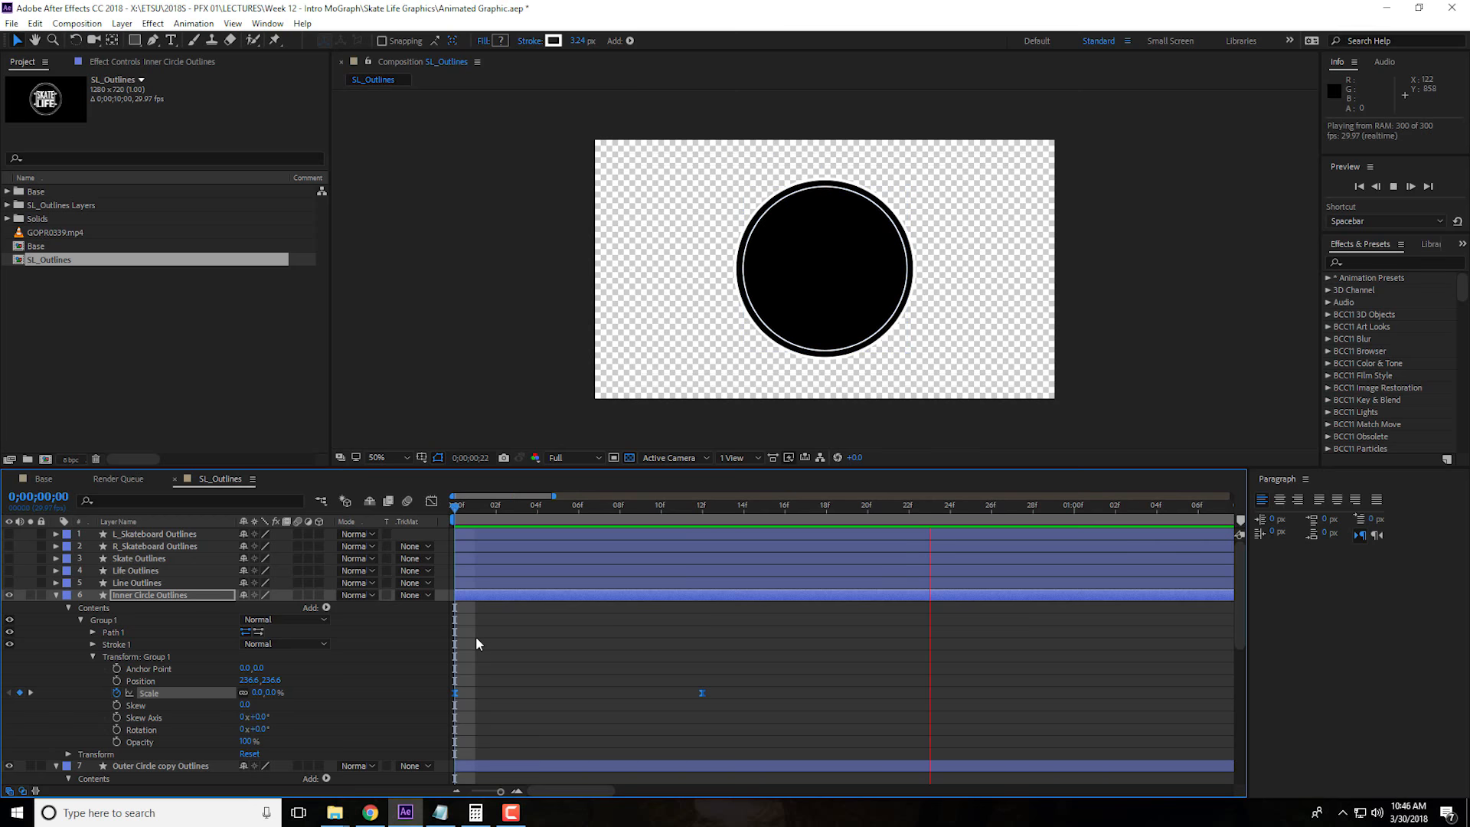
{"action": "key", "text": "space"}
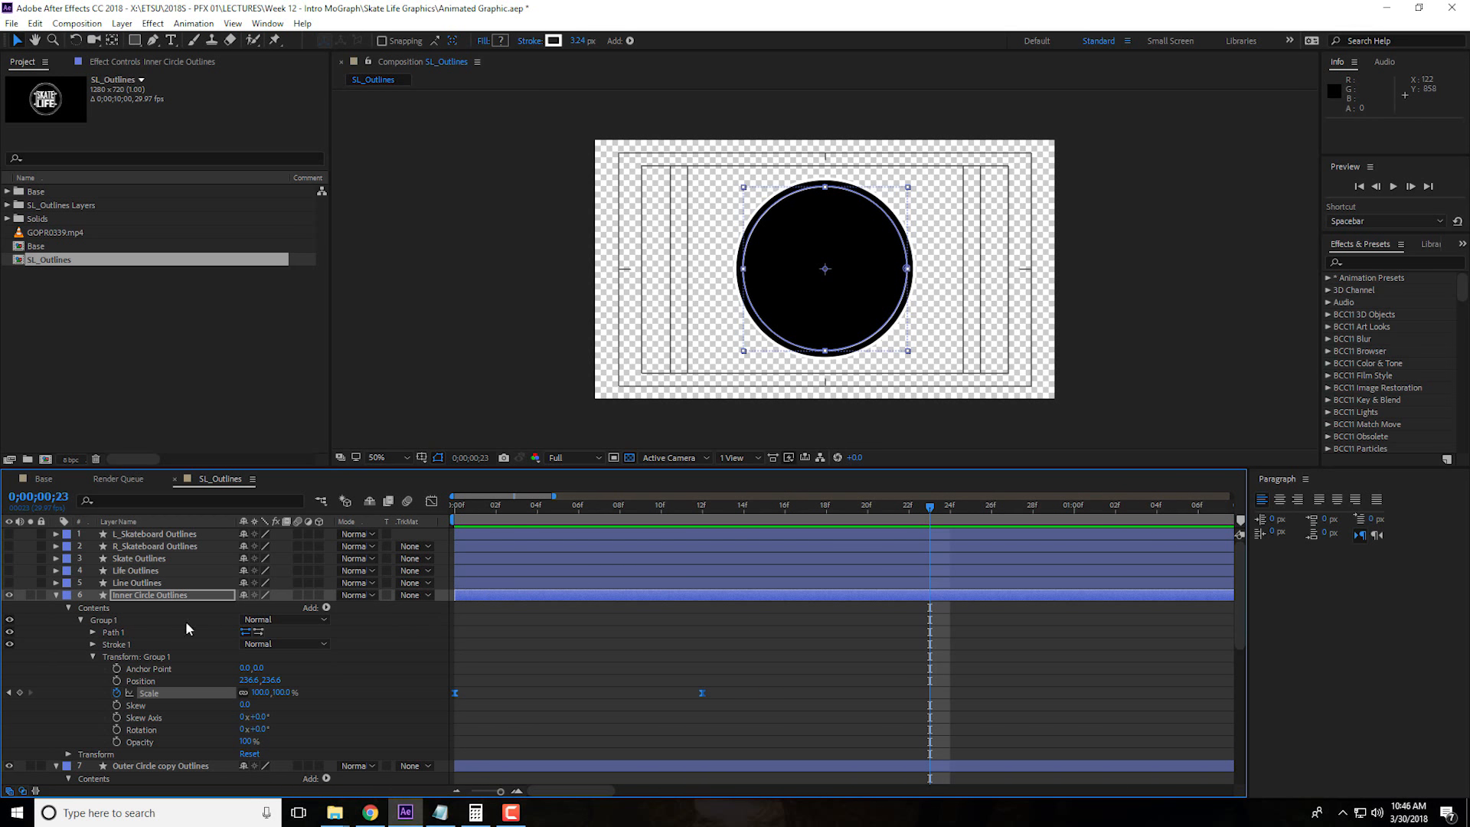
Shift the Inner Circle Outlines layer in time so that it starts at frame 4
{"action": "left_click", "coordinate": [154, 596]}
{"action": "left_click", "coordinate": [535, 509]}
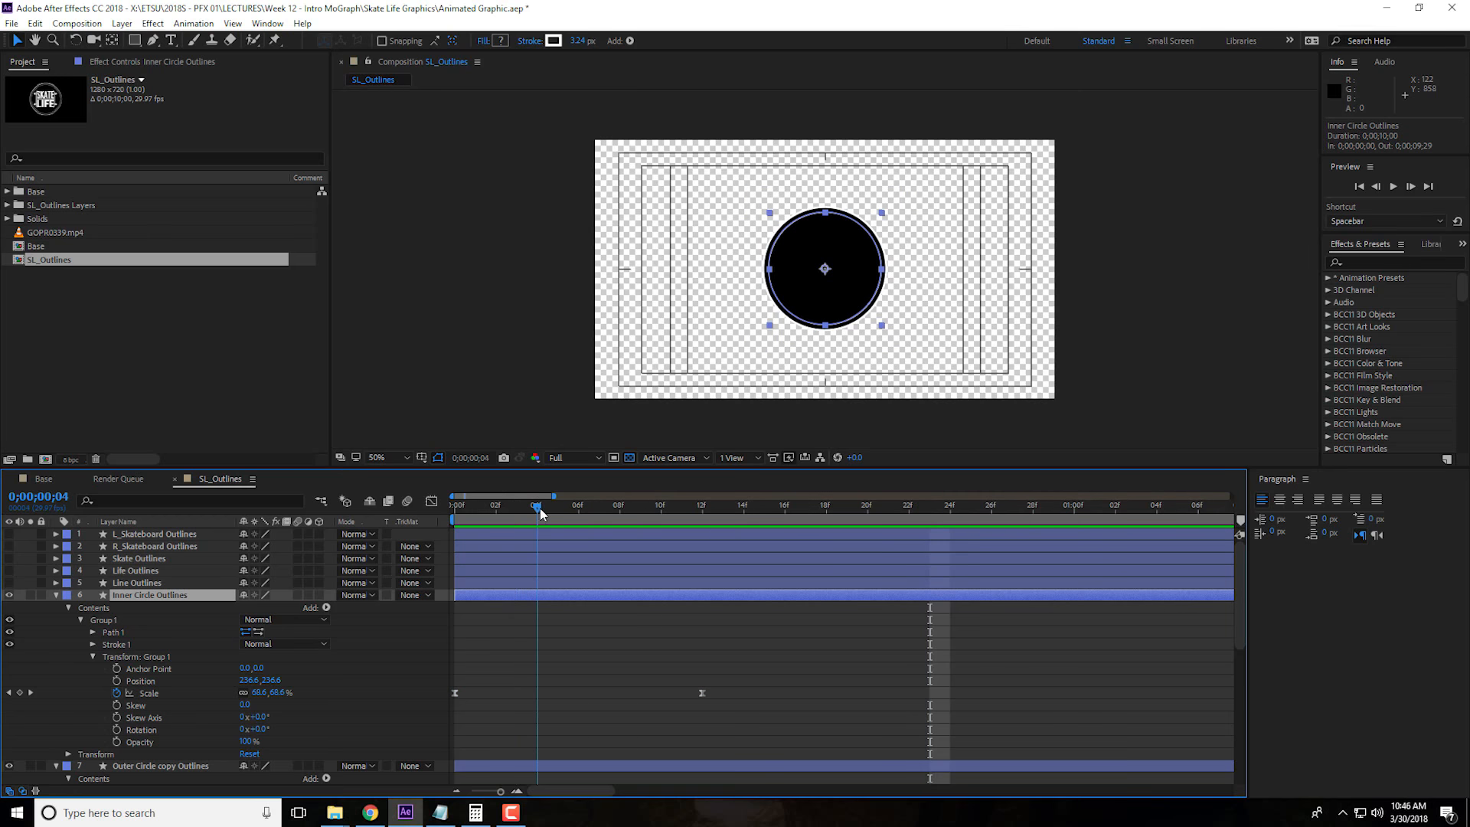
{"action": "left_click_drag", "start_coordinate": [511, 599], "coordinate": [592, 599]}
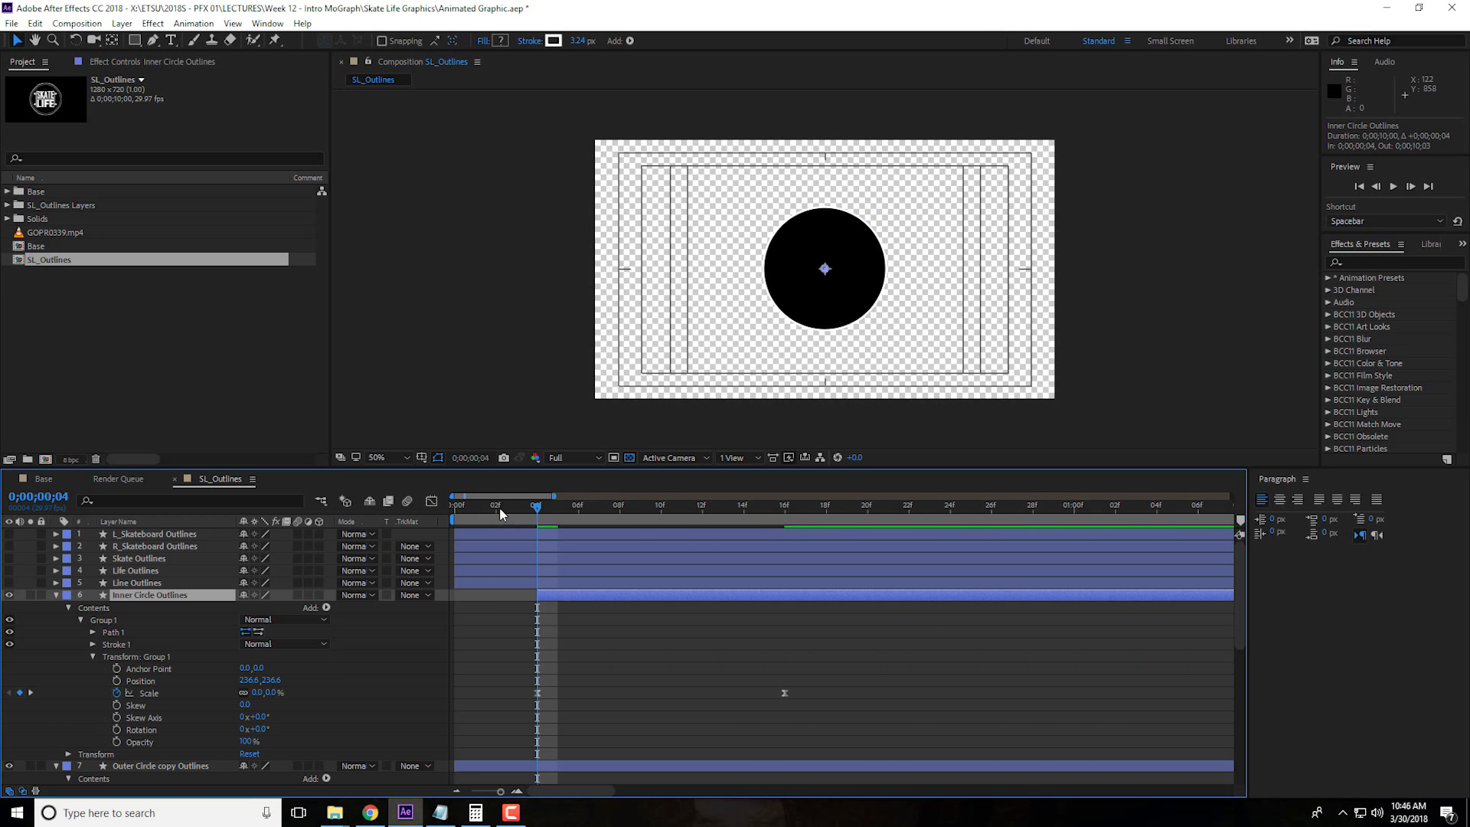
Play back the composition from the start to check the inner circle's delayed entrance
{"action": "left_click_drag", "start_coordinate": [500, 515], "coordinate": [349, 513]}
{"action": "key", "text": "space"}
{"action": "key", "text": "space"}
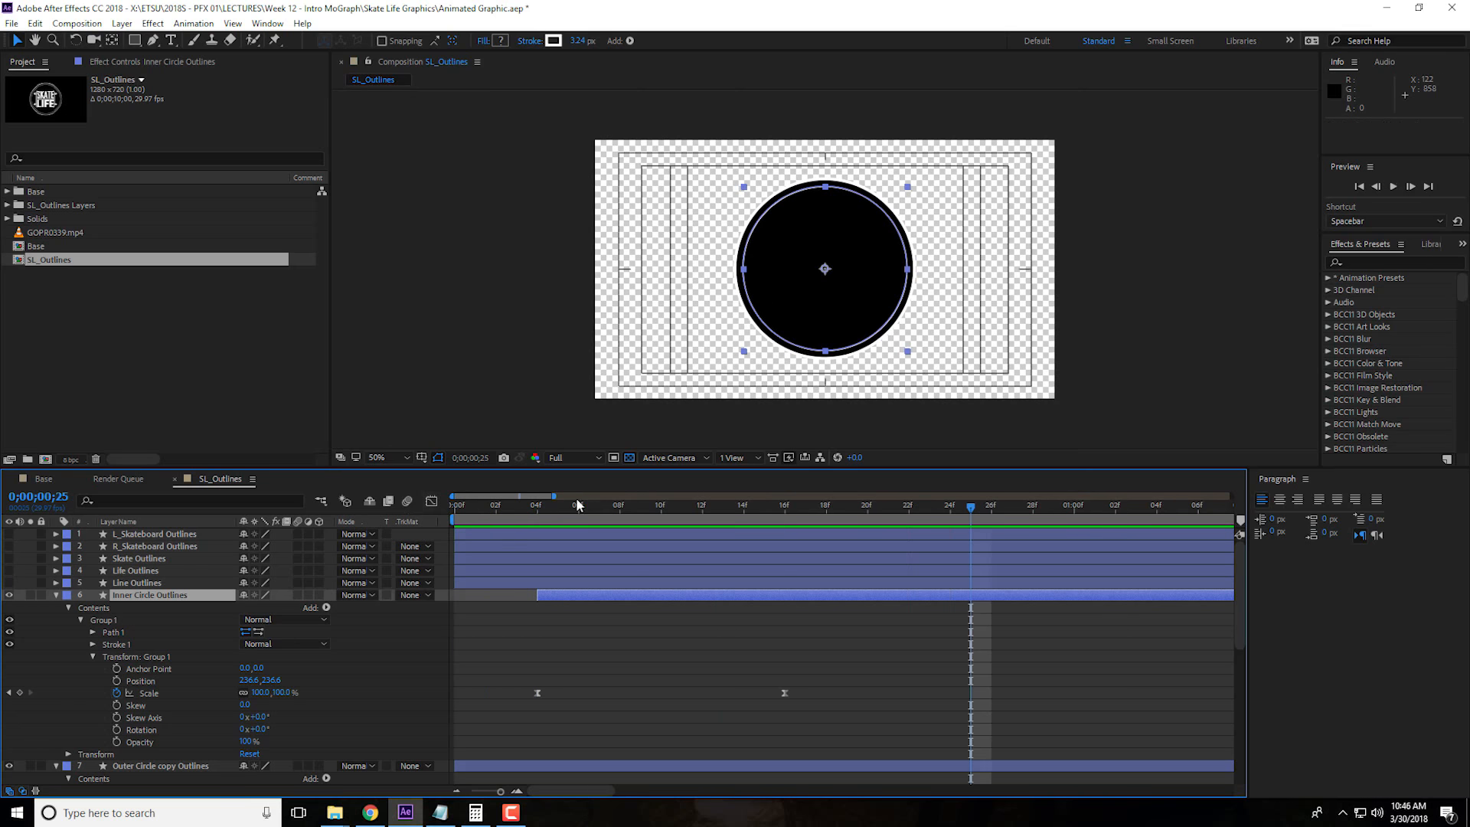
{"action": "key", "text": "space"}
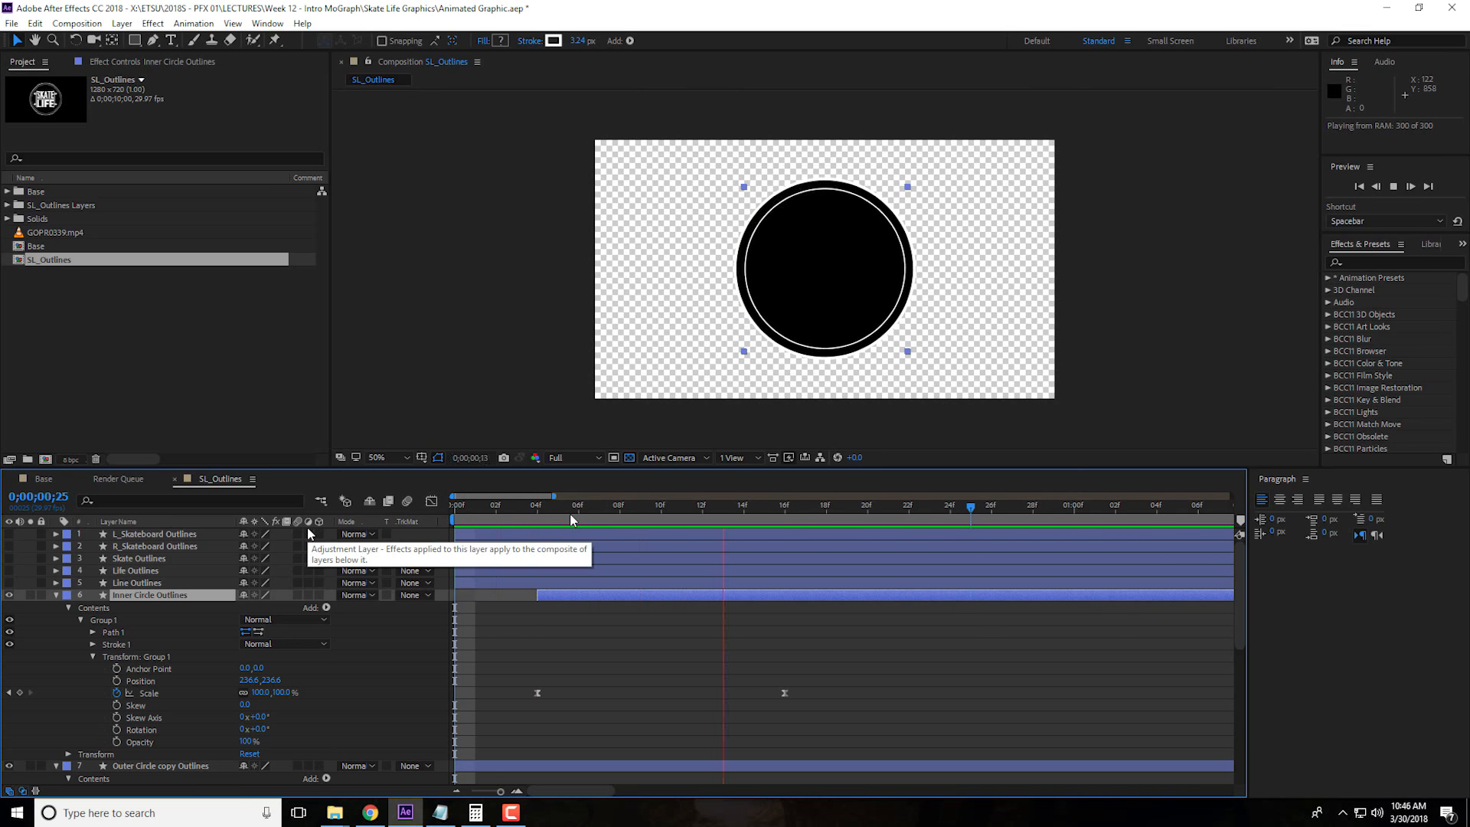
{"action": "key", "text": "space"}
{"action": "key", "text": "space"}
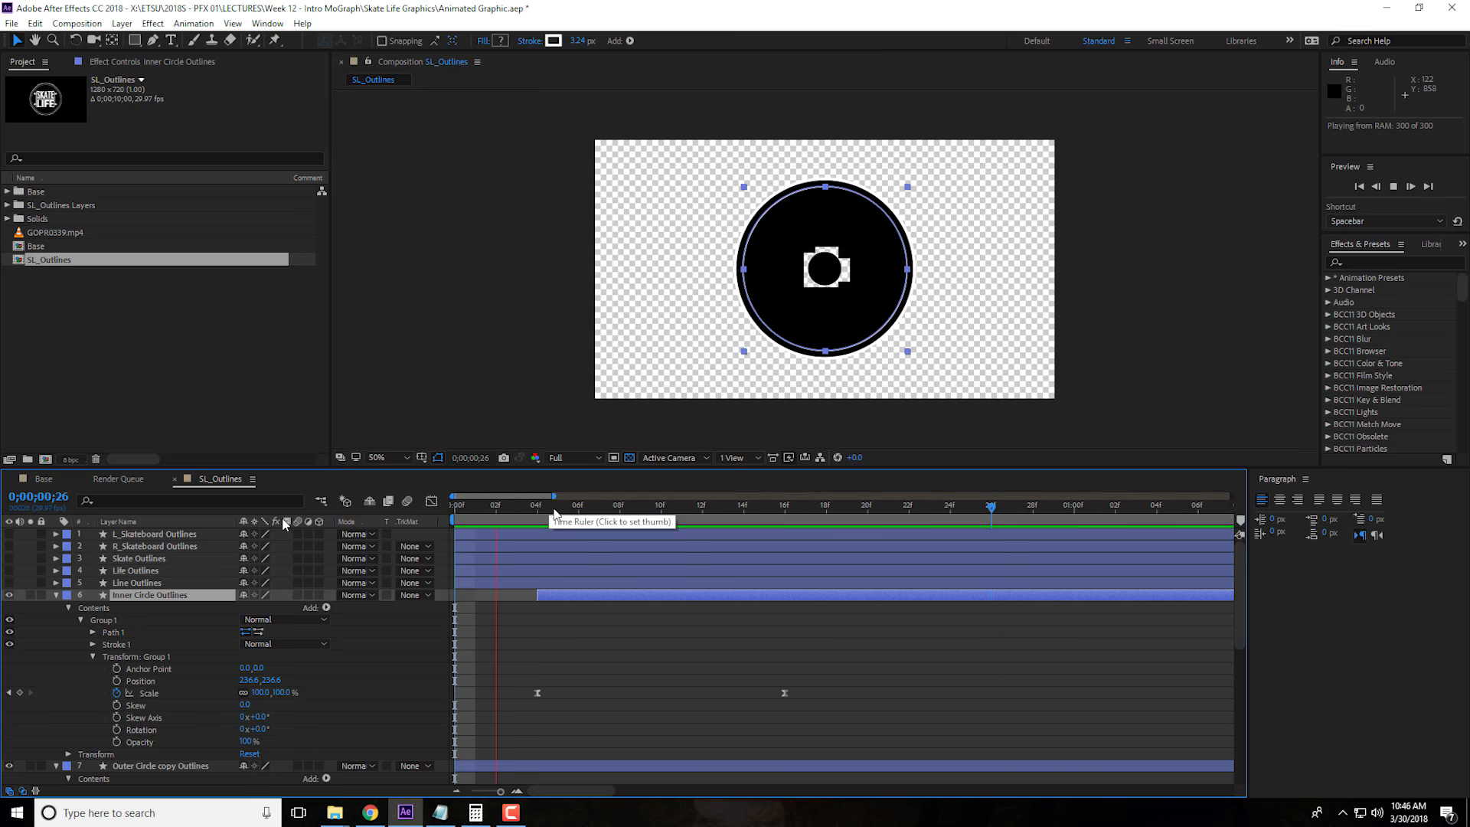
{"action": "key", "text": "space"}
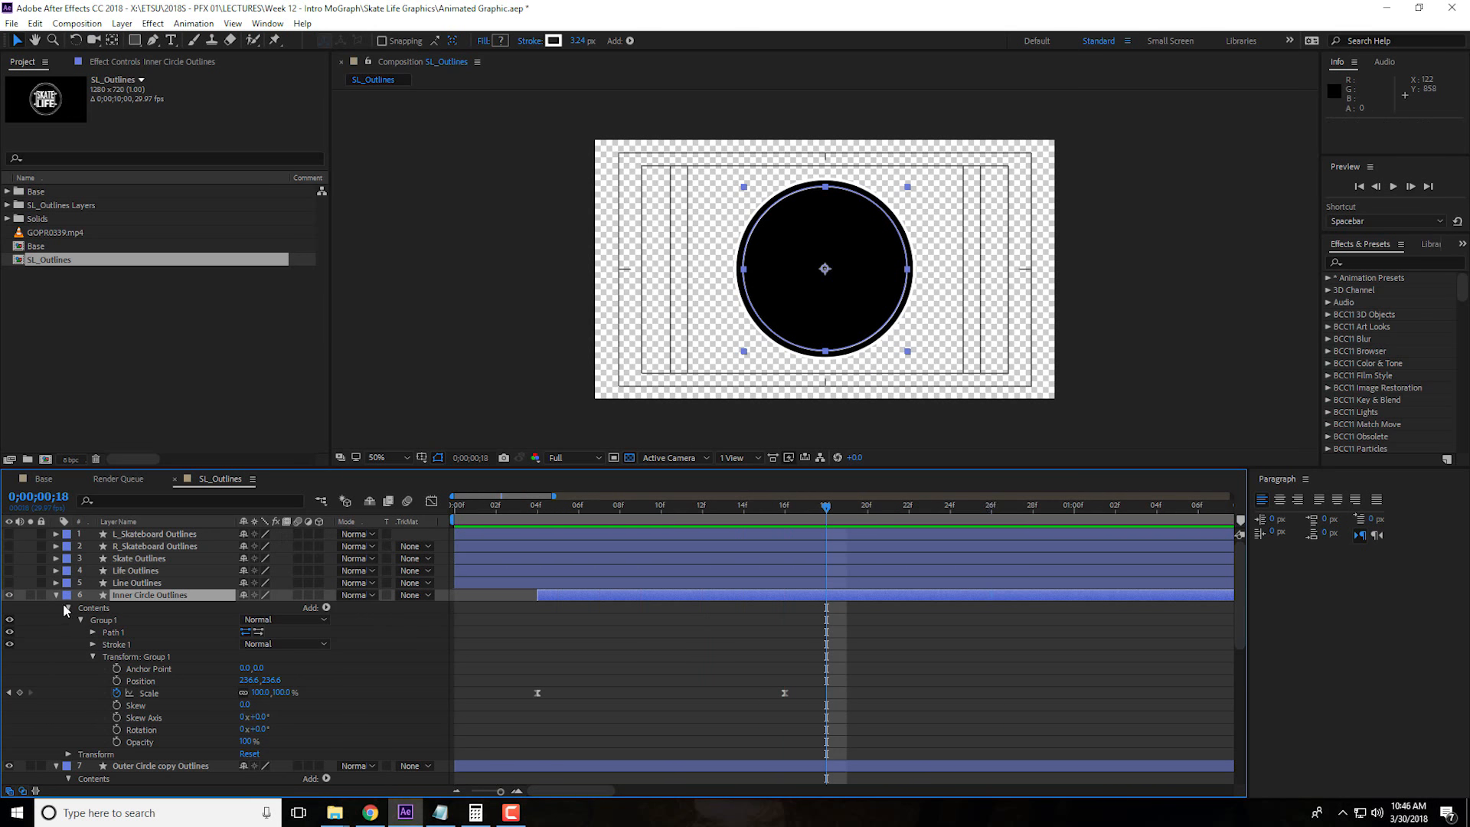
Collapse the Inner Circle, Outer Circle copy and Black Fill layers and set their label color to Green
{"action": "left_click", "coordinate": [55, 595]}
{"action": "left_click", "coordinate": [55, 607]}
{"action": "left_click", "coordinate": [57, 619]}
{"action": "left_click_drag", "start_coordinate": [163, 684], "coordinate": [121, 600]}
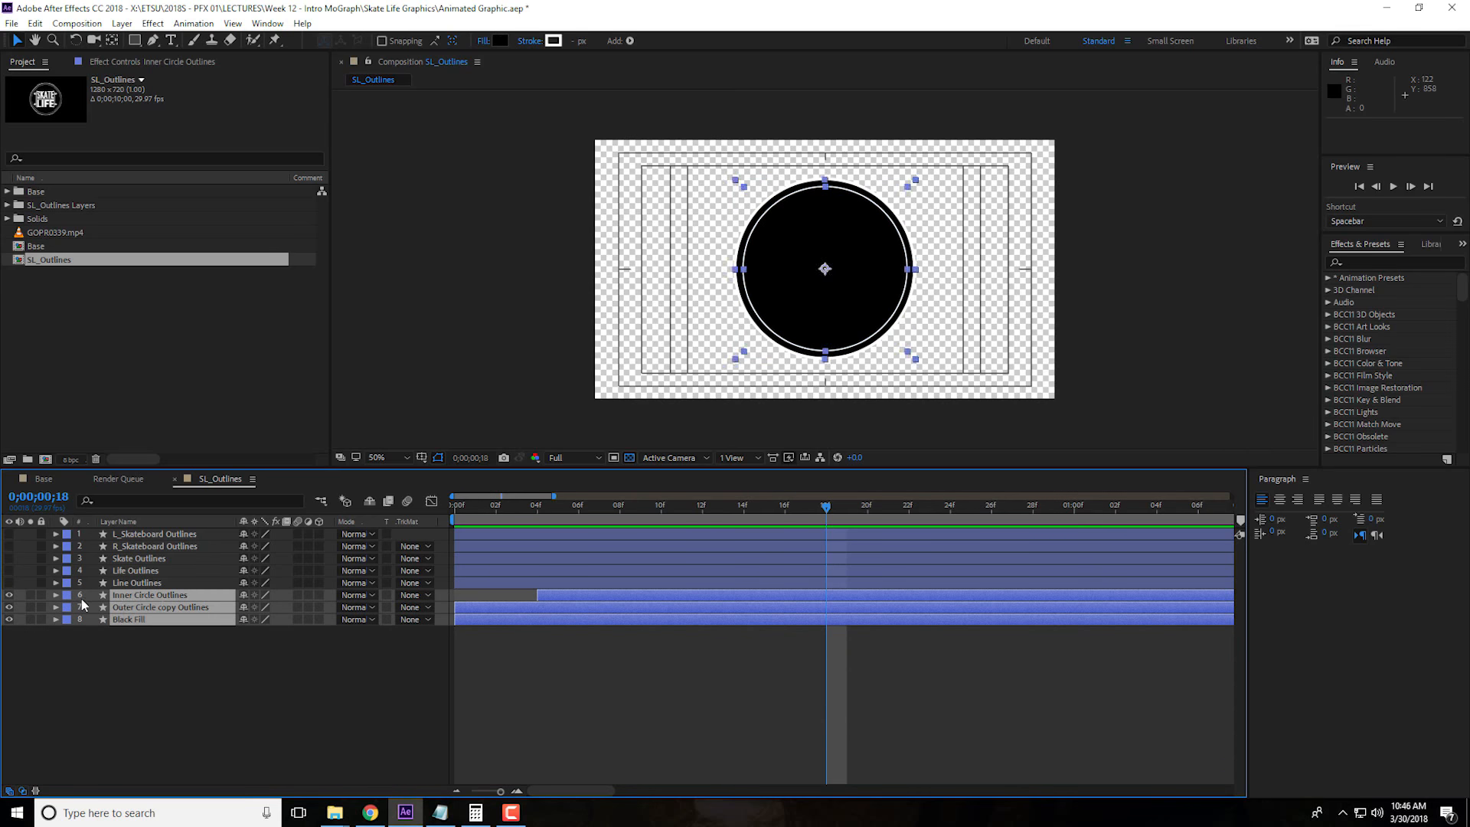
{"action": "left_click", "coordinate": [67, 607]}
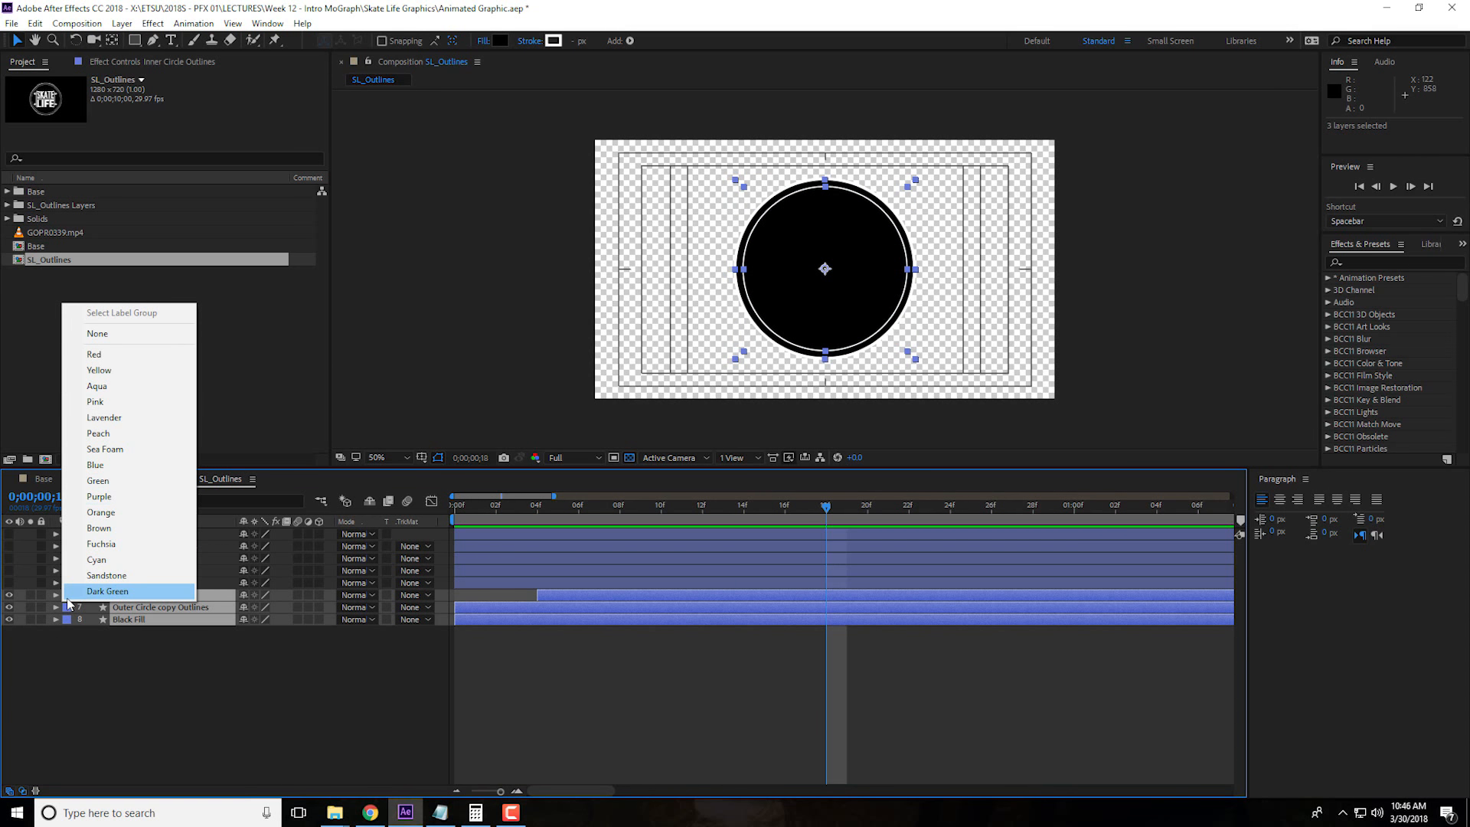
{"action": "left_click", "coordinate": [125, 488]}
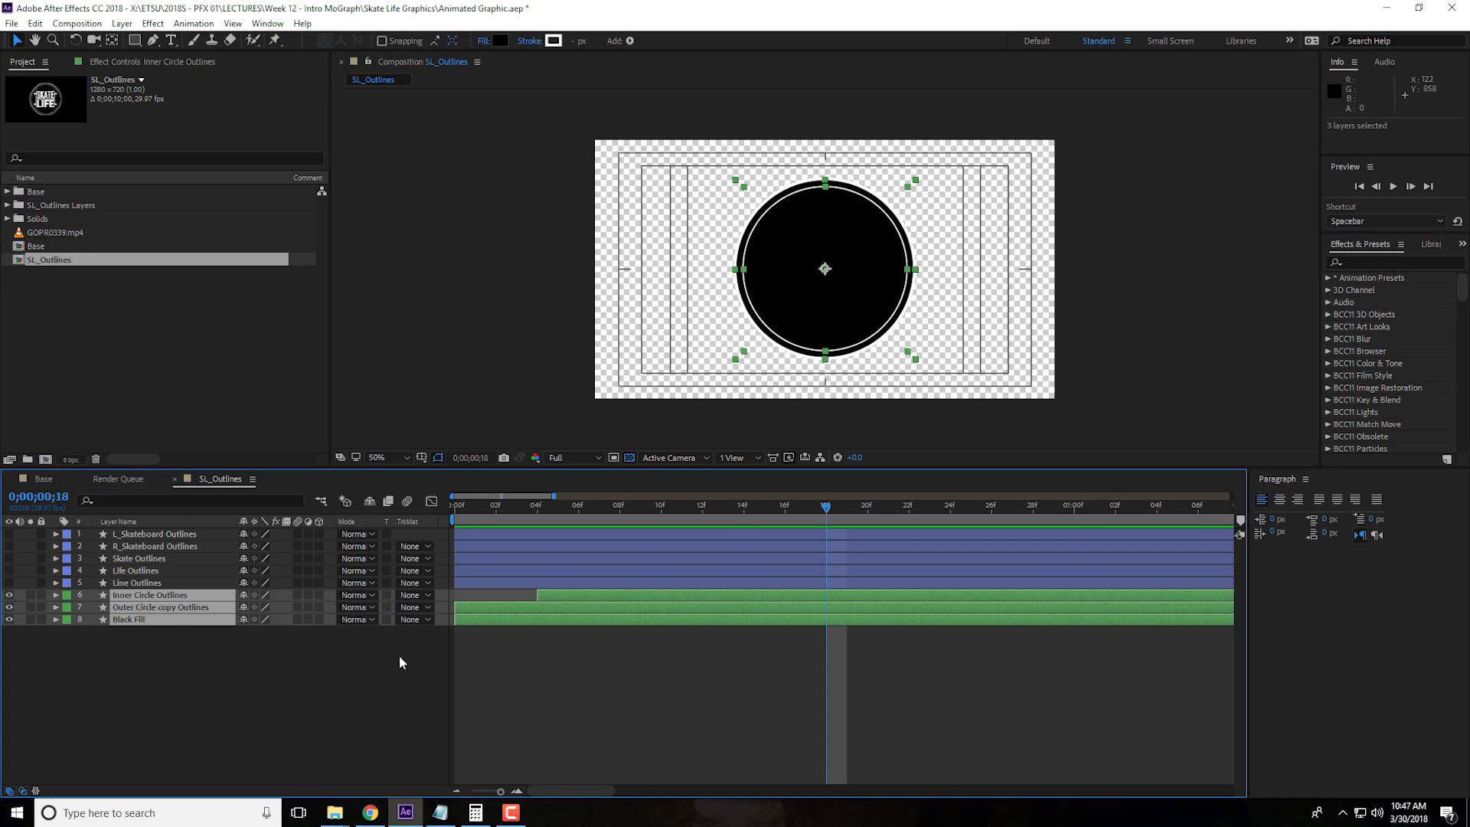
Move the Life Outlines layer below Line Outlines and make the Life, Line and Skate layers visible
{"action": "left_click", "coordinate": [145, 582]}
{"action": "left_click_drag", "start_coordinate": [140, 571], "coordinate": [150, 589]}
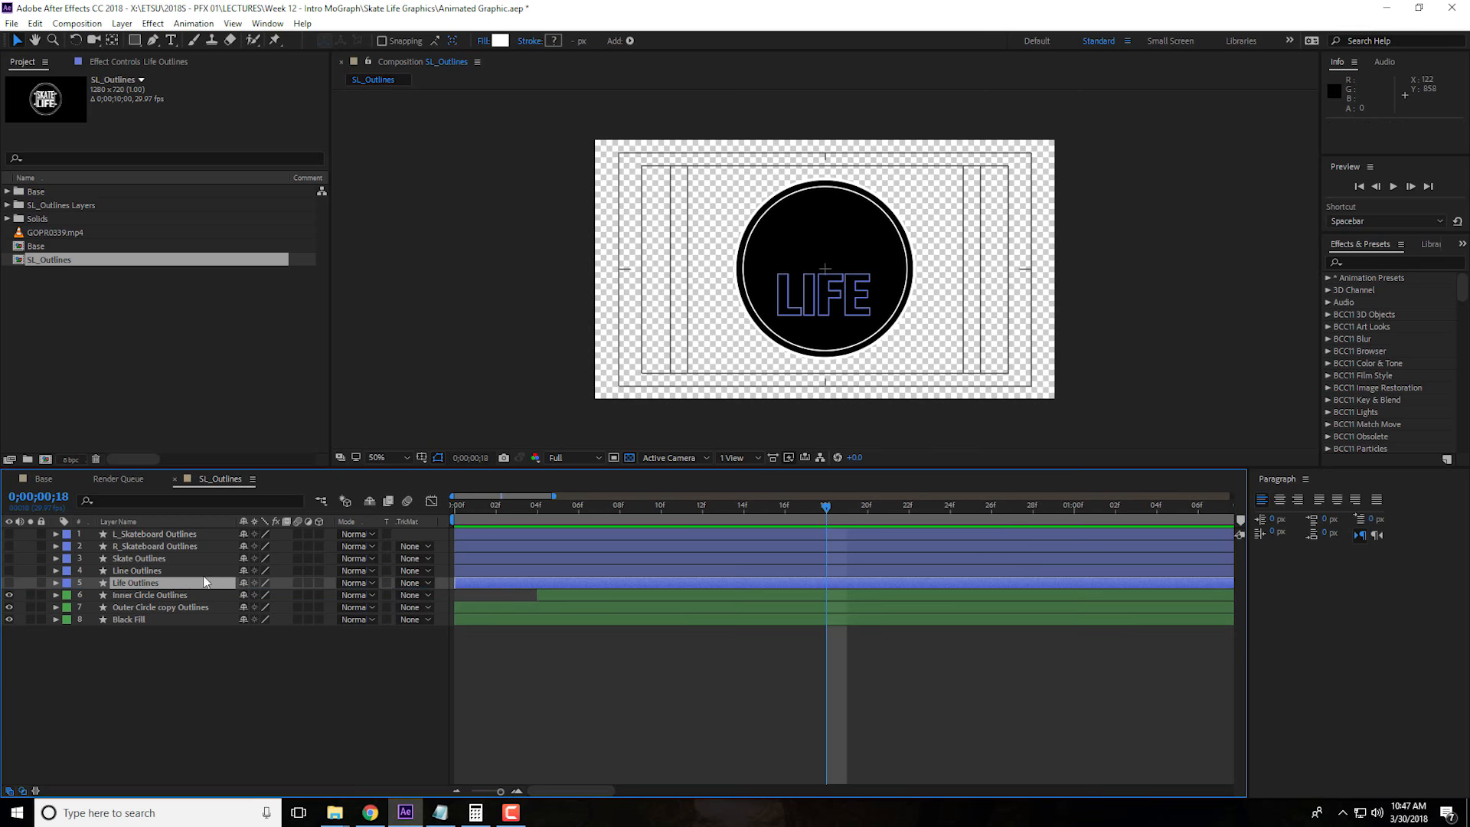
{"action": "left_click", "coordinate": [9, 582]}
{"action": "left_click", "coordinate": [8, 570]}
{"action": "left_click", "coordinate": [9, 558]}
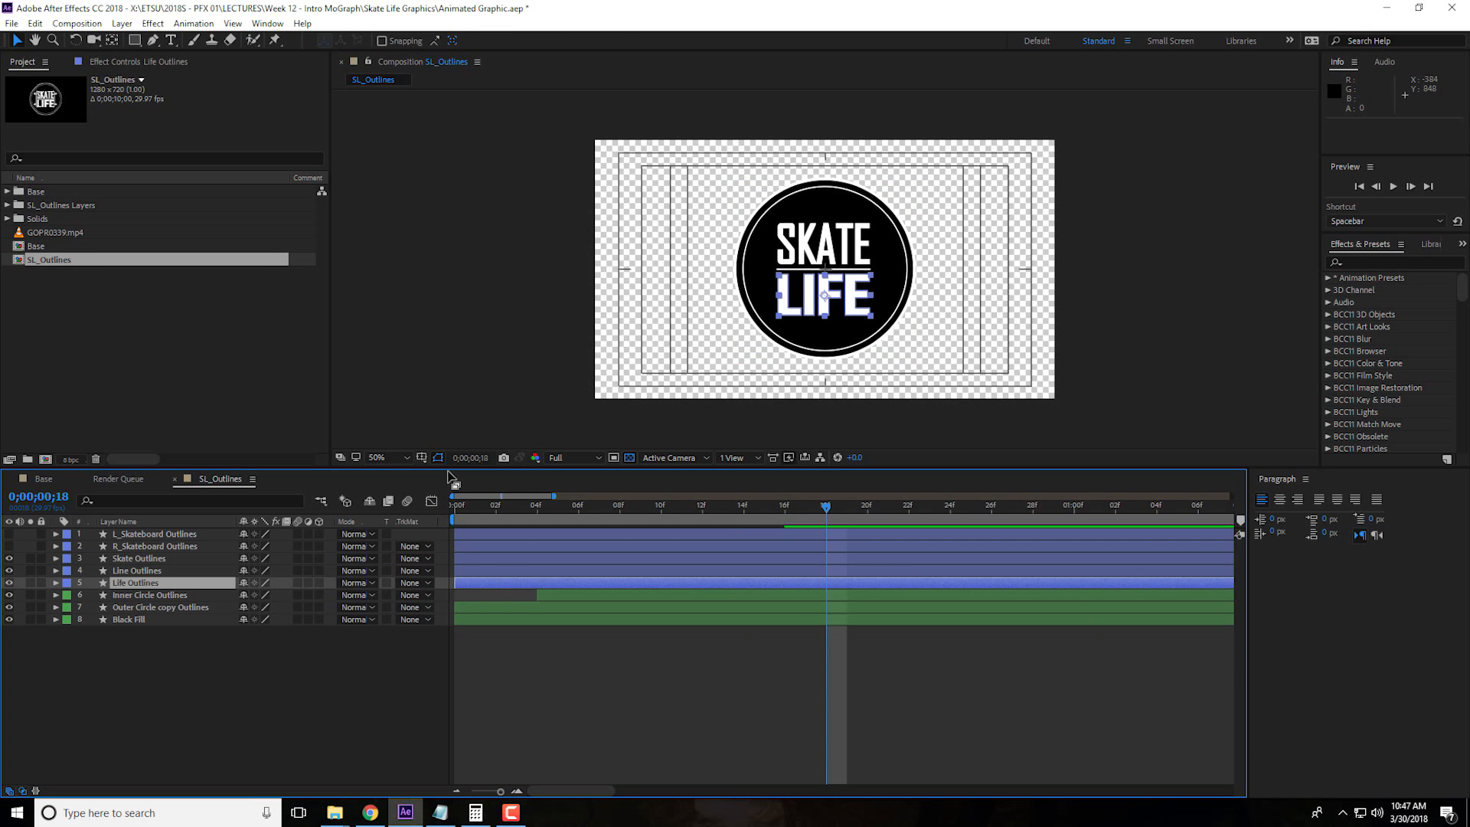
Create a yellow 500 x 300 px solid named Mask and place it directly above the Life Outlines layer
{"action": "left_click", "coordinate": [256, 680]}
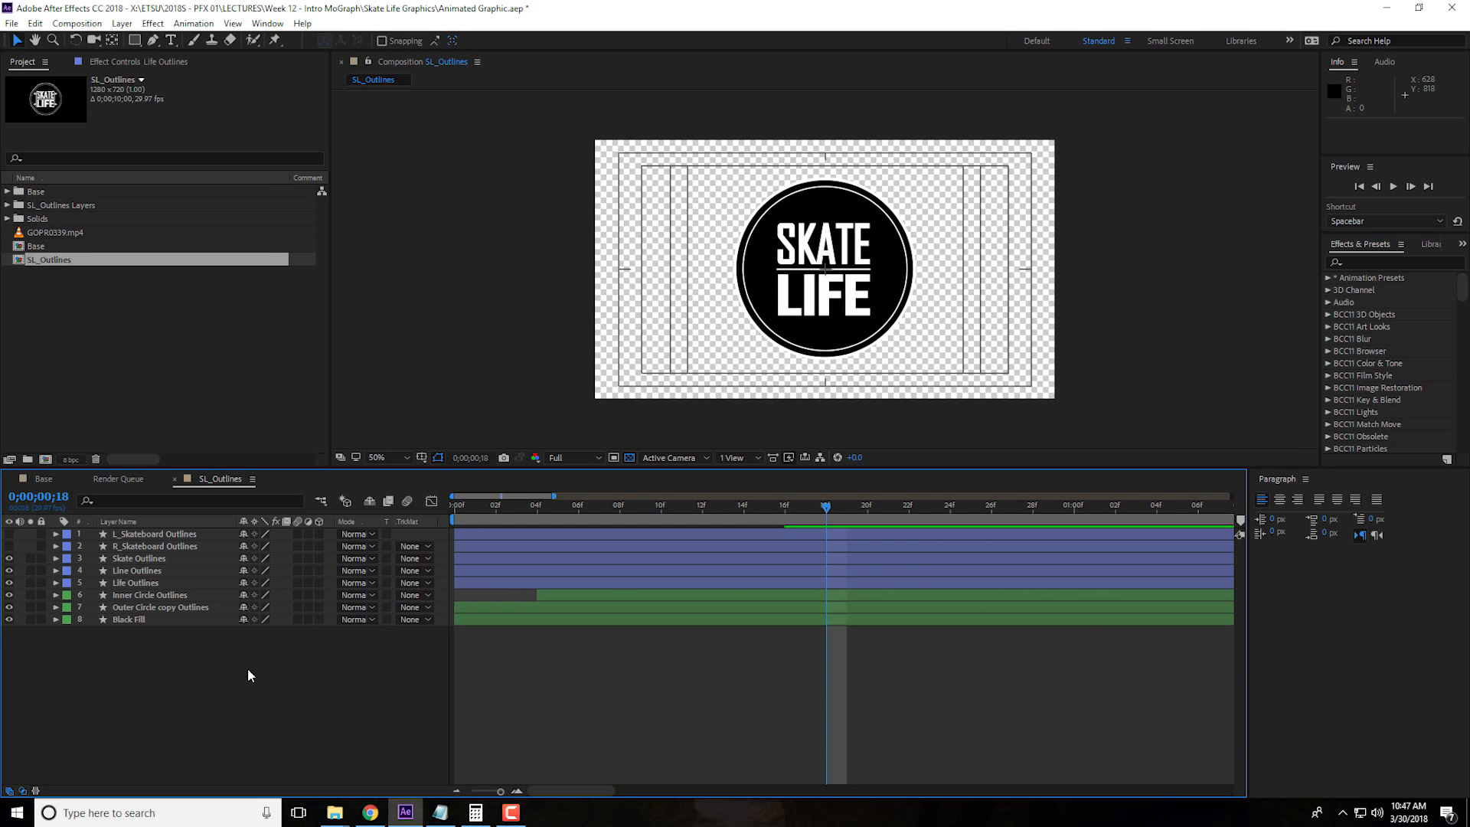
{"action": "right_click", "coordinate": [246, 668]}
{"action": "left_click", "coordinate": [255, 679]}
{"action": "right_click", "coordinate": [246, 666]}
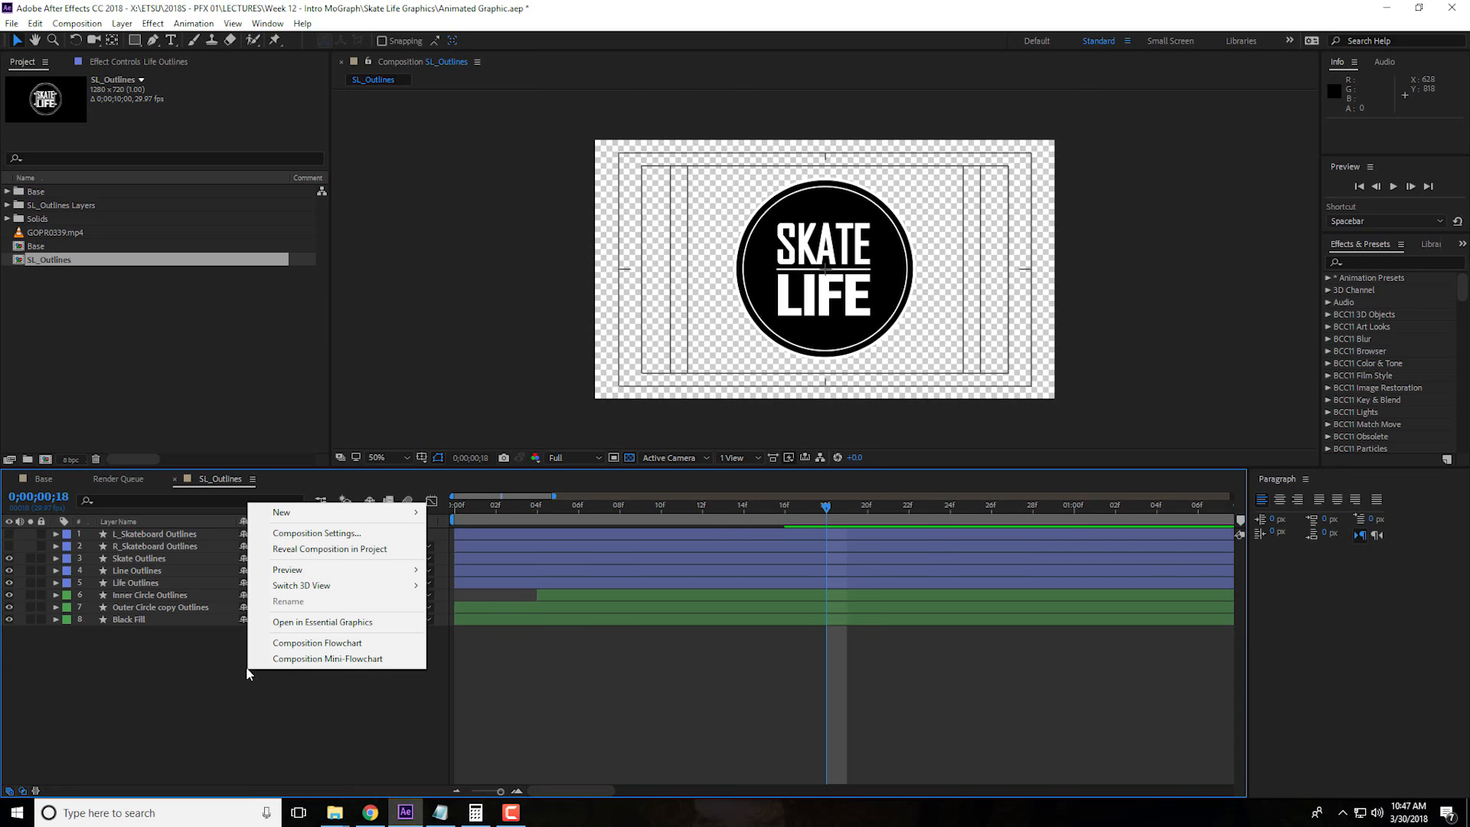
{"action": "mouse_move", "coordinate": [344, 512]}
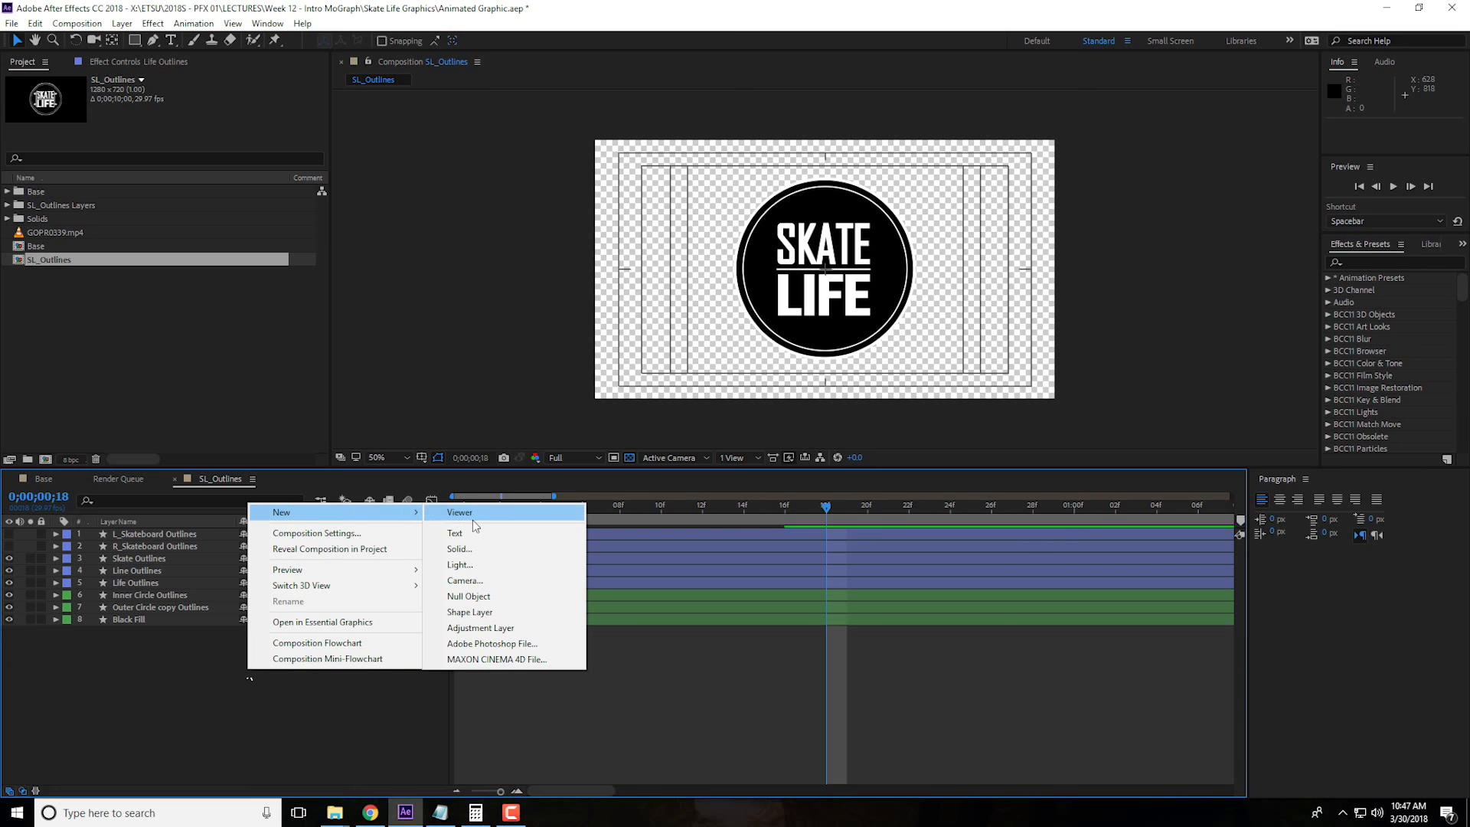
{"action": "left_click", "coordinate": [460, 549]}
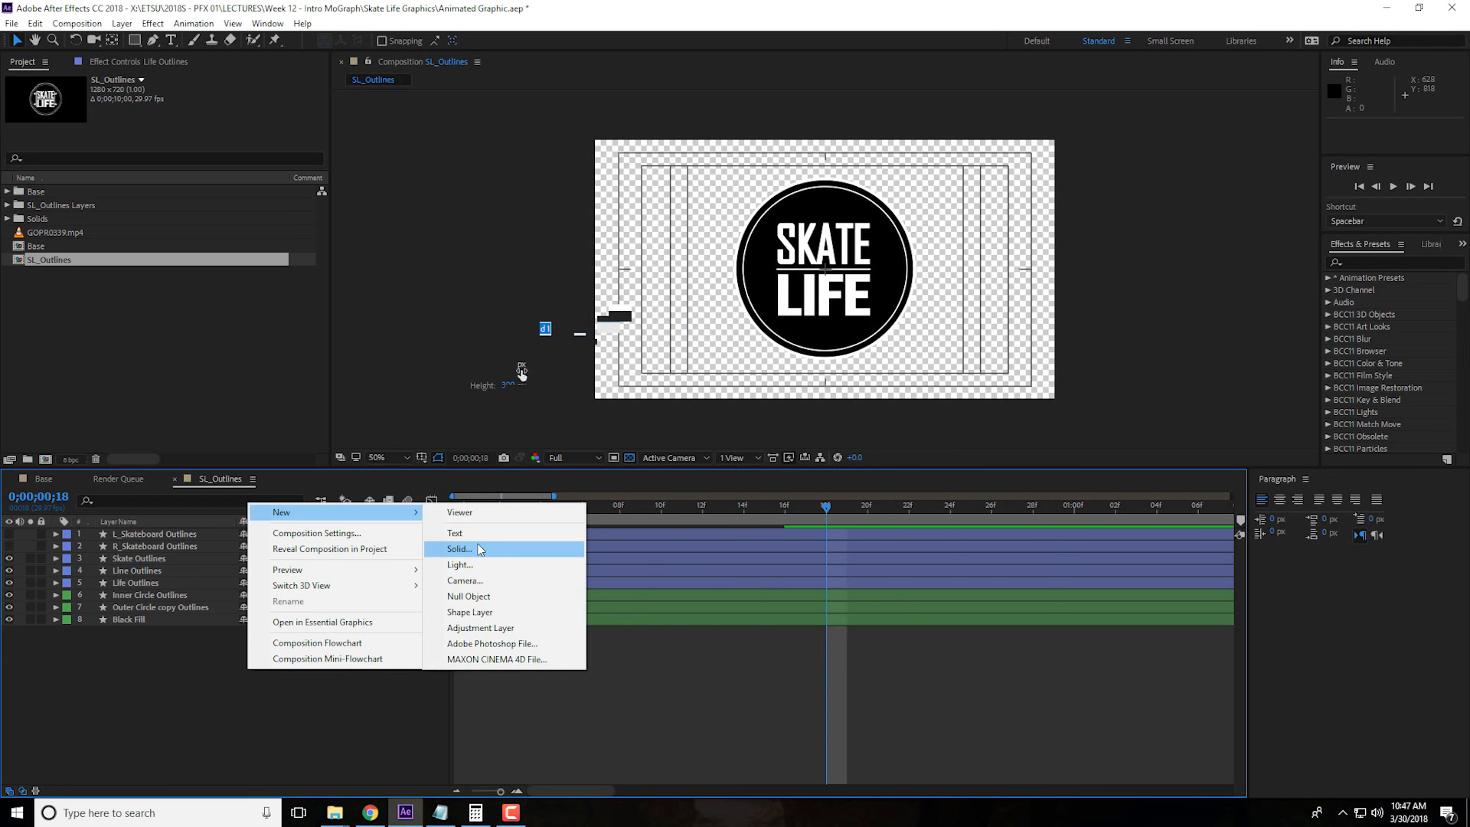
{"action": "left_click", "coordinate": [481, 549]}
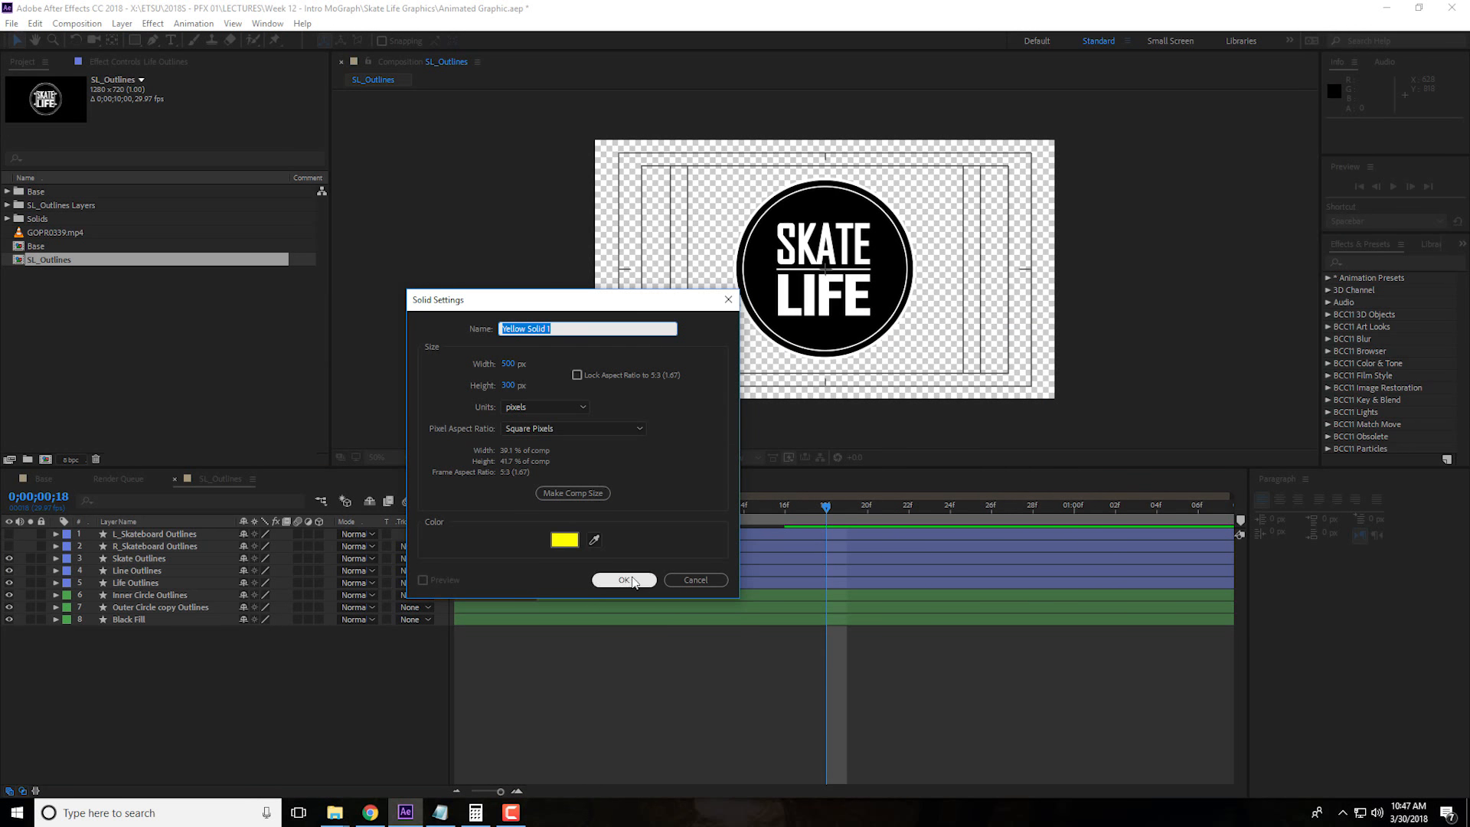
{"action": "type", "text": "Mask"}
{"action": "key", "text": "Return"}
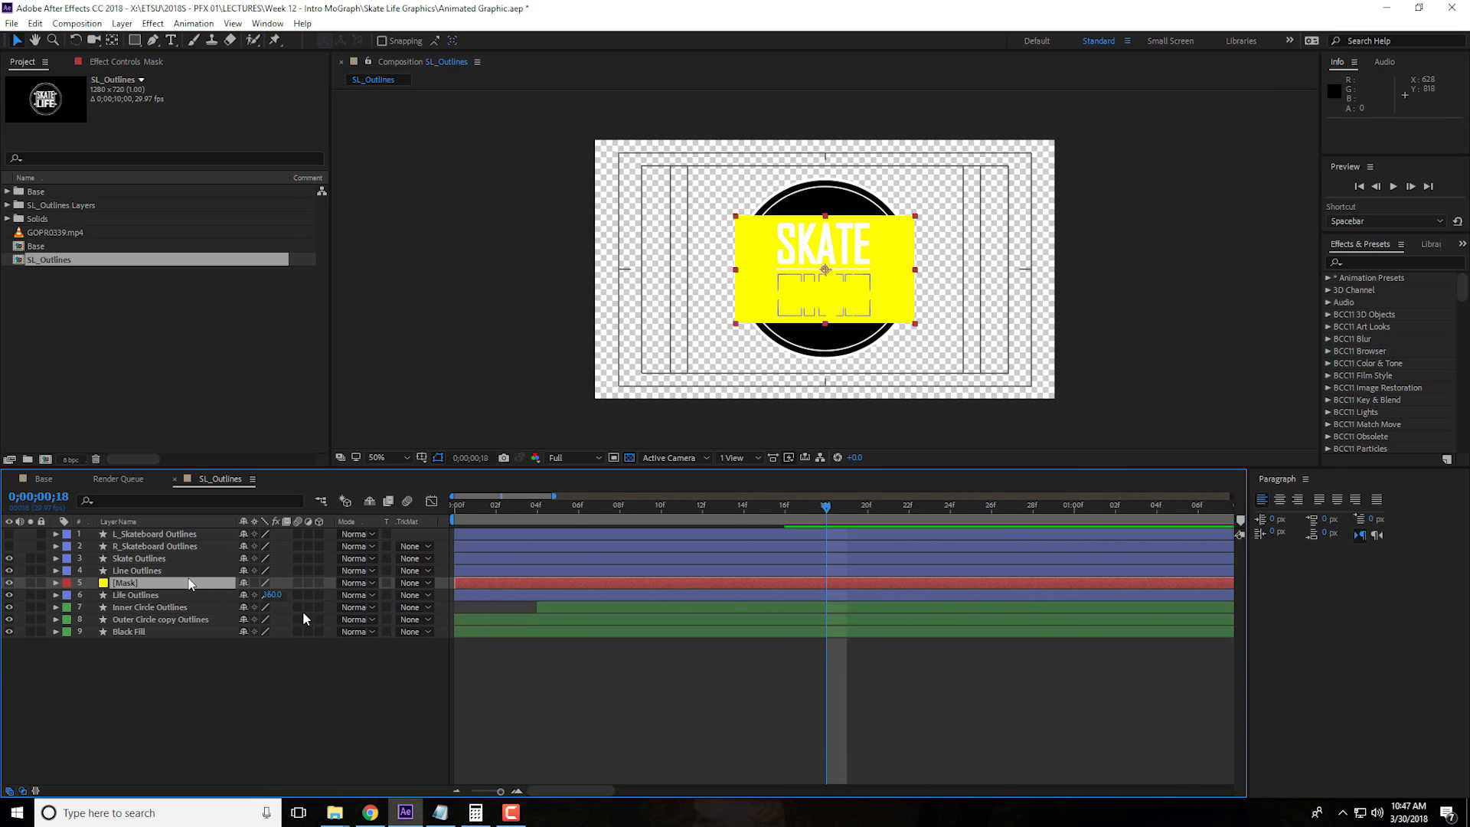
Set the Mask solid's position to 640, 512 so its upper edge meets the white divider line, and collapse the layer
{"action": "key", "text": "p"}
{"action": "left_click_drag", "start_coordinate": [275, 595], "coordinate": [381, 593]}
{"action": "scroll", "coordinate": [872, 287], "scroll_direction": "up", "scroll_amount": 3}
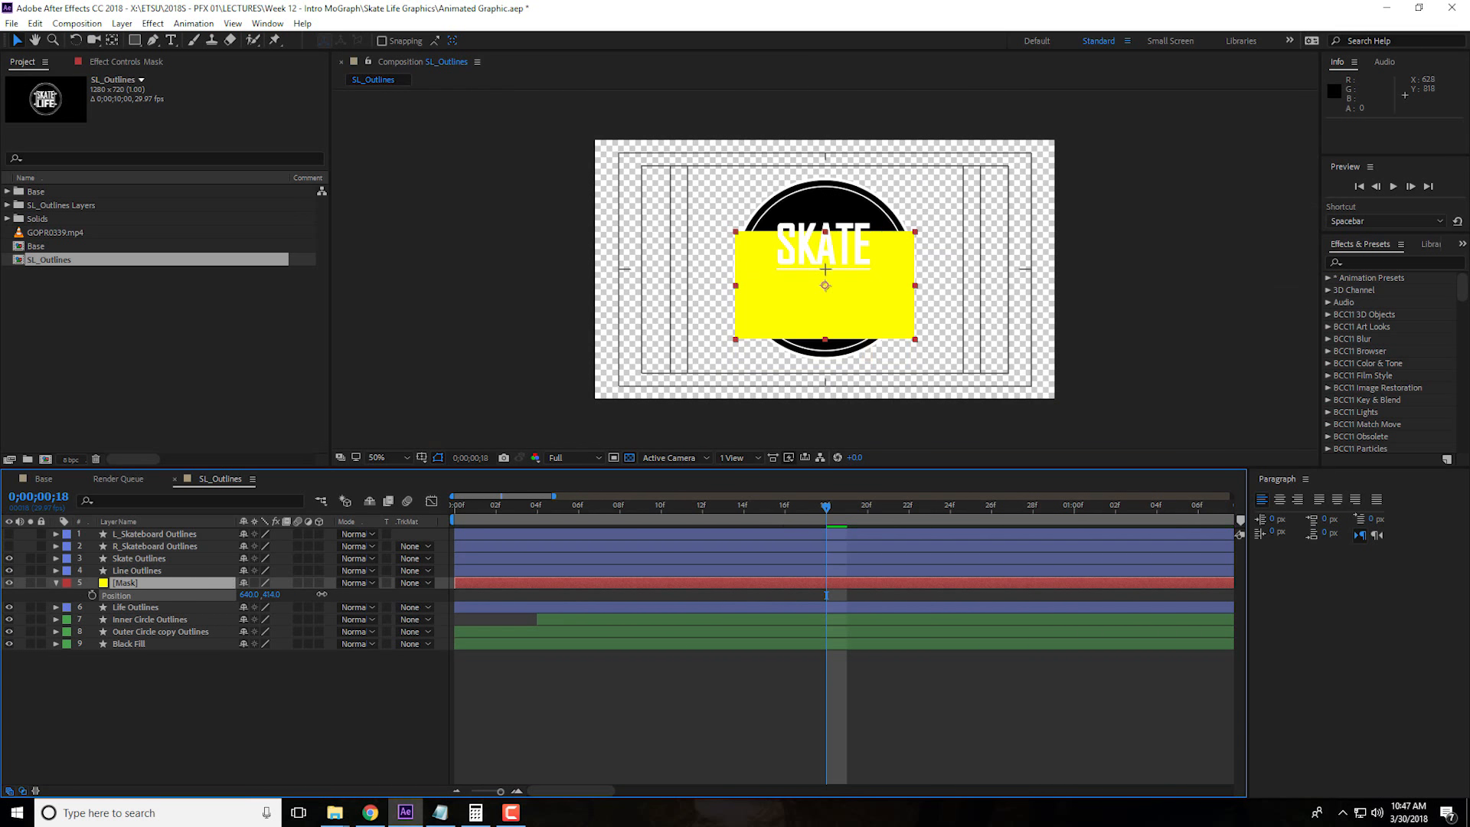
{"action": "left_click_drag", "start_coordinate": [272, 594], "coordinate": [272, 594]}
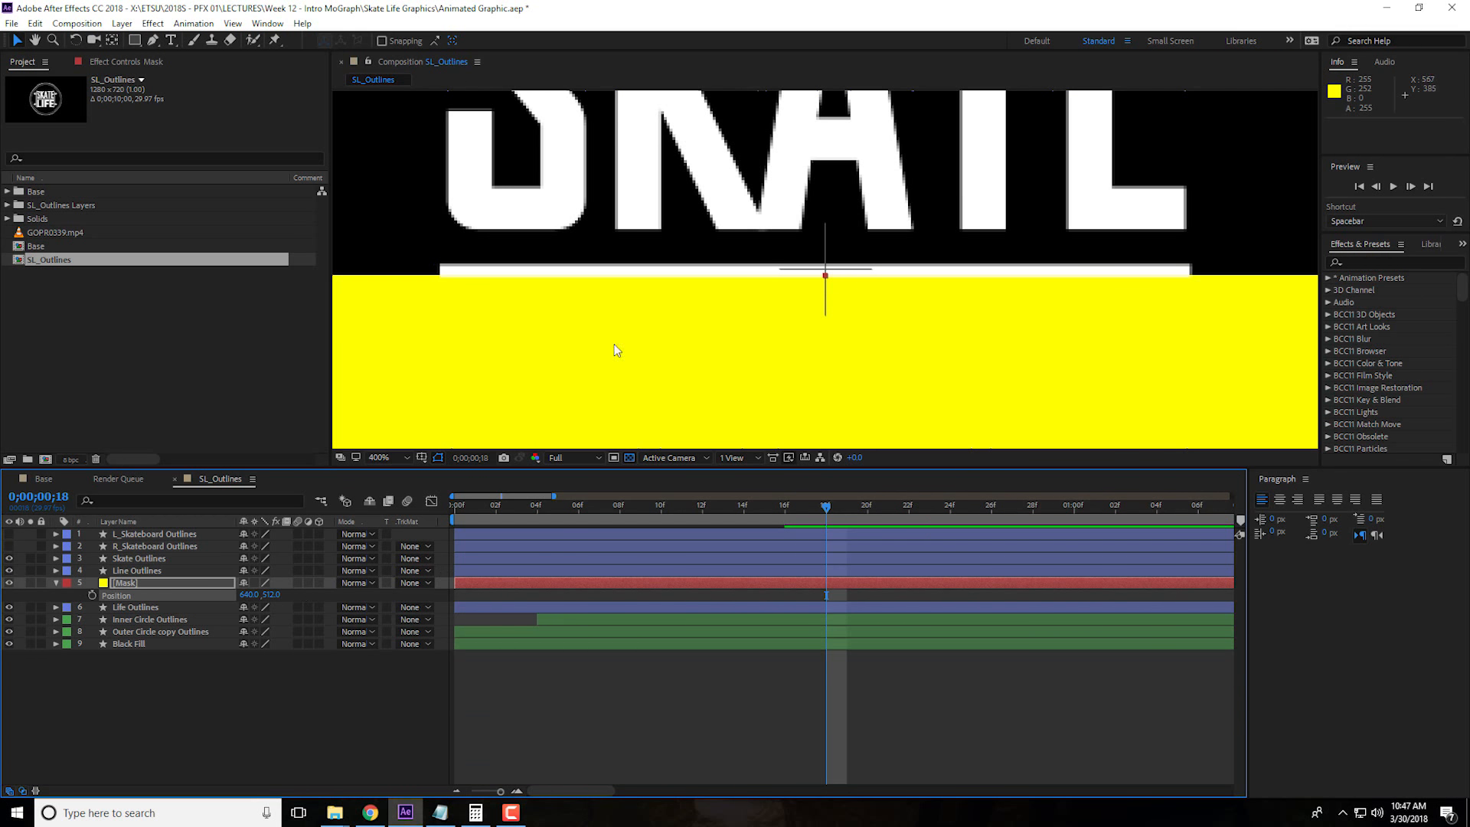
{"action": "left_click", "coordinate": [54, 582]}
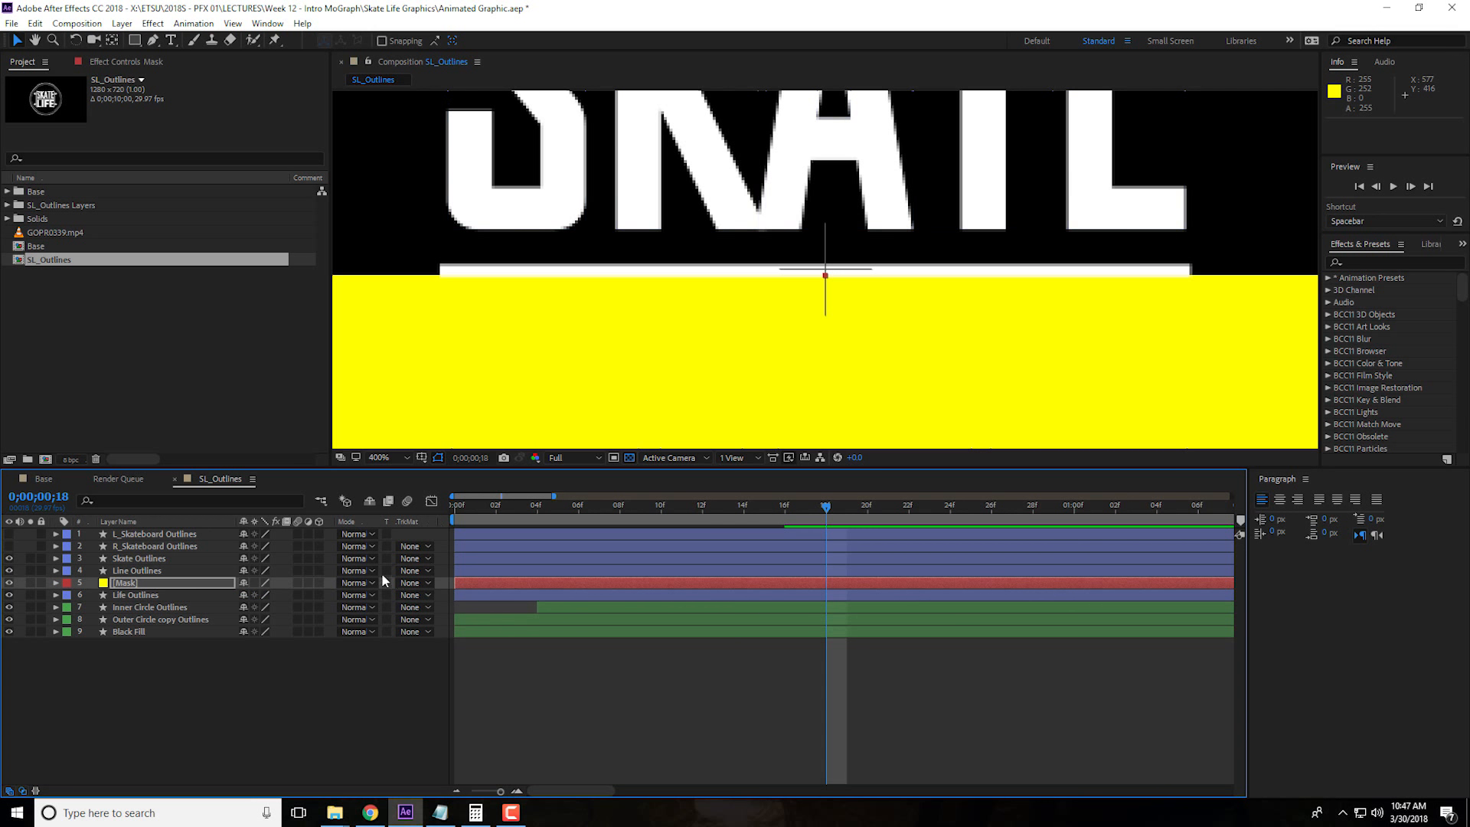
Set the Life Outlines layer's track matte to Alpha Matte using the Mask solid
{"action": "left_click", "coordinate": [321, 592]}
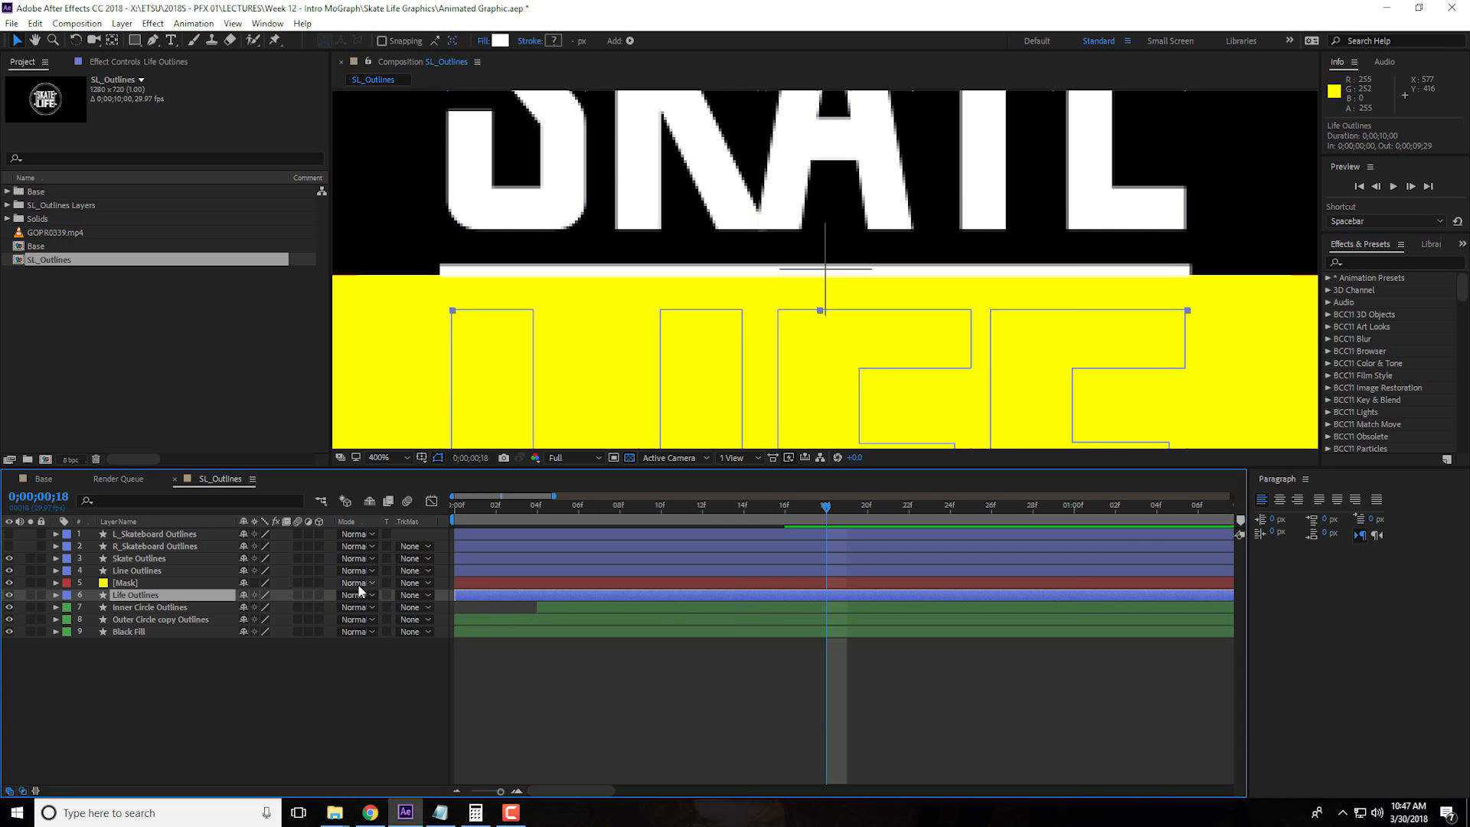
{"action": "left_click", "coordinate": [424, 599]}
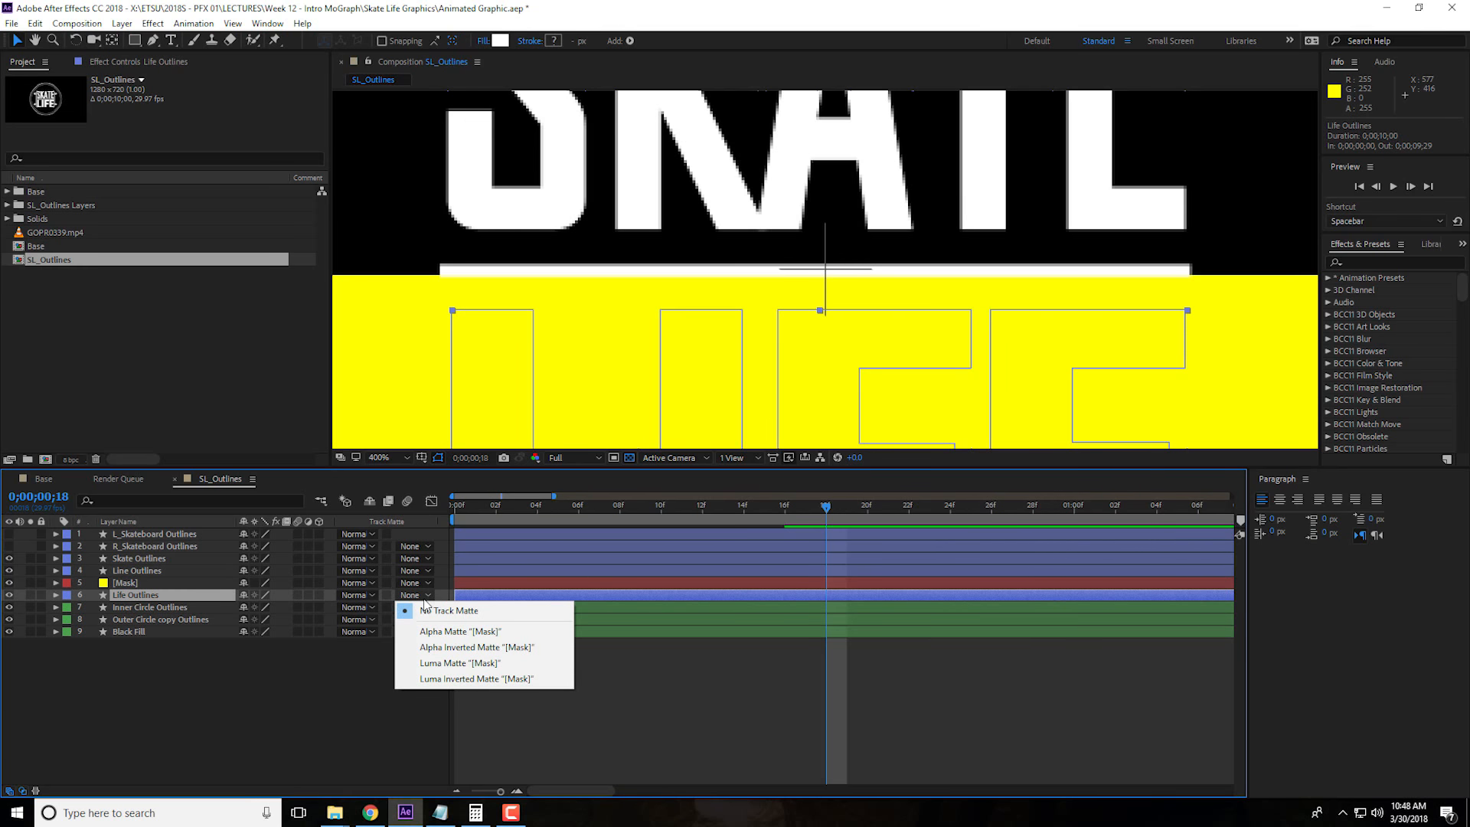
{"action": "left_click", "coordinate": [464, 631]}
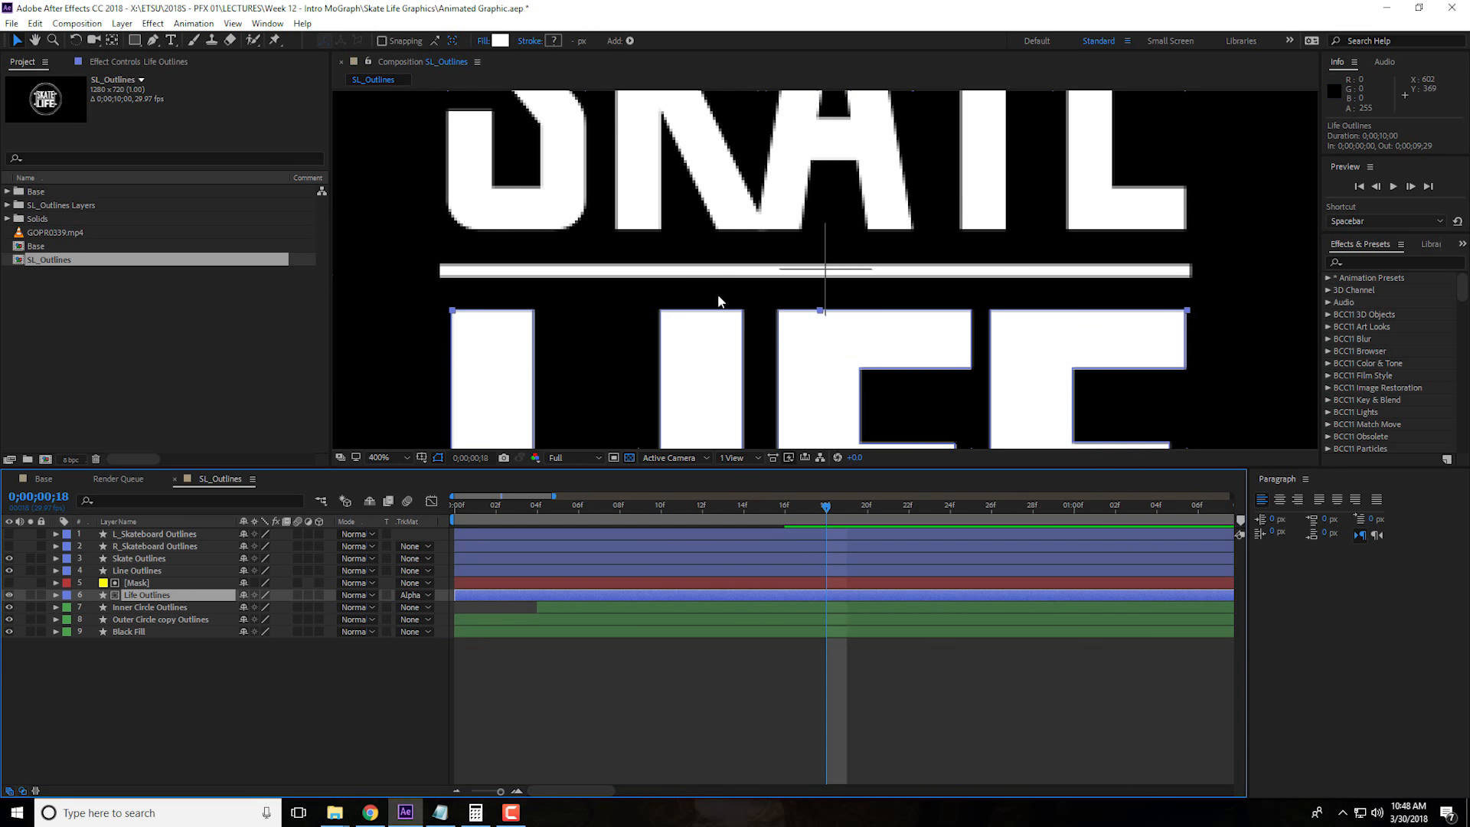
Show the Mask solid to check the area it covers below the divider line, and hide it again
{"action": "key", "text": "comma"}
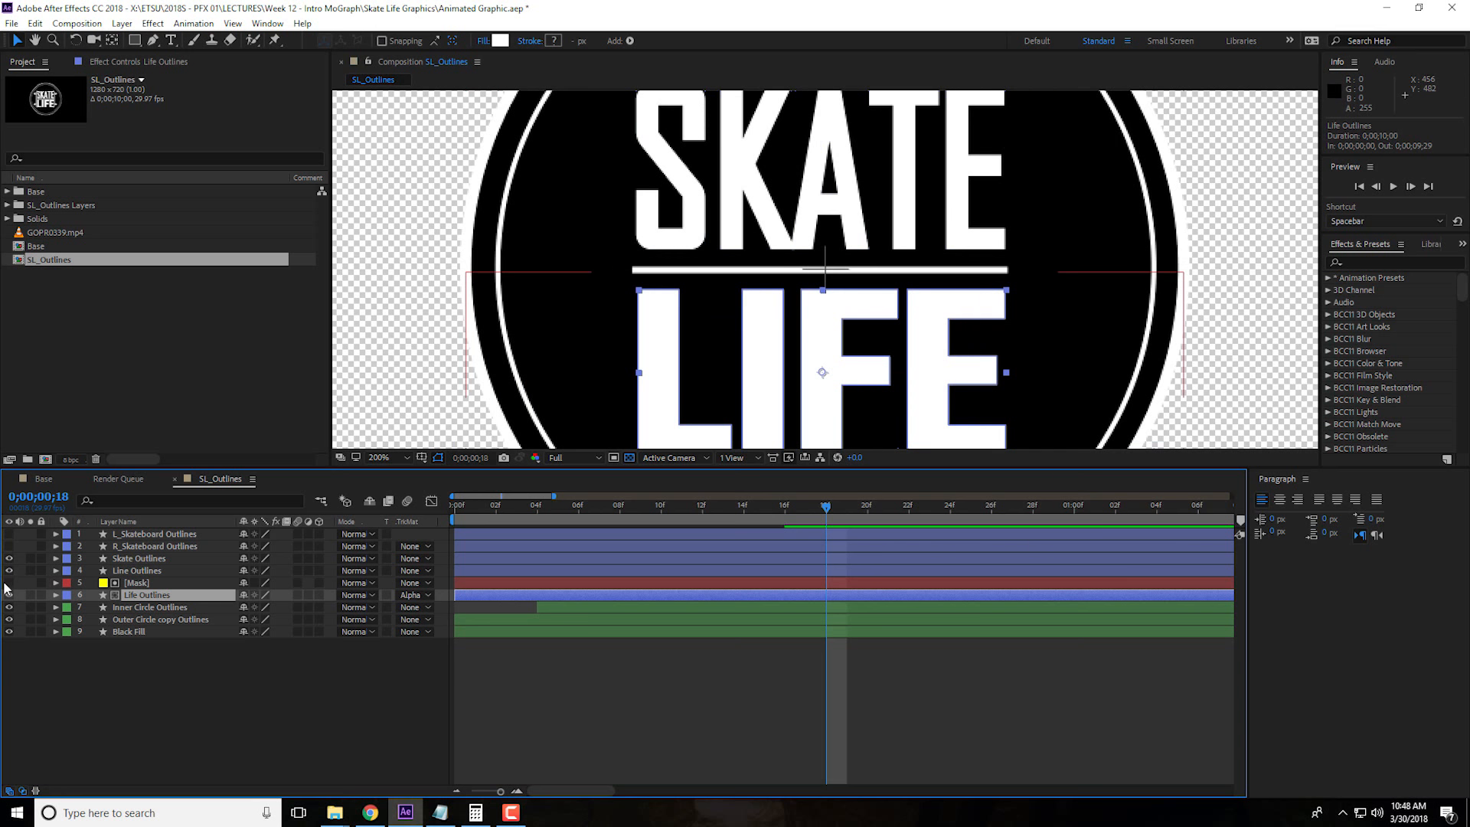
{"action": "left_click", "coordinate": [10, 583]}
{"action": "key", "text": "comma"}
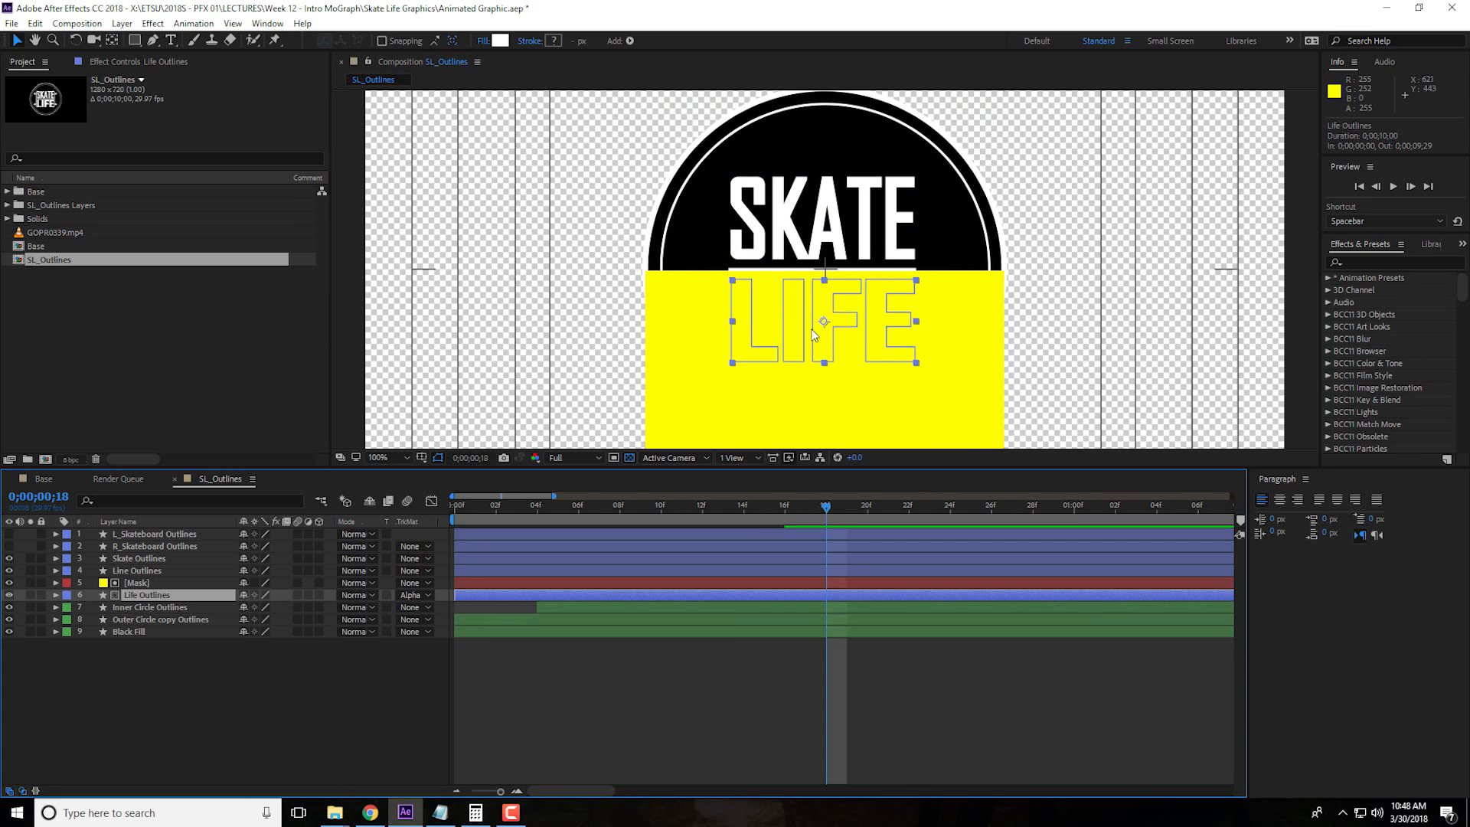
{"action": "left_click", "coordinate": [157, 586]}
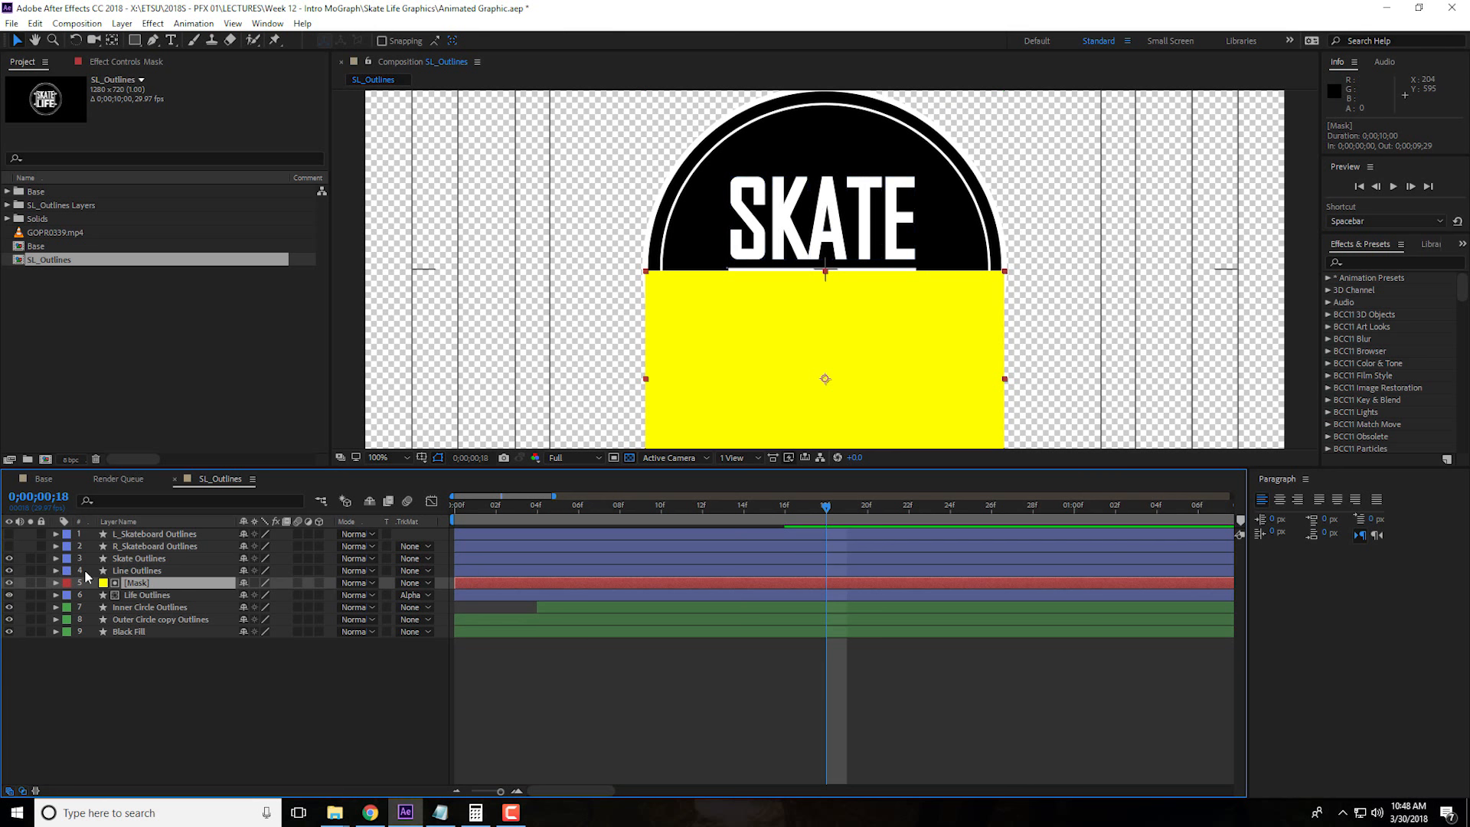
{"action": "left_click", "coordinate": [9, 583]}
{"action": "left_click", "coordinate": [9, 583]}
{"action": "left_click", "coordinate": [10, 583]}
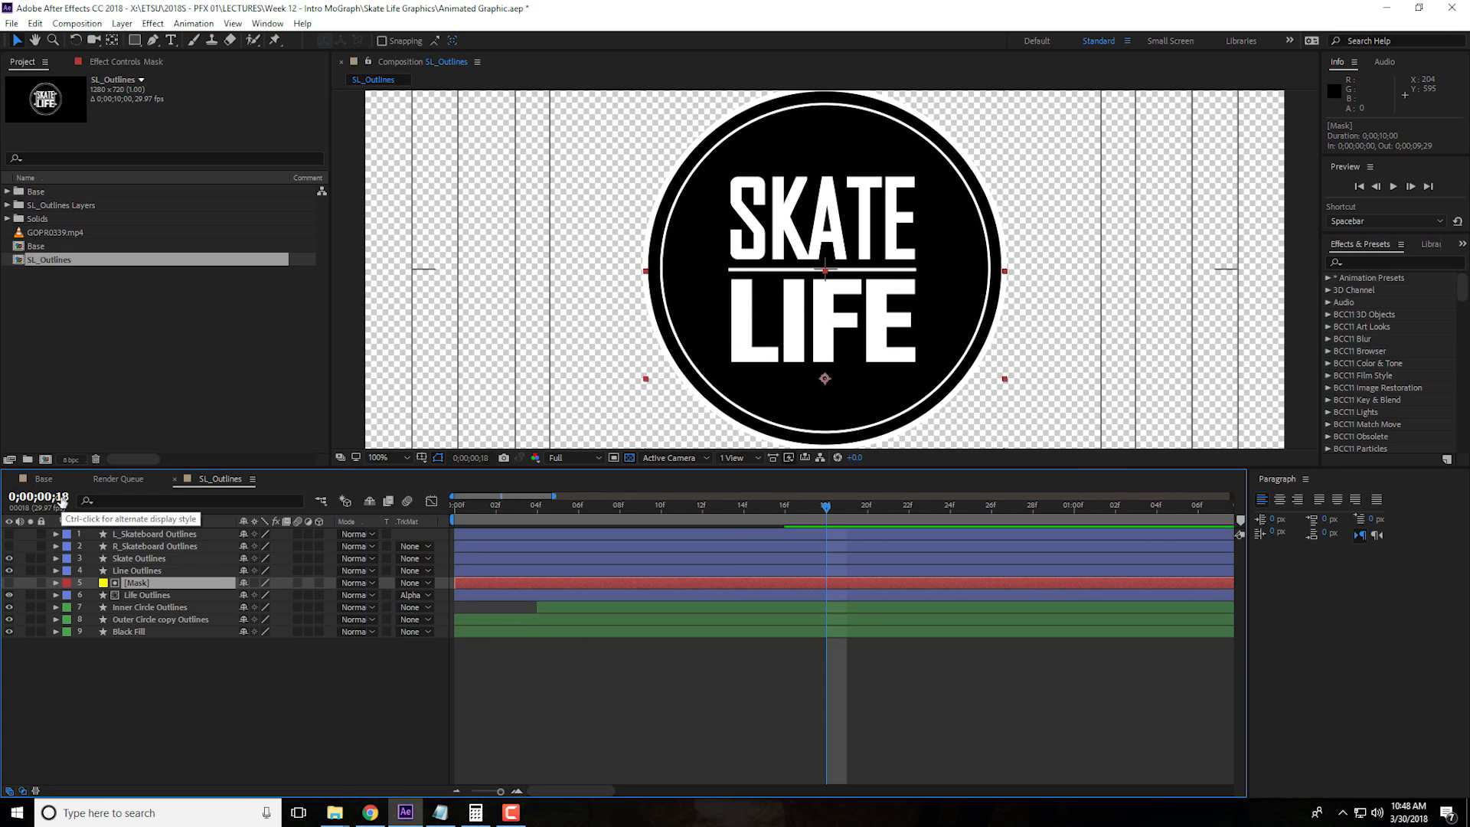
Go to 0;00;01;04 in the timeline and from there move the current time to 0;00;01;12
{"action": "left_click", "coordinate": [63, 498]}
{"action": "type", "text": "1;0"}
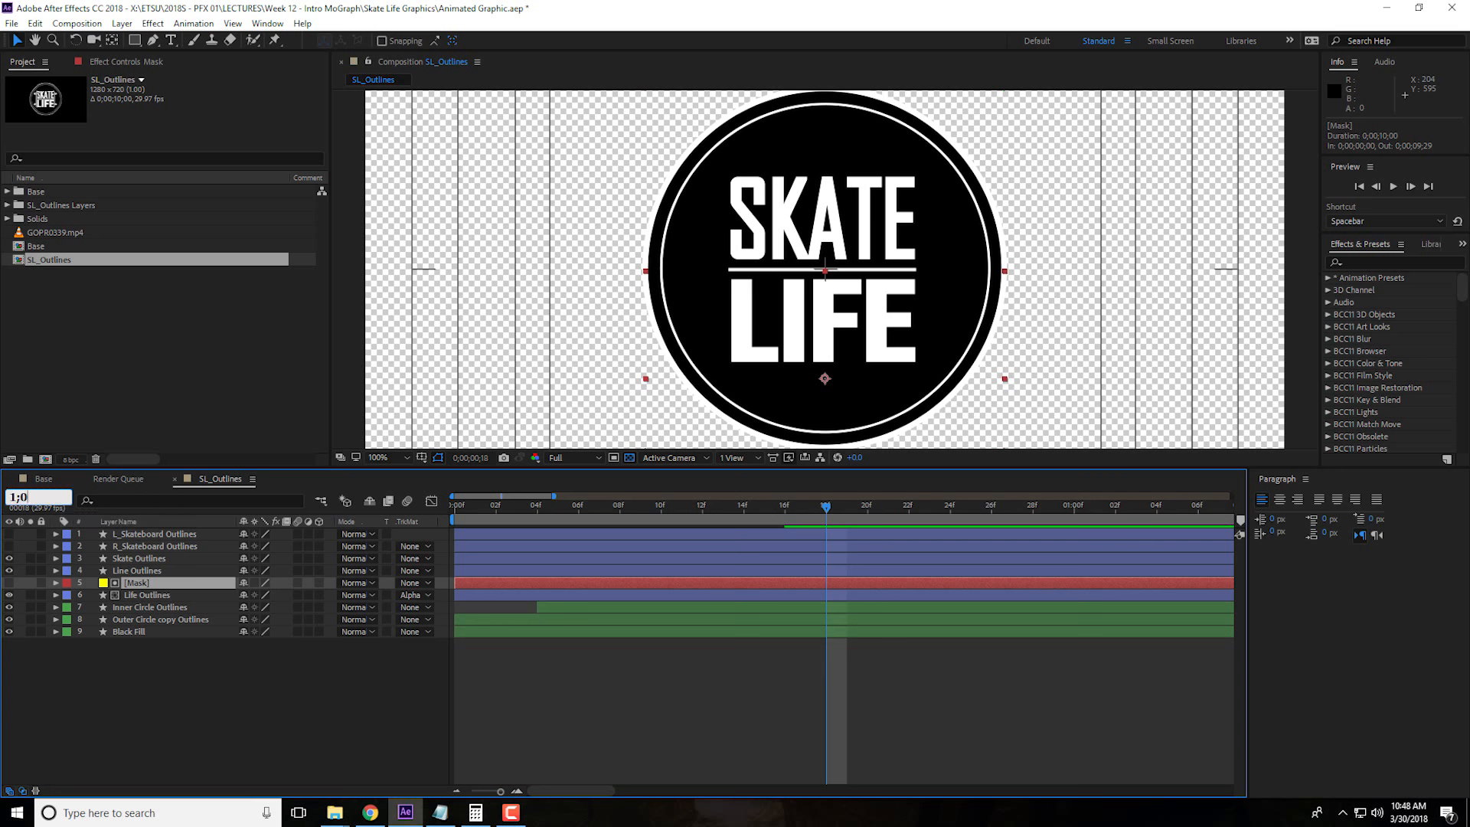
{"action": "type", "text": "4"}
{"action": "key", "text": "Return"}
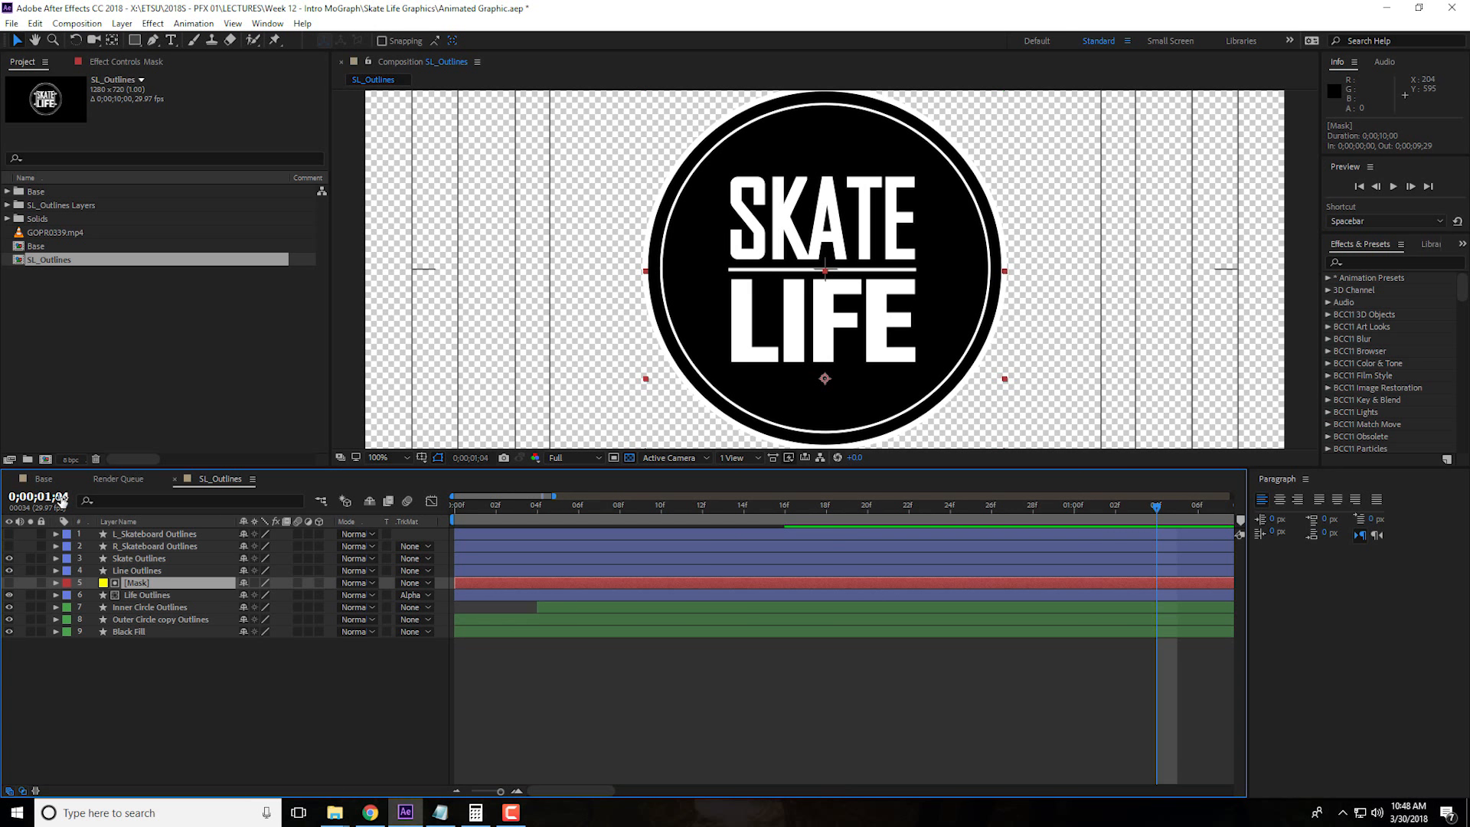
{"action": "left_click", "coordinate": [457, 791]}
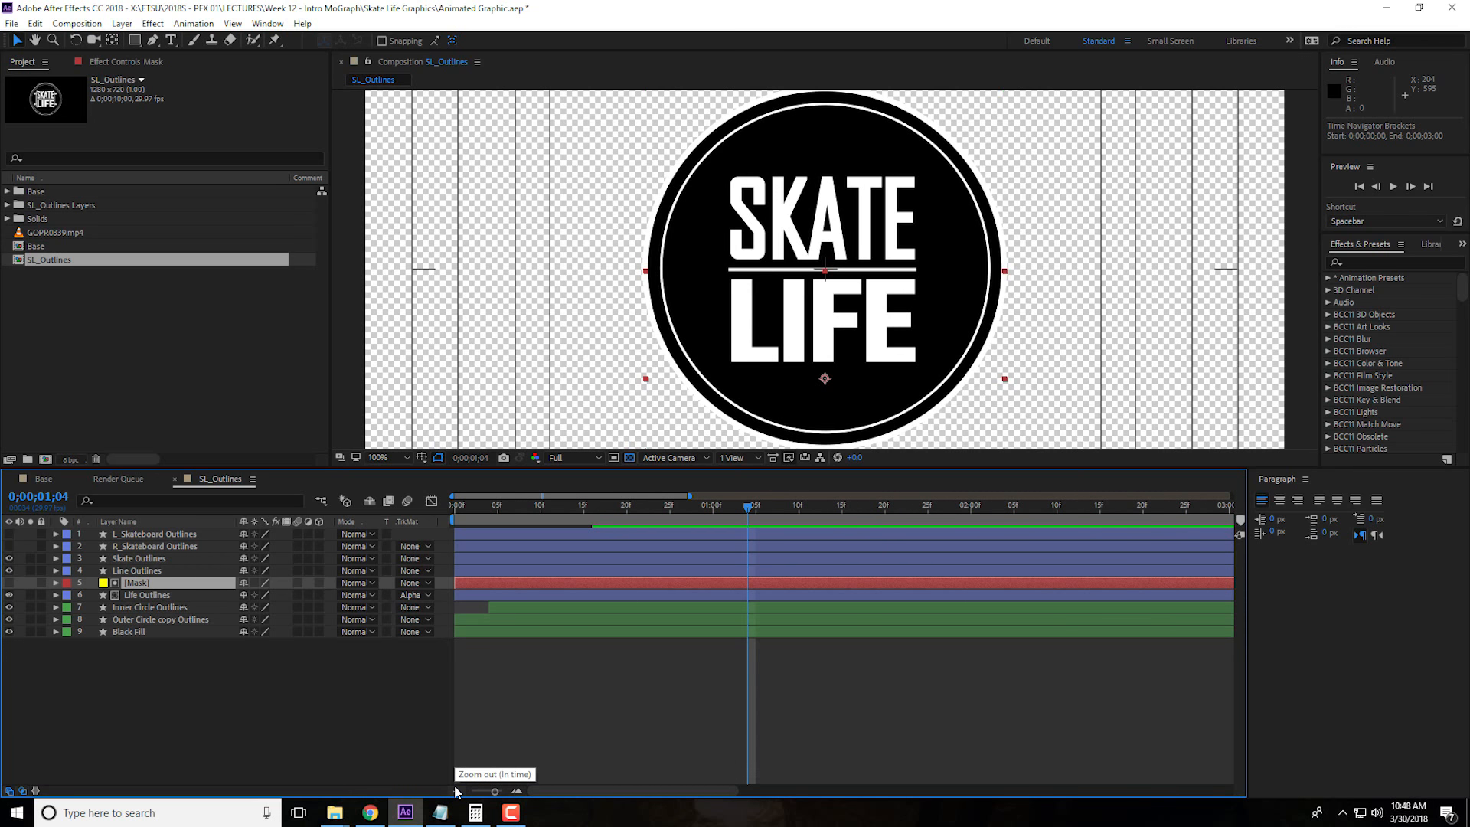
{"action": "left_click", "coordinate": [68, 494]}
{"action": "left_click", "coordinate": [458, 792]}
{"action": "left_click", "coordinate": [75, 497]}
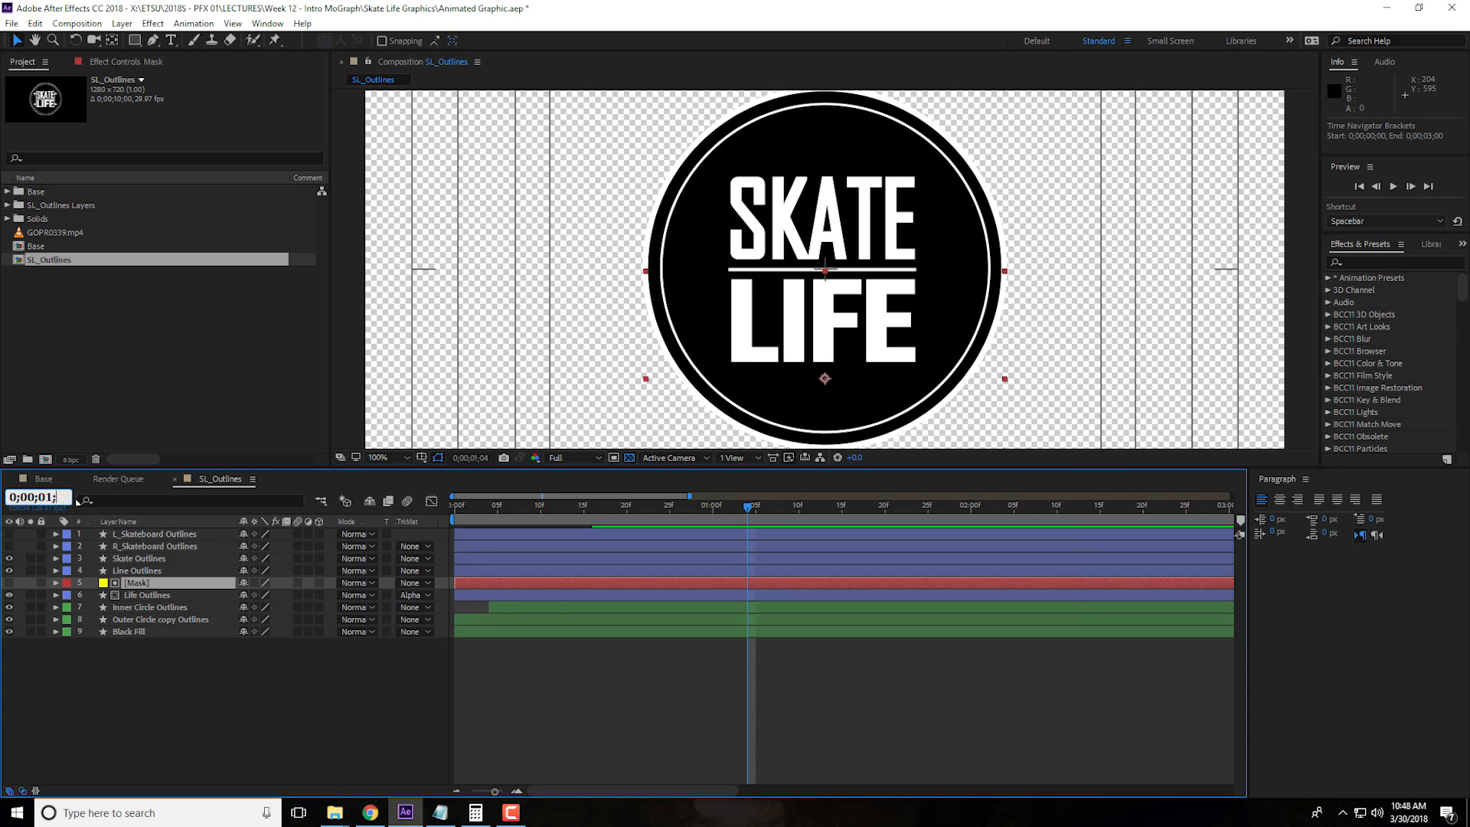
{"action": "type", "text": "112"}
{"action": "key", "text": "Return"}
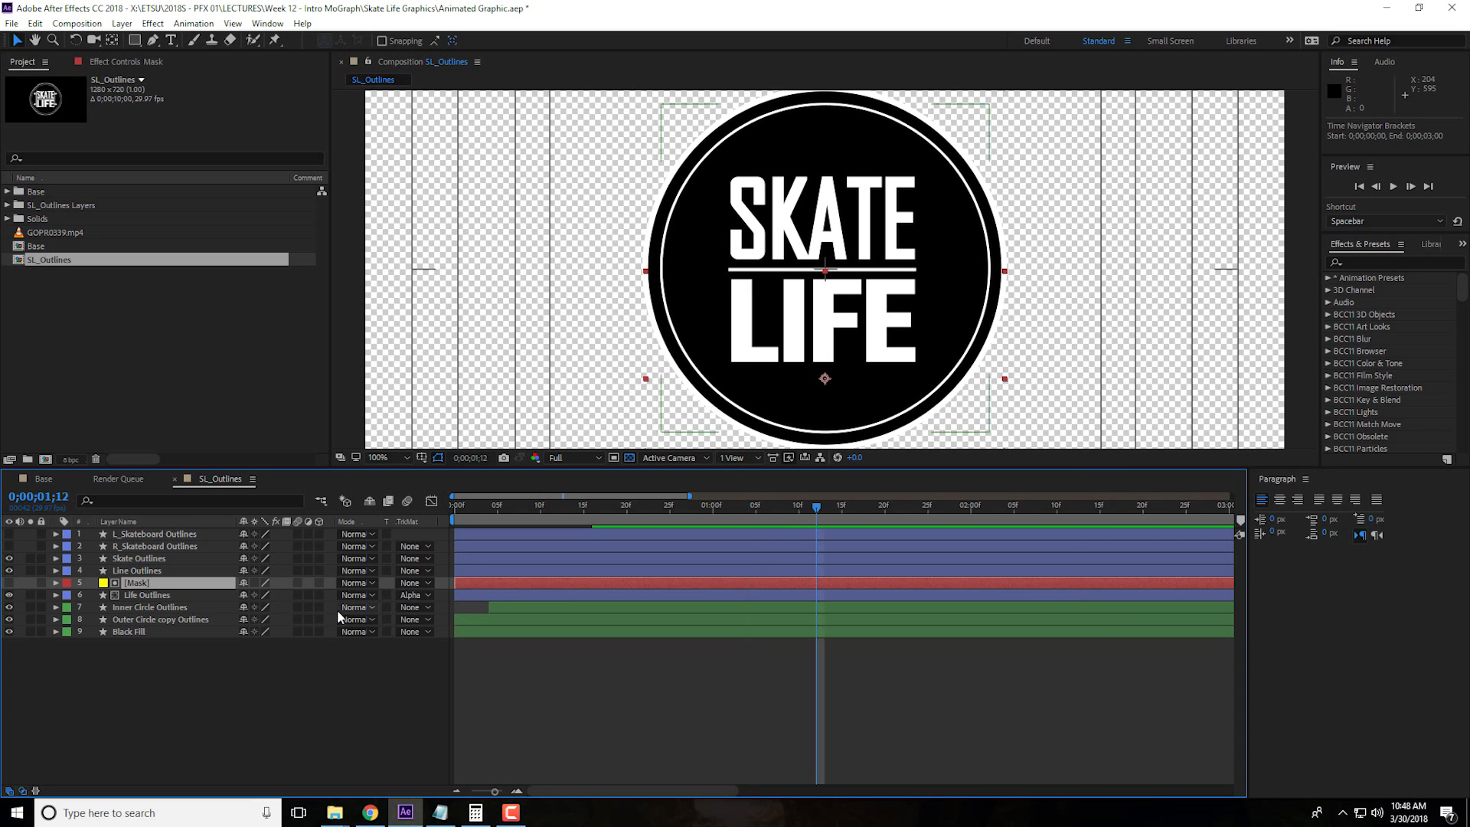
Reveal the Life Outlines layer's transform properties and add a Position keyframe at 0;00;01;12
{"action": "left_click", "coordinate": [170, 597]}
{"action": "left_click", "coordinate": [159, 585]}
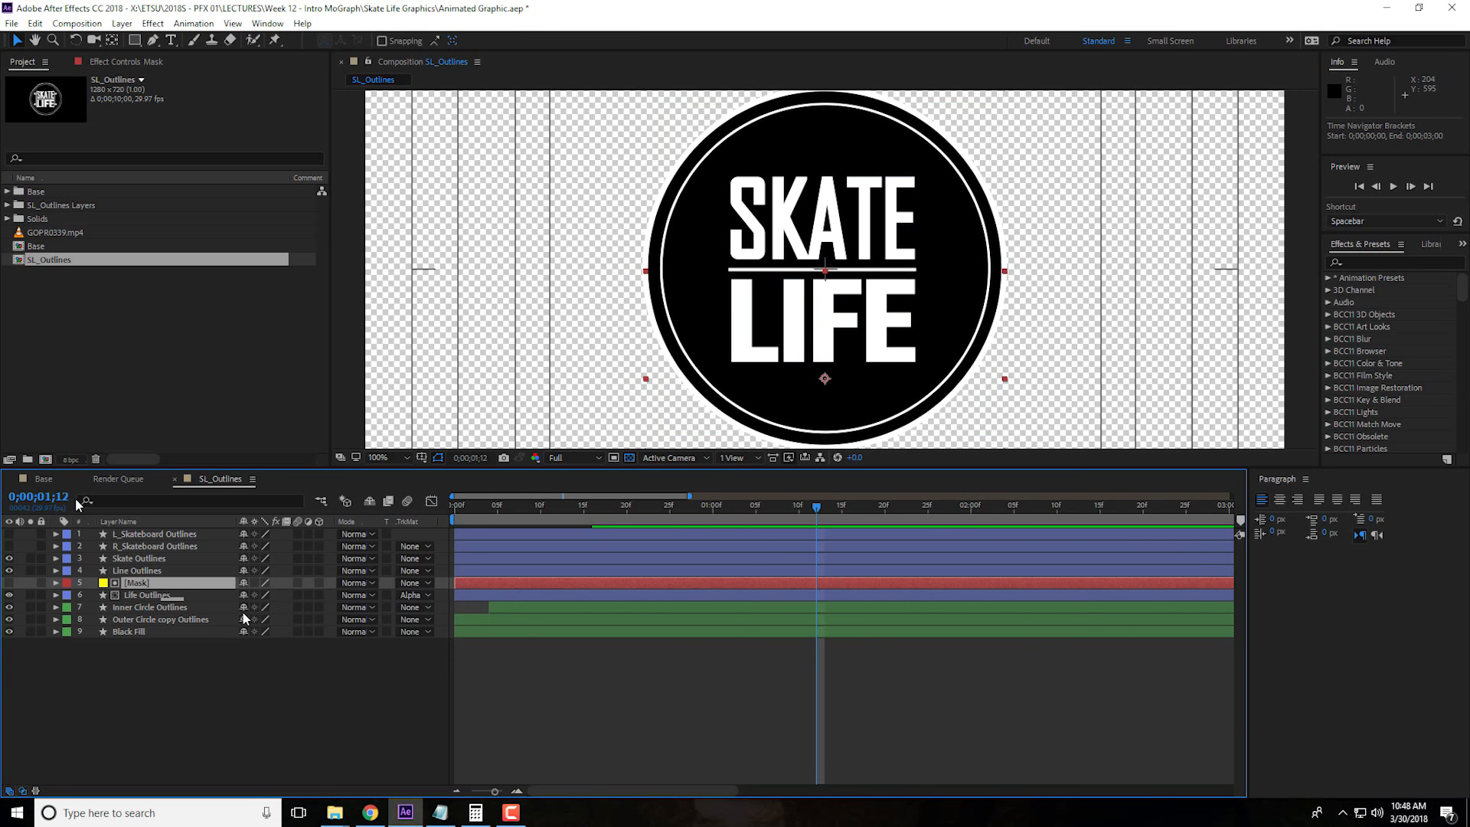
{"action": "key", "text": "ctrl+Down"}
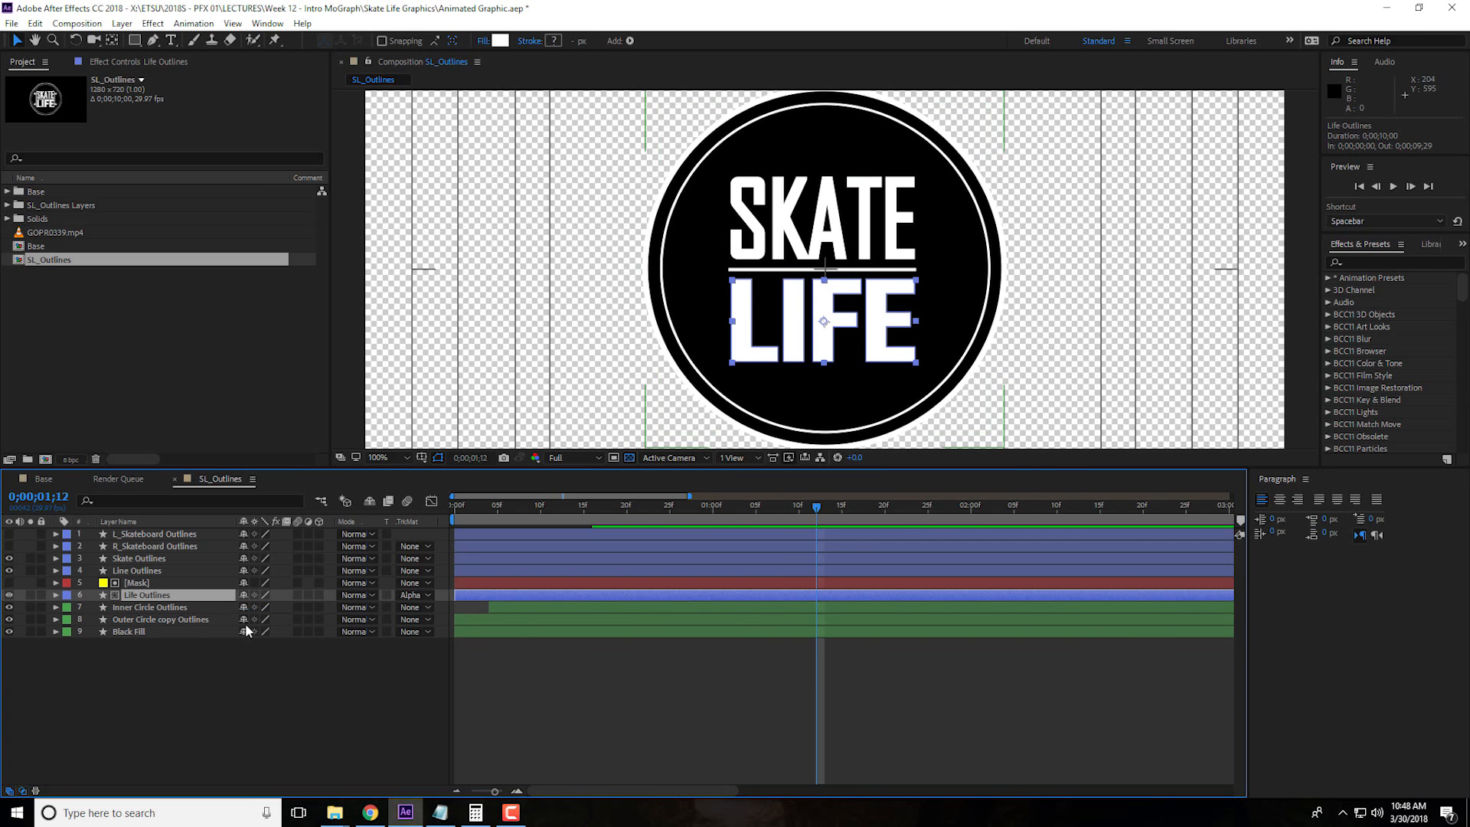
{"action": "key", "text": "p"}
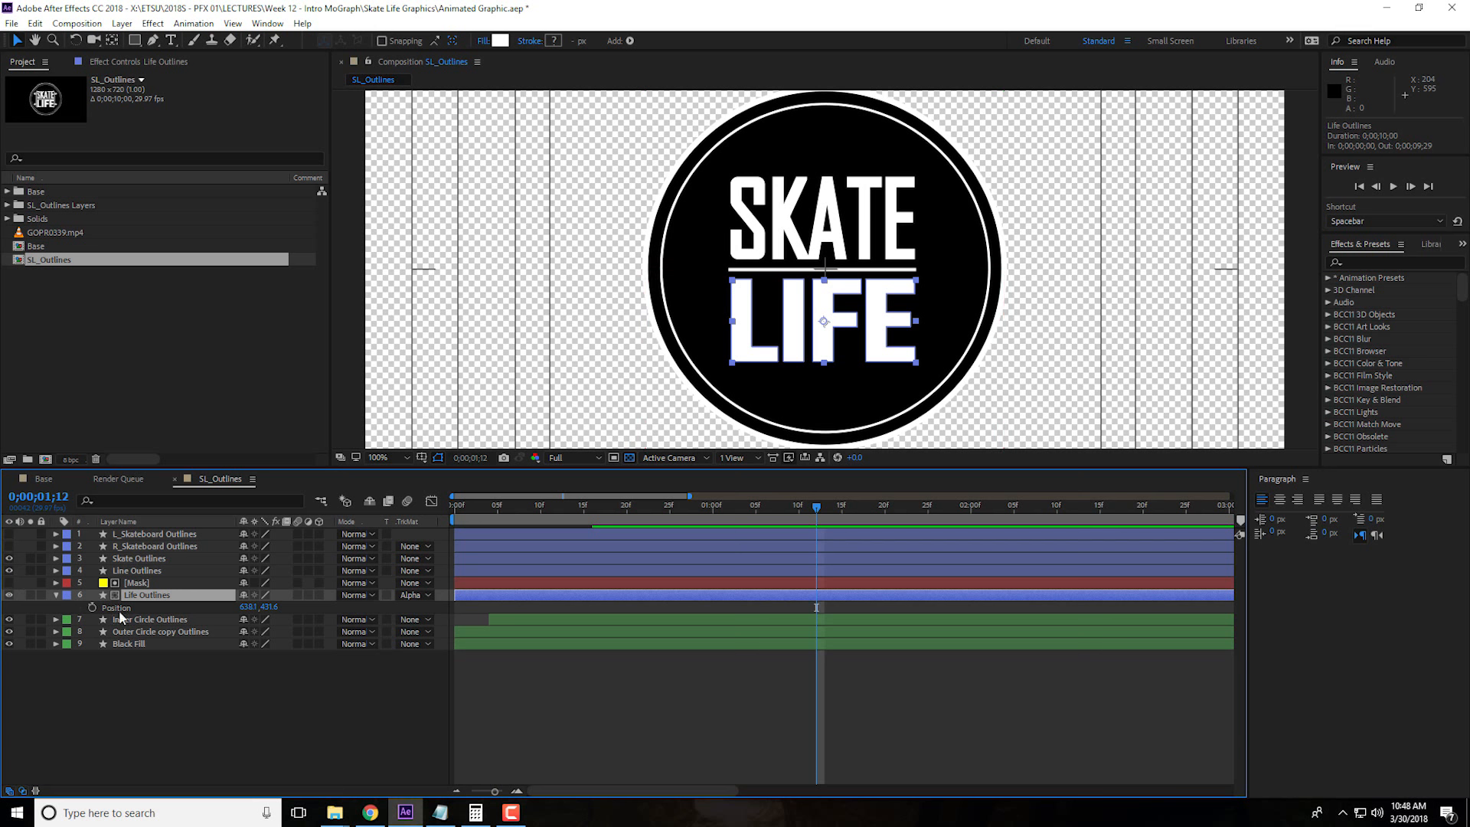
{"action": "left_click", "coordinate": [56, 595]}
{"action": "left_click", "coordinate": [56, 595]}
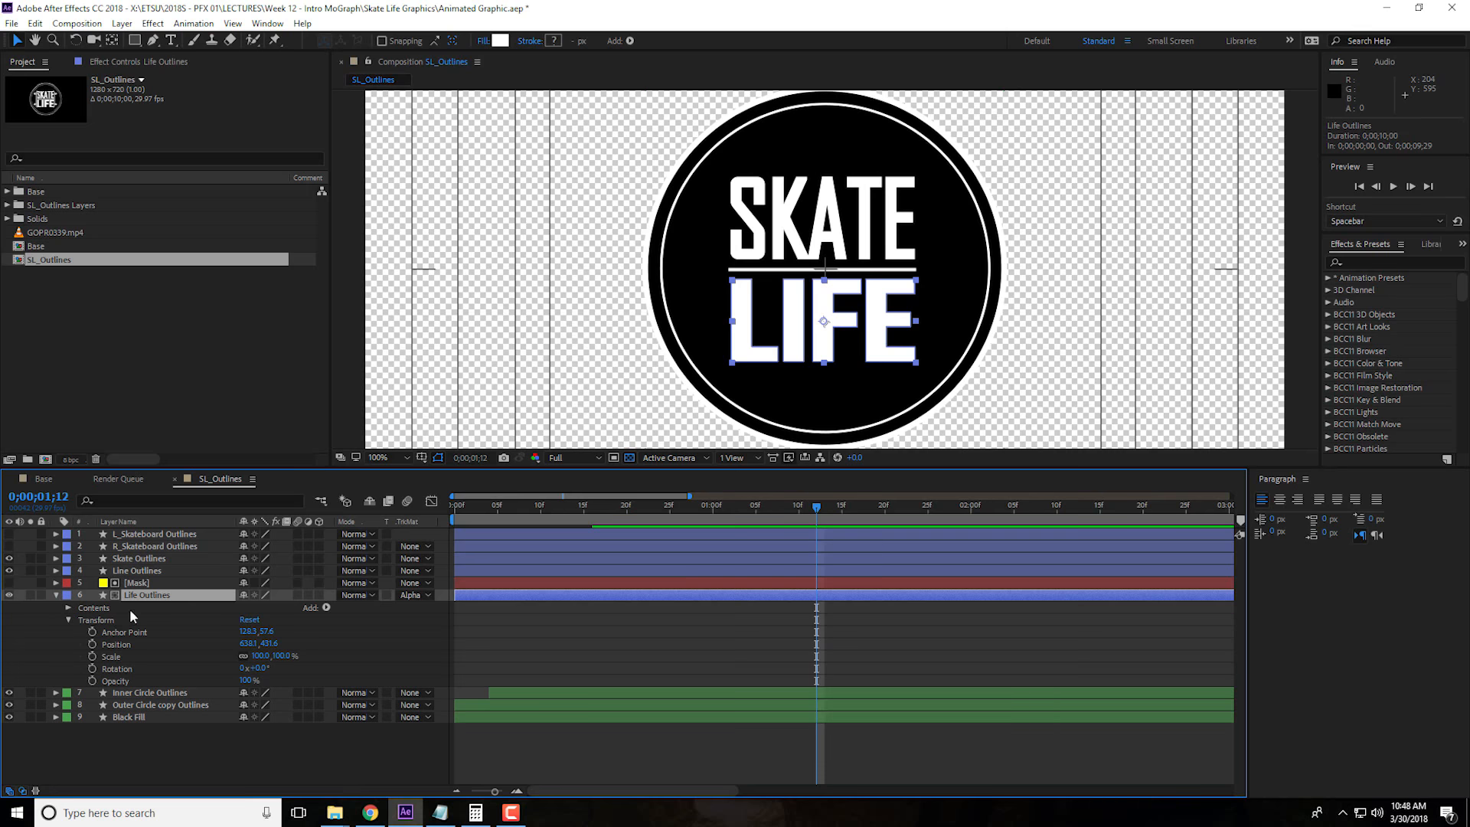
{"action": "left_click", "coordinate": [69, 607]}
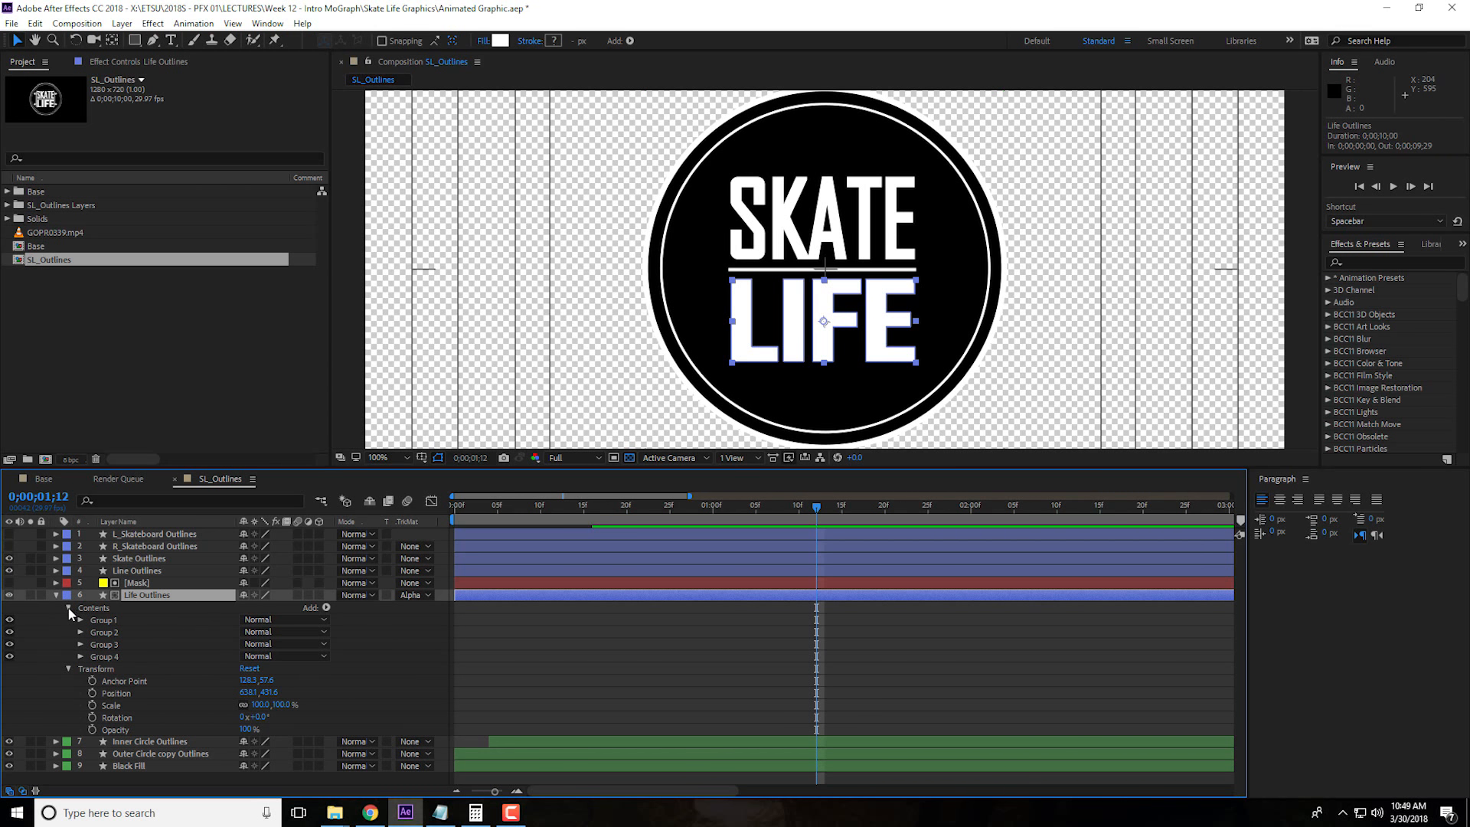
{"action": "left_click", "coordinate": [69, 608]}
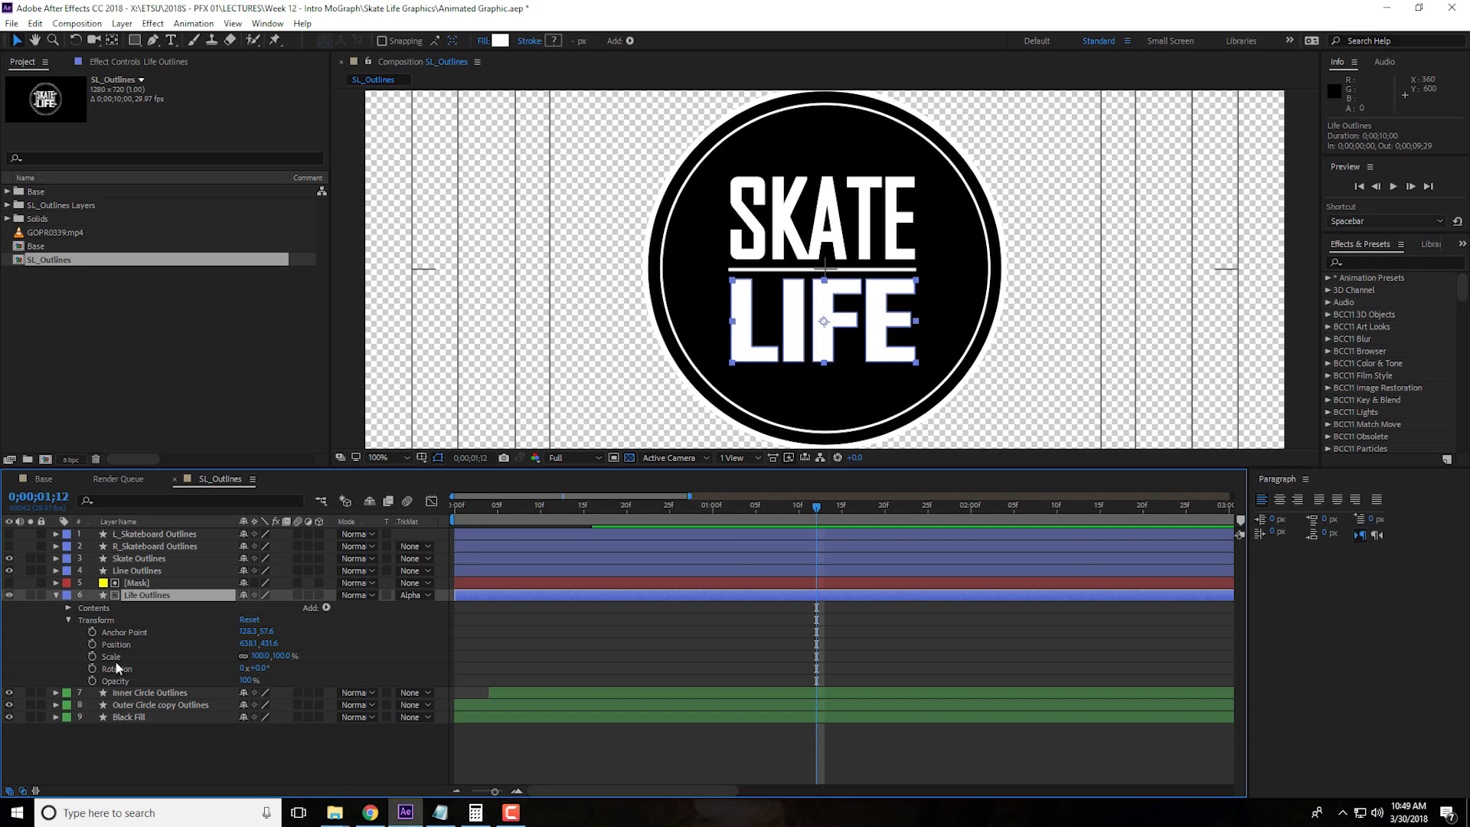
{"action": "left_click", "coordinate": [92, 645]}
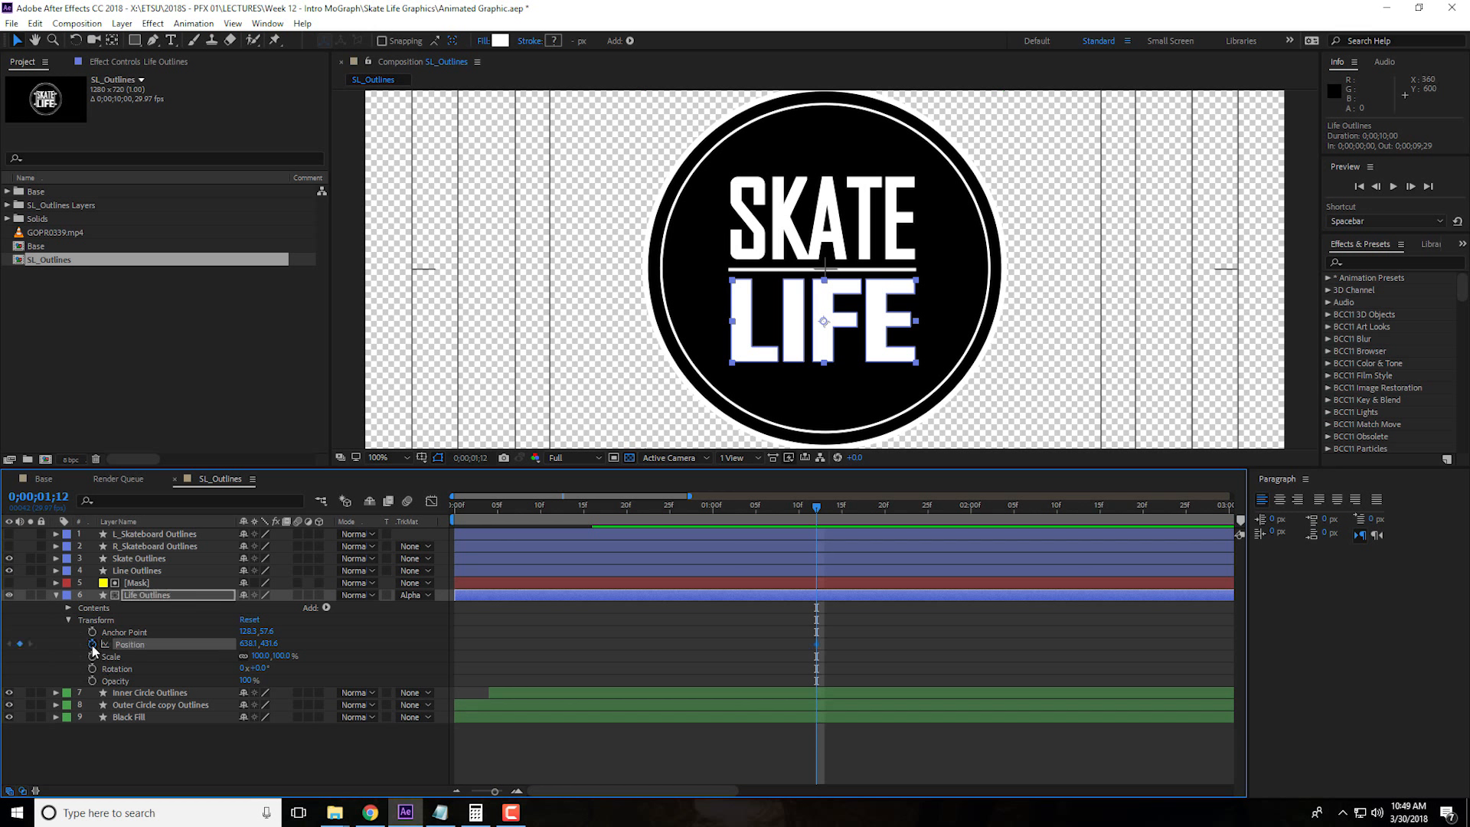
At 0;00;01;04, keyframe the Life Outlines position upward so LIFE sits above the divider line, and scrub to 0;00;01;10 to check it
{"action": "left_click_drag", "start_coordinate": [818, 513], "coordinate": [752, 519]}
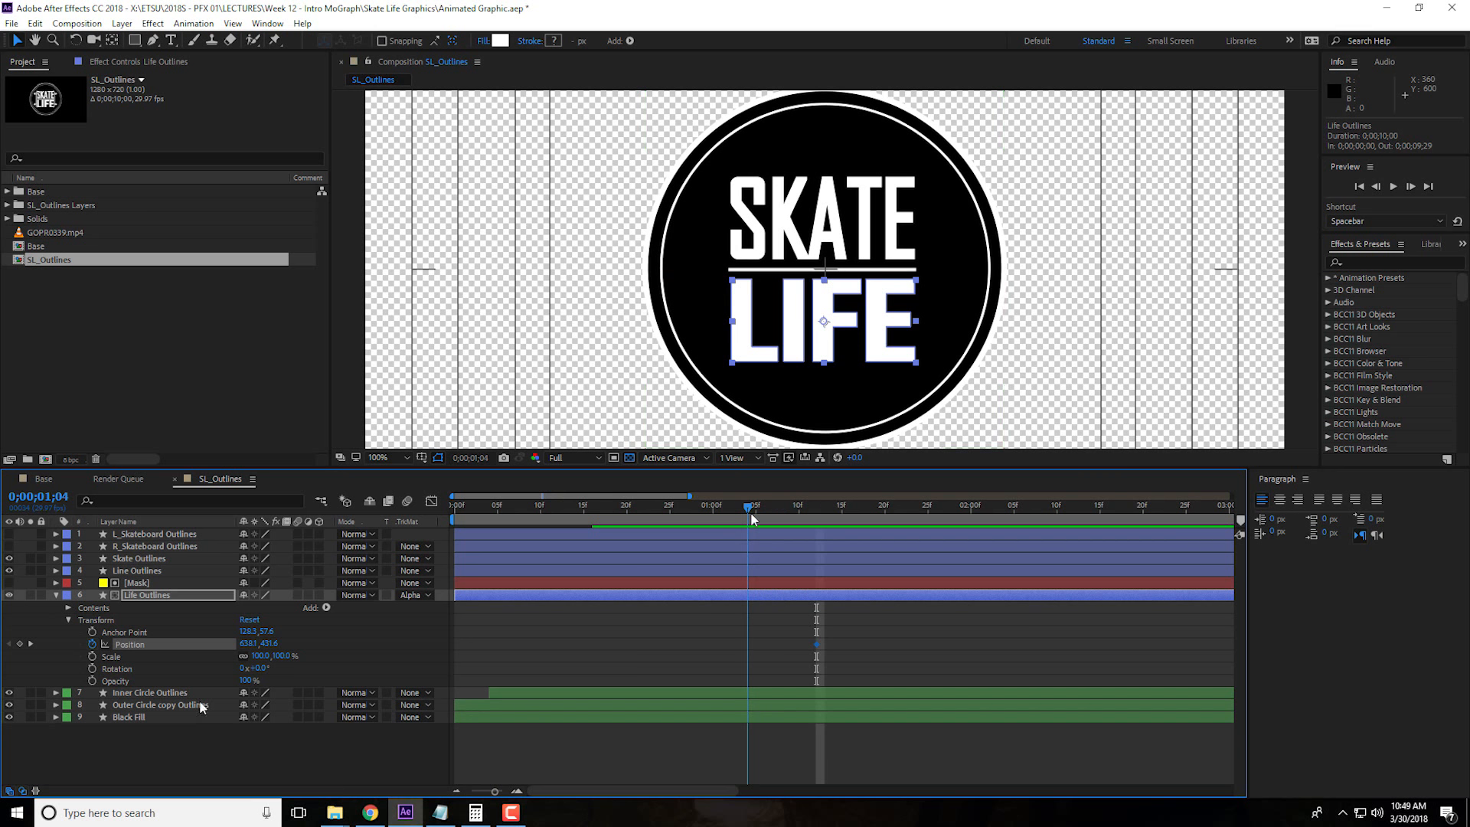
{"action": "left_click_drag", "start_coordinate": [256, 652], "coordinate": [196, 645]}
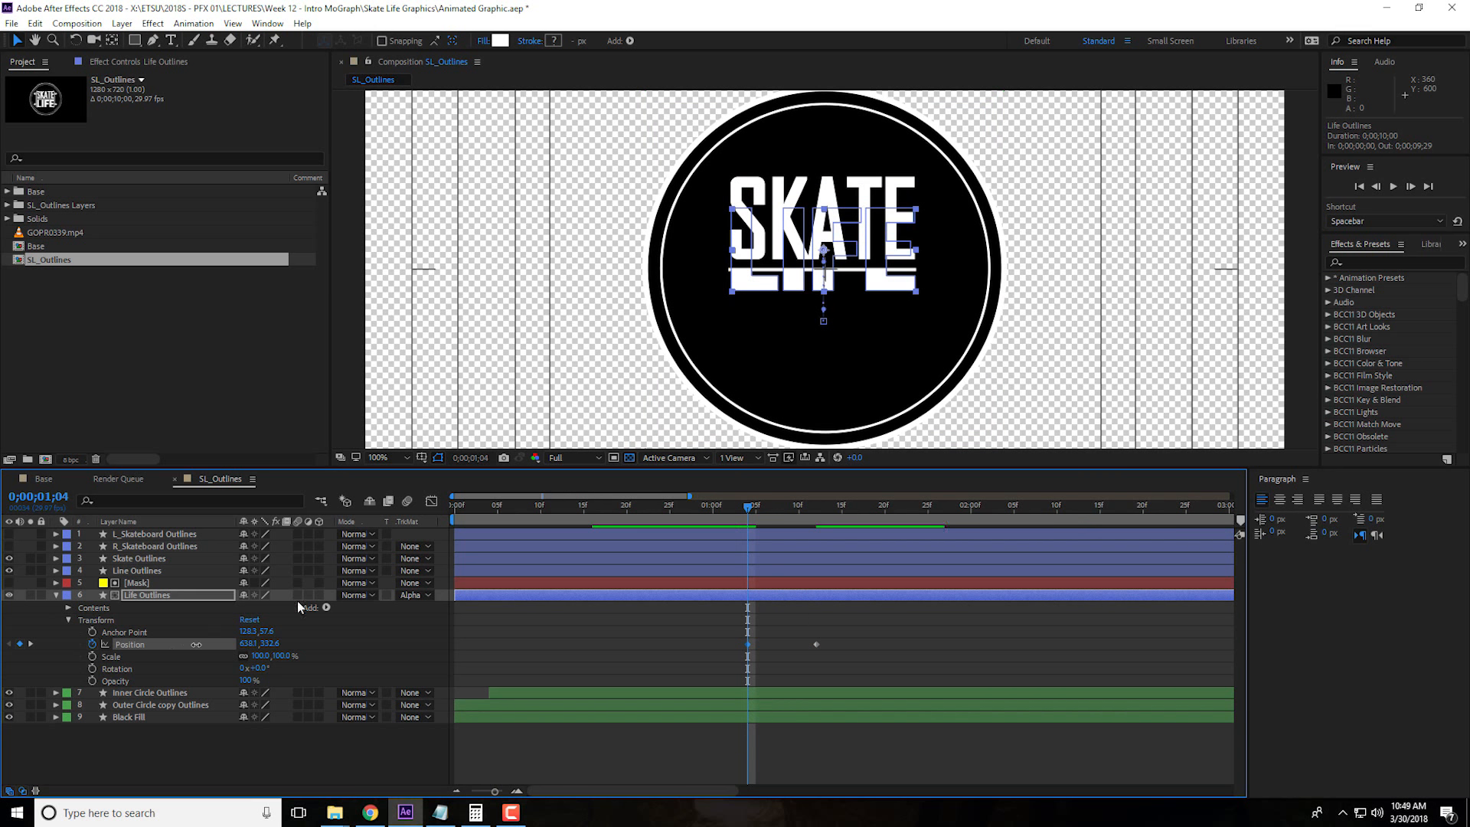
{"action": "left_click_drag", "start_coordinate": [748, 506], "coordinate": [799, 514]}
Apply Easy Ease to both Life Outlines position keyframes and reshape the speed graph so it peaks early and eases out slowly
{"action": "left_click_drag", "start_coordinate": [734, 639], "coordinate": [845, 663]}
{"action": "right_click", "coordinate": [817, 650]}
{"action": "mouse_move", "coordinate": [919, 636]}
{"action": "left_click", "coordinate": [1038, 686]}
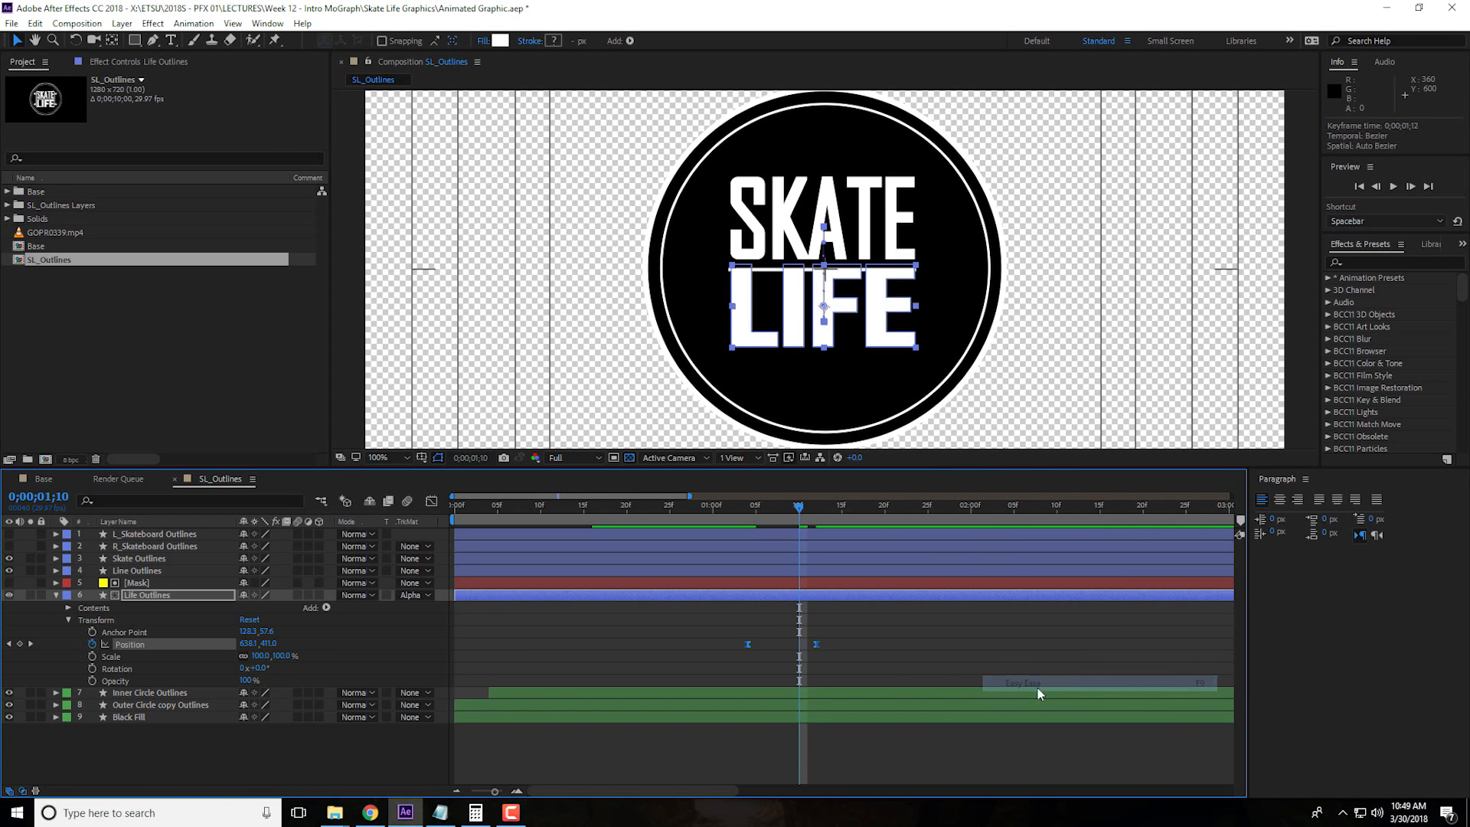
{"action": "left_click", "coordinate": [432, 502]}
{"action": "left_click_drag", "start_coordinate": [726, 730], "coordinate": [781, 743]}
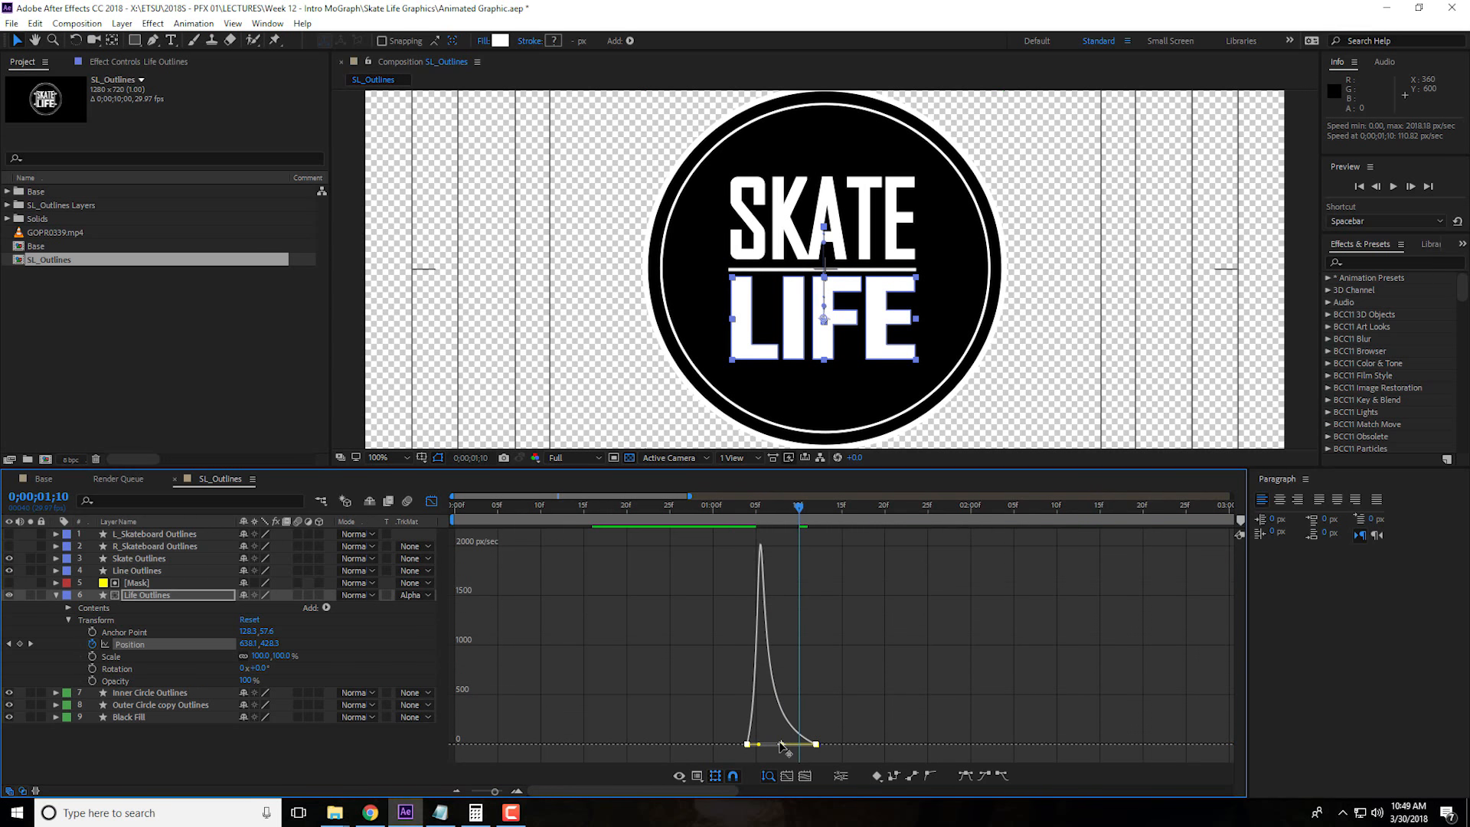
Leave the graph editor, show only Life Outlines' keyframed Position property, and go to its keyframe at 0;00;01;12
{"action": "left_click", "coordinate": [56, 595]}
{"action": "left_click", "coordinate": [55, 595]}
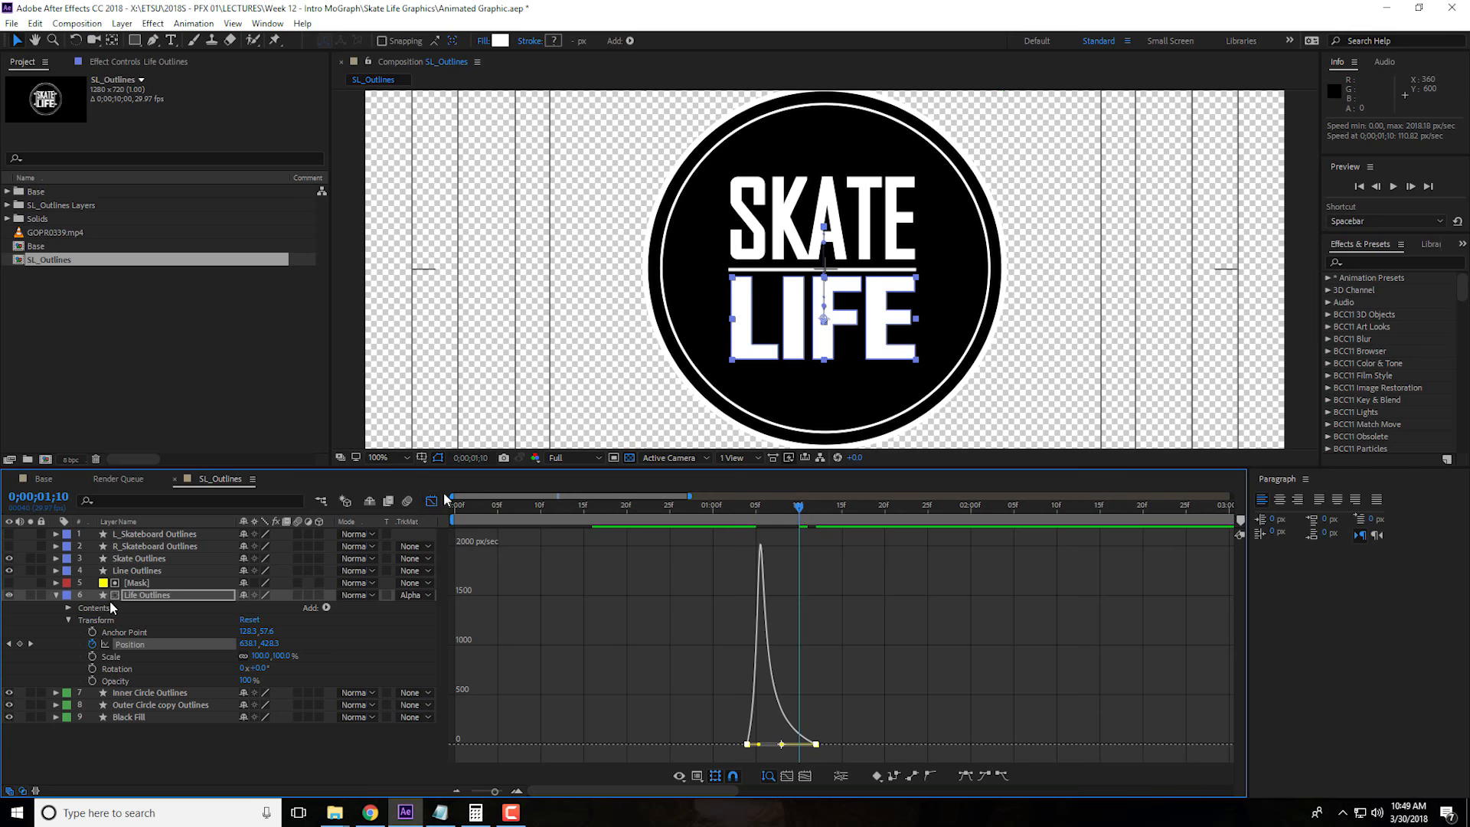
{"action": "left_click", "coordinate": [56, 595]}
{"action": "left_click", "coordinate": [431, 501]}
{"action": "key", "text": "shift+F3"}
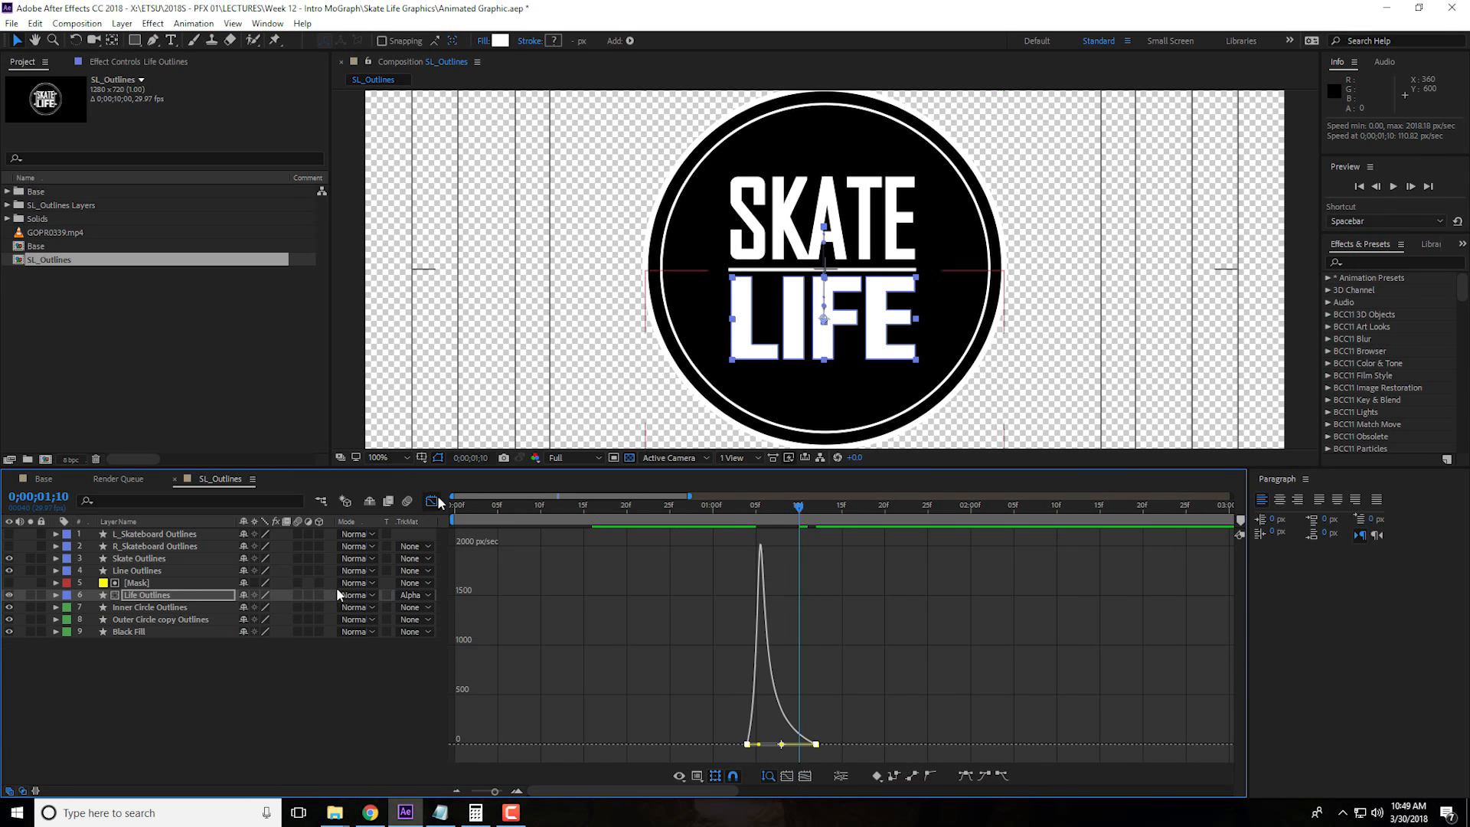
{"action": "key", "text": "shift+F3"}
{"action": "left_click", "coordinate": [165, 599]}
{"action": "key", "text": "u"}
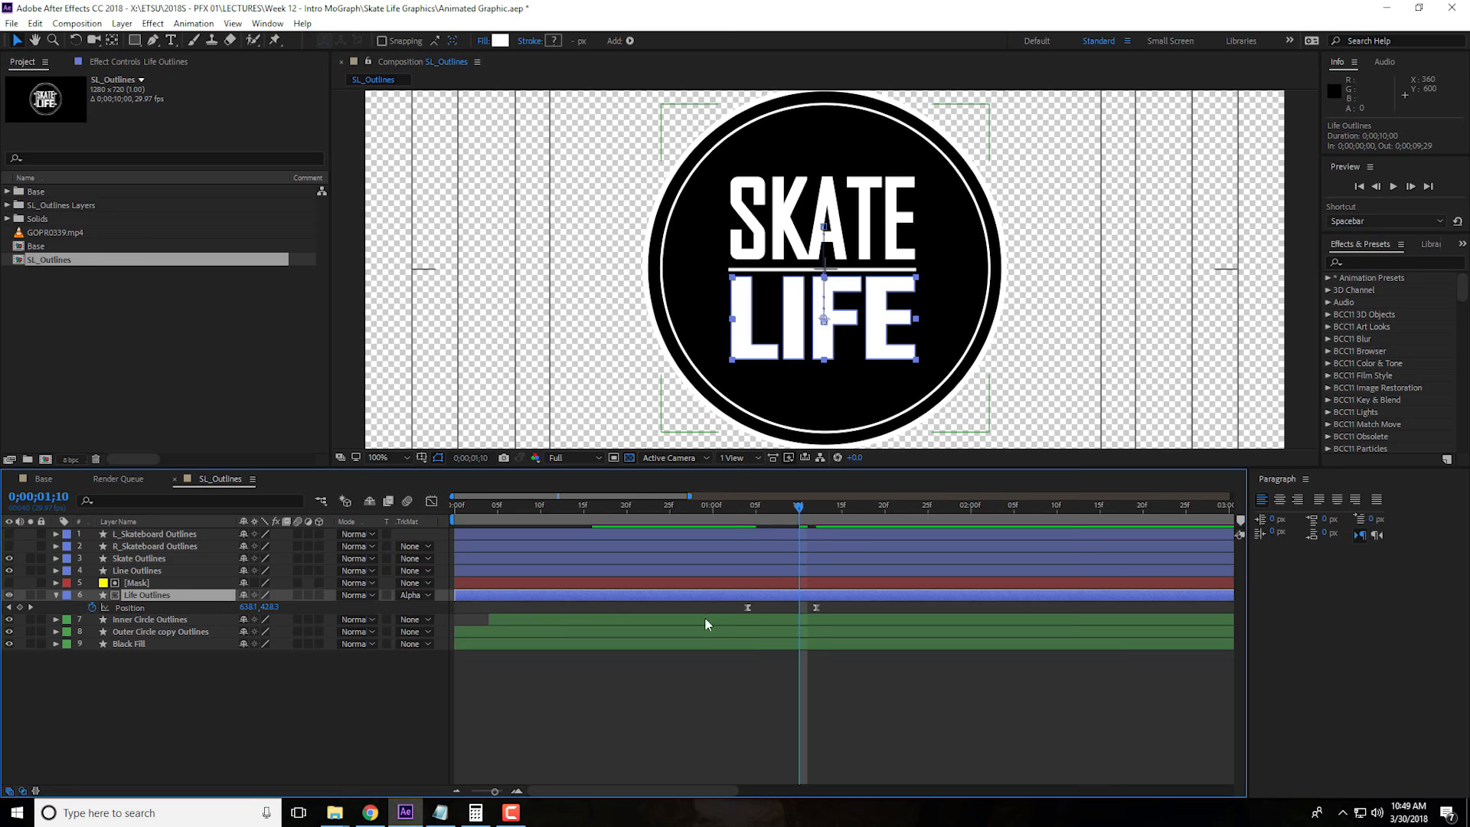
{"action": "key", "text": "j"}
{"action": "key", "text": "k"}
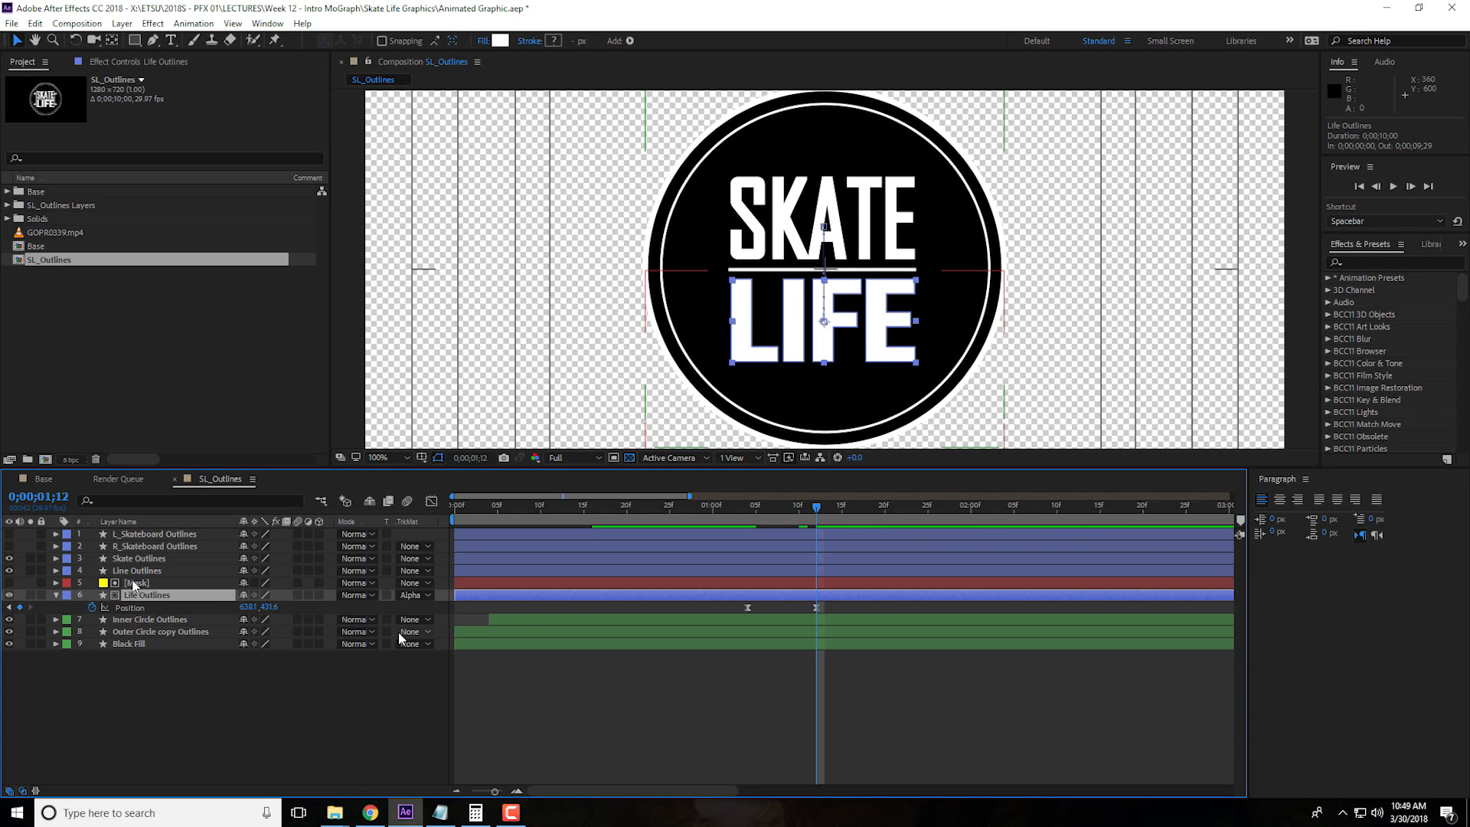
Duplicate the Mask solid and place the copy directly above the Skate Outlines layer
{"action": "left_click", "coordinate": [173, 583]}
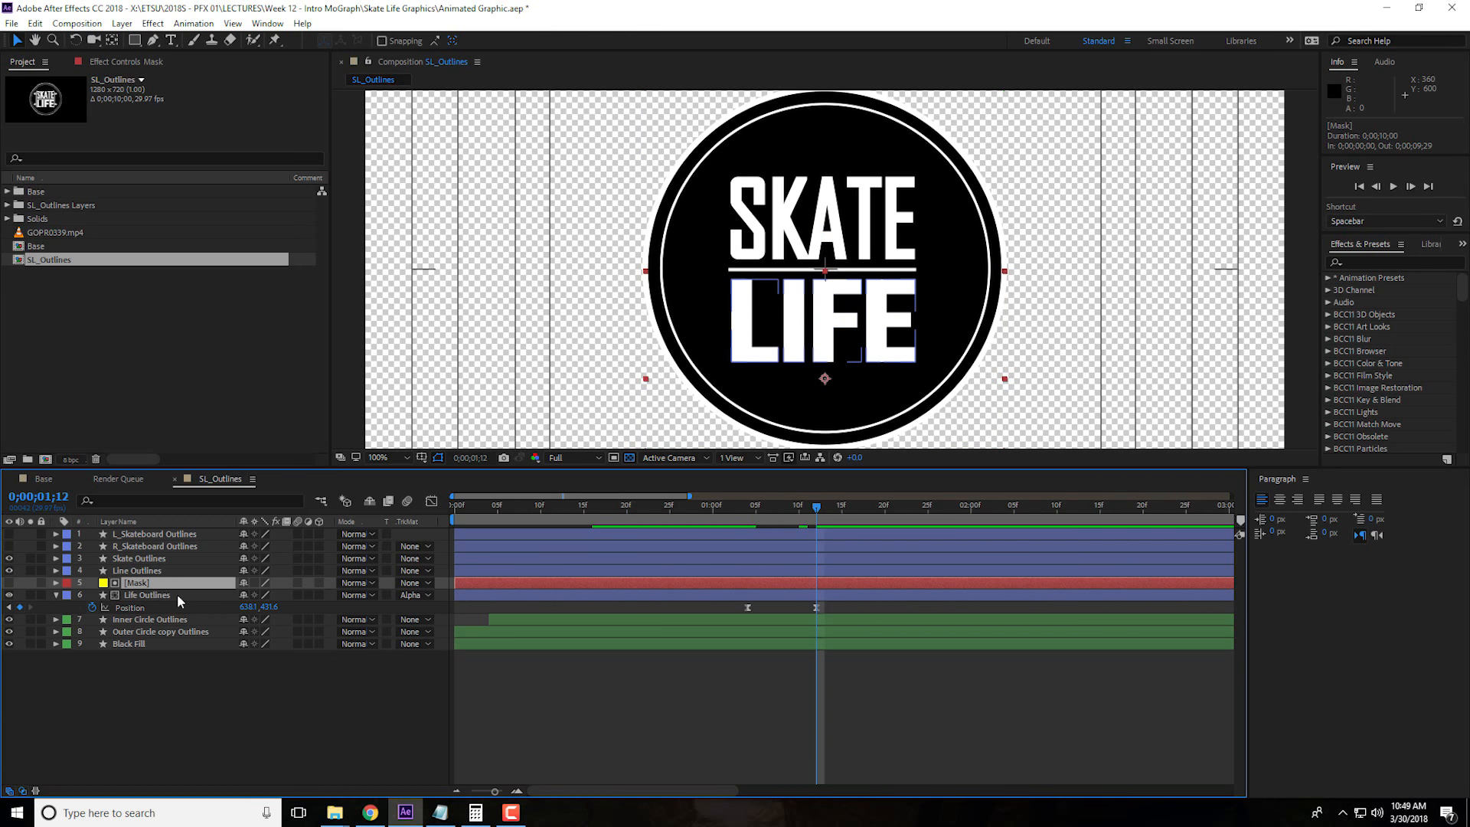
{"action": "key", "text": "ctrl+d"}
{"action": "left_click_drag", "start_coordinate": [156, 590], "coordinate": [161, 559]}
{"action": "key", "text": "ctrl+z"}
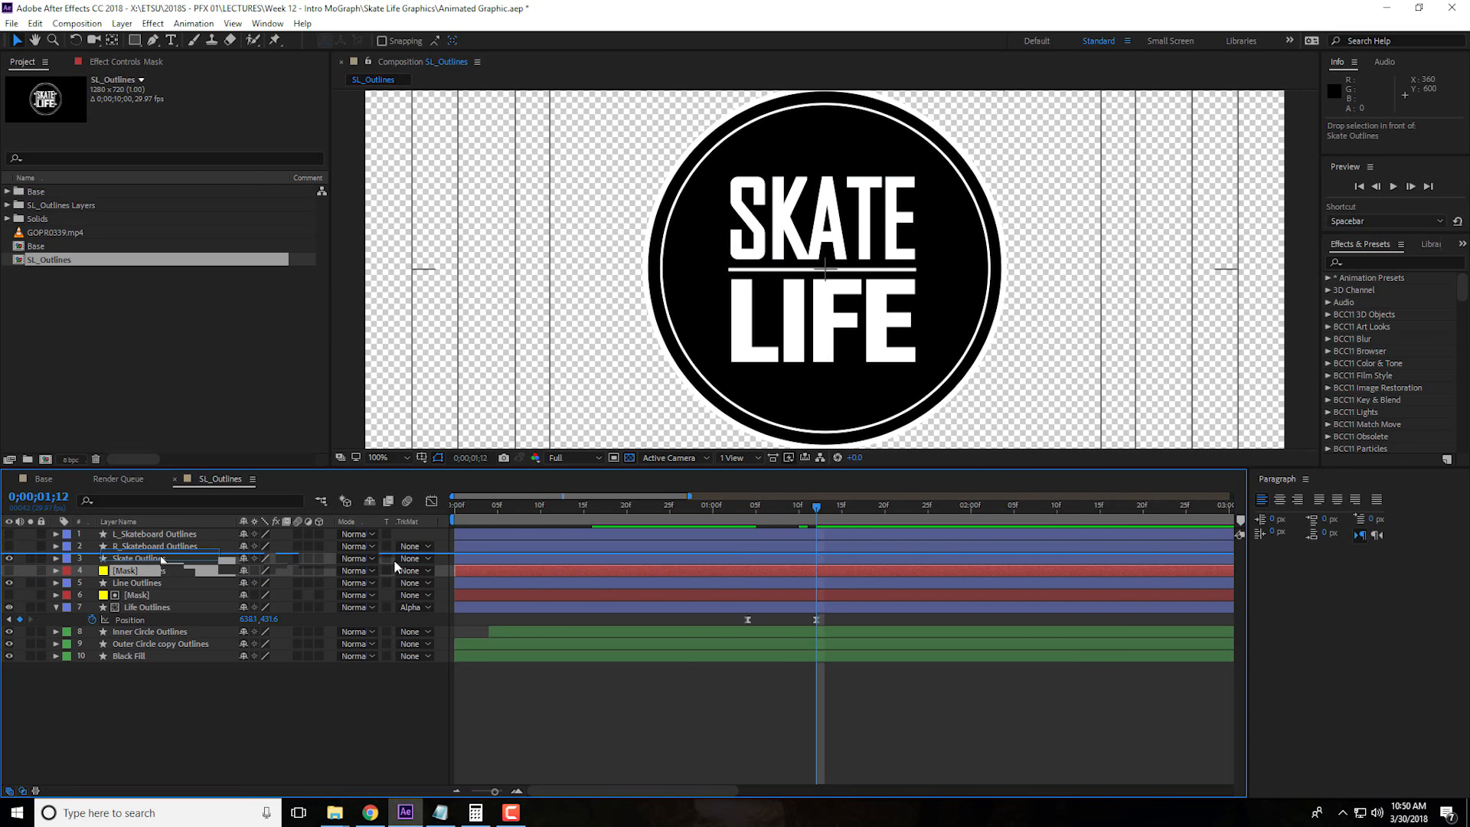
Set the Skate Outlines layer's track matte to Alpha Matte using the duplicated Mask solid
{"action": "left_click", "coordinate": [390, 573]}
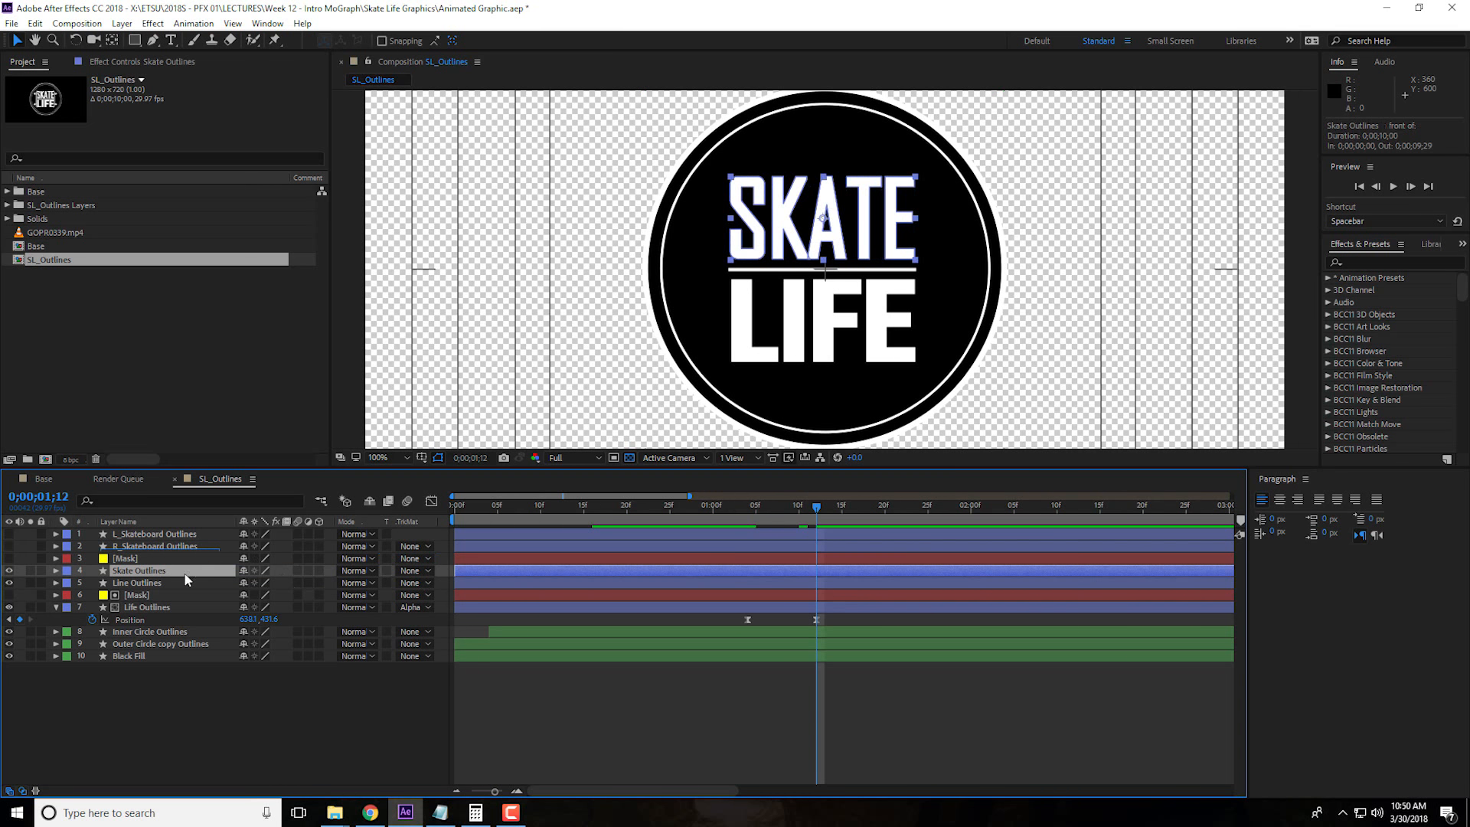
{"action": "left_click", "coordinate": [426, 574]}
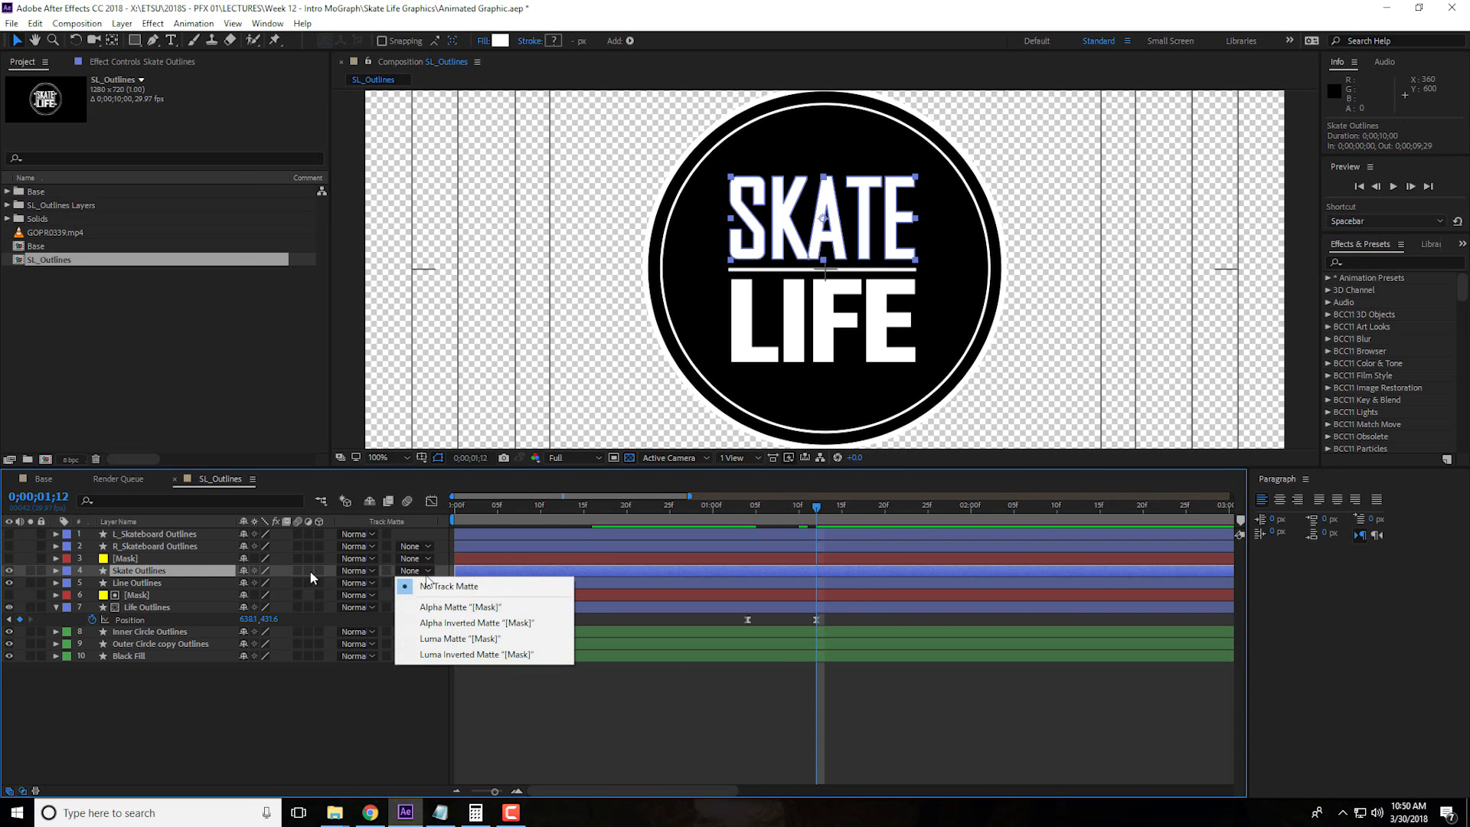
{"action": "left_click", "coordinate": [474, 607]}
Show the upper Mask solid, set its position to 640, 210 so its lower edge meets the divider line, and hide it again
{"action": "left_click", "coordinate": [164, 561]}
{"action": "left_click", "coordinate": [9, 559]}
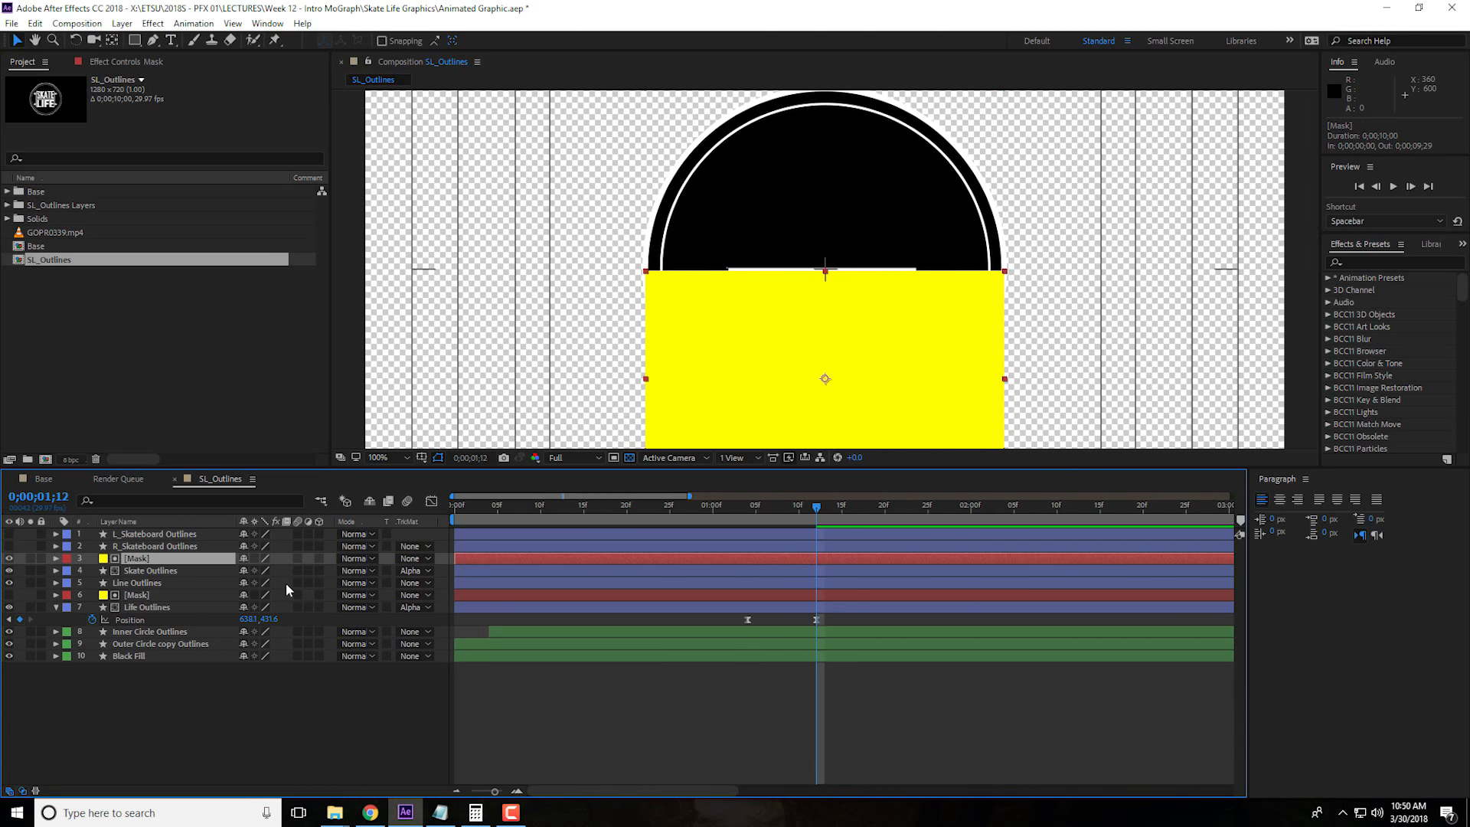
{"action": "key", "text": "p"}
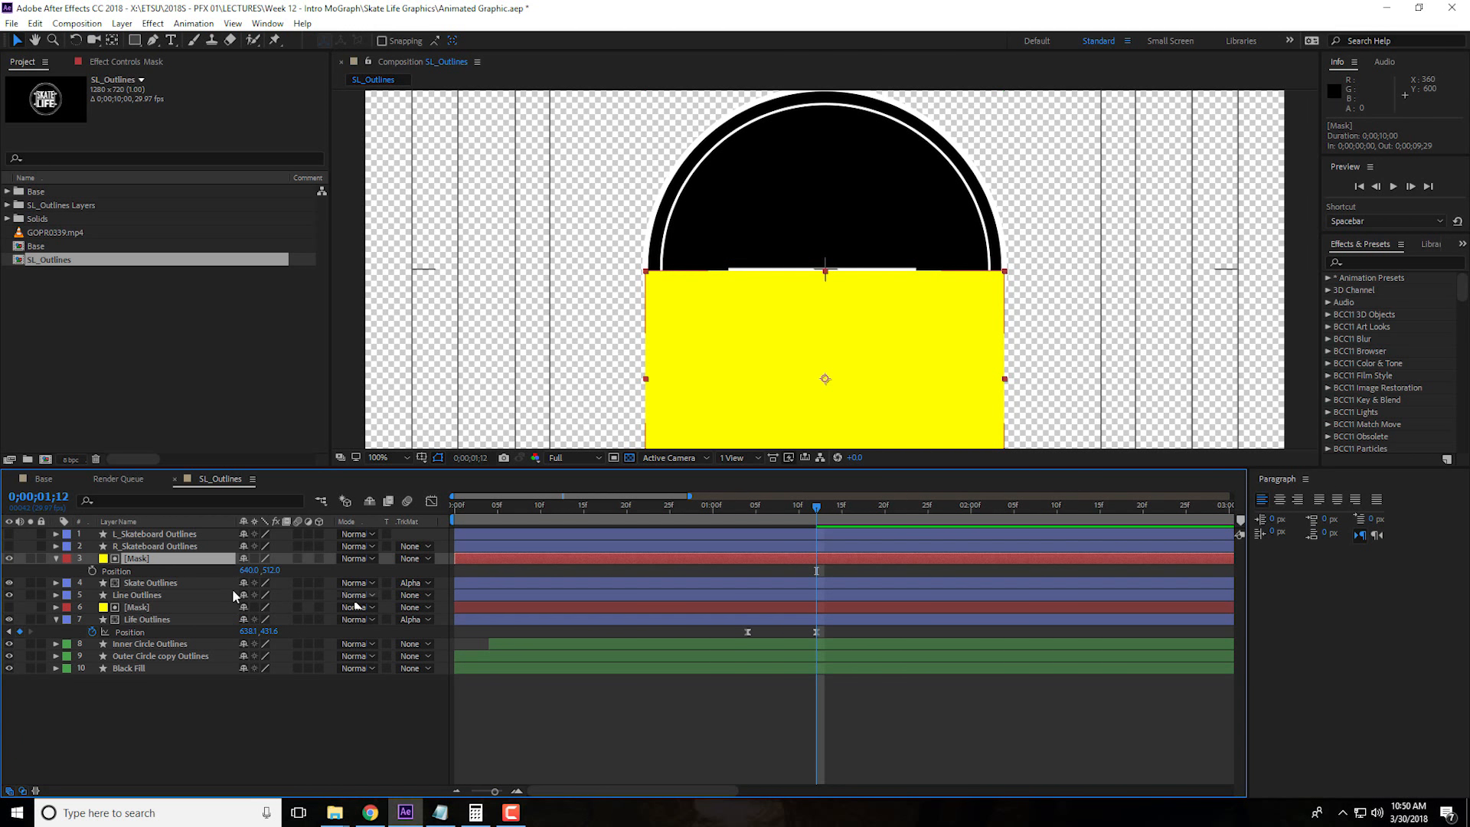
{"action": "left_click_drag", "start_coordinate": [272, 570], "coordinate": [42, 592]}
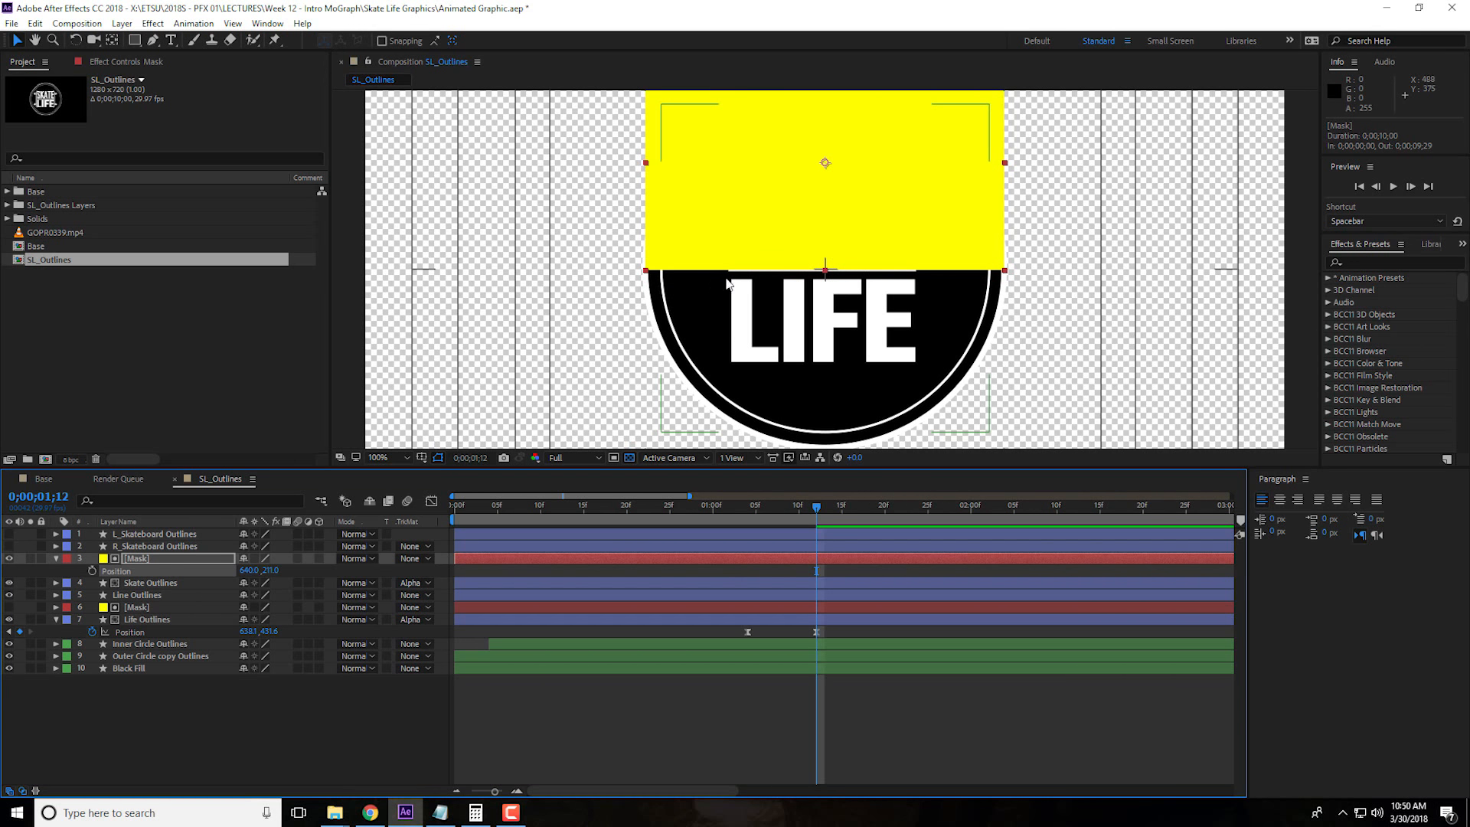
{"action": "scroll", "coordinate": [714, 286], "scroll_direction": "up", "scroll_amount": 3}
{"action": "left_click_drag", "start_coordinate": [275, 572], "coordinate": [273, 572]}
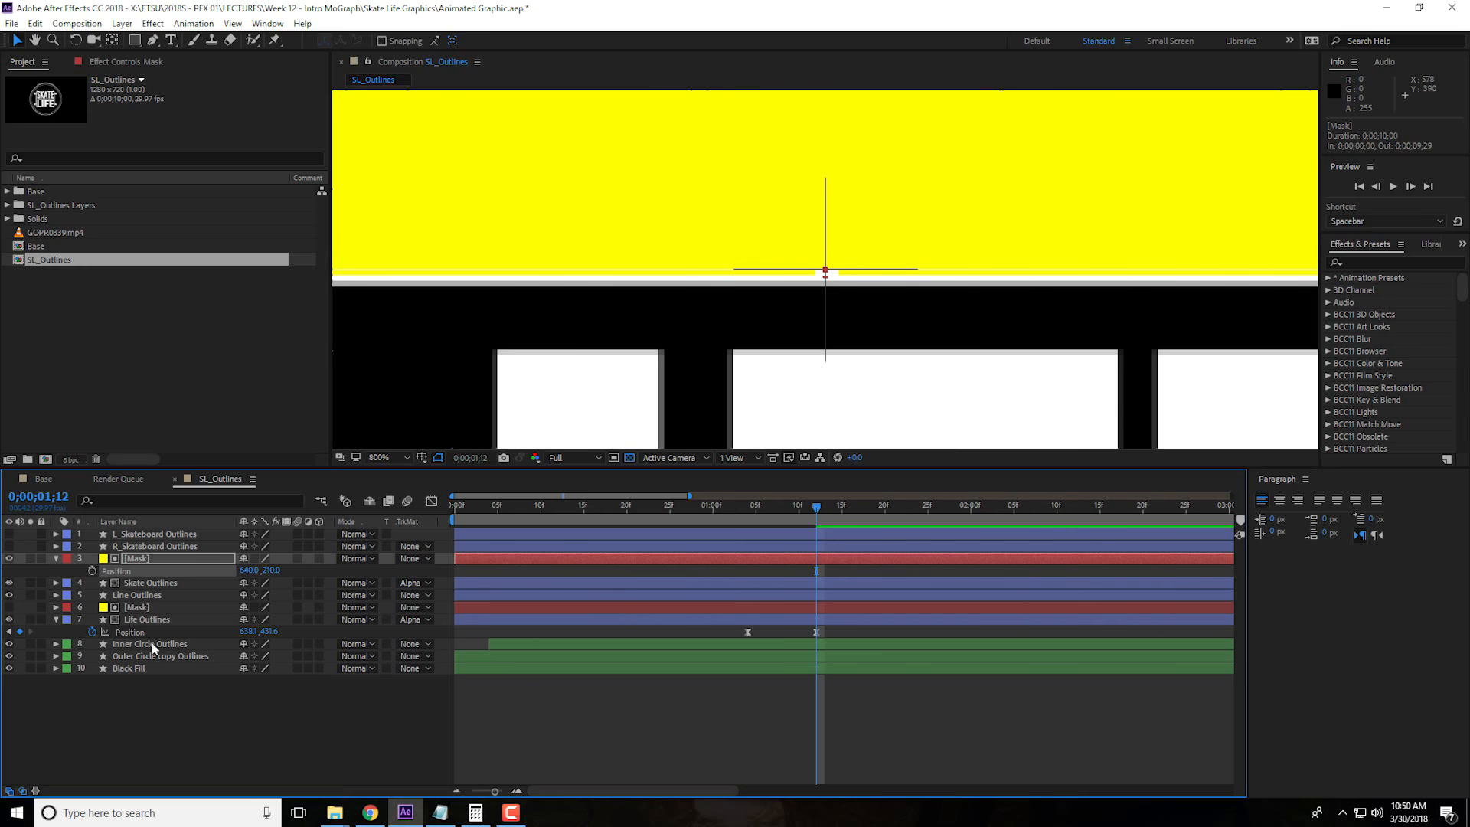
{"action": "left_click", "coordinate": [8, 559]}
{"action": "scroll", "coordinate": [714, 343], "scroll_direction": "down", "scroll_amount": 3}
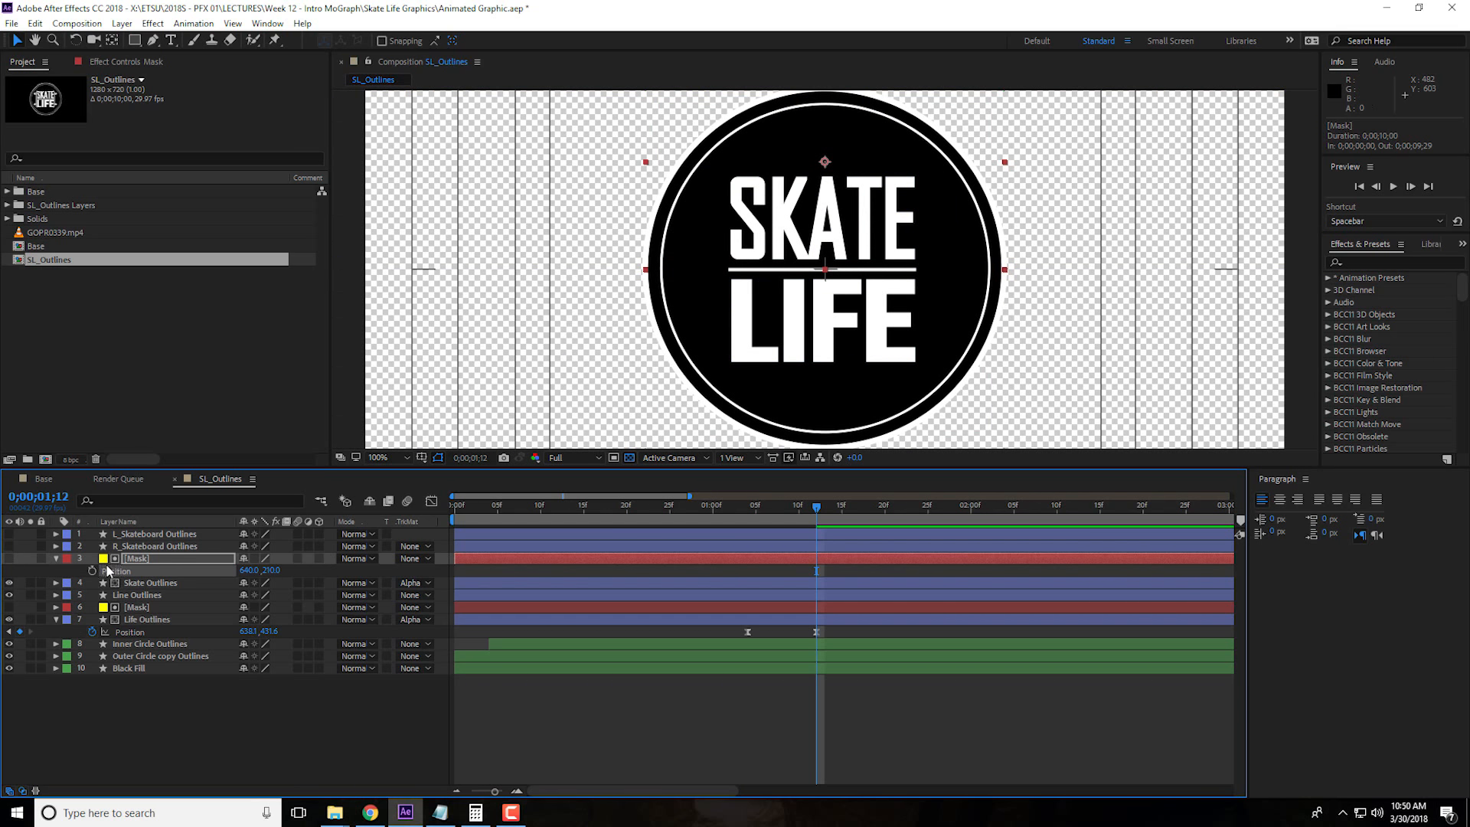
Collapse the upper Mask's properties and add a Position keyframe to Skate Outlines at 0;00;01;12
{"action": "left_click", "coordinate": [55, 558]}
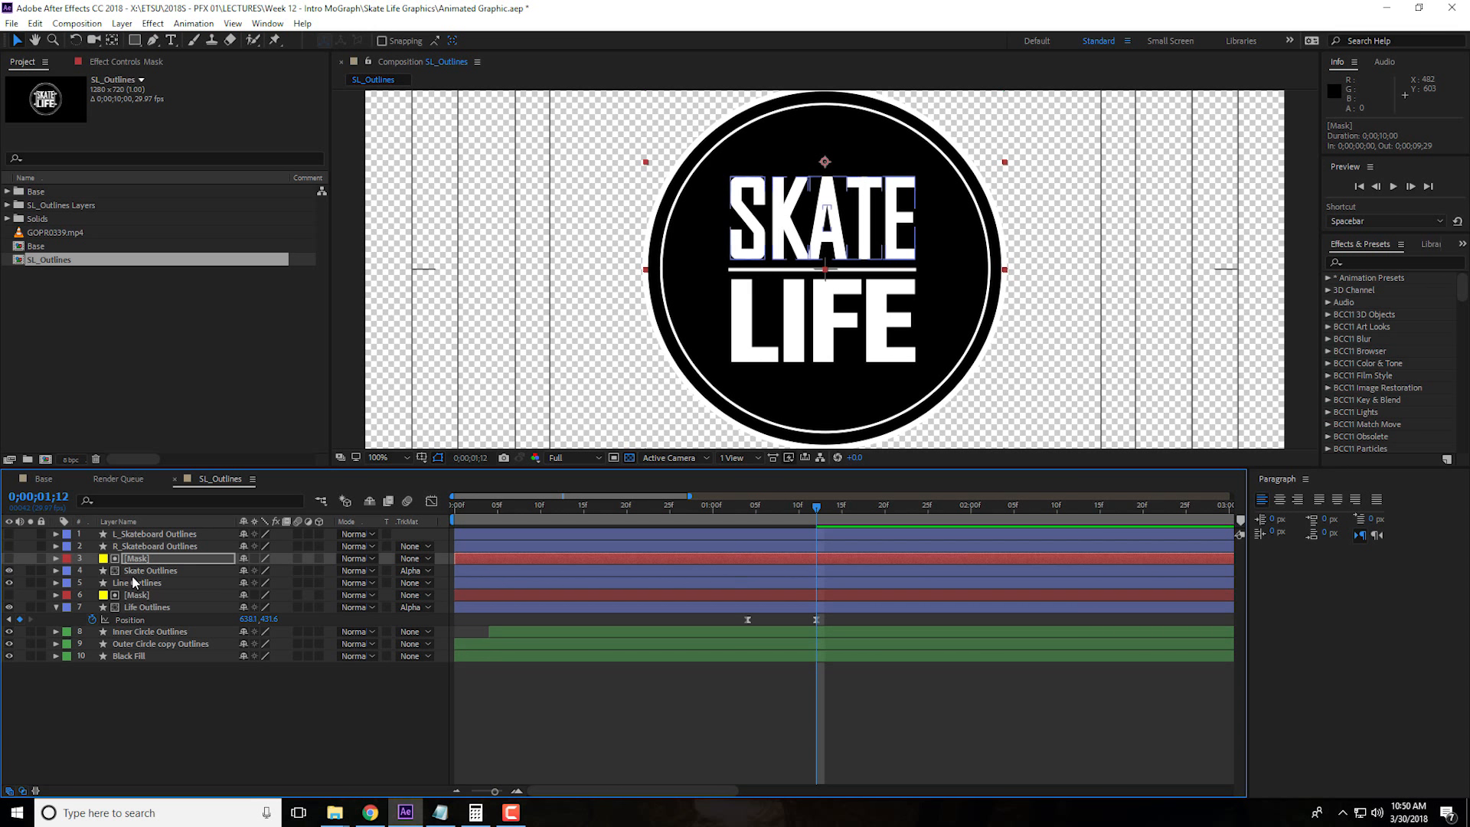
{"action": "left_click", "coordinate": [153, 571]}
{"action": "key", "text": "p"}
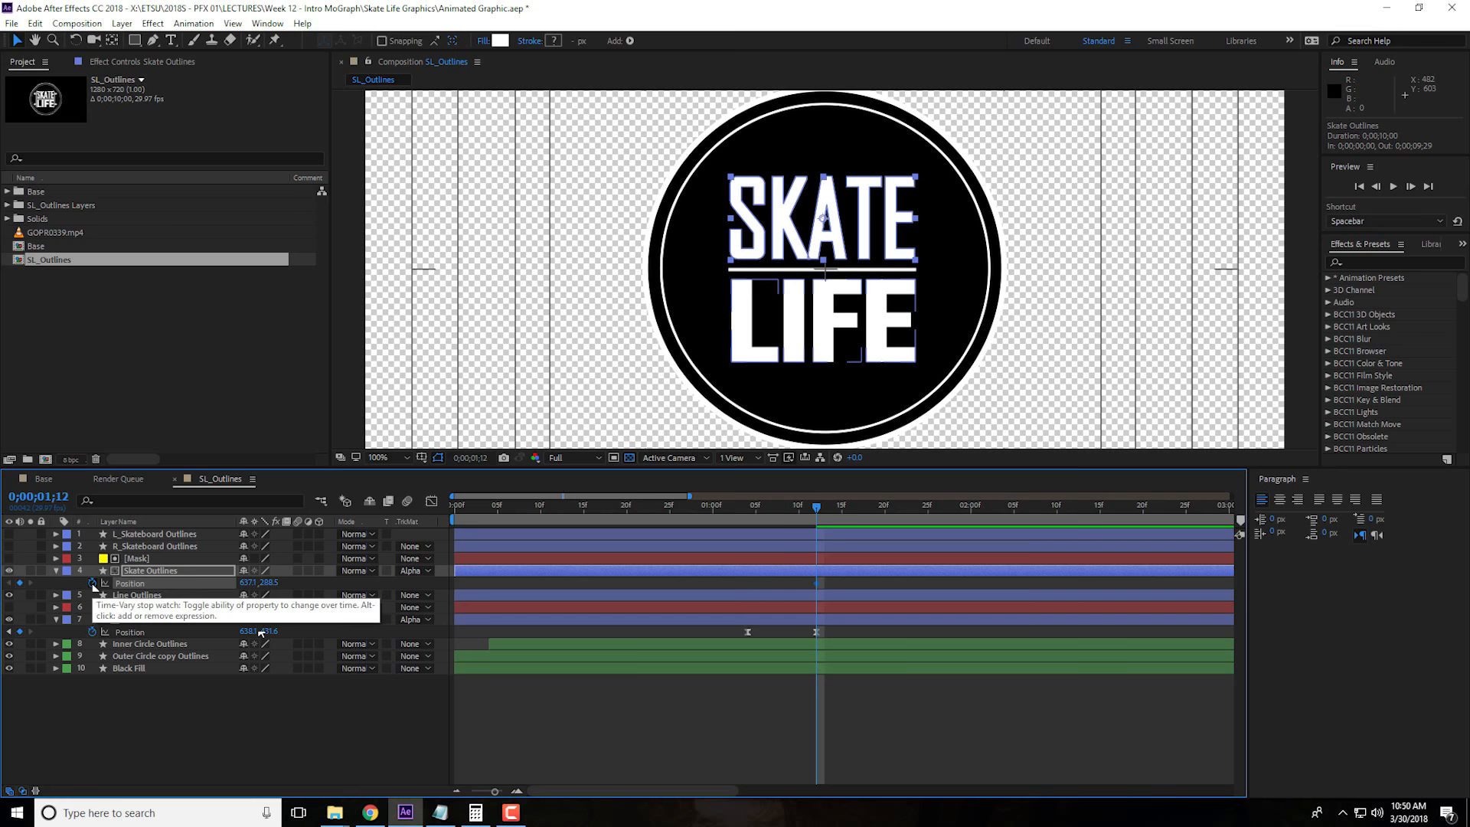
{"action": "left_click", "coordinate": [92, 584]}
At 0;00;01;04, set Skate Outlines' position to 637.1, 421.5 so SKATE starts hidden below the divider line
{"action": "key", "text": "j"}
{"action": "key", "text": "k"}
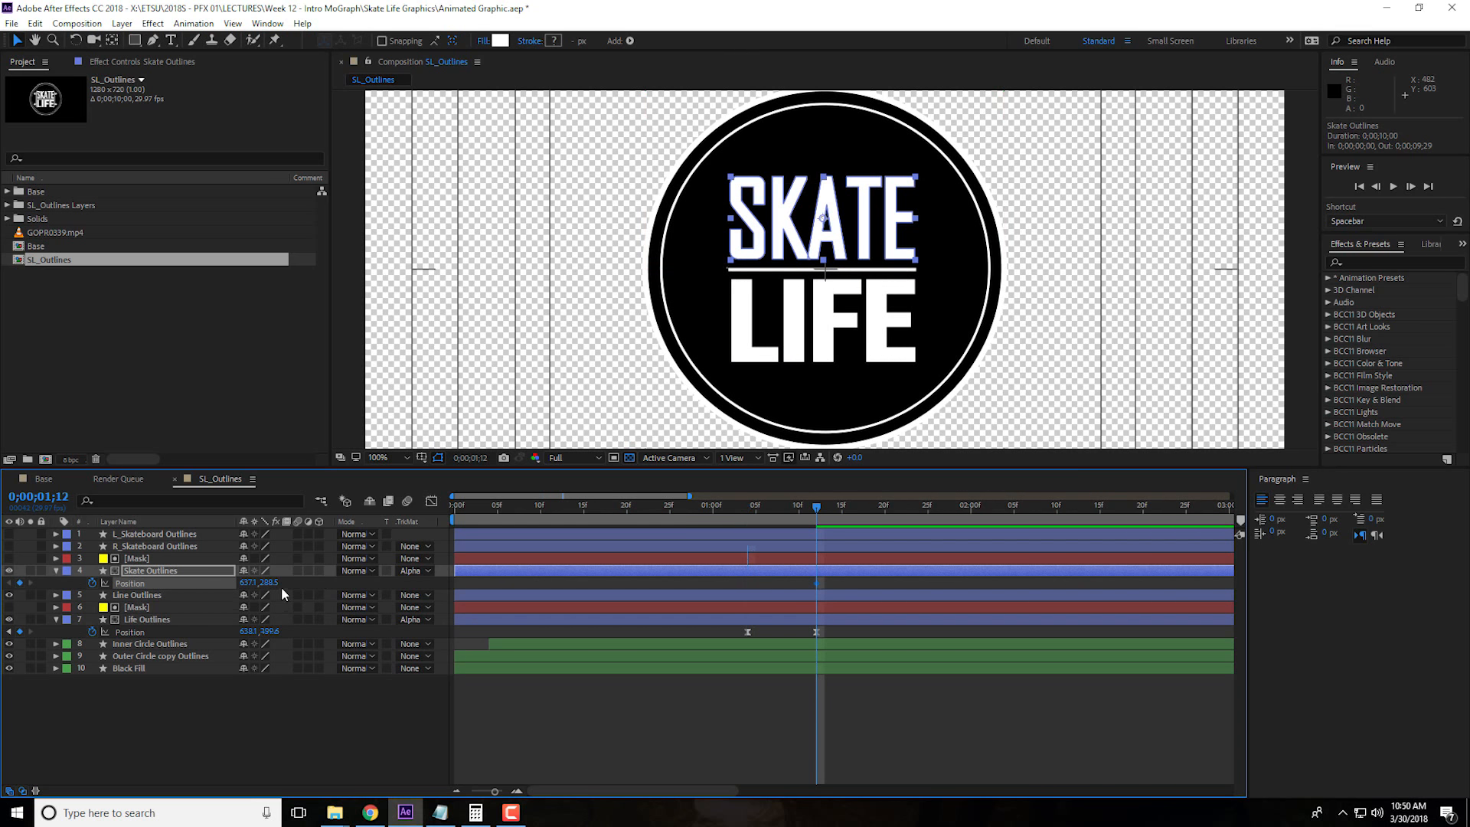
{"action": "key", "text": "j"}
{"action": "left_click_drag", "start_coordinate": [269, 582], "coordinate": [360, 594]}
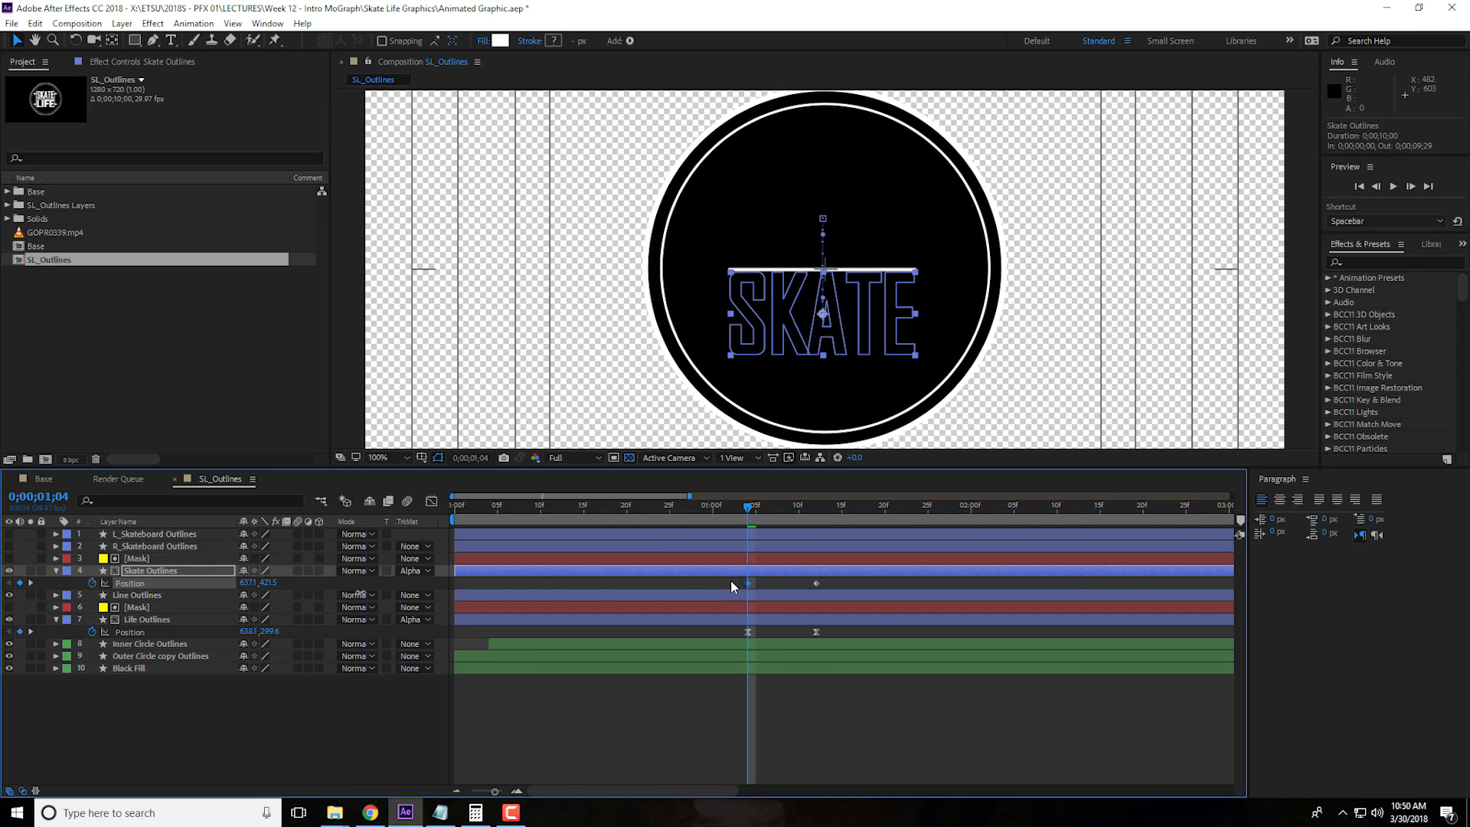
Apply Easy Ease to both Position keyframes of Skate Outlines
{"action": "right_click", "coordinate": [817, 583]}
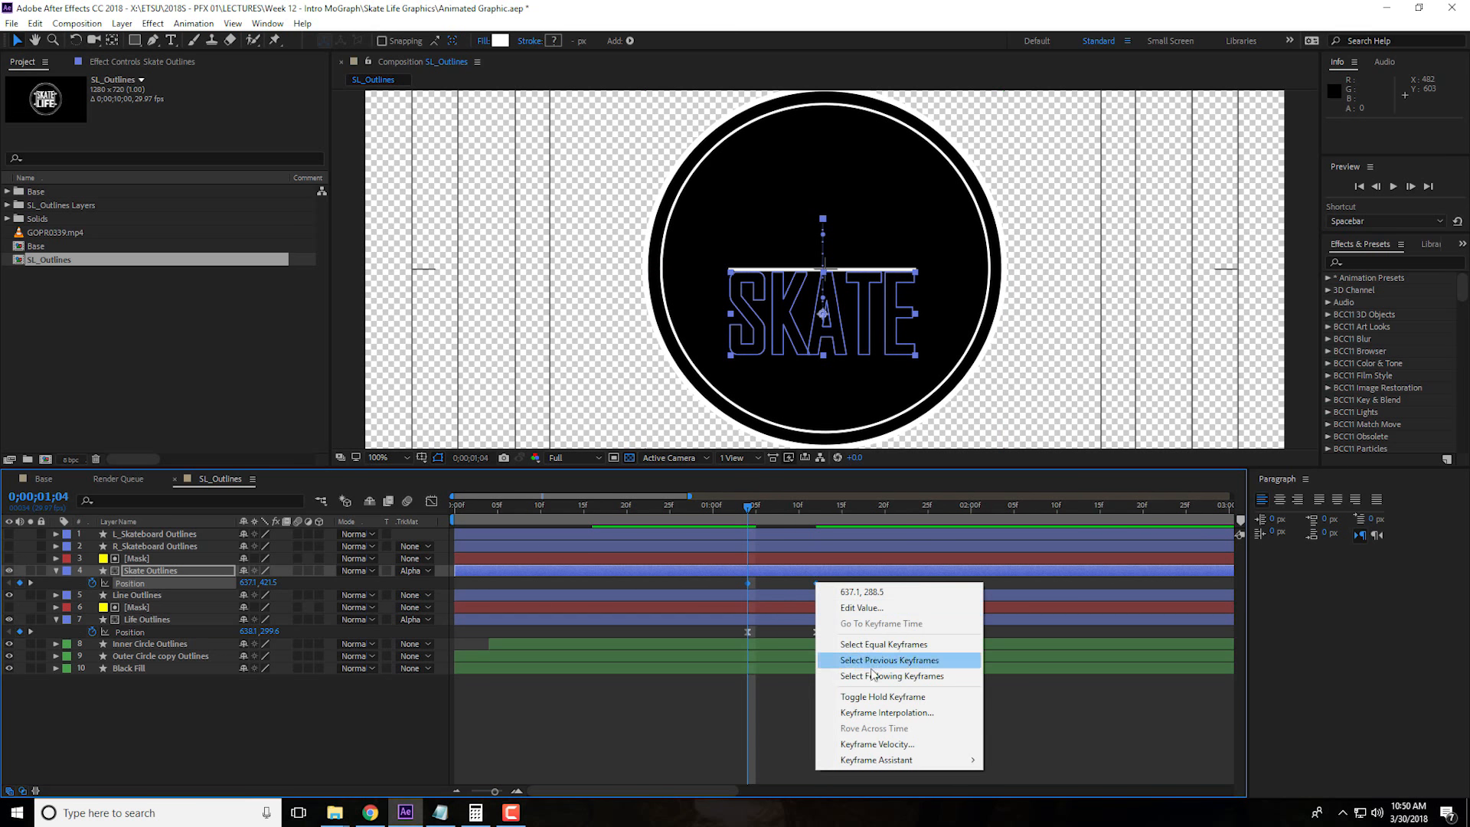
{"action": "mouse_move", "coordinate": [904, 760]}
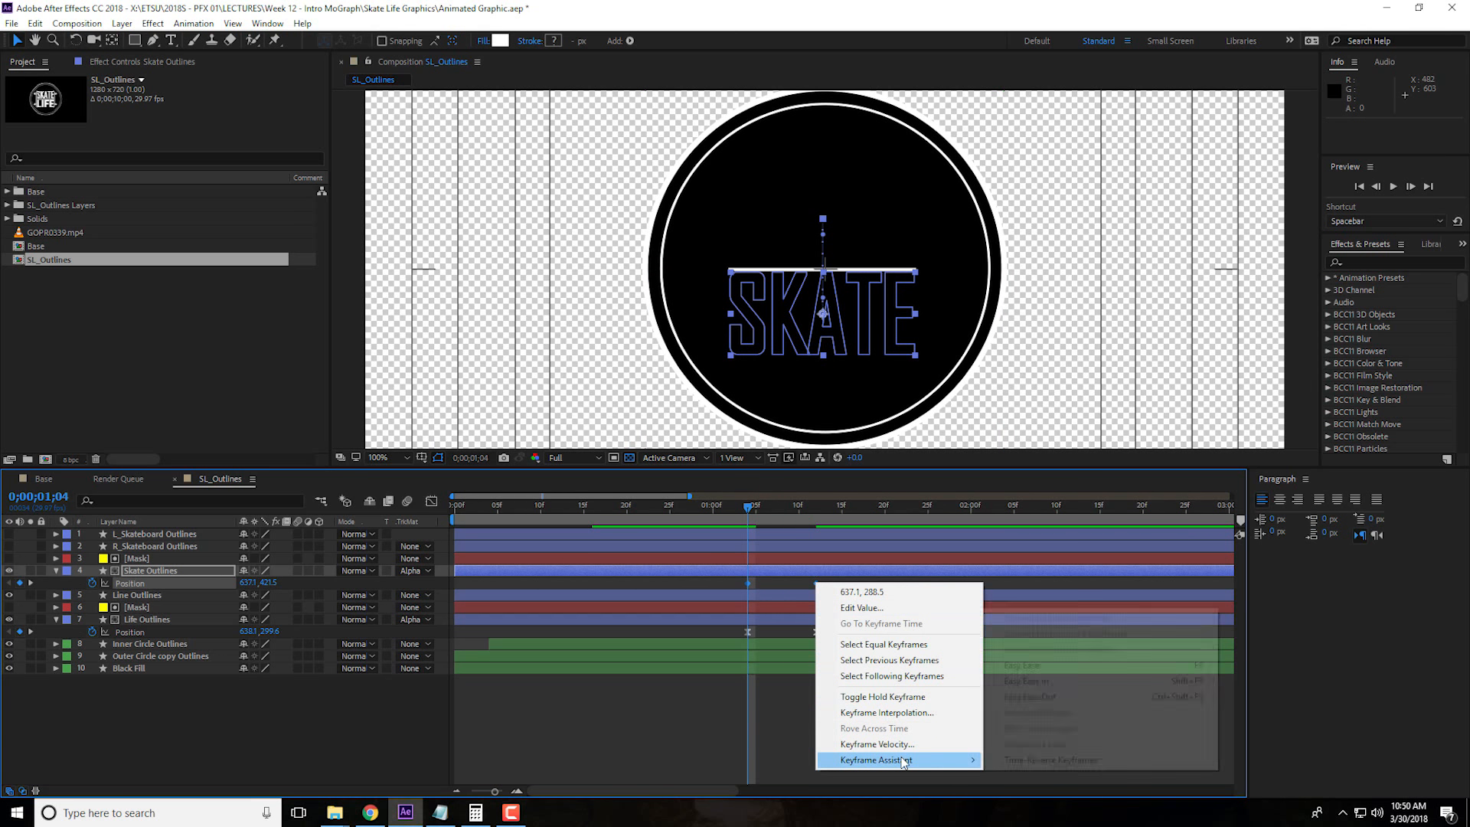
{"action": "left_click", "coordinate": [1027, 664]}
Reshape Skate Outlines' Position speed curve for a fast start and long ease into the end keyframe with 100% influence
{"action": "left_click", "coordinate": [432, 502]}
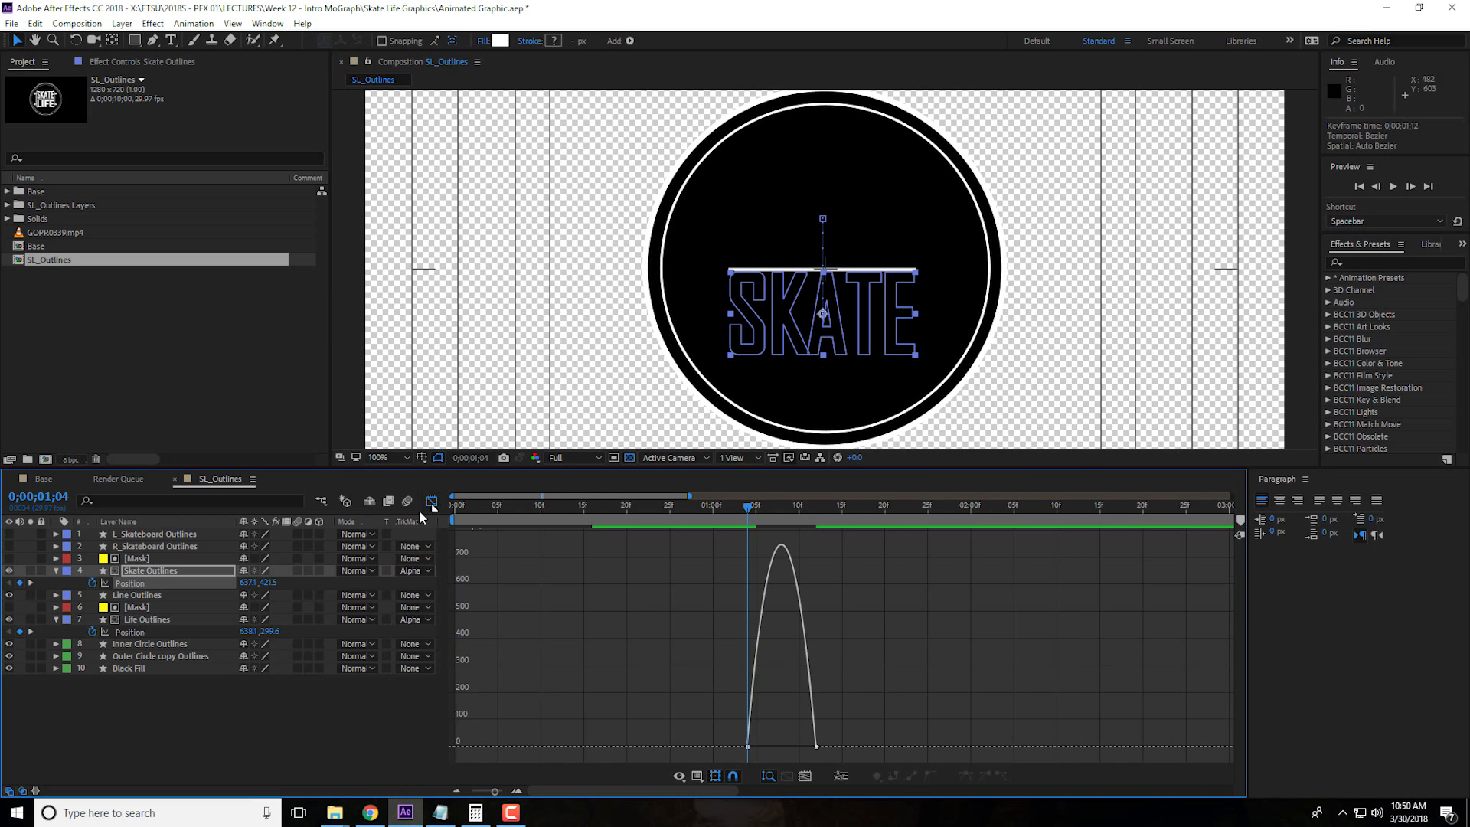
{"action": "left_click_drag", "start_coordinate": [729, 724], "coordinate": [840, 764]}
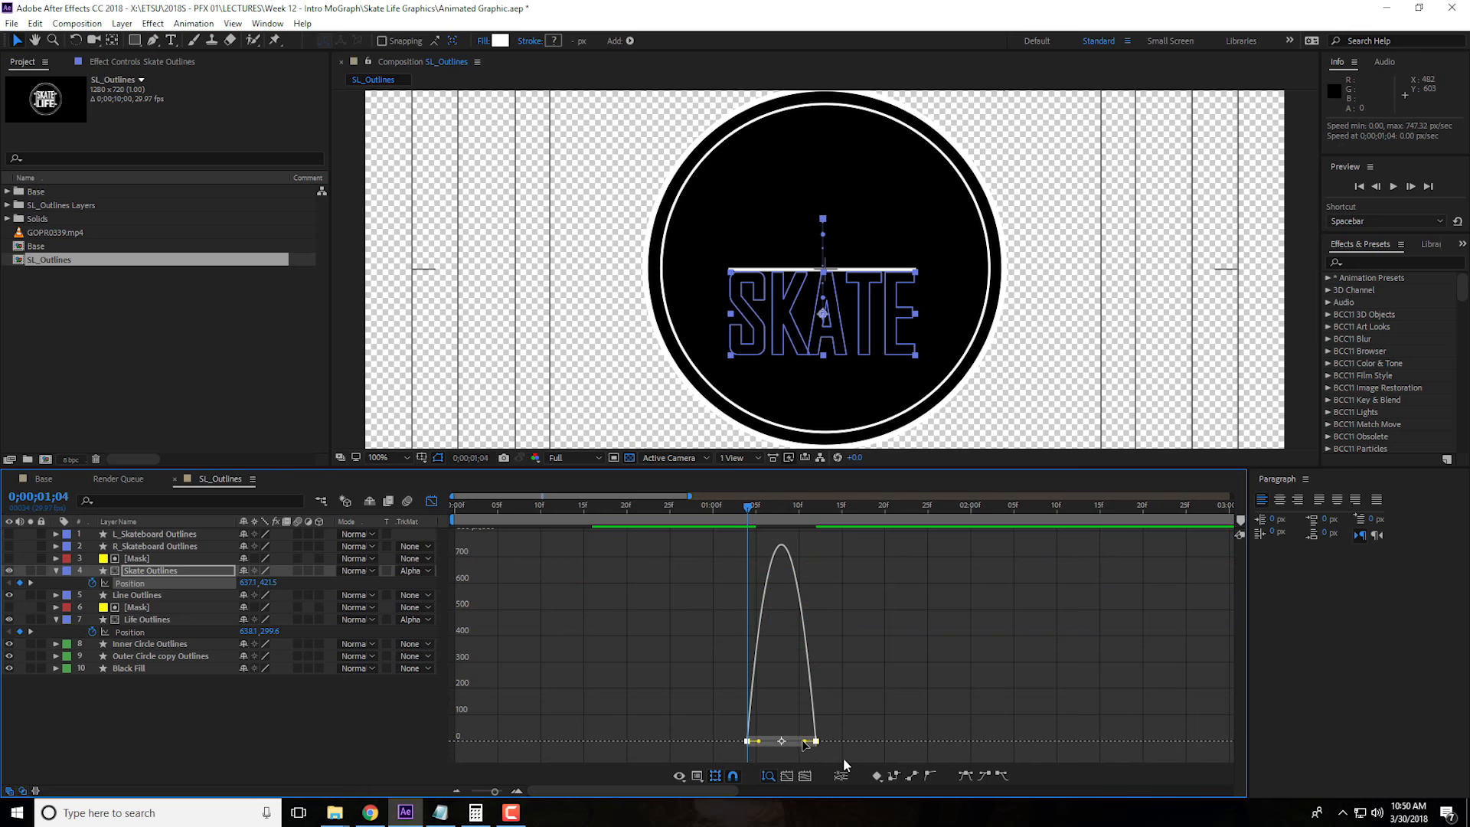
{"action": "left_click_drag", "start_coordinate": [804, 743], "coordinate": [781, 745]}
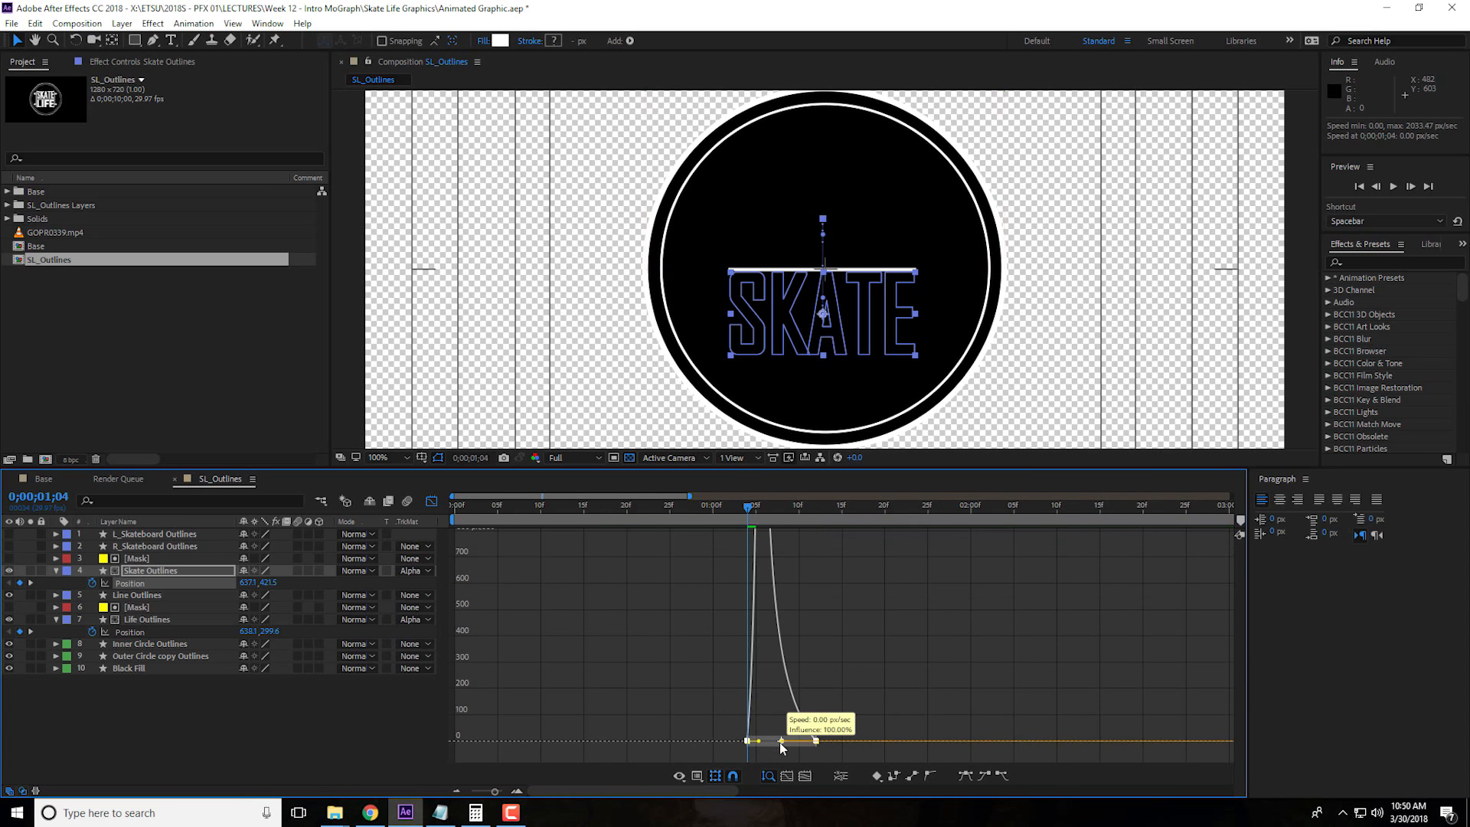
{"action": "left_click", "coordinate": [432, 503]}
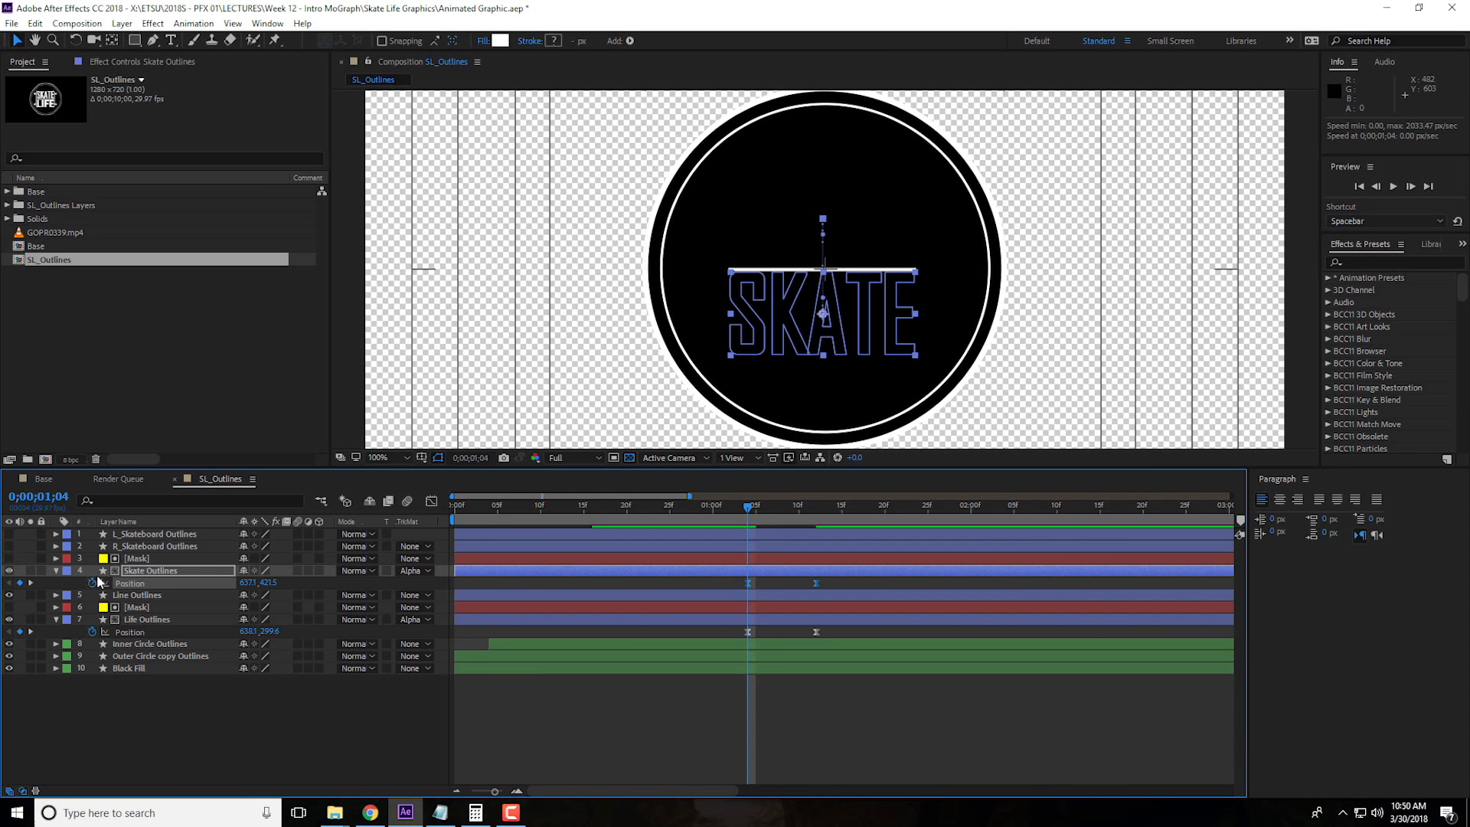
Collapse the Skate Outlines and Life Outlines properties and scrub through the text reveal to 0;00;01;13
{"action": "left_click", "coordinate": [56, 571]}
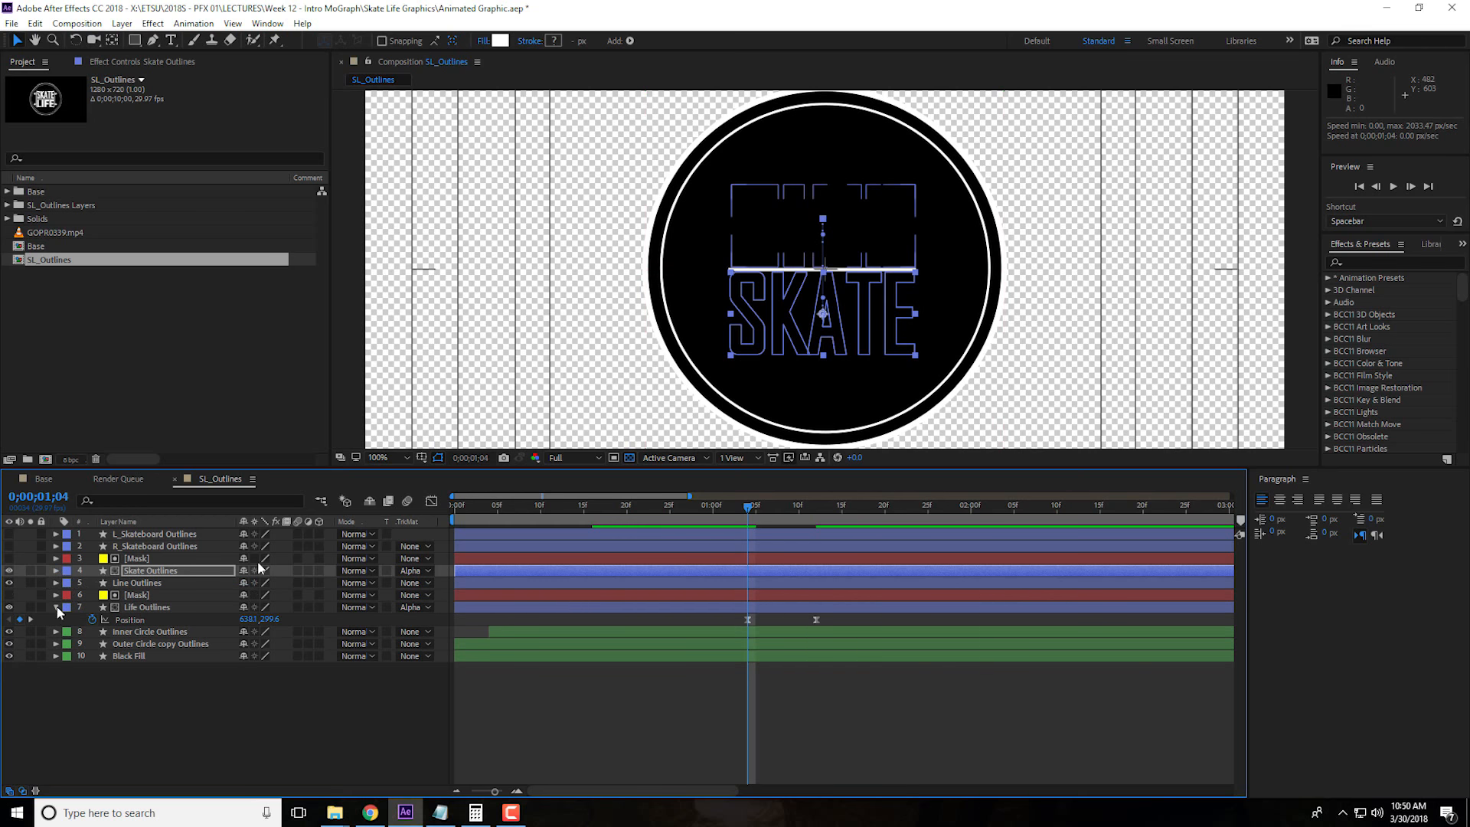
{"action": "left_click", "coordinate": [56, 608]}
{"action": "left_click_drag", "start_coordinate": [681, 507], "coordinate": [826, 522]}
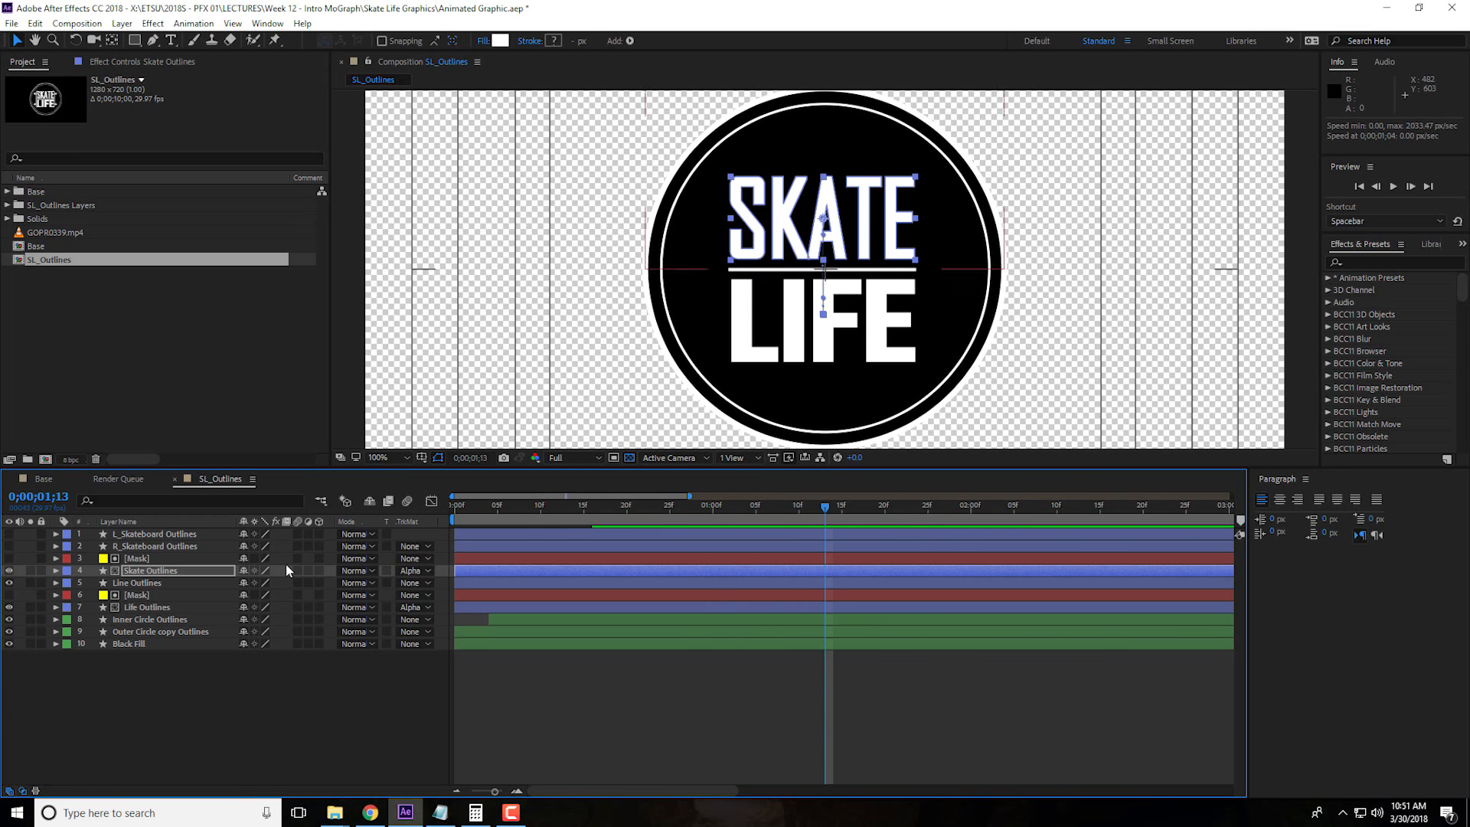
Set the label colour of both Mask layers, Skate Outlines and Life Outlines to Green
{"action": "left_click", "coordinate": [166, 560]}
{"action": "left_click", "coordinate": [171, 573]}
{"action": "left_click", "coordinate": [183, 570]}
{"action": "left_click", "coordinate": [186, 560], "text": "shift"}
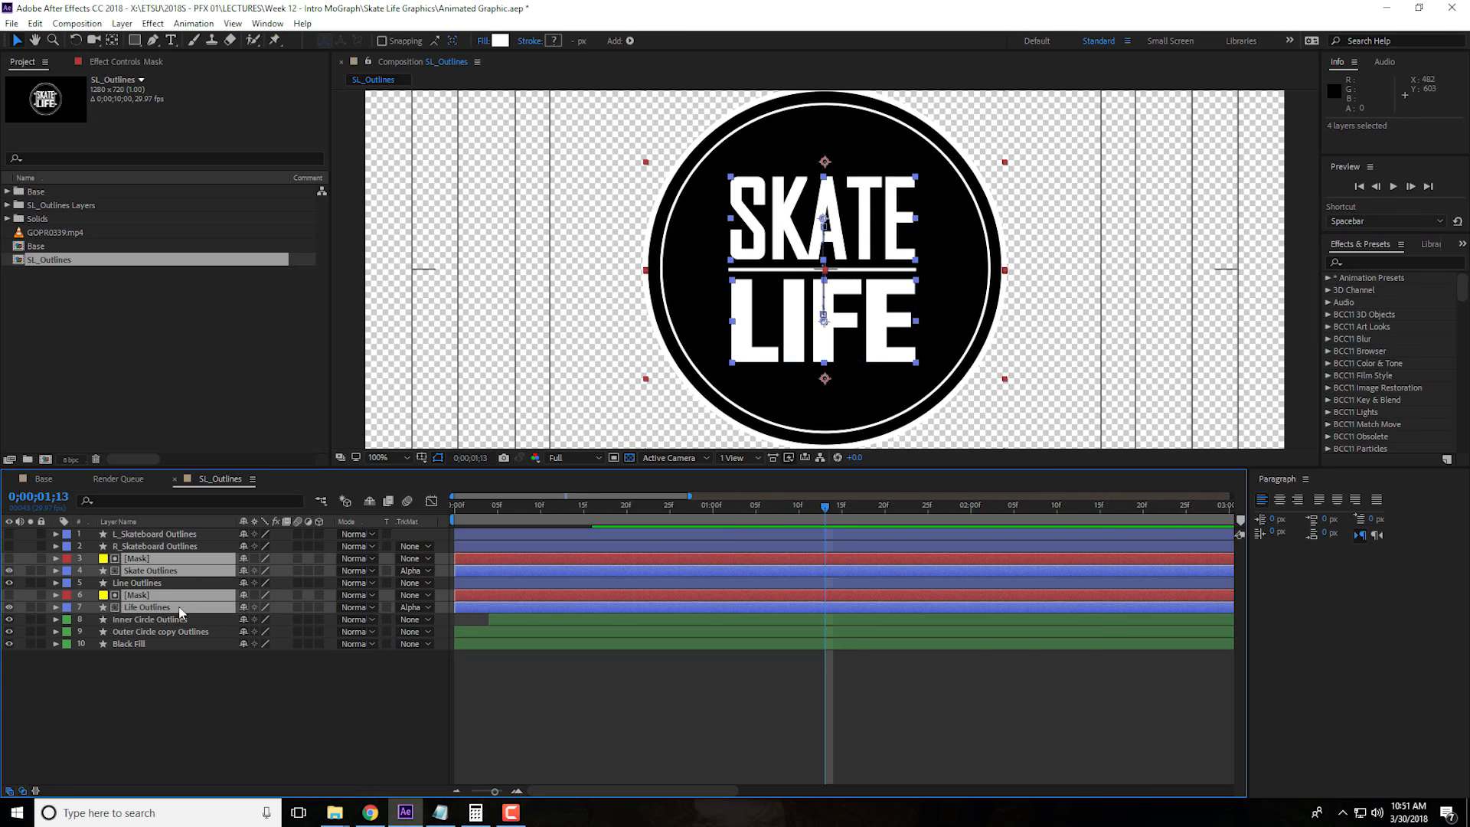
{"action": "left_click", "coordinate": [68, 596]}
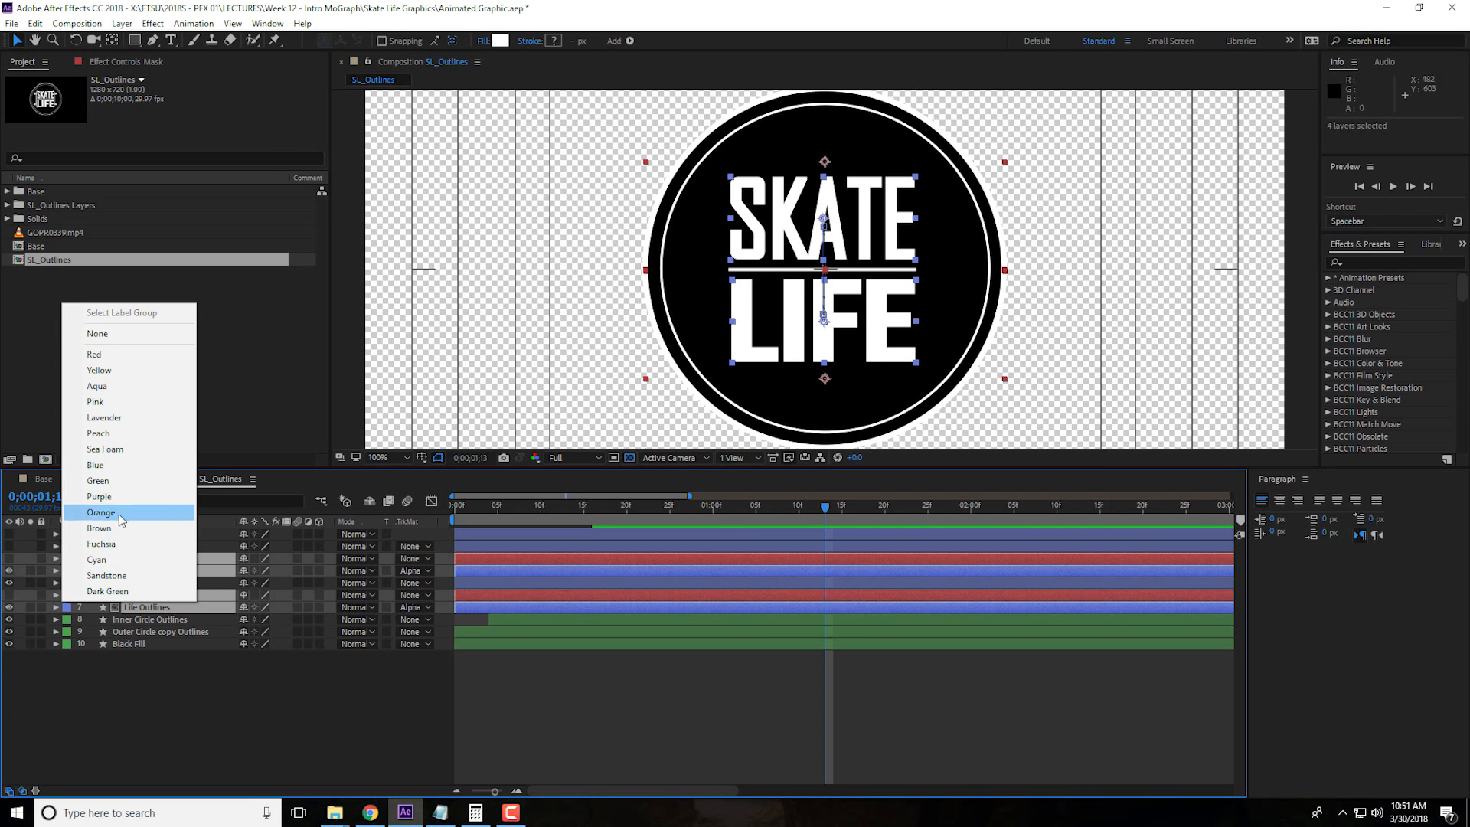
{"action": "left_click", "coordinate": [123, 482]}
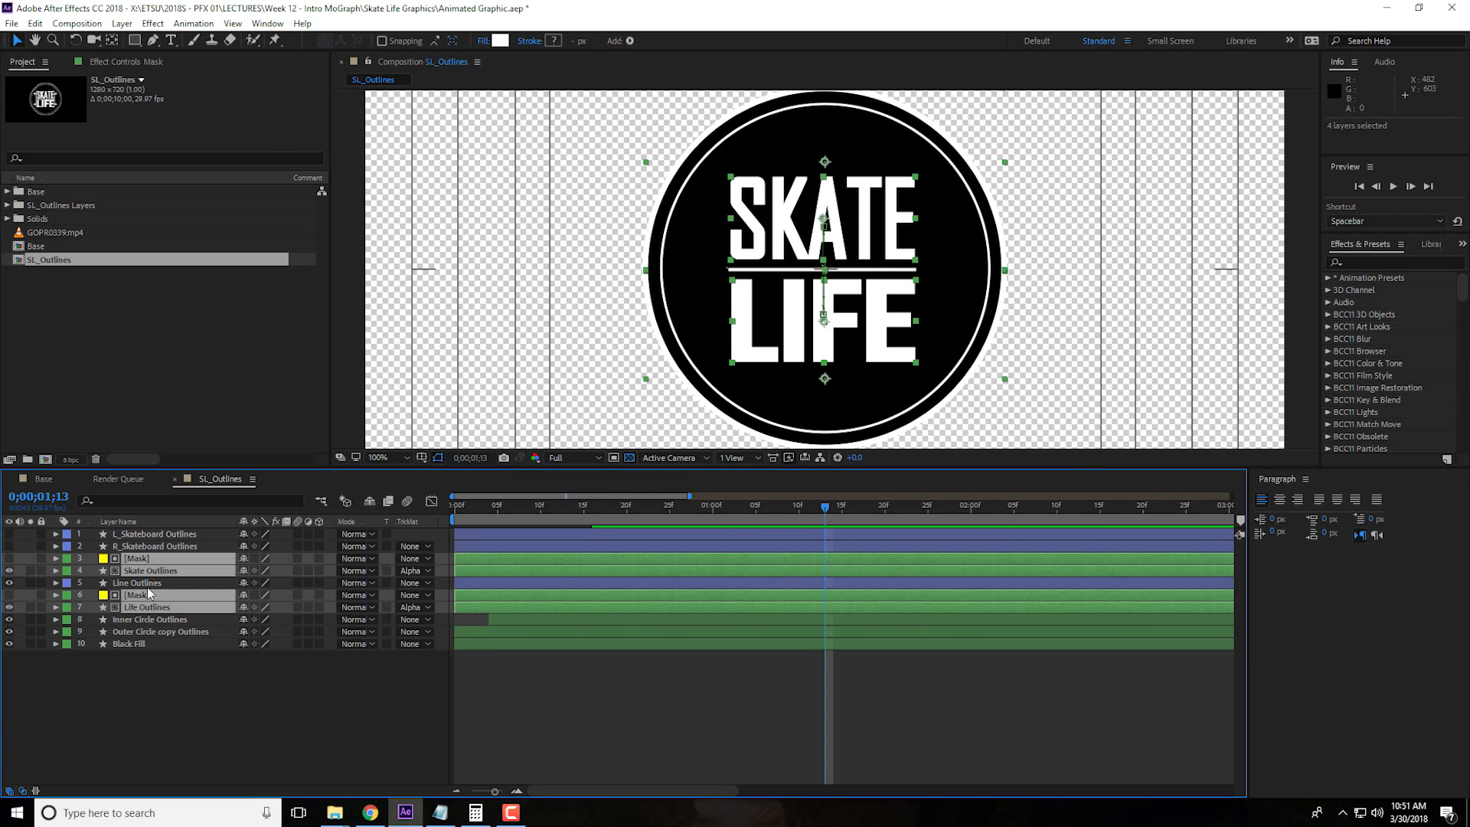
Expand Line Outlines' transform properties and add a Scale keyframe at 0;00;01;12
{"action": "left_click", "coordinate": [156, 585]}
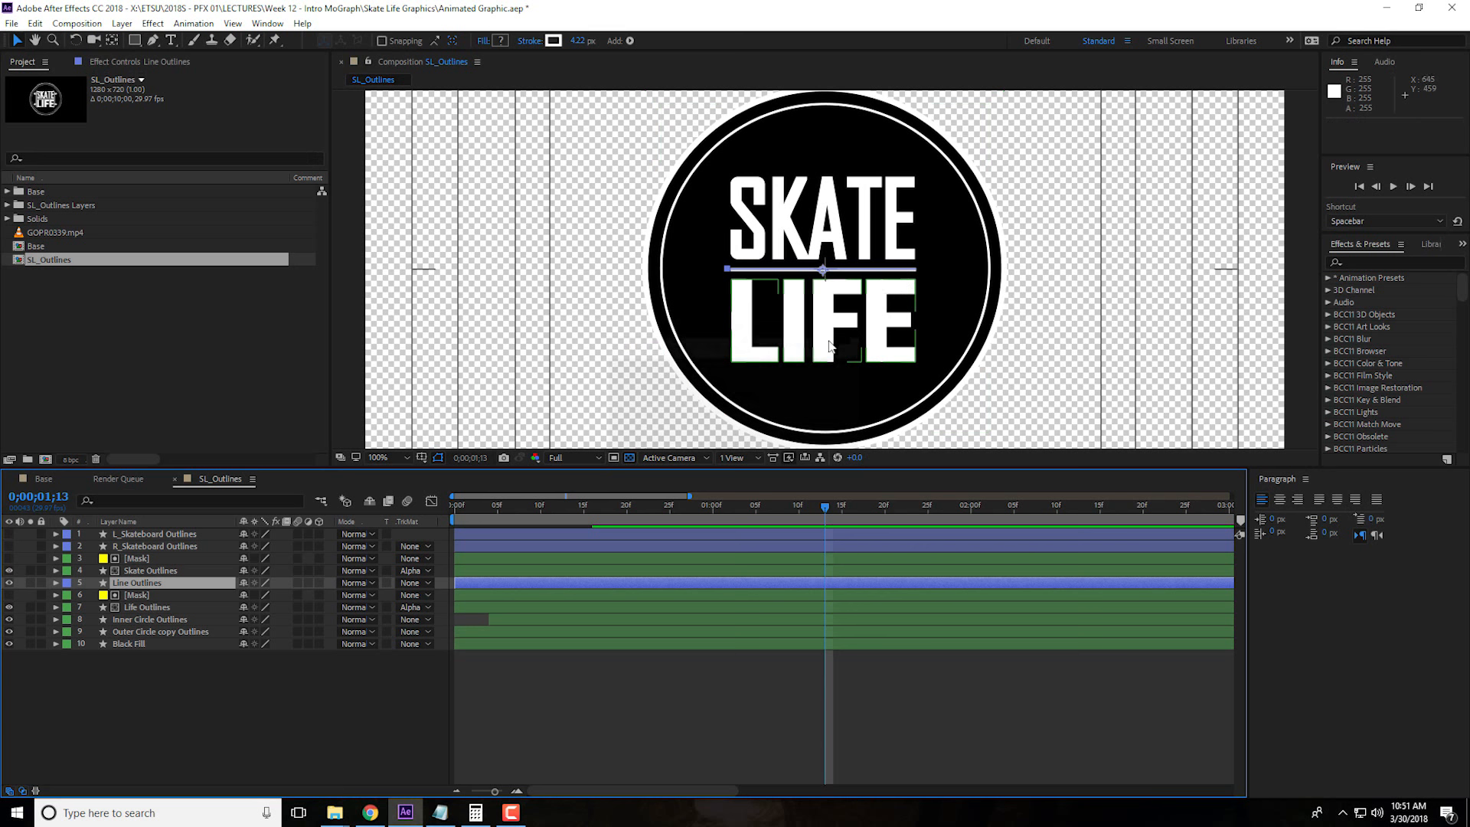
{"action": "left_click_drag", "start_coordinate": [724, 512], "coordinate": [714, 512]}
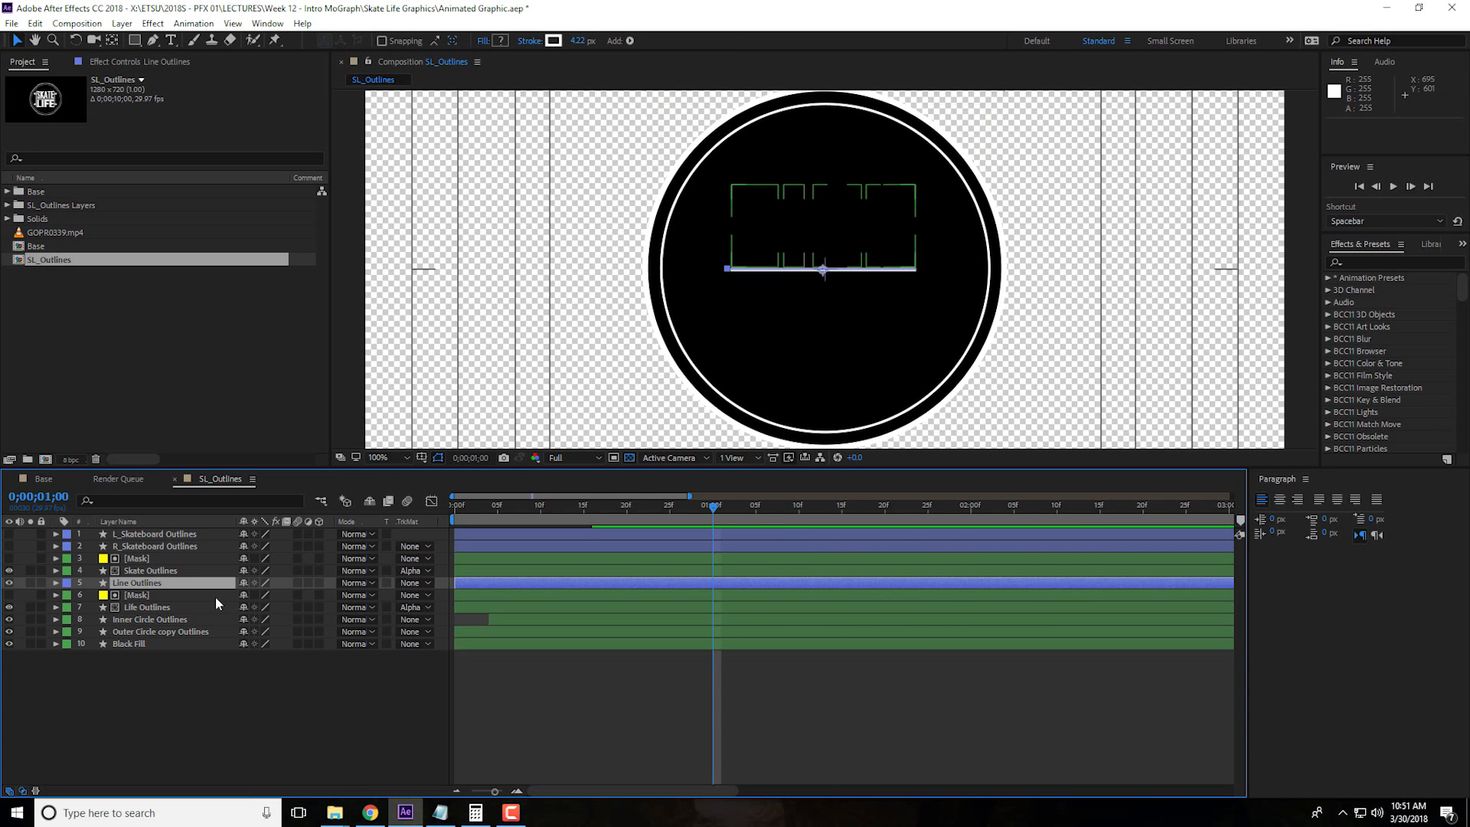
{"action": "left_click", "coordinate": [56, 582]}
{"action": "left_click", "coordinate": [57, 583]}
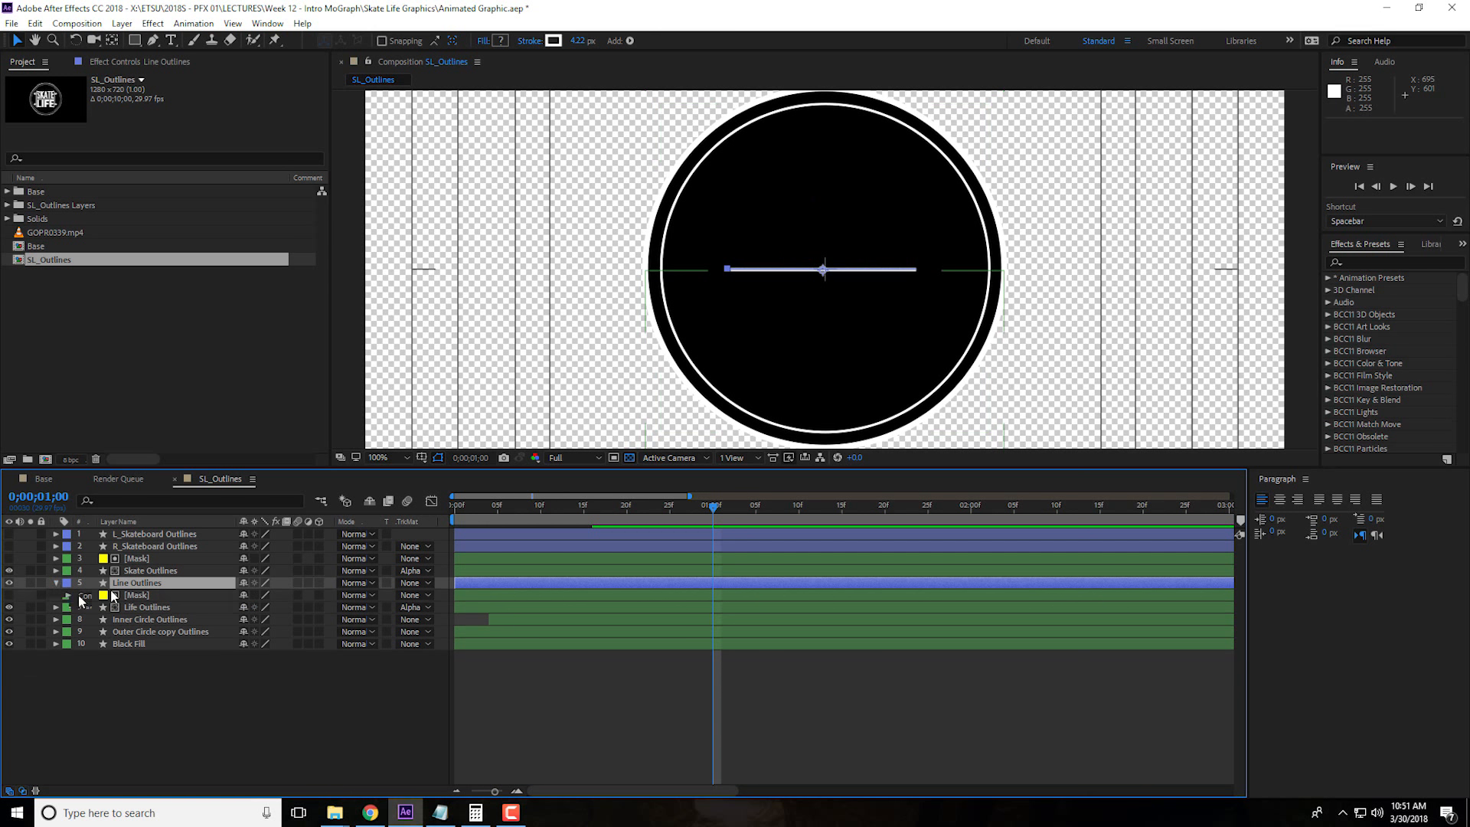
{"action": "left_click", "coordinate": [69, 608]}
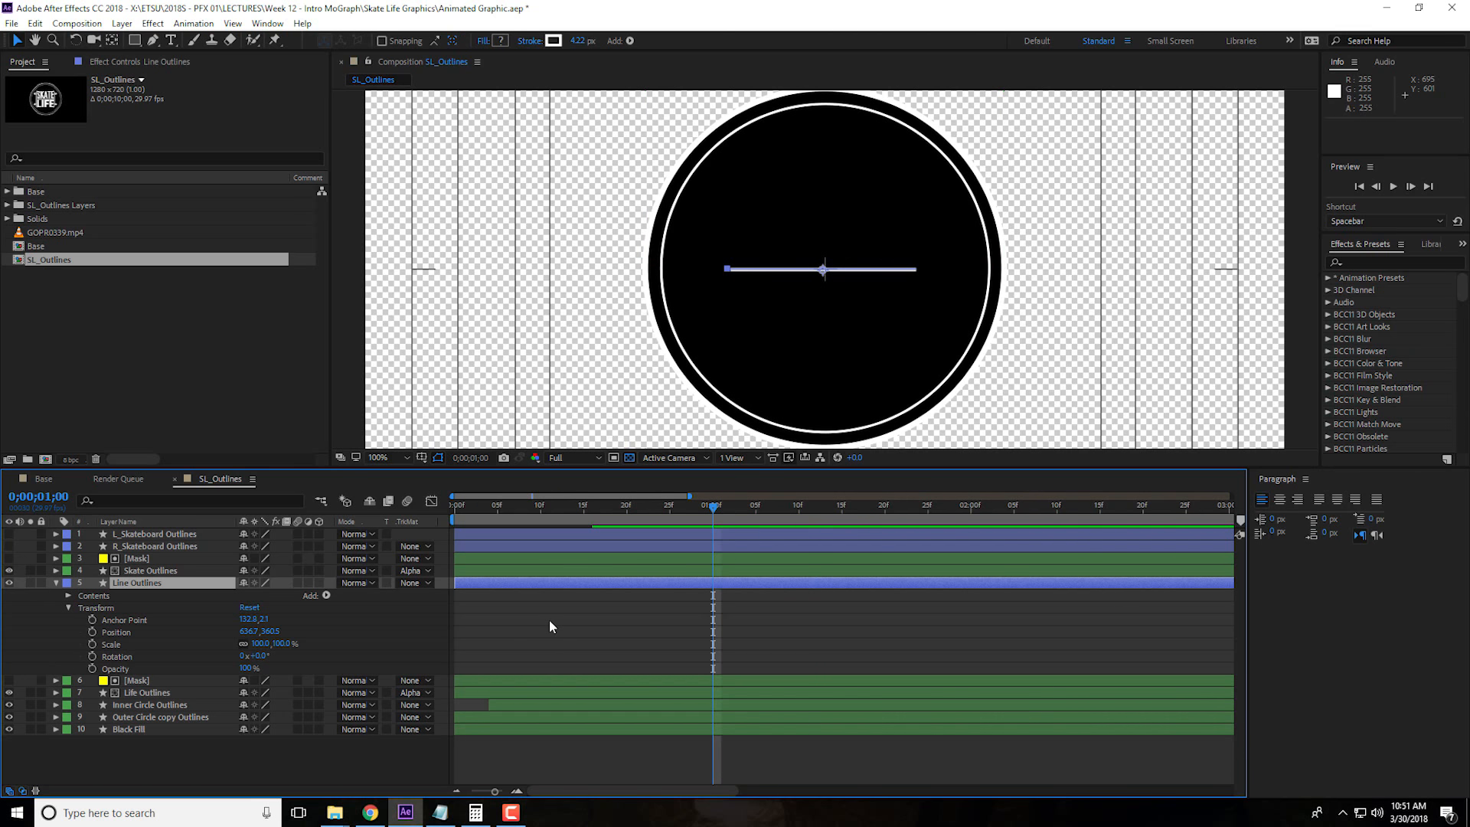
{"action": "left_click", "coordinate": [816, 508]}
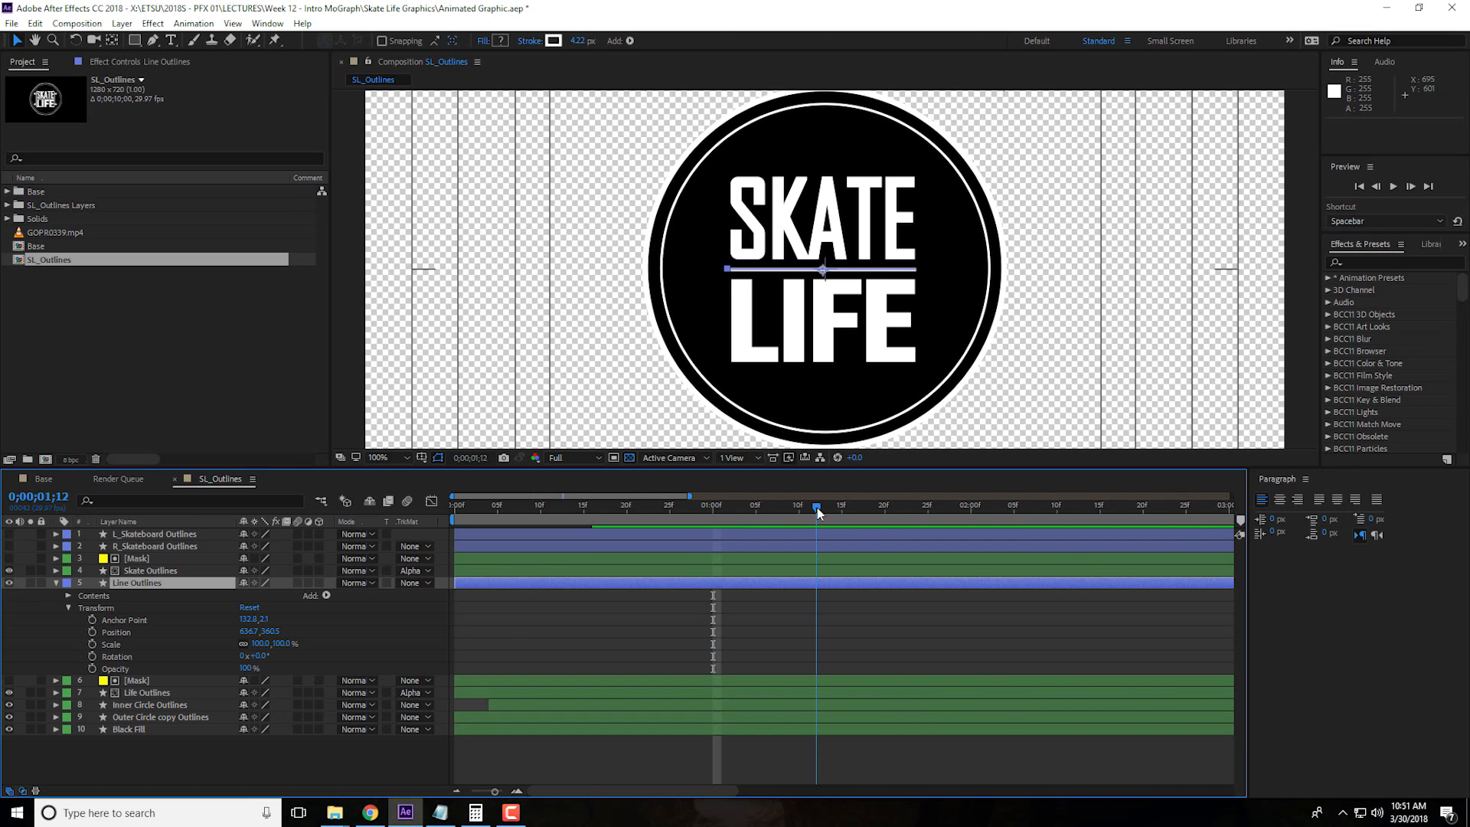
{"action": "left_click", "coordinate": [92, 643]}
Unlink Line Outlines' Scale dimensions and keyframe a reduced horizontal scale at 0;00;01;00 so the line grows outward
{"action": "left_click_drag", "start_coordinate": [821, 507], "coordinate": [713, 519]}
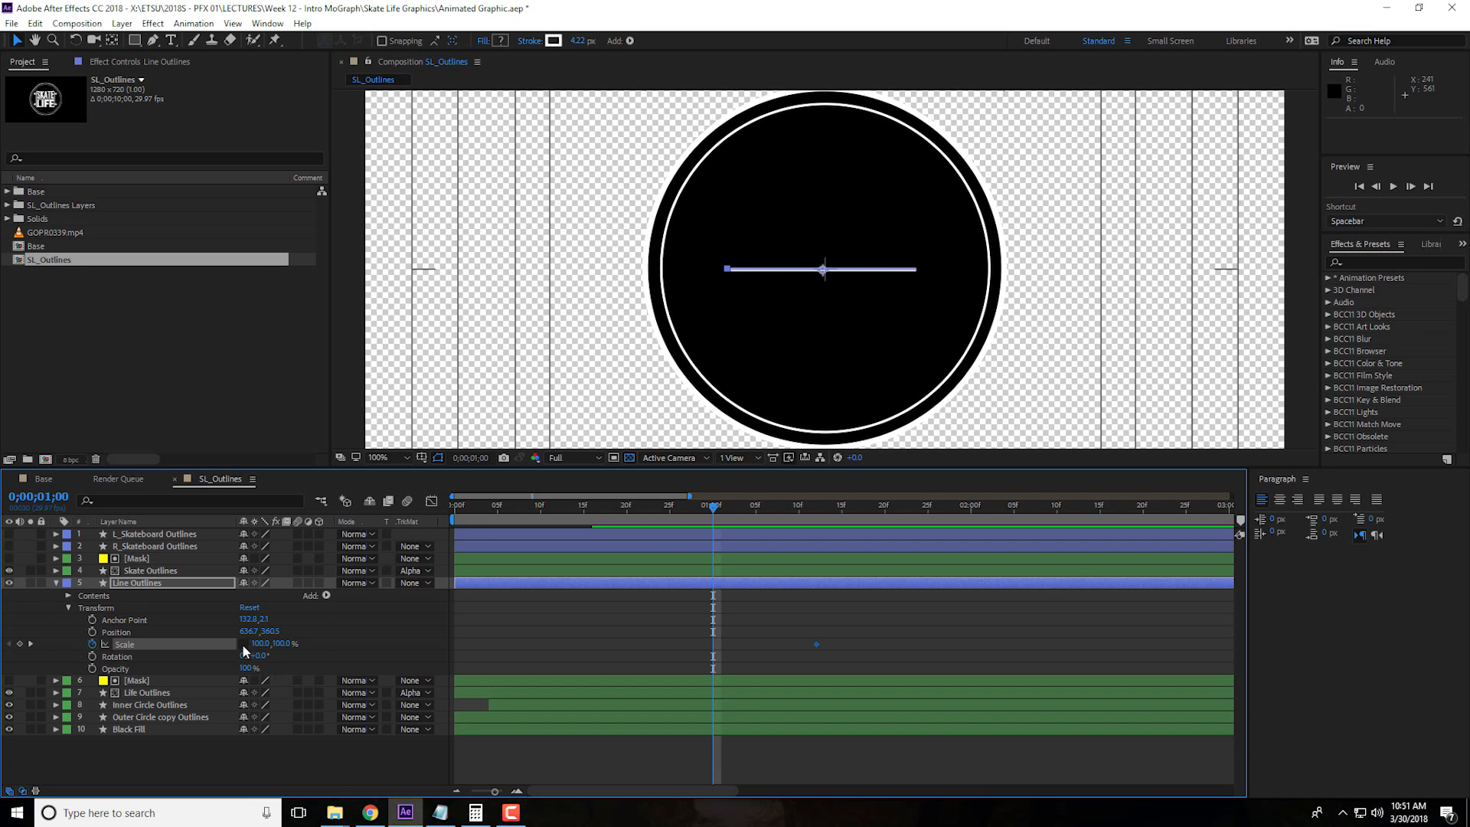
{"action": "key", "text": "Return"}
{"action": "left_click_drag", "start_coordinate": [679, 513], "coordinate": [818, 534]}
Apply Easy Ease to both Scale keyframes of Line Outlines
{"action": "left_click_drag", "start_coordinate": [700, 637], "coordinate": [836, 651]}
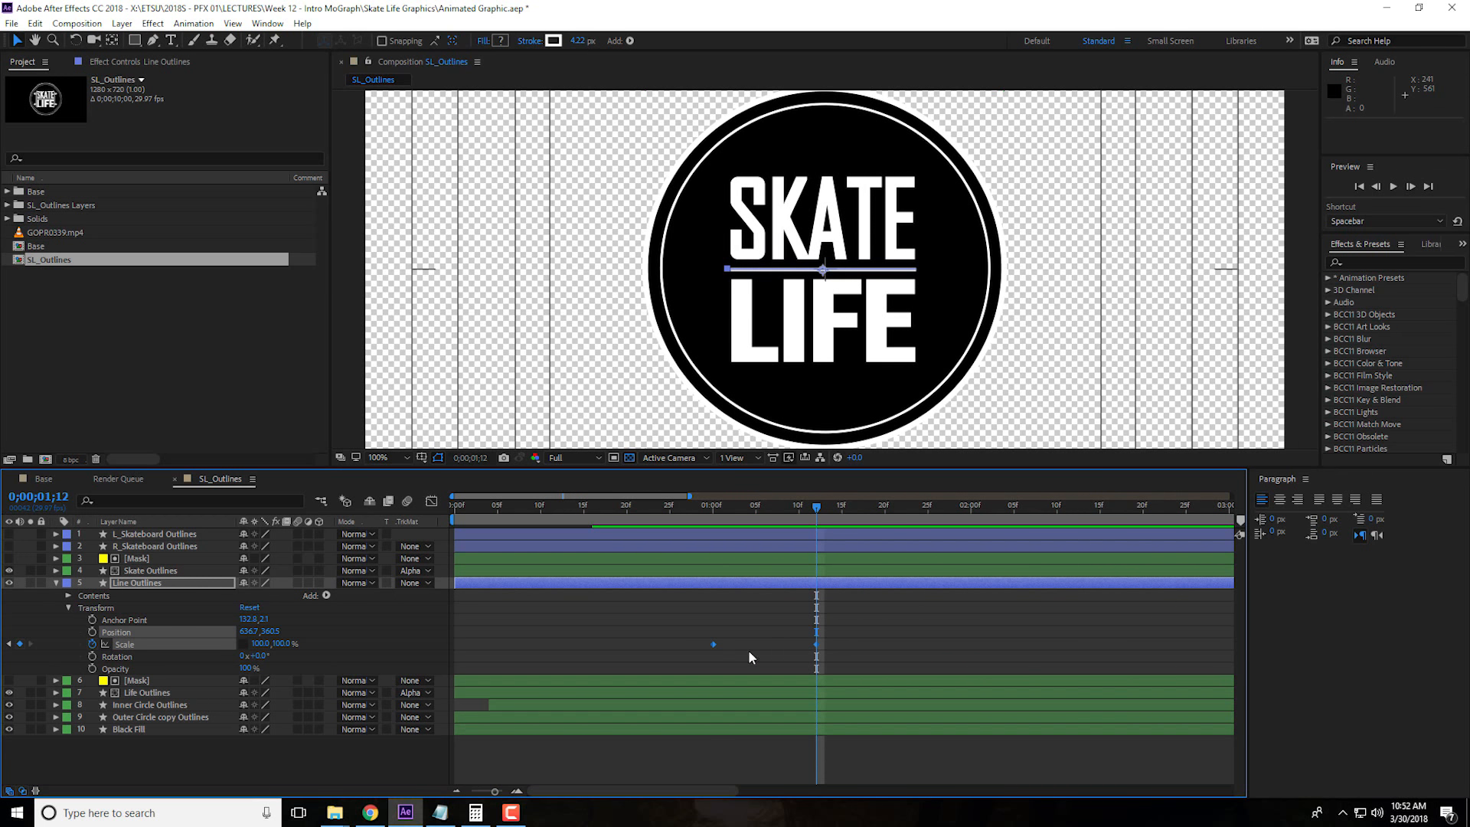
{"action": "right_click", "coordinate": [713, 649]}
{"action": "mouse_move", "coordinate": [863, 636]}
{"action": "left_click", "coordinate": [915, 680]}
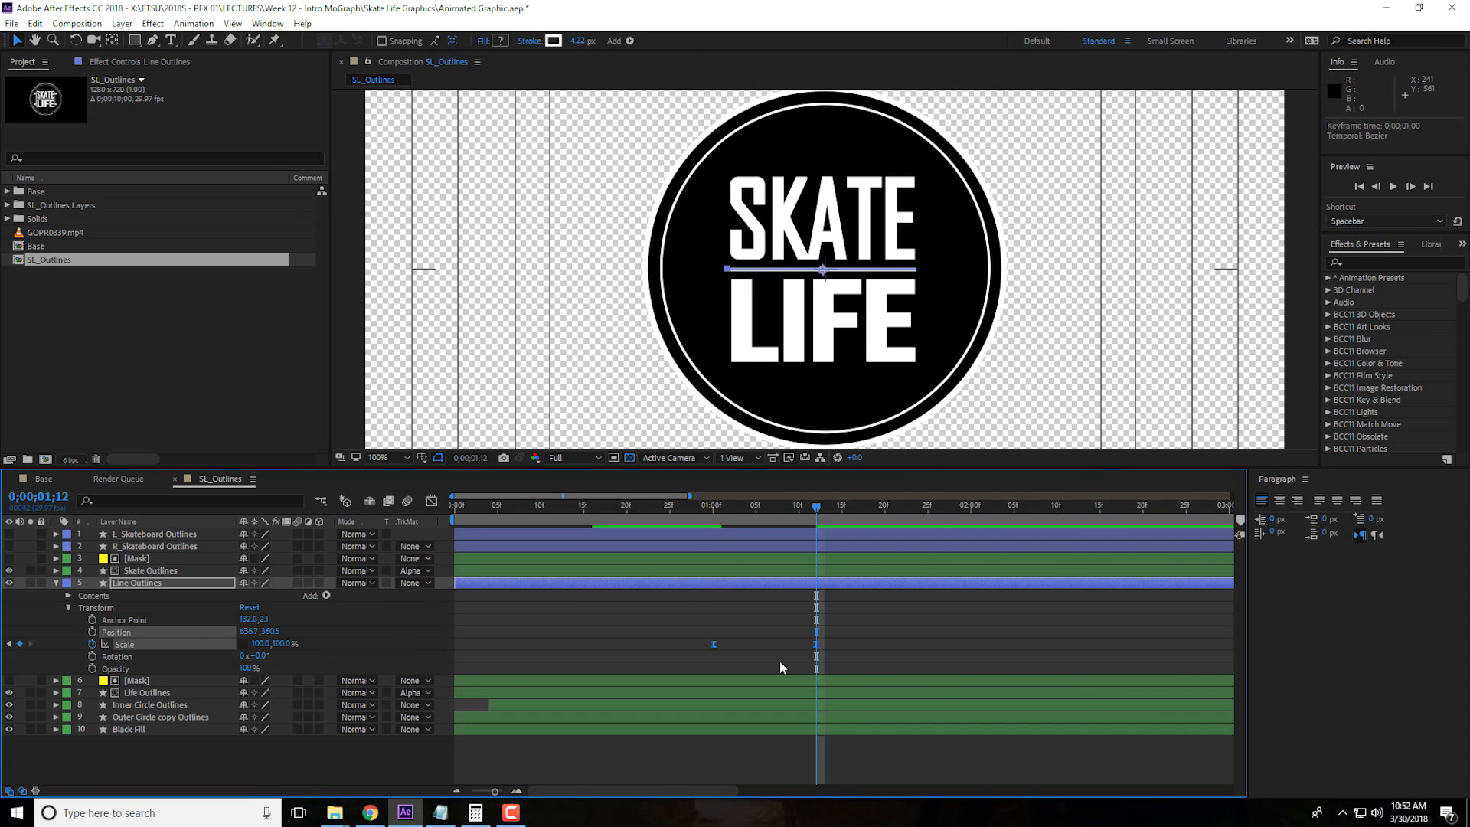
Reshape Line Outlines' Scale speed curve to peak early and ease out slowly, and collapse the layer's properties
{"action": "left_click", "coordinate": [432, 502]}
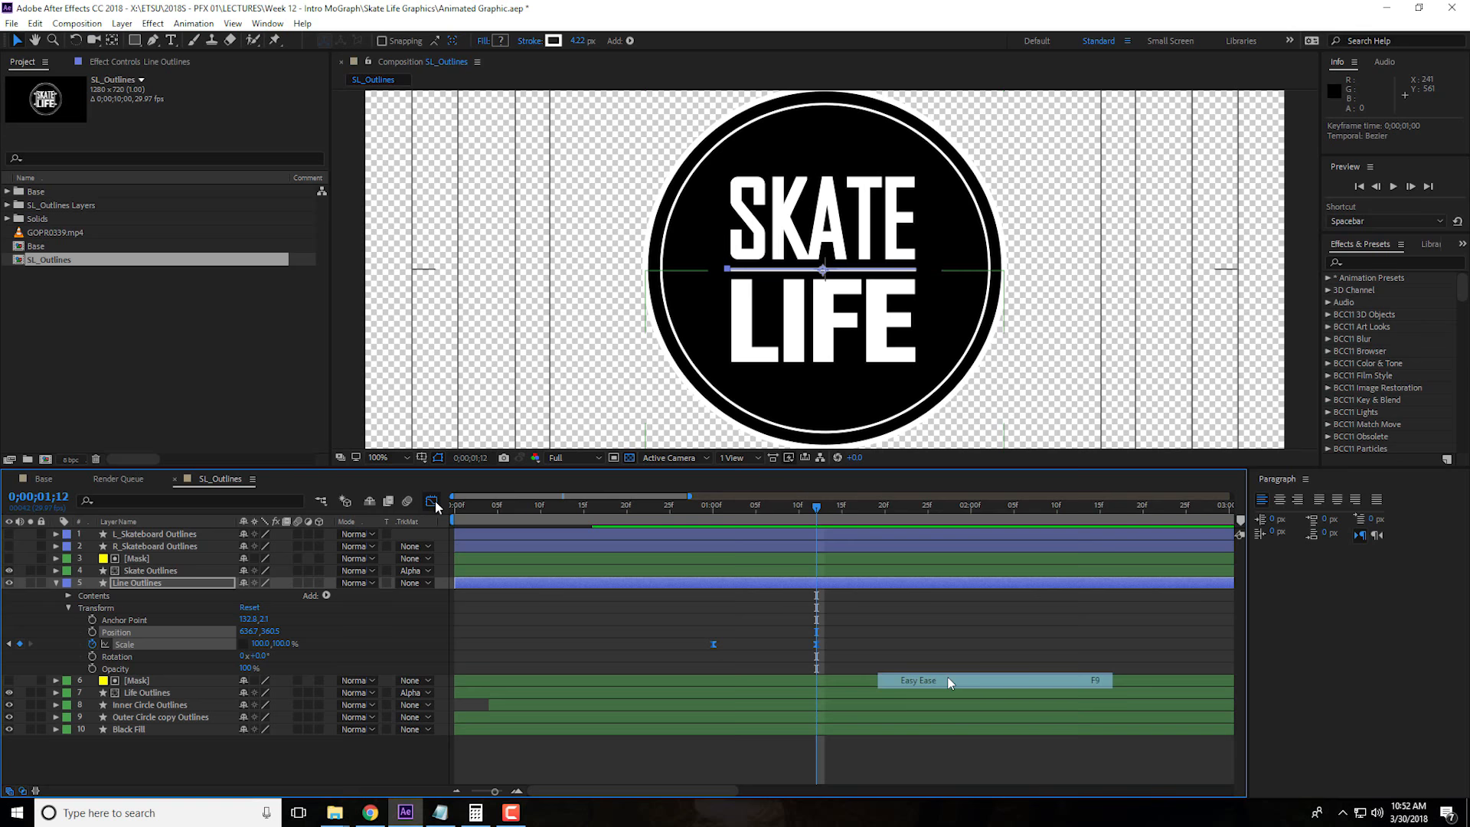
{"action": "left_click_drag", "start_coordinate": [687, 729], "coordinate": [764, 748]}
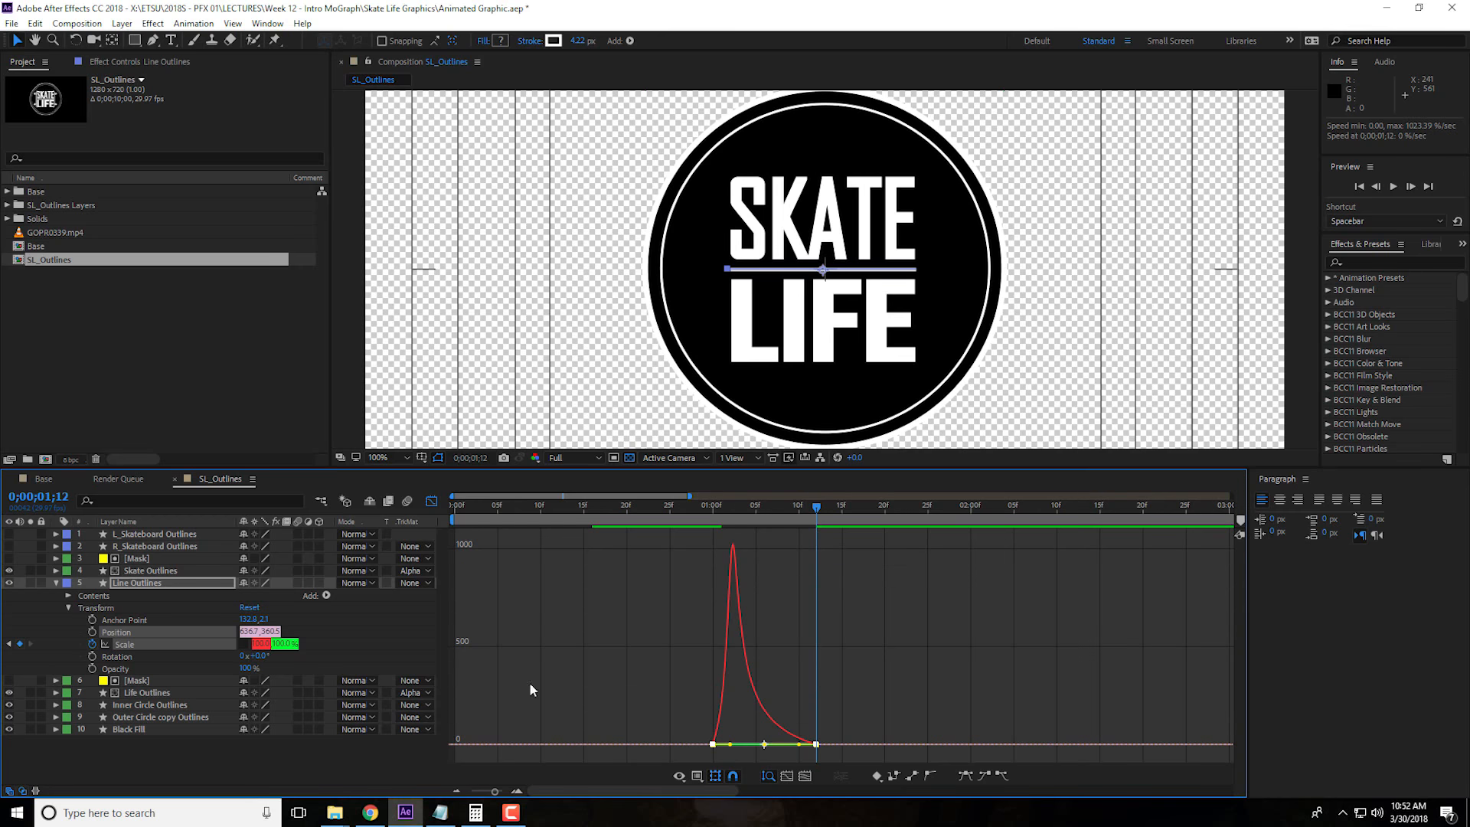
{"action": "left_click", "coordinate": [431, 502]}
{"action": "left_click", "coordinate": [56, 582]}
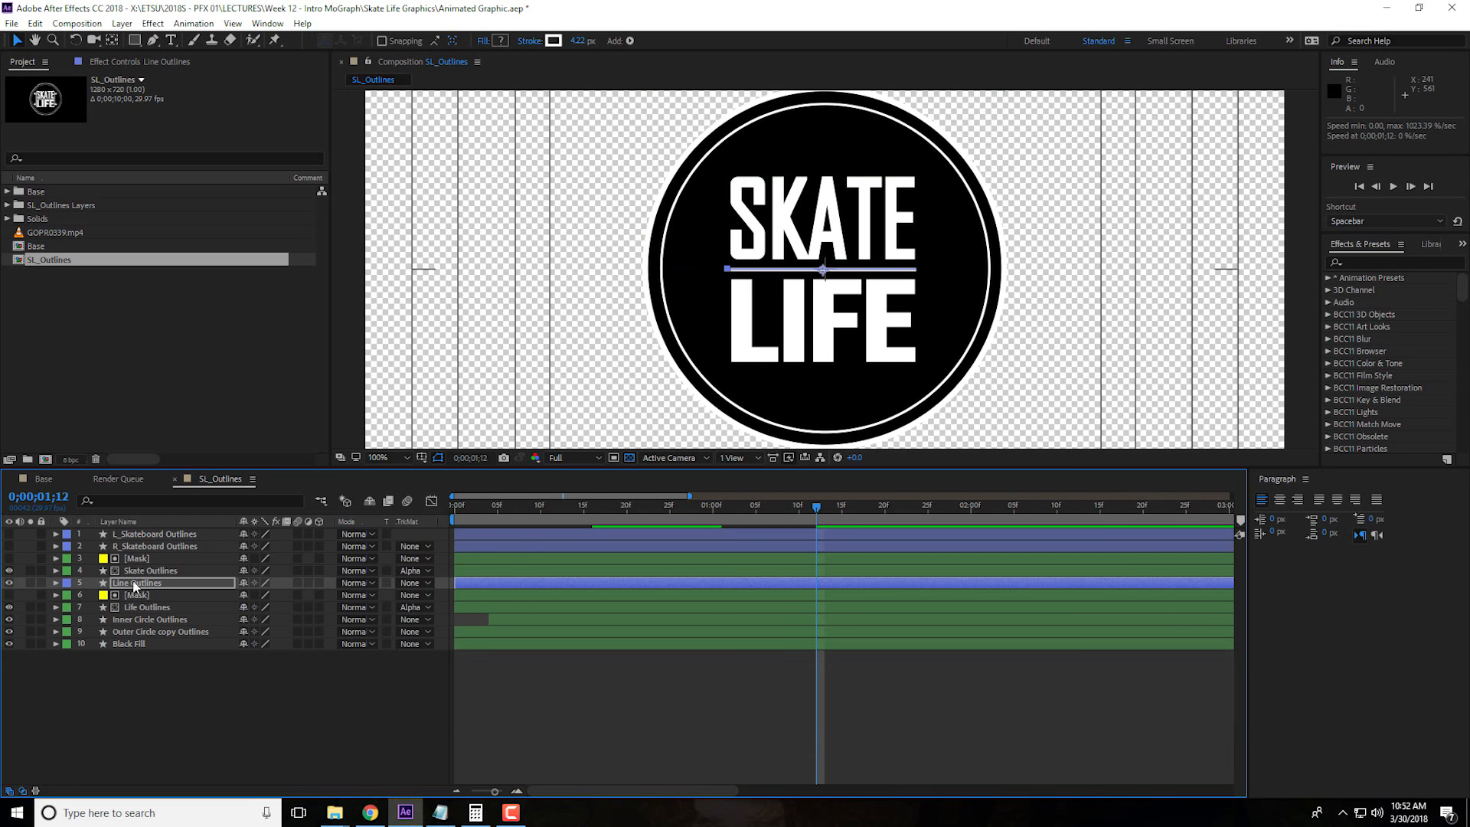
Set the Line Outlines layer's label colour to Green
{"action": "double_click", "coordinate": [134, 586]}
{"action": "left_click", "coordinate": [57, 584]}
{"action": "left_click", "coordinate": [93, 585]}
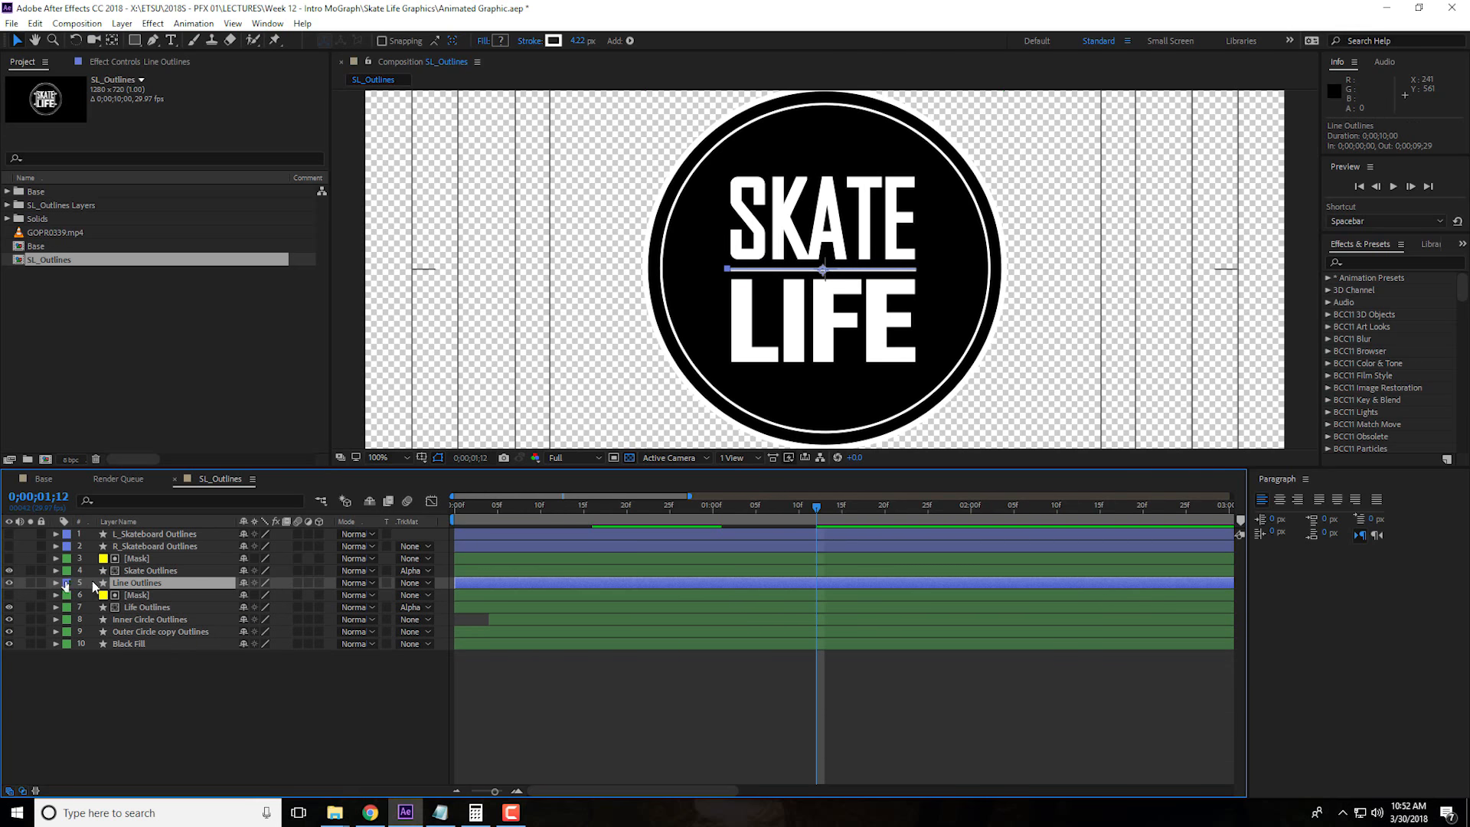
{"action": "left_click", "coordinate": [67, 583]}
{"action": "left_click", "coordinate": [67, 582]}
{"action": "left_click", "coordinate": [67, 583]}
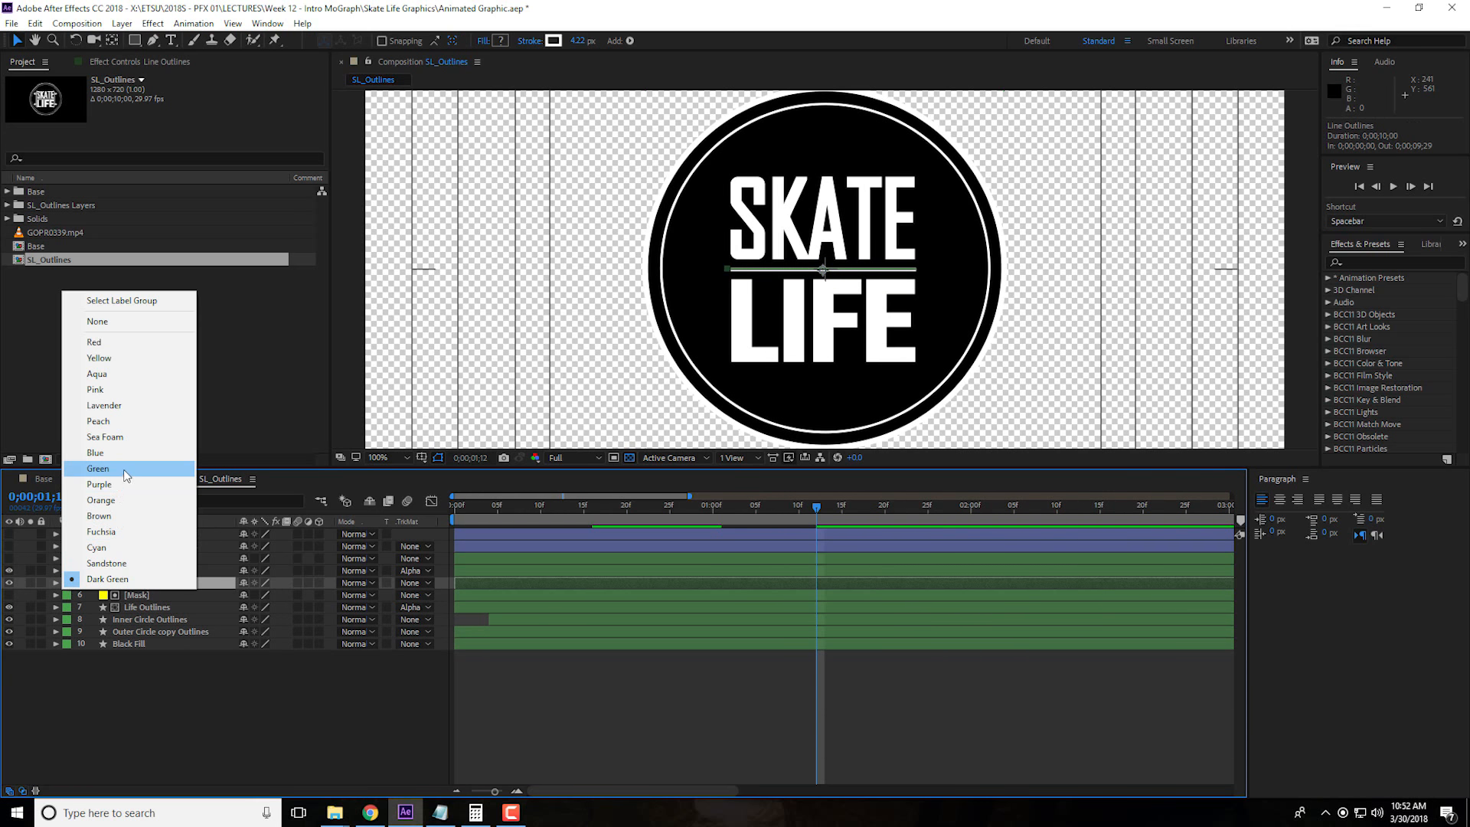
{"action": "left_click", "coordinate": [98, 469]}
Make the L_Skateboard Outlines and R_Skateboard Outlines layers visible
{"action": "left_click", "coordinate": [169, 546]}
{"action": "left_click", "coordinate": [9, 546]}
{"action": "left_click", "coordinate": [9, 534]}
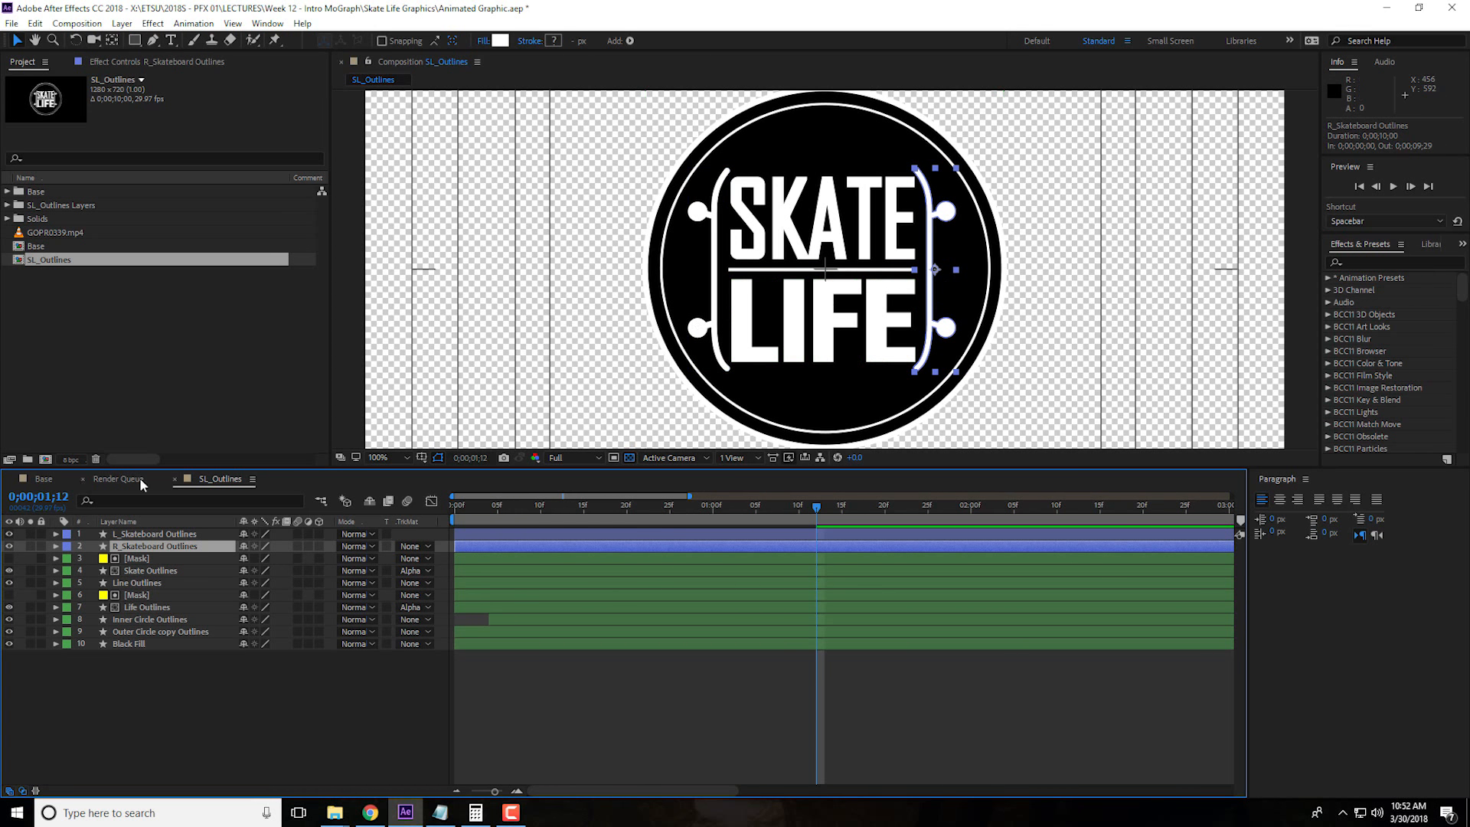
Scrub the finished Base composition to examine the skateboard animation, and return to the SL_Outlines composition
{"action": "left_click", "coordinate": [48, 479]}
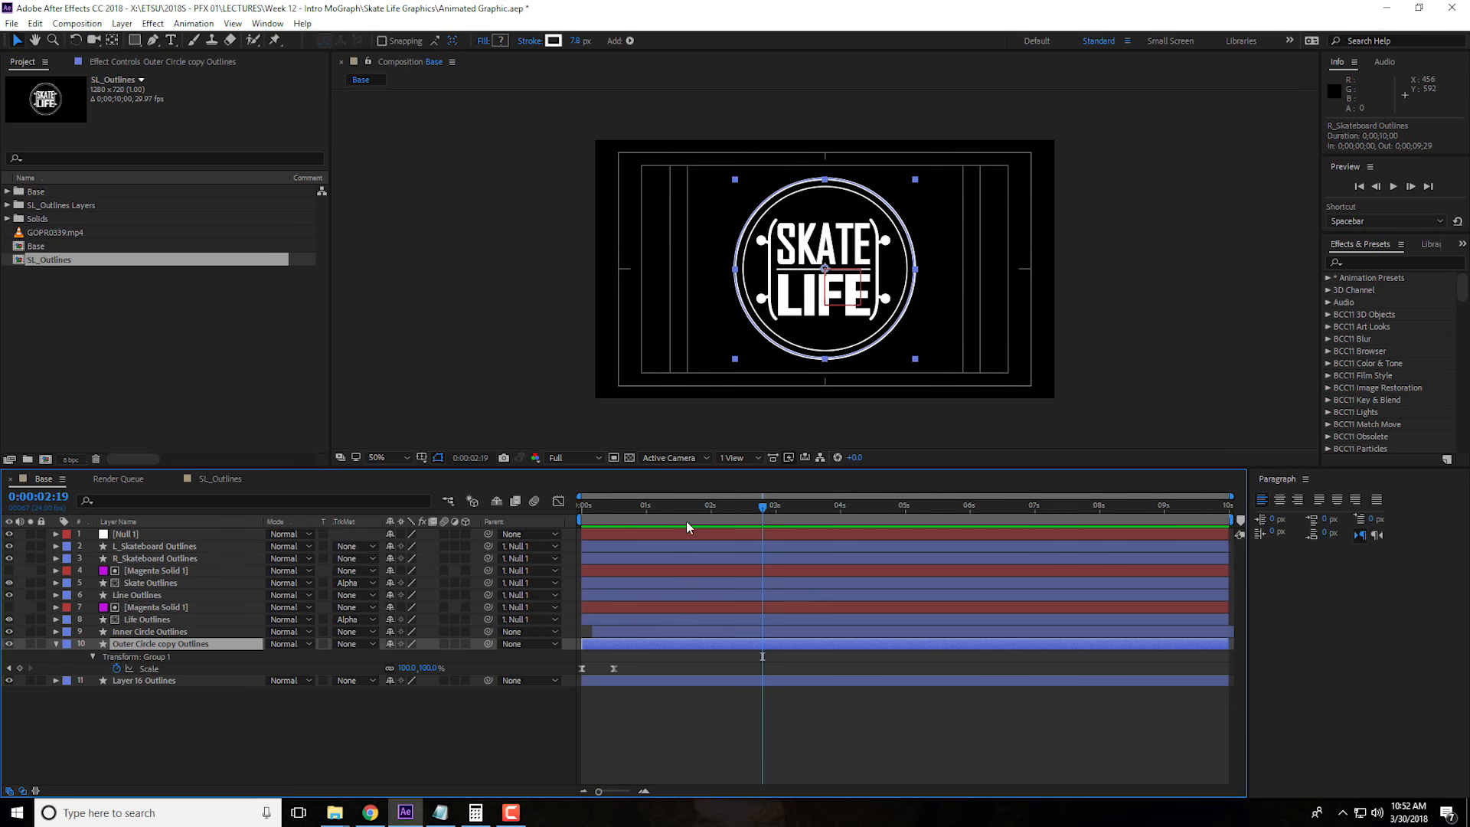
{"action": "left_click_drag", "start_coordinate": [626, 514], "coordinate": [700, 520]}
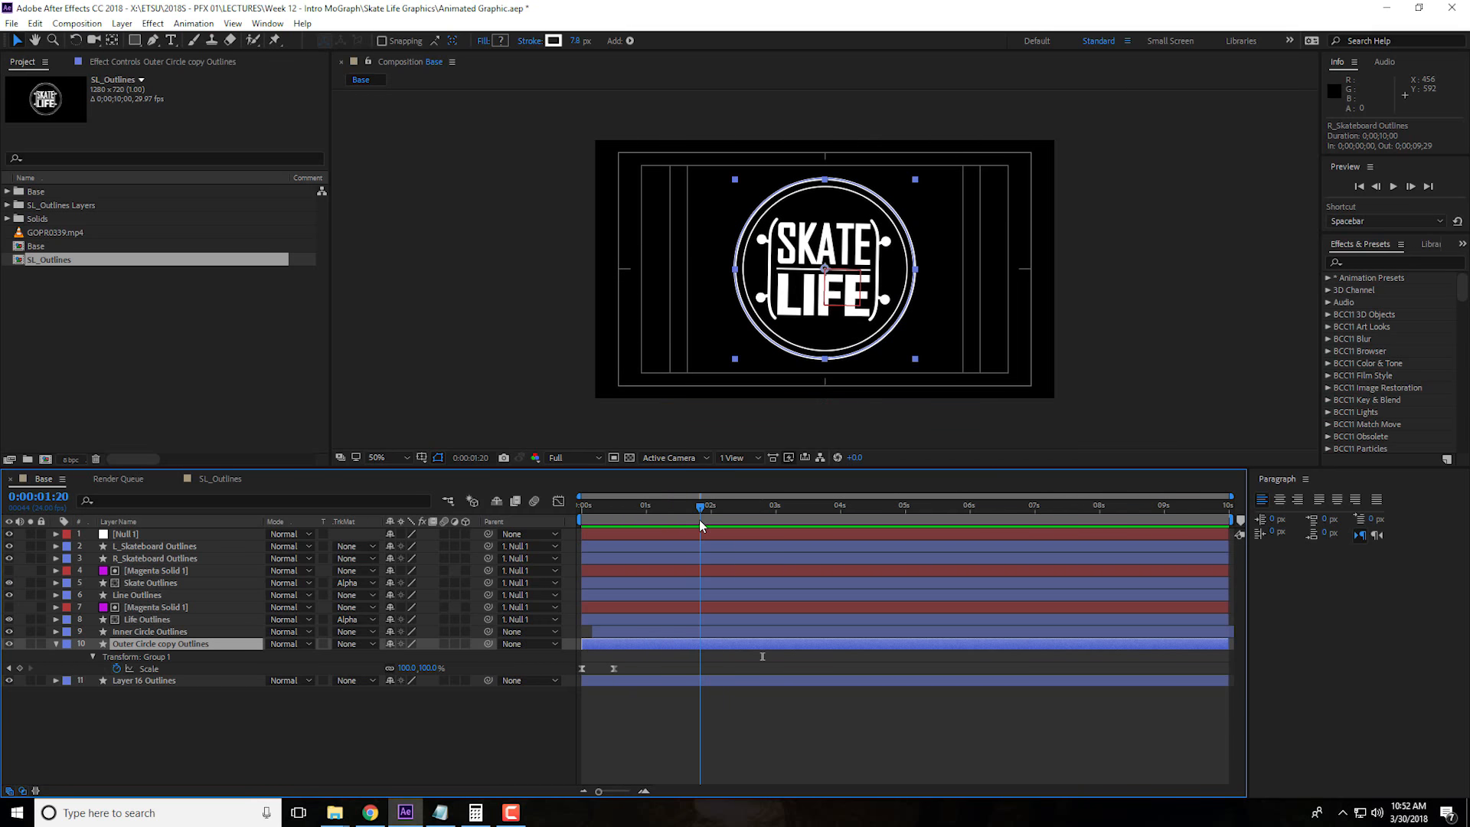
{"action": "left_click", "coordinate": [214, 479]}
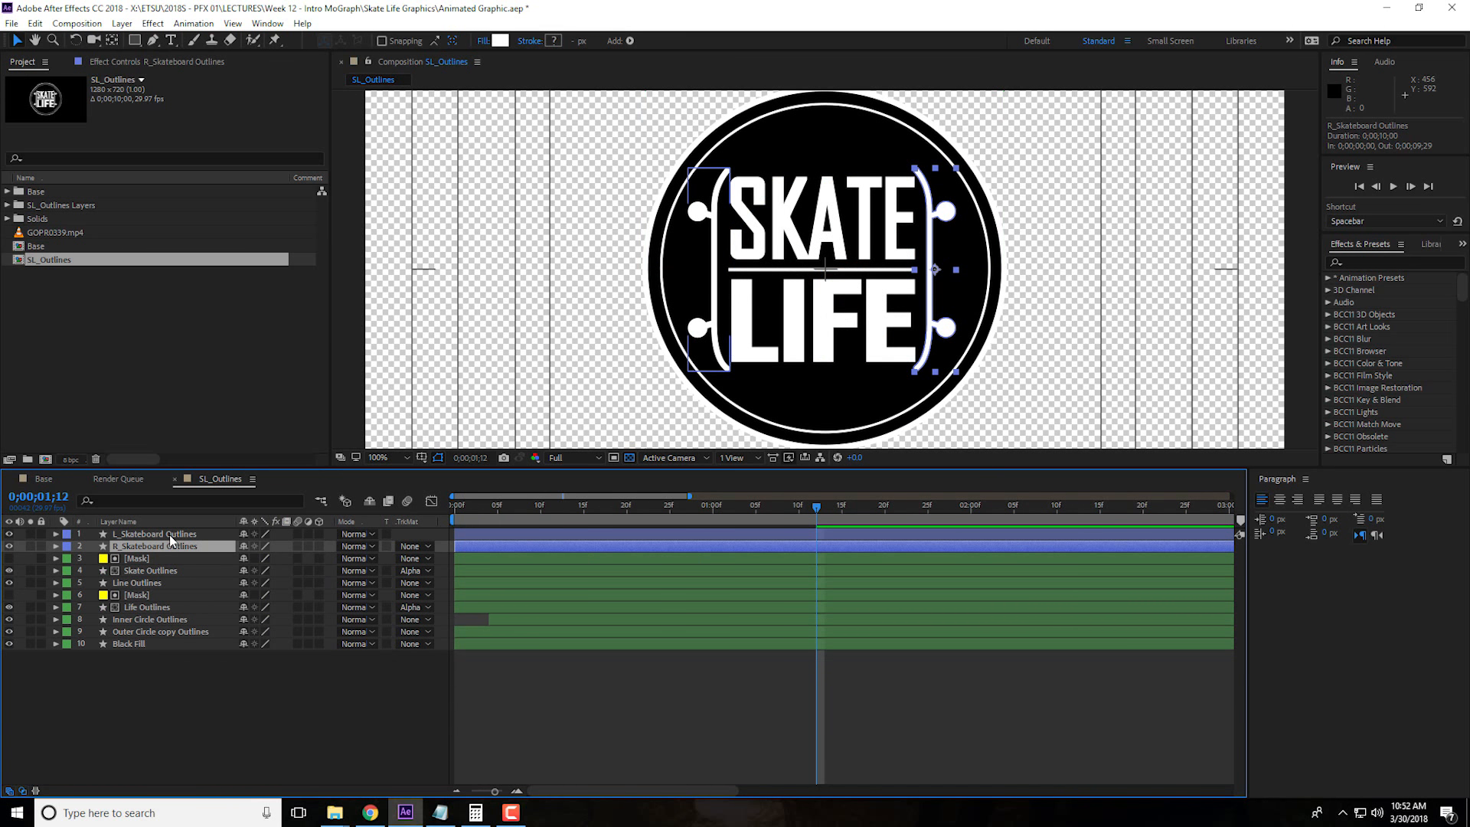
Select the L_Skateboard Outlines and R_Skateboard Outlines layers and expand their Contents down to Group 1
{"action": "left_click", "coordinate": [170, 535], "text": "shift"}
{"action": "left_click", "coordinate": [169, 535], "text": "shift"}
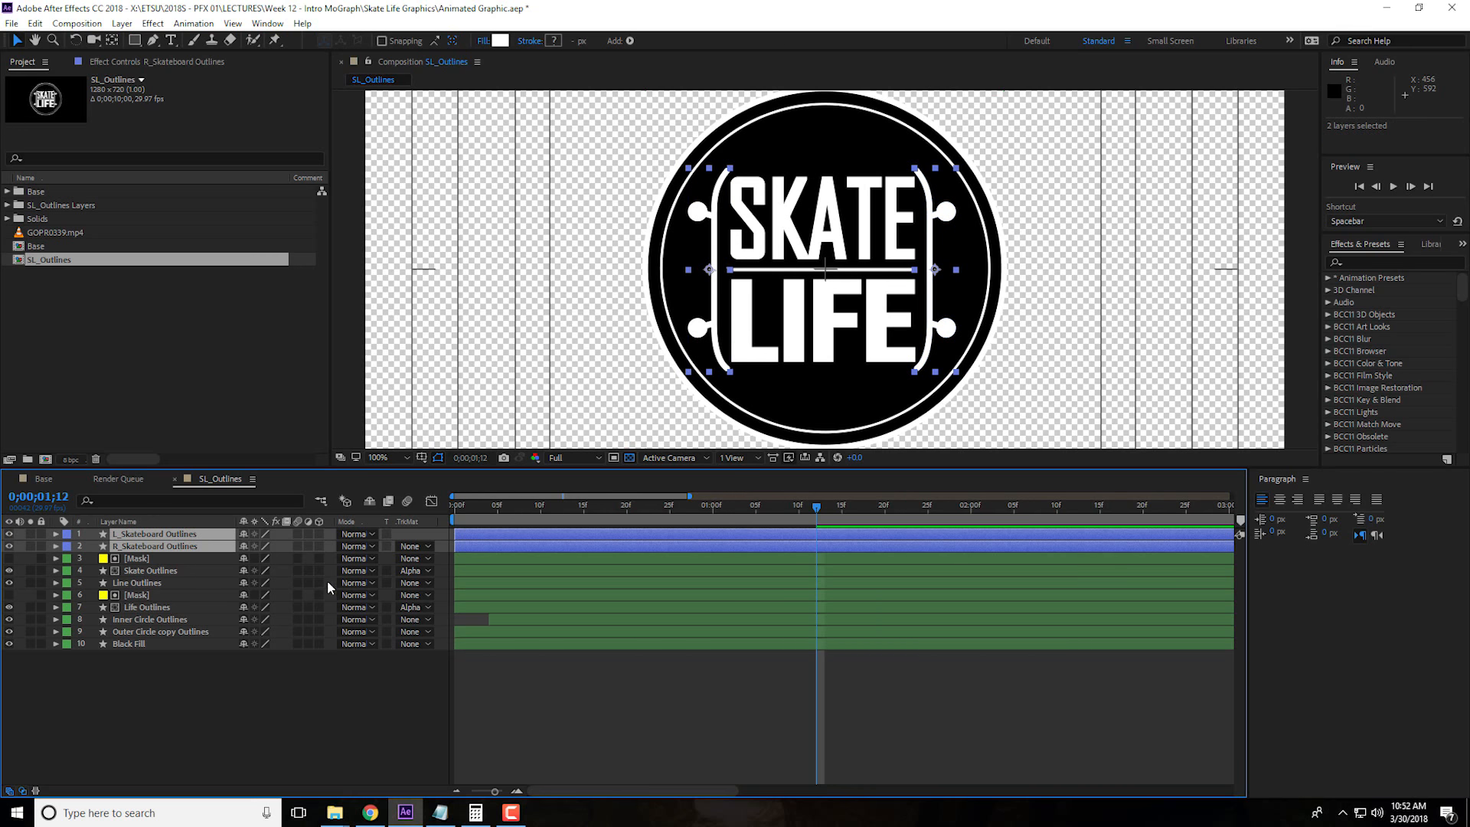
{"action": "left_click", "coordinate": [56, 536]}
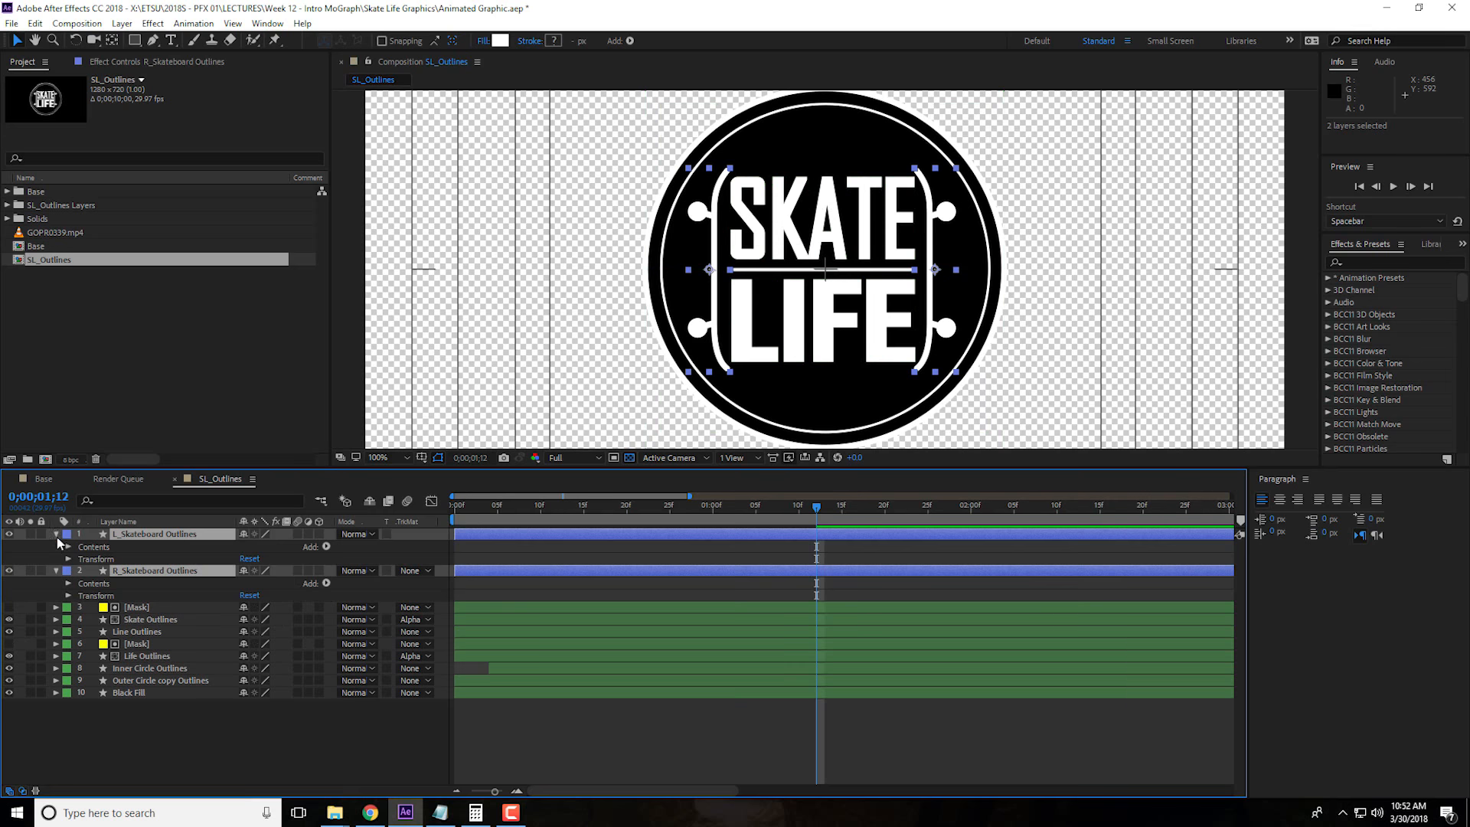
{"action": "left_click", "coordinate": [69, 585]}
{"action": "left_click", "coordinate": [68, 547]}
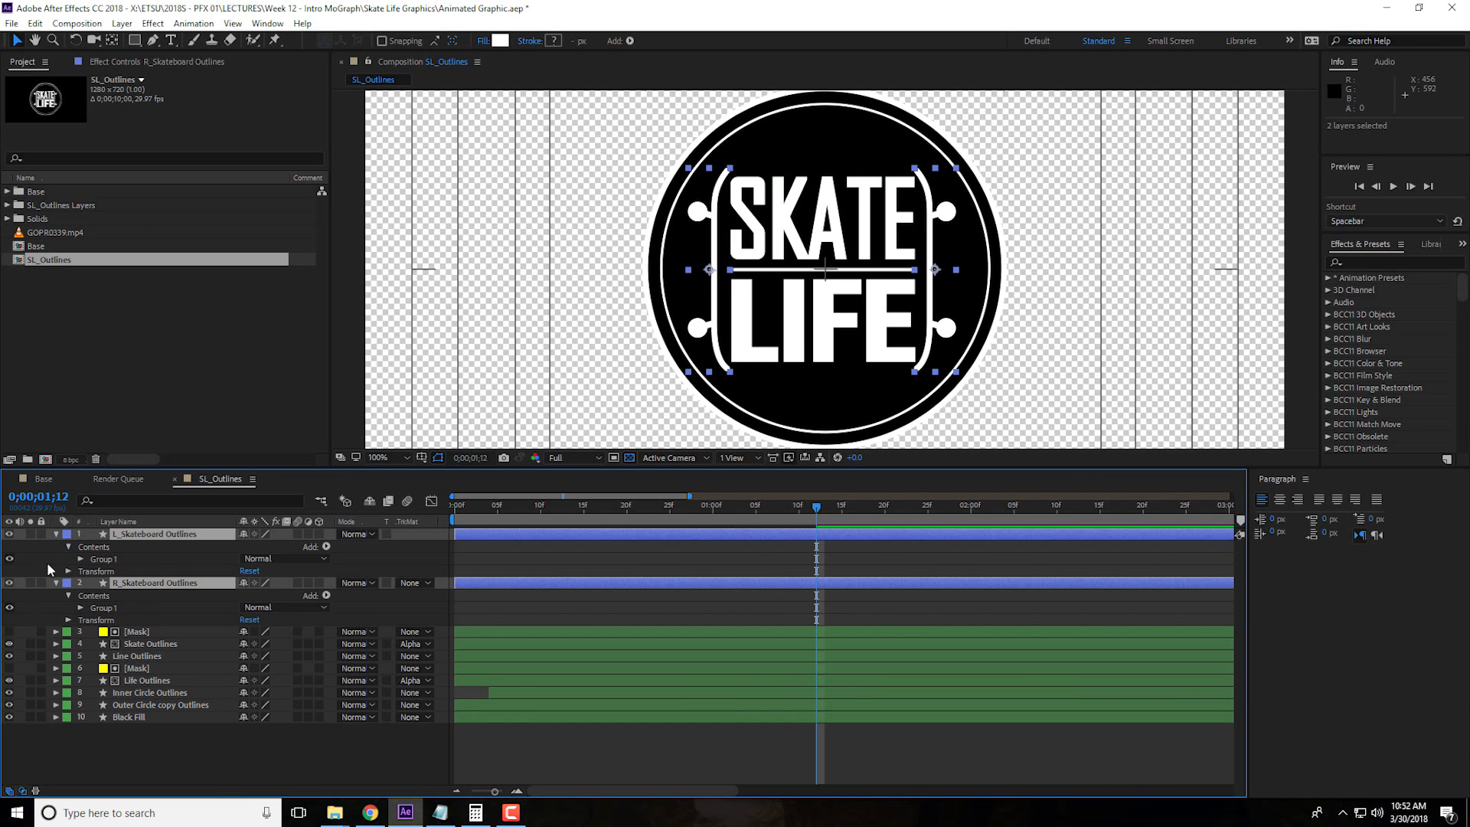
{"action": "left_click", "coordinate": [82, 560]}
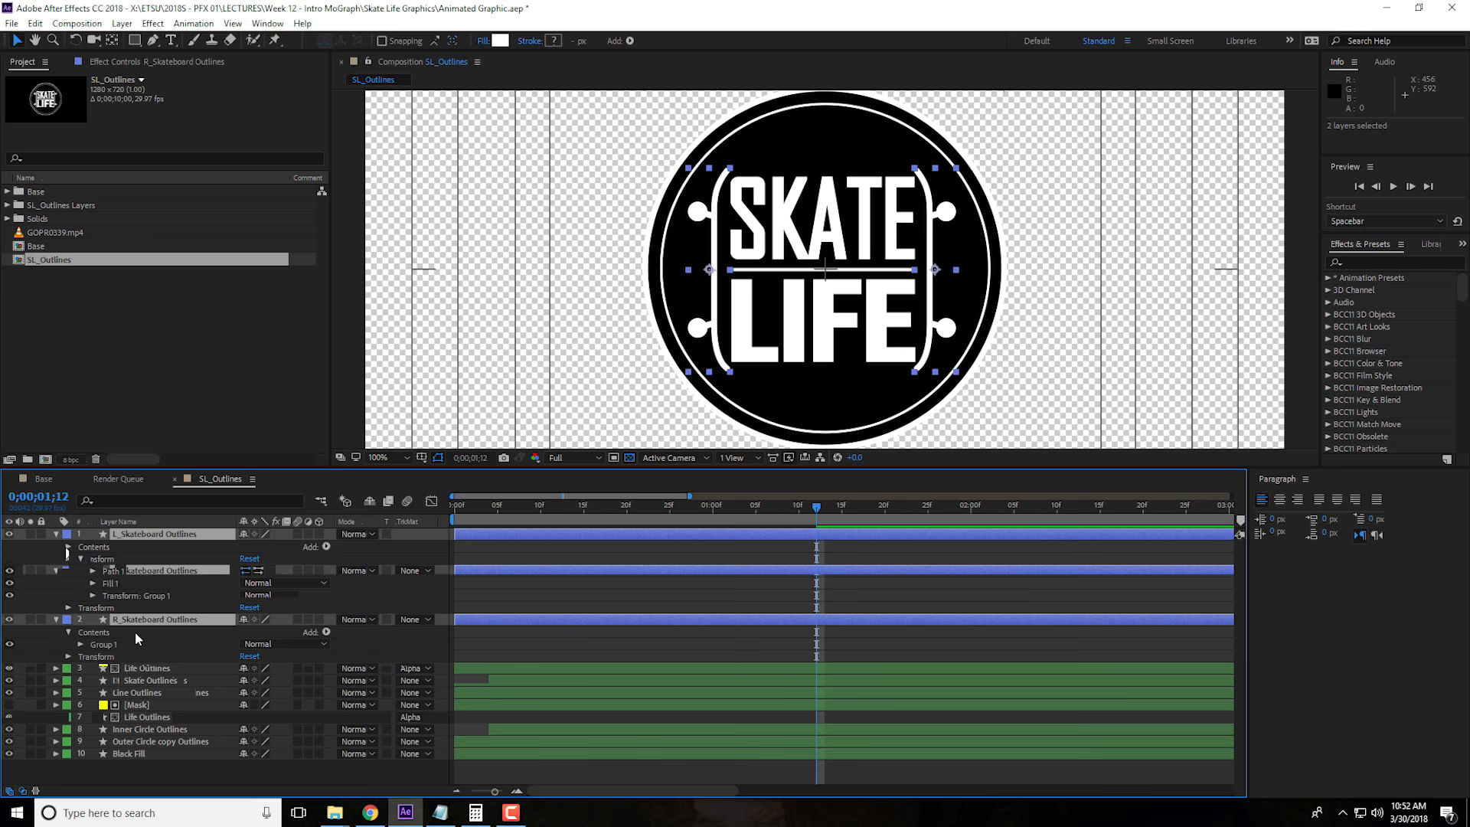
{"action": "left_click", "coordinate": [81, 645]}
Expand the layer Transform and the Transform: Group 1 properties of both skateboard outline layers
{"action": "left_click", "coordinate": [68, 694]}
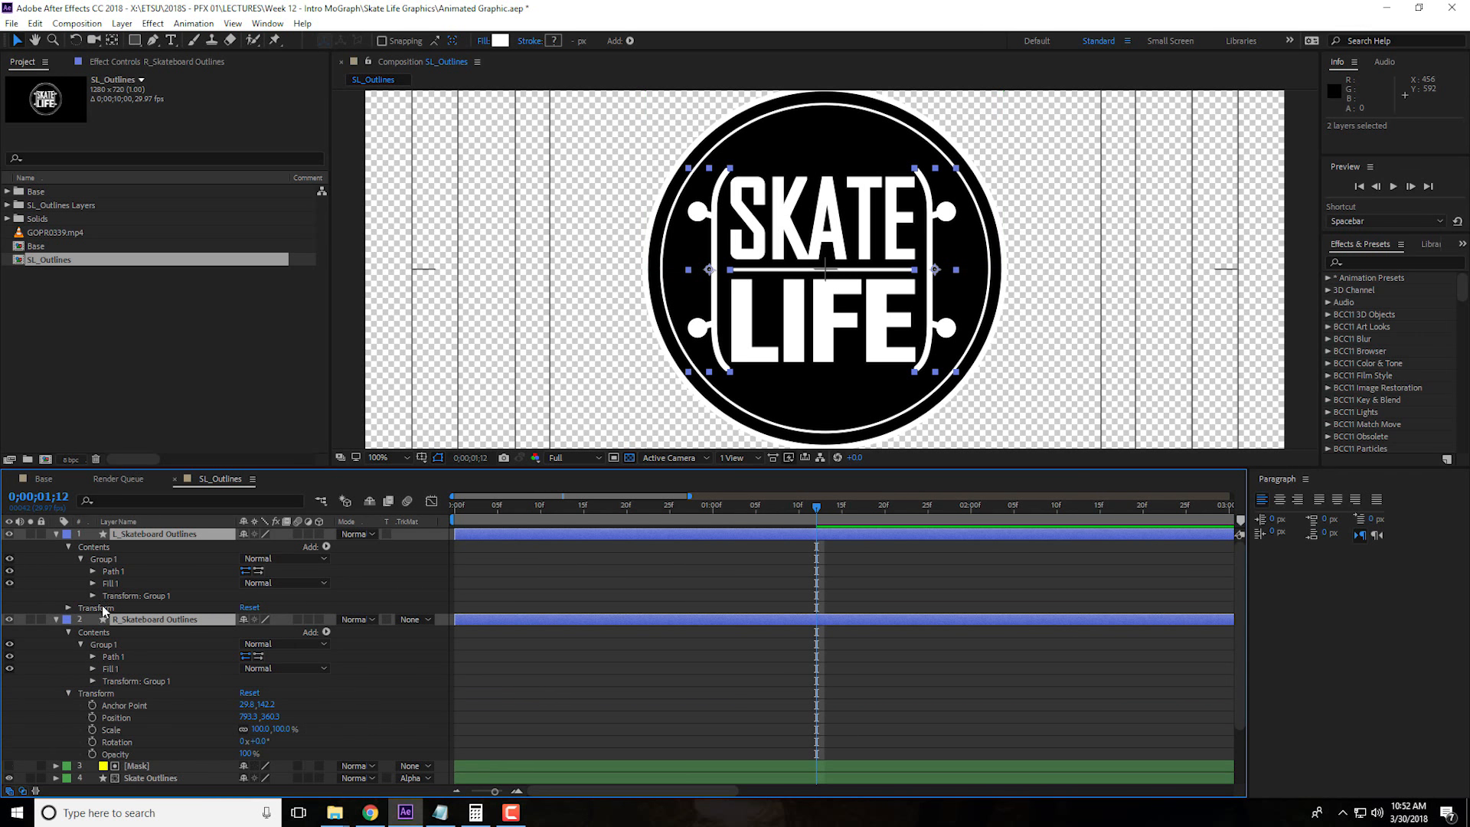
{"action": "left_click", "coordinate": [69, 608]}
{"action": "left_click", "coordinate": [69, 608]}
{"action": "left_click", "coordinate": [69, 608]}
{"action": "scroll", "coordinate": [167, 665], "scroll_direction": "down", "scroll_amount": 3}
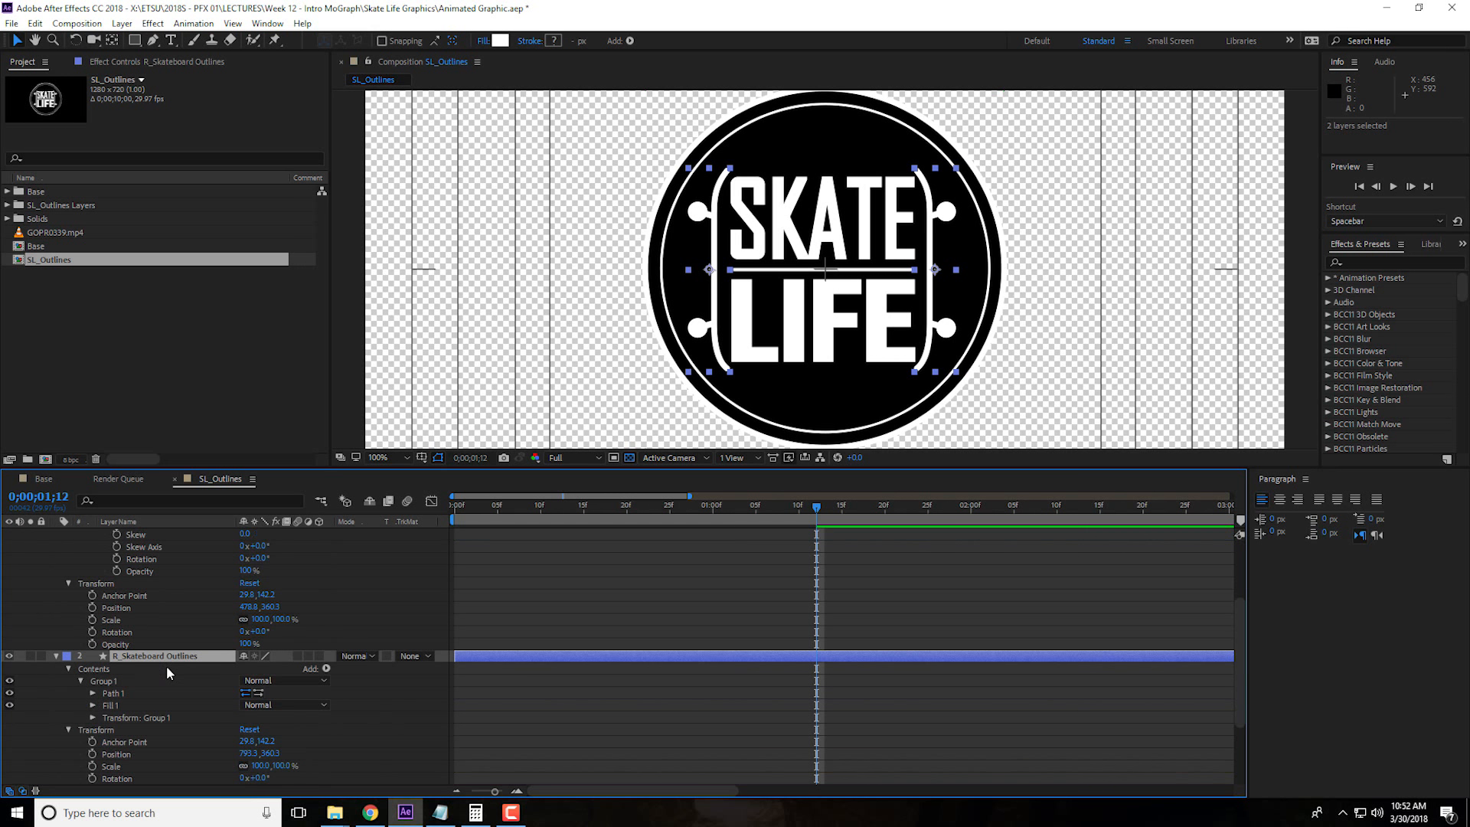
{"action": "left_click", "coordinate": [91, 645]}
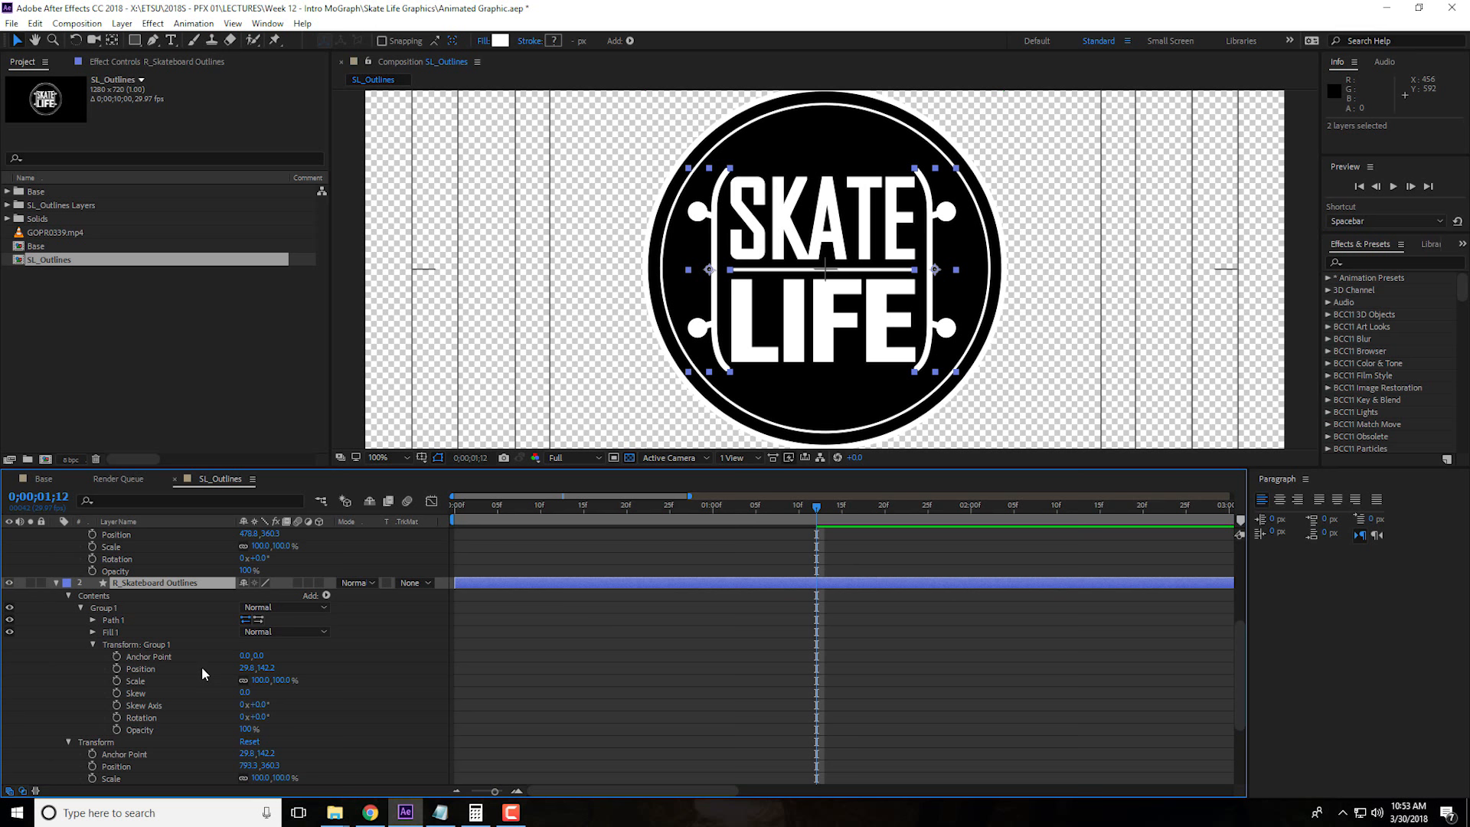
{"action": "scroll", "coordinate": [200, 666], "scroll_direction": "up", "scroll_amount": 5}
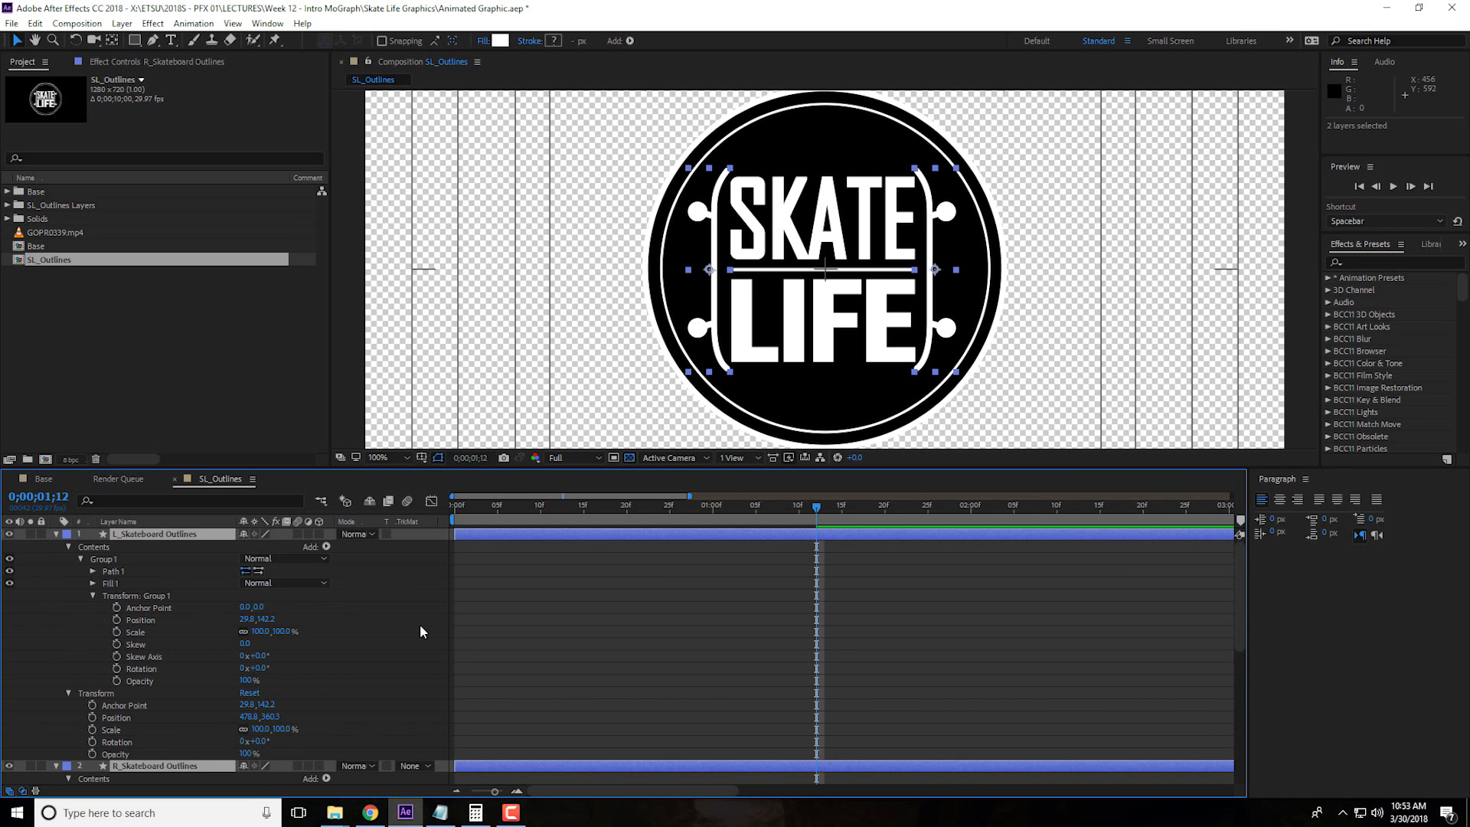
Add a Group 1 Position keyframe at 0;00;01;12 to both L_Skateboard Outlines and R_Skateboard Outlines
{"action": "left_click", "coordinate": [419, 631]}
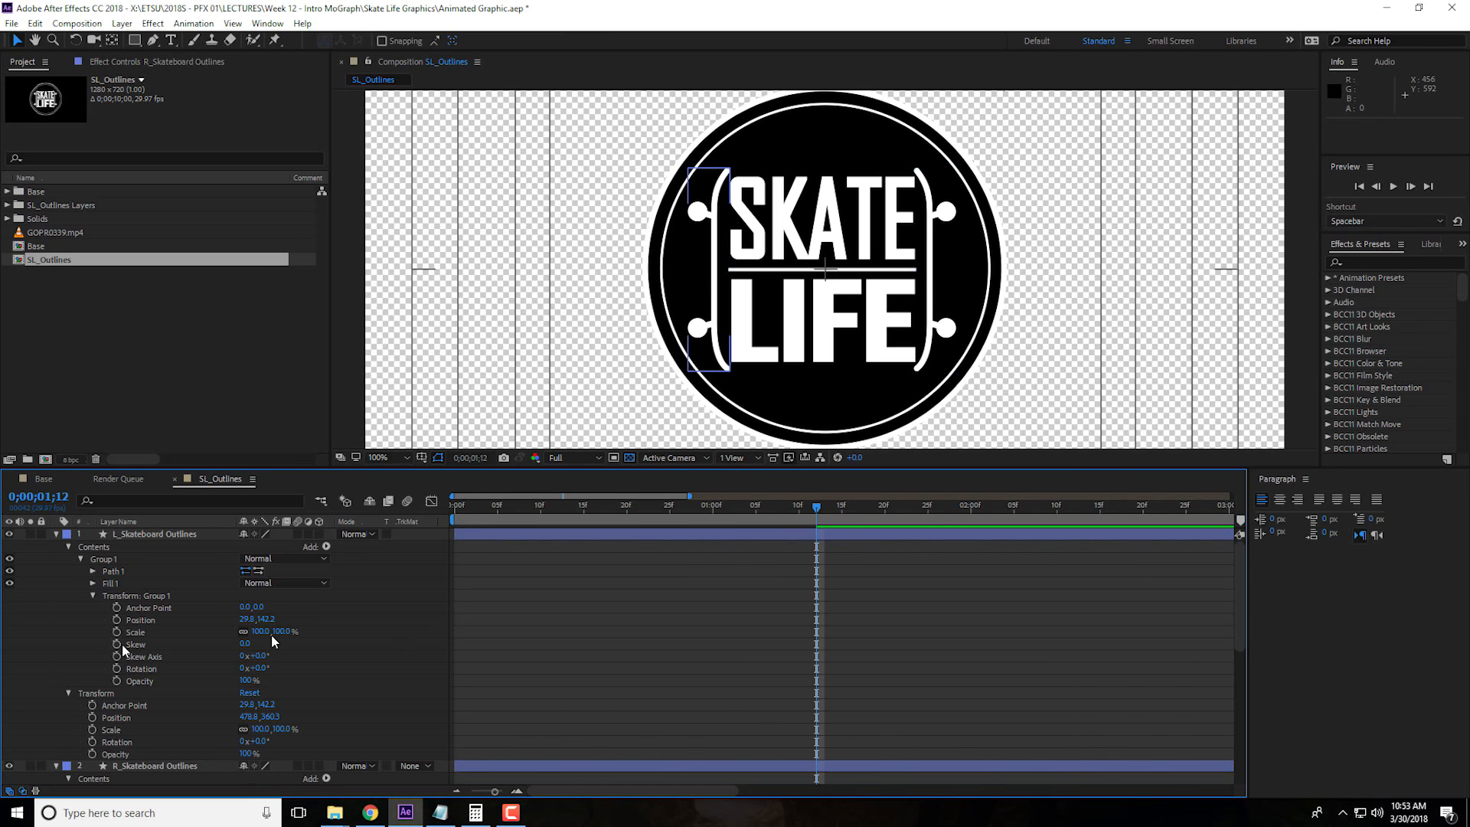
{"action": "left_click", "coordinate": [116, 620]}
{"action": "key", "text": "ctrl+z"}
{"action": "left_click", "coordinate": [116, 620]}
{"action": "scroll", "coordinate": [117, 708], "scroll_direction": "down", "scroll_amount": 4}
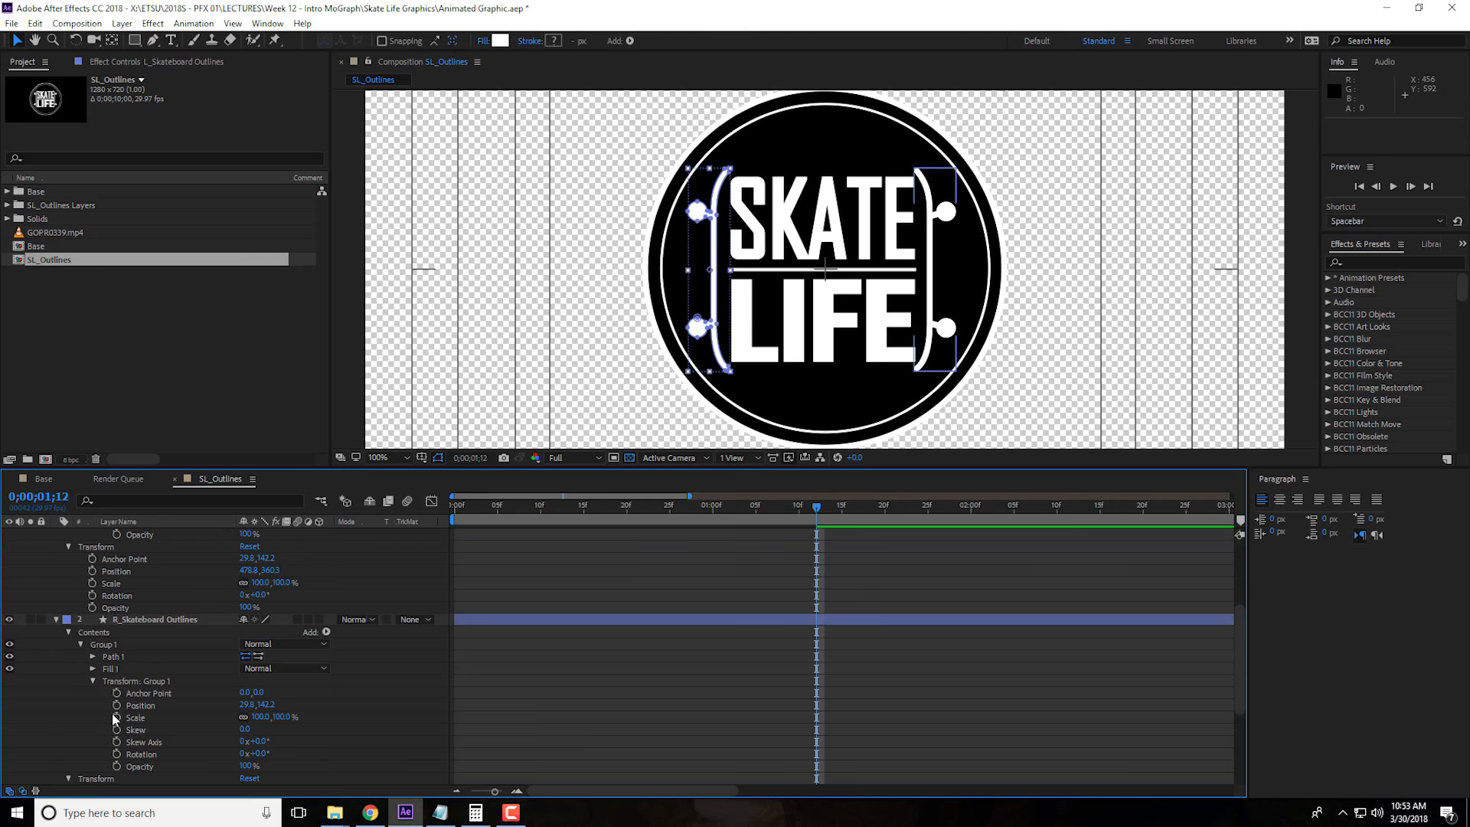
{"action": "left_click", "coordinate": [116, 705]}
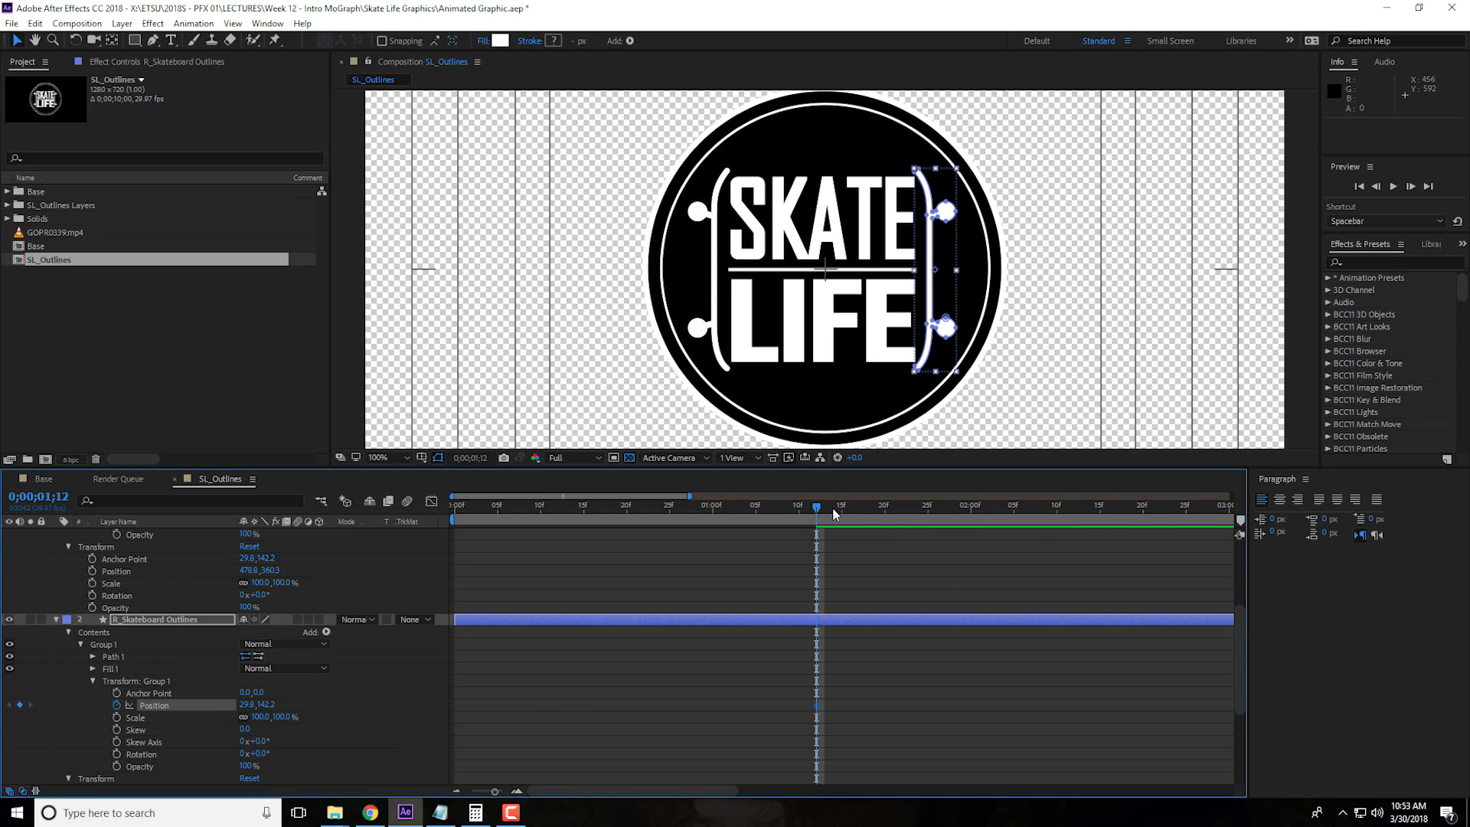
Move the playhead to 0;00;01;00 and toggle the Title/Action Safe overlay off and back on
{"action": "left_click_drag", "start_coordinate": [822, 513], "coordinate": [713, 512]}
{"action": "key", "text": "period"}
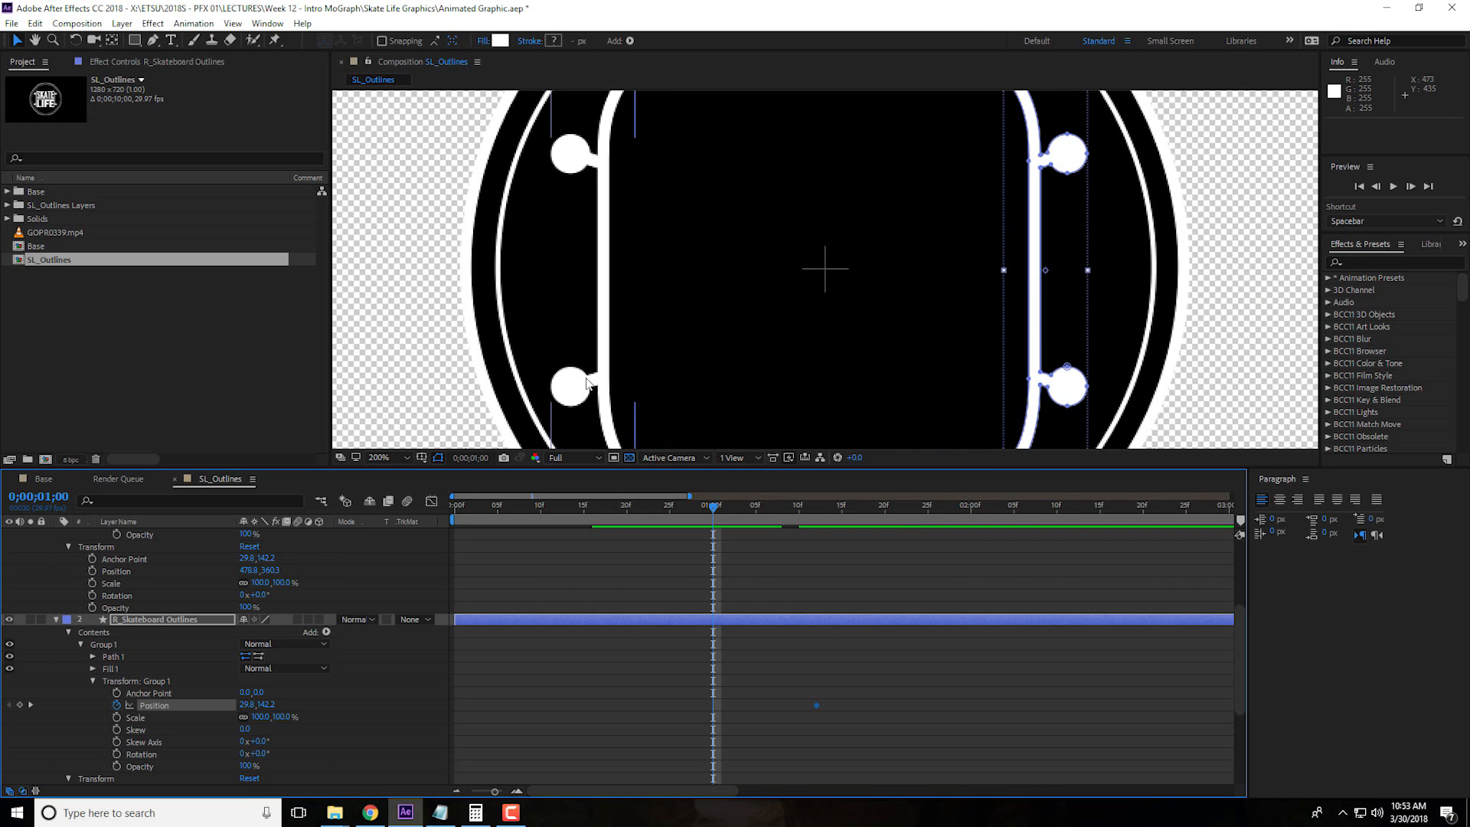
{"action": "left_click", "coordinate": [437, 457]}
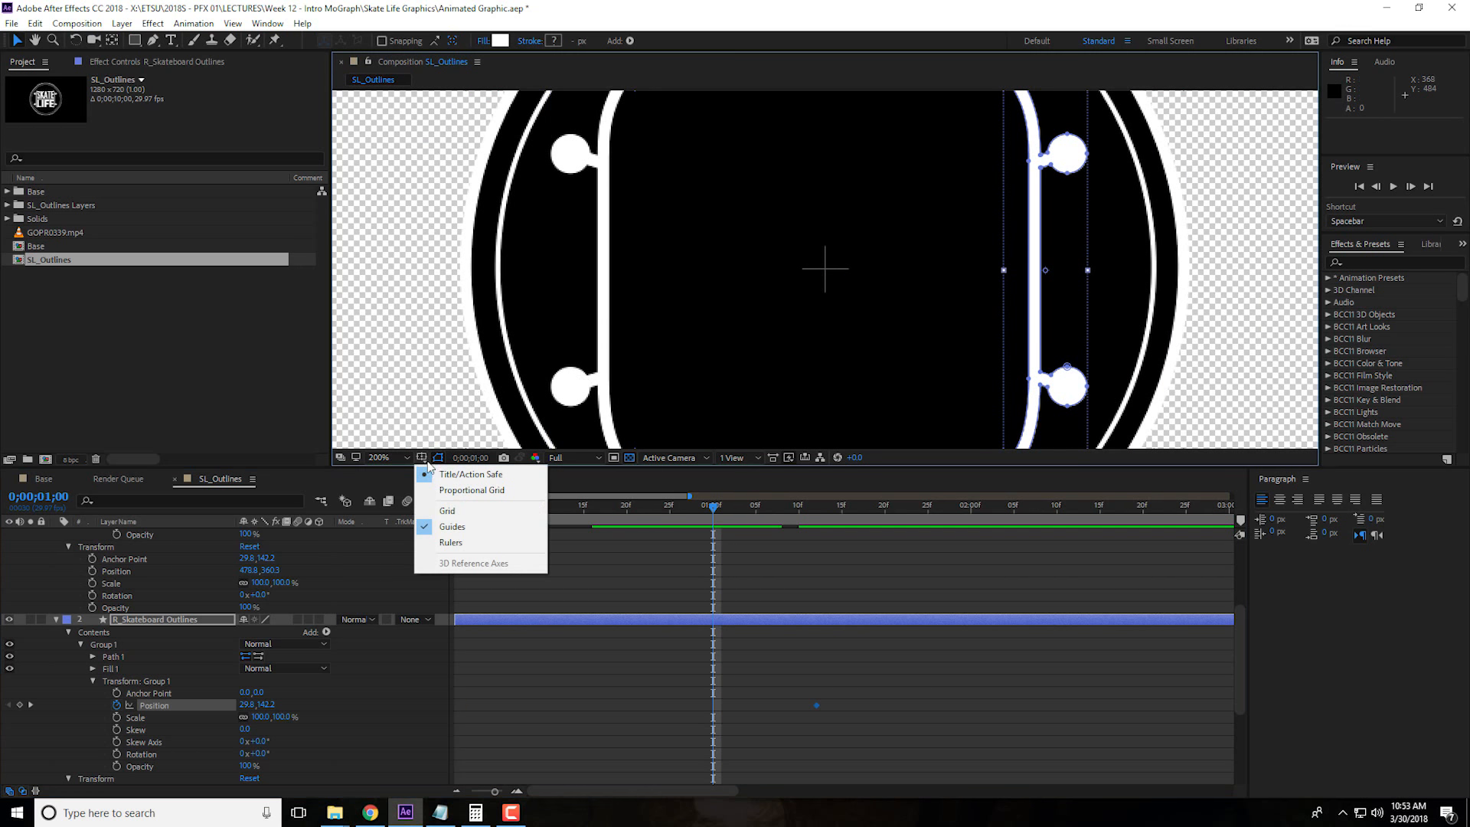
{"action": "left_click", "coordinate": [464, 477]}
{"action": "left_click", "coordinate": [438, 457]}
{"action": "left_click", "coordinate": [469, 474]}
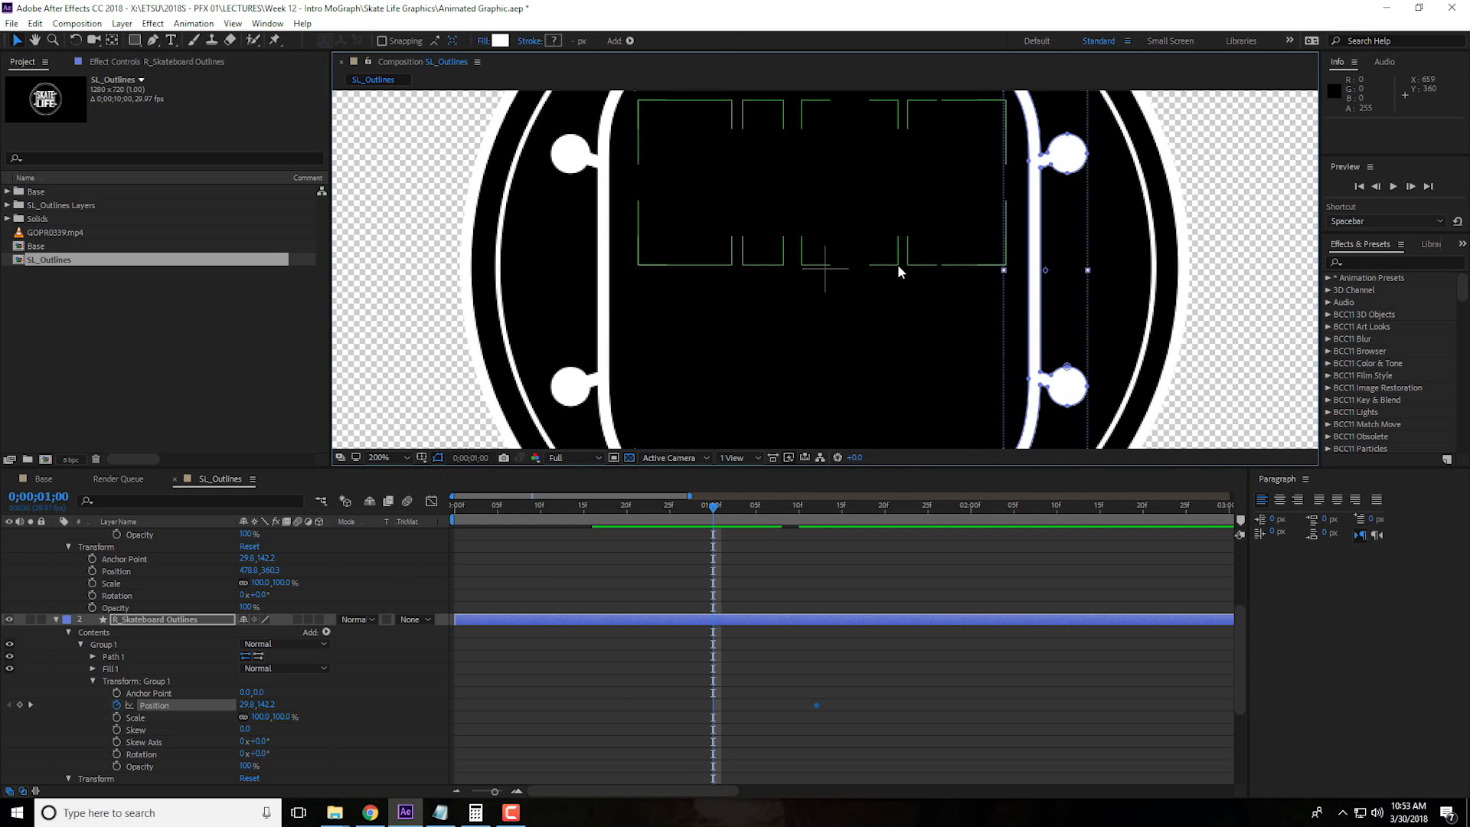
Set Group 1 Position at 0;00;01;00 to 163.8, 142.2 for L_Skateboard Outlines and -96.2, 142.2 for R_Skateboard Outlines
{"action": "key", "text": "period"}
{"action": "scroll", "coordinate": [274, 610], "scroll_direction": "up", "scroll_amount": 3}
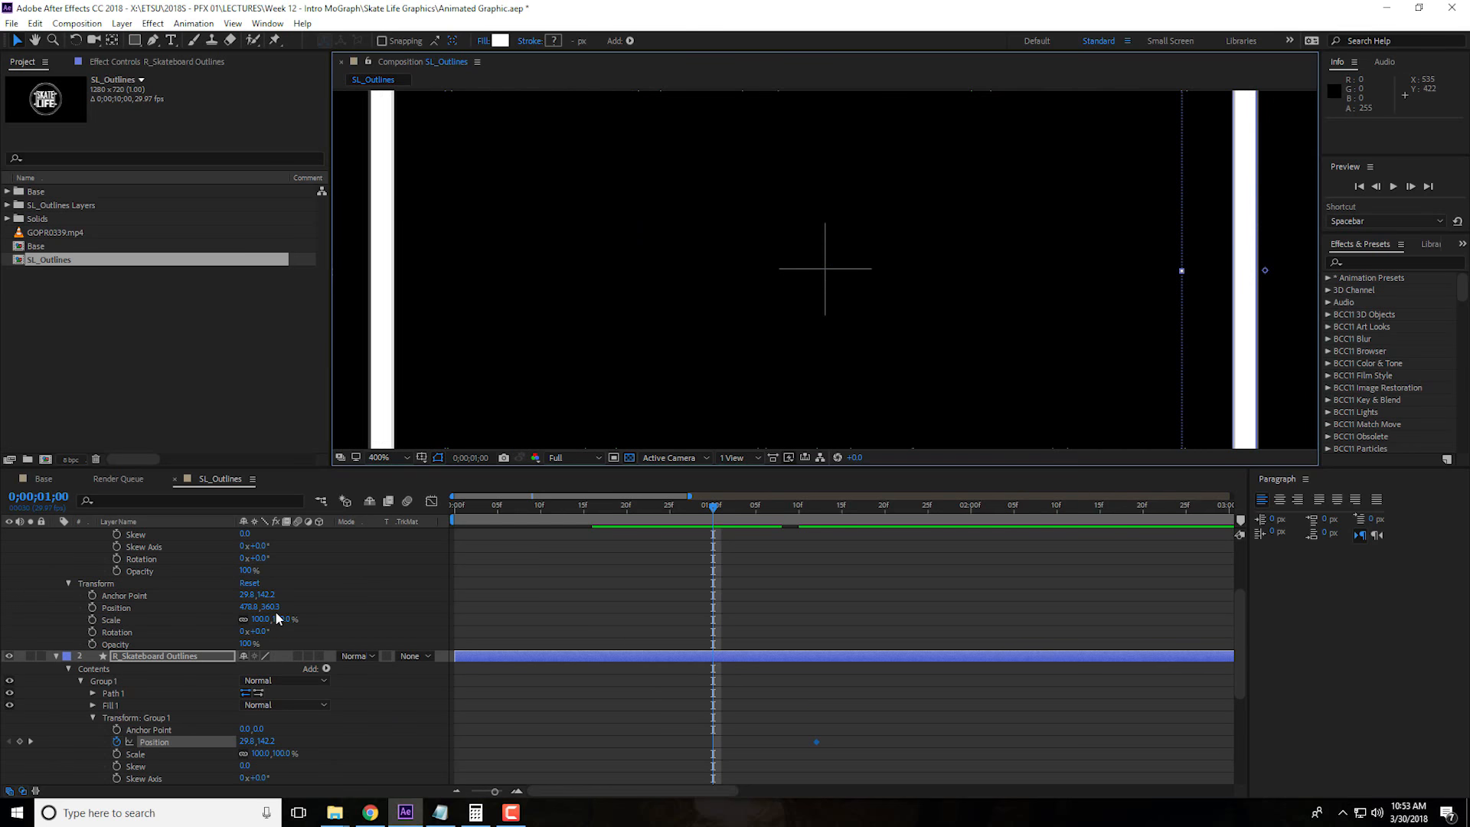
{"action": "scroll", "coordinate": [275, 609], "scroll_direction": "up", "scroll_amount": 2}
{"action": "scroll", "coordinate": [274, 610], "scroll_direction": "down", "scroll_amount": 5}
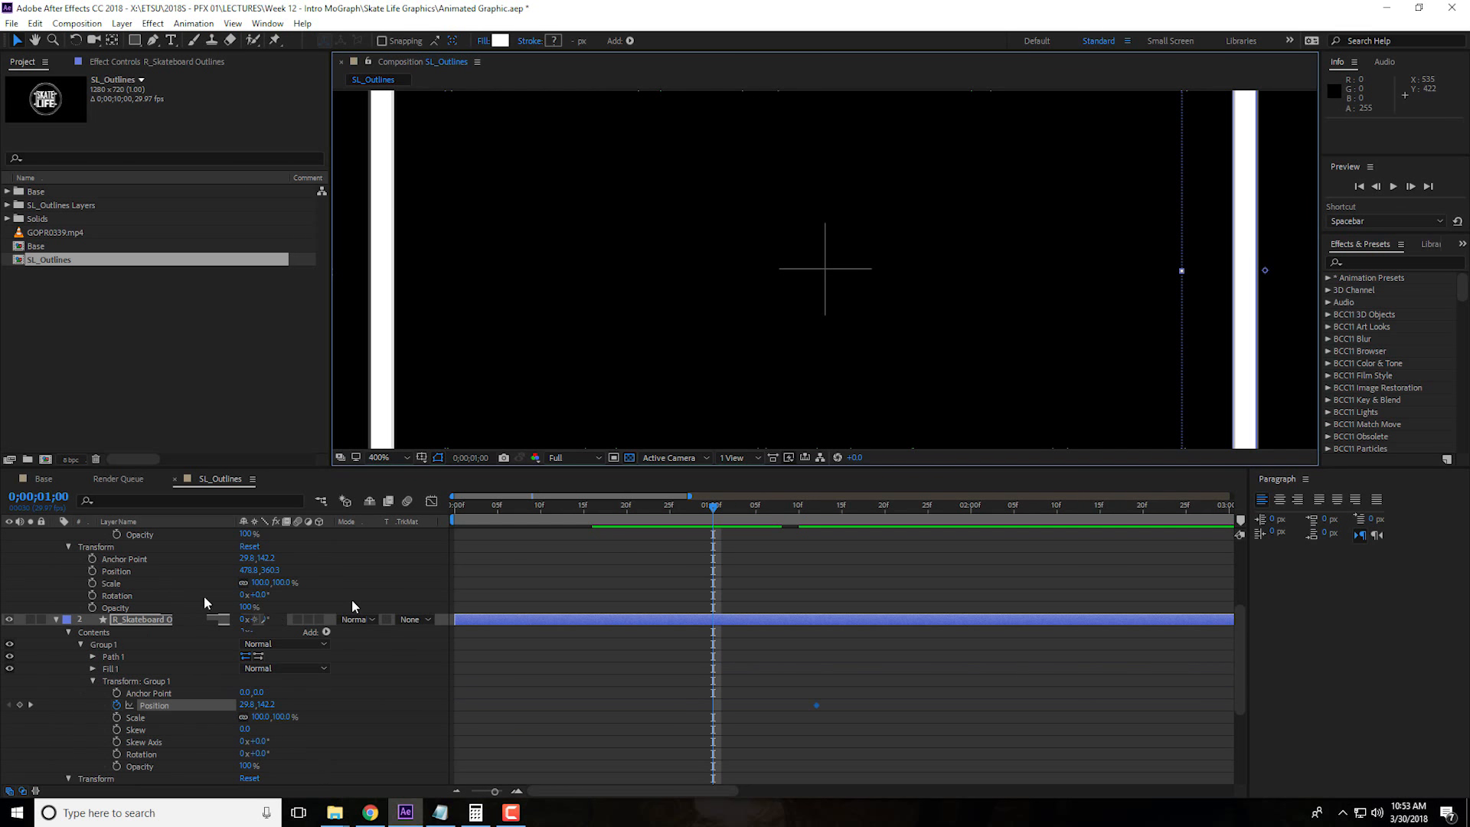
{"action": "scroll", "coordinate": [243, 586], "scroll_direction": "up", "scroll_amount": 5}
{"action": "left_click_drag", "start_coordinate": [244, 583], "coordinate": [351, 586]}
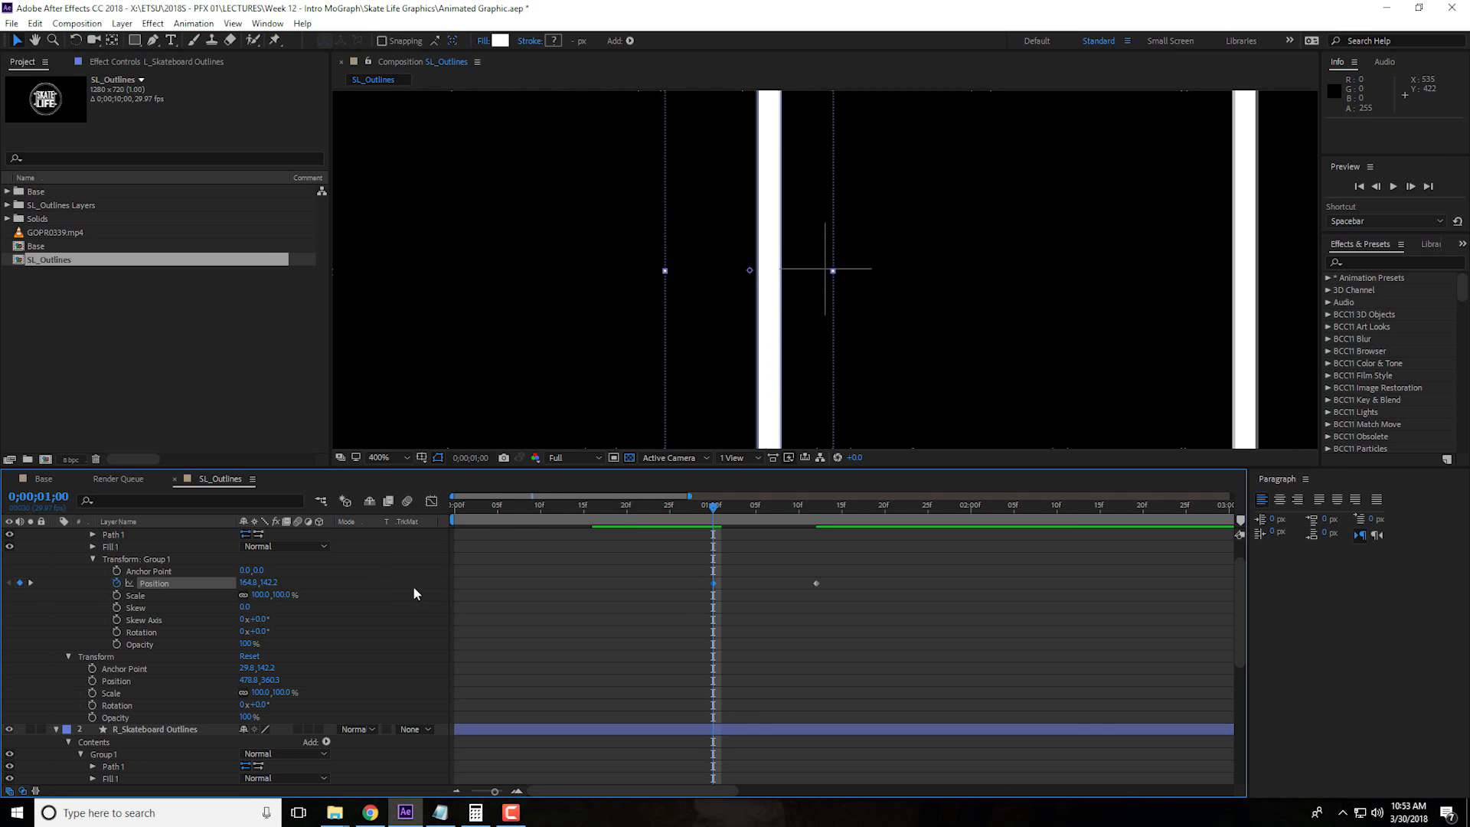
{"action": "scroll", "coordinate": [288, 645], "scroll_direction": "down", "scroll_amount": 3}
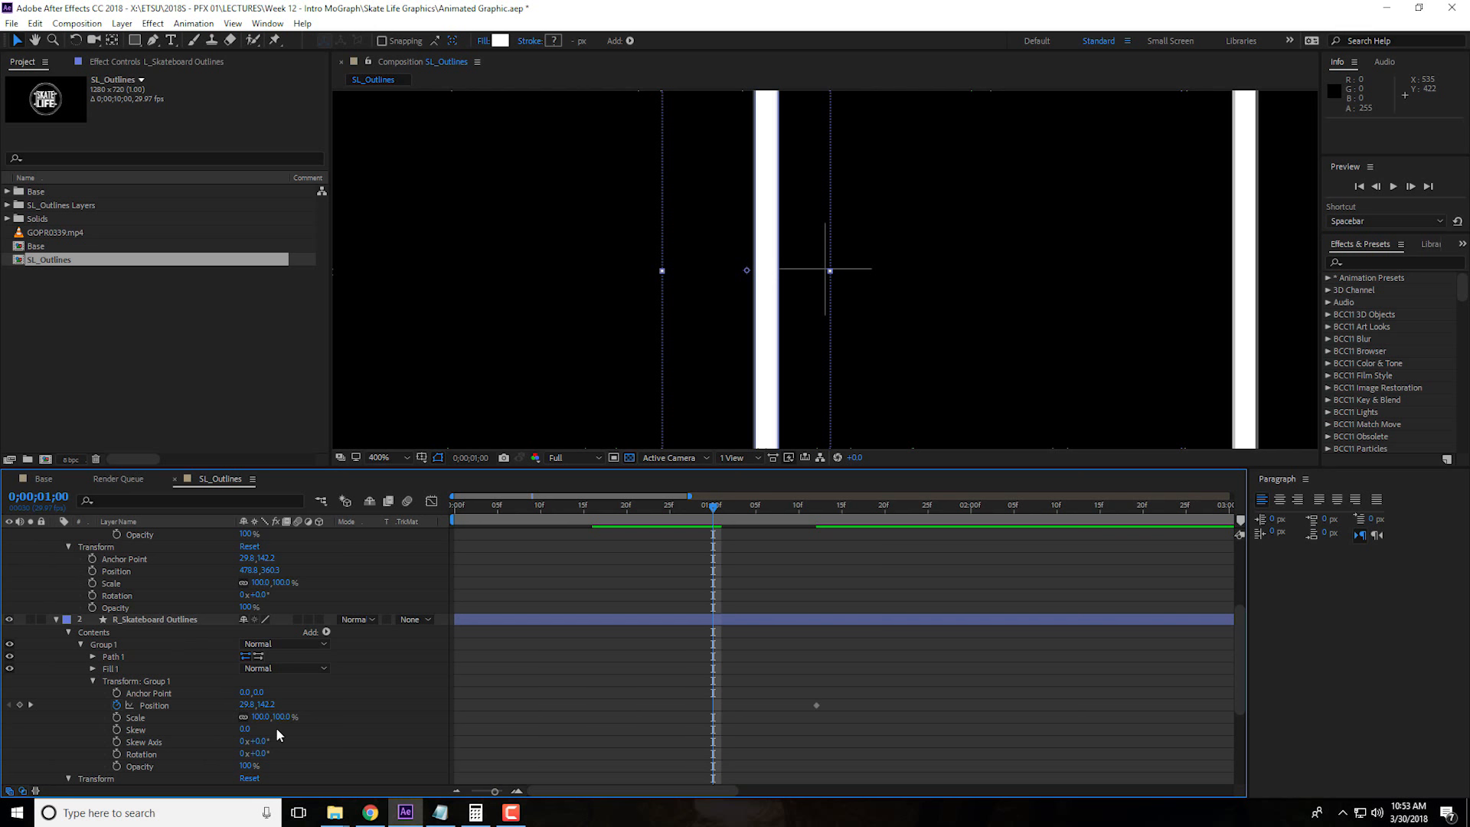
{"action": "left_click_drag", "start_coordinate": [247, 706], "coordinate": [163, 712]}
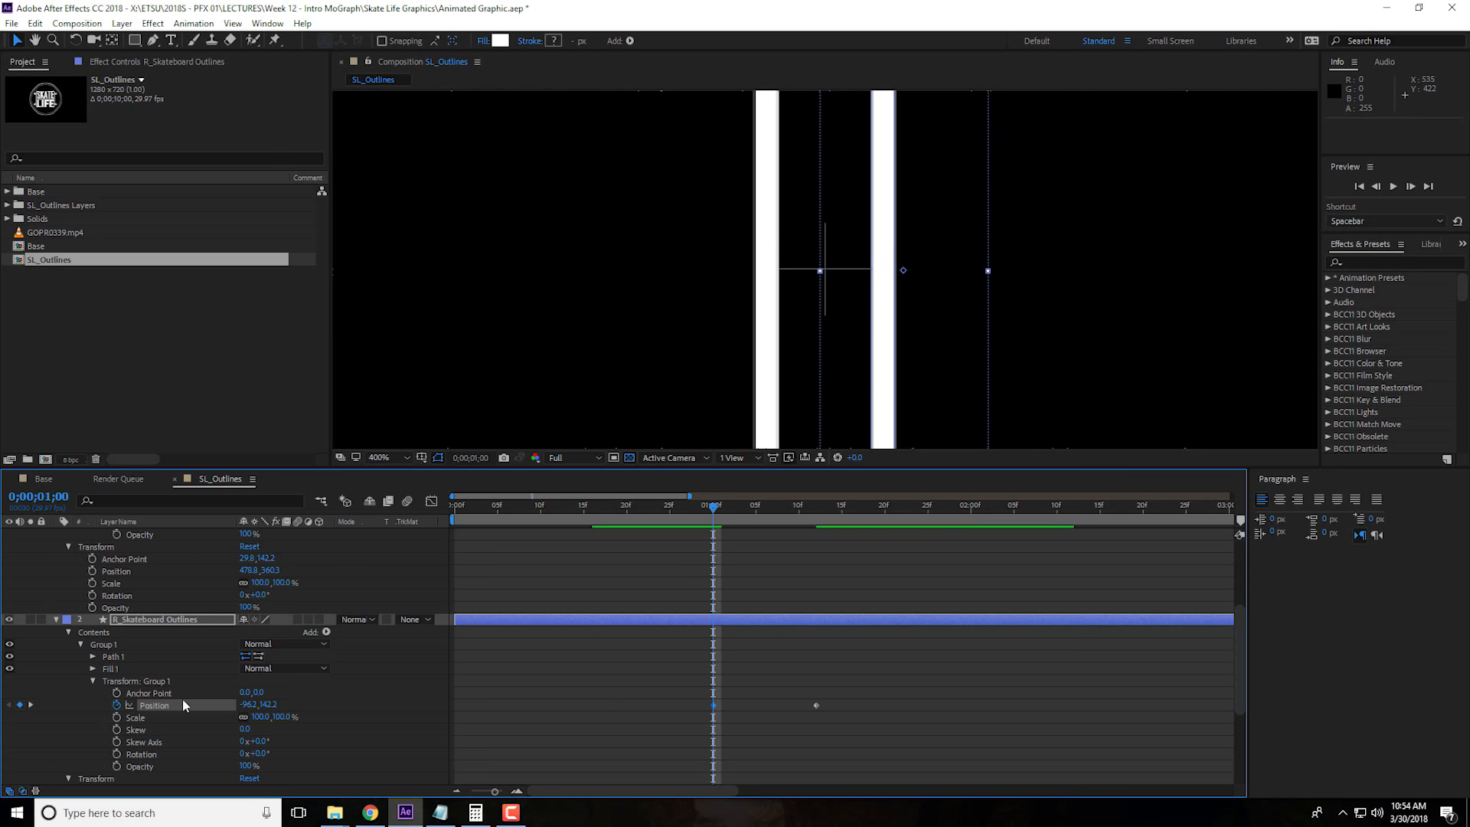
Apply Easy Ease to R_Skateboard Outlines' Group 1 Position keyframes and reshape their speed curve to peak early and ease out slowly
{"action": "left_click_drag", "start_coordinate": [685, 684], "coordinate": [844, 718]}
{"action": "right_click", "coordinate": [816, 706]}
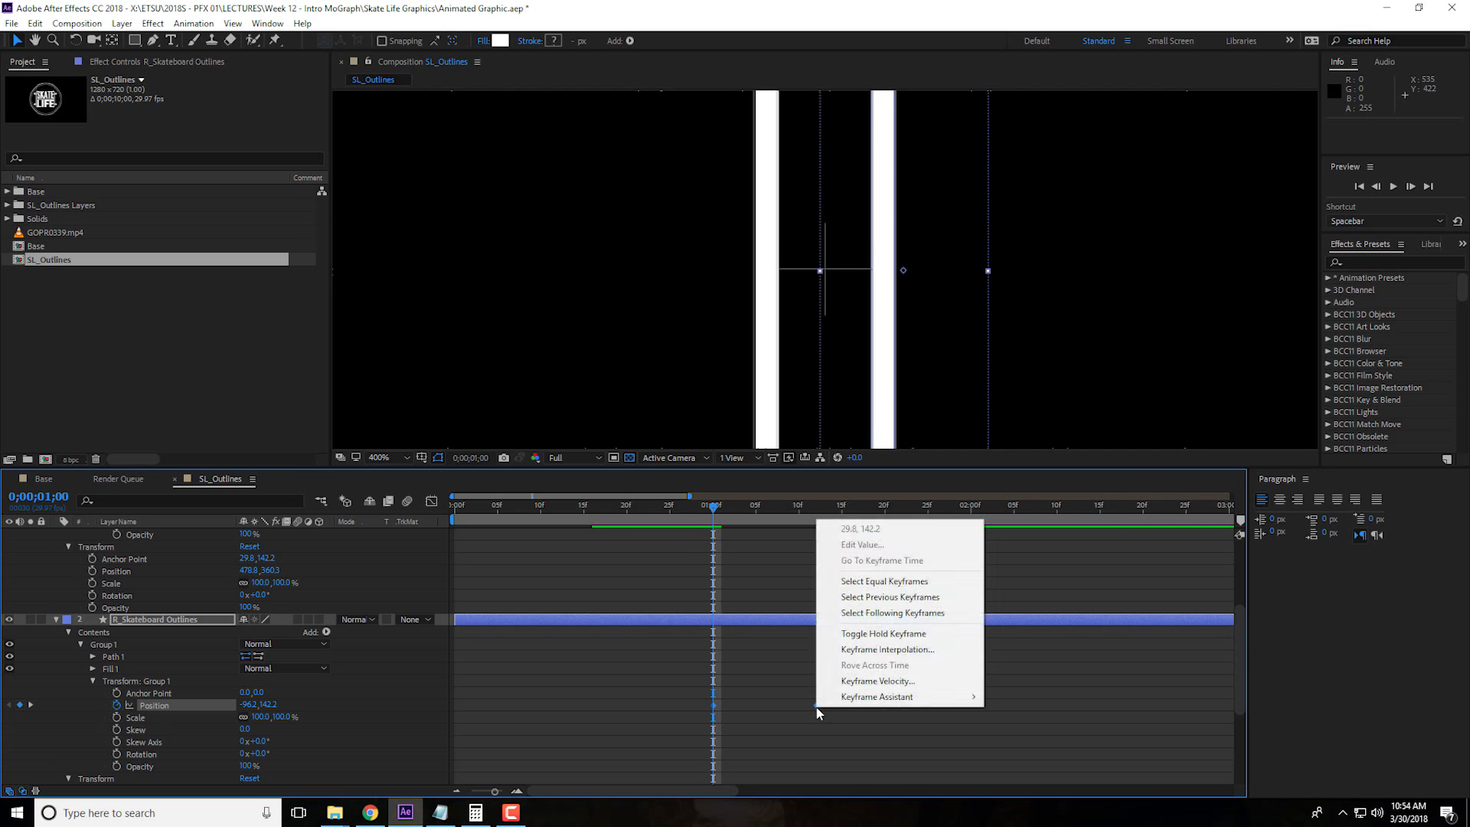
{"action": "mouse_move", "coordinate": [909, 703]}
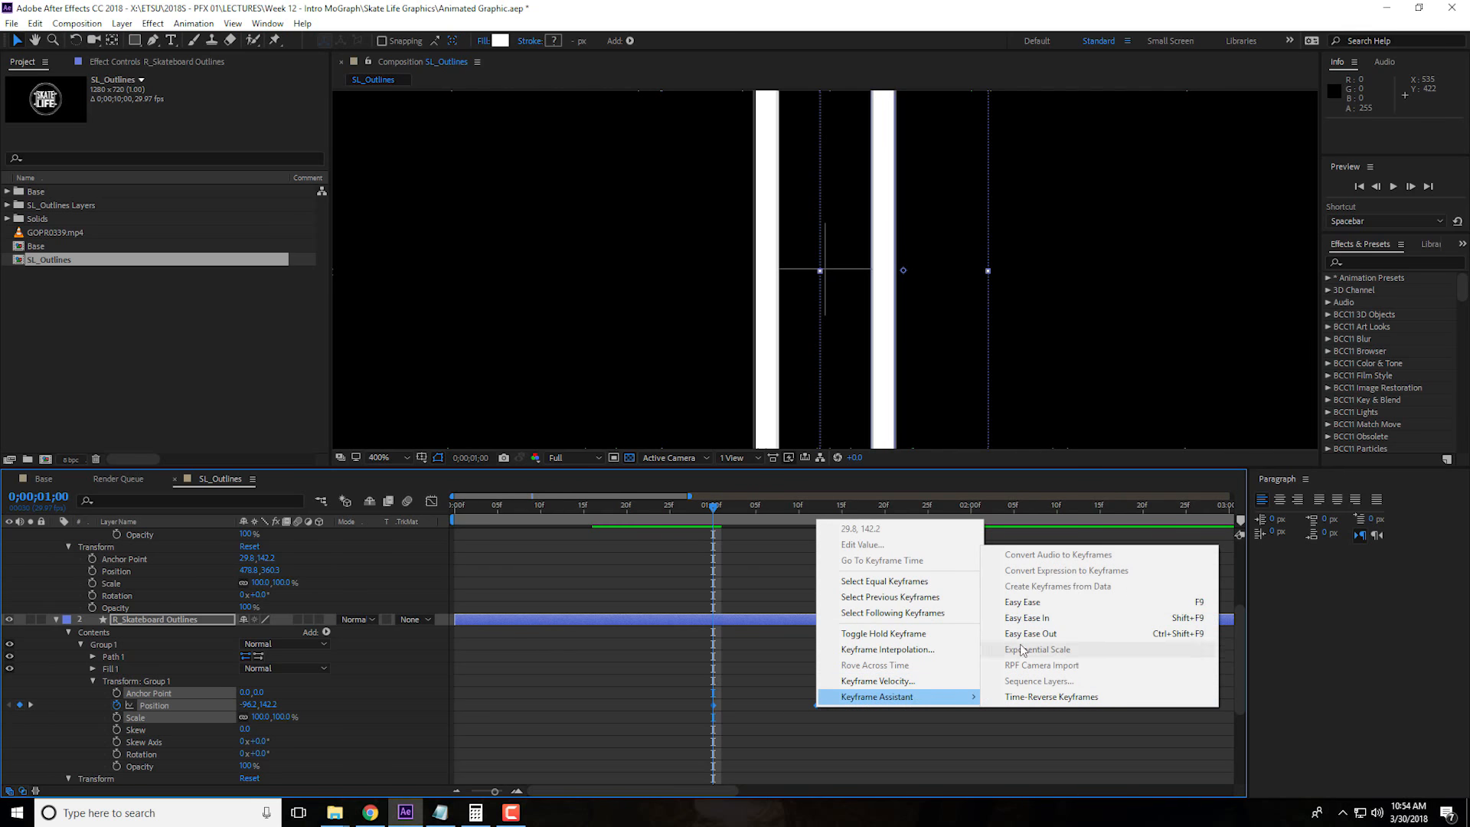
{"action": "left_click", "coordinate": [995, 602]}
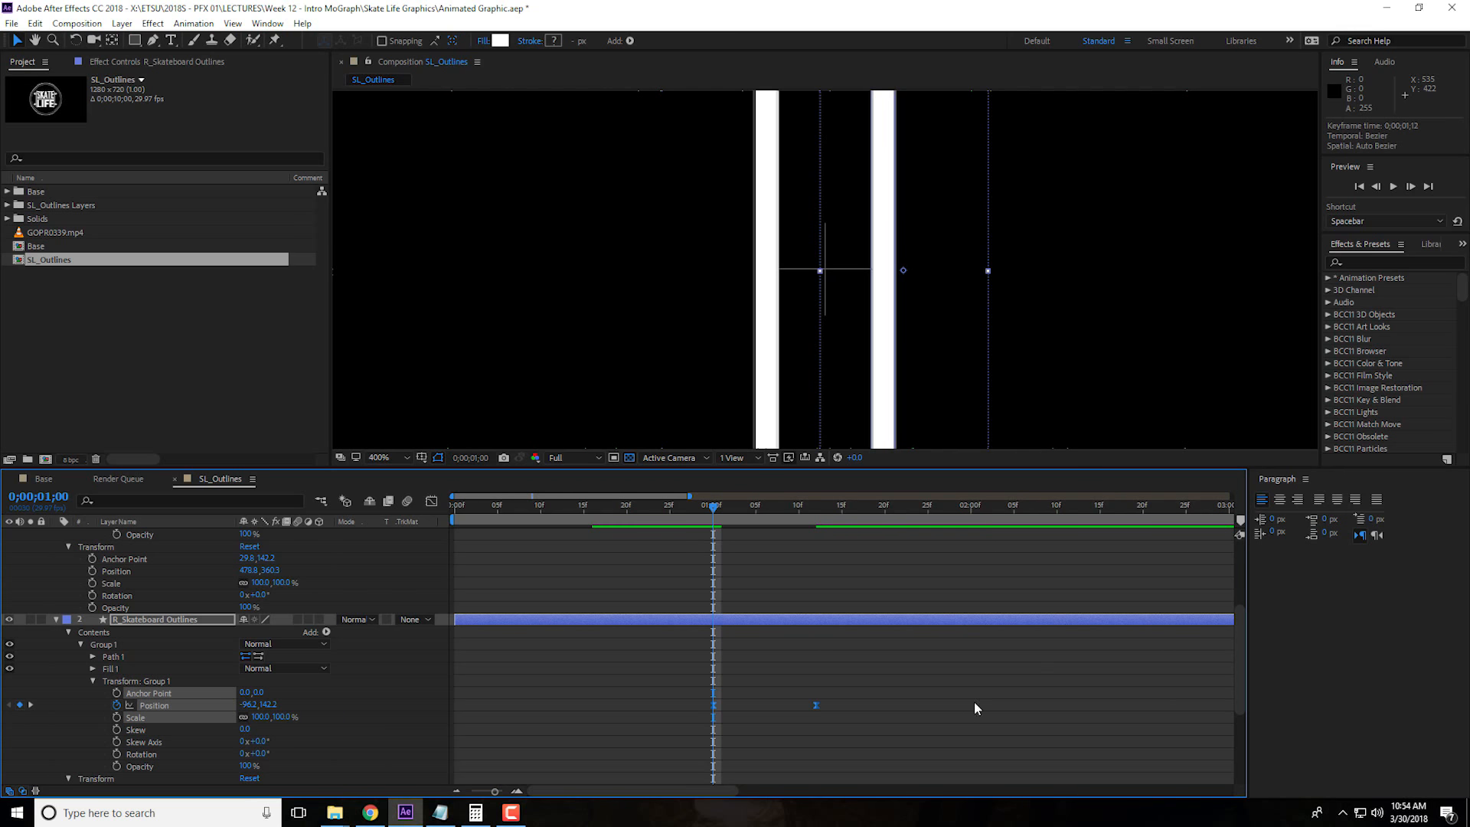
{"action": "left_click", "coordinate": [431, 501]}
{"action": "left_click_drag", "start_coordinate": [691, 732], "coordinate": [835, 752]}
{"action": "left_click_drag", "start_coordinate": [799, 742], "coordinate": [765, 746]}
{"action": "left_click", "coordinate": [432, 504]}
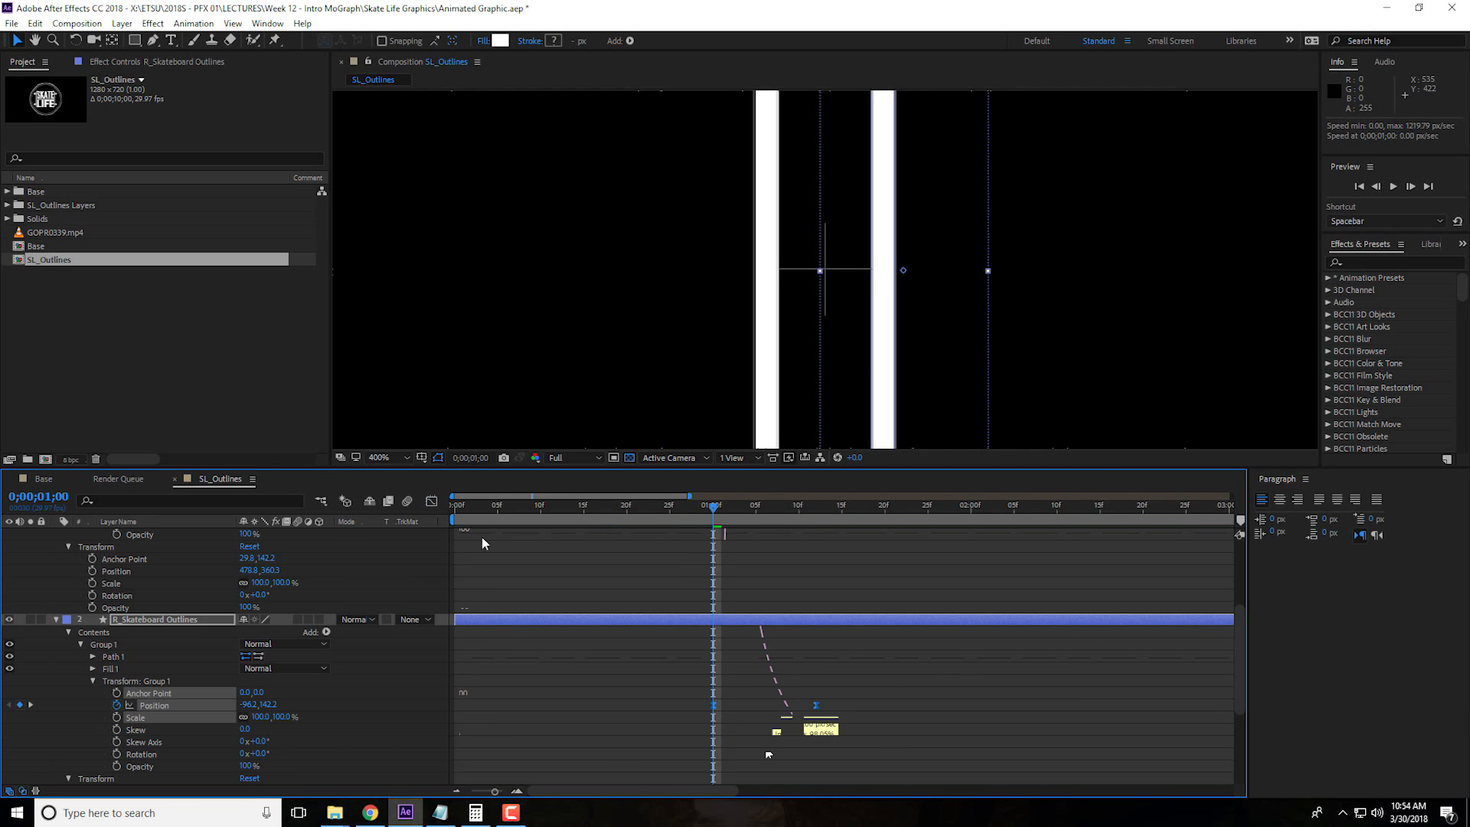
Apply Easy Ease to L_Skateboard Outlines' Group 1 Position keyframes and reshape their speed curve to peak early and ease out slowly
{"action": "scroll", "coordinate": [712, 635], "scroll_direction": "up", "scroll_amount": 4}
{"action": "left_click_drag", "start_coordinate": [687, 604], "coordinate": [837, 642]}
{"action": "right_click", "coordinate": [816, 620]}
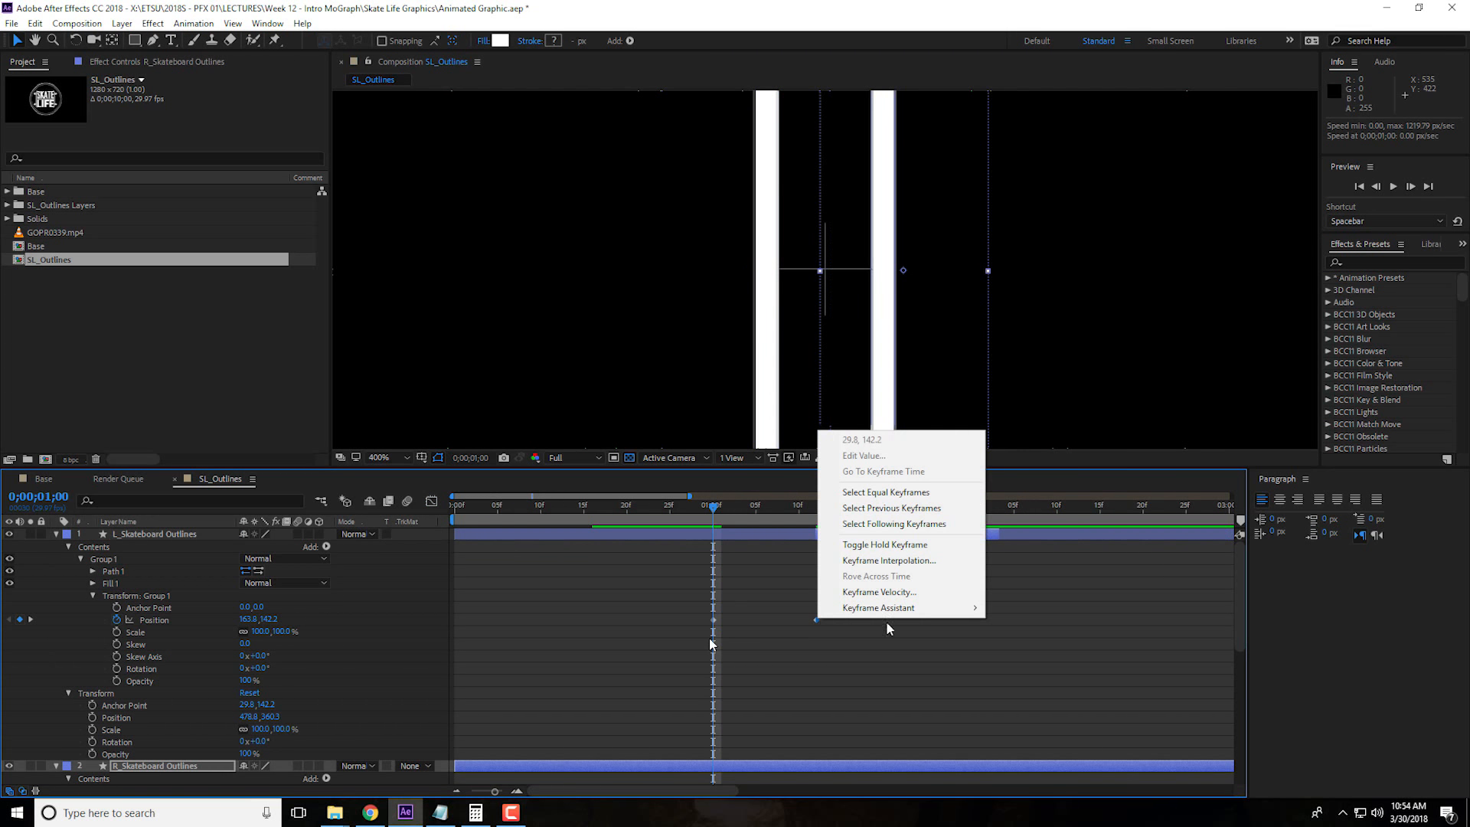
{"action": "mouse_move", "coordinate": [971, 620]}
{"action": "left_click", "coordinate": [1026, 655]}
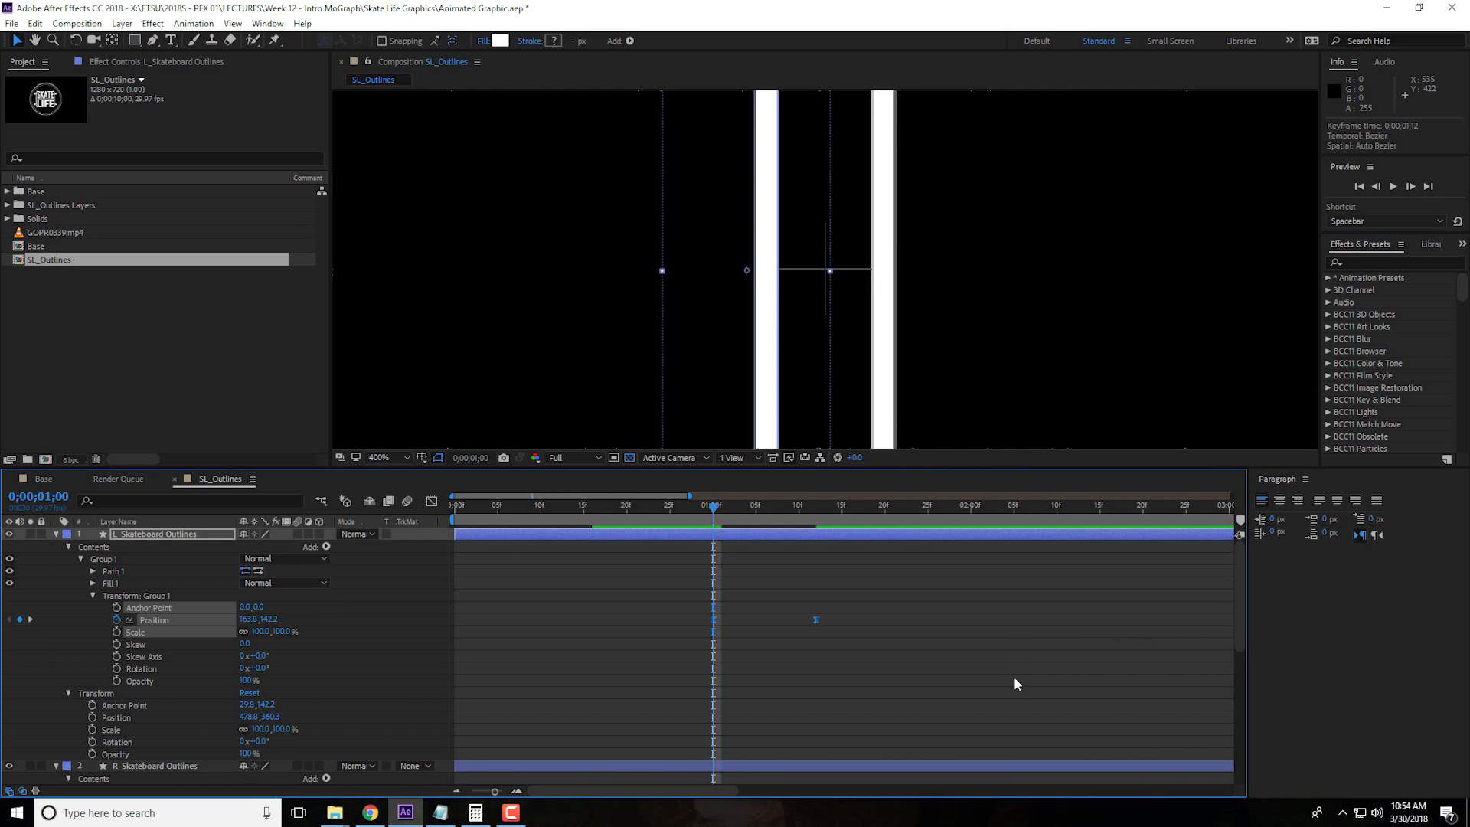
{"action": "left_click", "coordinate": [432, 503]}
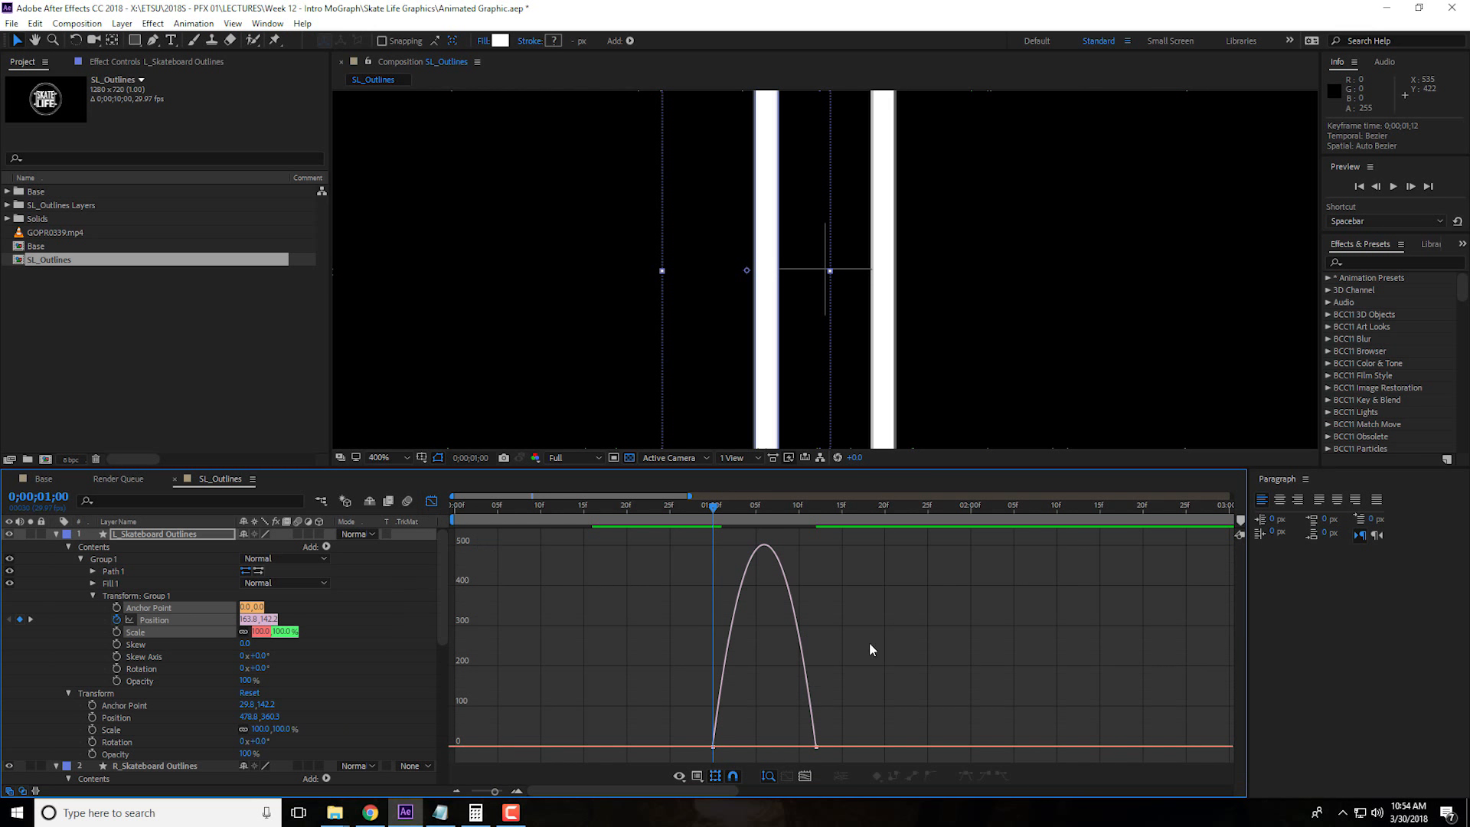
{"action": "left_click_drag", "start_coordinate": [845, 717], "coordinate": [676, 709]}
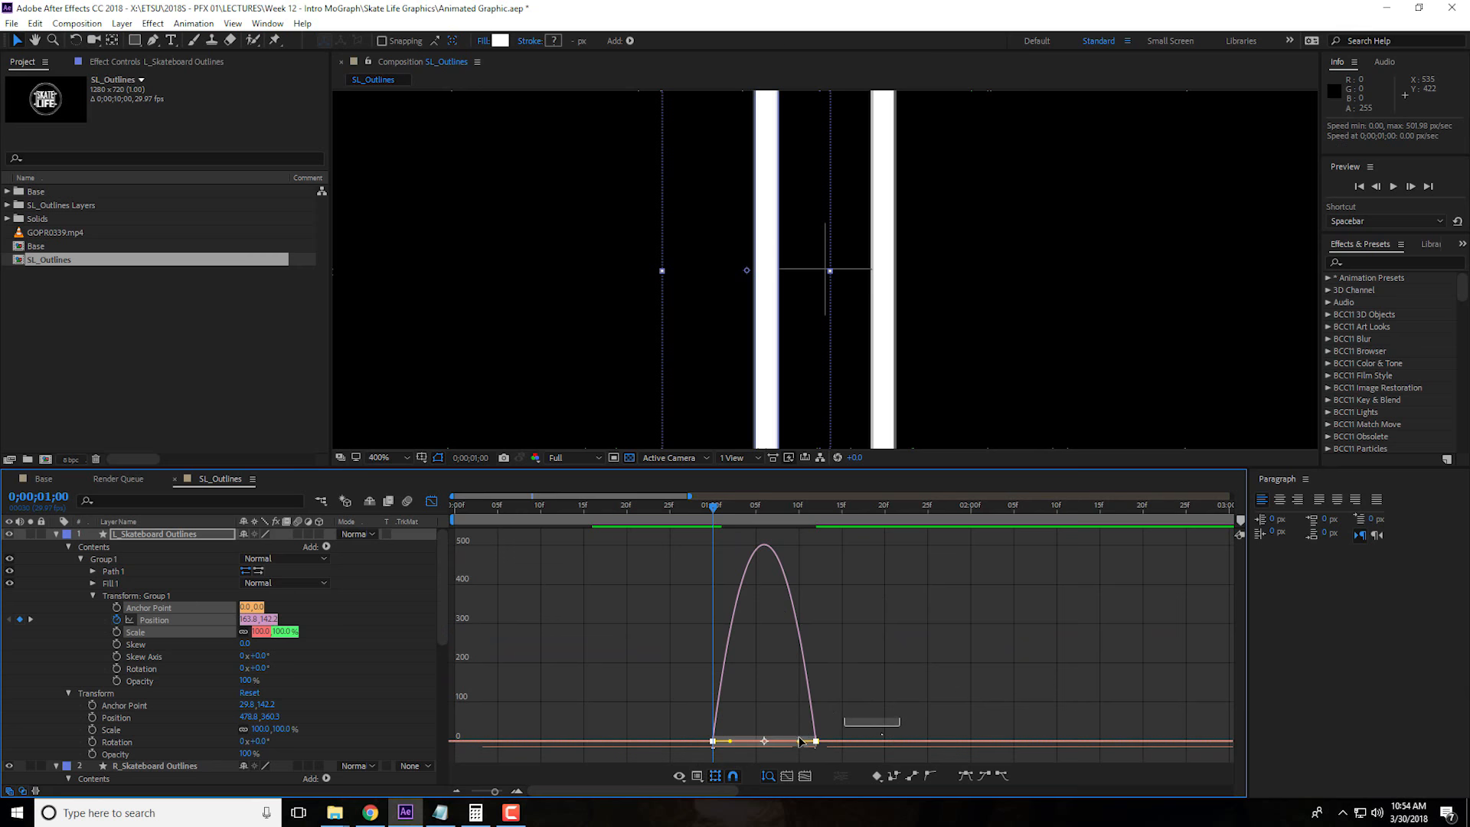
{"action": "left_click_drag", "start_coordinate": [800, 741], "coordinate": [765, 742]}
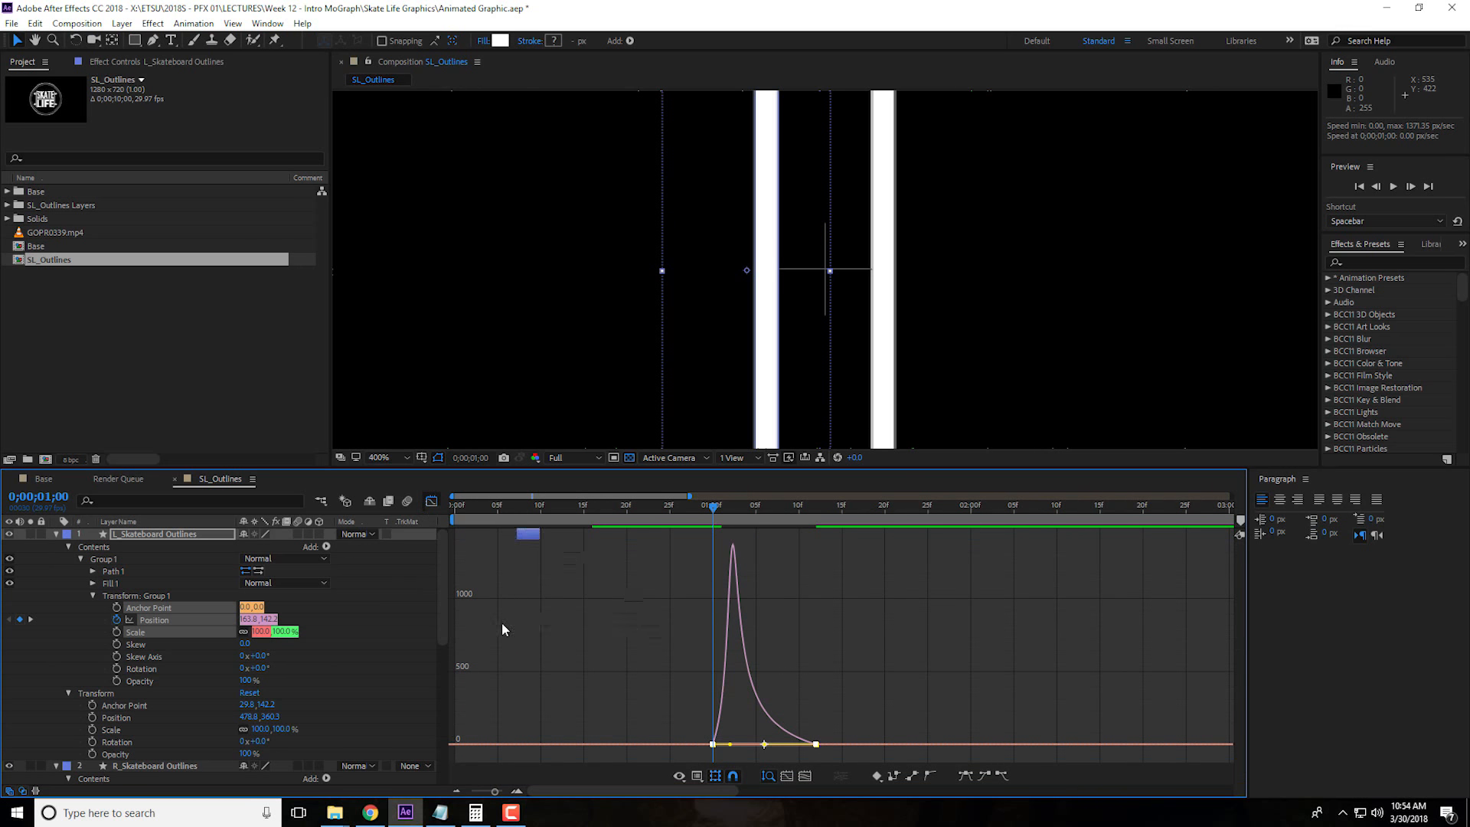
{"action": "key", "text": "shift+F3"}
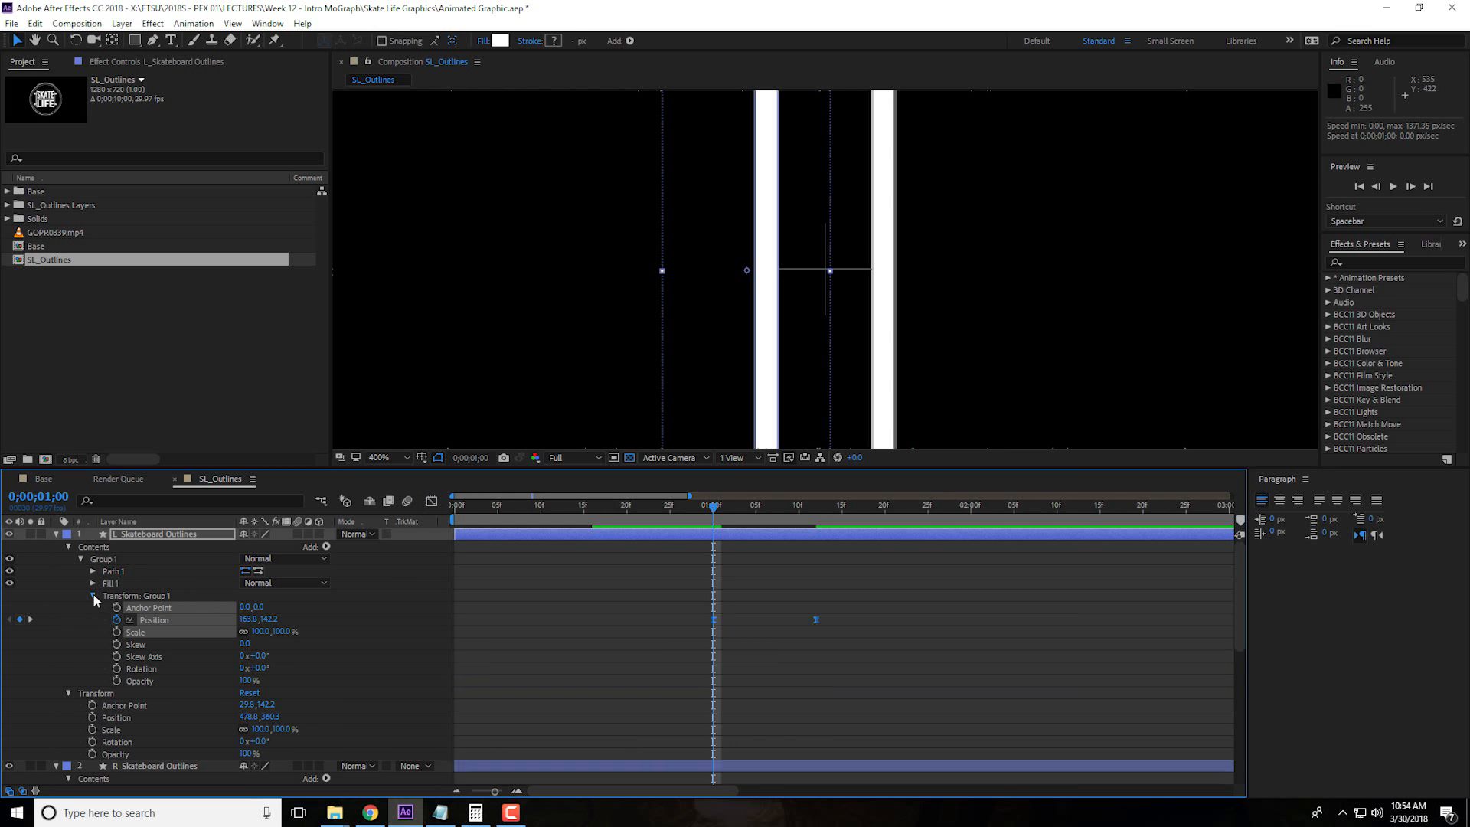
Collapse the Transform: Group 1 properties of both skateboard outline layers
{"action": "scroll", "coordinate": [381, 655], "scroll_direction": "down", "scroll_amount": 4}
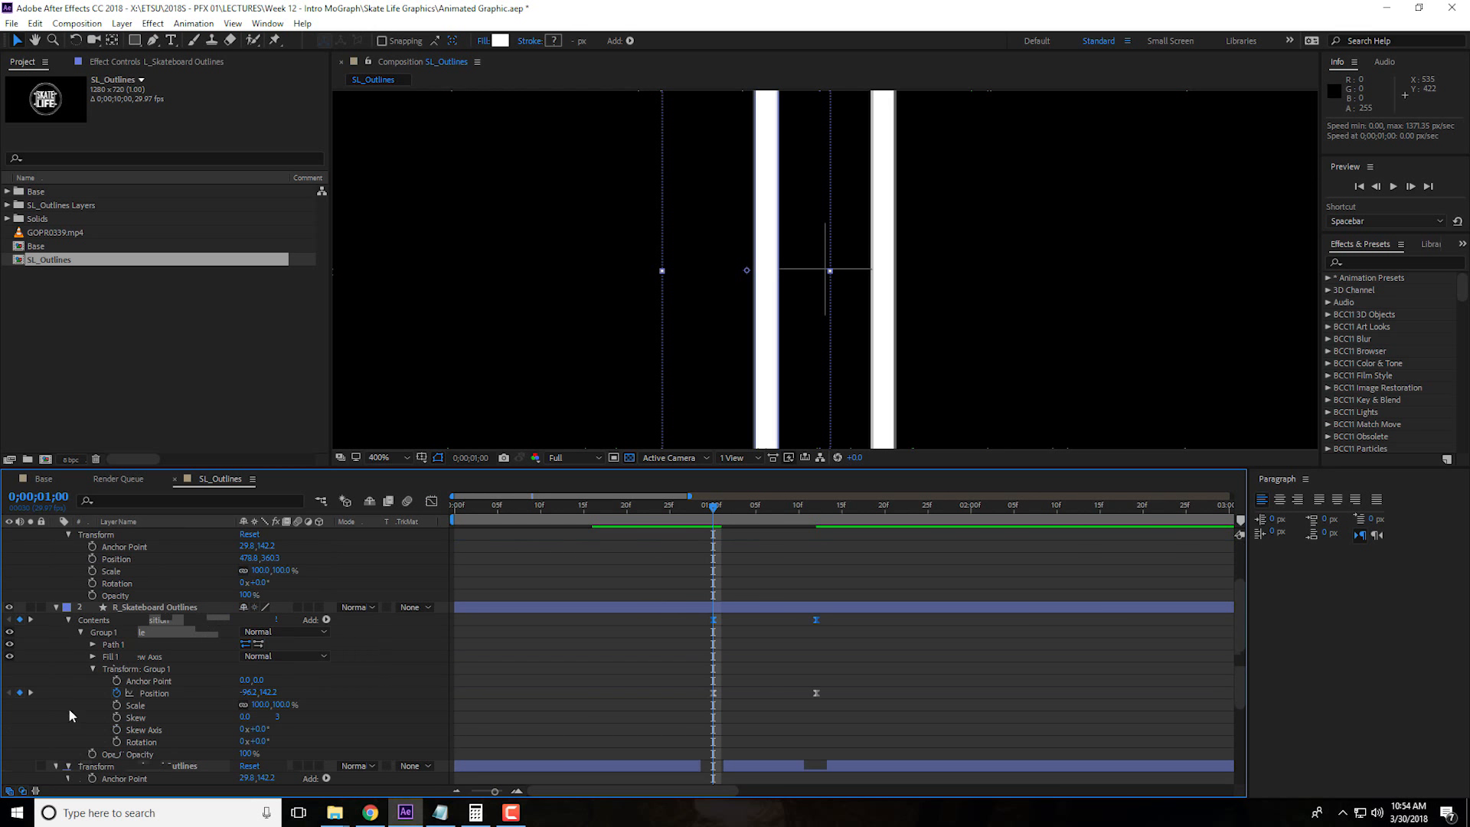
{"action": "left_click", "coordinate": [92, 670]}
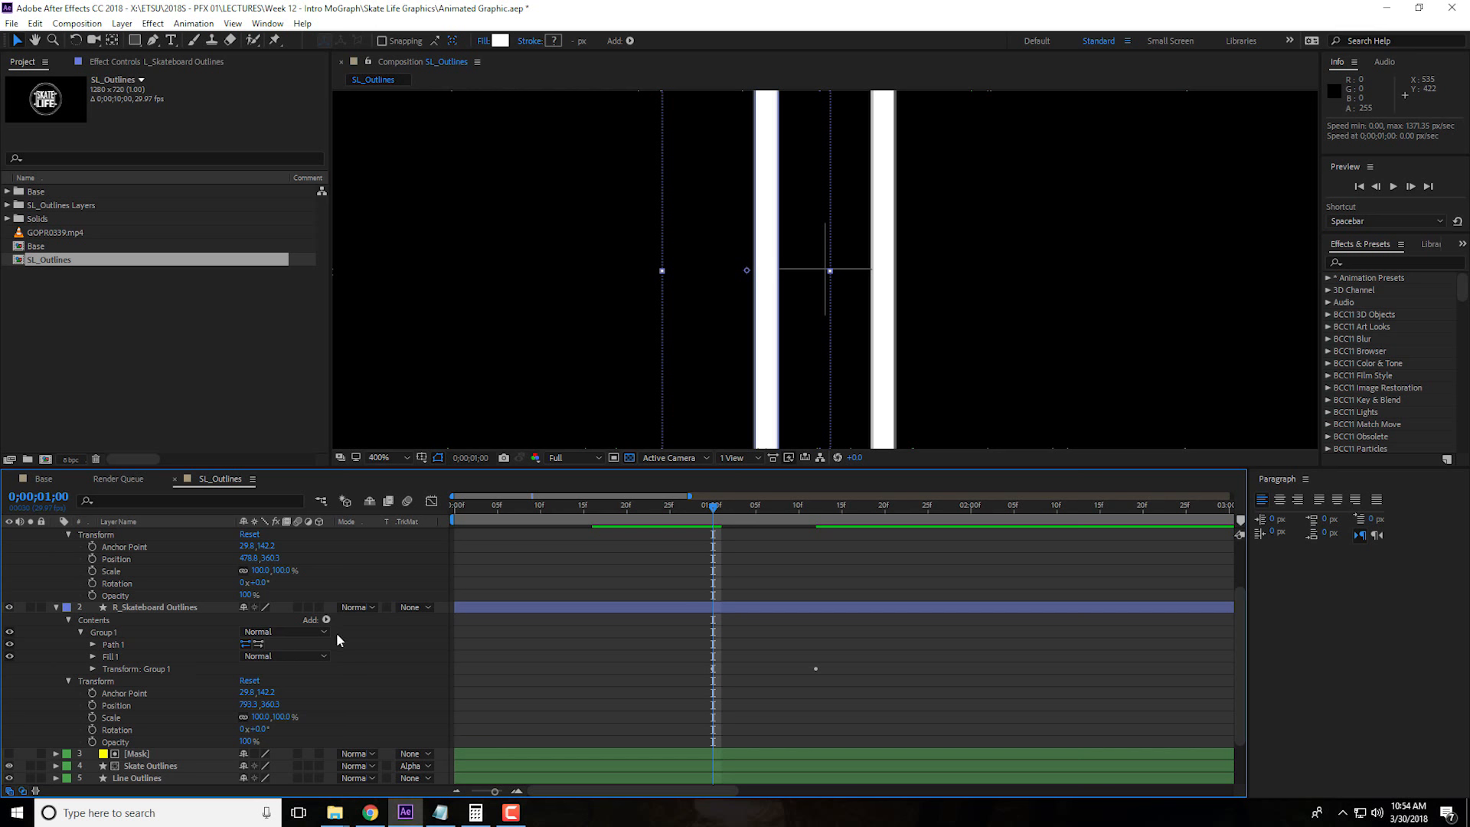
{"action": "scroll", "coordinate": [339, 640], "scroll_direction": "up", "scroll_amount": 2}
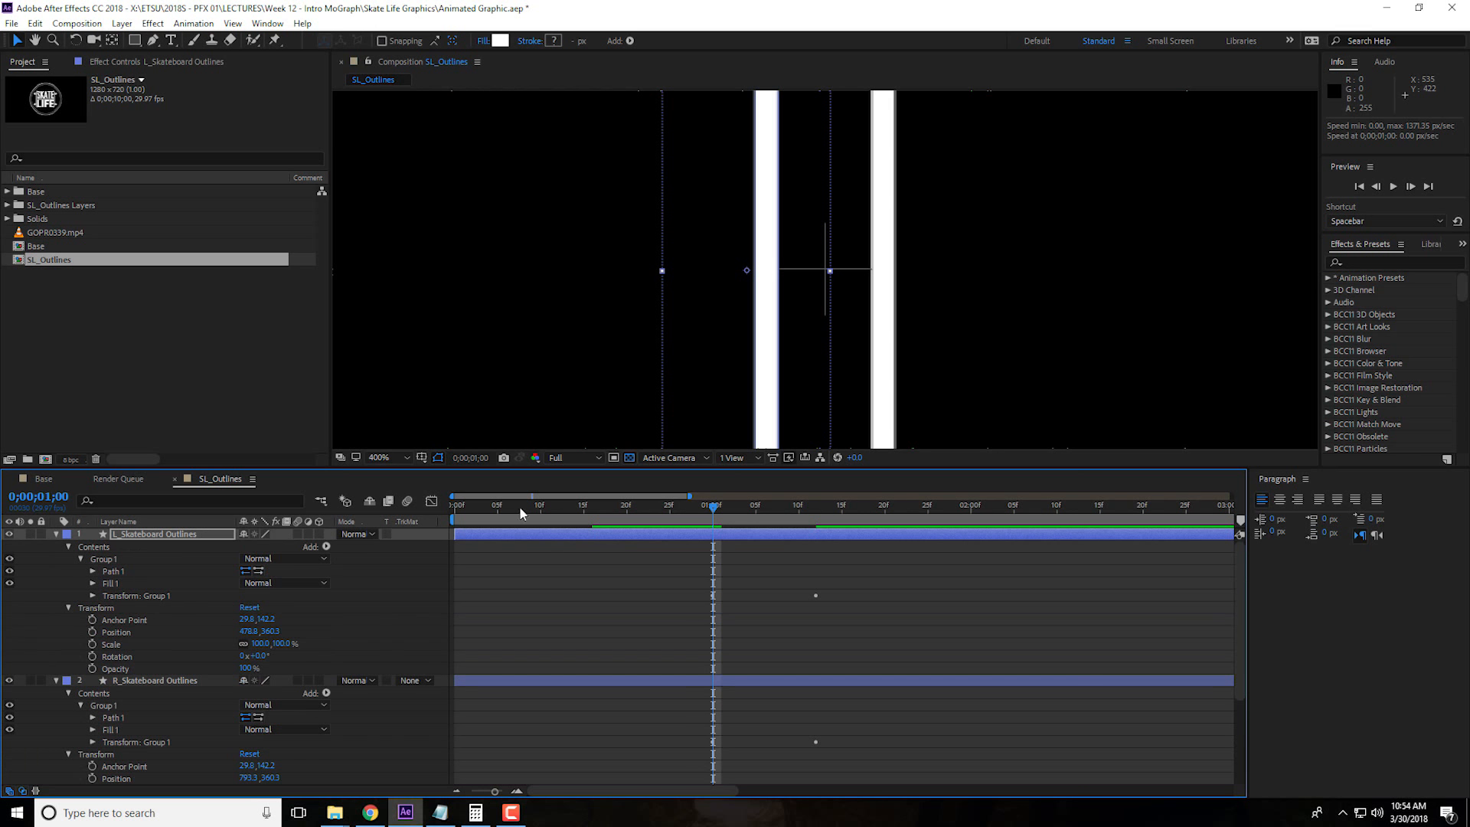
Add layer Scale keyframes of 100% at 0;00;00;18 to both skateboard outline layers
{"action": "mouse_move", "coordinate": [610, 517]}
{"action": "left_mouse_down"}
{"action": "mouse_move", "coordinate": [574, 518]}
{"action": "mouse_move", "coordinate": [607, 515]}
{"action": "left_mouse_up"}
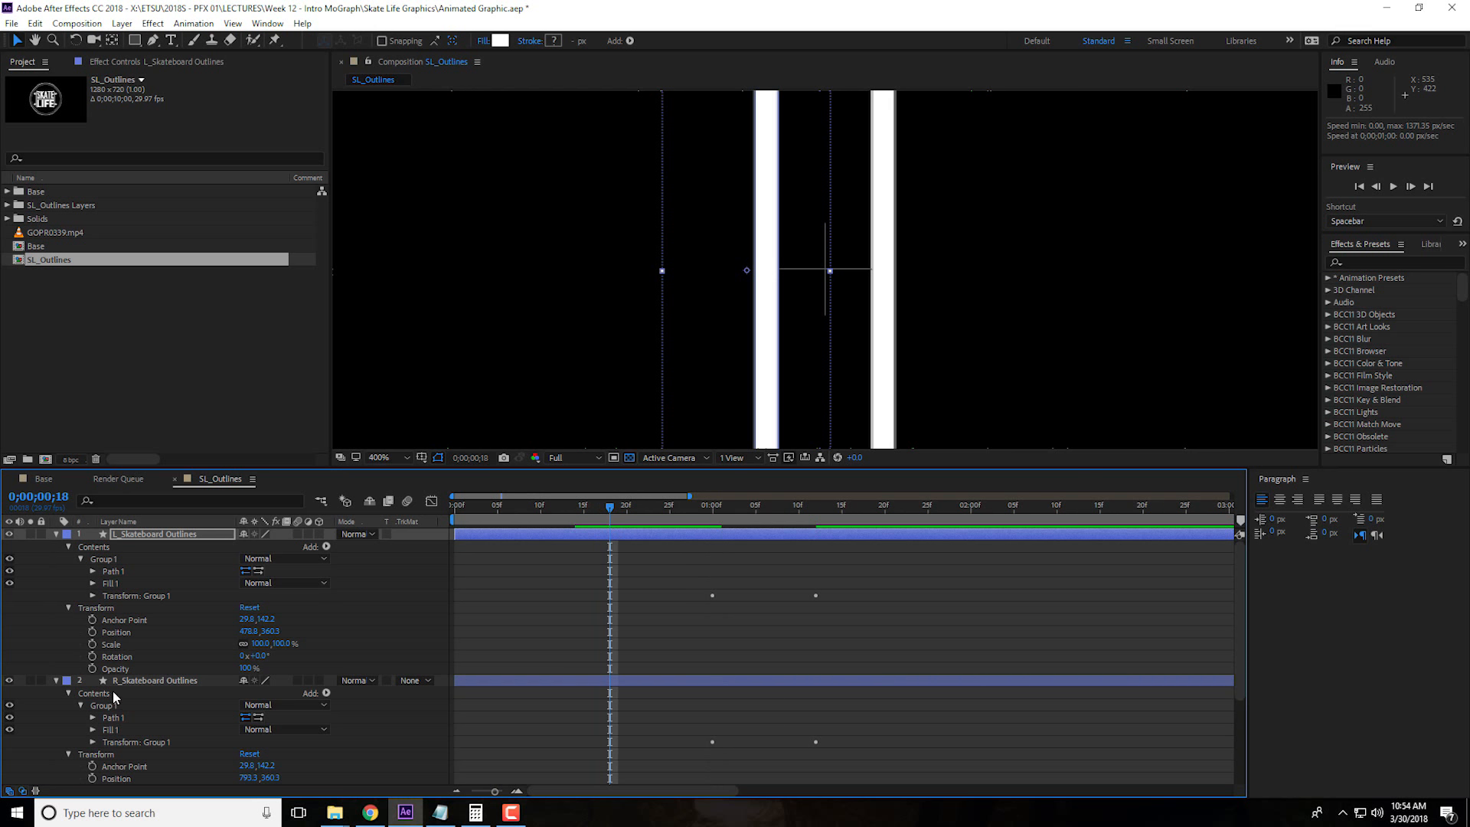
{"action": "left_click", "coordinate": [92, 645]}
{"action": "scroll", "coordinate": [181, 705], "scroll_direction": "down", "scroll_amount": 2}
{"action": "scroll", "coordinate": [181, 705], "scroll_direction": "up", "scroll_amount": 2}
{"action": "left_click", "coordinate": [99, 681]}
{"action": "scroll", "coordinate": [541, 600], "scroll_direction": "down", "scroll_amount": 2}
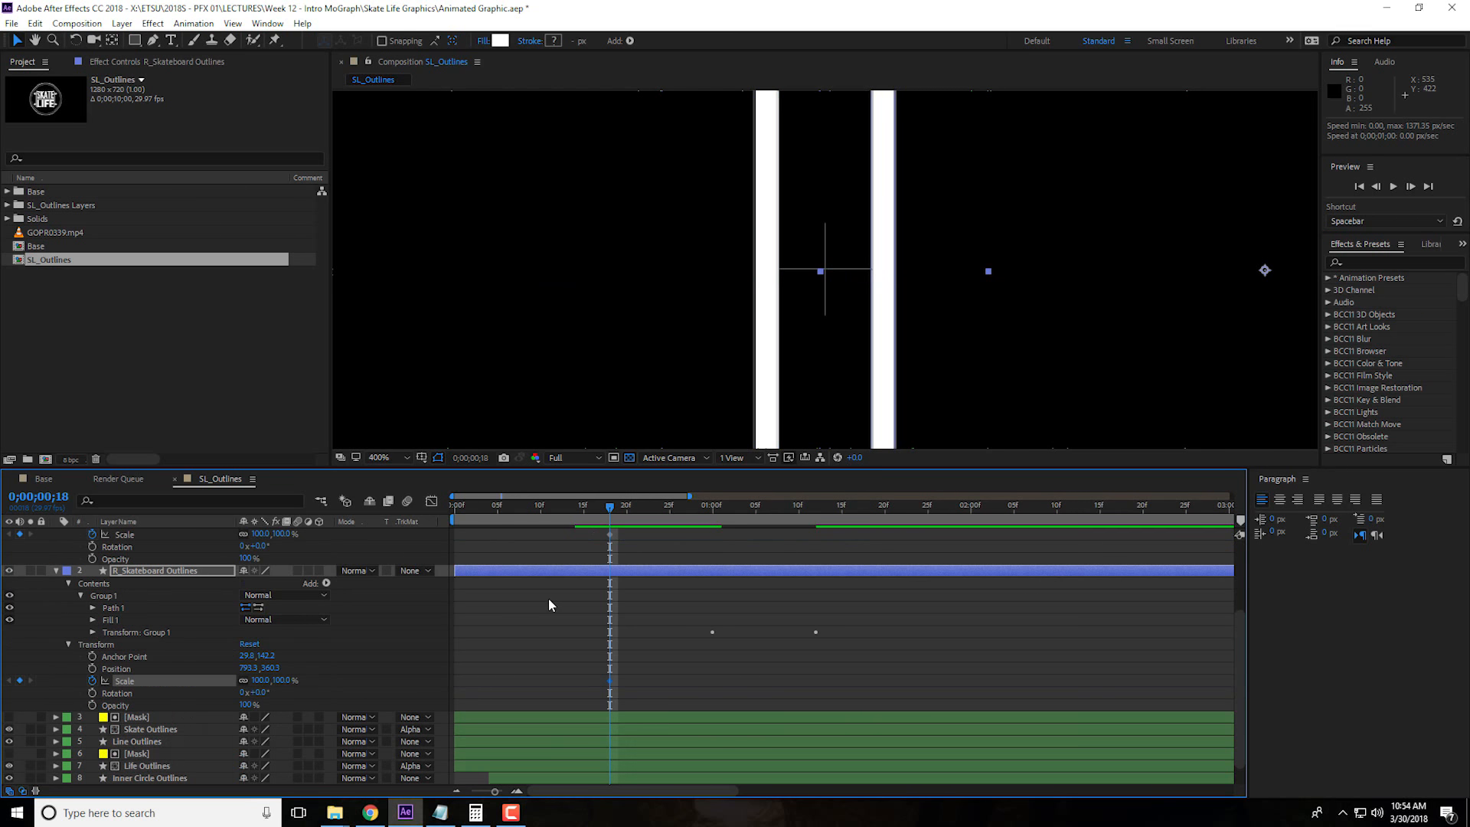
Add layer Scale keyframes of 0% at 0;00;00;10 to both skateboard outline layers
{"action": "scroll", "coordinate": [550, 605], "scroll_direction": "up", "scroll_amount": 2}
{"action": "left_click_drag", "start_coordinate": [611, 509], "coordinate": [540, 514]}
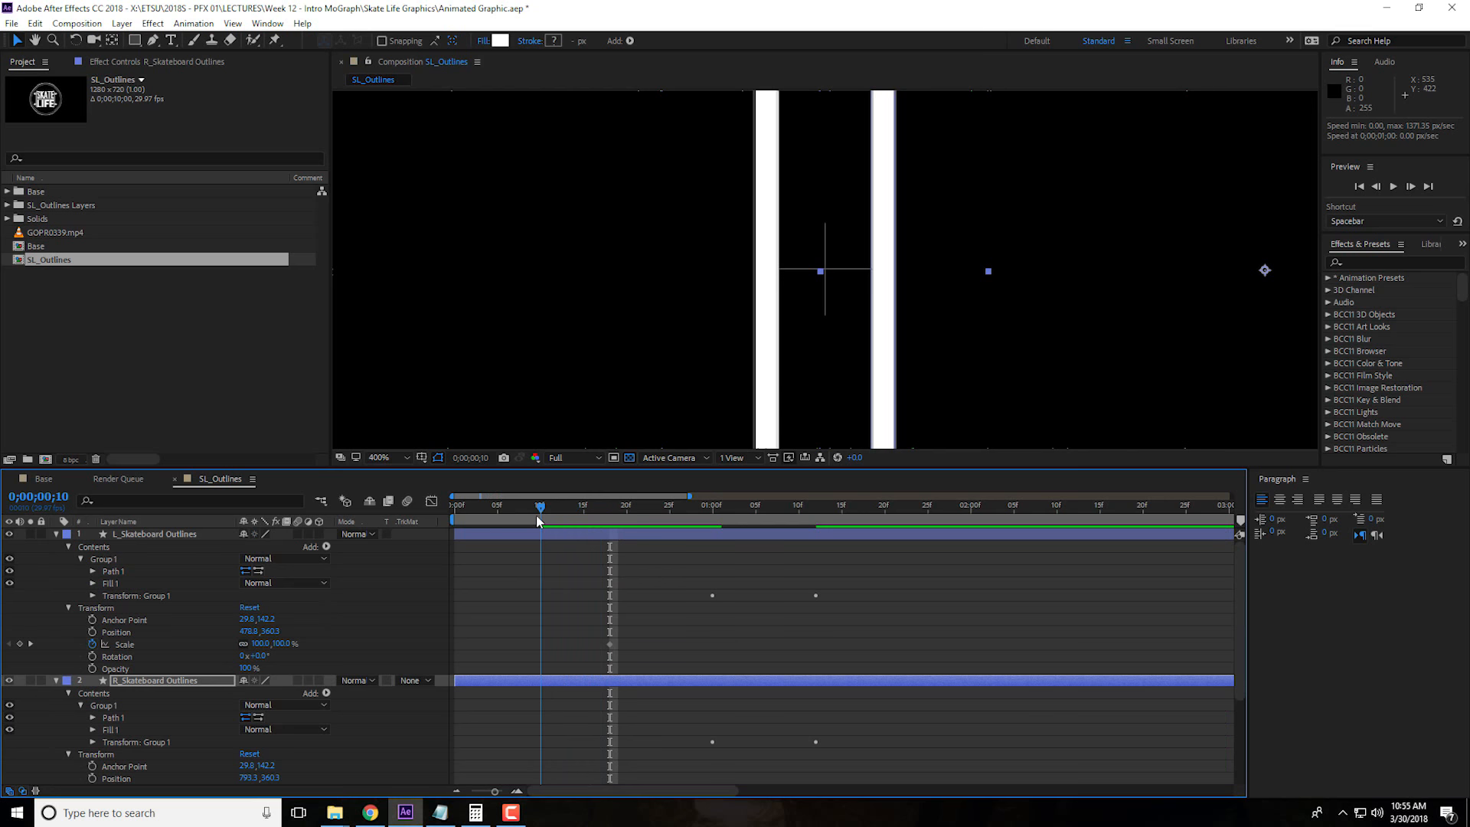
{"action": "left_click", "coordinate": [283, 644]}
{"action": "type", "text": "0"}
{"action": "key", "text": "Return"}
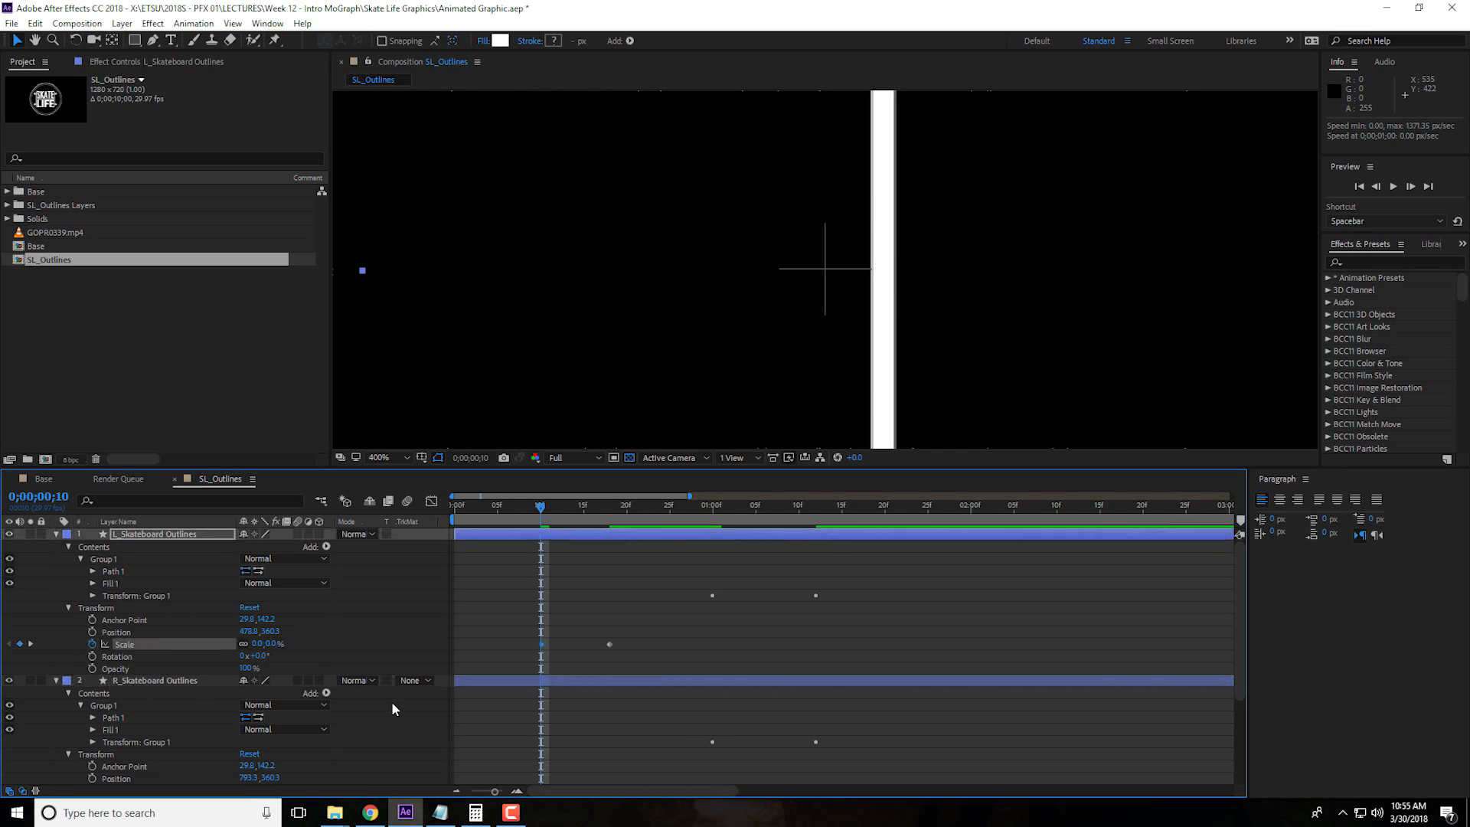
{"action": "scroll", "coordinate": [387, 720], "scroll_direction": "down", "scroll_amount": 2}
{"action": "left_click", "coordinate": [283, 717]}
{"action": "scroll", "coordinate": [342, 735], "scroll_direction": "up", "scroll_amount": 2}
{"action": "scroll", "coordinate": [345, 743], "scroll_direction": "down", "scroll_amount": 2}
{"action": "type", "text": "0"}
Apply Easy Ease to R_Skateboard Outlines' layer Scale keyframes and reshape their speed curve to peak early and ease out slowly
{"action": "left_click_drag", "start_coordinate": [521, 707], "coordinate": [632, 728]}
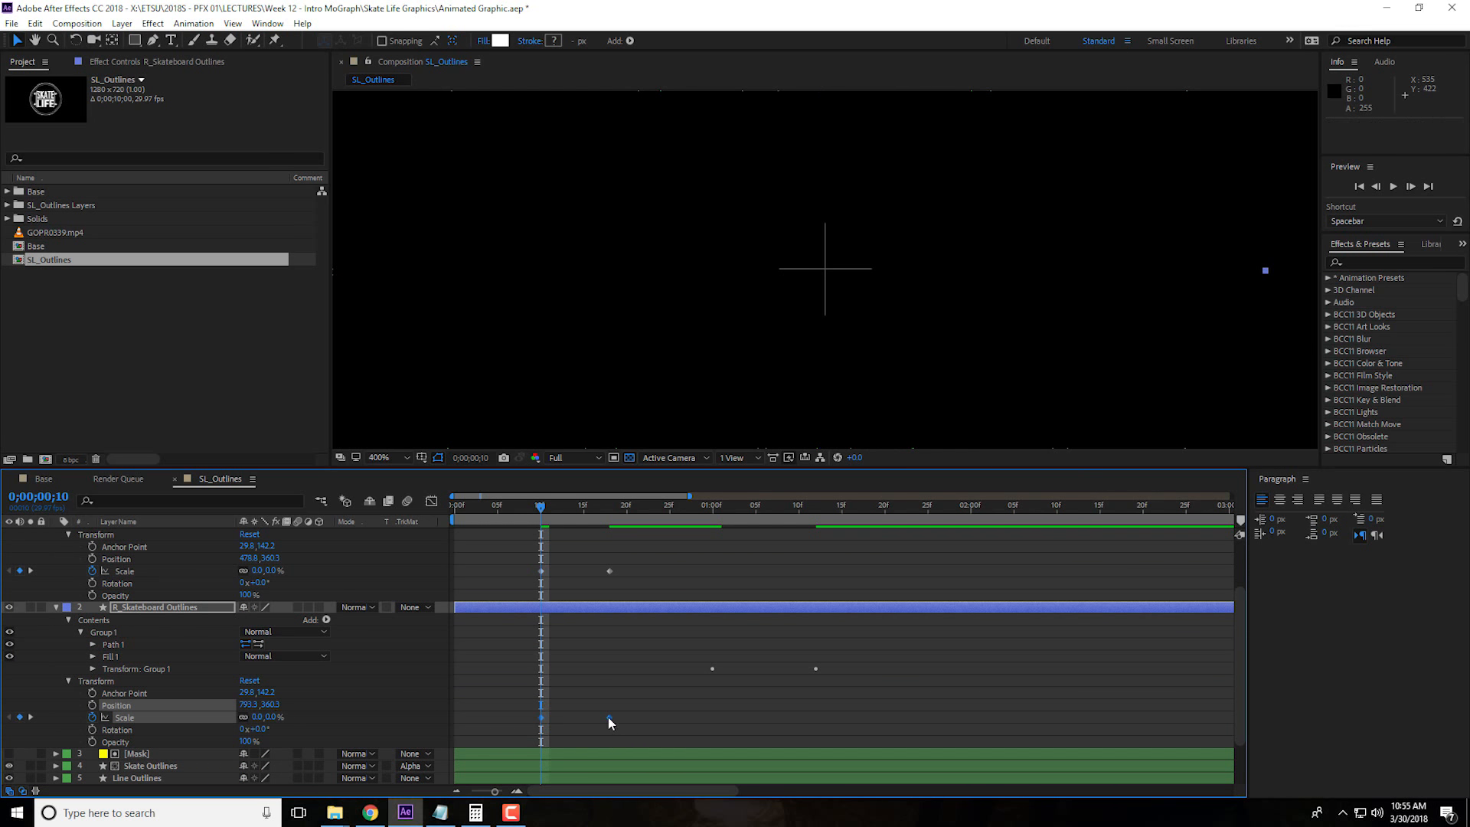
{"action": "right_click", "coordinate": [609, 718]}
{"action": "mouse_move", "coordinate": [659, 707]}
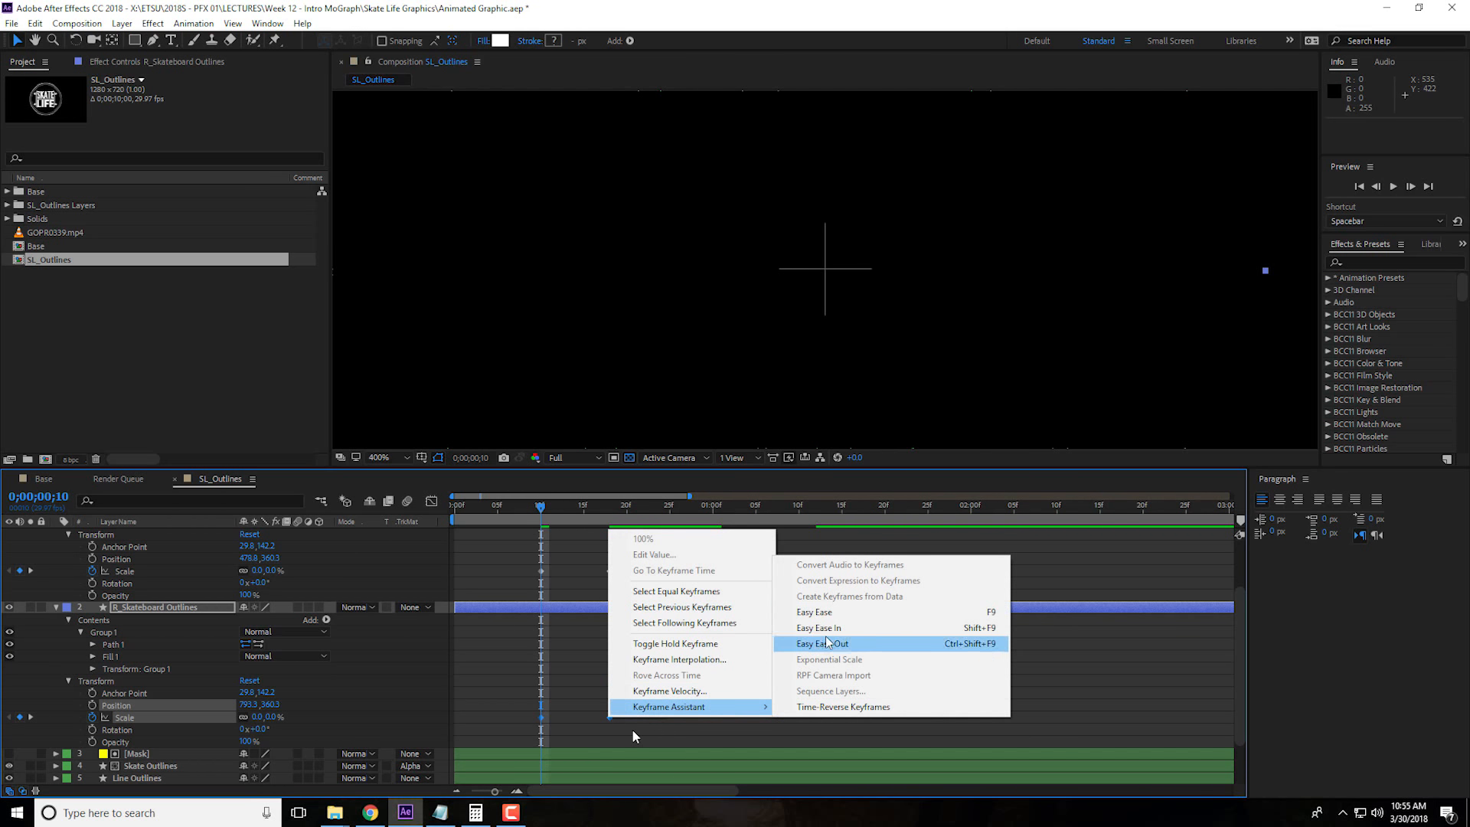
{"action": "left_click", "coordinate": [845, 618]}
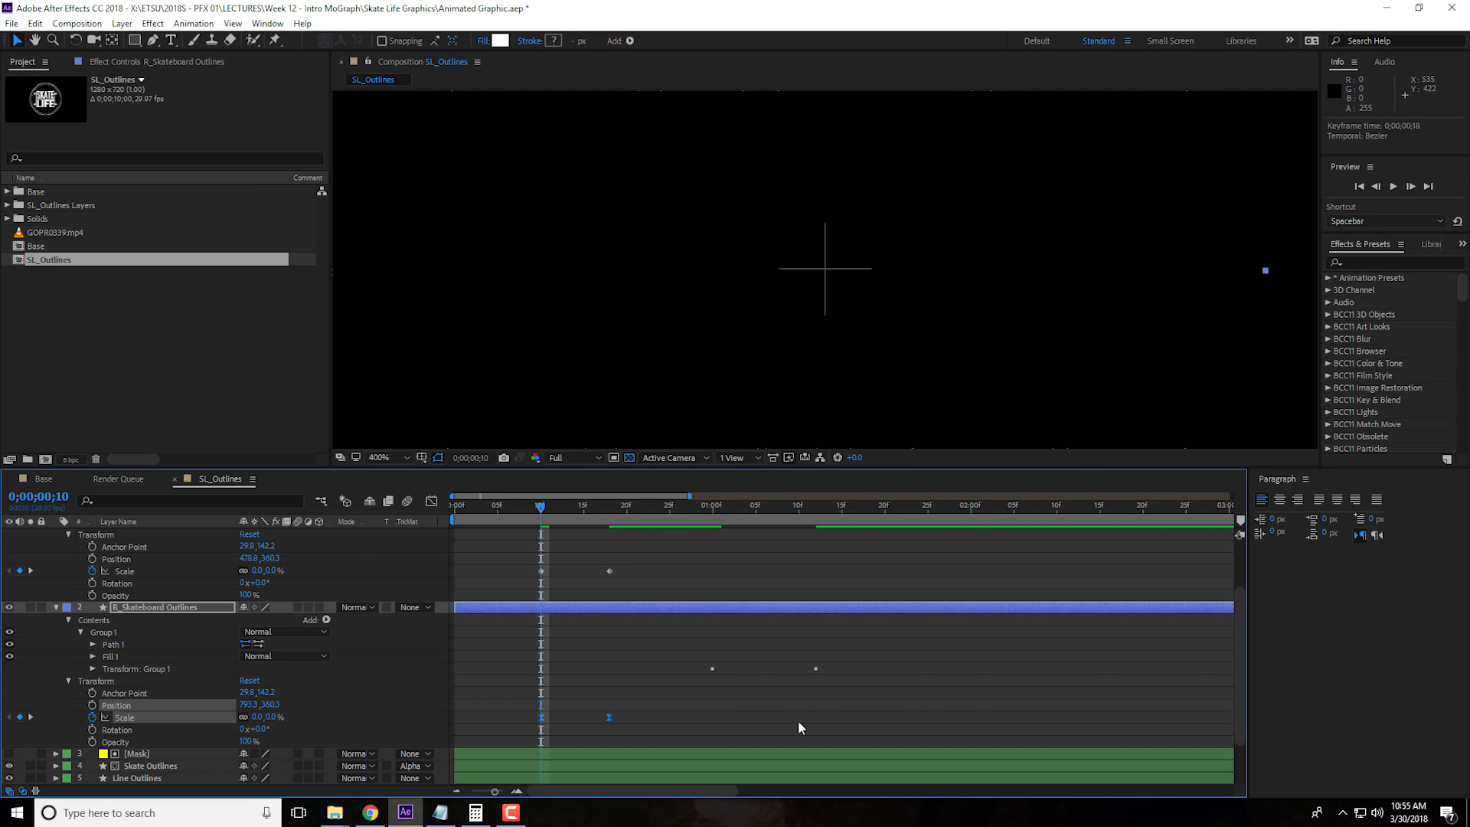
{"action": "left_click", "coordinate": [429, 502]}
{"action": "left_click_drag", "start_coordinate": [630, 731], "coordinate": [549, 740]}
{"action": "left_click", "coordinate": [432, 501]}
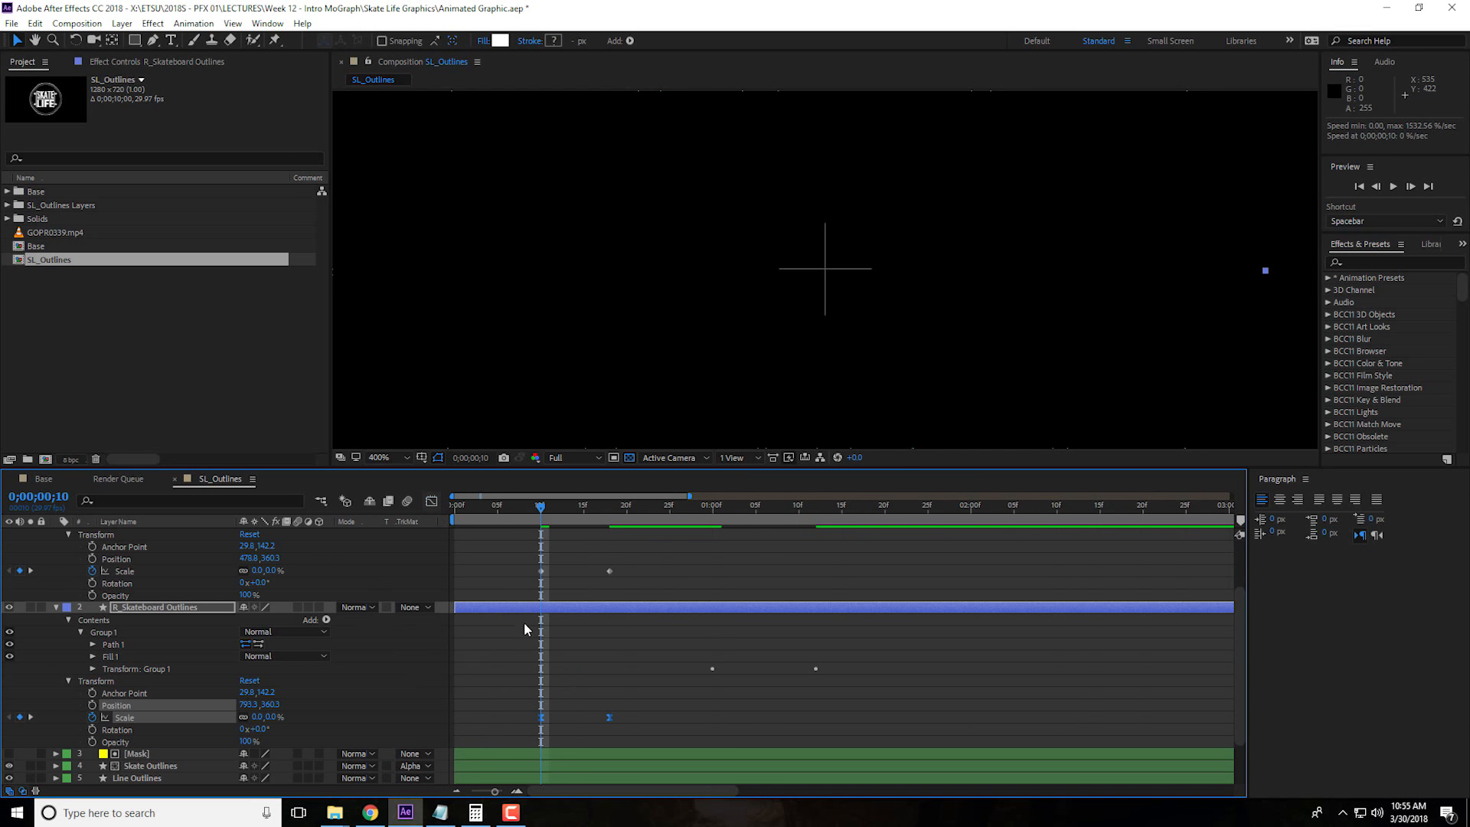
Apply Easy Ease to L_Skateboard Outlines' layer Scale keyframes and reshape their speed curve to peak early and ease out slowly
{"action": "scroll", "coordinate": [534, 659], "scroll_direction": "up", "scroll_amount": 2}
{"action": "left_click_drag", "start_coordinate": [526, 642], "coordinate": [621, 659]}
{"action": "right_click", "coordinate": [609, 645]}
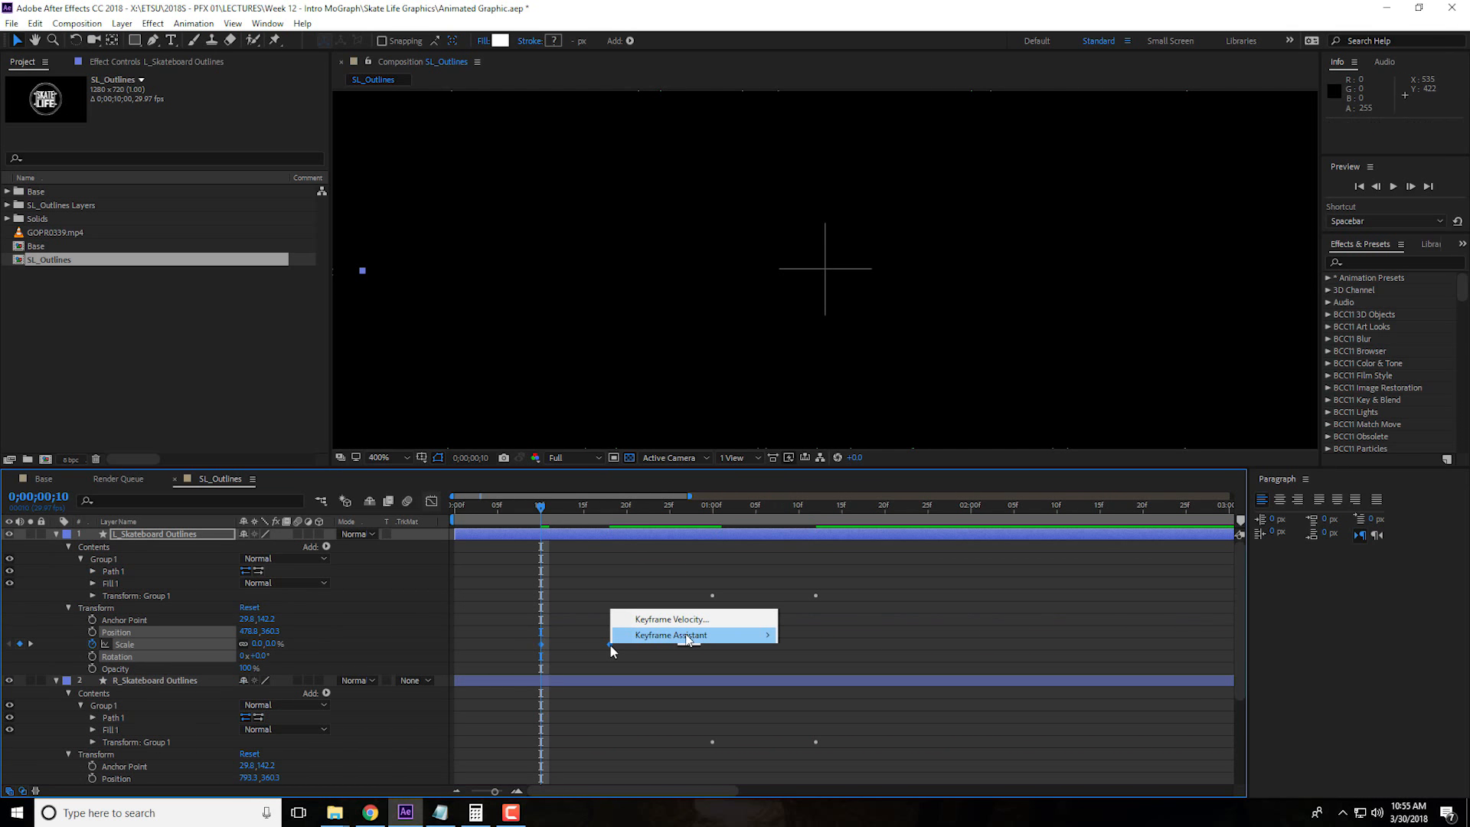
{"action": "mouse_move", "coordinate": [690, 635]}
{"action": "left_click", "coordinate": [825, 684]}
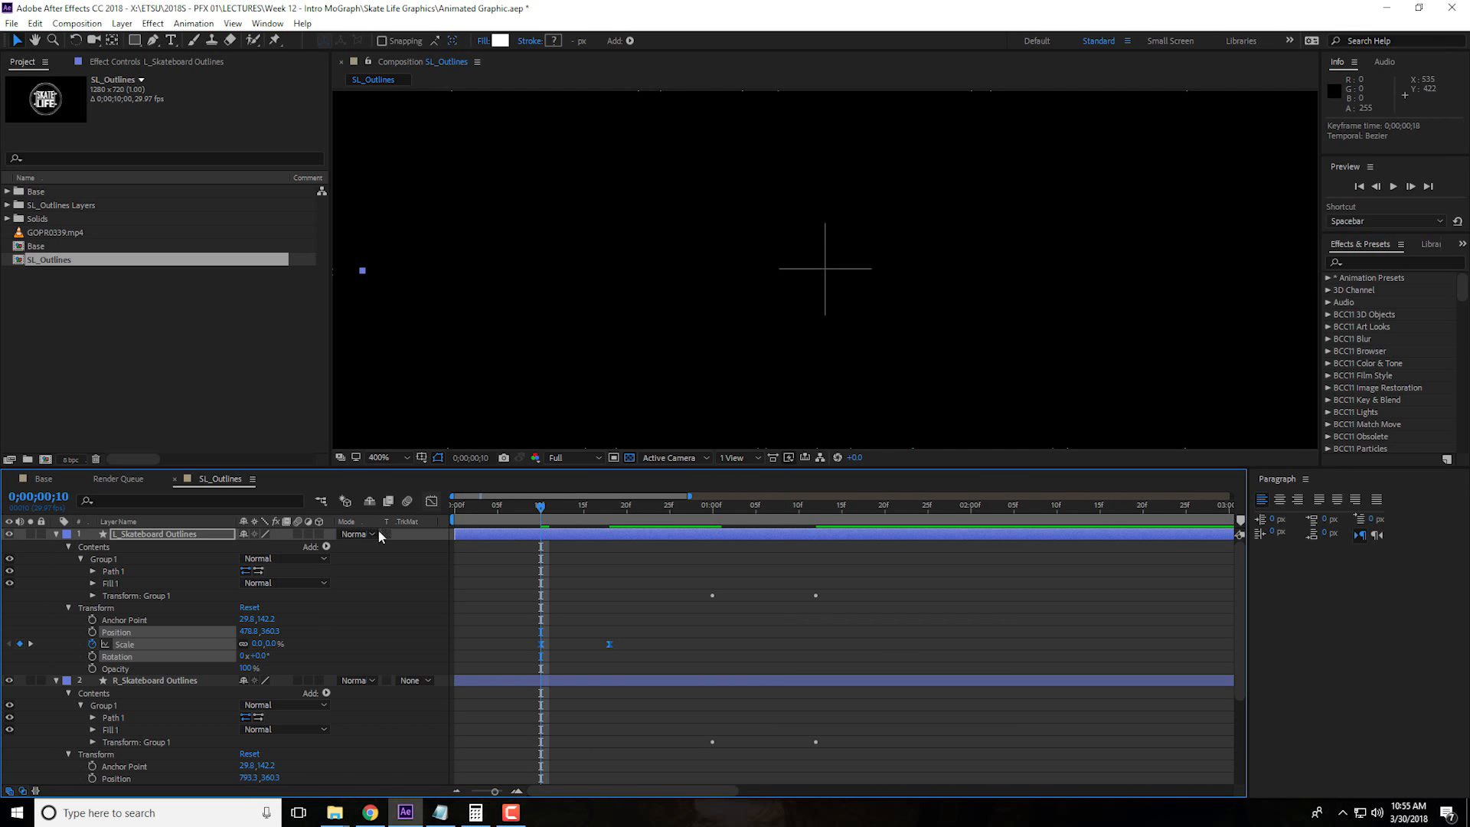
{"action": "left_click", "coordinate": [433, 504]}
{"action": "left_click_drag", "start_coordinate": [634, 734], "coordinate": [577, 749]}
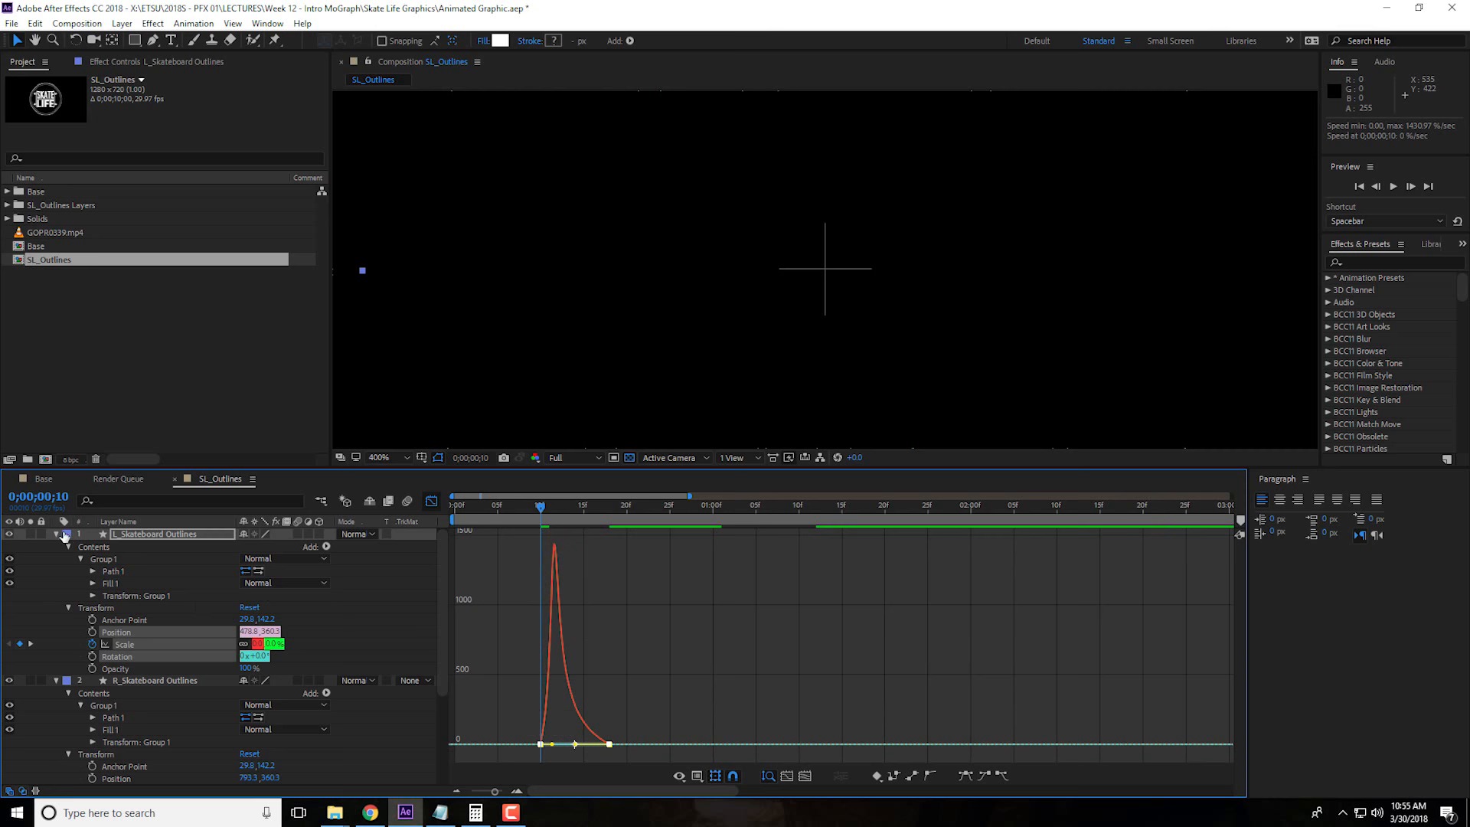
Collapse both skateboard outline layers and change their label color to green
{"action": "left_click", "coordinate": [56, 535]}
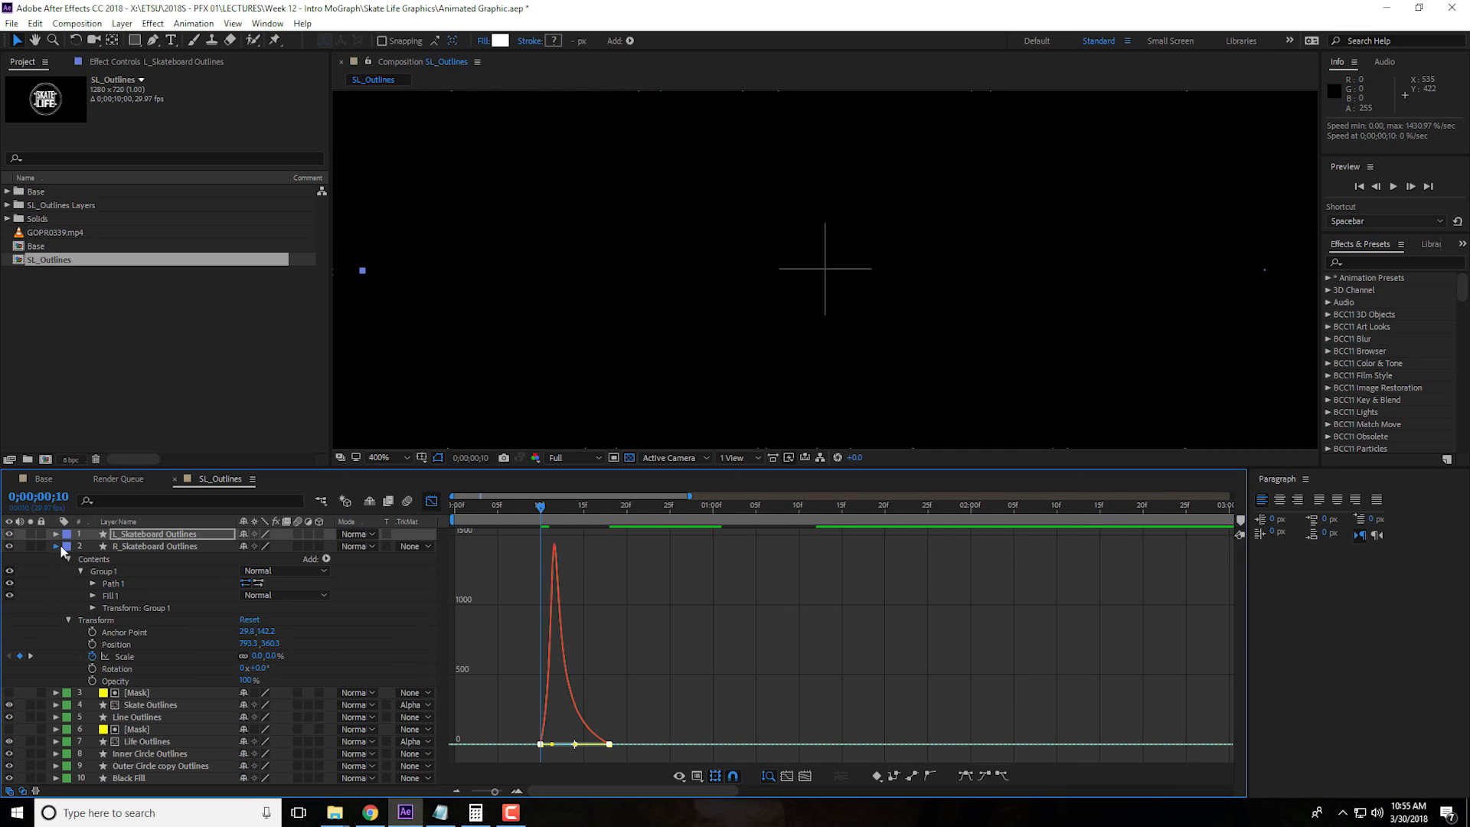
{"action": "left_click", "coordinate": [56, 547]}
{"action": "left_click", "coordinate": [431, 503]}
{"action": "left_click", "coordinate": [148, 547], "text": "shift"}
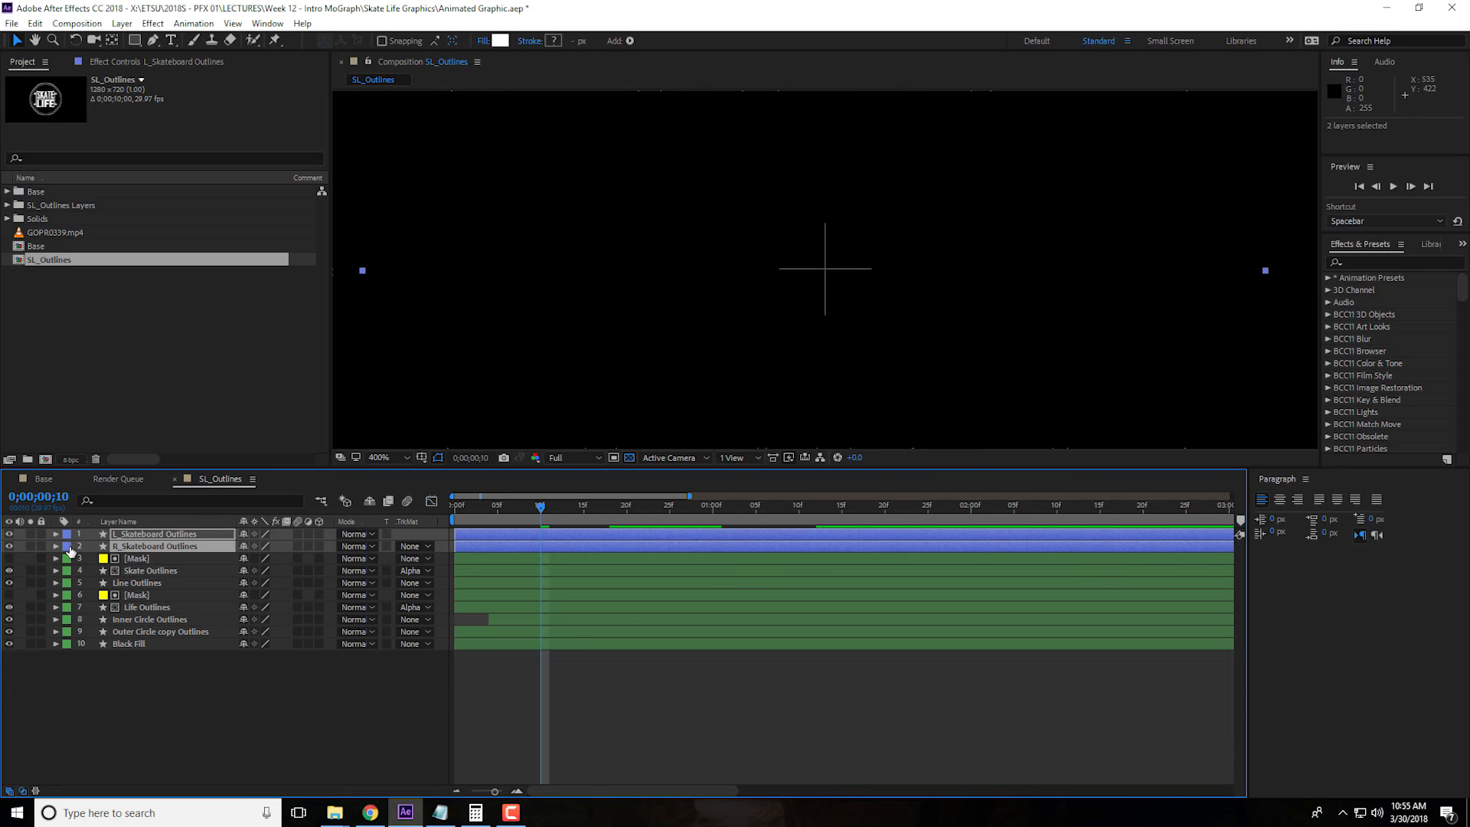
{"action": "left_click", "coordinate": [68, 546]}
{"action": "left_click", "coordinate": [128, 434]}
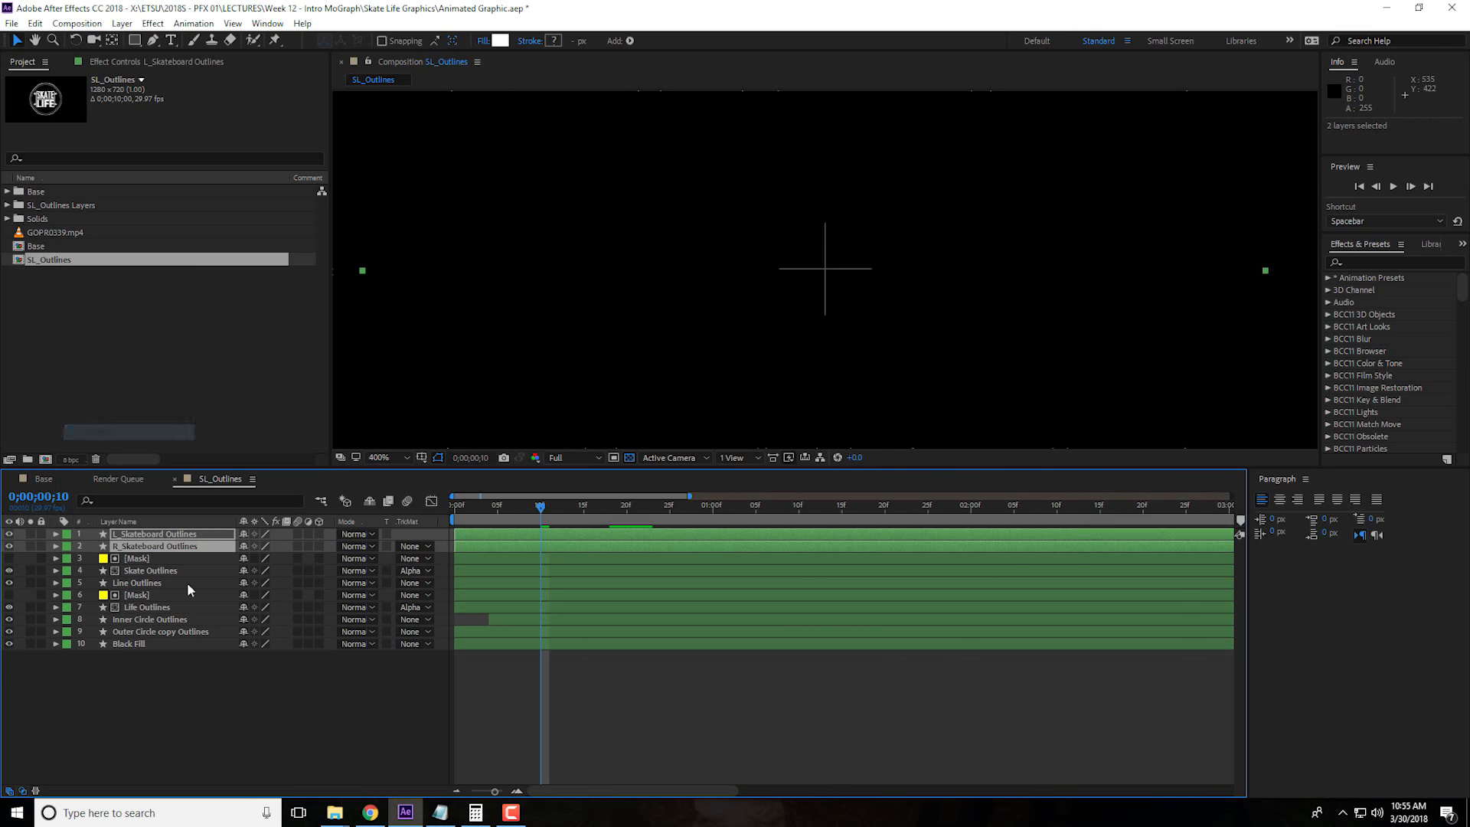
{"action": "left_click", "coordinate": [286, 722]}
Play back the SL_Outlines animation from the start to review the skateboard scaling up and splitting apart
{"action": "scroll", "coordinate": [669, 309], "scroll_direction": "down", "scroll_amount": 6}
{"action": "key", "text": "space"}
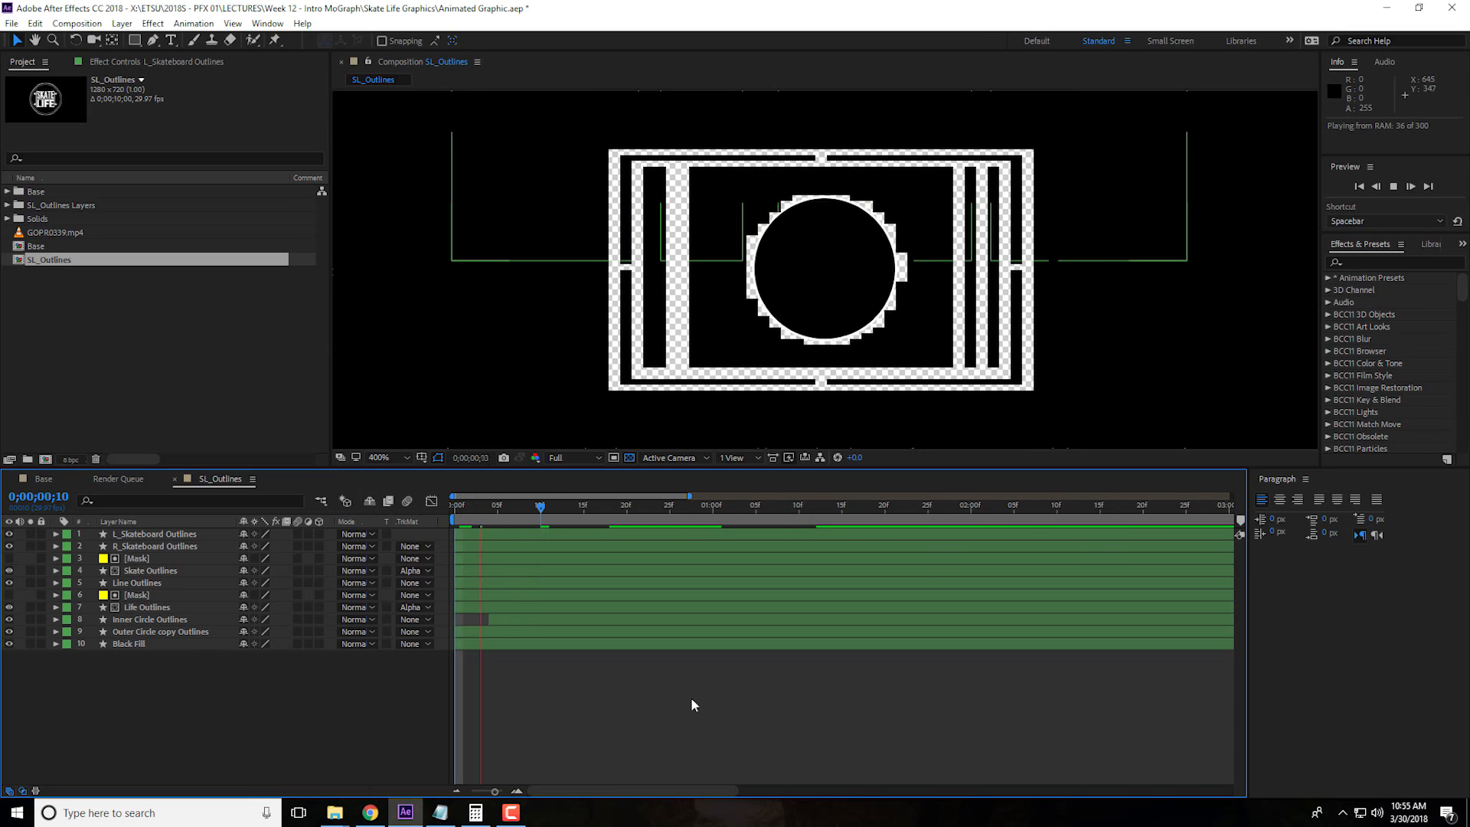
{"action": "key", "text": "space"}
{"action": "key", "text": "space"}
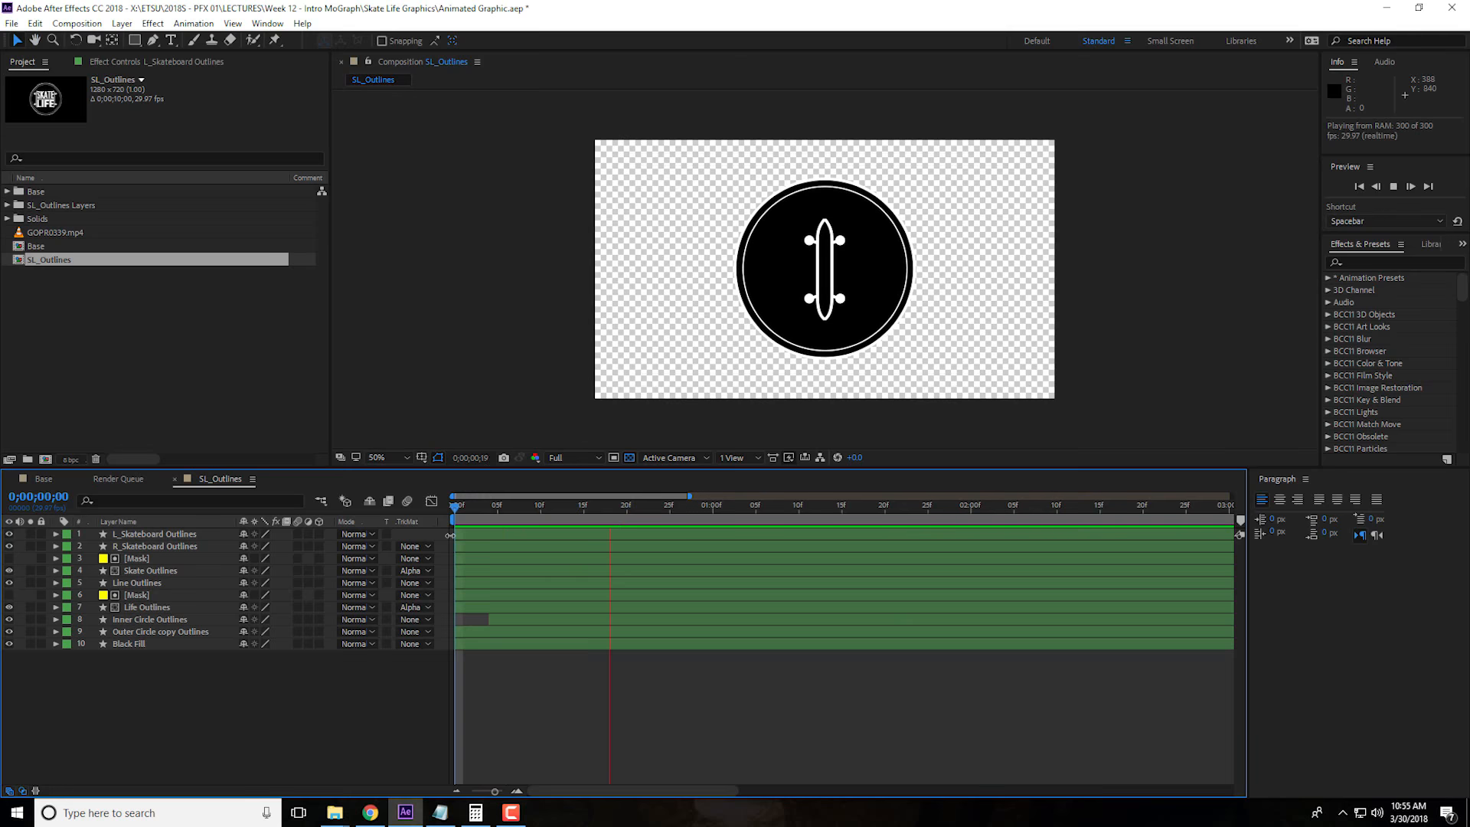
{"action": "left_click", "coordinate": [494, 509]}
{"action": "key", "text": "space"}
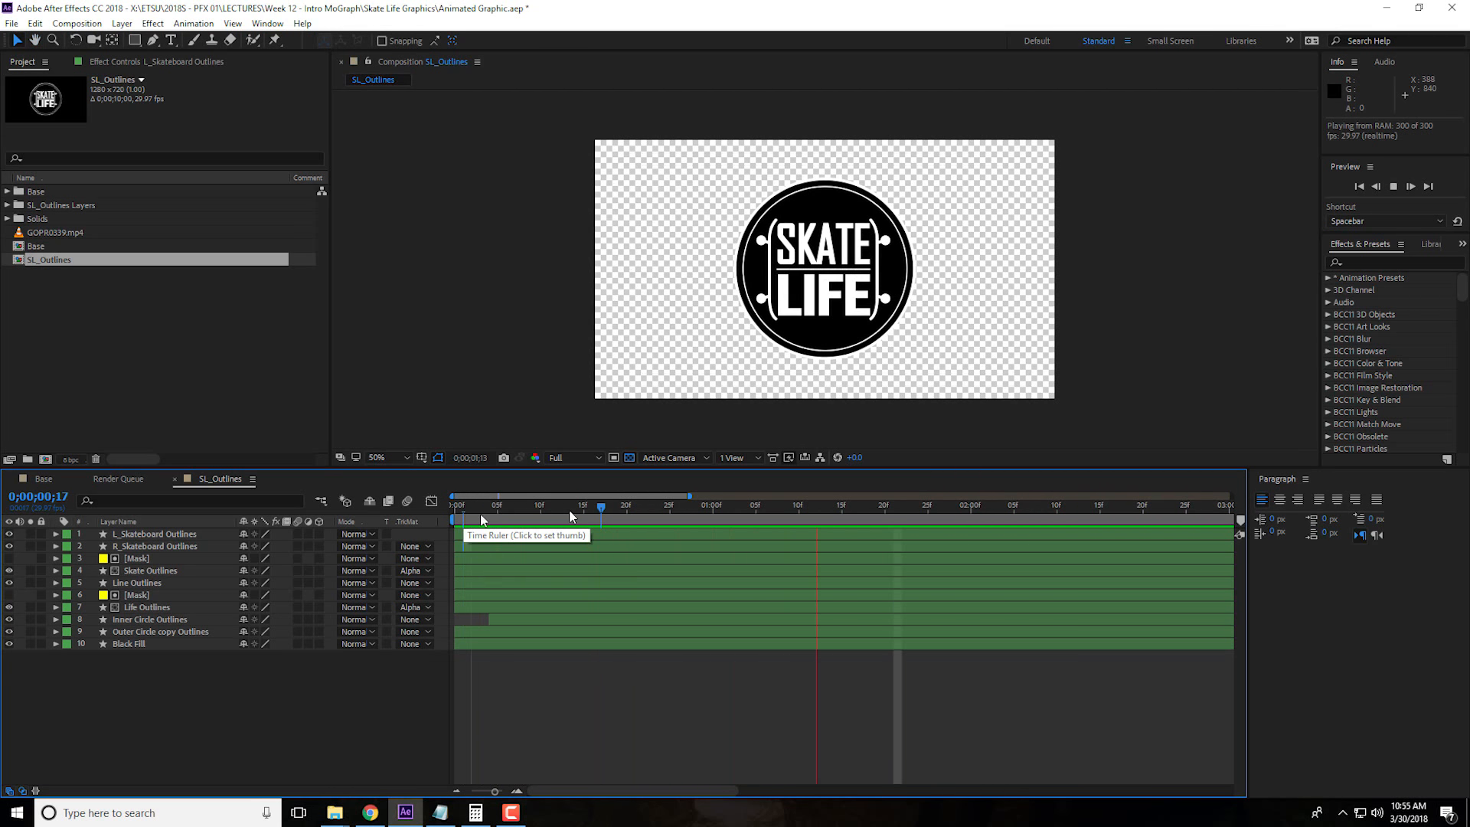
{"action": "key", "text": "space"}
{"action": "mouse_move", "coordinate": [494, 508]}
{"action": "left_mouse_down"}
{"action": "mouse_move", "coordinate": [765, 508]}
{"action": "mouse_move", "coordinate": [481, 522]}
{"action": "left_mouse_up"}
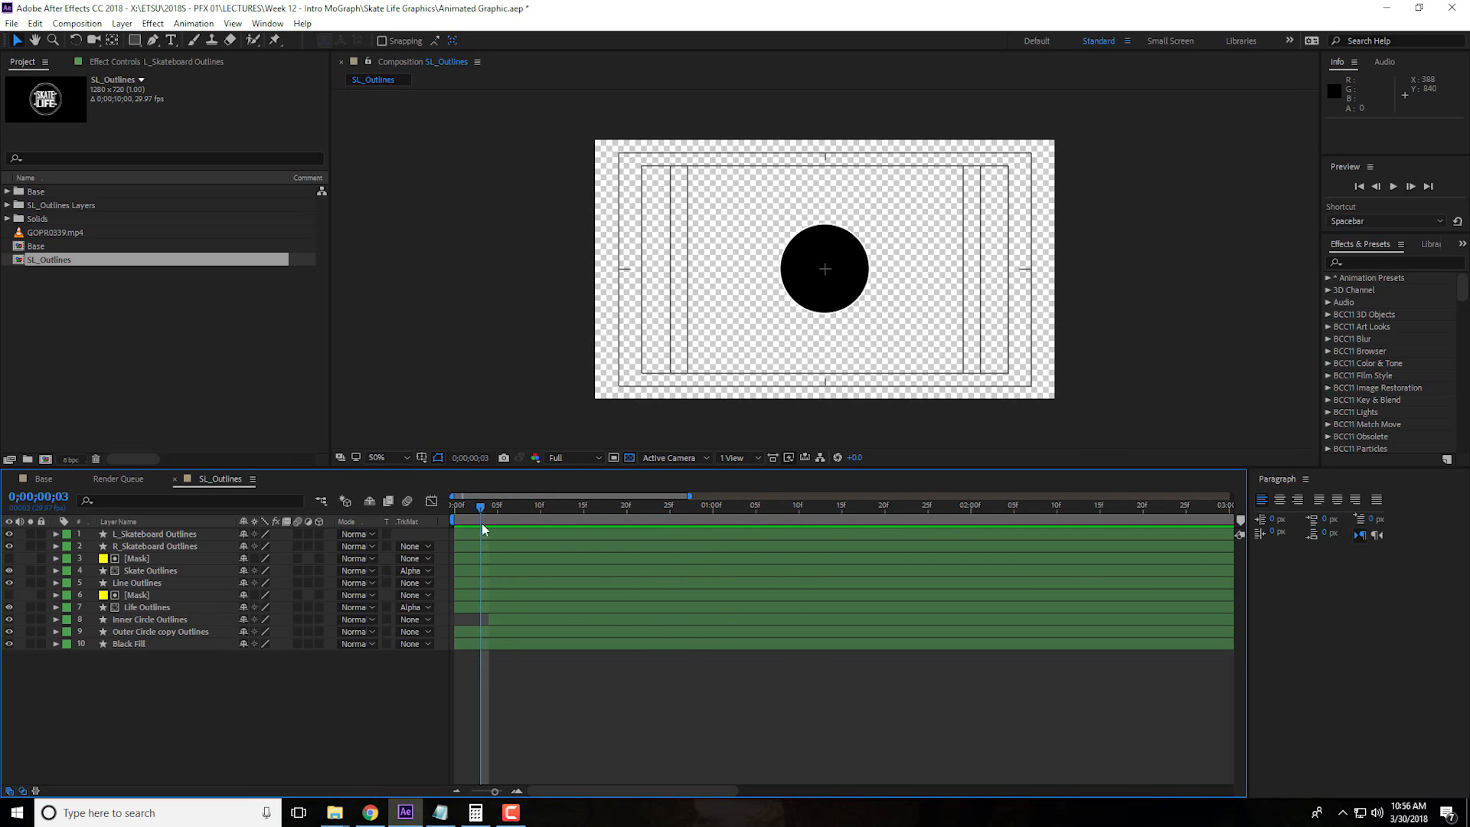
Play the finished animation in the Base composition and examine its Null 1 layer
{"action": "left_click", "coordinate": [37, 479]}
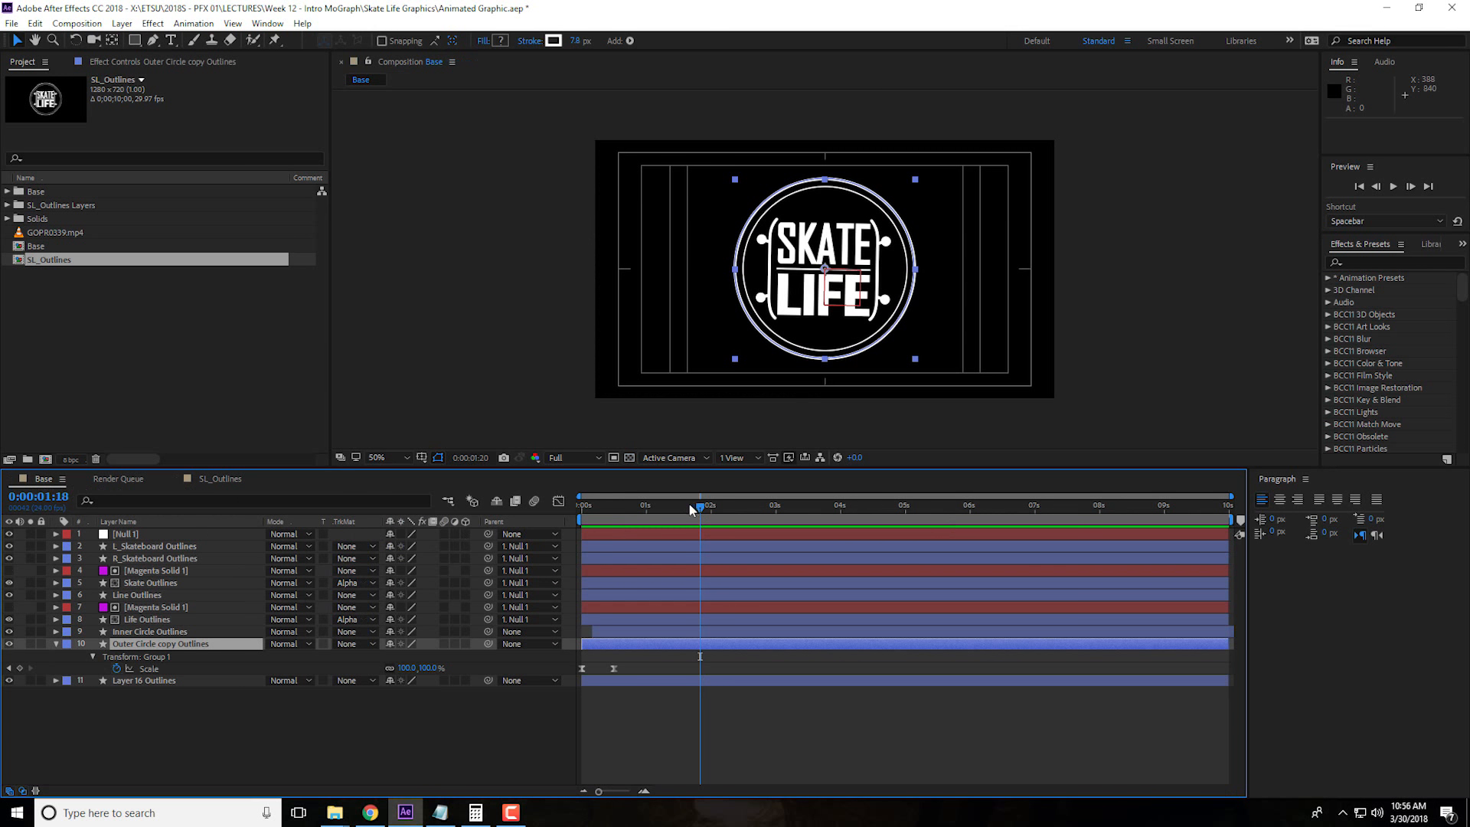
{"action": "left_click_drag", "start_coordinate": [693, 508], "coordinate": [548, 512]}
{"action": "key", "text": "space"}
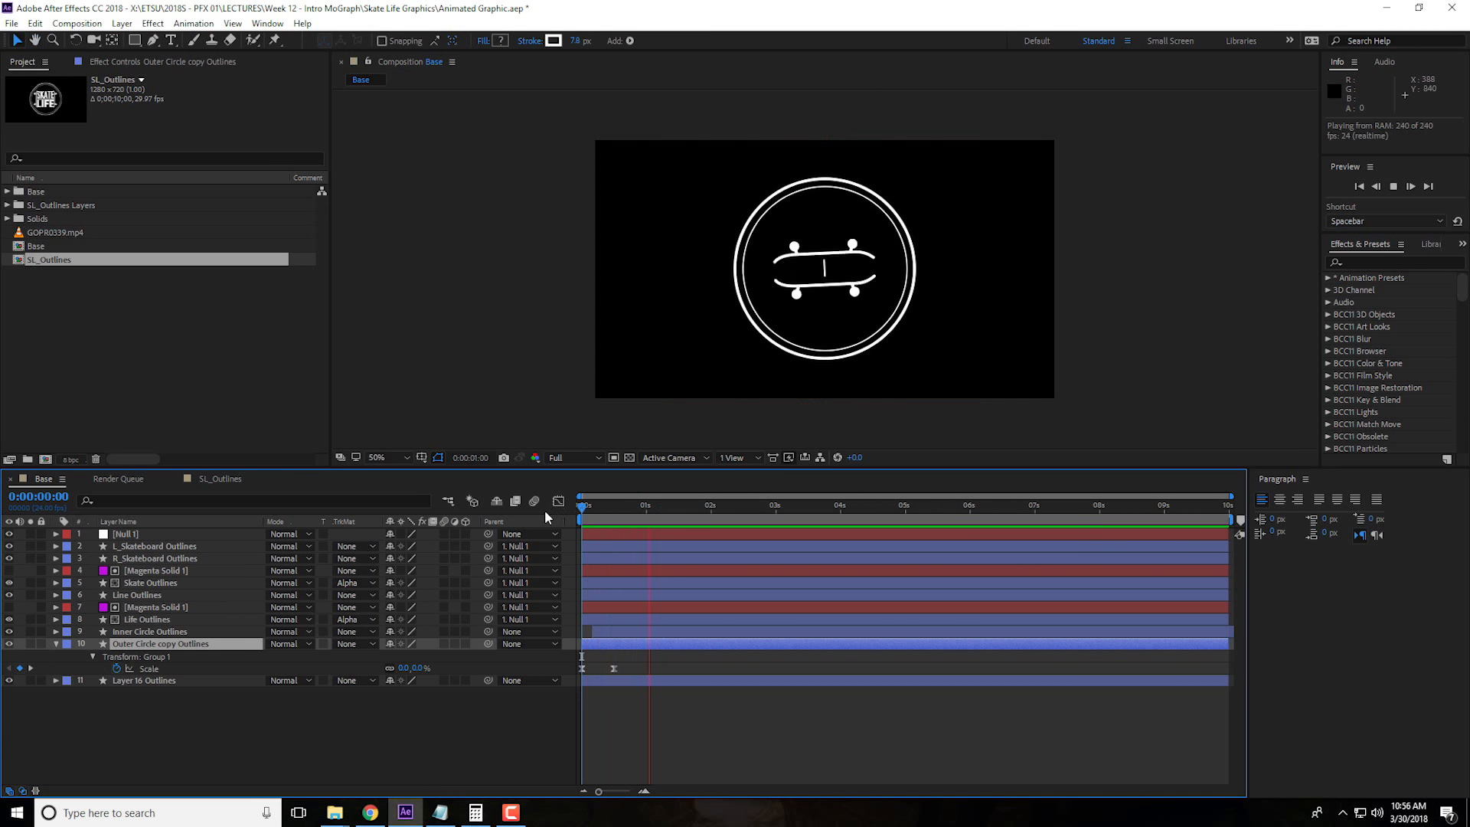
{"action": "key", "text": "space"}
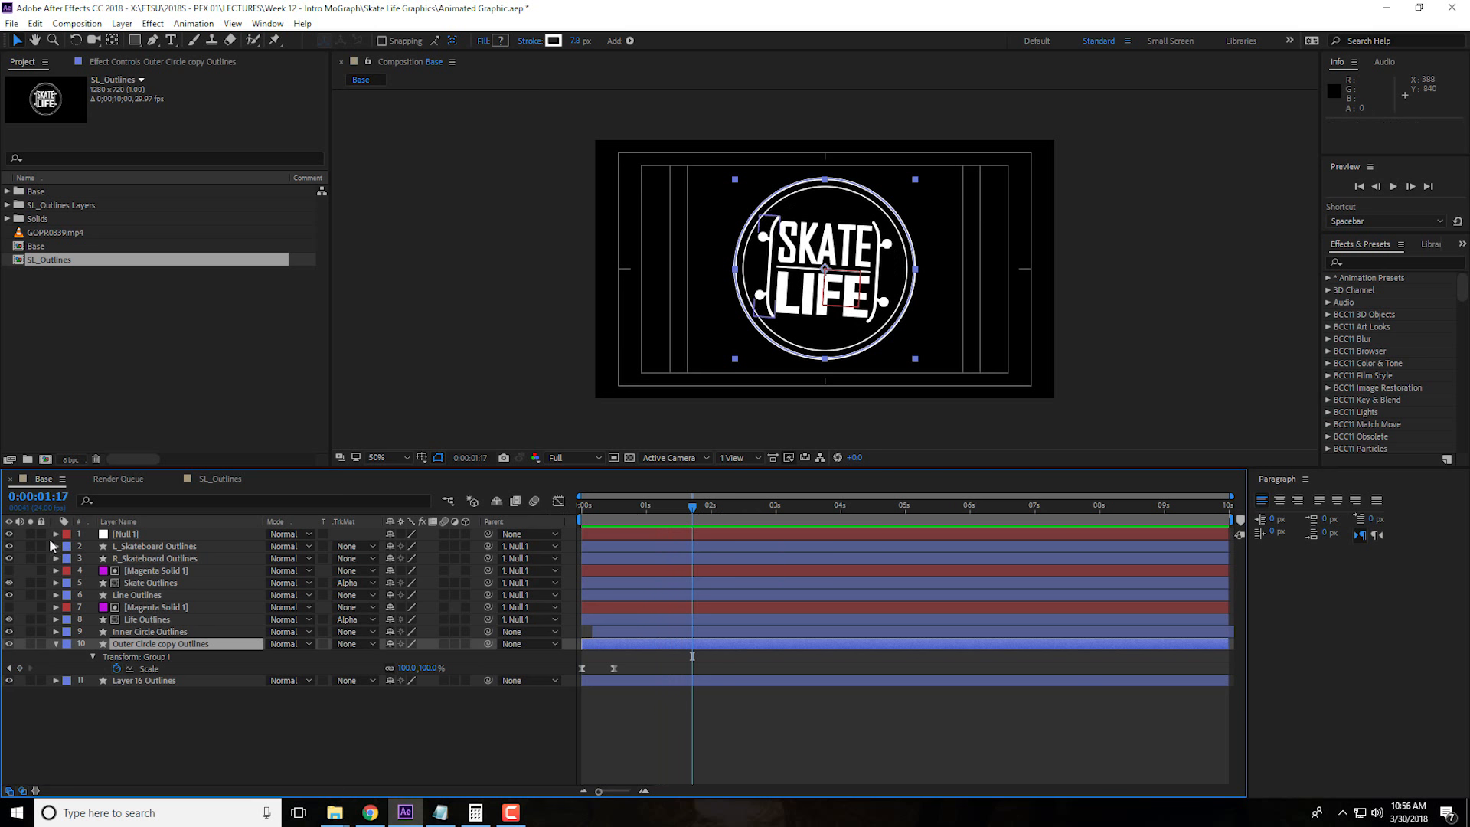
{"action": "left_click", "coordinate": [151, 536]}
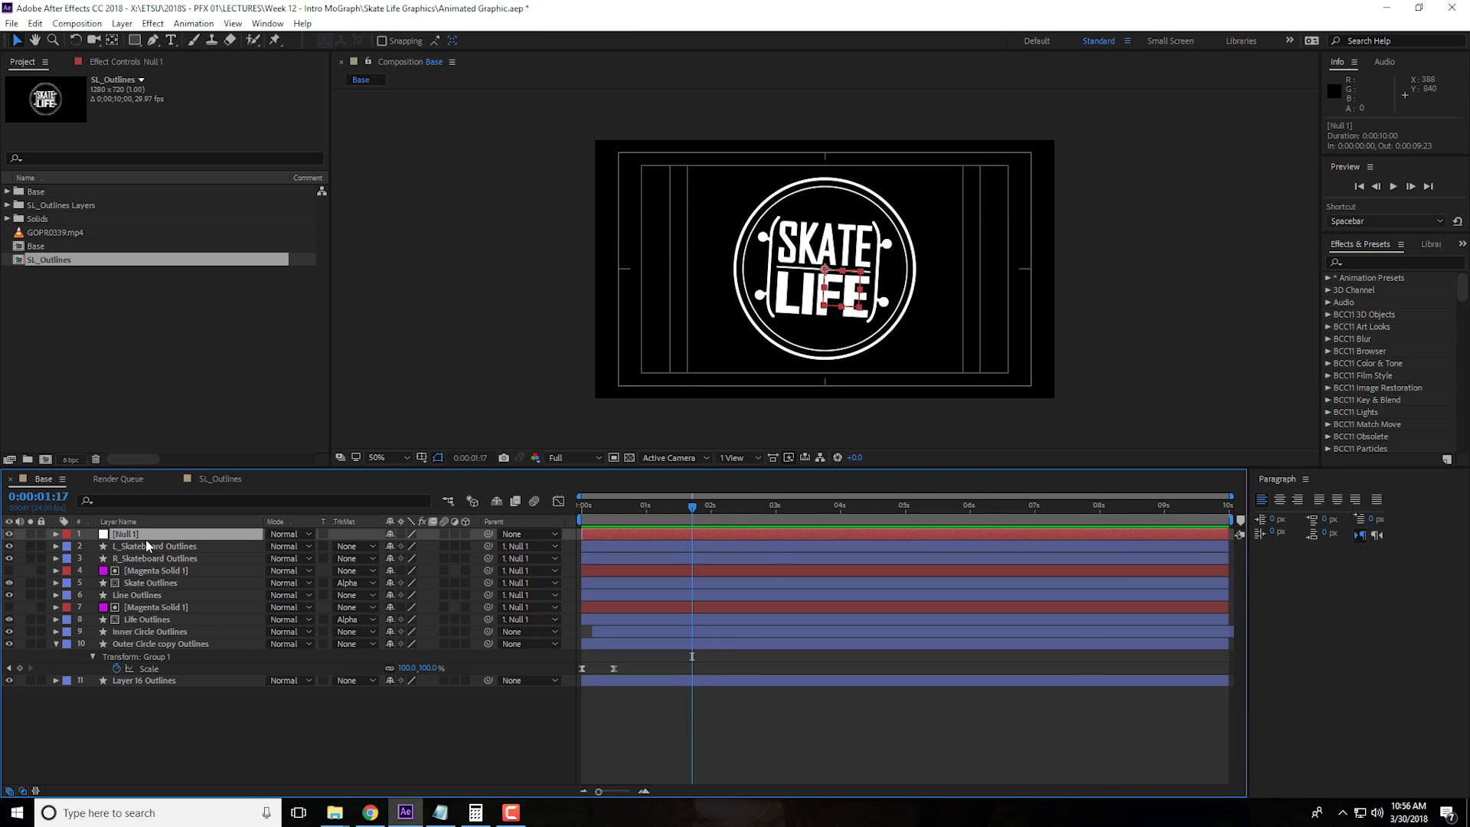
Create a new null object in the SL_Outlines composition
{"action": "left_click", "coordinate": [224, 481]}
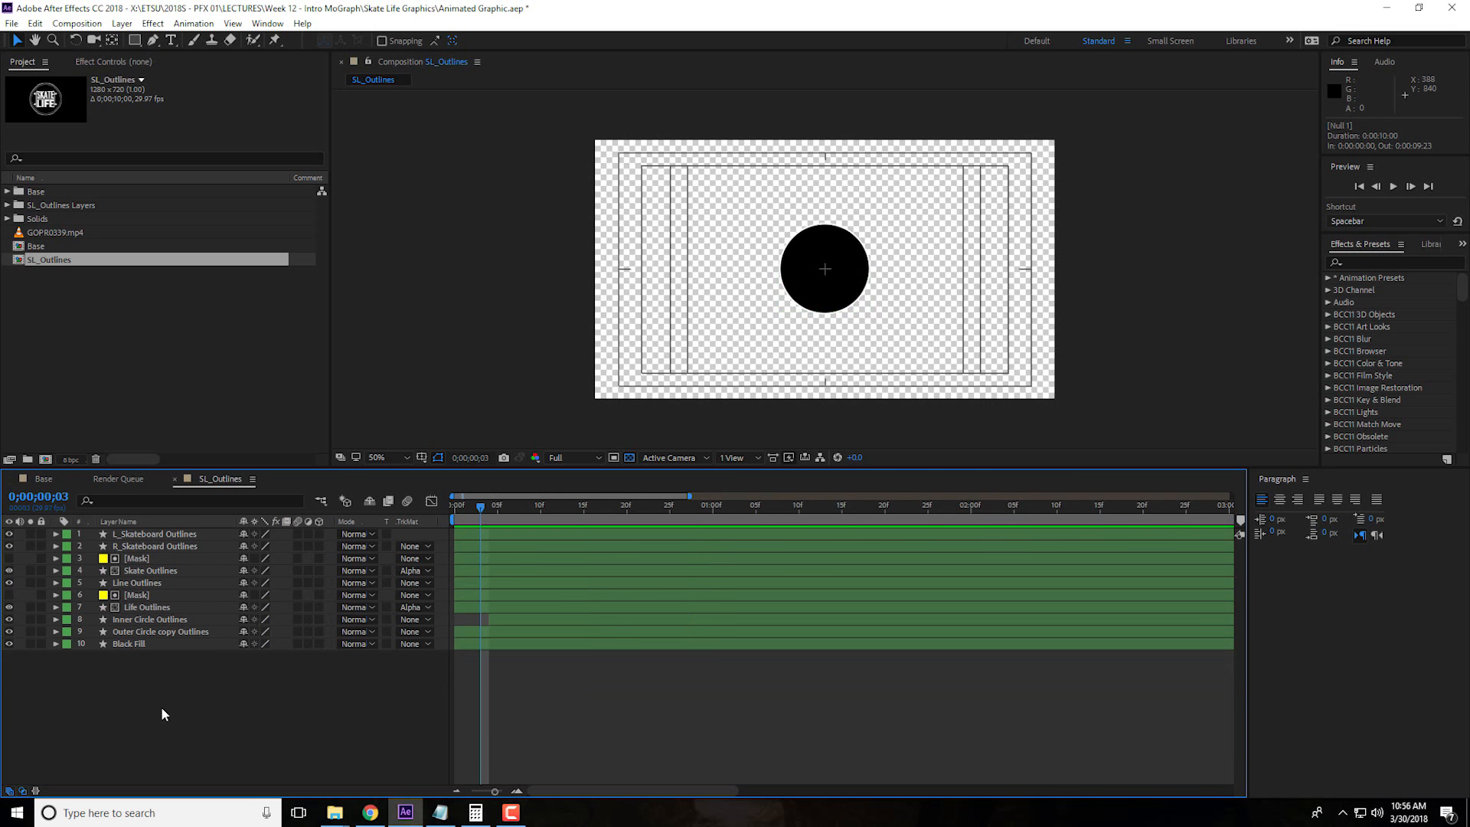
{"action": "right_click", "coordinate": [176, 701]}
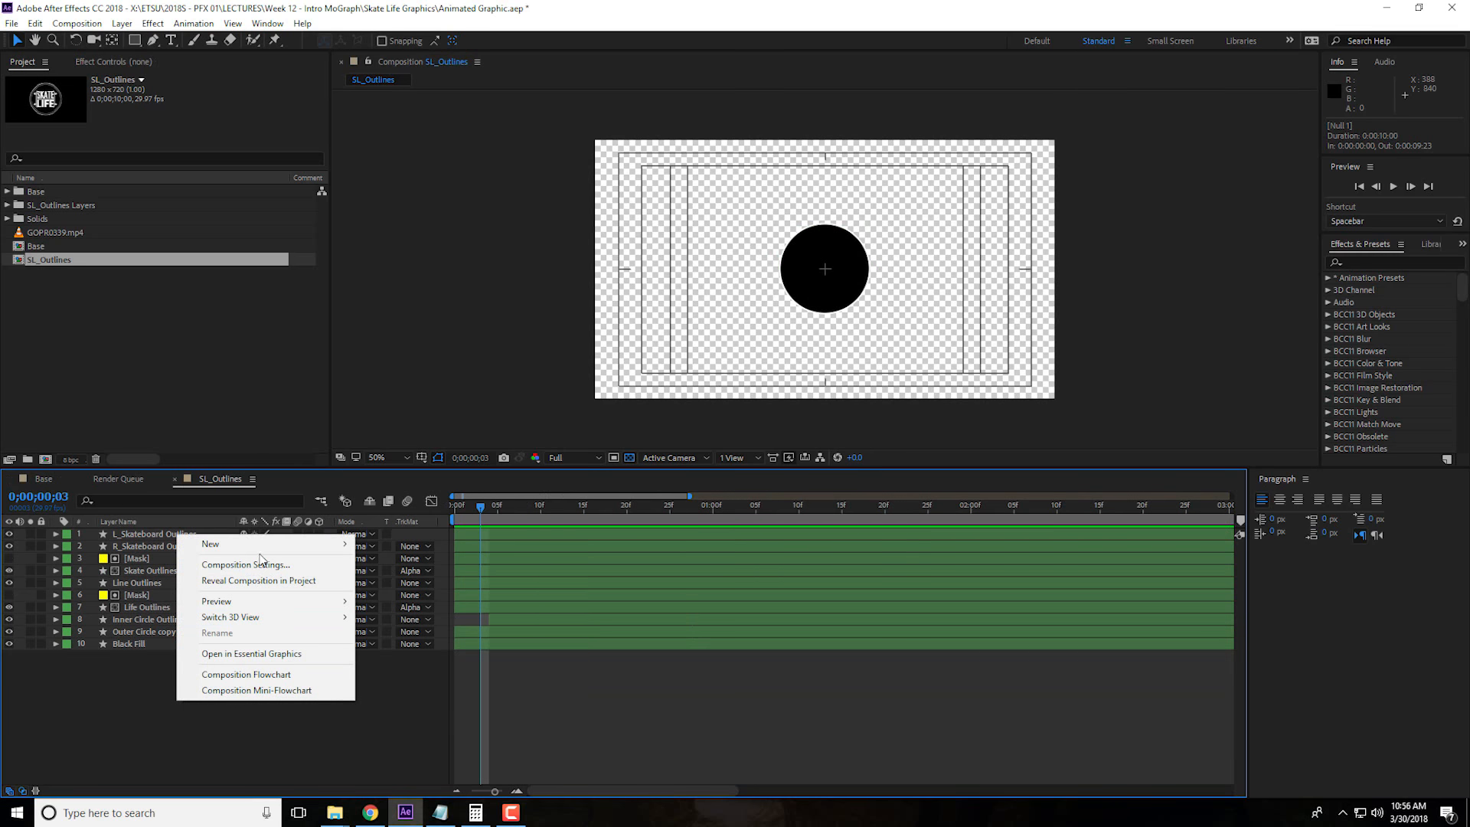
{"action": "left_click", "coordinate": [267, 443]}
{"action": "left_click", "coordinate": [397, 628]}
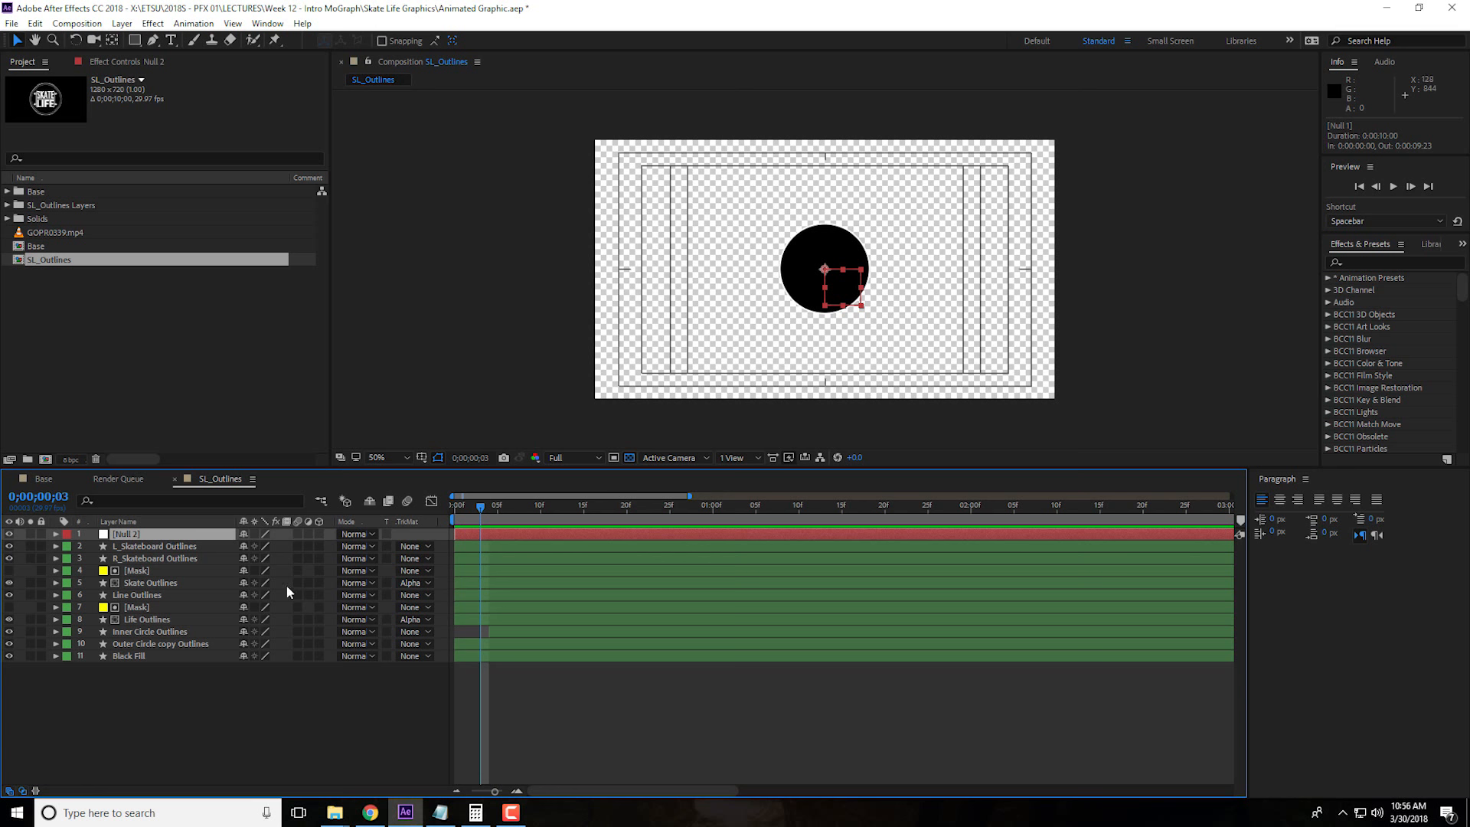
Check which layers are parented to the null in the Base composition and return to SL_Outlines
{"action": "left_click", "coordinate": [51, 482]}
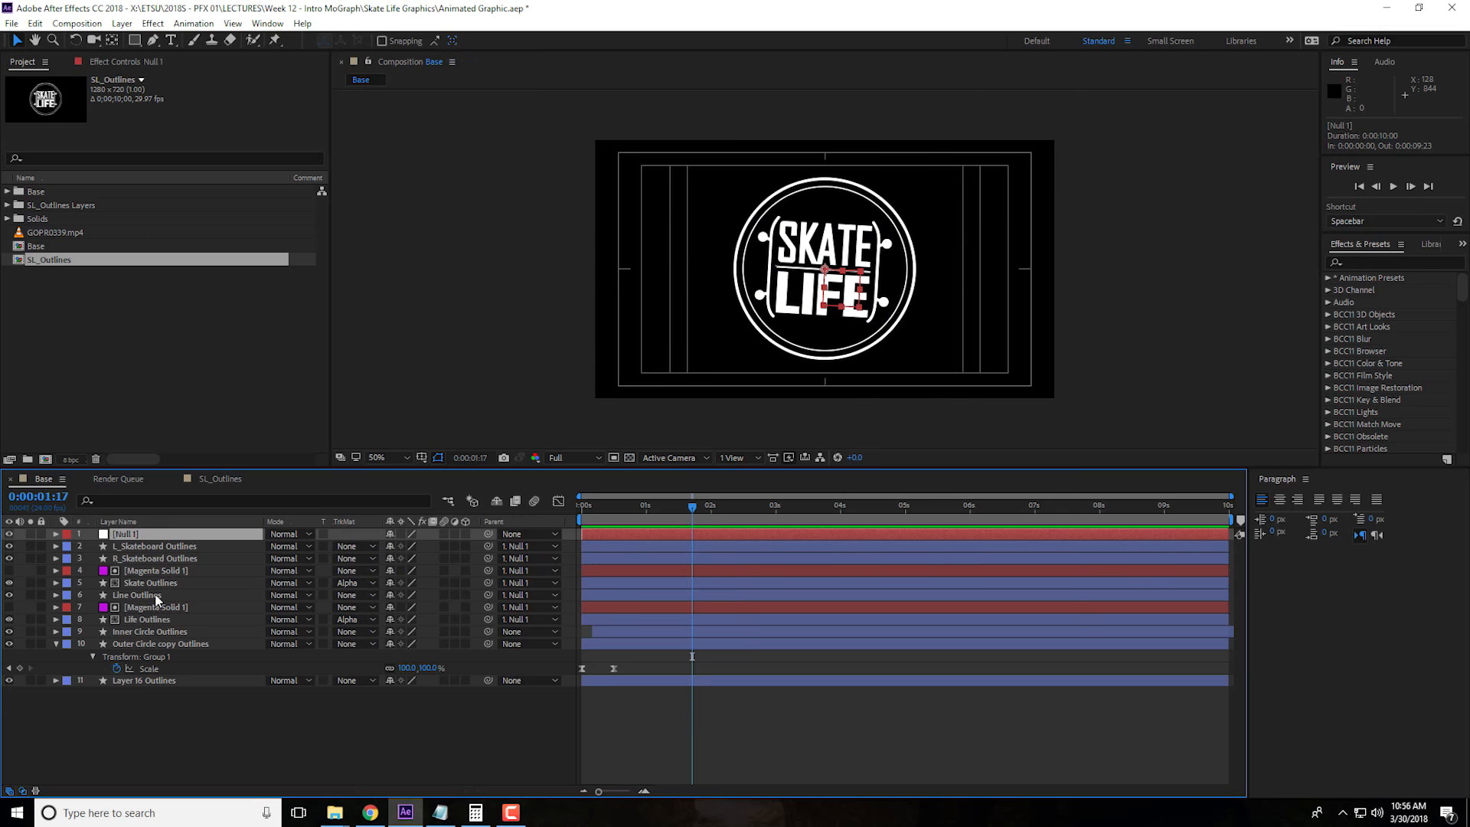
{"action": "left_click", "coordinate": [227, 481]}
{"action": "key", "text": "ctrl+z"}
{"action": "key", "text": "ctrl+z"}
{"action": "key", "text": "ctrl+z"}
{"action": "key", "text": "ctrl+z"}
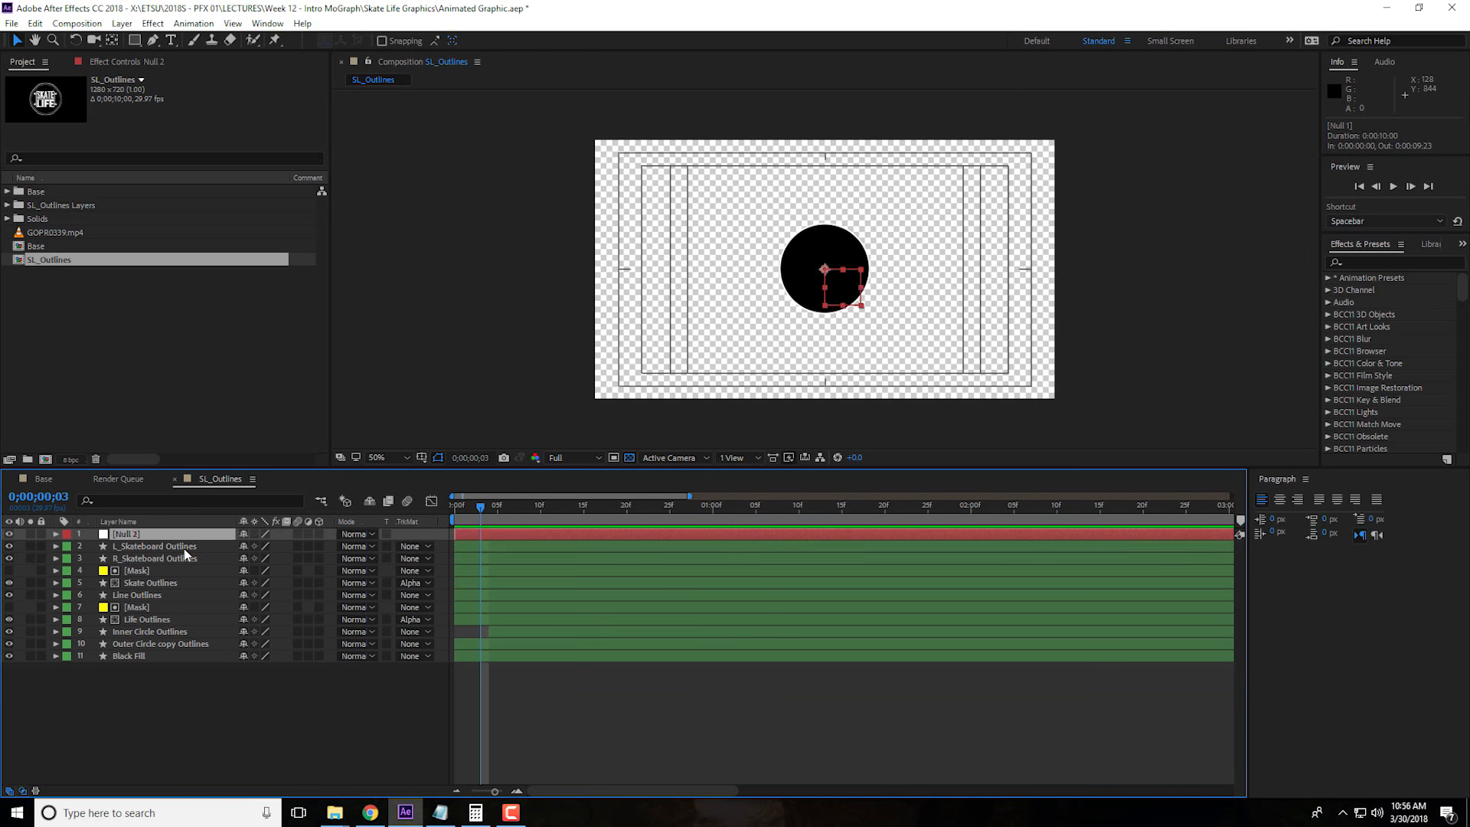
Show the Parent column and parent the skateboard, both Mask, Skate, Line and Life layers to Null 2
{"action": "left_click", "coordinate": [182, 561], "text": "shift"}
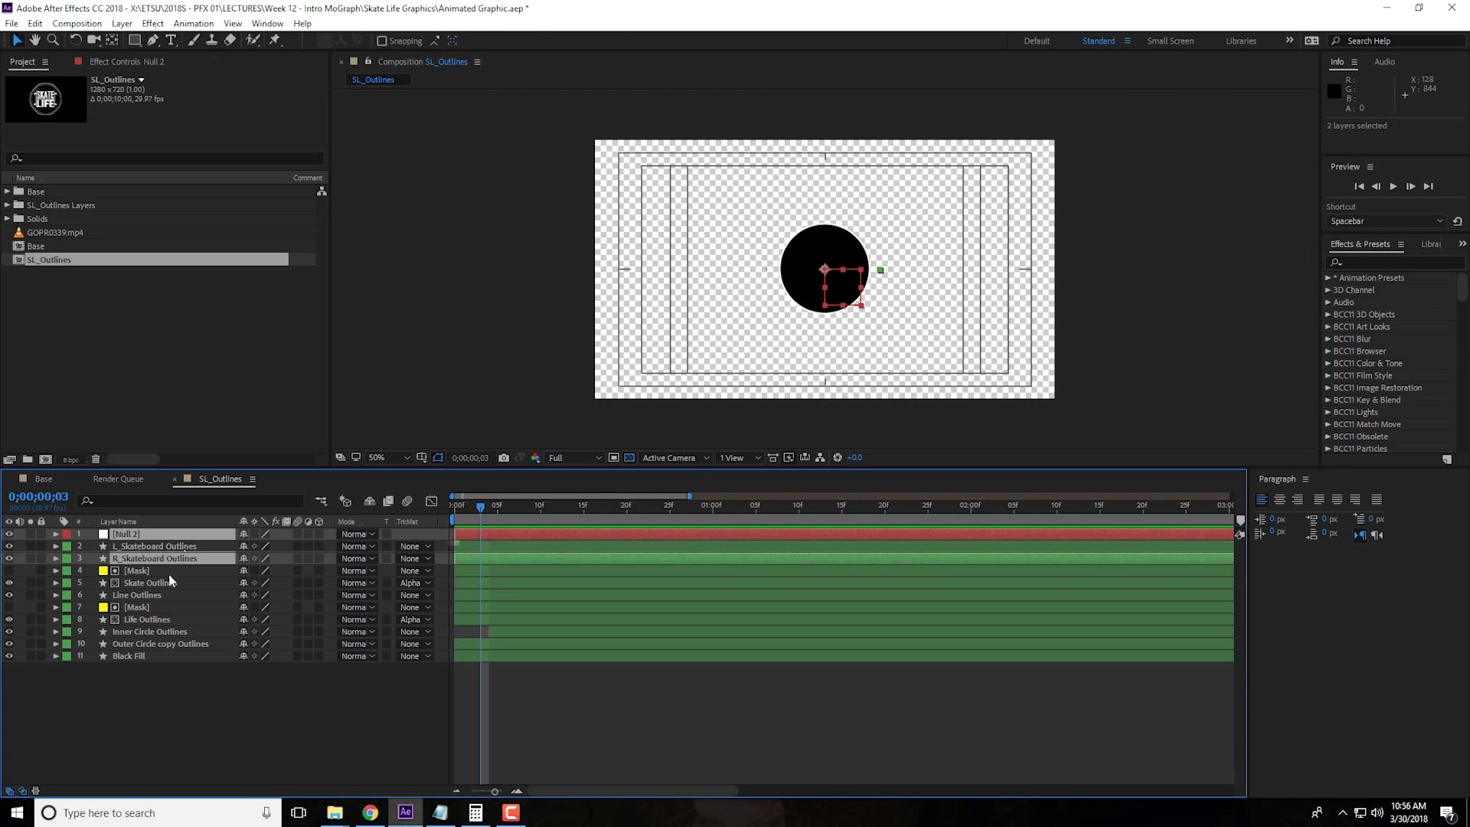
{"action": "left_click", "coordinate": [175, 573], "text": "ctrl"}
{"action": "left_click", "coordinate": [178, 586], "text": "ctrl"}
{"action": "left_click", "coordinate": [182, 596], "text": "ctrl"}
{"action": "left_click", "coordinate": [186, 611], "text": "ctrl"}
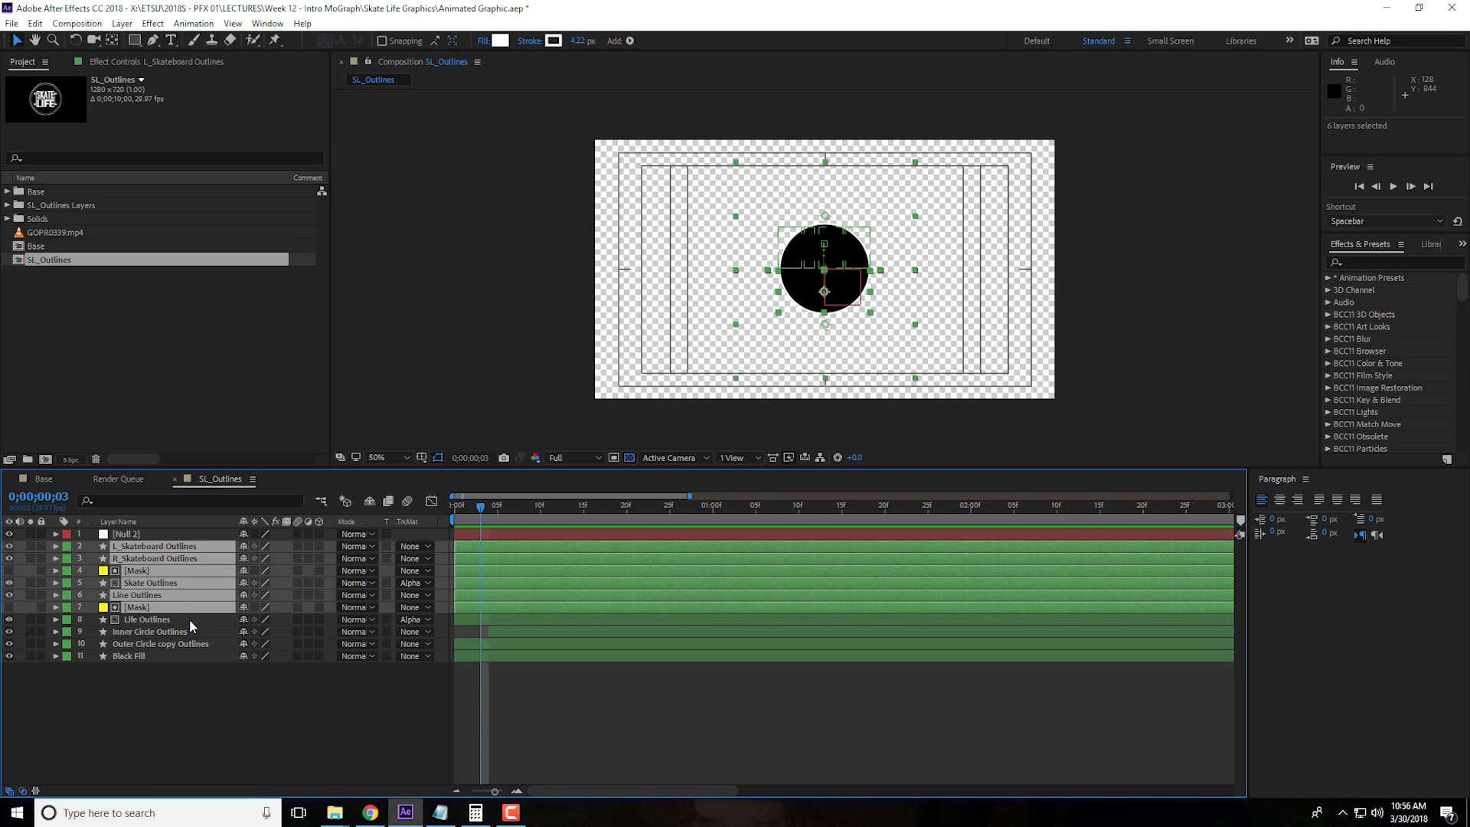
{"action": "left_click", "coordinate": [190, 619], "text": "ctrl"}
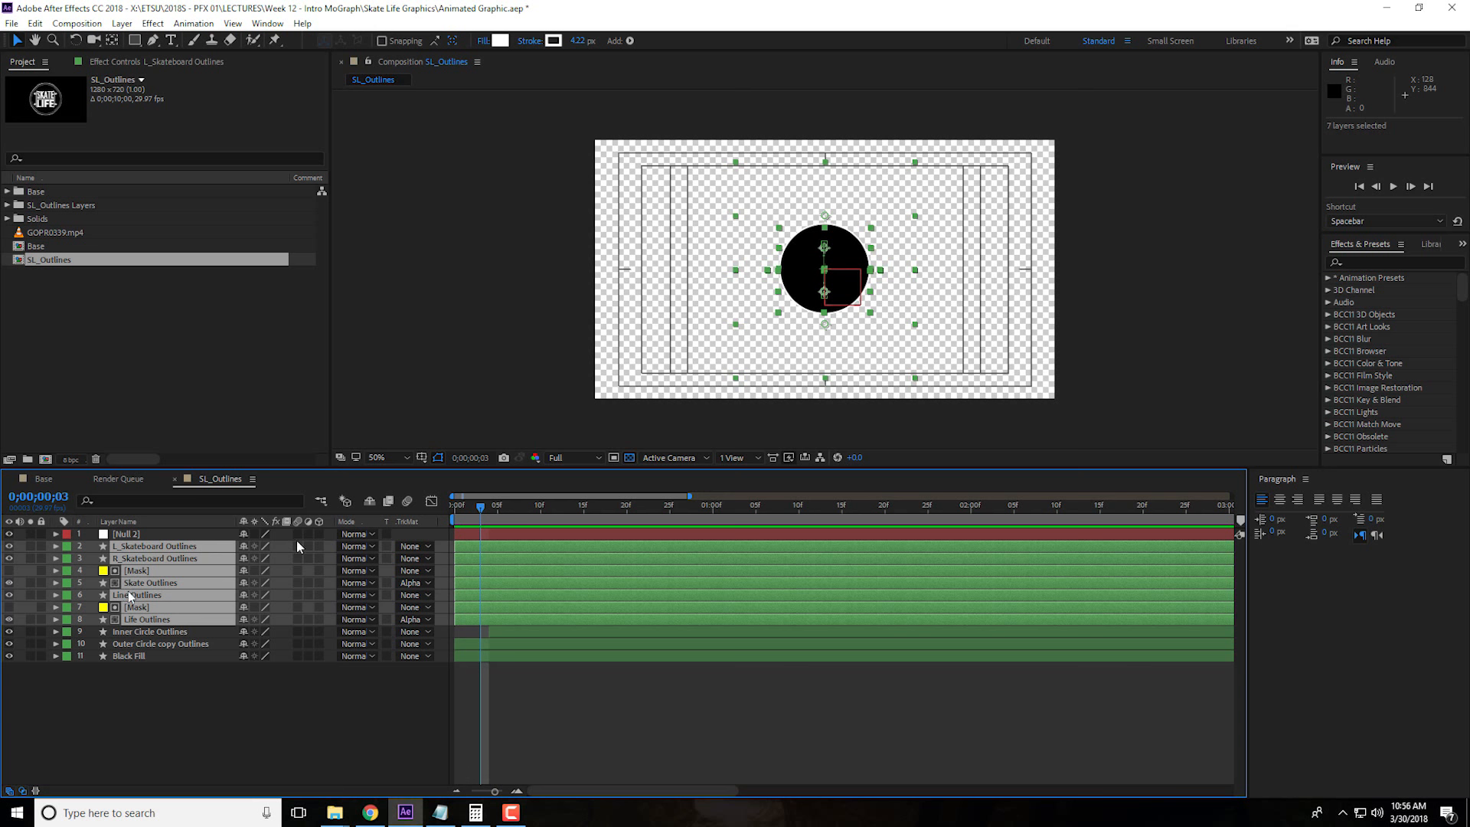
{"action": "right_click", "coordinate": [432, 525]}
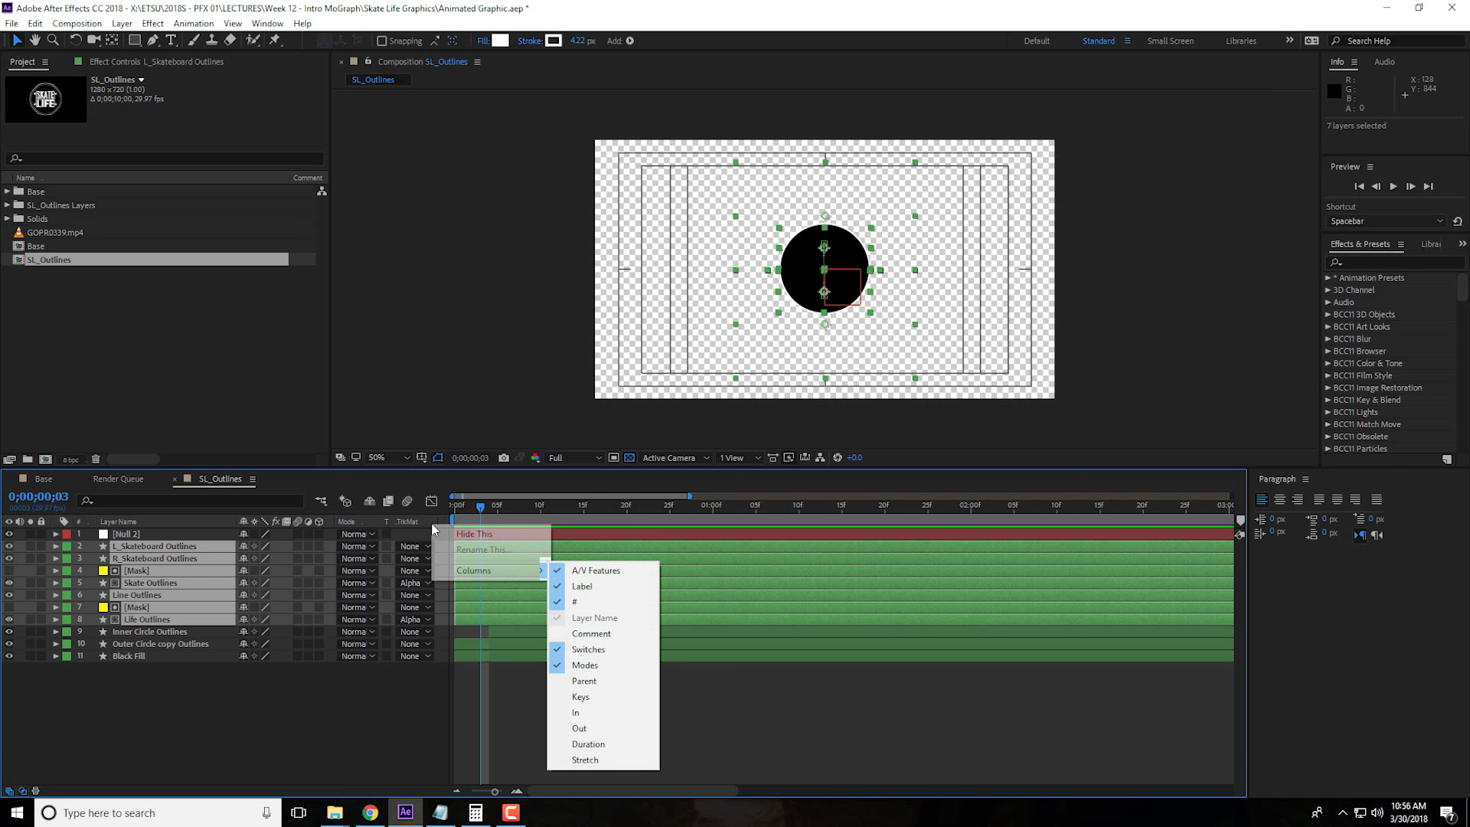
{"action": "mouse_move", "coordinate": [472, 576]}
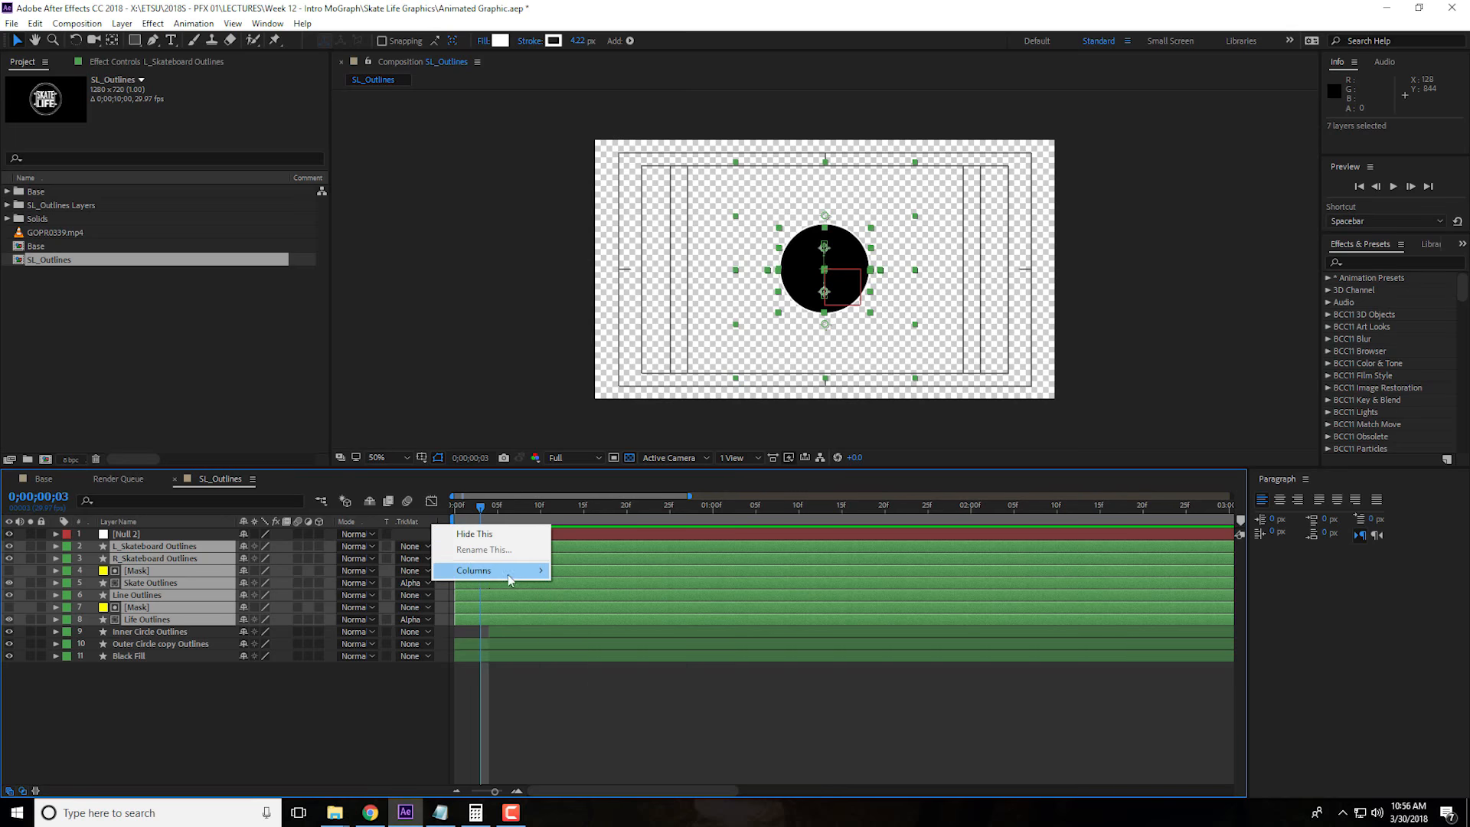
{"action": "left_click", "coordinate": [616, 682]}
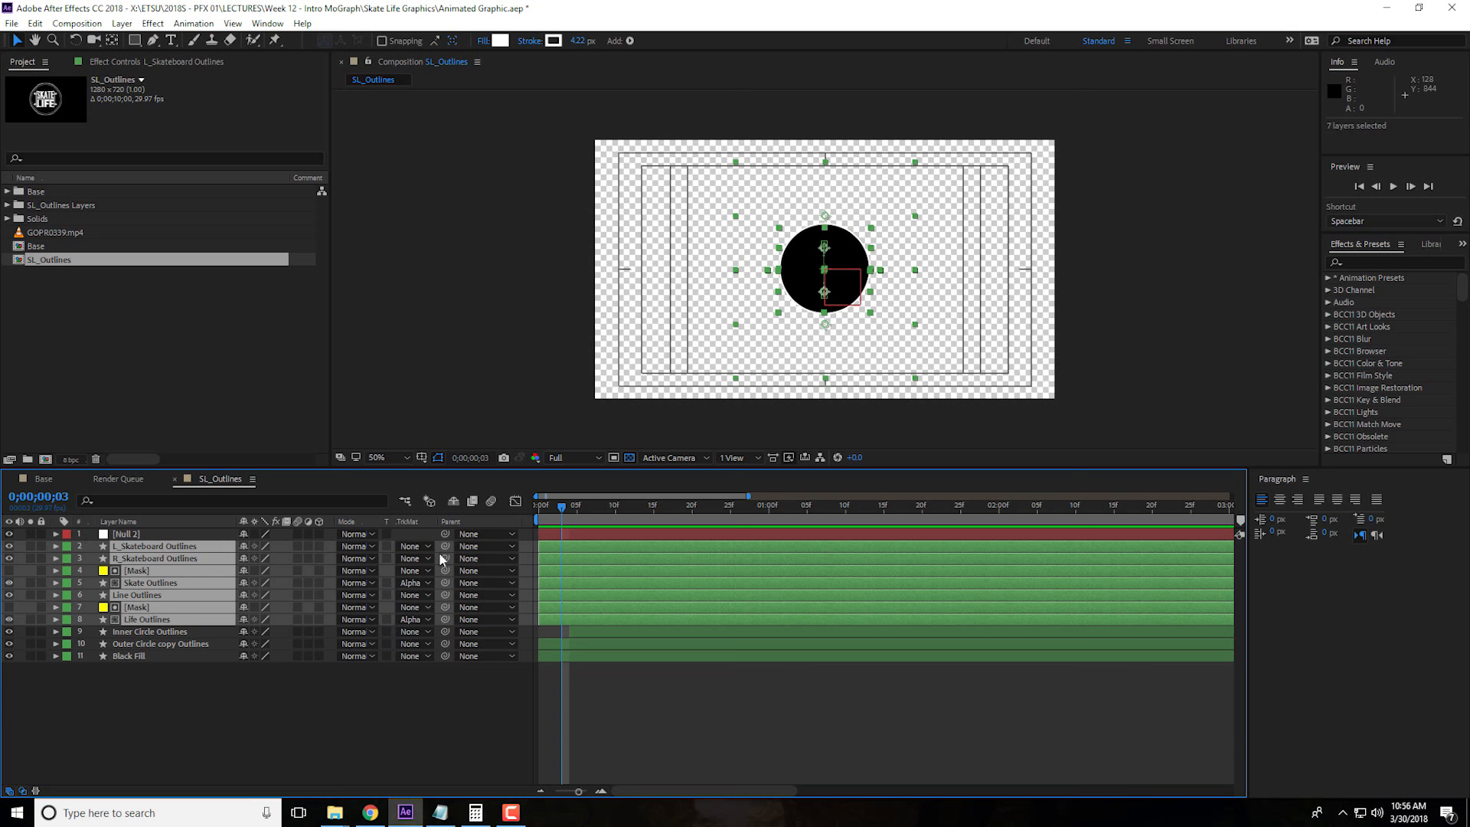
{"action": "left_click", "coordinate": [516, 548]}
{"action": "left_click", "coordinate": [516, 548]}
{"action": "left_click", "coordinate": [516, 549]}
{"action": "left_click", "coordinate": [508, 580]}
Expand Null 2's Transform properties and add a Scale keyframe of 100% at 0;00;01;00
{"action": "left_click", "coordinate": [151, 536]}
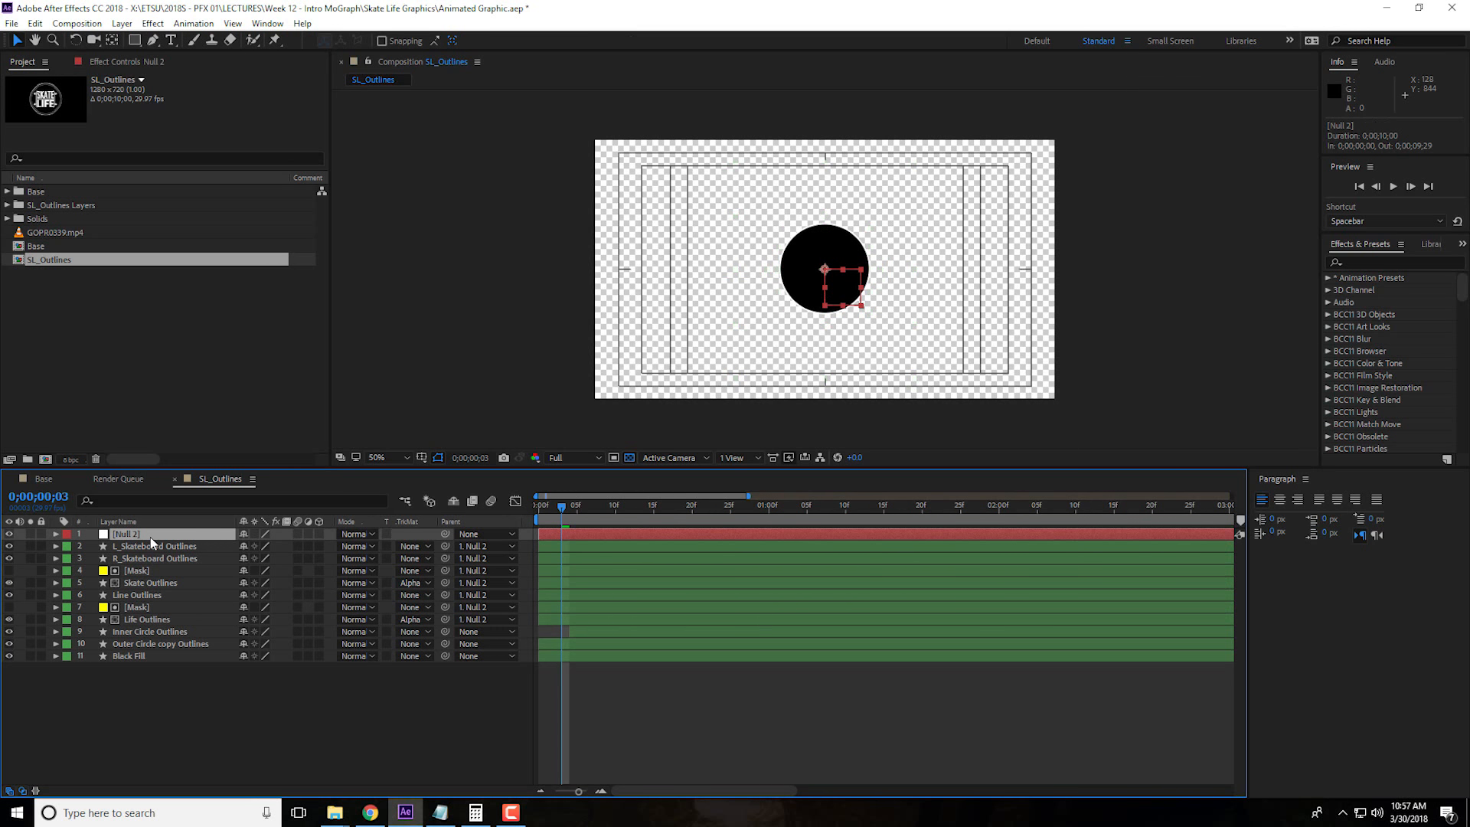
{"action": "left_click", "coordinate": [56, 534]}
{"action": "left_click", "coordinate": [68, 547]}
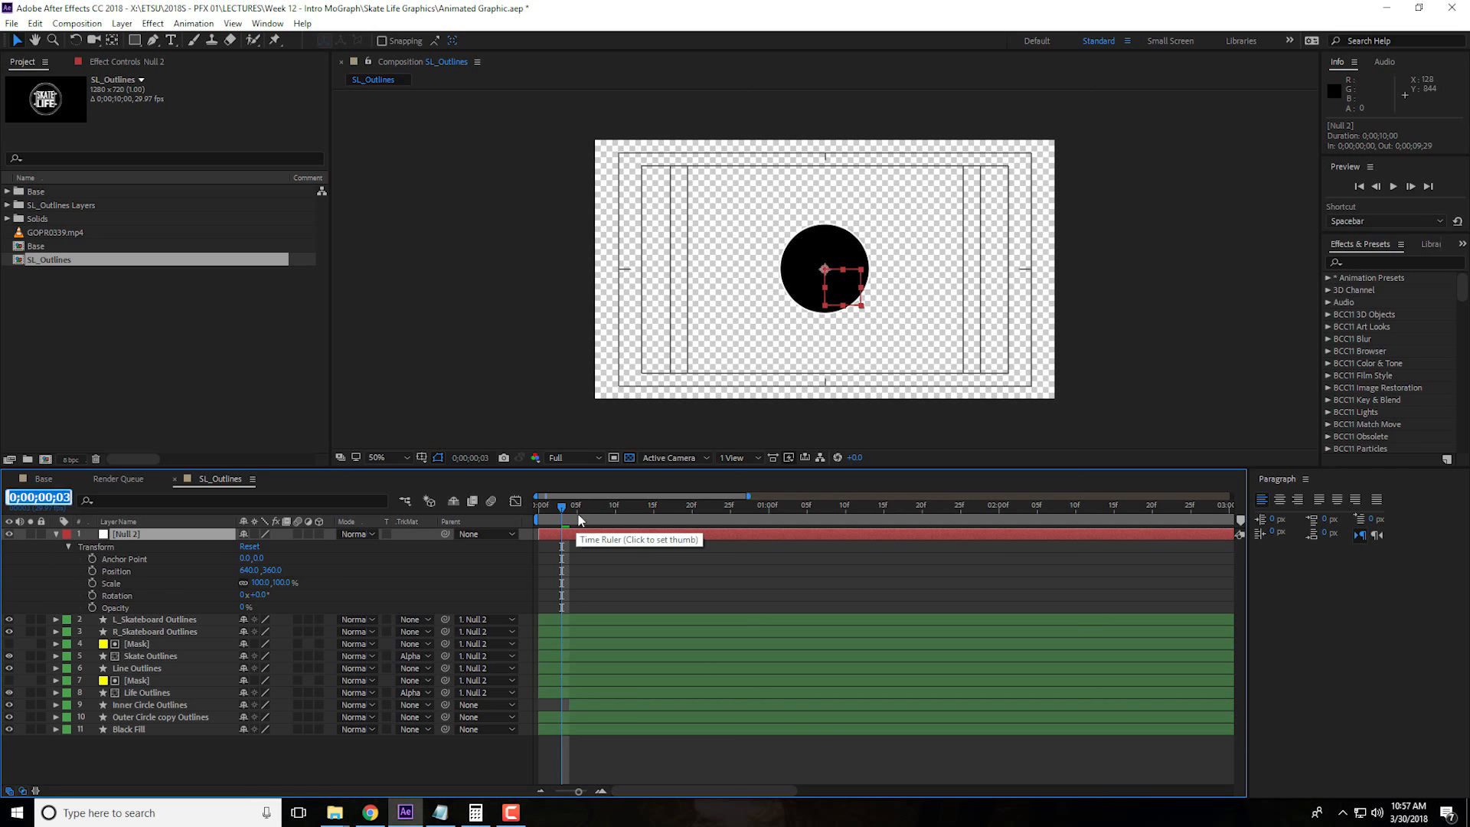
{"action": "left_click_drag", "start_coordinate": [578, 507], "coordinate": [769, 513]}
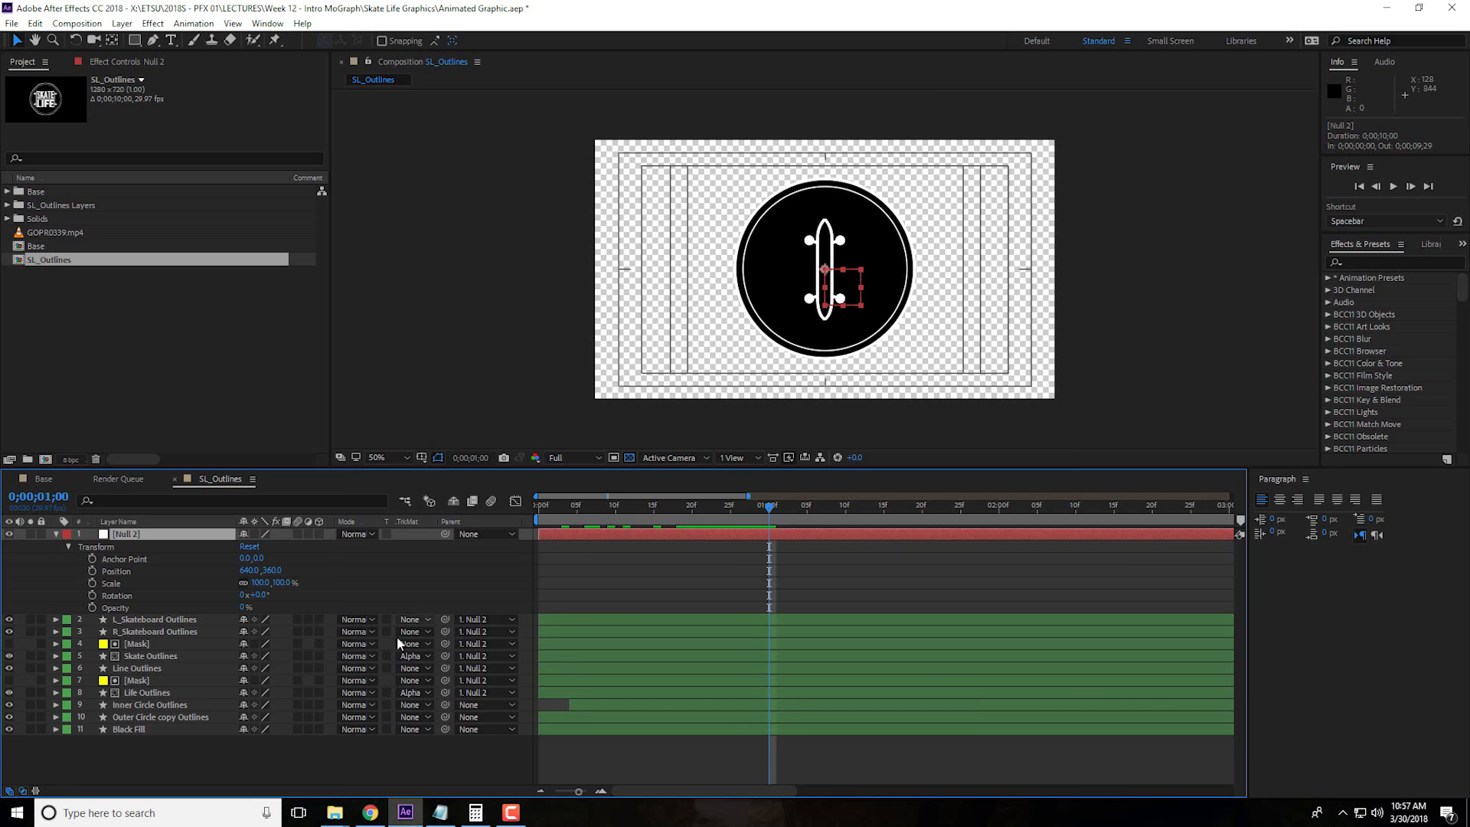
{"action": "left_click", "coordinate": [92, 584]}
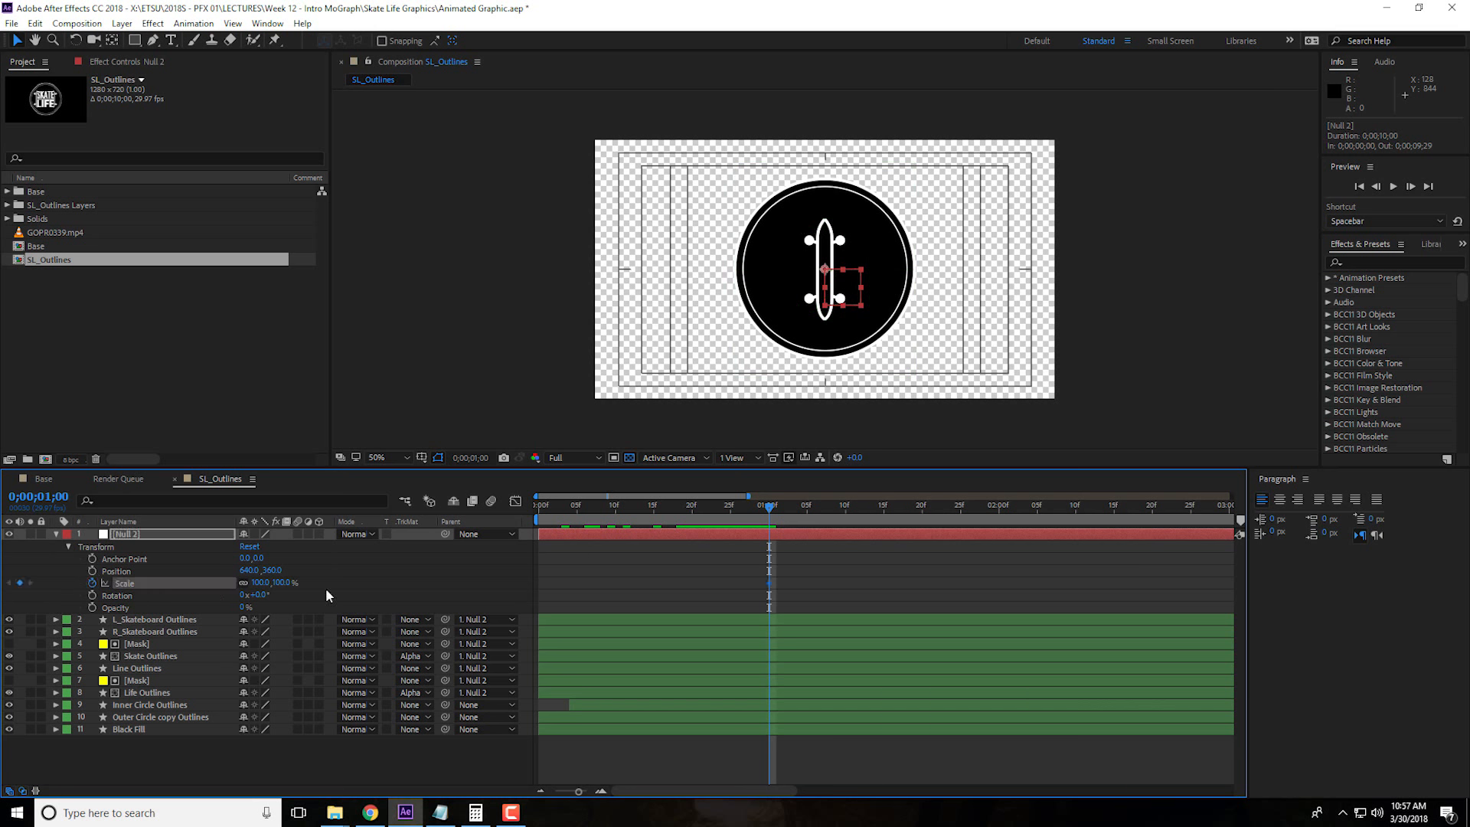
Add a Scale keyframe of 150% to Null 2 at 0;00;00;18
{"action": "left_click_drag", "start_coordinate": [769, 509], "coordinate": [670, 523]}
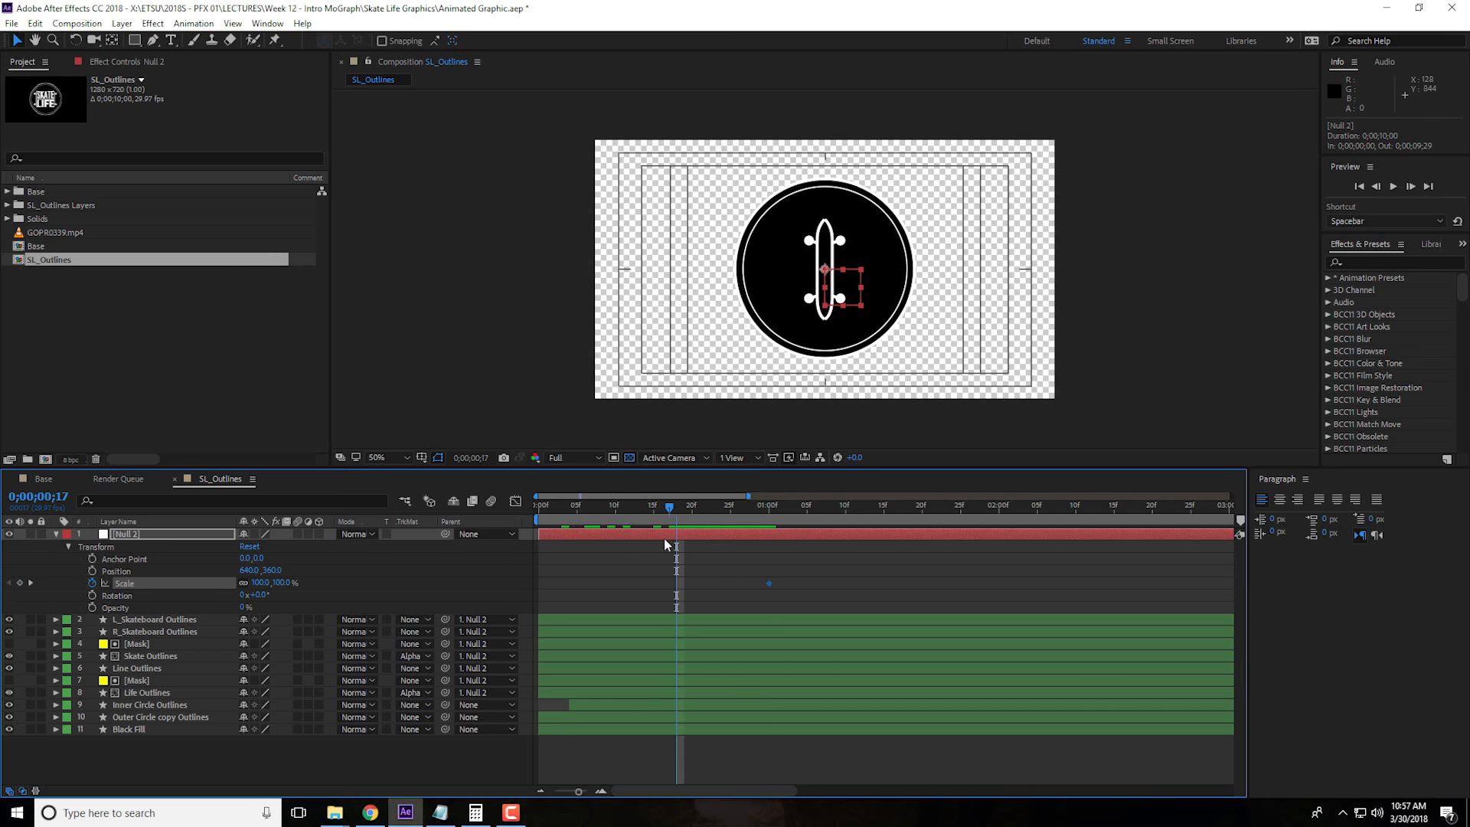
{"action": "key", "text": "Page_Down"}
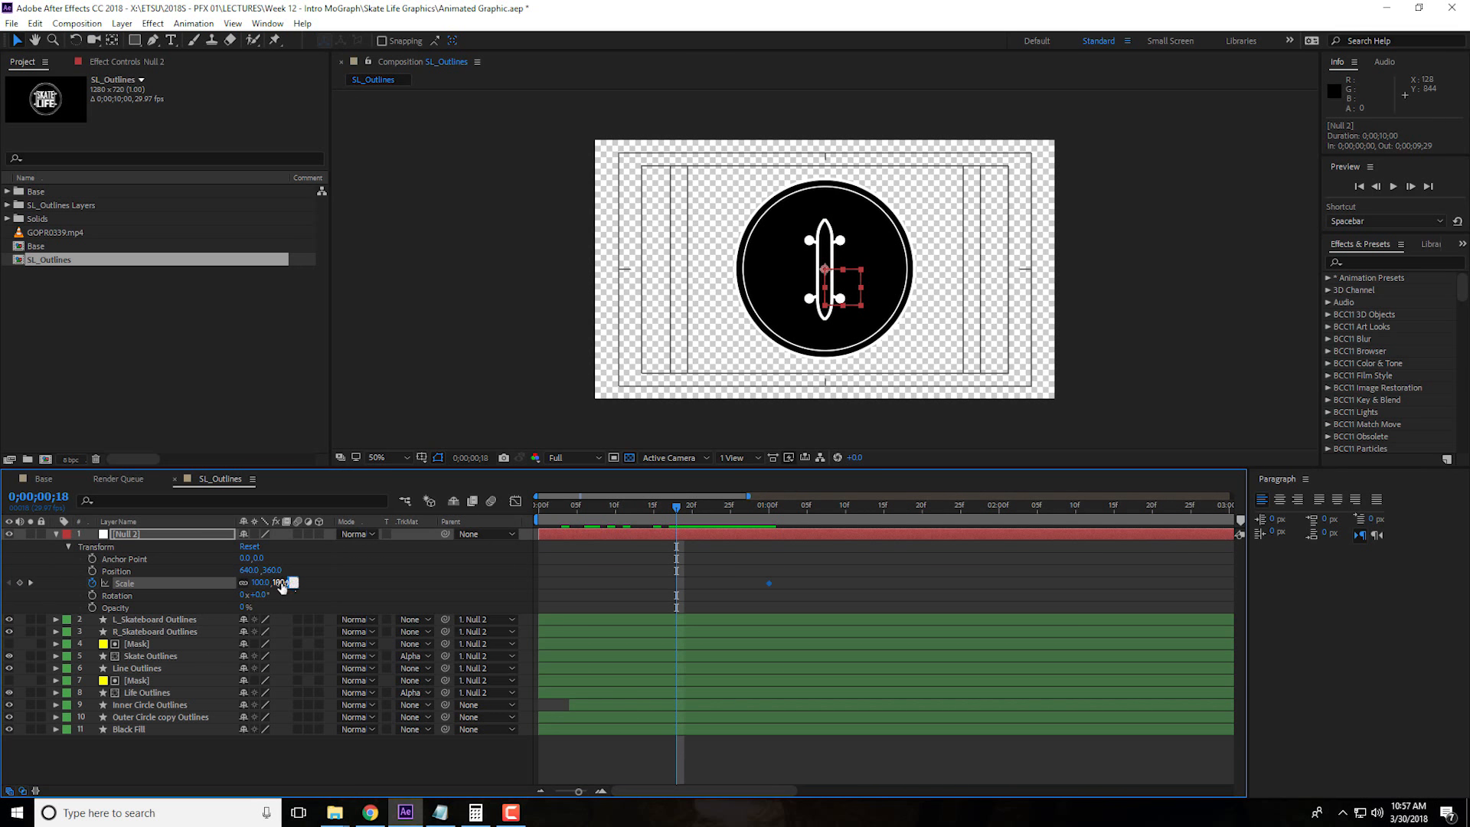
{"action": "type", "text": "150"}
{"action": "key", "text": "Return"}
Apply Easy Ease to both Null 2 Scale keyframes and extend the last keyframe's speed-graph handle about halfway toward the first
{"action": "left_click_drag", "start_coordinate": [645, 585], "coordinate": [771, 594]}
{"action": "right_click", "coordinate": [769, 585]}
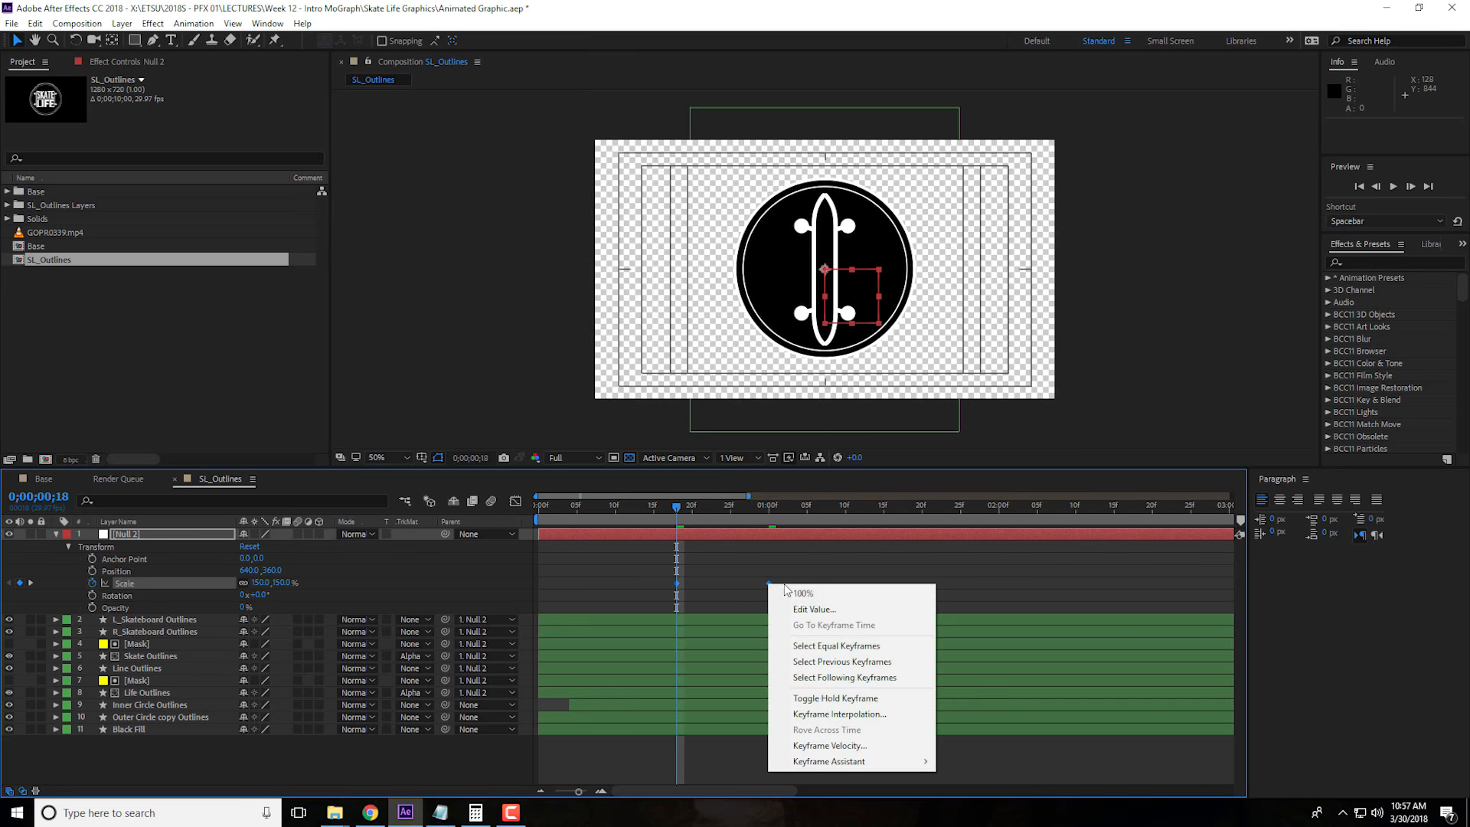
{"action": "mouse_move", "coordinate": [863, 761]}
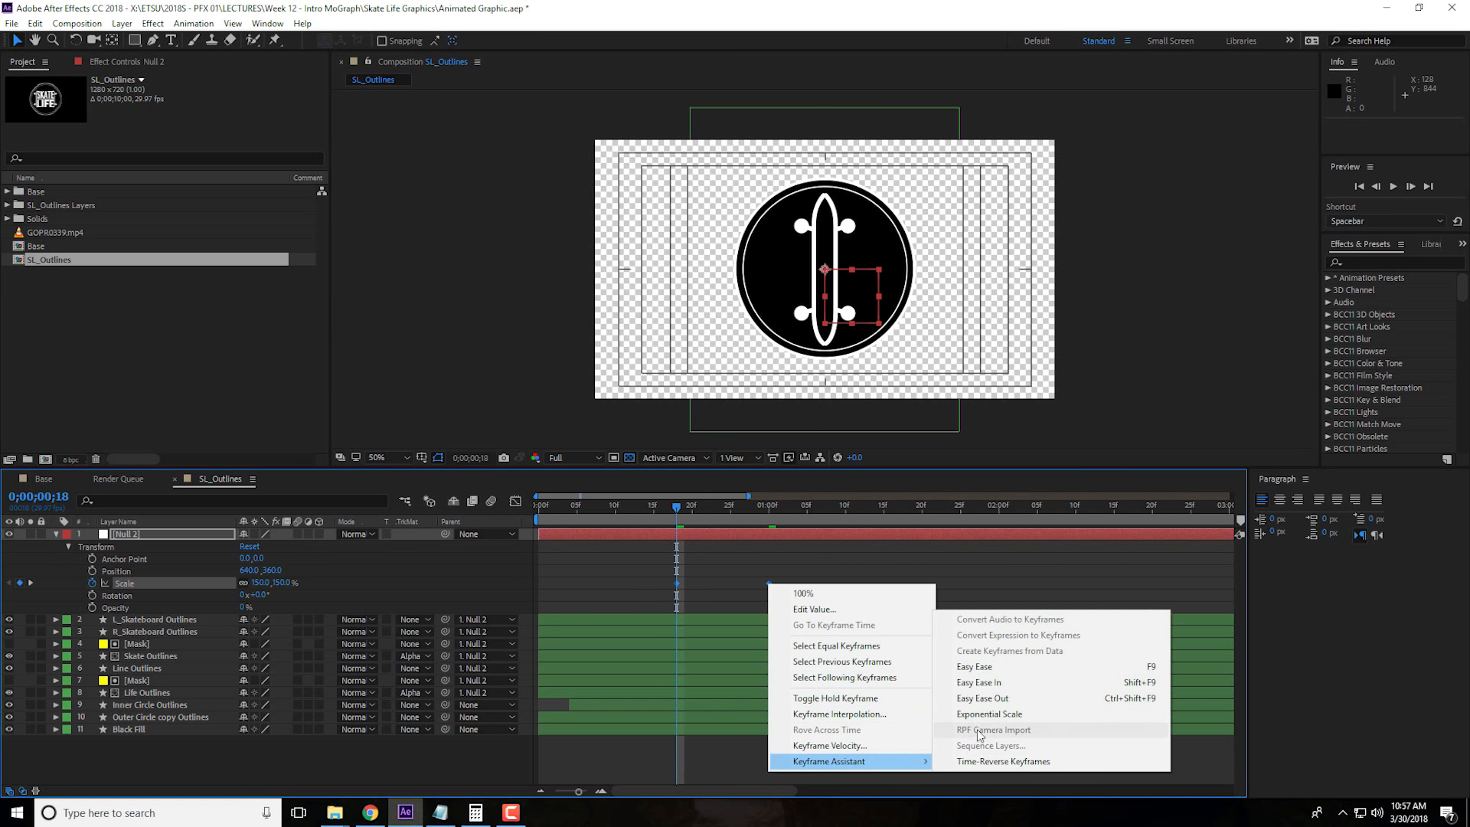
{"action": "left_click", "coordinate": [957, 663]}
{"action": "key", "text": "shift+F3"}
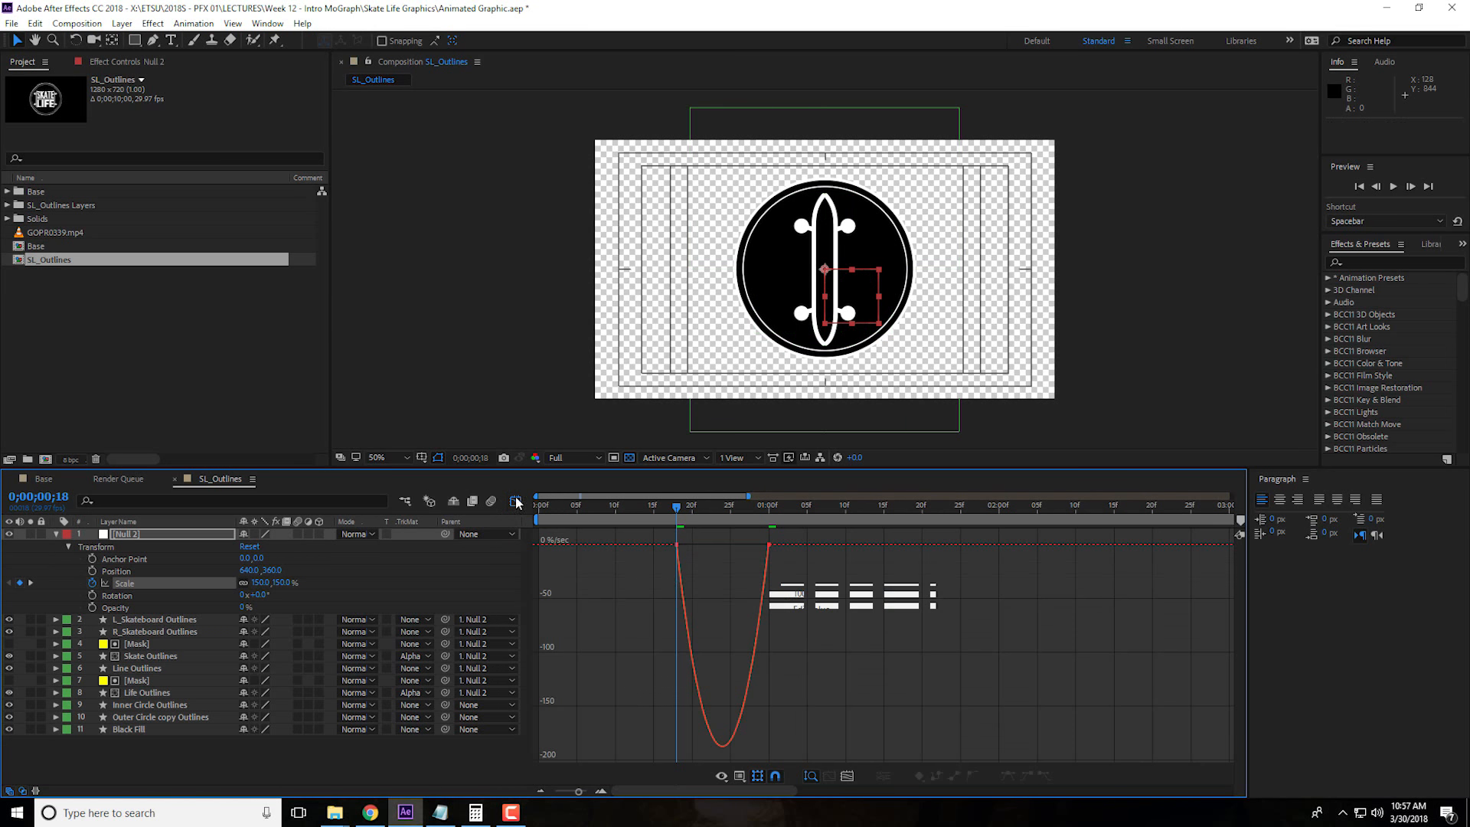
{"action": "left_click_drag", "start_coordinate": [797, 534], "coordinate": [647, 574]}
{"action": "left_click_drag", "start_coordinate": [755, 553], "coordinate": [726, 558]}
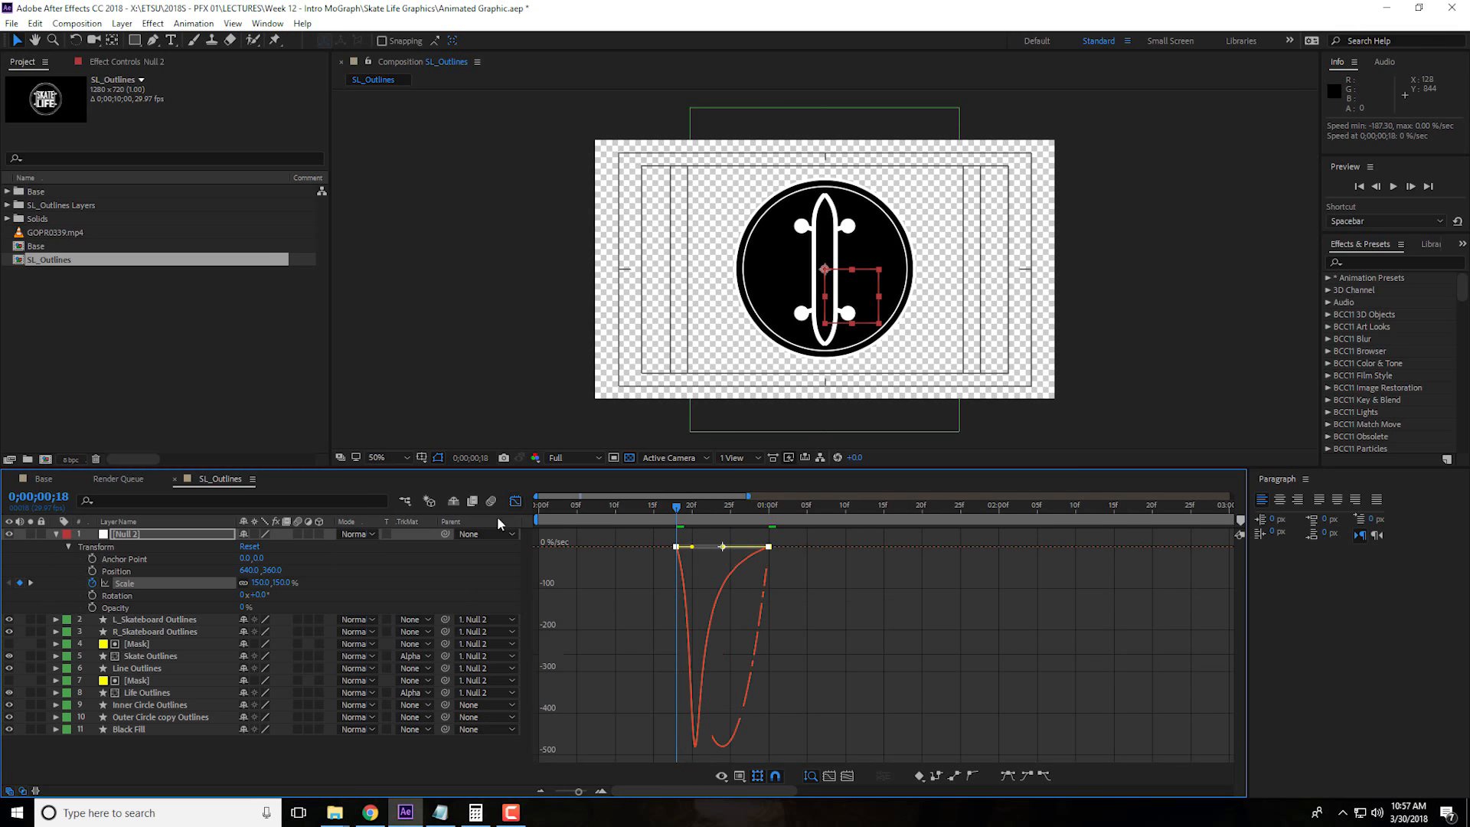
{"action": "left_click", "coordinate": [513, 503]}
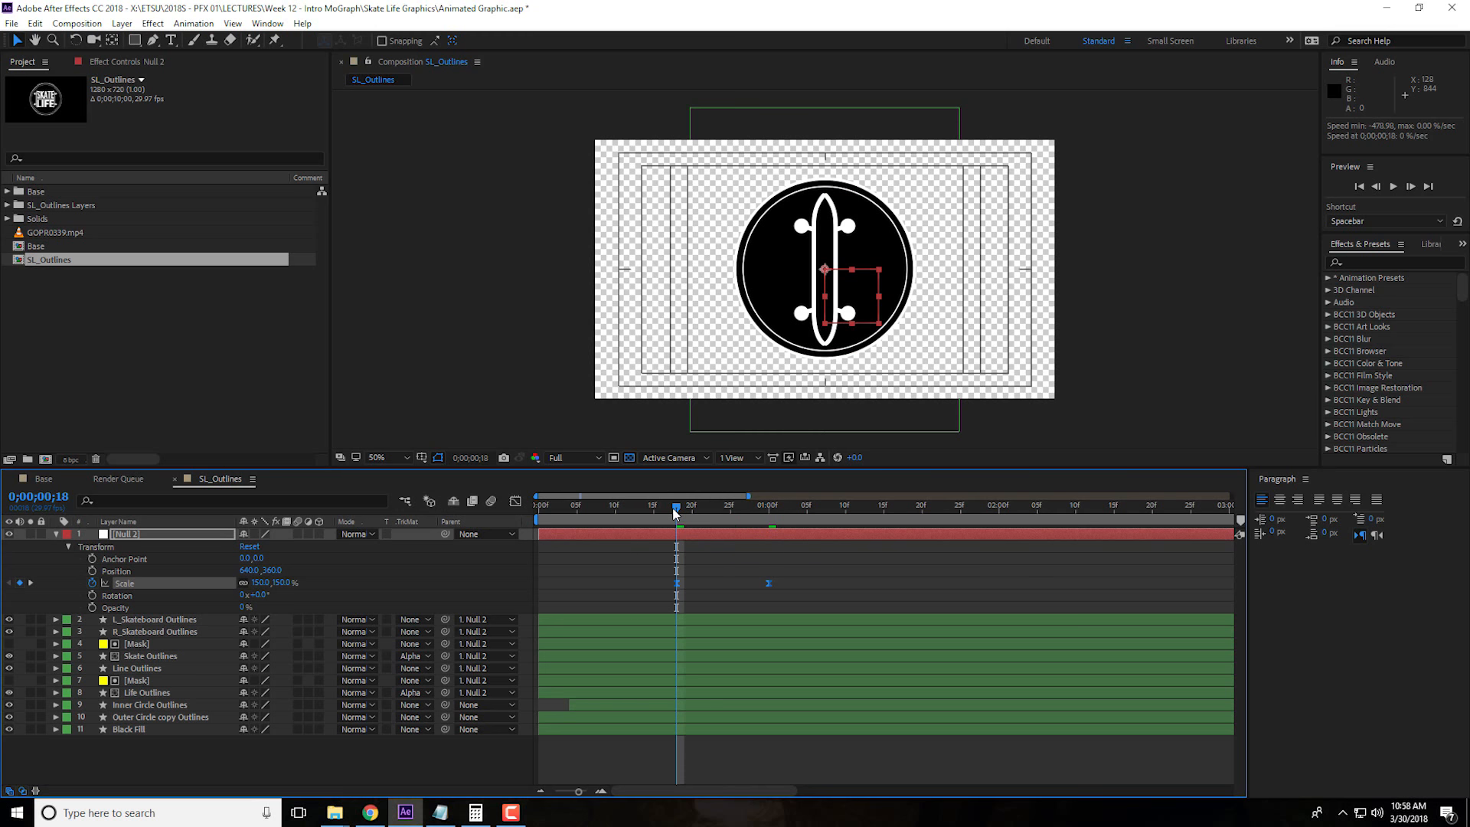
Keyframe Null 2's Rotation at 0° at 0;00;02;00 and 90° at 0;00;01;00
{"action": "left_click_drag", "start_coordinate": [678, 513], "coordinate": [999, 516]}
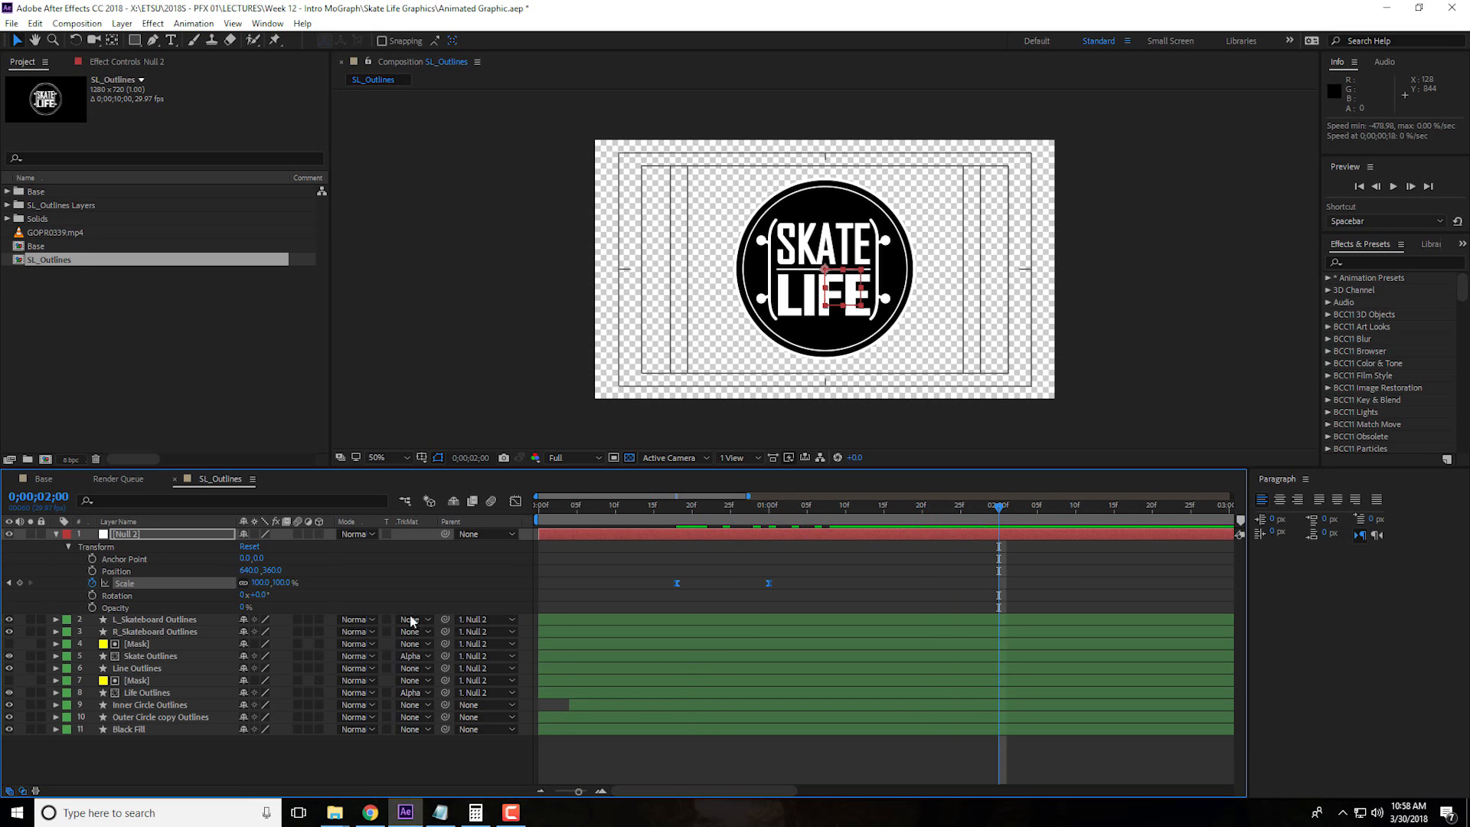
{"action": "left_click", "coordinate": [93, 596]}
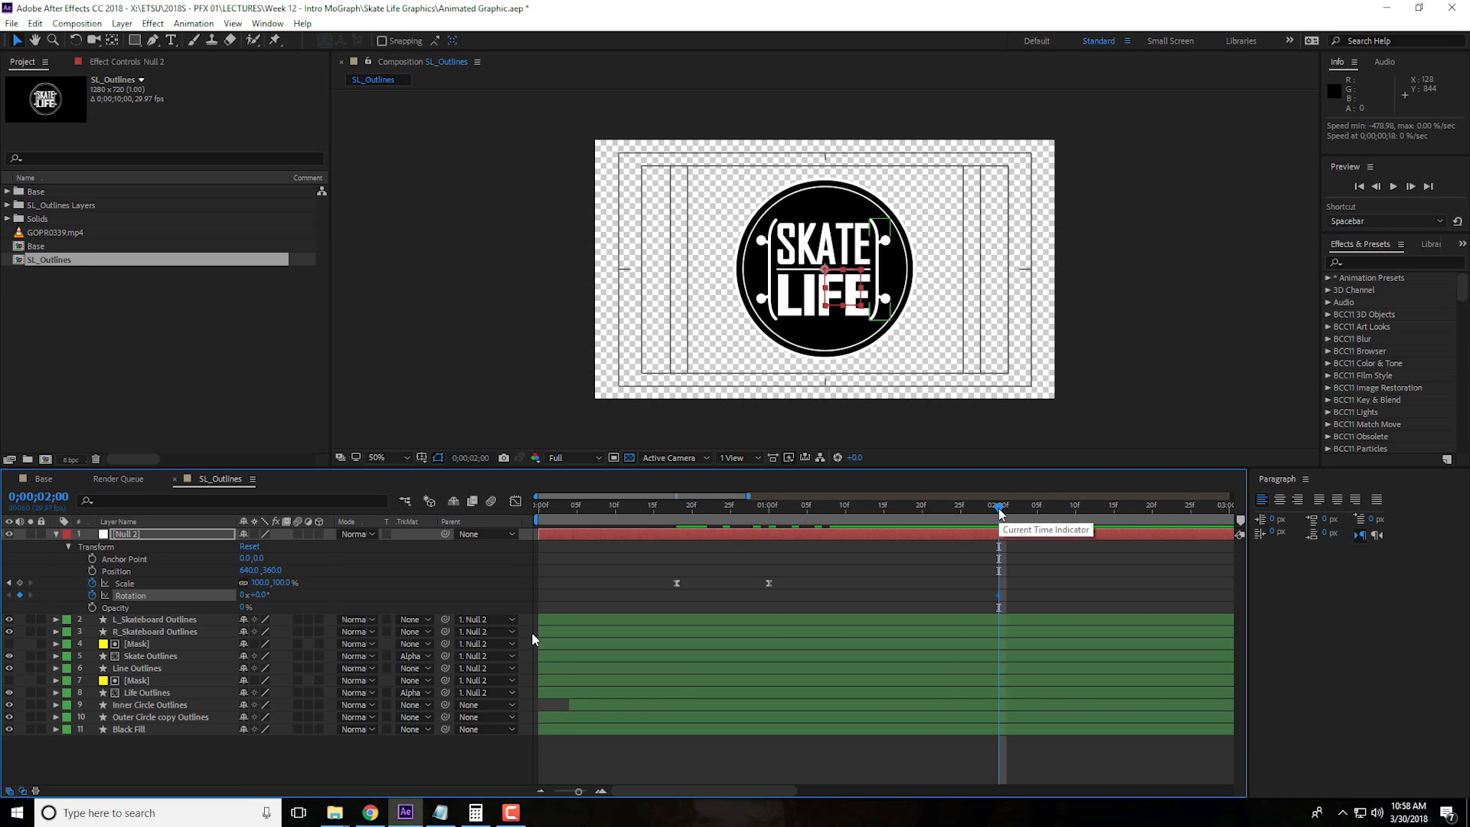
{"action": "left_click_drag", "start_coordinate": [1000, 513], "coordinate": [904, 510]}
{"action": "type", "text": "j"}
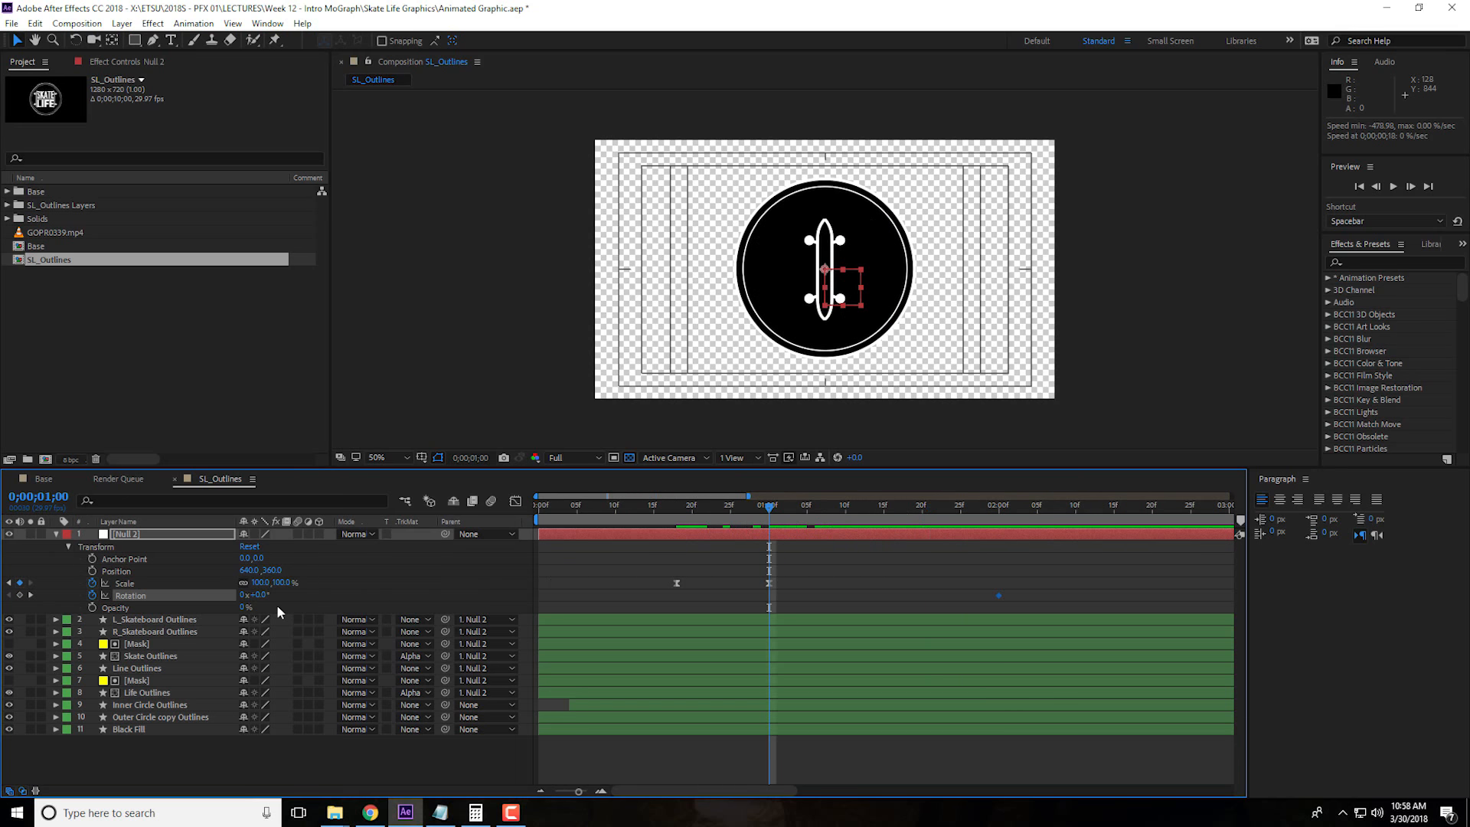
{"action": "type", "text": "90"}
{"action": "key", "text": "Return"}
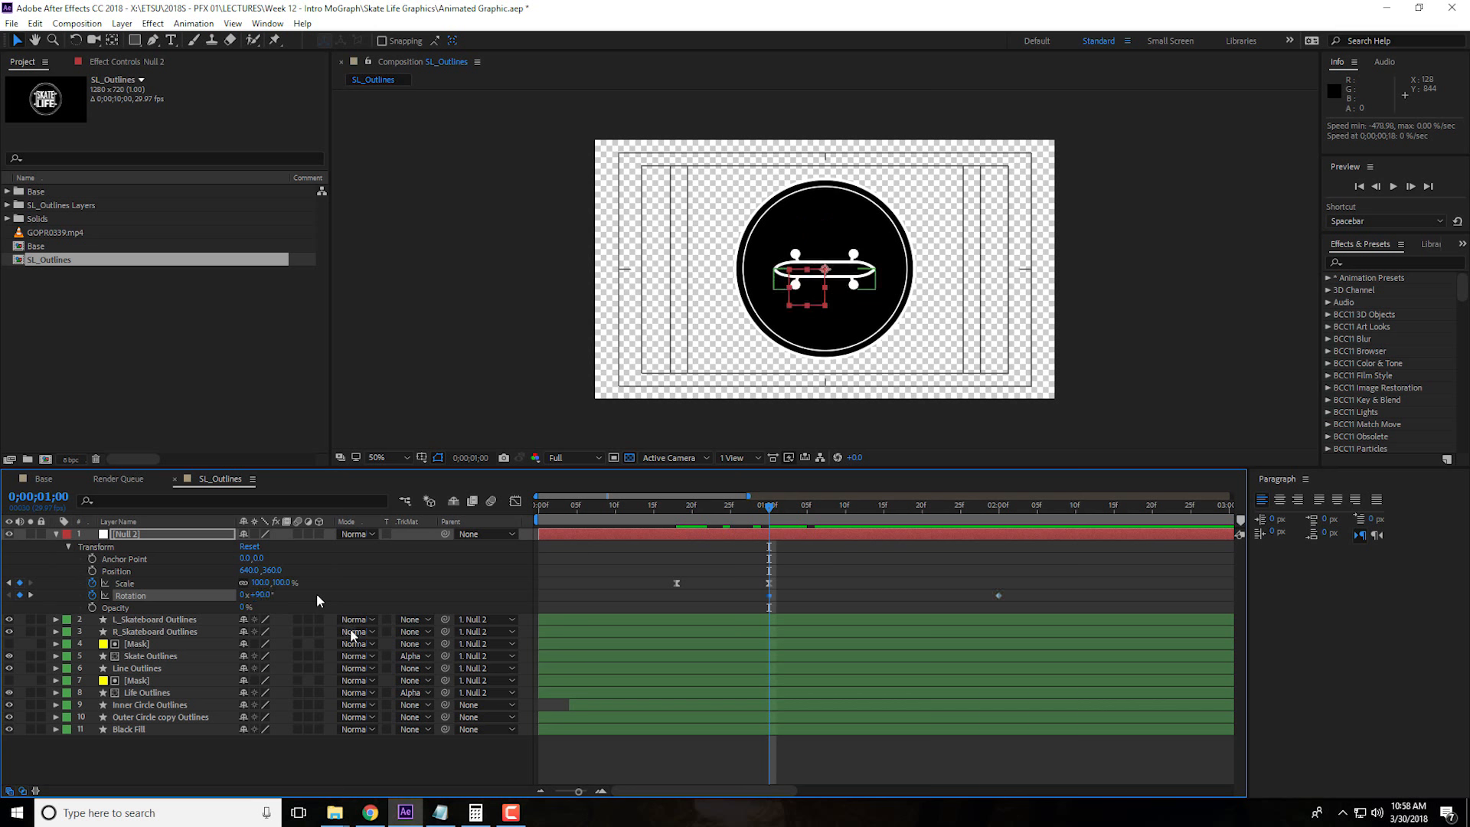
Apply Easy Ease to both Null 2 Rotation keyframes and extend the last keyframe's speed-graph handle about halfway toward the first
{"action": "left_click_drag", "start_coordinate": [746, 592], "coordinate": [1030, 602]}
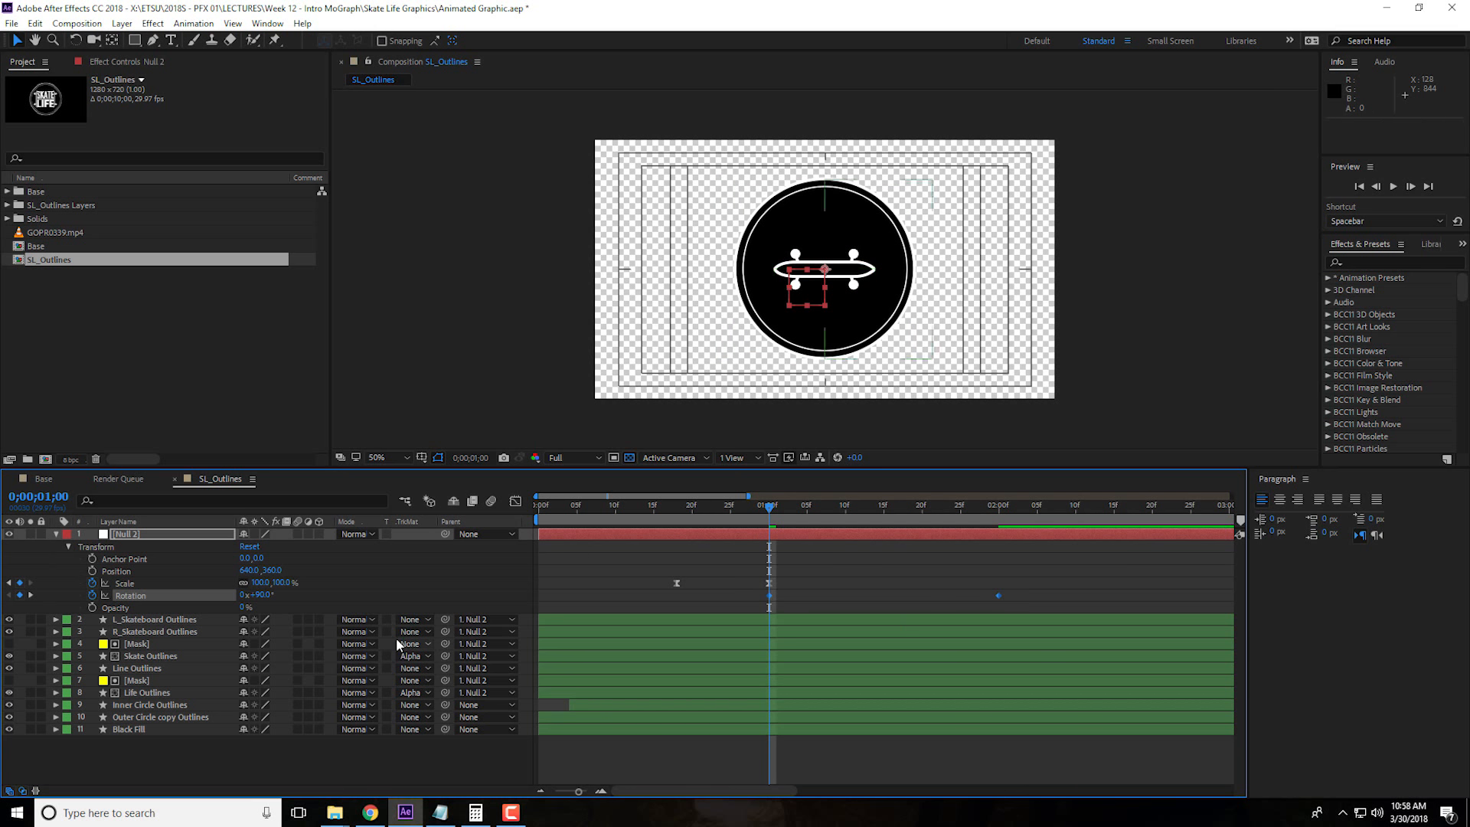
{"action": "right_click", "coordinate": [767, 596]}
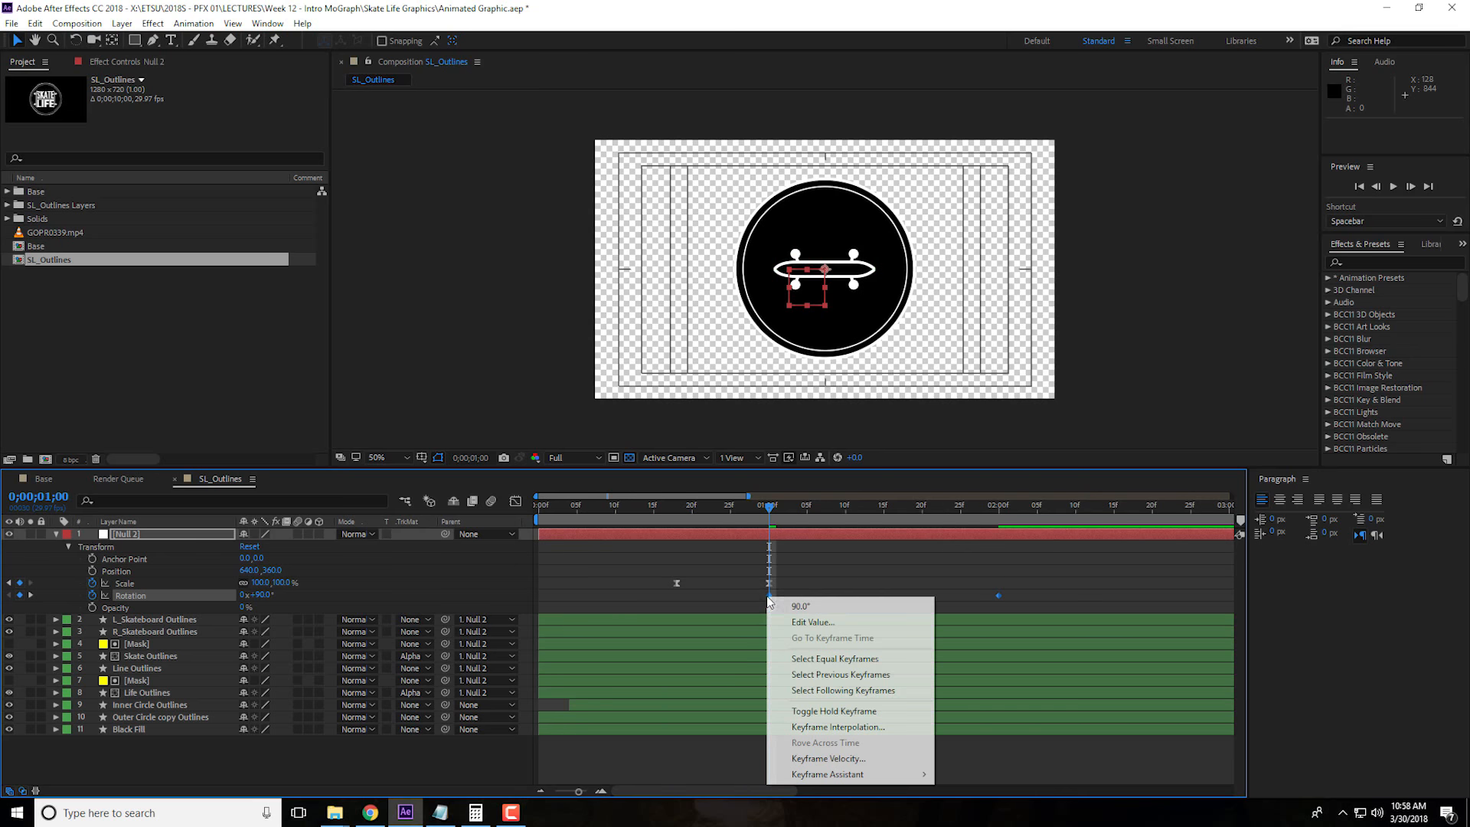
{"action": "mouse_move", "coordinate": [881, 774]}
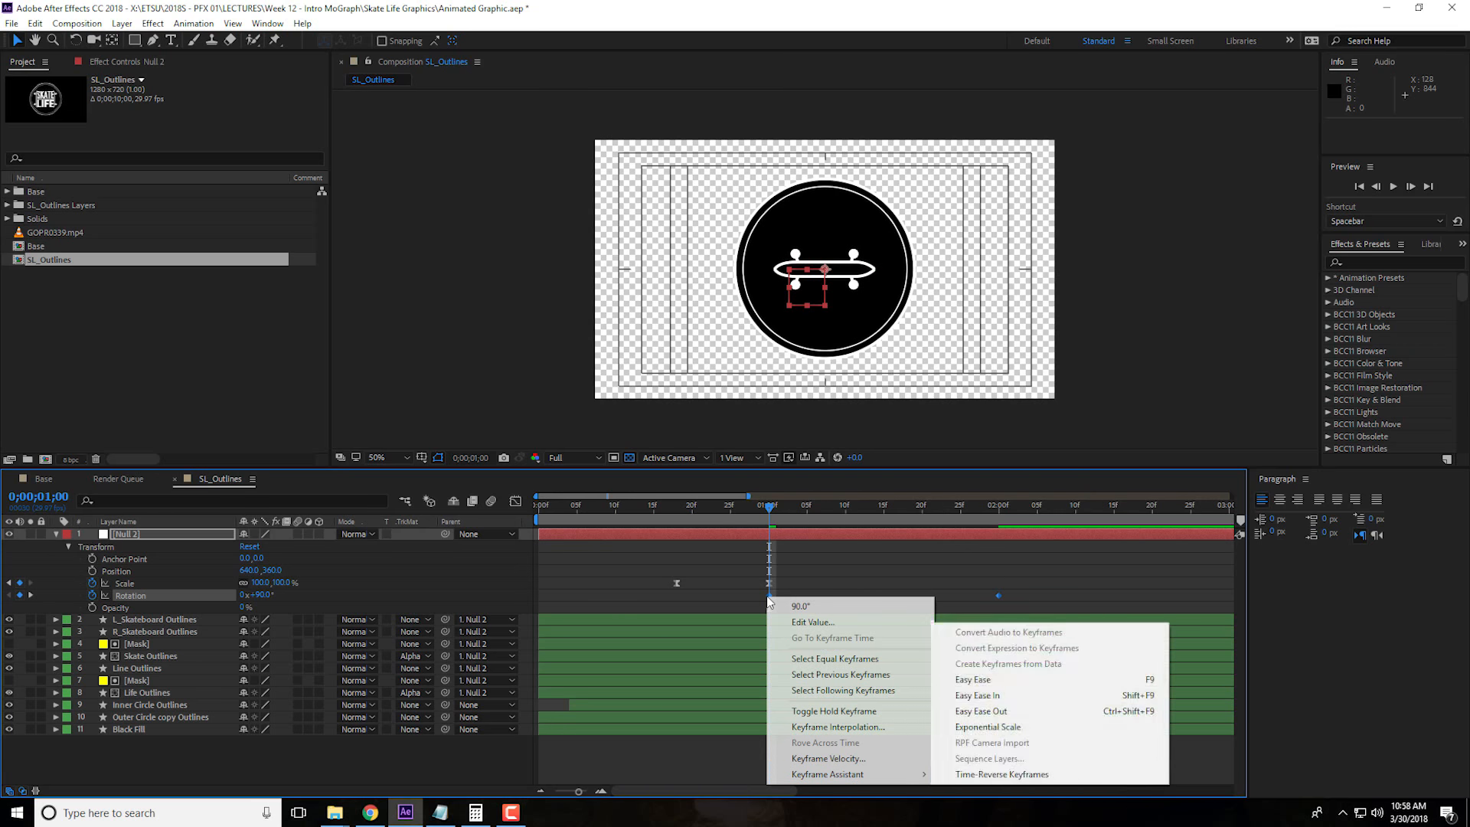
{"action": "left_click", "coordinate": [981, 684]}
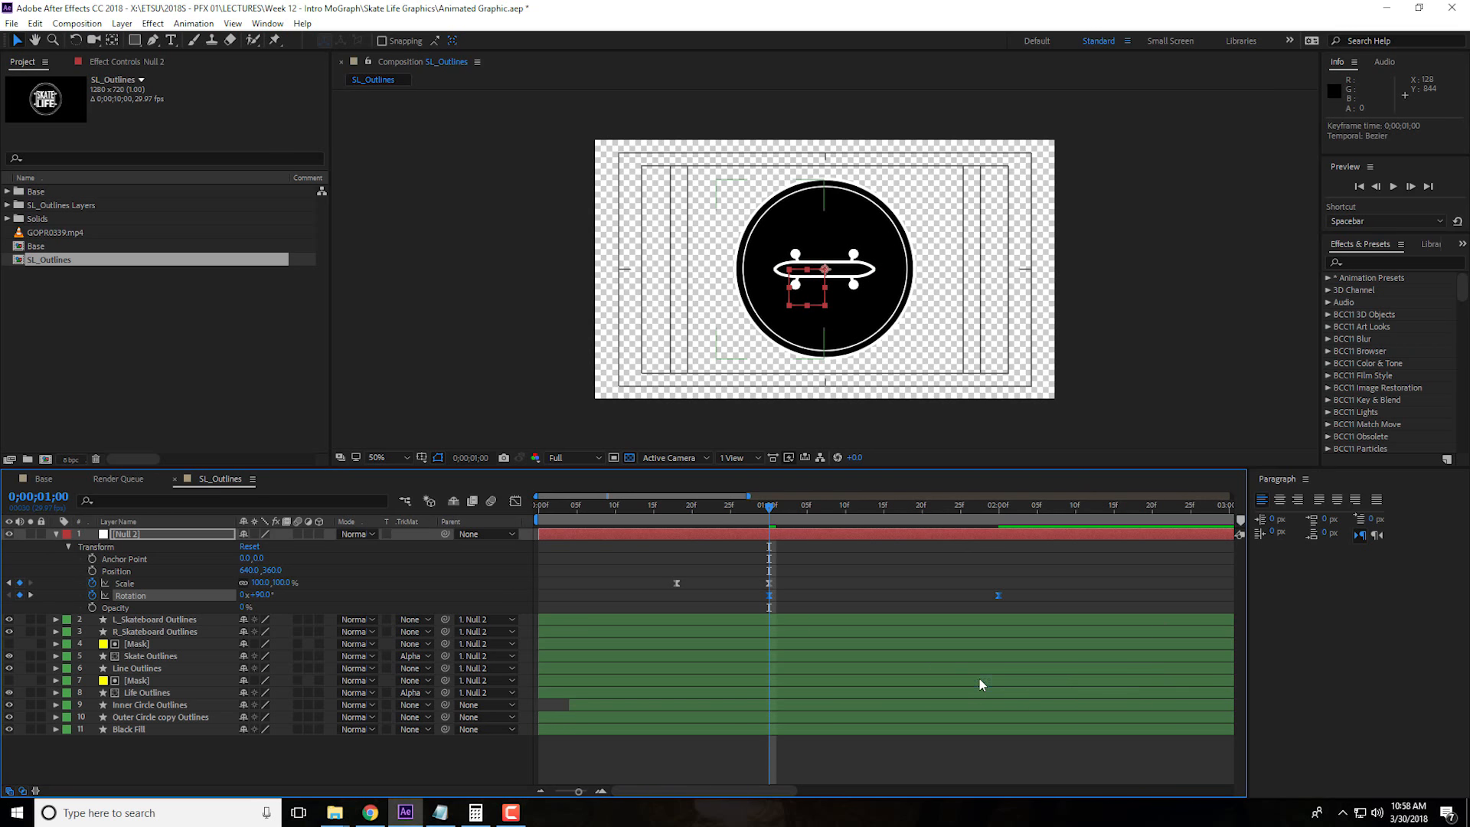
{"action": "left_click", "coordinate": [514, 502]}
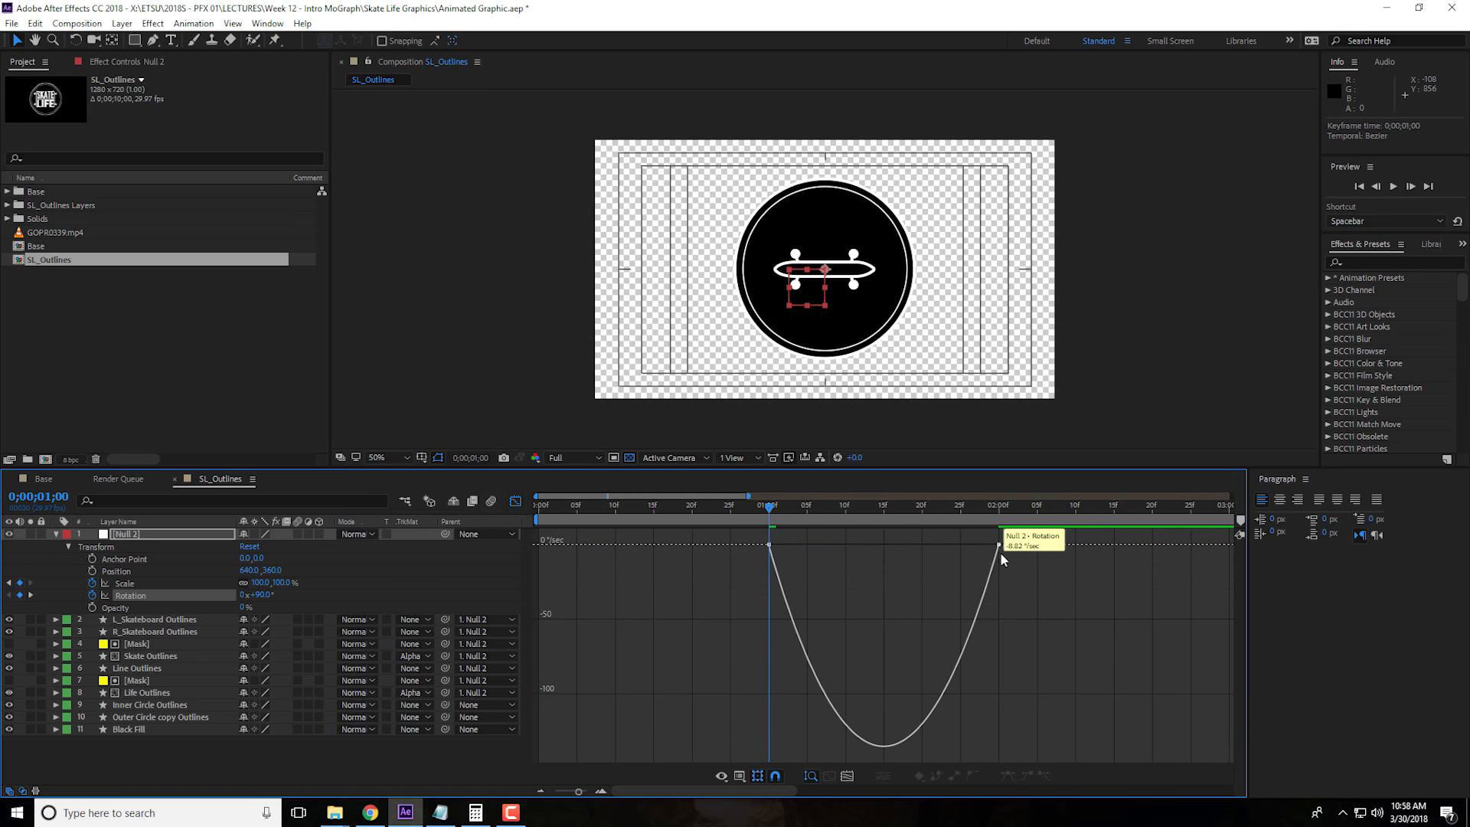
{"action": "left_click_drag", "start_coordinate": [1013, 536], "coordinate": [764, 582]}
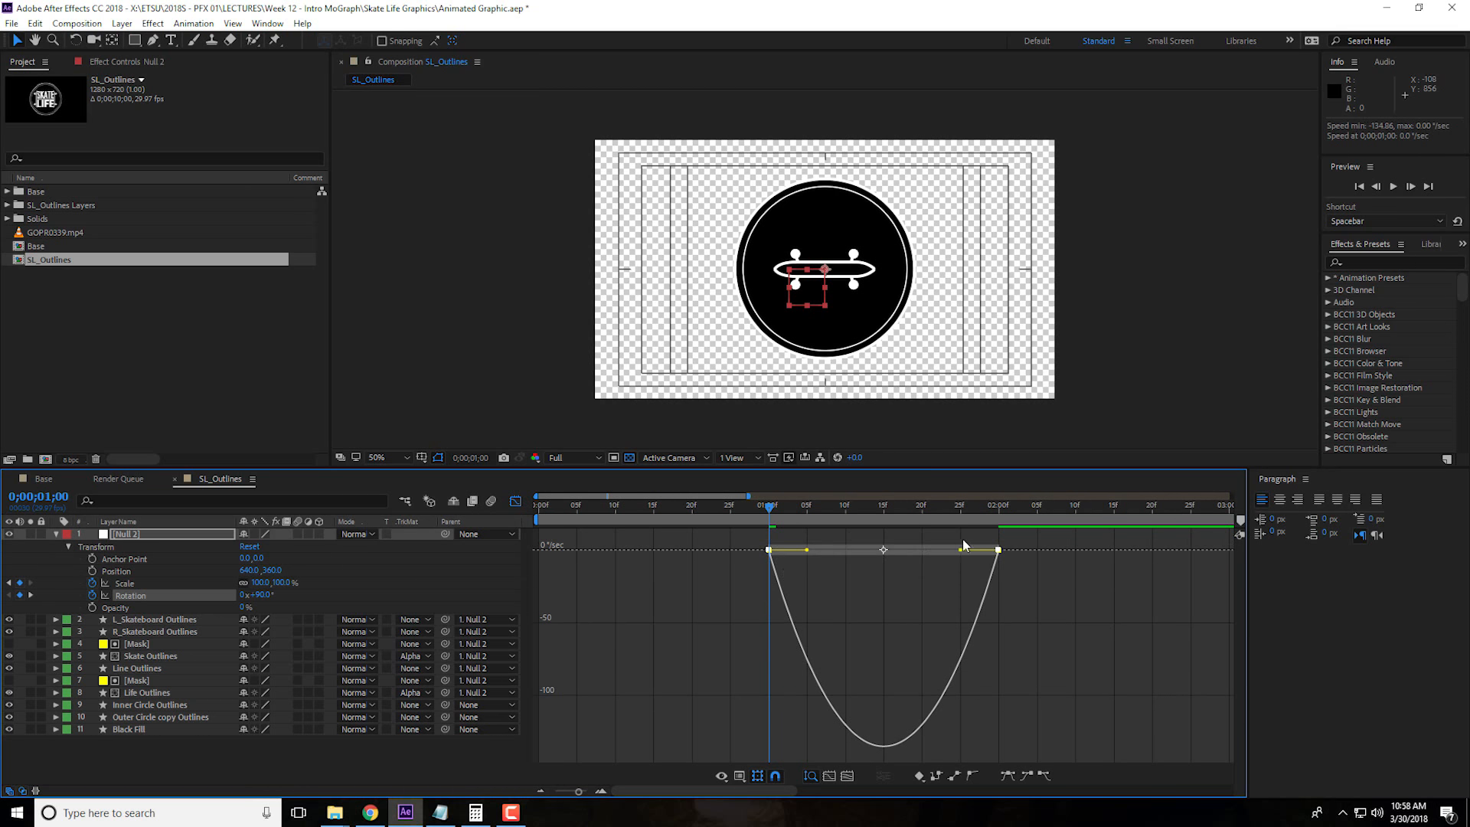
{"action": "left_click_drag", "start_coordinate": [963, 553], "coordinate": [884, 549]}
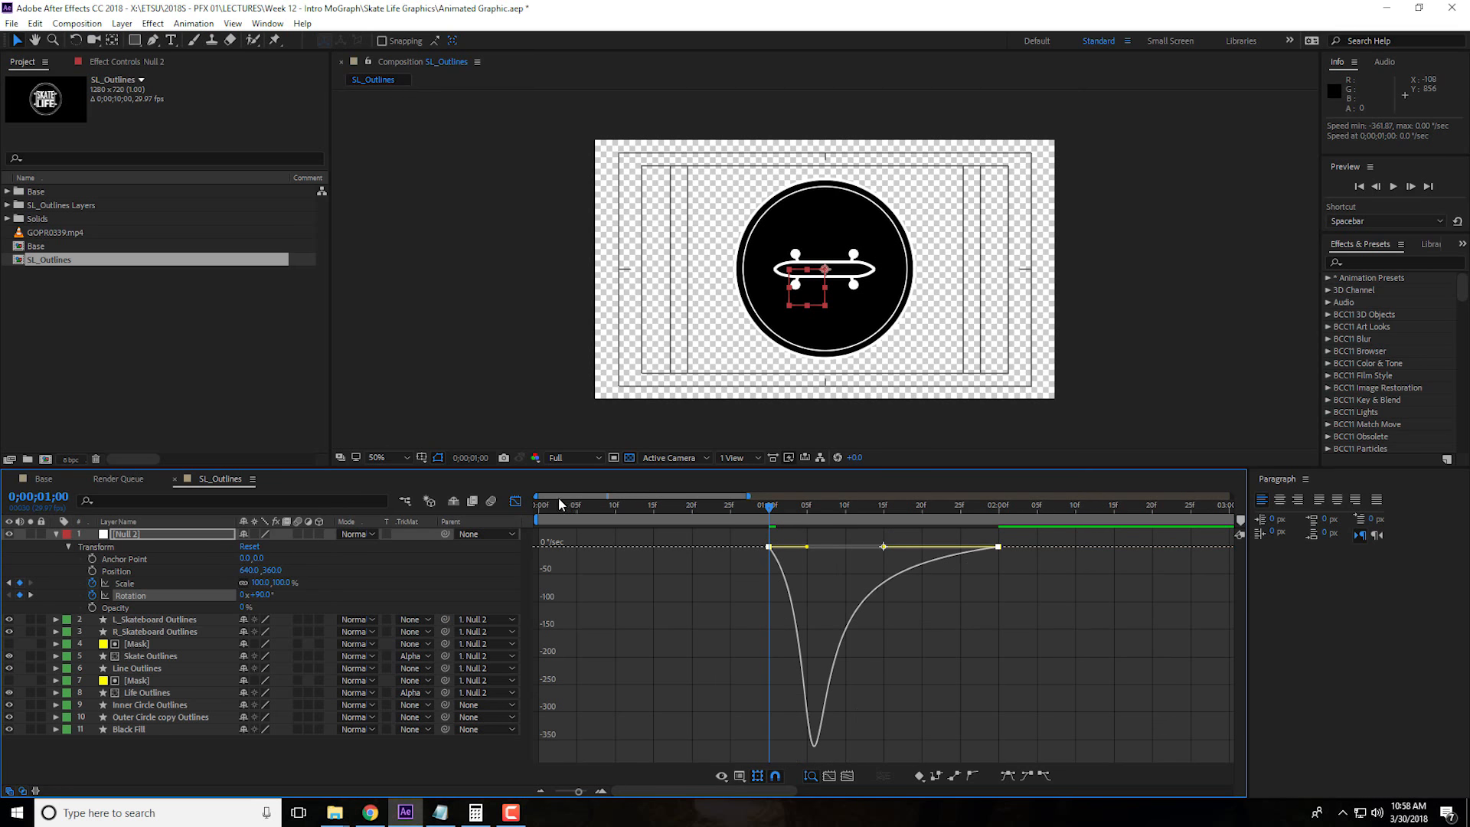
{"action": "left_click", "coordinate": [515, 501]}
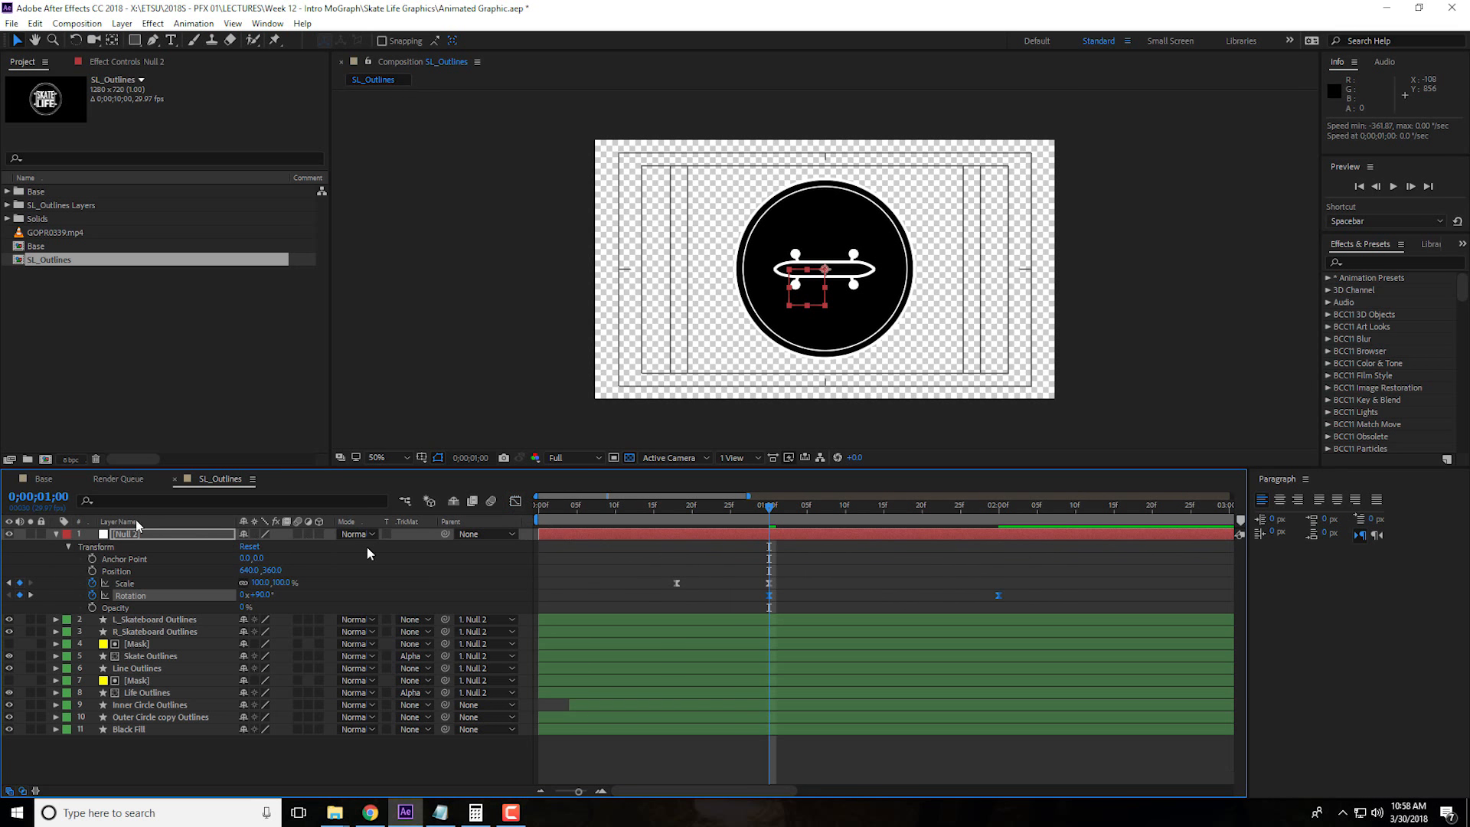
Collapse Null 2's properties and preview the logo animation from the start
{"action": "left_click", "coordinate": [56, 534]}
{"action": "left_click_drag", "start_coordinate": [594, 508], "coordinate": [546, 508]}
{"action": "key", "text": "space"}
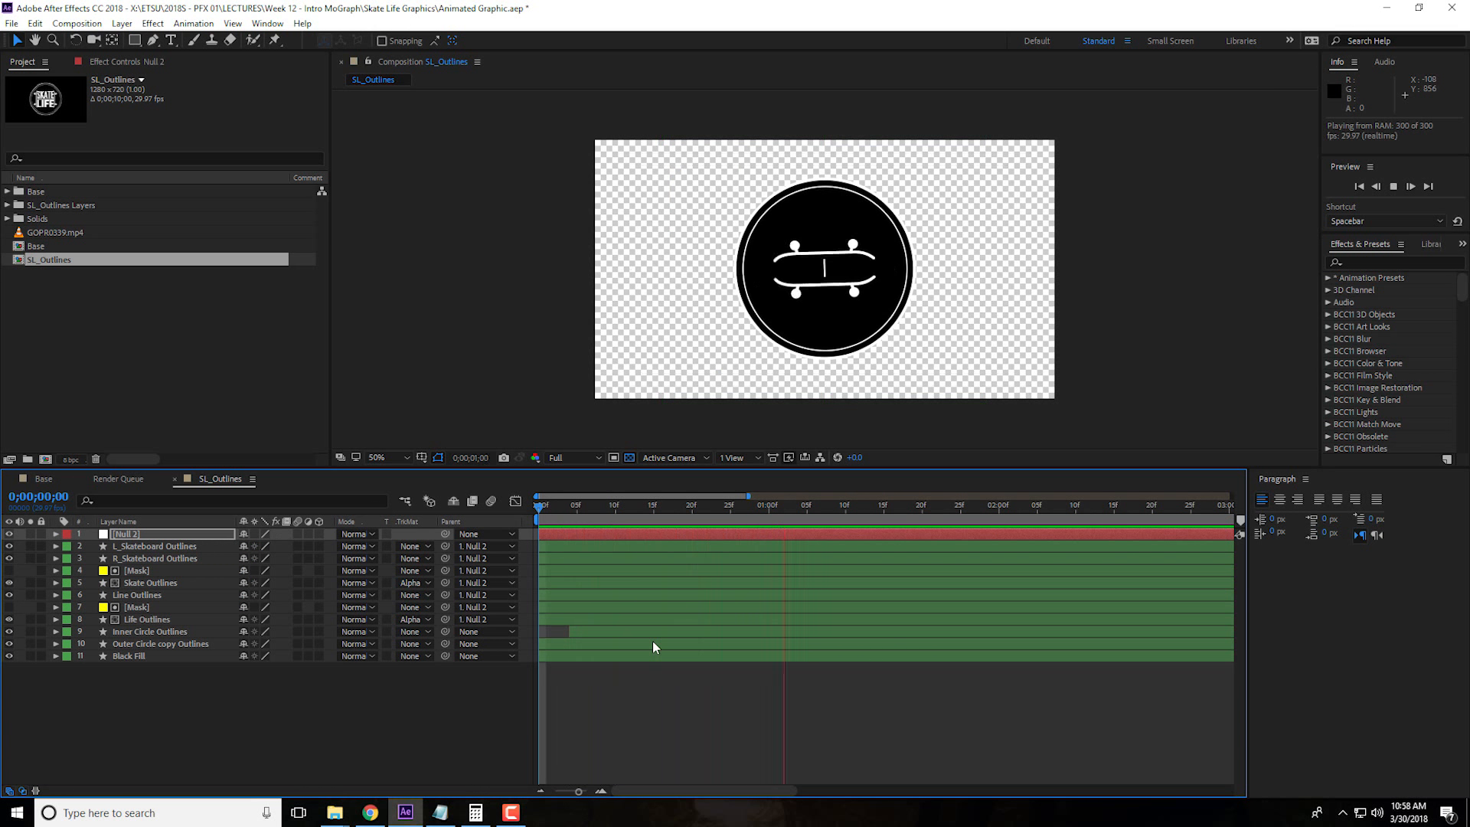
{"action": "key", "text": "space"}
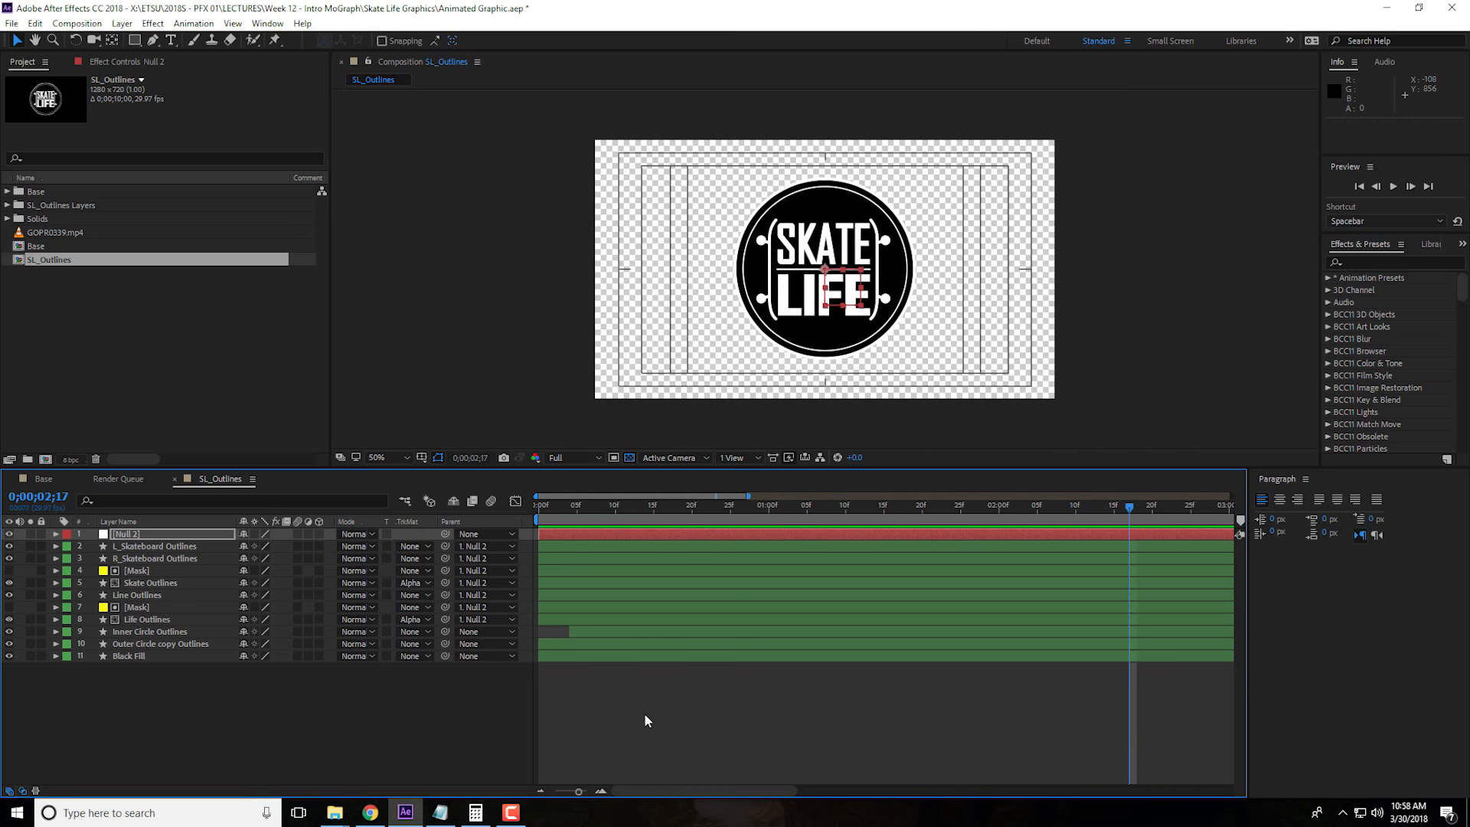
Check the SL_Outlines composition settings and play the animation across the full timeline
{"action": "key", "text": "ctrl+k"}
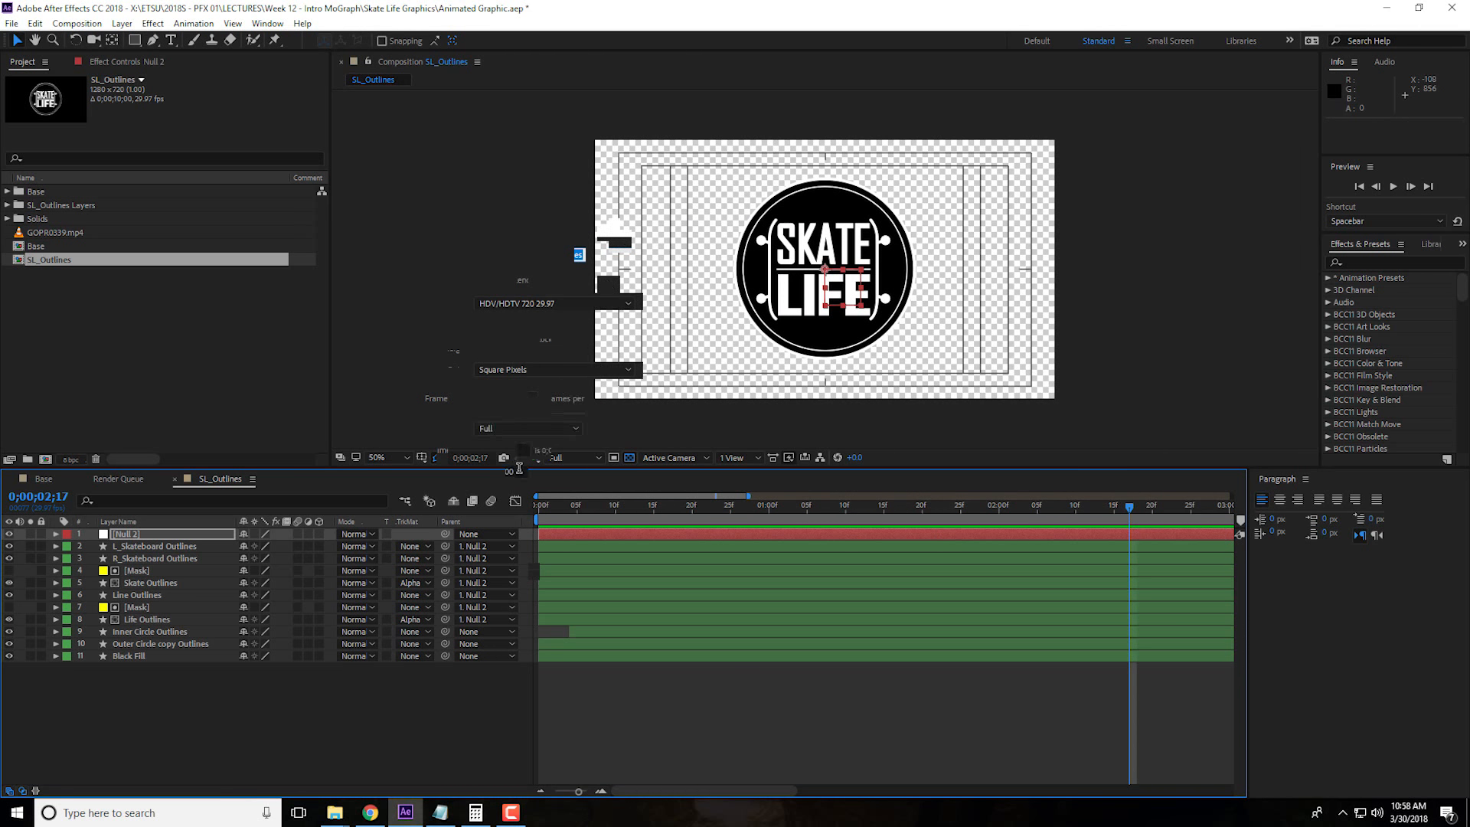
{"action": "left_click", "coordinate": [691, 585]}
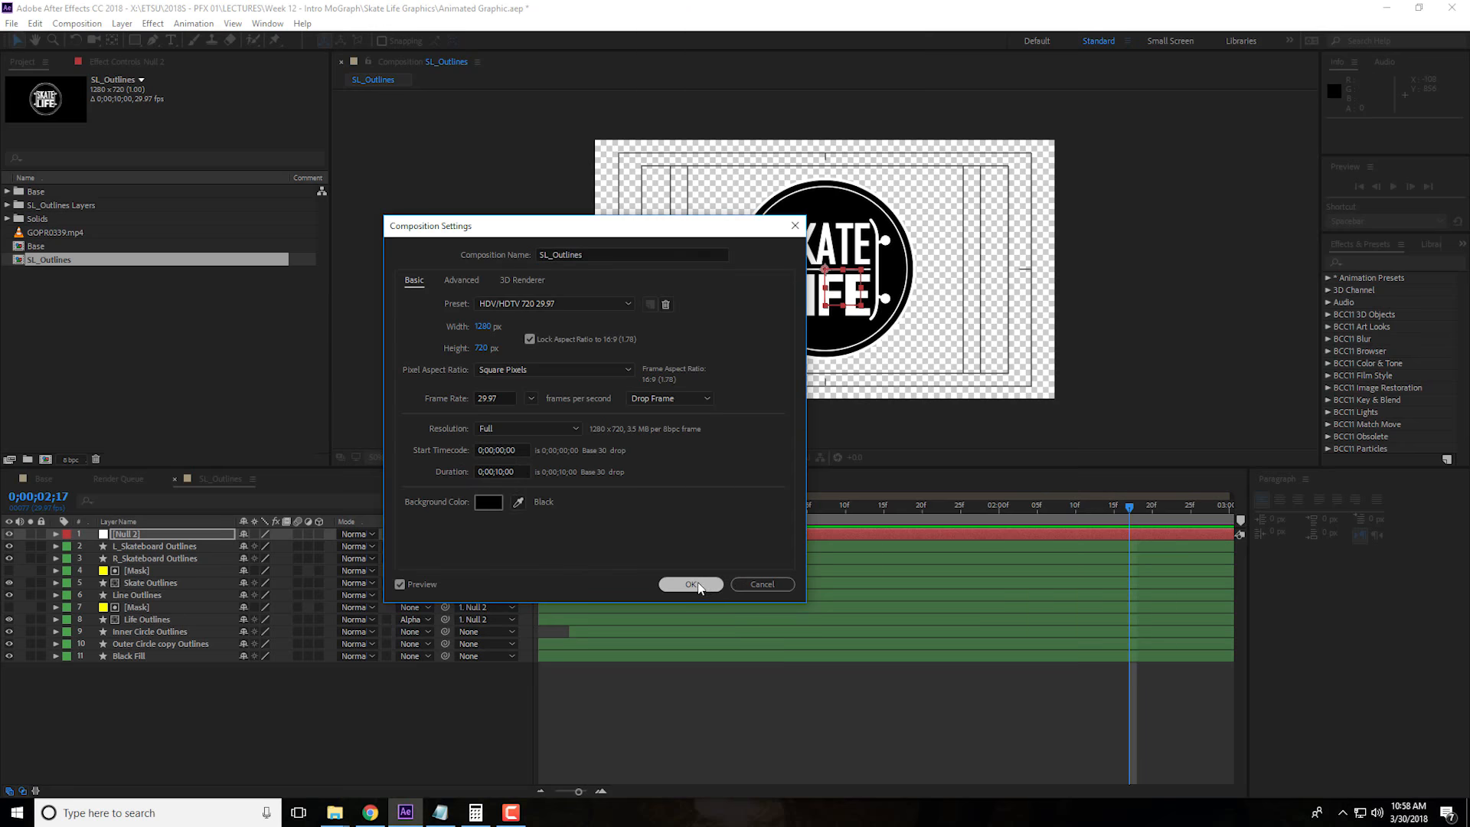
{"action": "left_click_drag", "start_coordinate": [576, 795], "coordinate": [527, 798]}
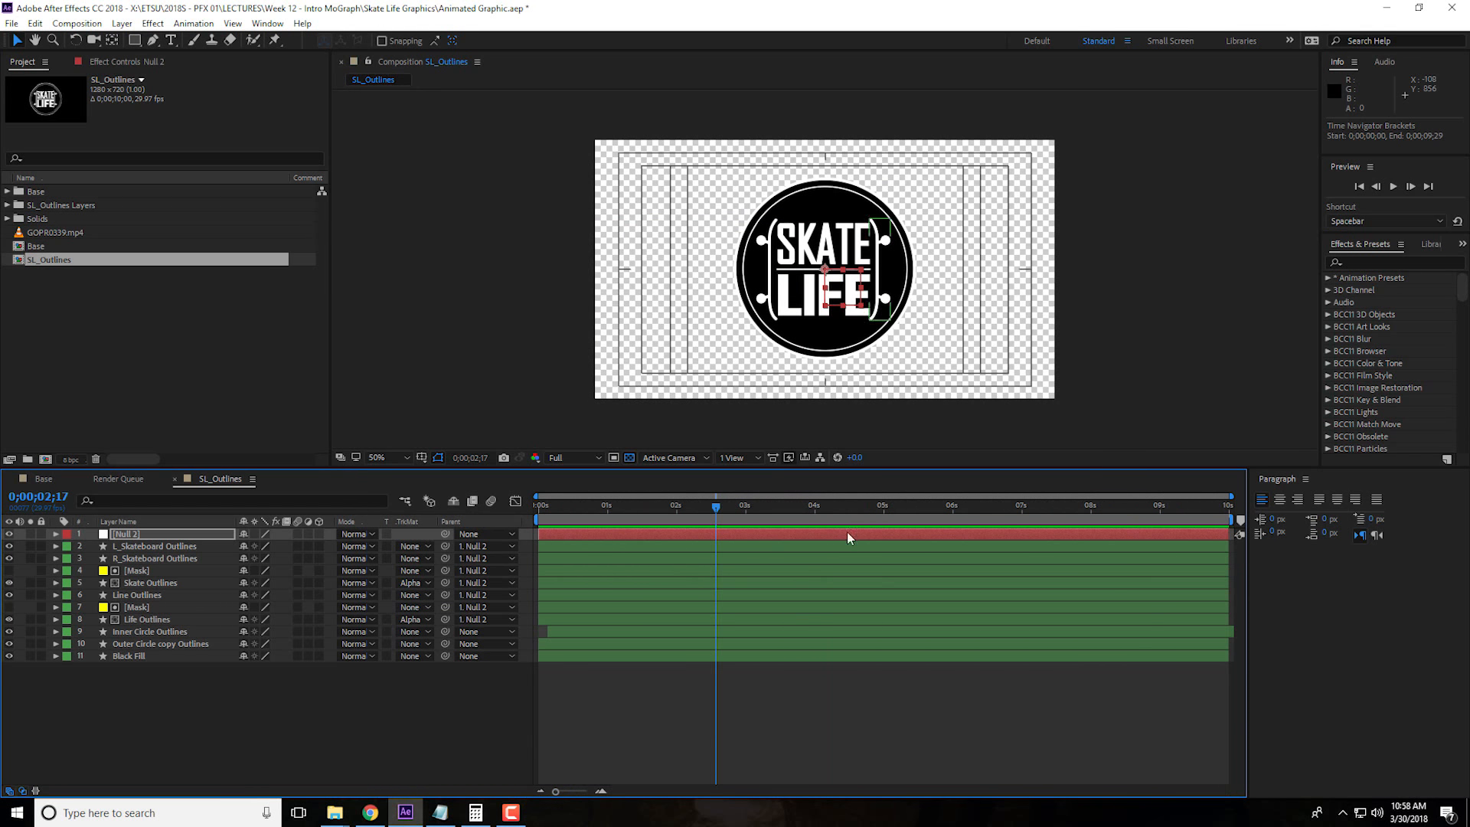
{"action": "key", "text": "Home"}
{"action": "key", "text": "space"}
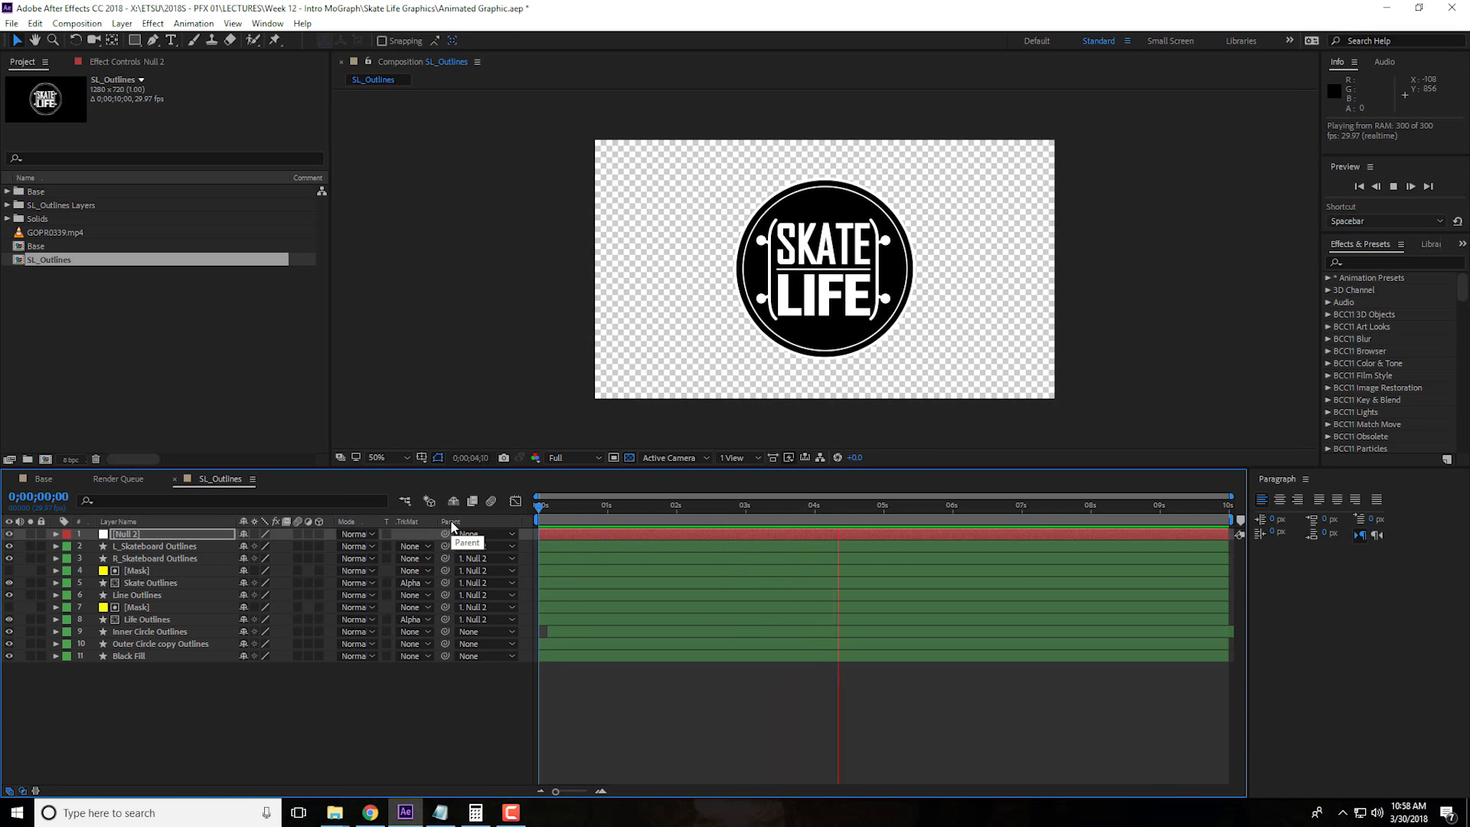
{"action": "key", "text": "space"}
{"action": "left_click_drag", "start_coordinate": [619, 511], "coordinate": [692, 514]}
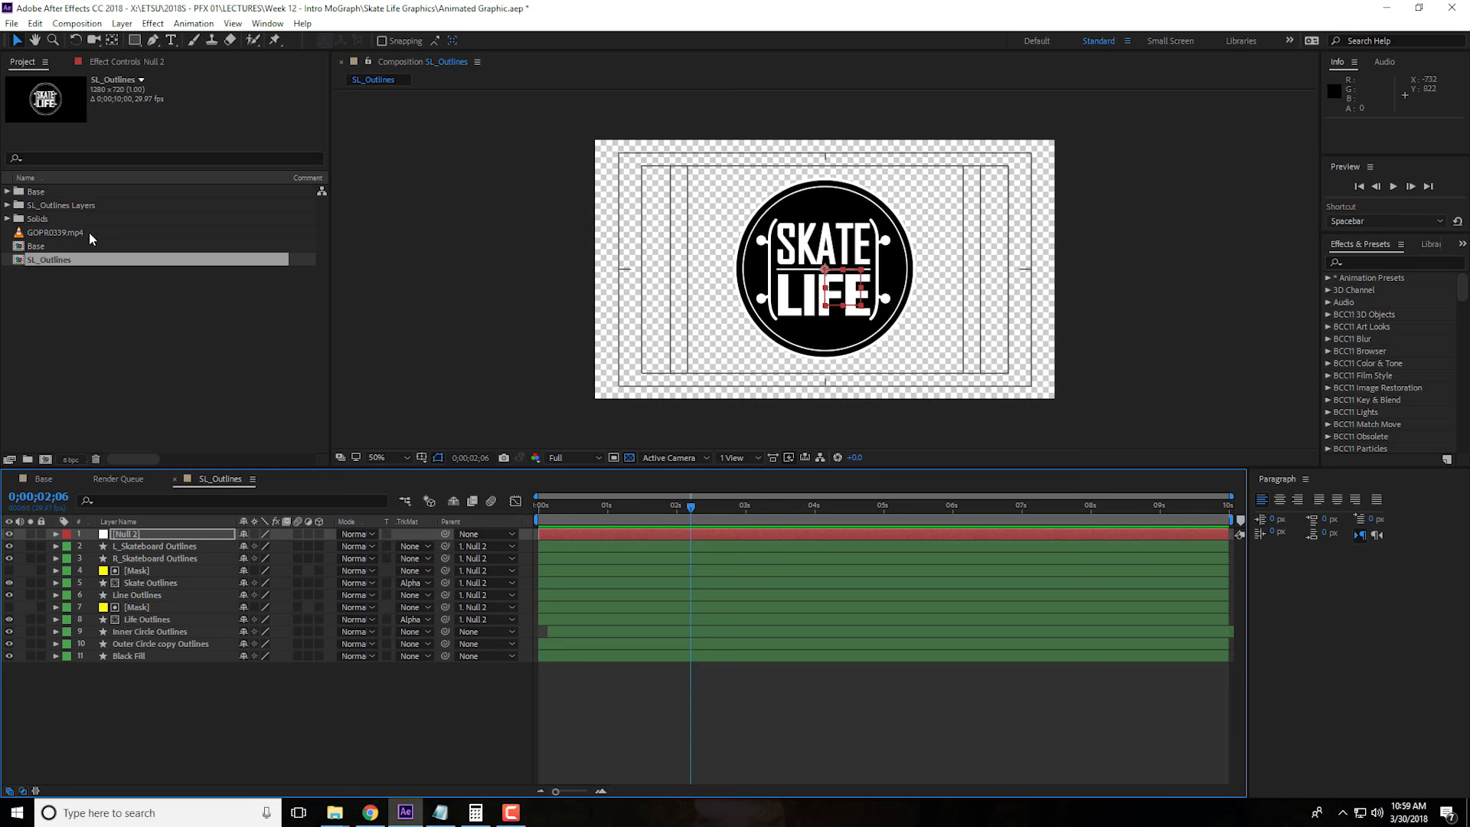
Create a new composition from GOPR0339.mp4 and place the SL_Outlines composition above the footage layer
{"action": "left_click_drag", "start_coordinate": [89, 232], "coordinate": [46, 458]}
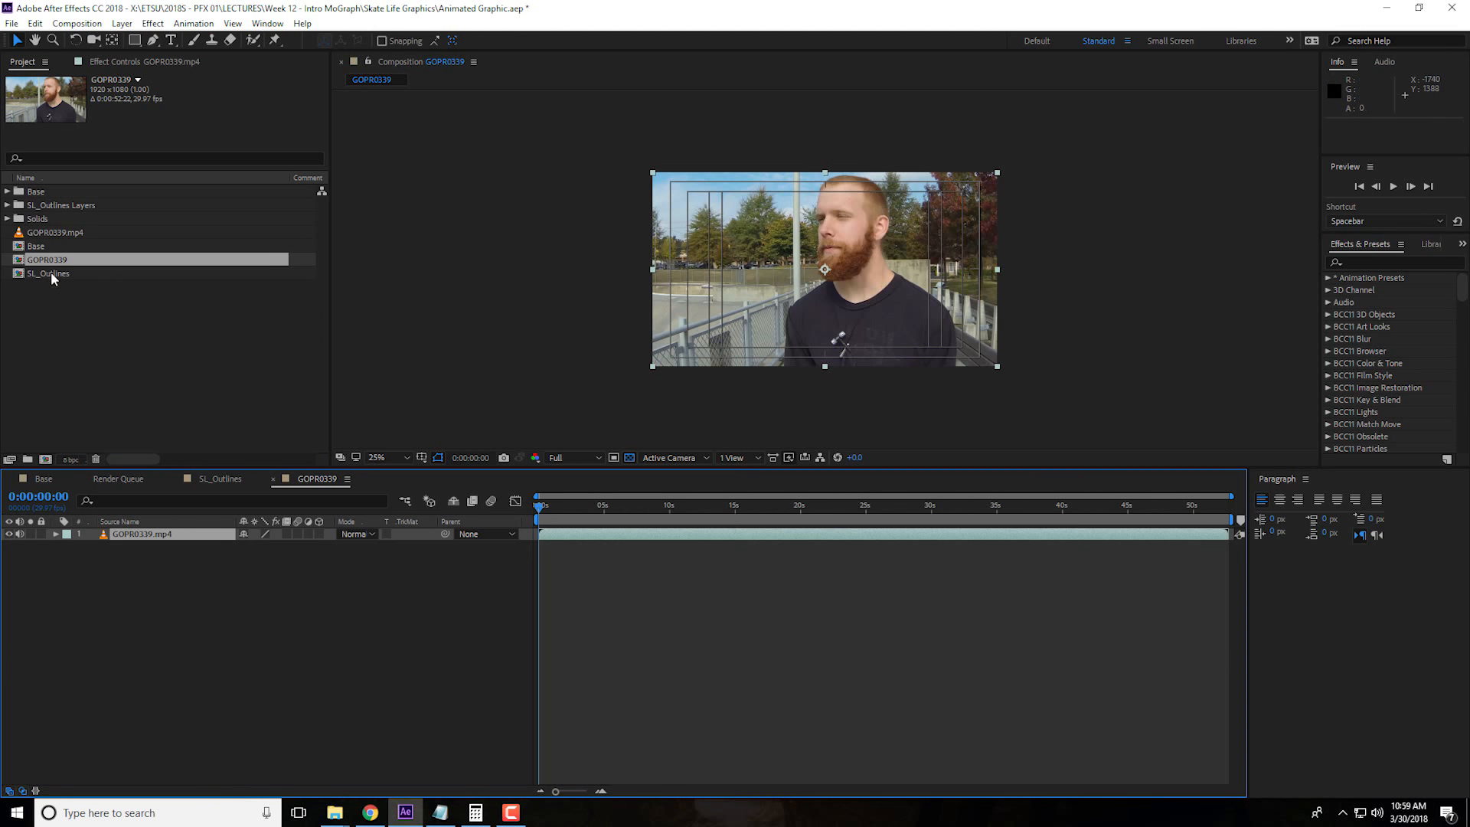
{"action": "left_click", "coordinate": [46, 274]}
{"action": "left_click_drag", "start_coordinate": [54, 276], "coordinate": [147, 530]}
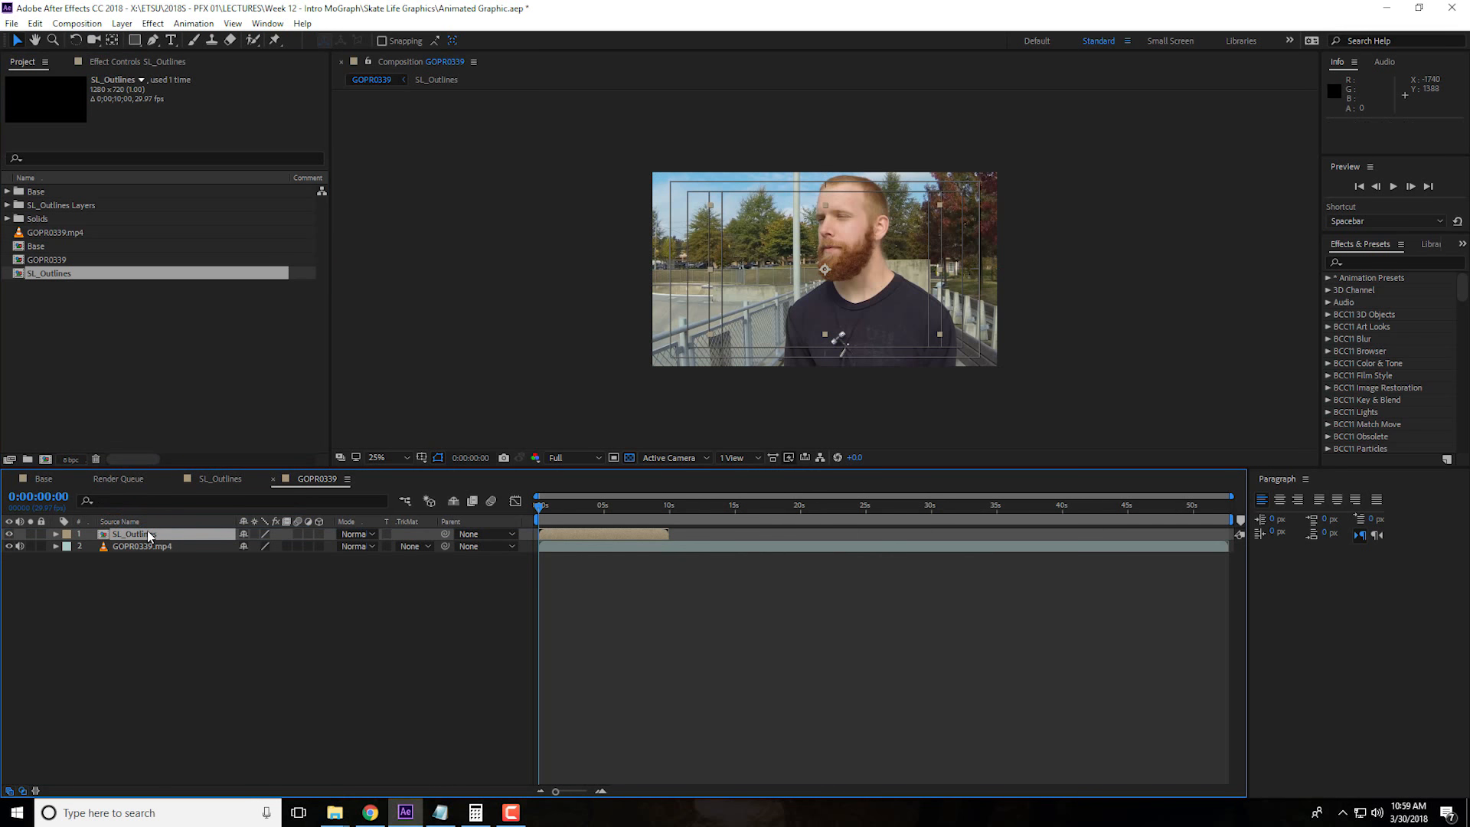
{"action": "key", "text": "period"}
{"action": "key", "text": "comma"}
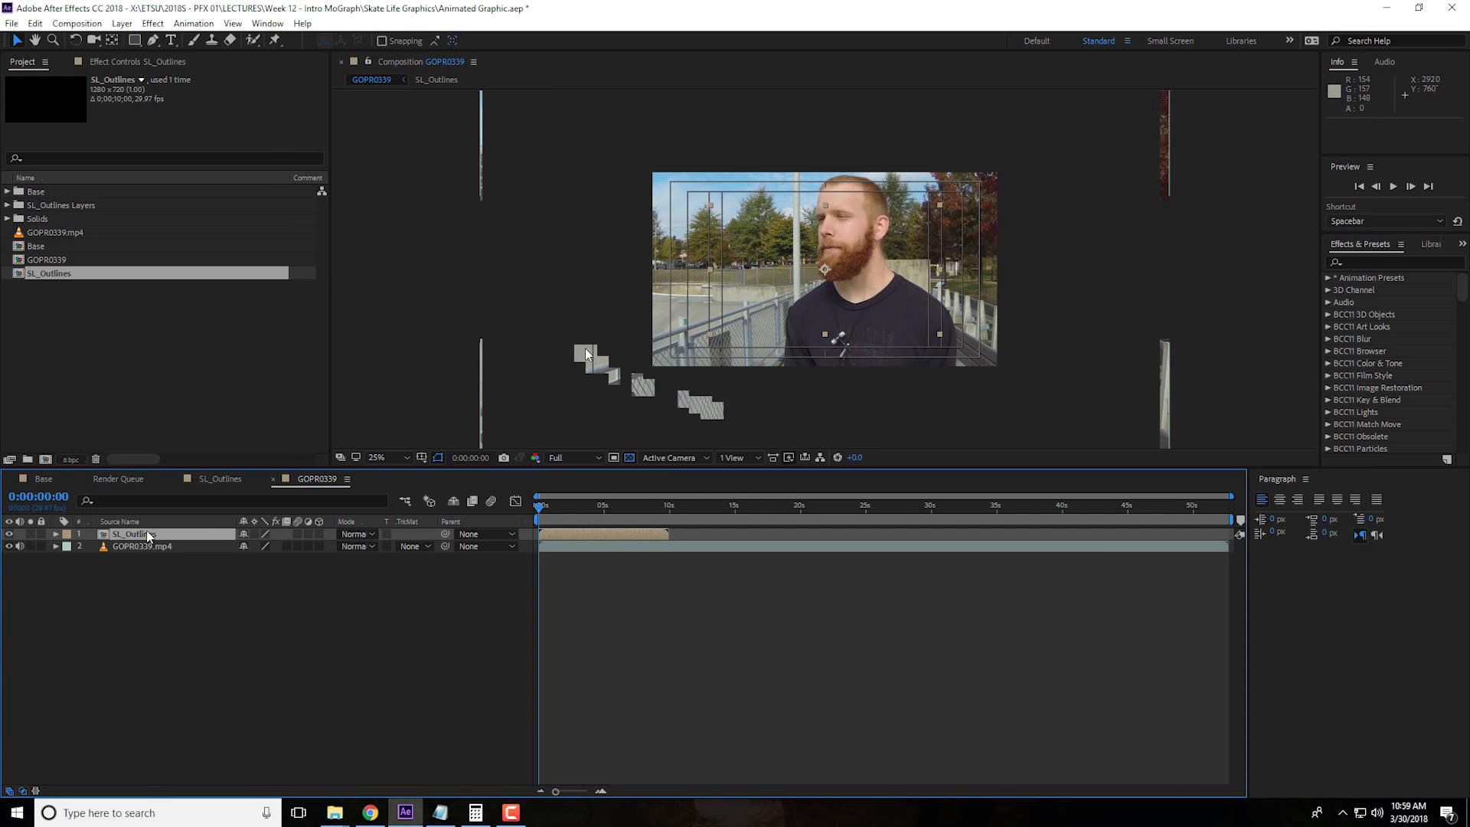
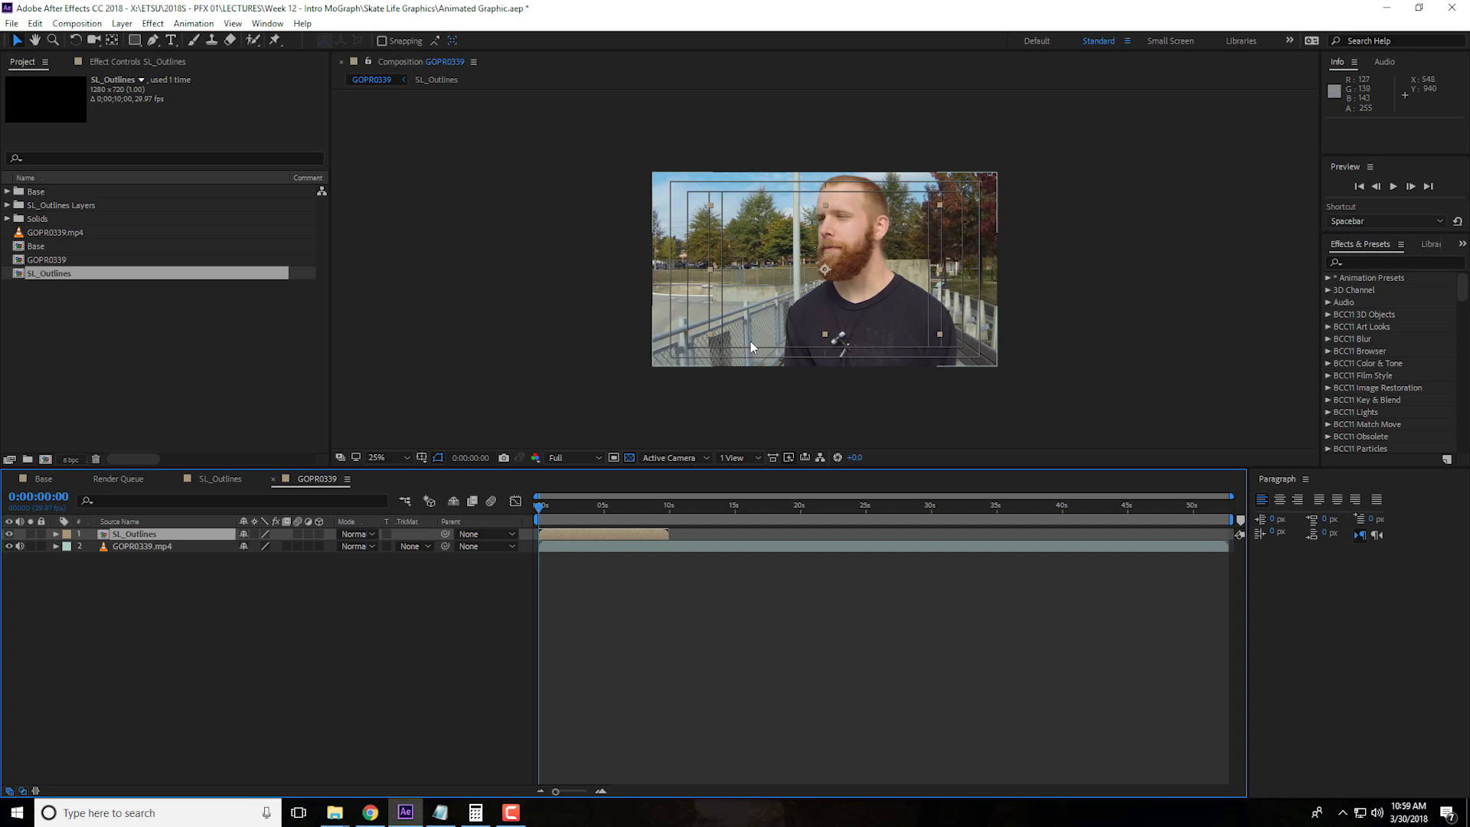
Scale the SL_Outlines logo layer to 33% at 0:00:03:23 and move it to the lower-left corner of the video frame
{"action": "left_click_drag", "start_coordinate": [539, 508], "coordinate": [588, 511]}
{"action": "key", "text": "period"}
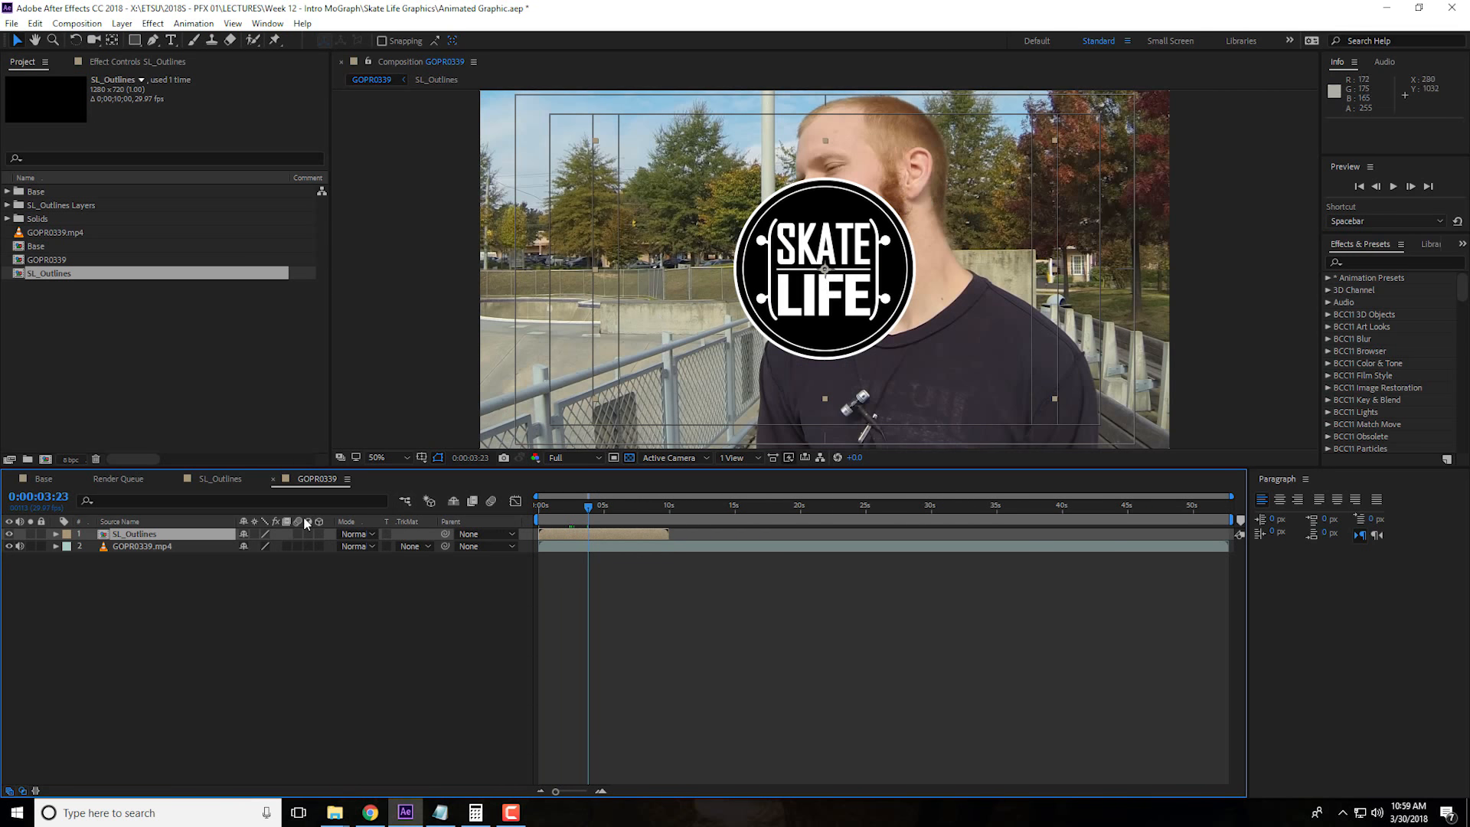
{"action": "key", "text": "s"}
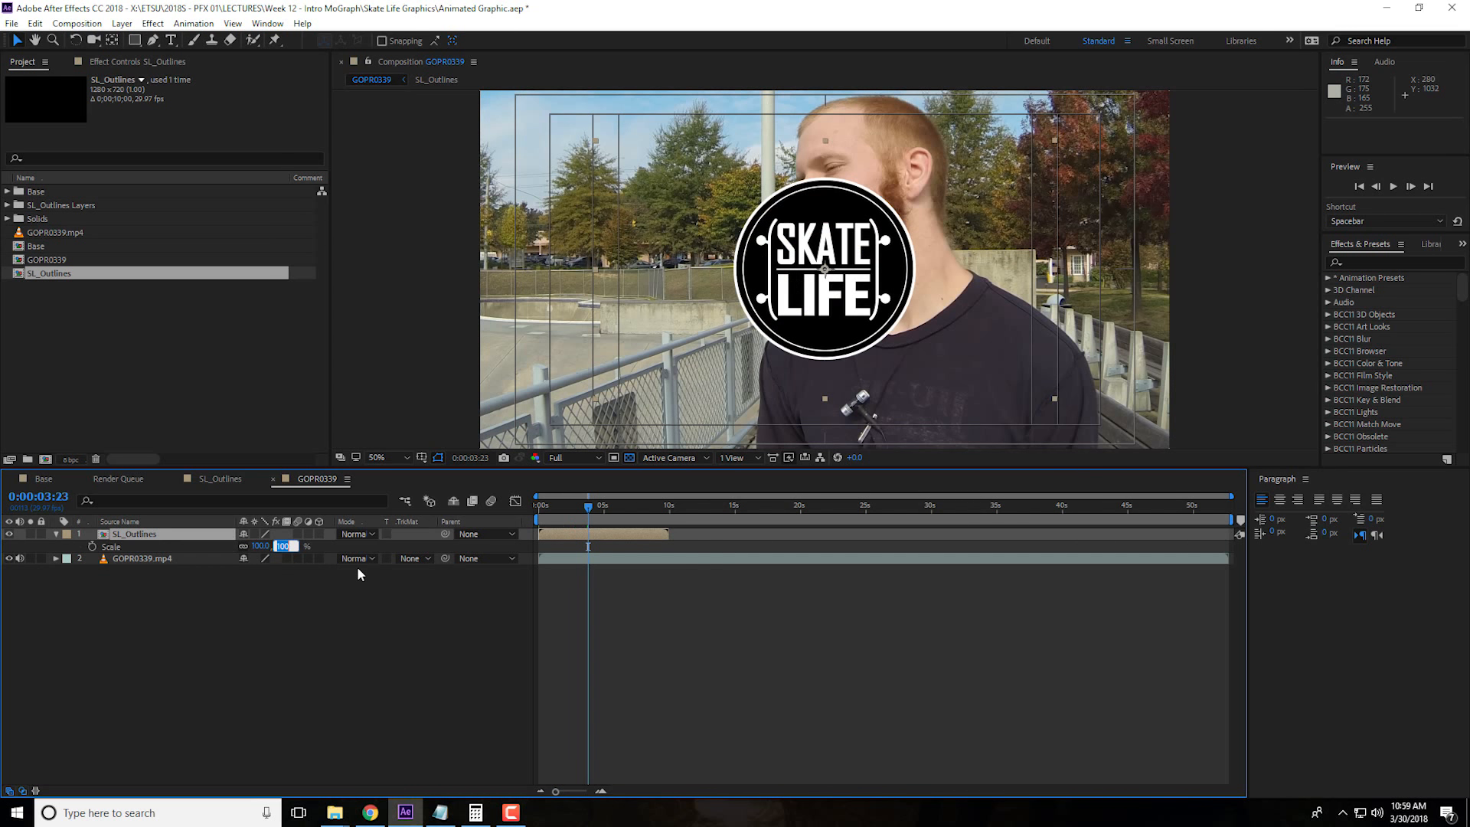
{"action": "type", "text": "33"}
{"action": "key", "text": "Return"}
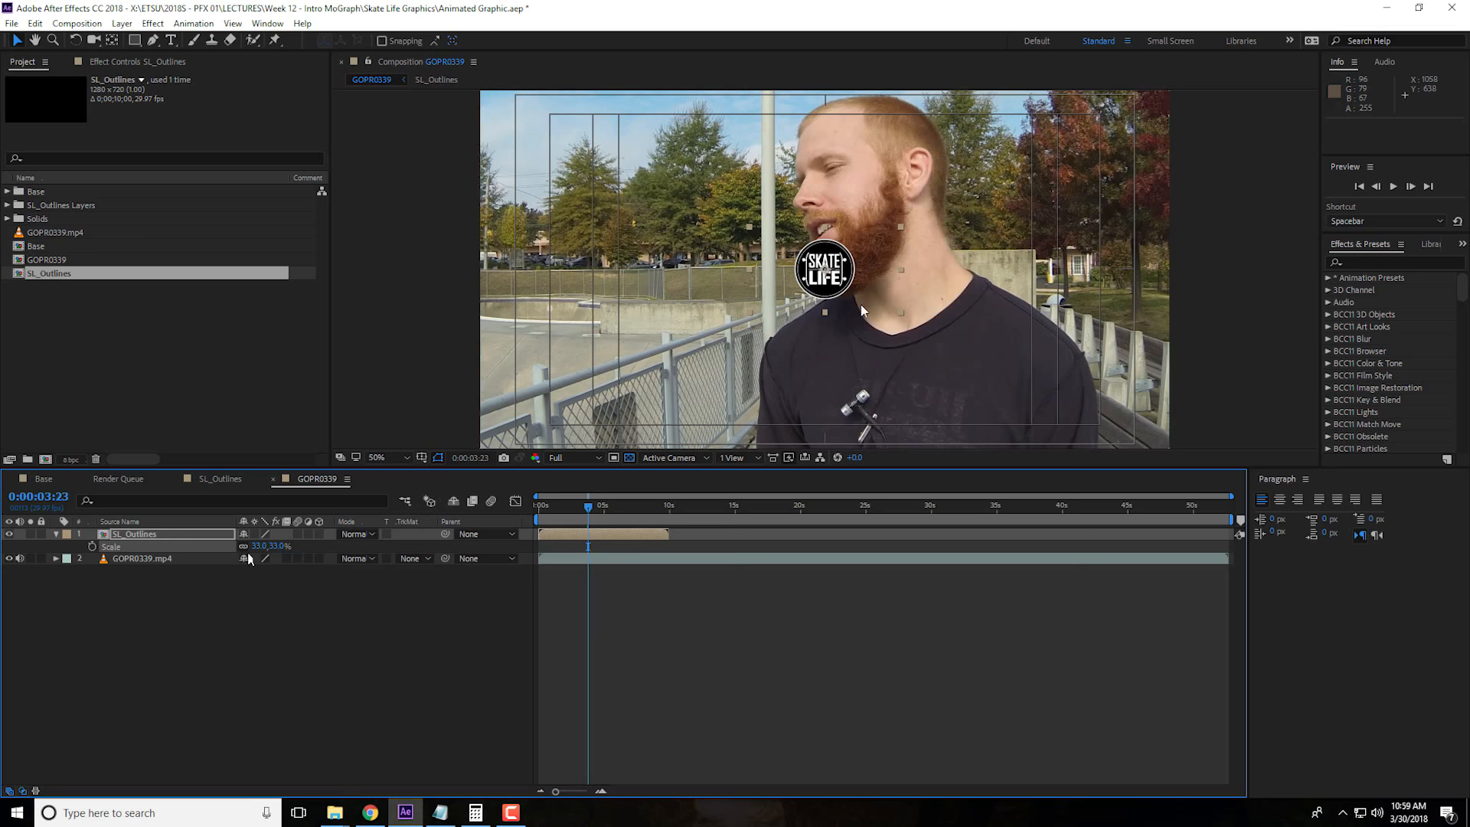
{"action": "left_click_drag", "start_coordinate": [845, 282], "coordinate": [564, 426]}
{"action": "left_click", "coordinate": [452, 572]}
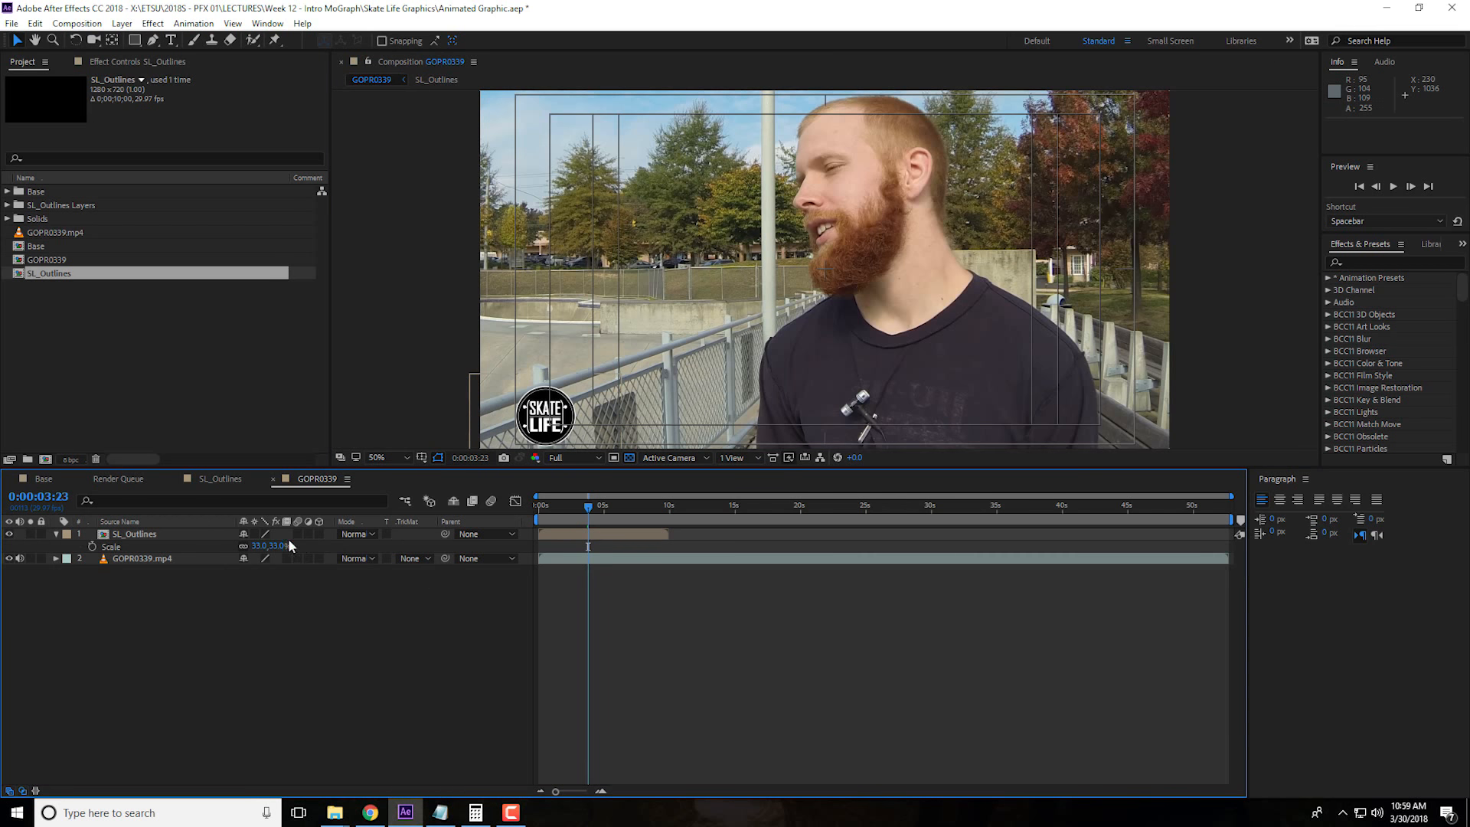
Set the logo's scale to 38% and nudge it to about 192, 942 against the lower-left safe-margin guides
{"action": "left_click_drag", "start_coordinate": [281, 546], "coordinate": [285, 546]}
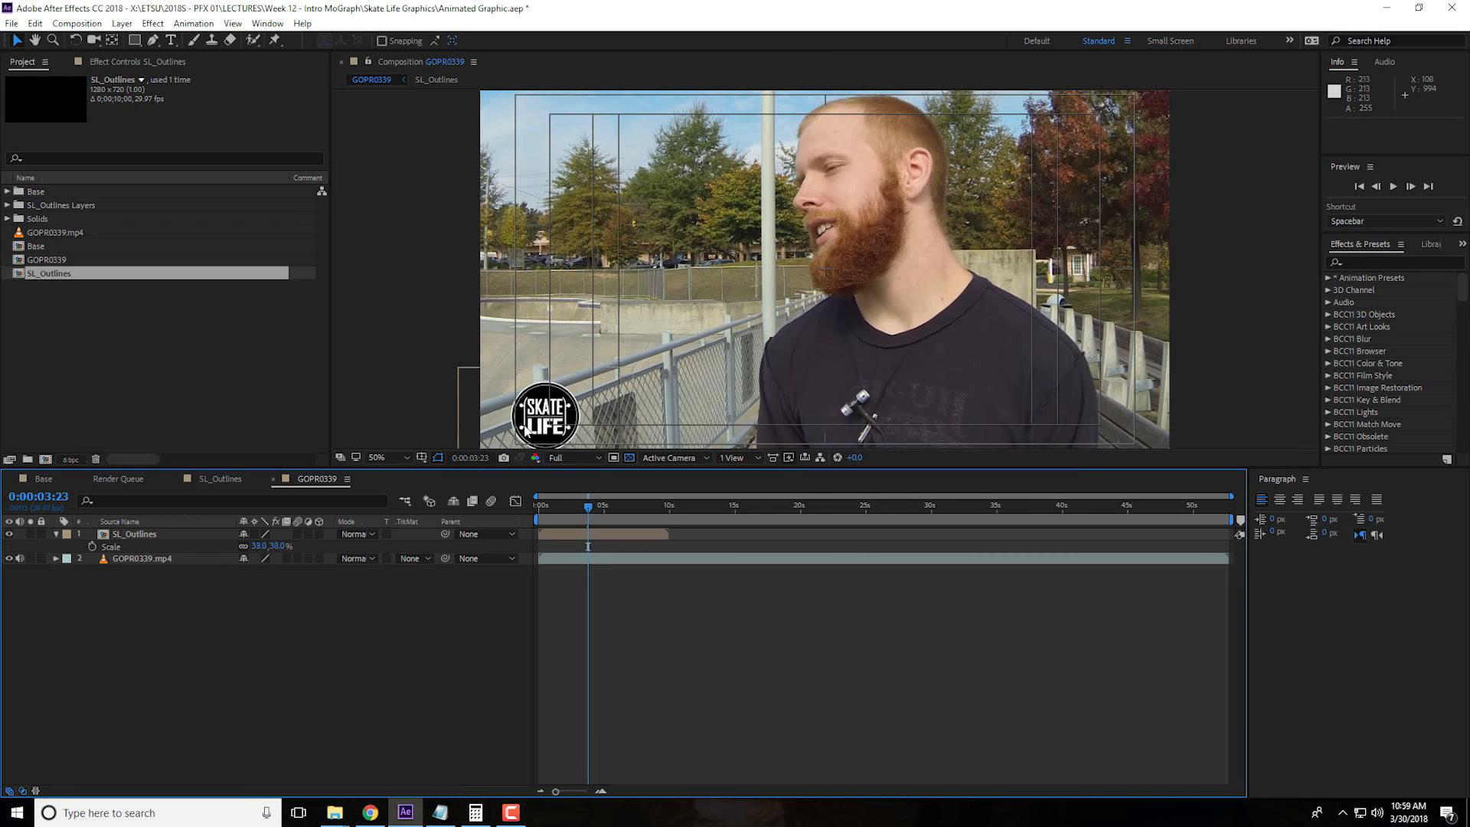
{"action": "left_click_drag", "start_coordinate": [545, 411], "coordinate": [548, 408]}
{"action": "scroll", "coordinate": [659, 375], "scroll_direction": "down", "scroll_amount": 2}
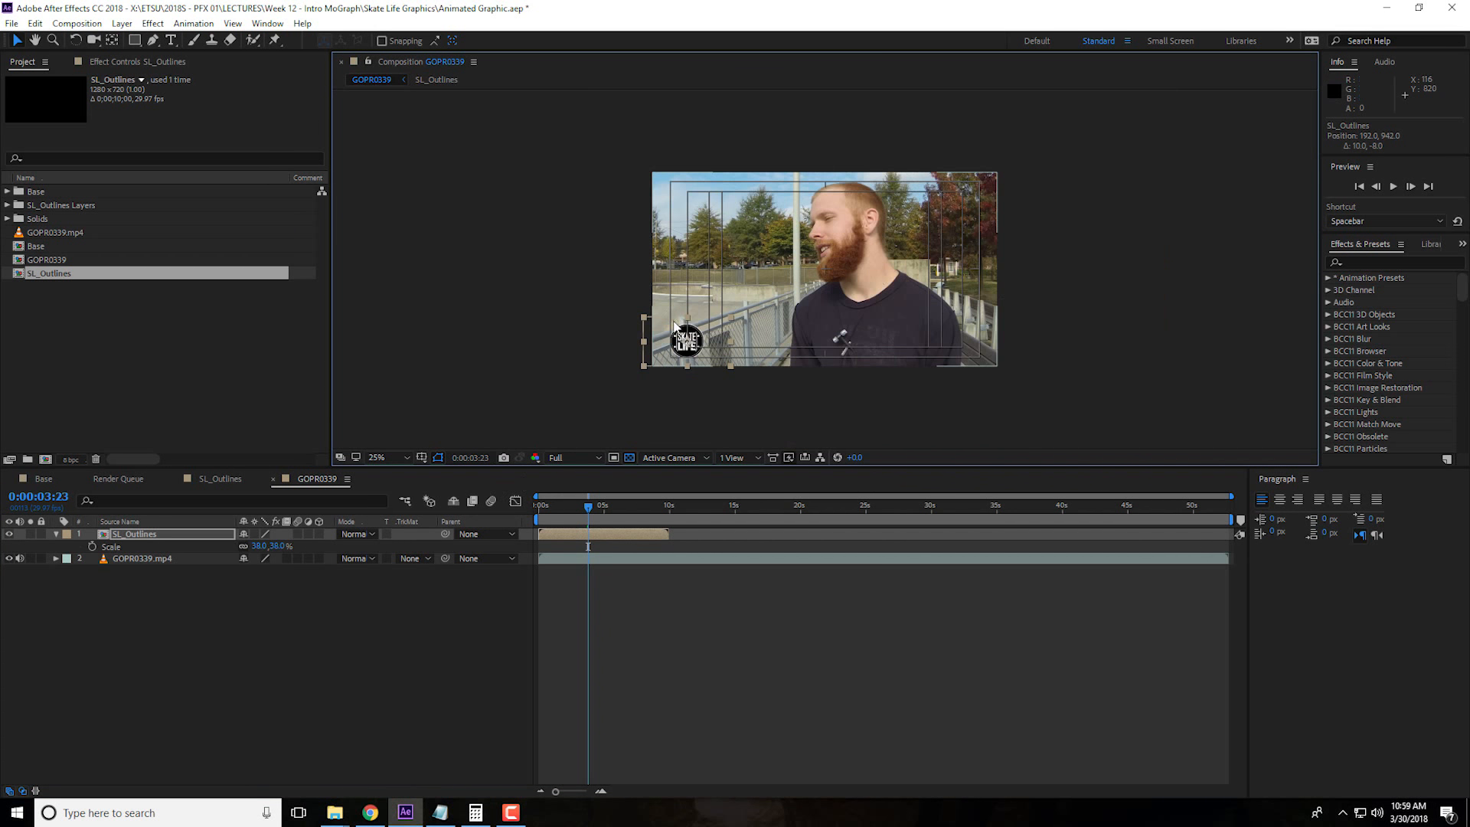
{"action": "scroll", "coordinate": [950, 331], "scroll_direction": "up", "scroll_amount": 2}
{"action": "left_click_drag", "start_coordinate": [563, 413], "coordinate": [527, 329]}
{"action": "left_click", "coordinate": [410, 666]}
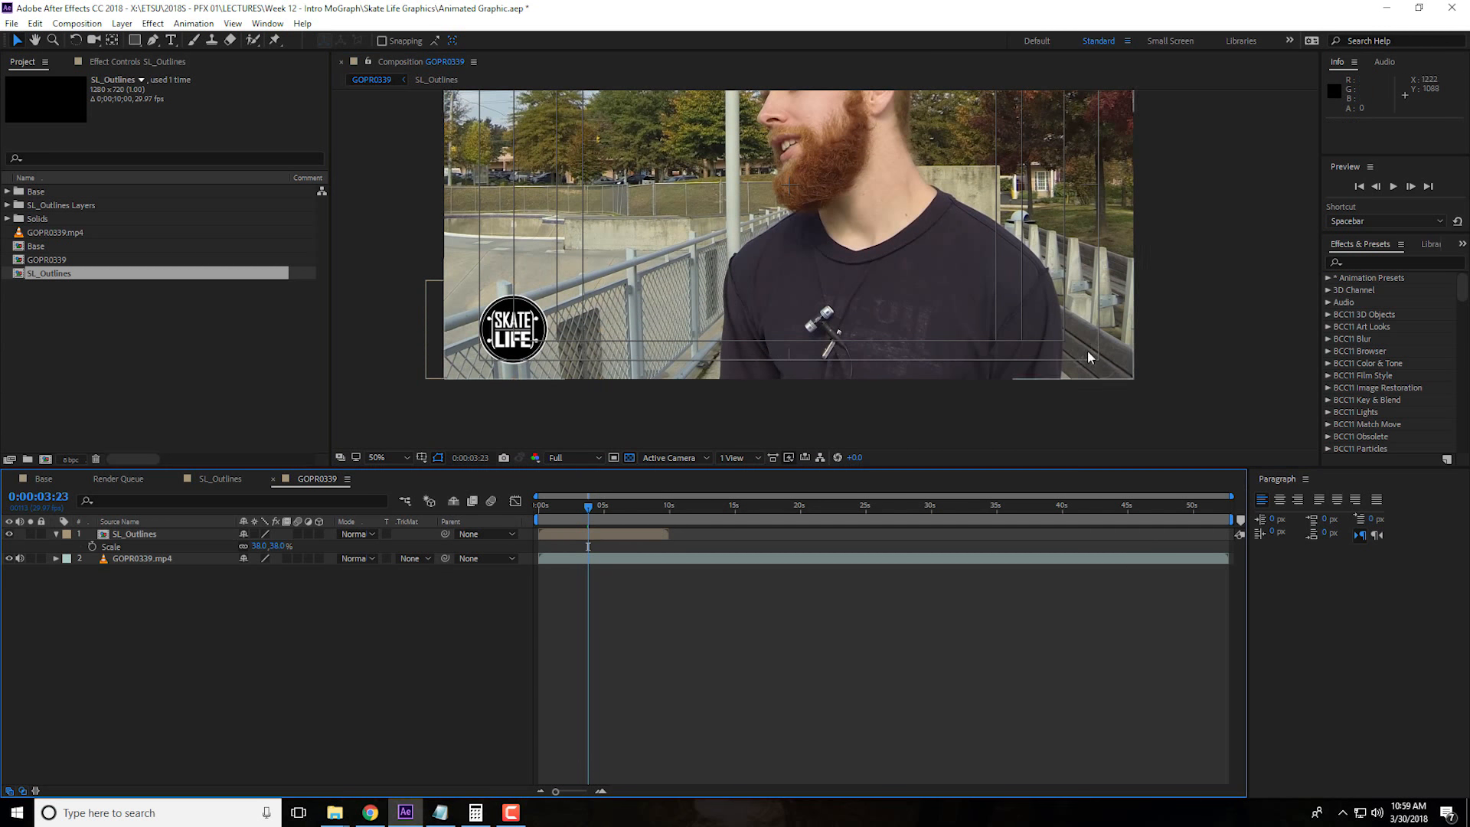
Add a text layer with the interviewee's full name in capitals and place it just right of the logo, at about 316, 970
{"action": "left_click", "coordinate": [171, 40]}
{"action": "left_click", "coordinate": [584, 337]}
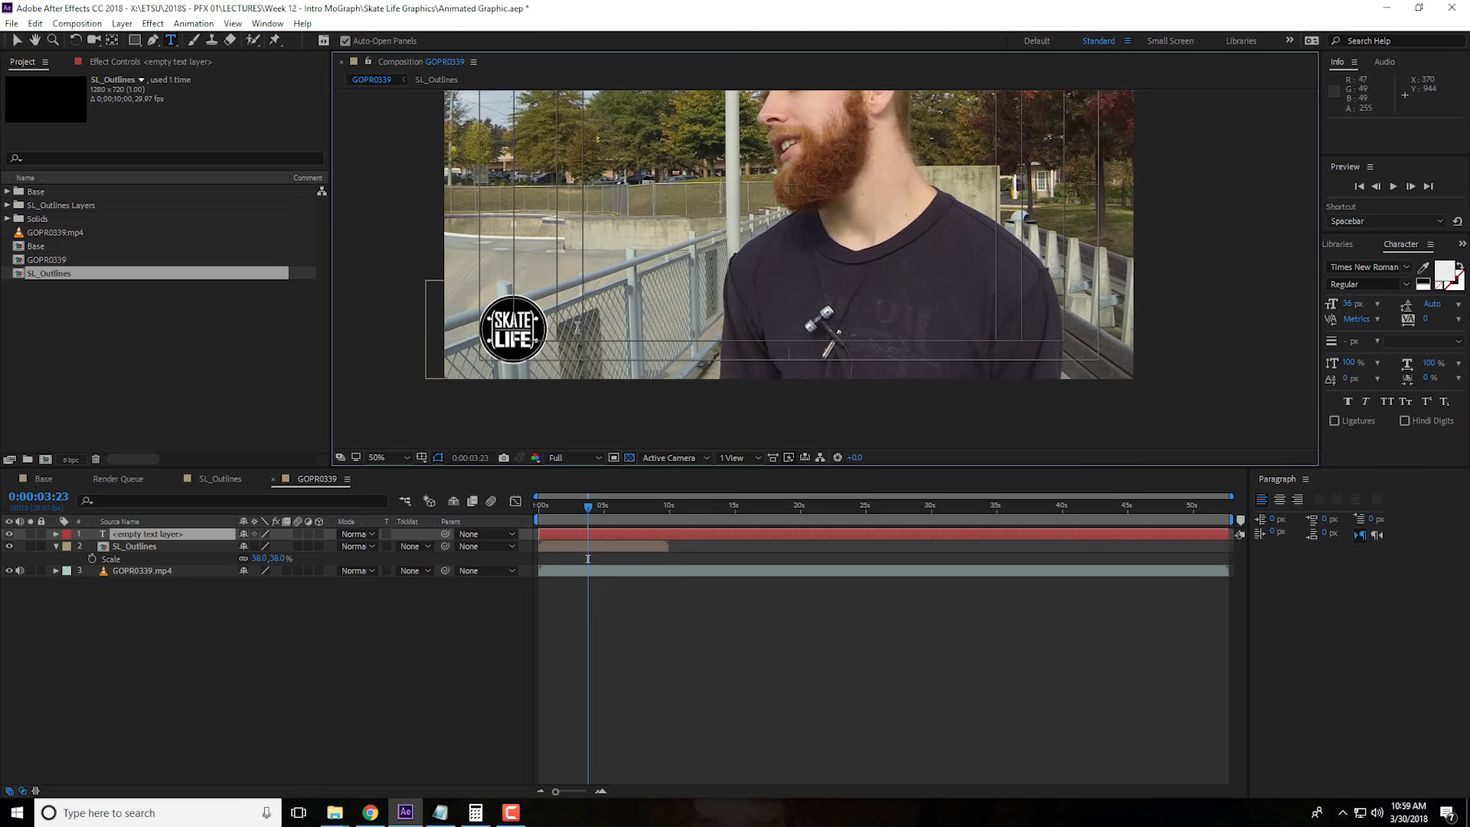
{"action": "type", "text": "R"}
{"action": "key", "text": "BackSpace"}
{"action": "key", "text": "BackSpace"}
{"action": "type", "text": "RONNIE"}
{"action": "left_click", "coordinate": [16, 40]}
{"action": "left_click_drag", "start_coordinate": [644, 333], "coordinate": [622, 343]}
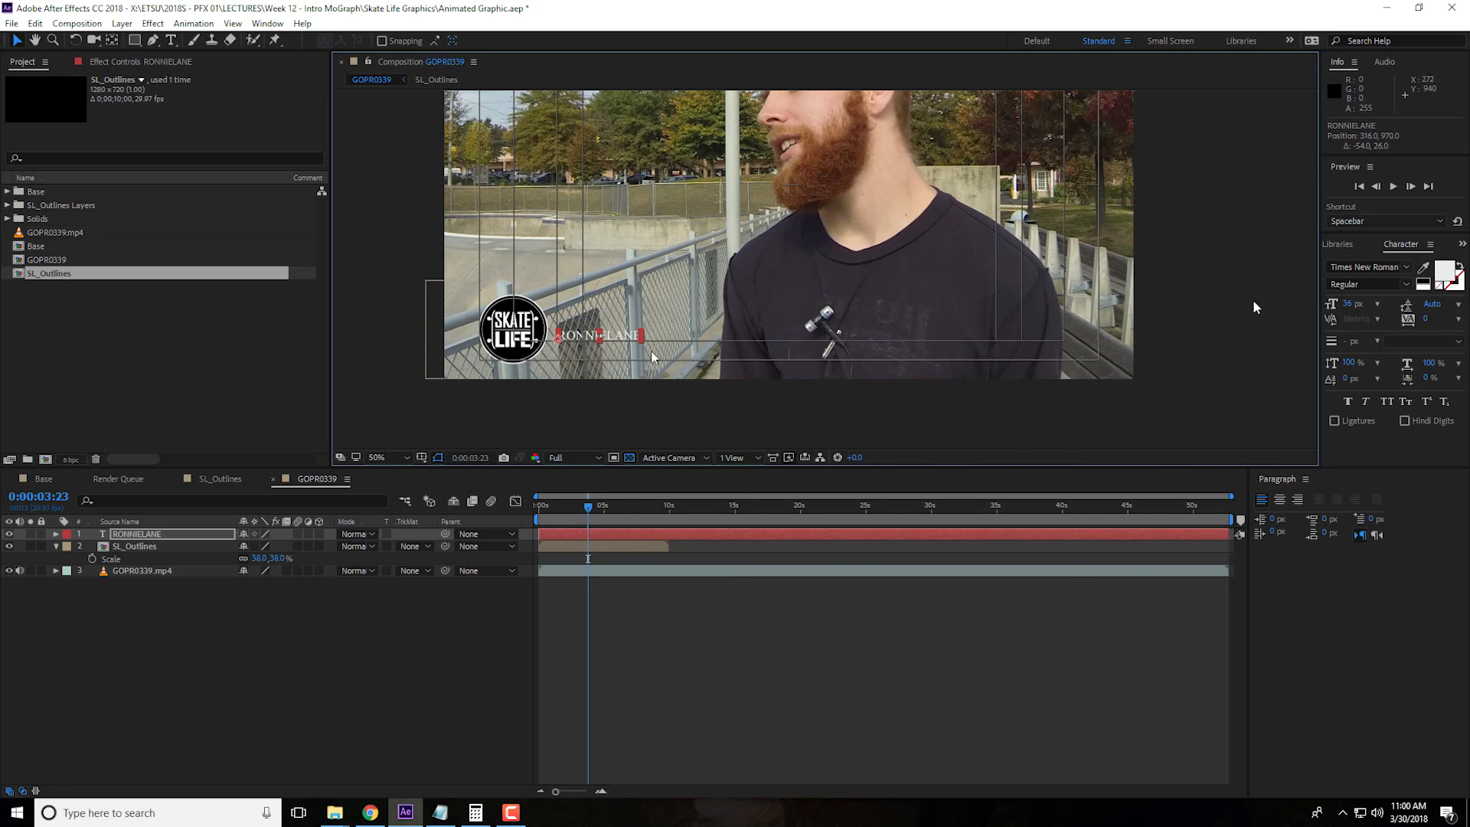
Set the name text's font to Agency FB and its size to 75 px
{"action": "left_click", "coordinate": [1379, 268]}
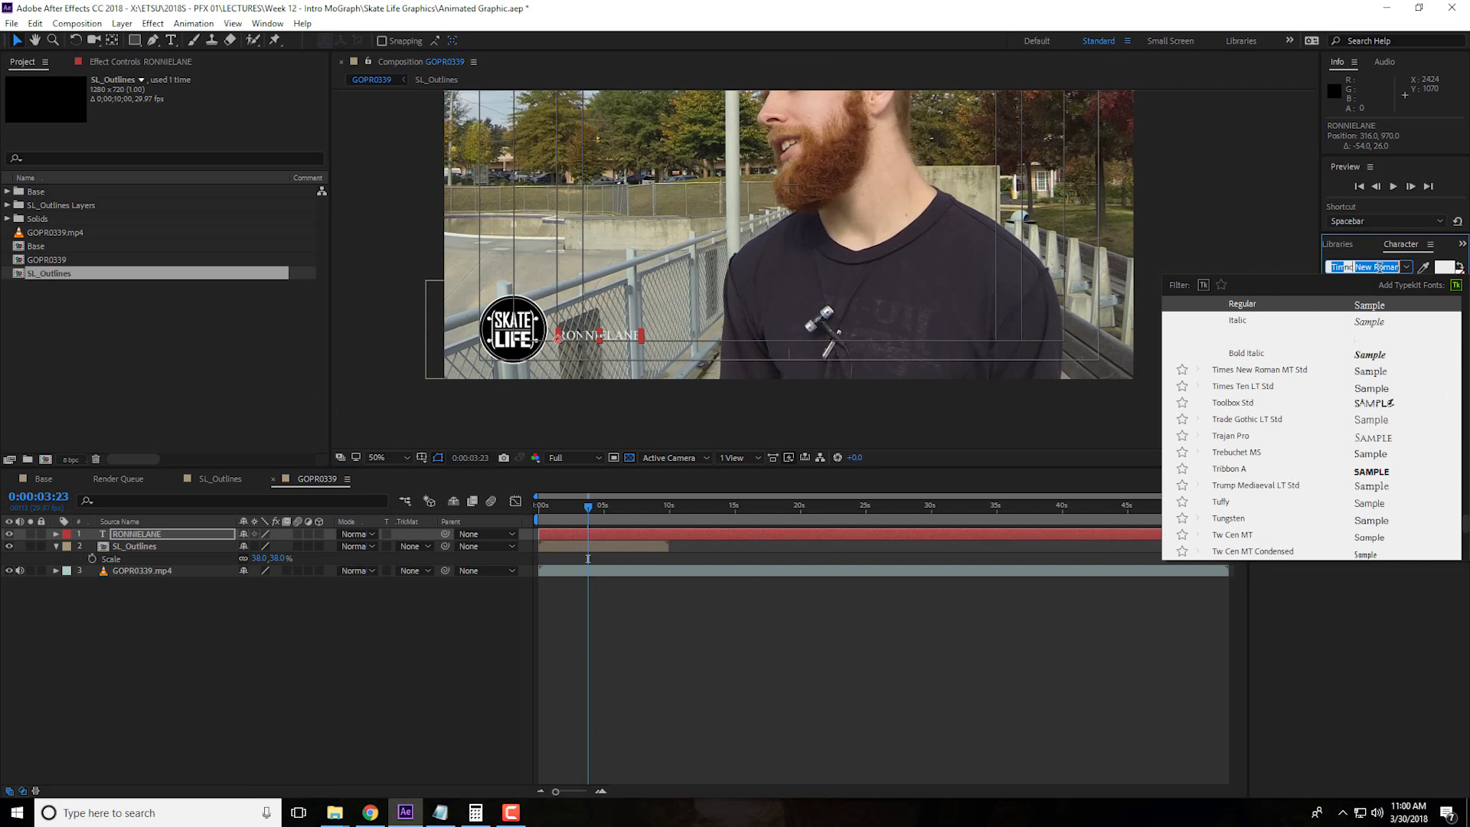
{"action": "type", "text": "agency"}
{"action": "left_click", "coordinate": [1275, 304]}
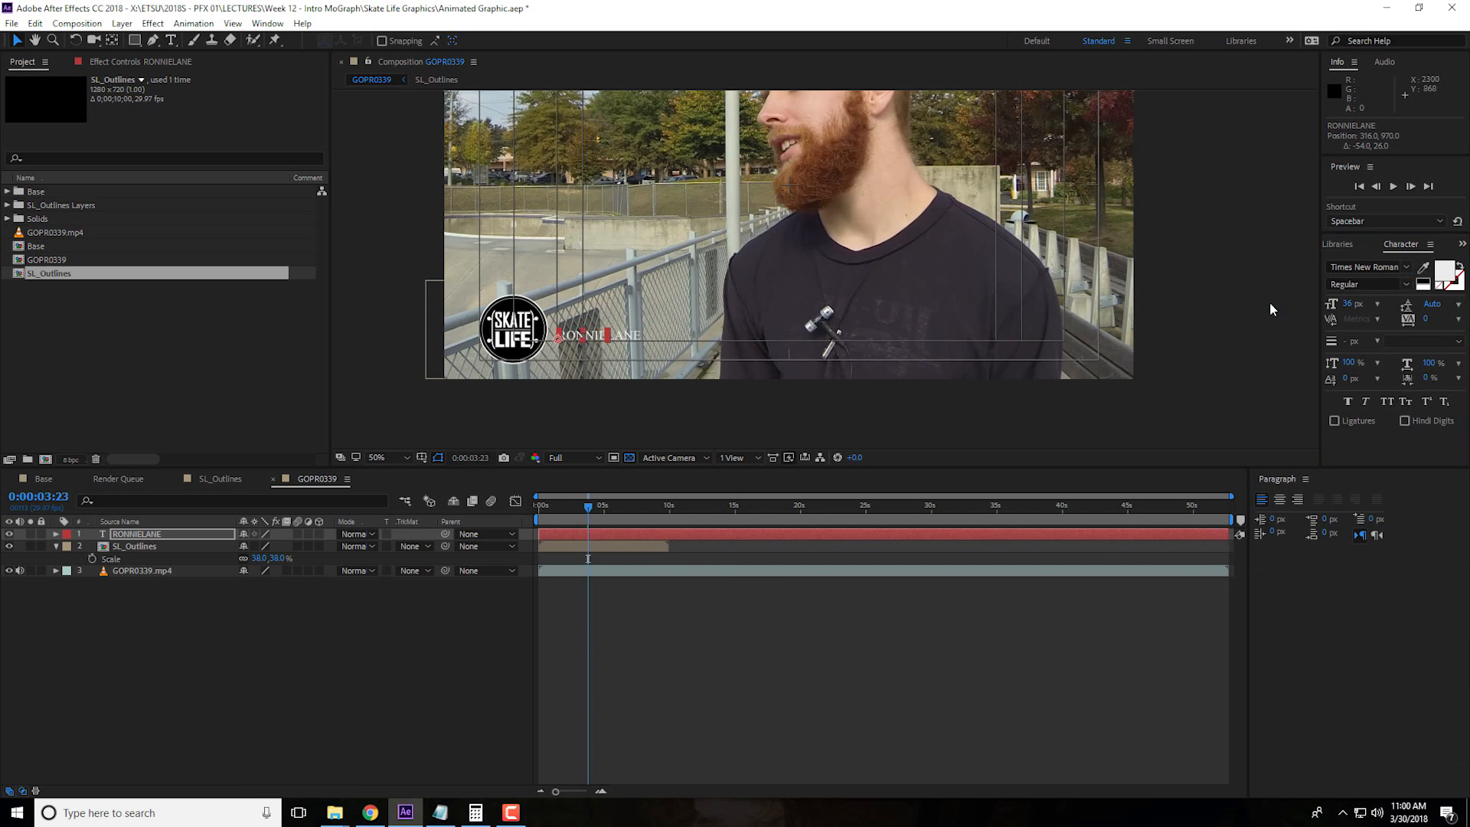
{"action": "left_click", "coordinate": [1351, 304]}
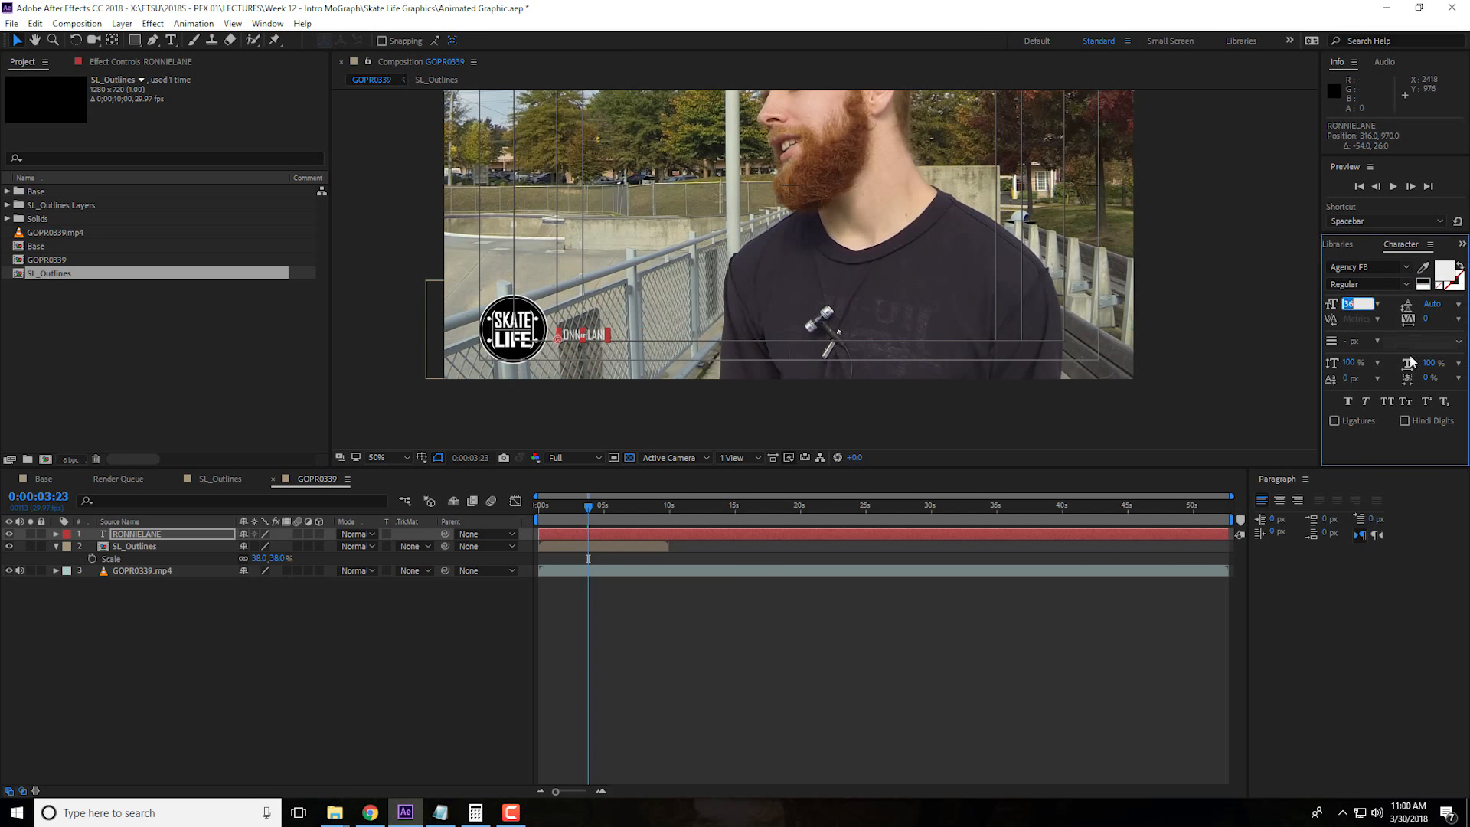
{"action": "type", "text": "75"}
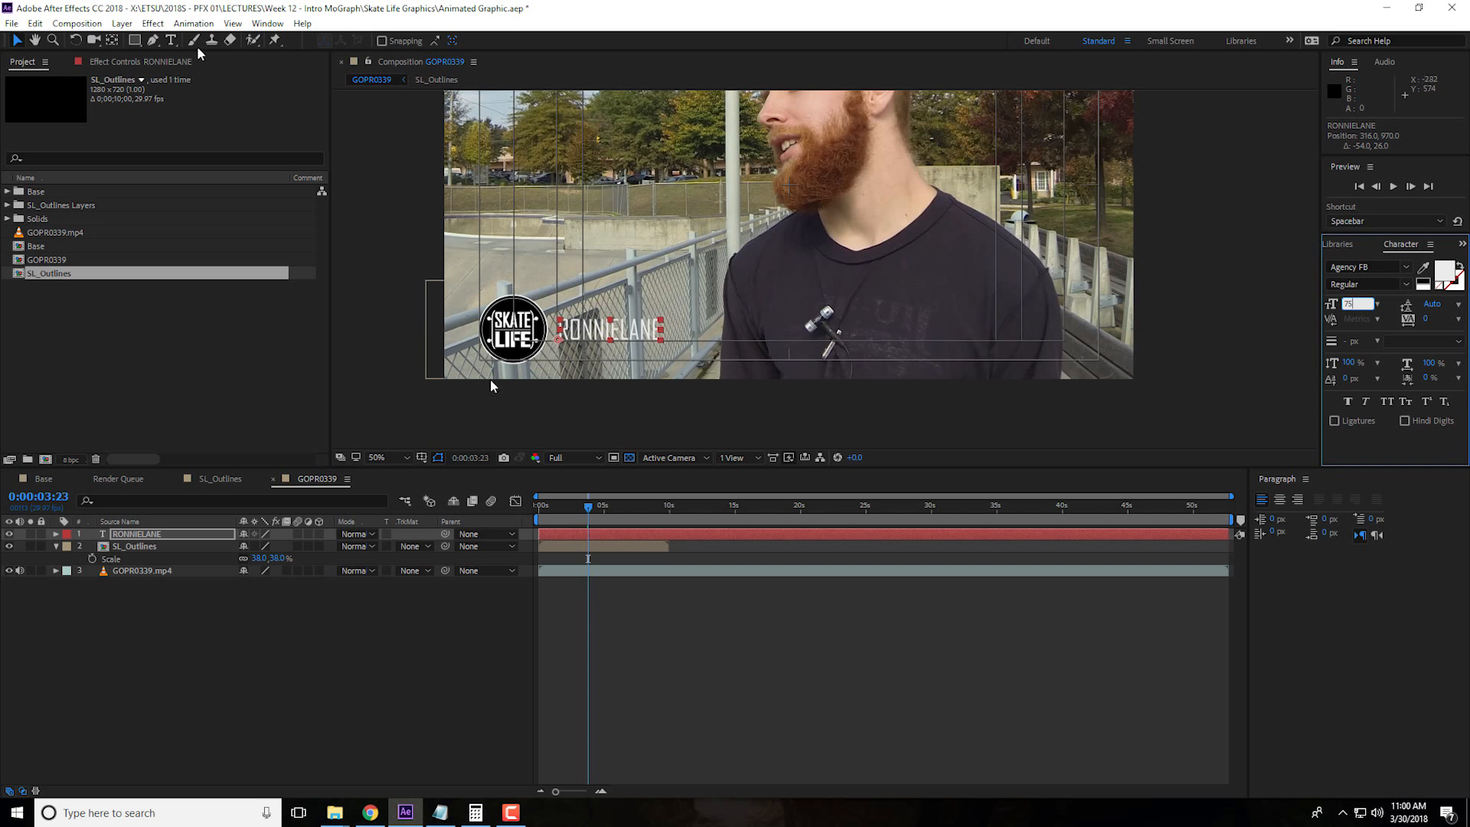
Change only the surname in the name text to the Bold font style
{"action": "left_click", "coordinate": [171, 39]}
{"action": "left_click_drag", "start_coordinate": [622, 329], "coordinate": [663, 334]}
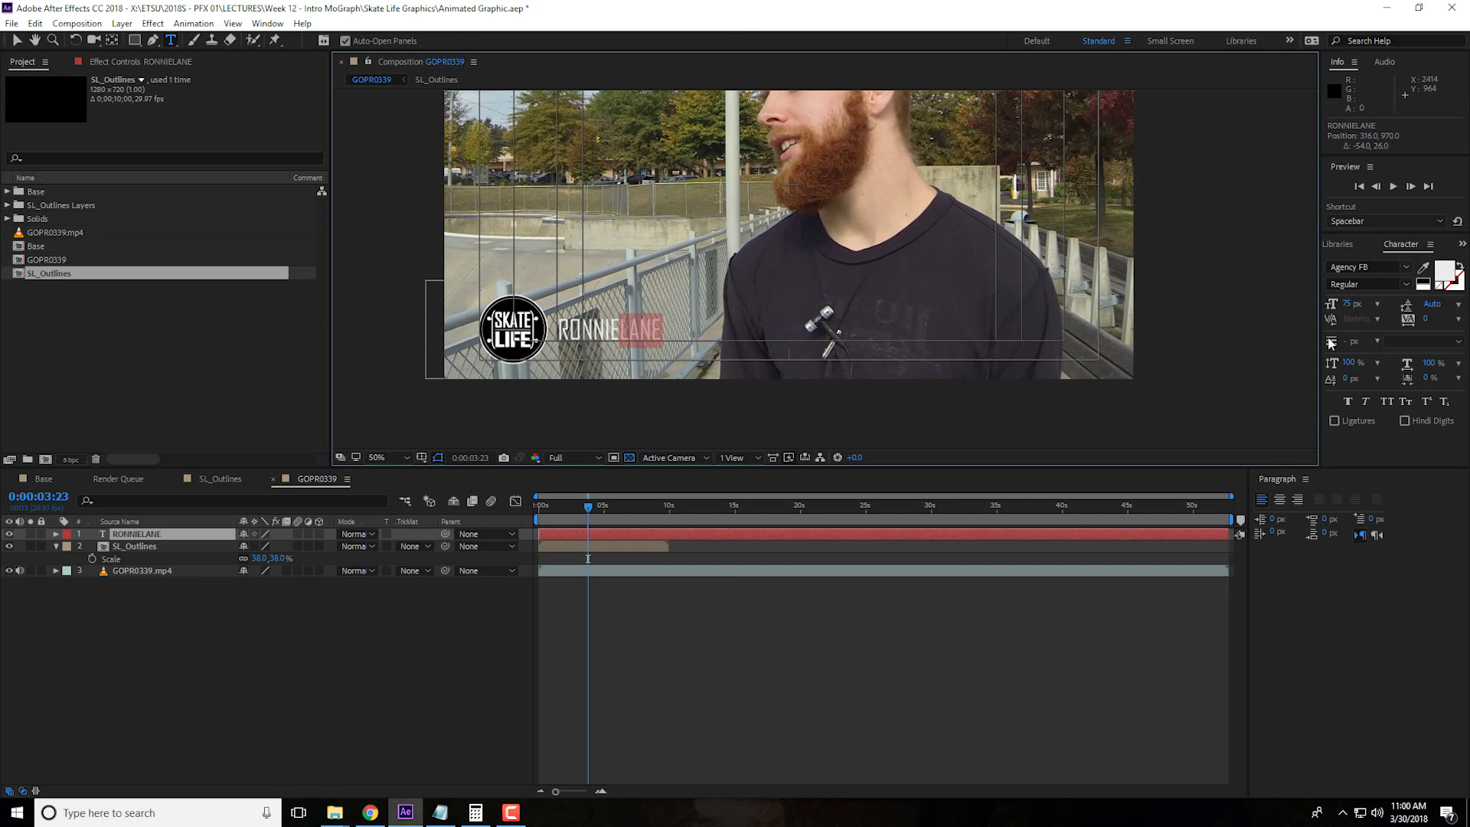
{"action": "left_click", "coordinate": [1407, 284]}
{"action": "left_click", "coordinate": [1407, 285]}
{"action": "left_click", "coordinate": [1406, 285]}
{"action": "left_click", "coordinate": [1369, 319]}
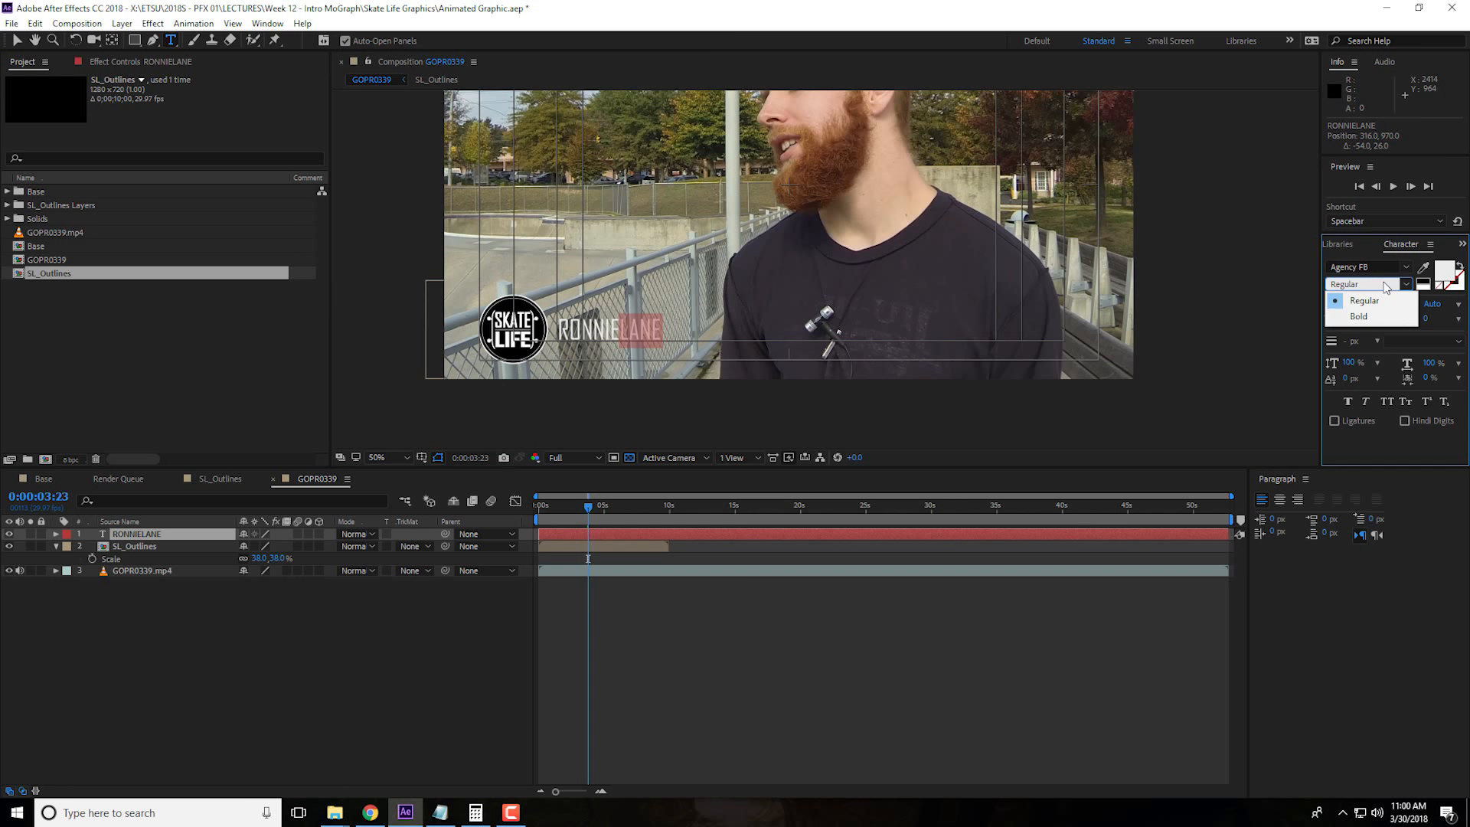
{"action": "left_click", "coordinate": [288, 678]}
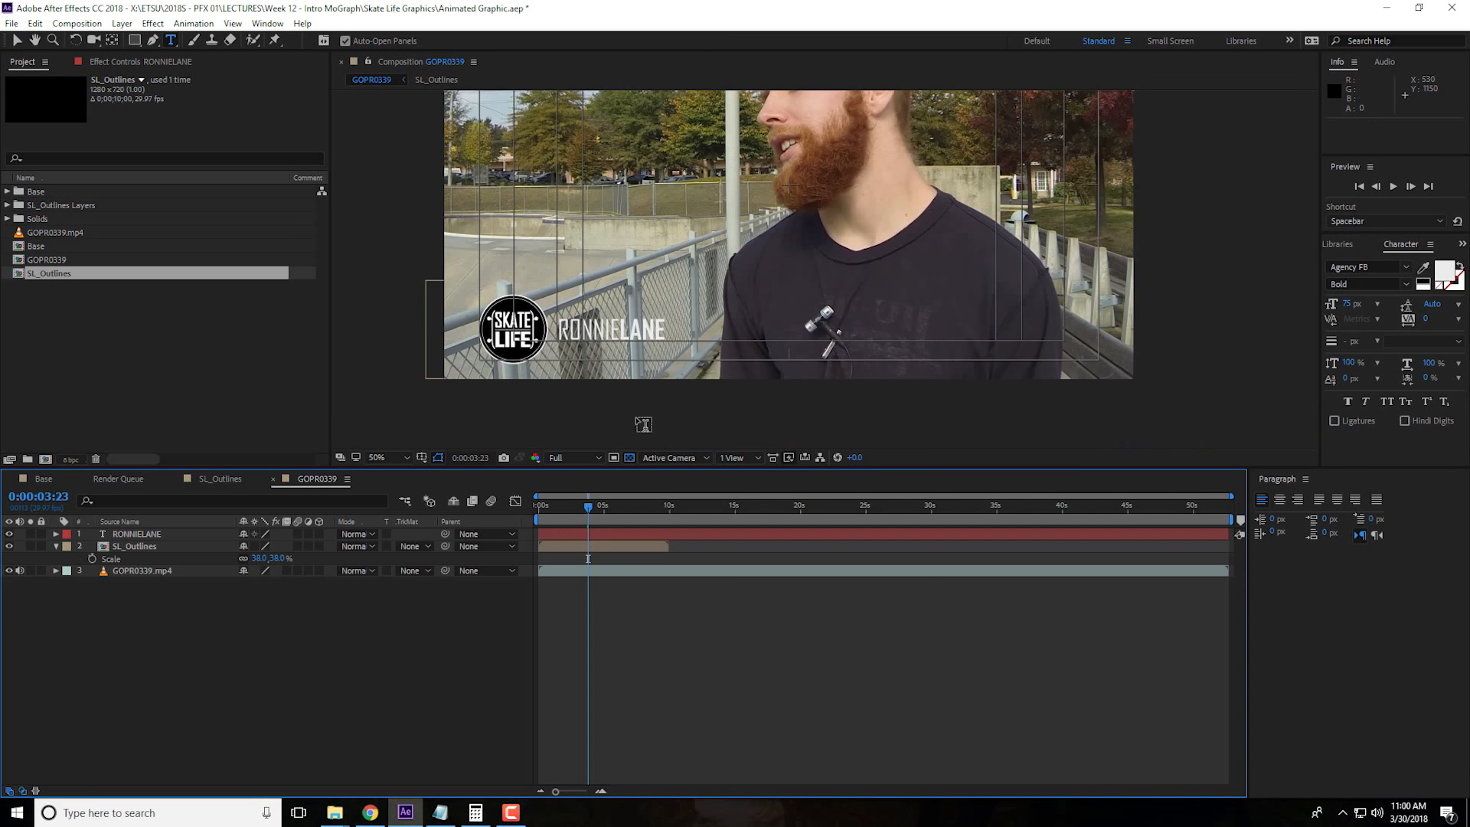
Apply the Perspective Drop Shadow effect to the name text layer and collapse the SL_Outlines layer's properties
{"action": "left_click", "coordinate": [149, 537]}
{"action": "left_click", "coordinate": [178, 564]}
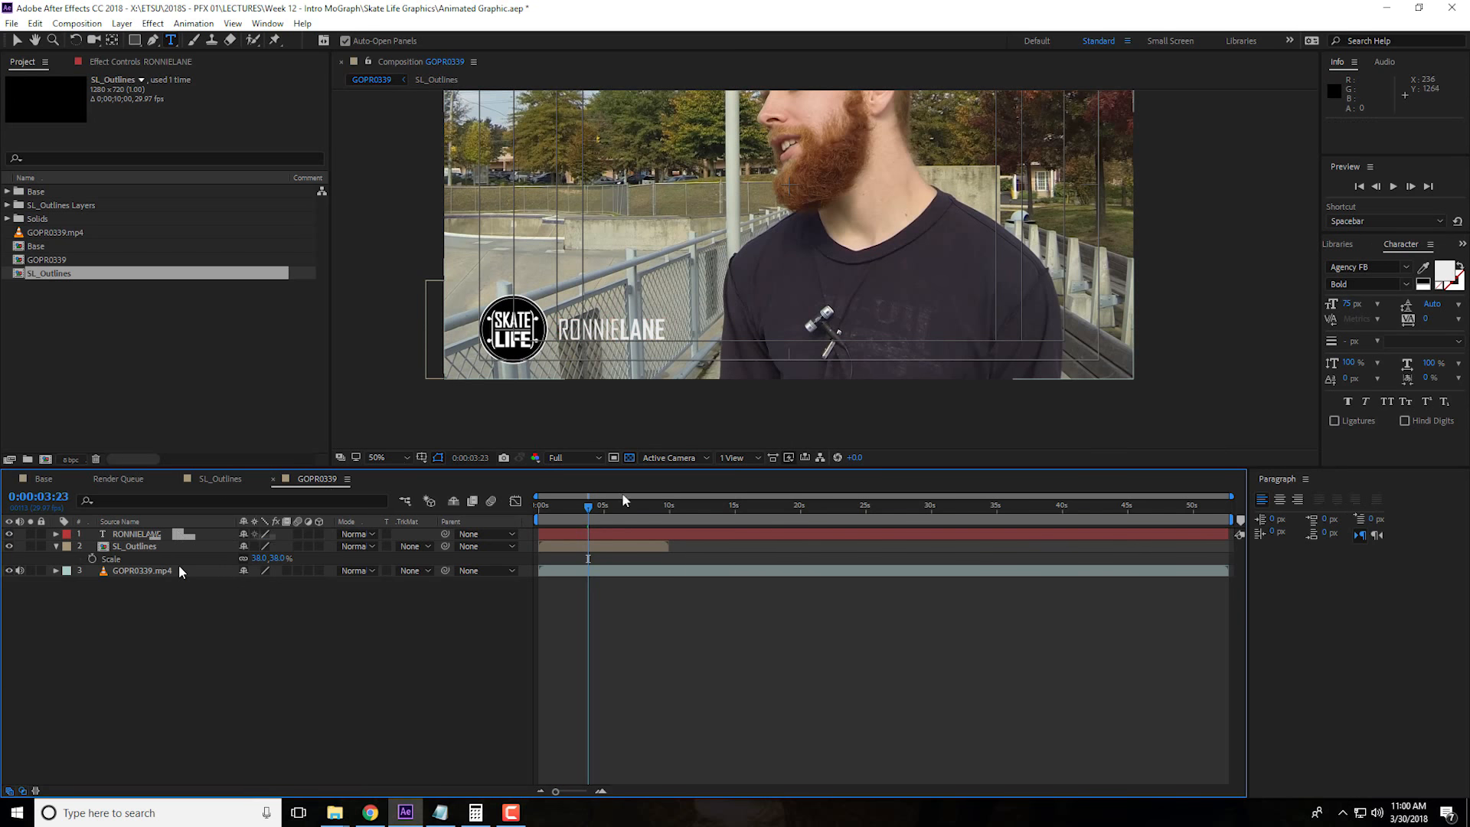
{"action": "left_click", "coordinate": [268, 23]}
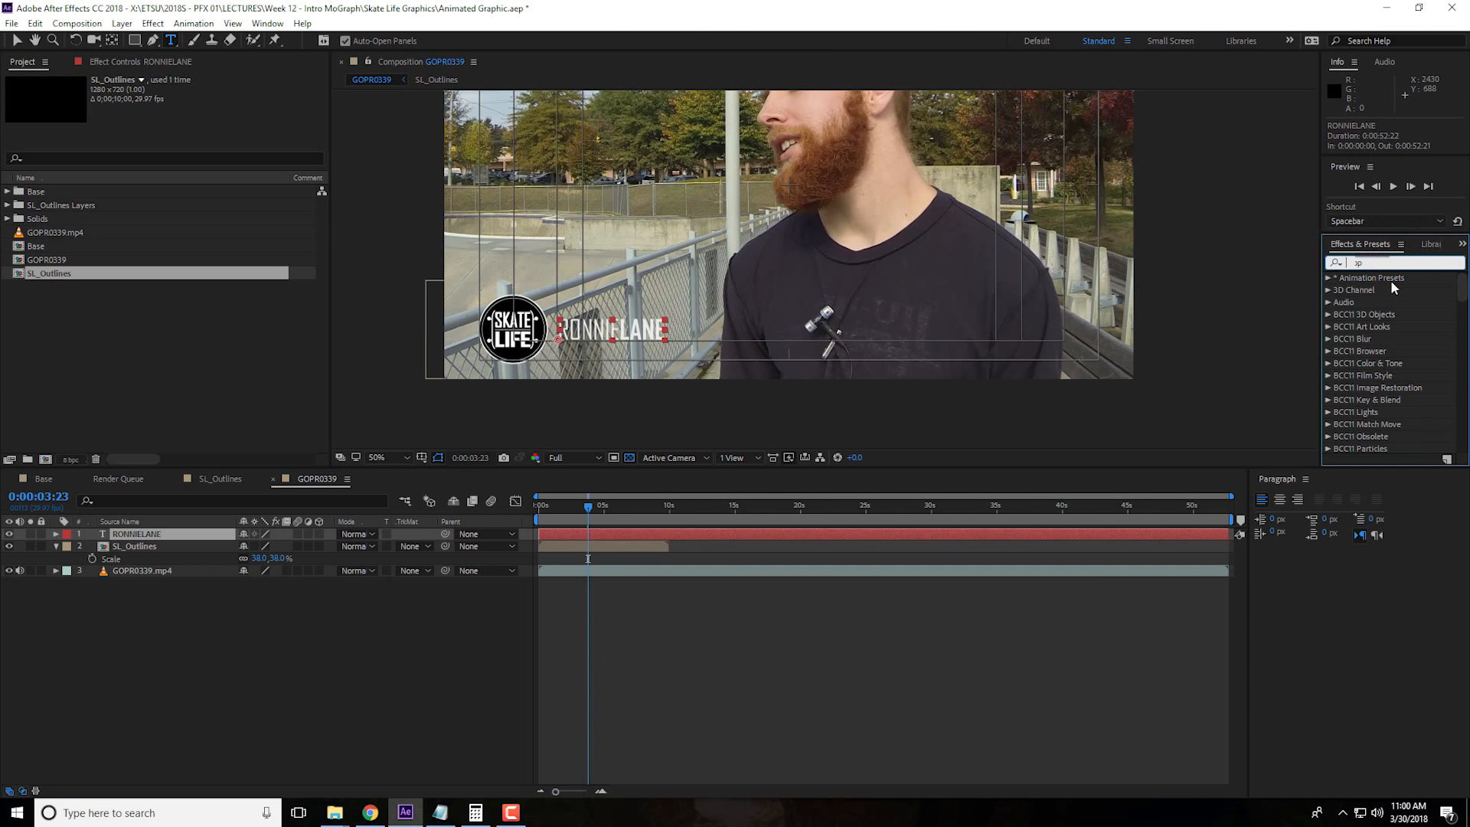
{"action": "type", "text": "drop"}
{"action": "left_click", "coordinate": [1390, 403]}
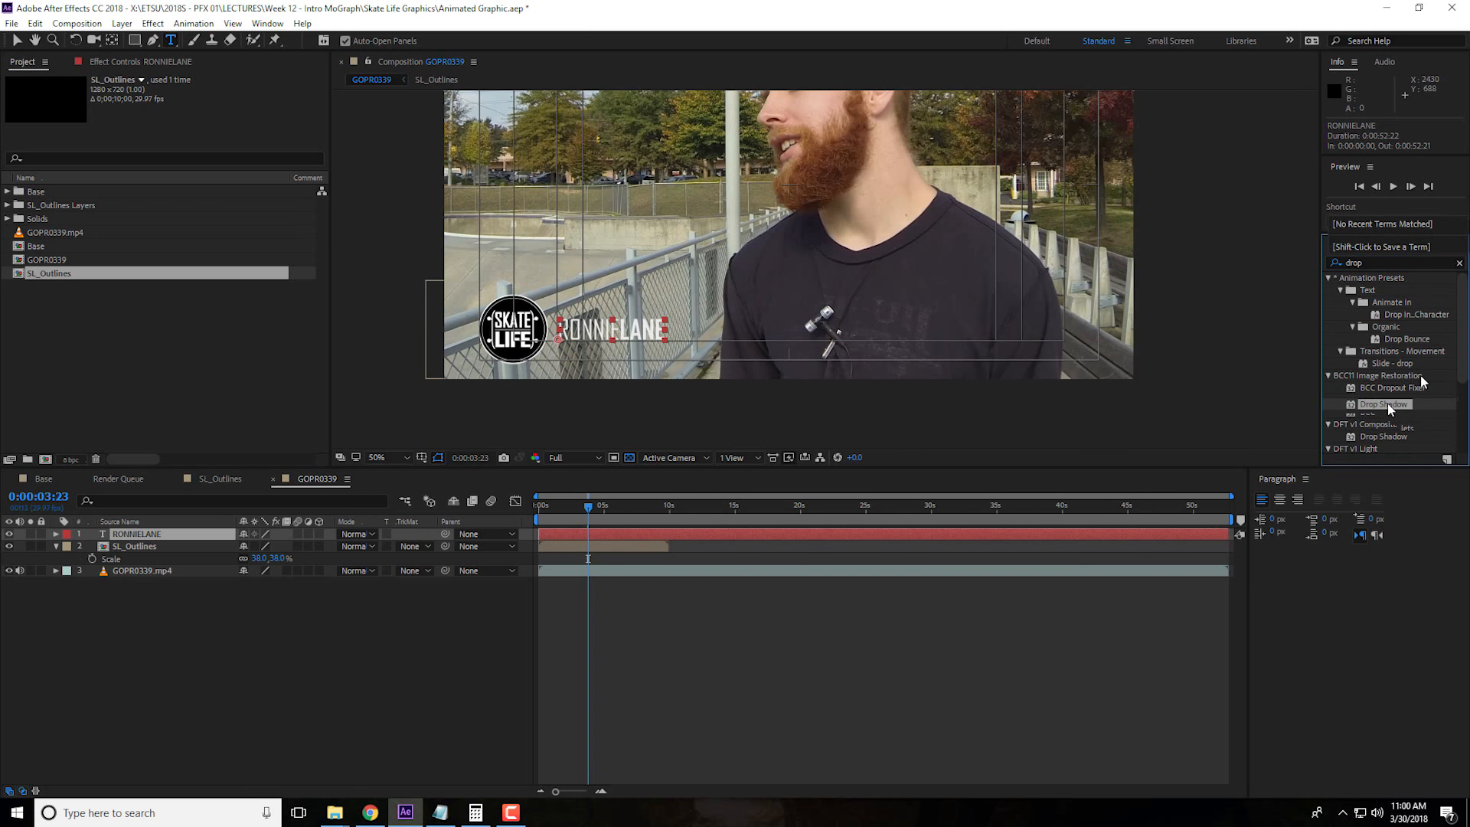
{"action": "scroll", "coordinate": [1409, 420], "scroll_direction": "down", "scroll_amount": 3}
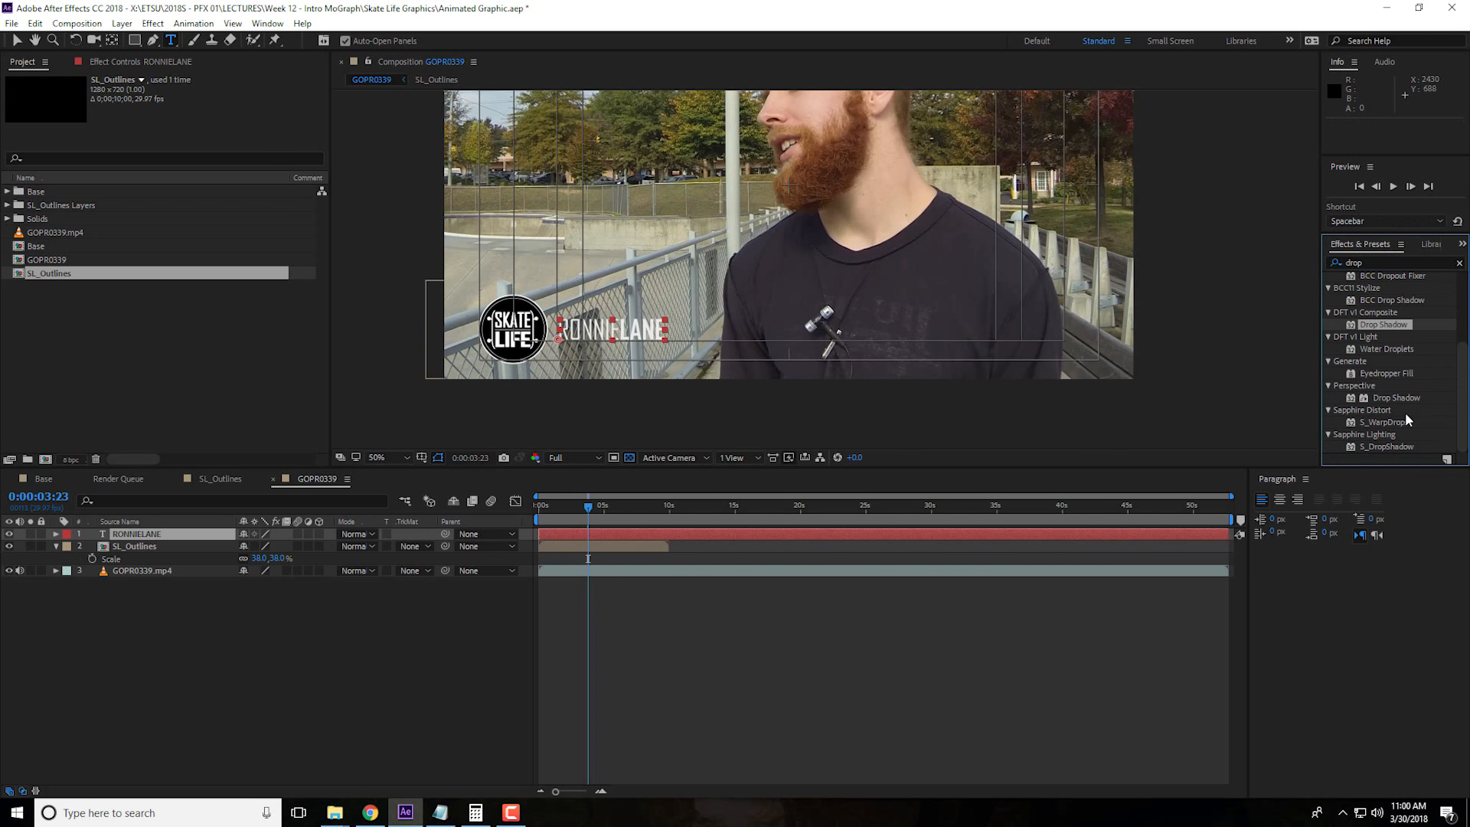
{"action": "scroll", "coordinate": [1421, 428], "scroll_direction": "up", "scroll_amount": 3}
{"action": "left_click", "coordinate": [1383, 262]}
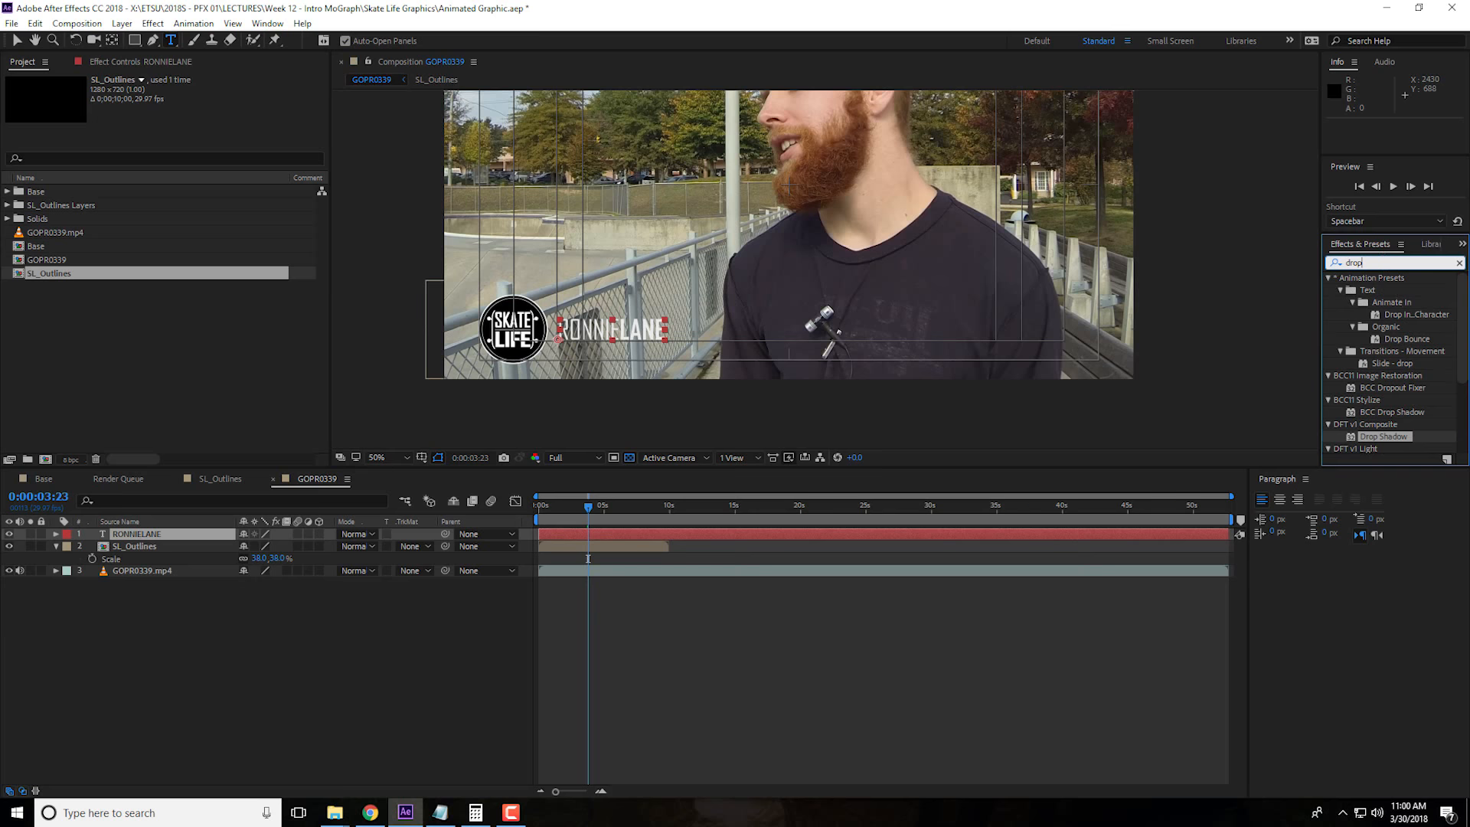
{"action": "type", "text": "sh"}
{"action": "left_click_drag", "start_coordinate": [1399, 342], "coordinate": [251, 536]}
{"action": "left_click", "coordinate": [406, 562]}
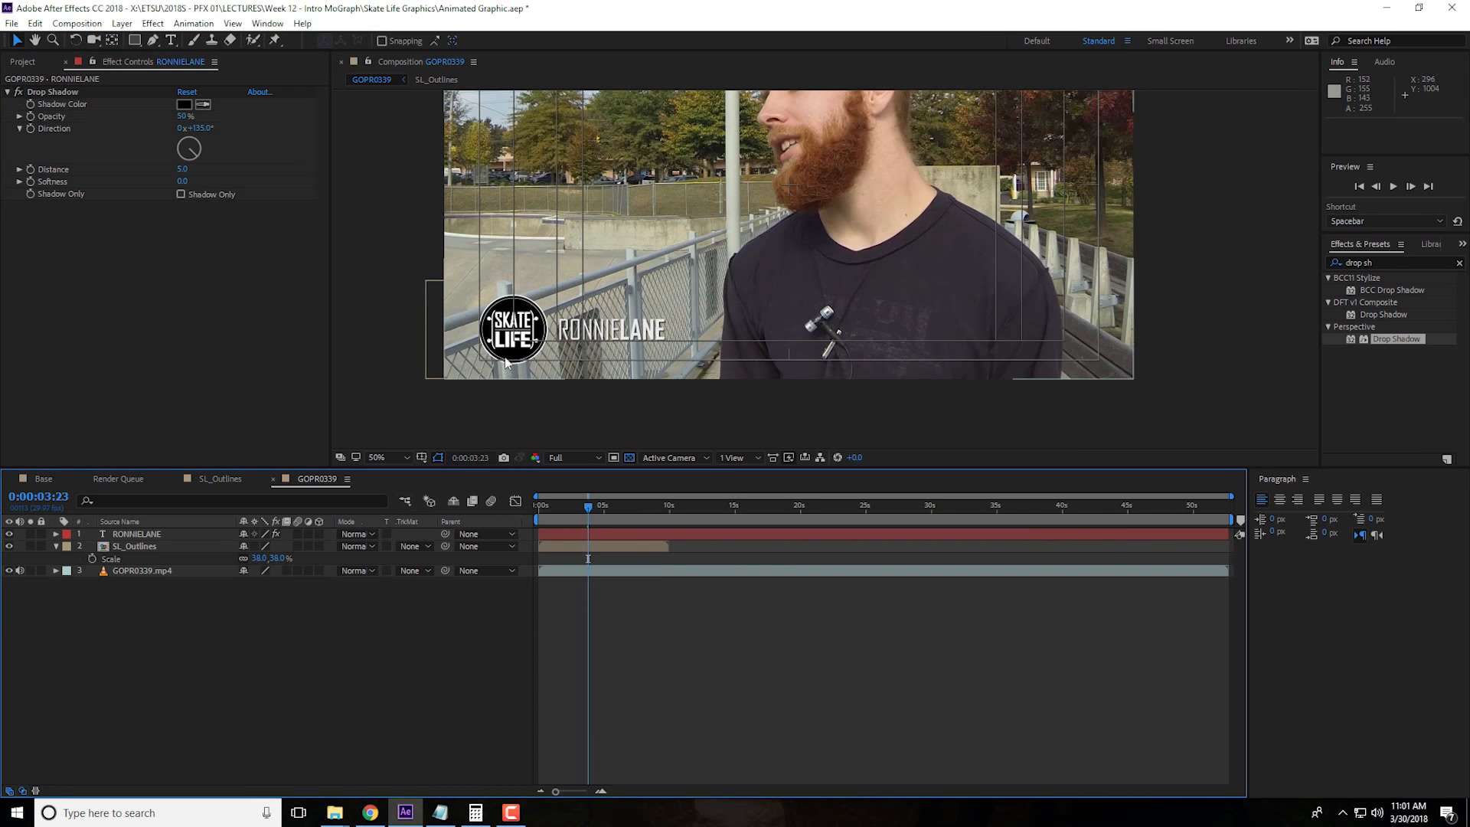
{"action": "left_click", "coordinate": [56, 547]}
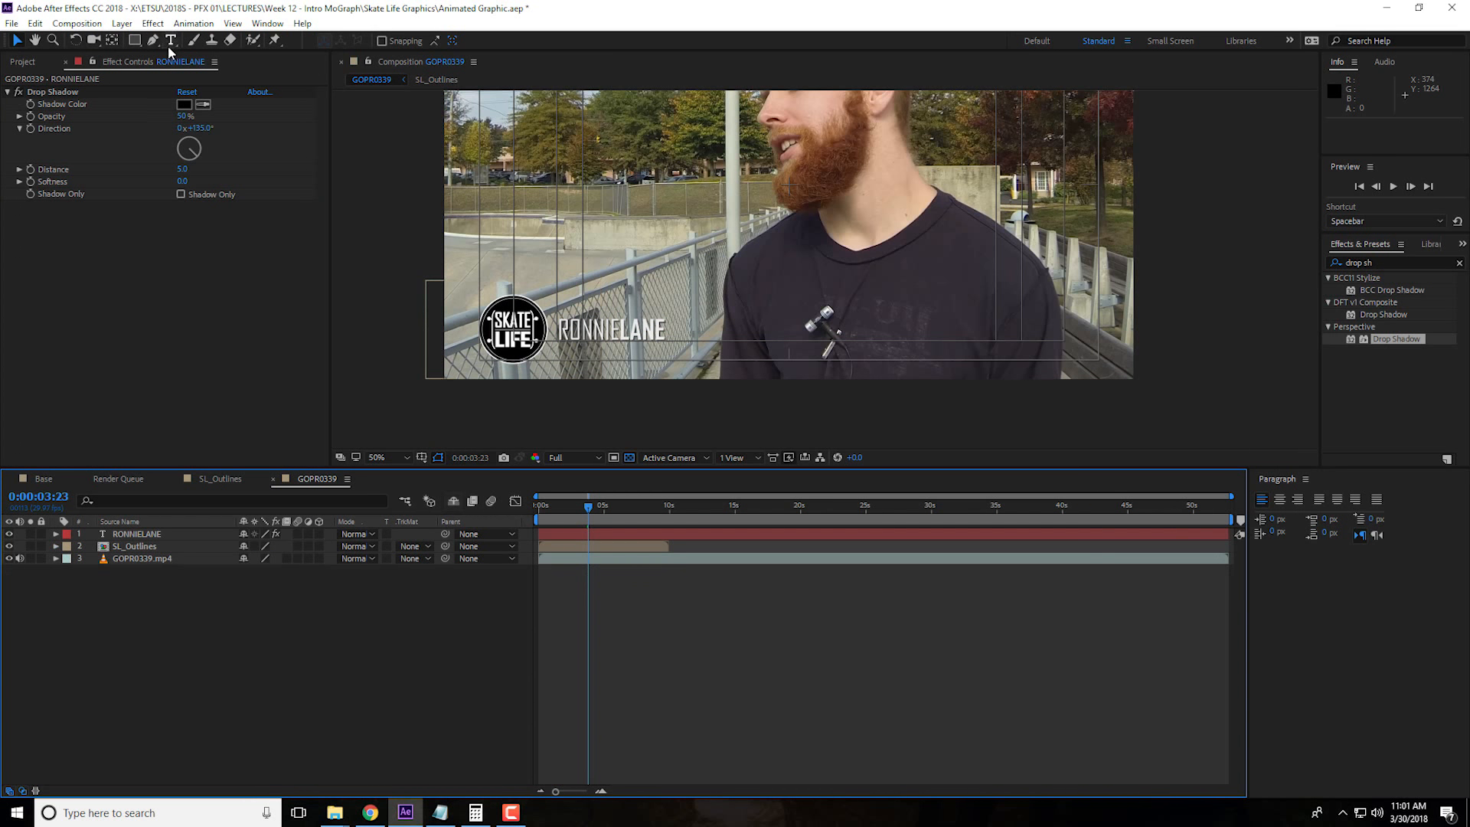
Draw a red rectangle shape about 1349 px wide and 78 px high from the logo's centre across the name toward the frame's right side
{"action": "left_click", "coordinate": [136, 42]}
{"action": "scroll", "coordinate": [603, 421], "scroll_direction": "up", "scroll_amount": 1}
{"action": "mouse_move", "coordinate": [563, 382]}
{"action": "left_mouse_down"}
{"action": "mouse_move", "coordinate": [595, 319]}
{"action": "mouse_move", "coordinate": [784, 326]}
{"action": "left_mouse_up"}
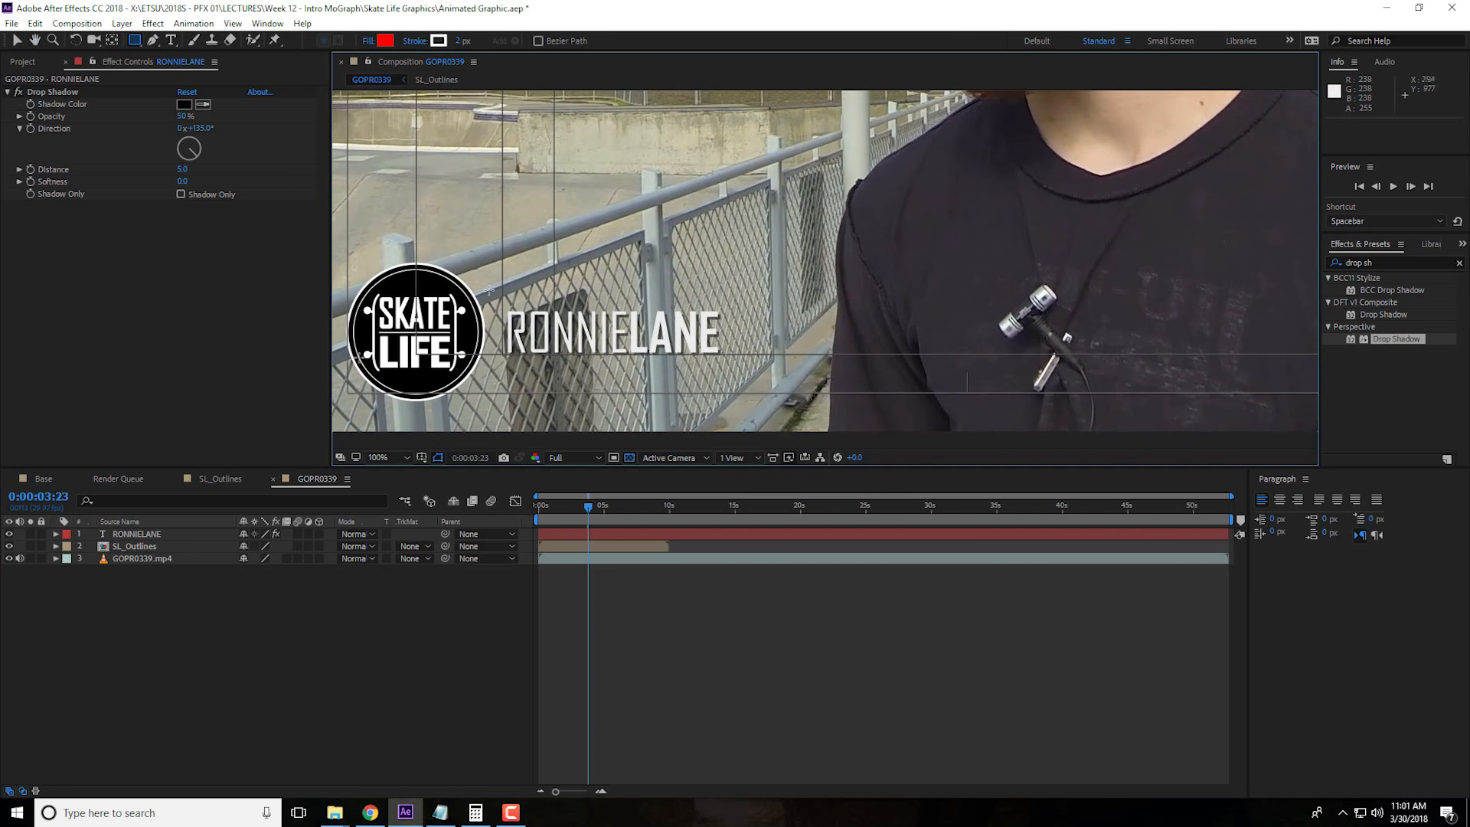
{"action": "left_click_drag", "start_coordinate": [414, 297], "coordinate": [1208, 323]}
{"action": "left_click_drag", "start_coordinate": [1362, 329], "coordinate": [668, 347]}
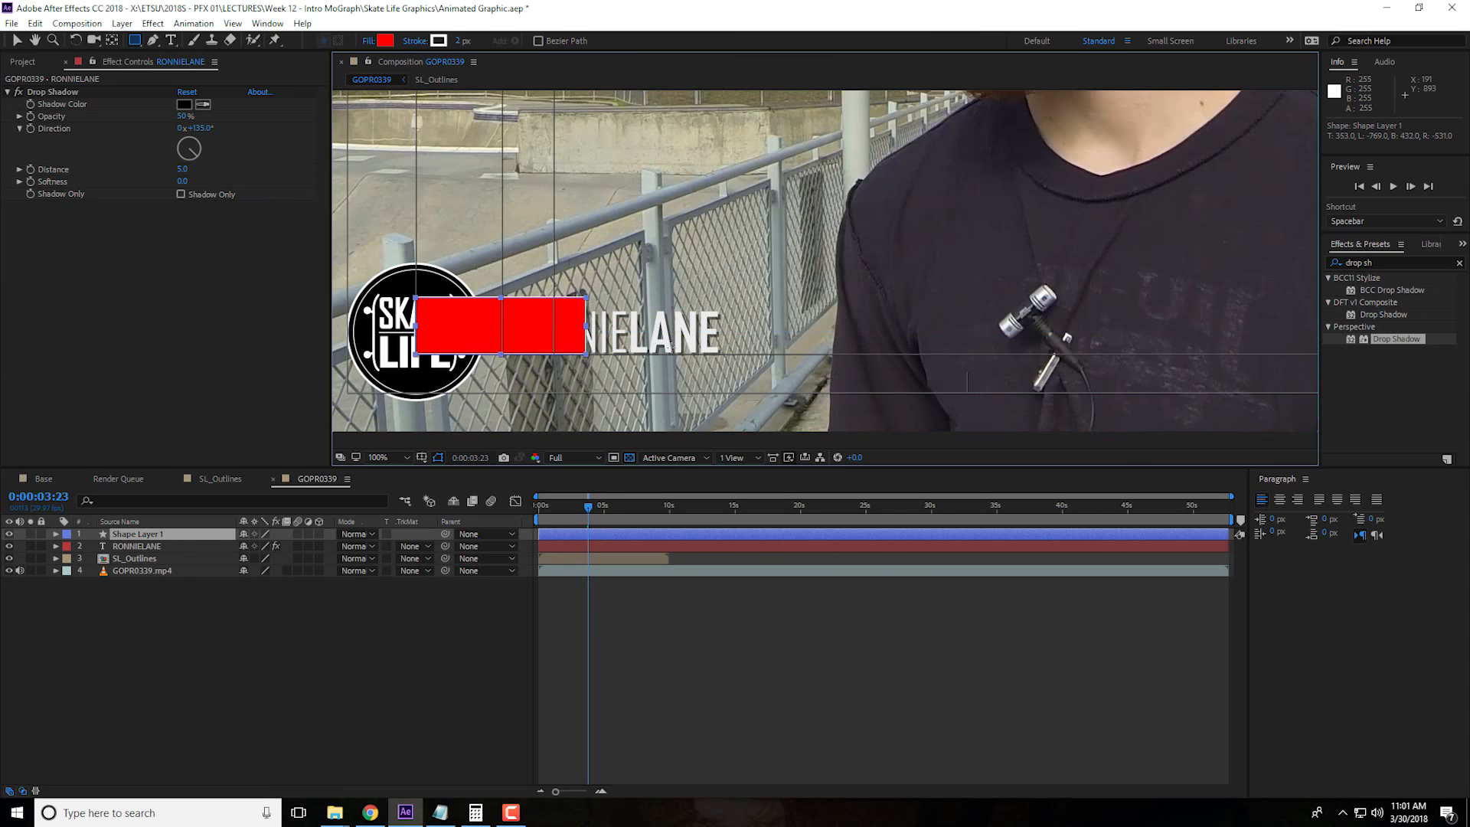
{"action": "left_click_drag", "start_coordinate": [1386, 333], "coordinate": [1384, 354]}
{"action": "scroll", "coordinate": [674, 257], "scroll_direction": "down", "scroll_amount": 3}
{"action": "scroll", "coordinate": [673, 259], "scroll_direction": "up", "scroll_amount": 3}
{"action": "scroll", "coordinate": [593, 272], "scroll_direction": "down", "scroll_amount": 2}
Widen the red bar evenly on both sides and set its X position to 1222 so it starts at the logo's centre
{"action": "key", "text": "v"}
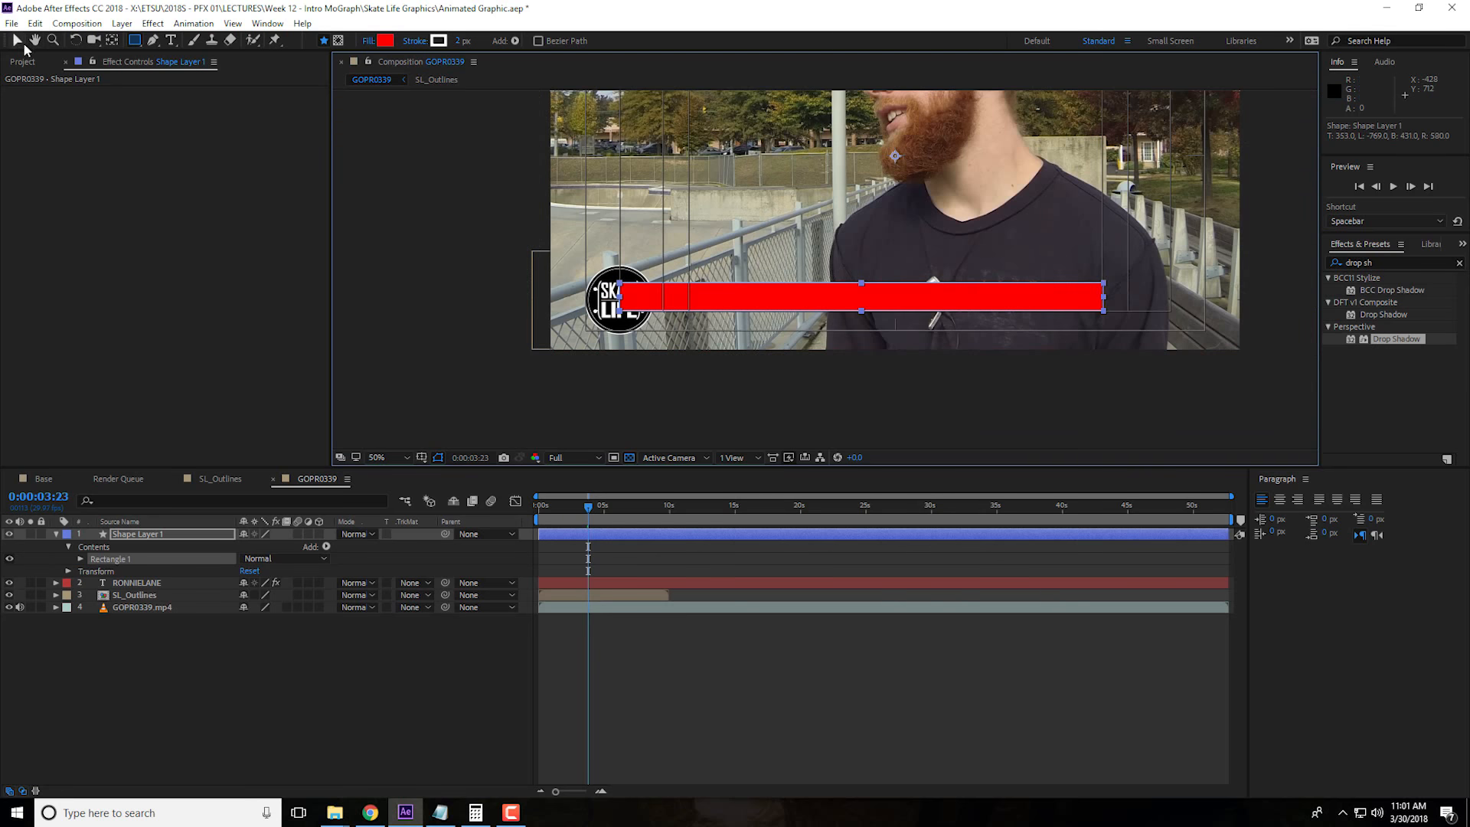
{"action": "key", "text": "q"}
{"action": "key", "text": "v"}
{"action": "left_click_drag", "start_coordinate": [1105, 304], "coordinate": [1203, 301]}
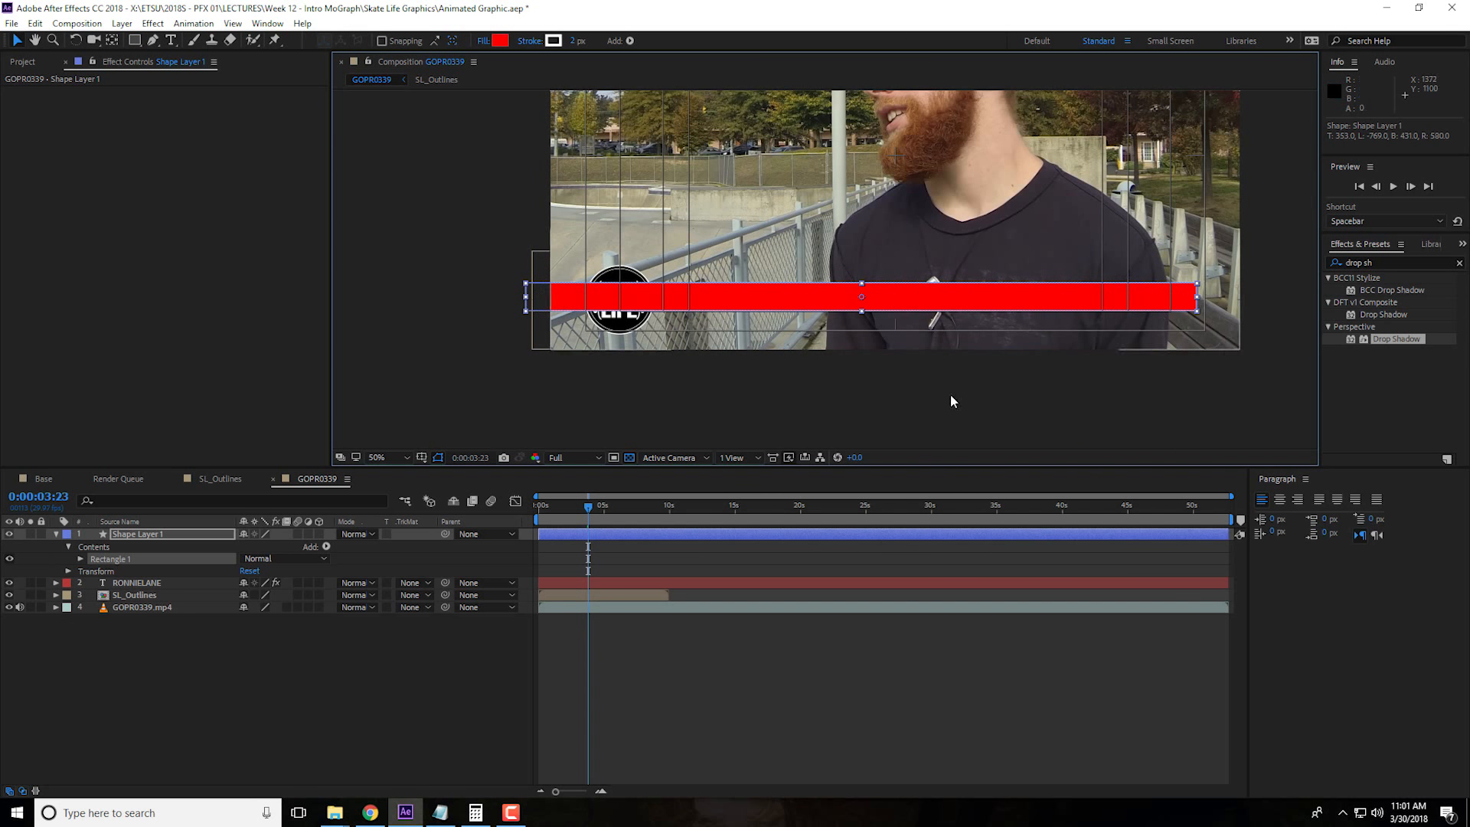
{"action": "left_click", "coordinate": [154, 535]}
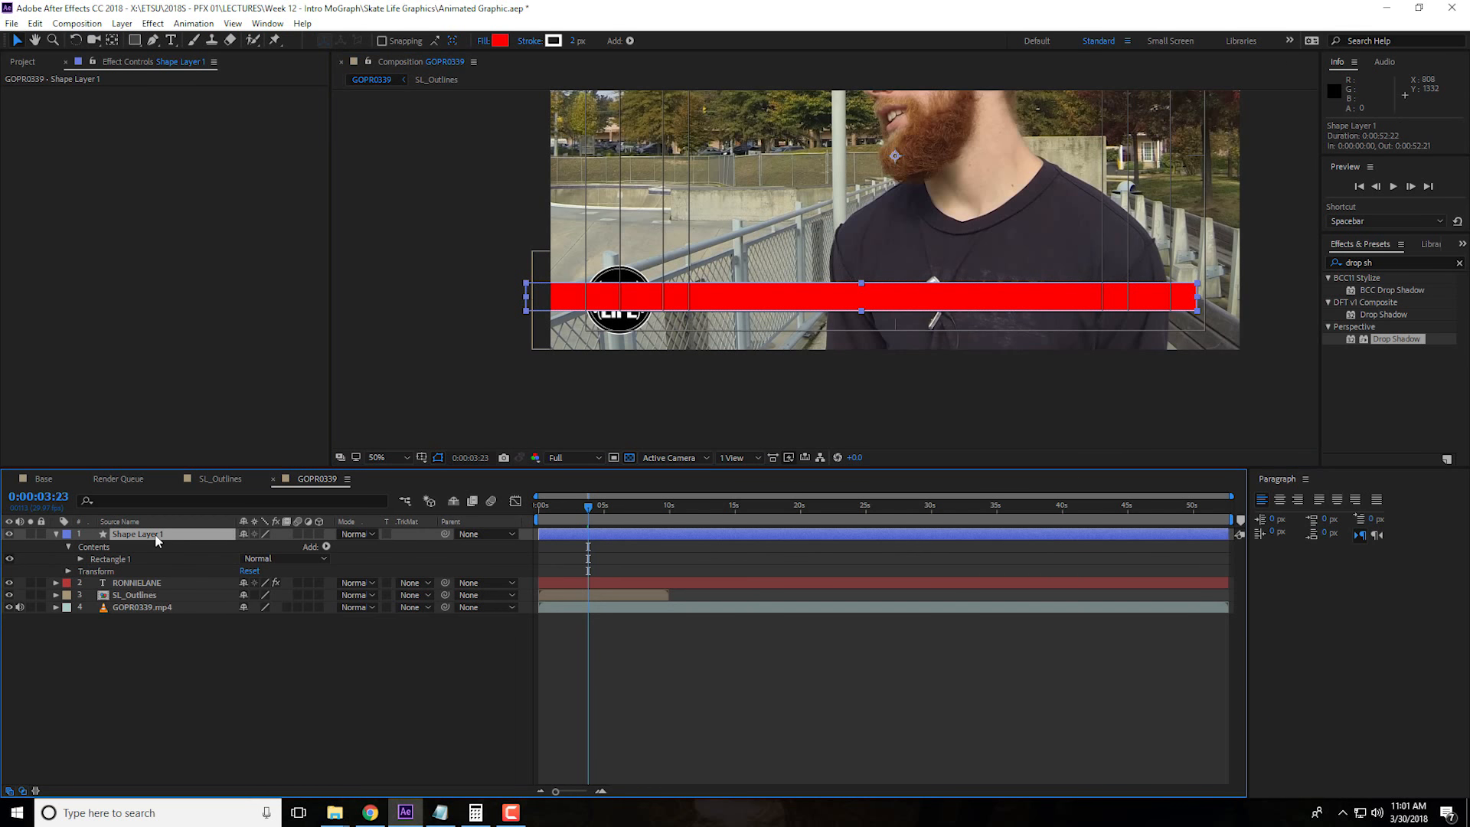
{"action": "key", "text": "p"}
{"action": "left_click_drag", "start_coordinate": [248, 546], "coordinate": [433, 547]}
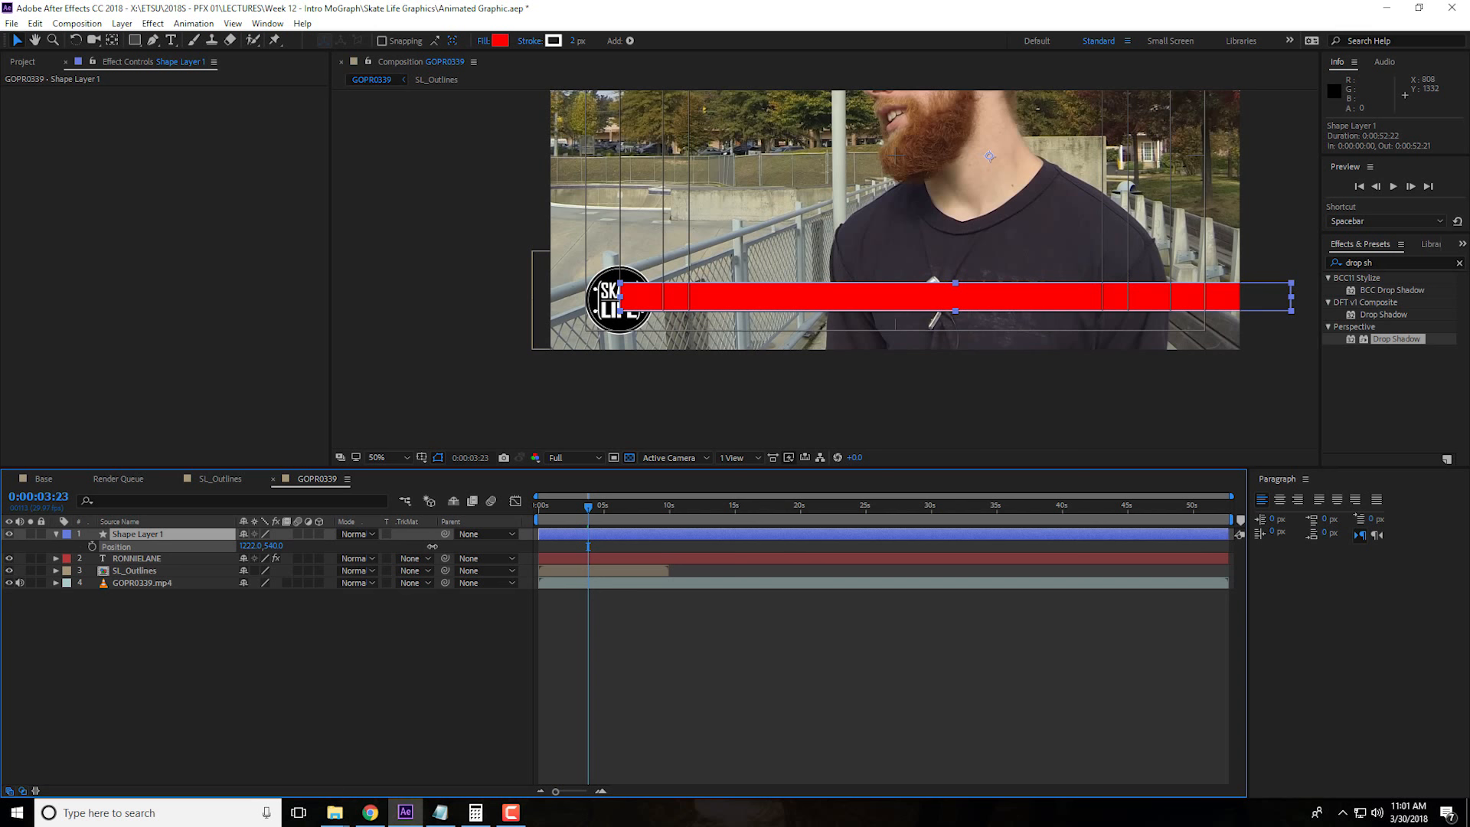
{"action": "left_click", "coordinate": [478, 605]}
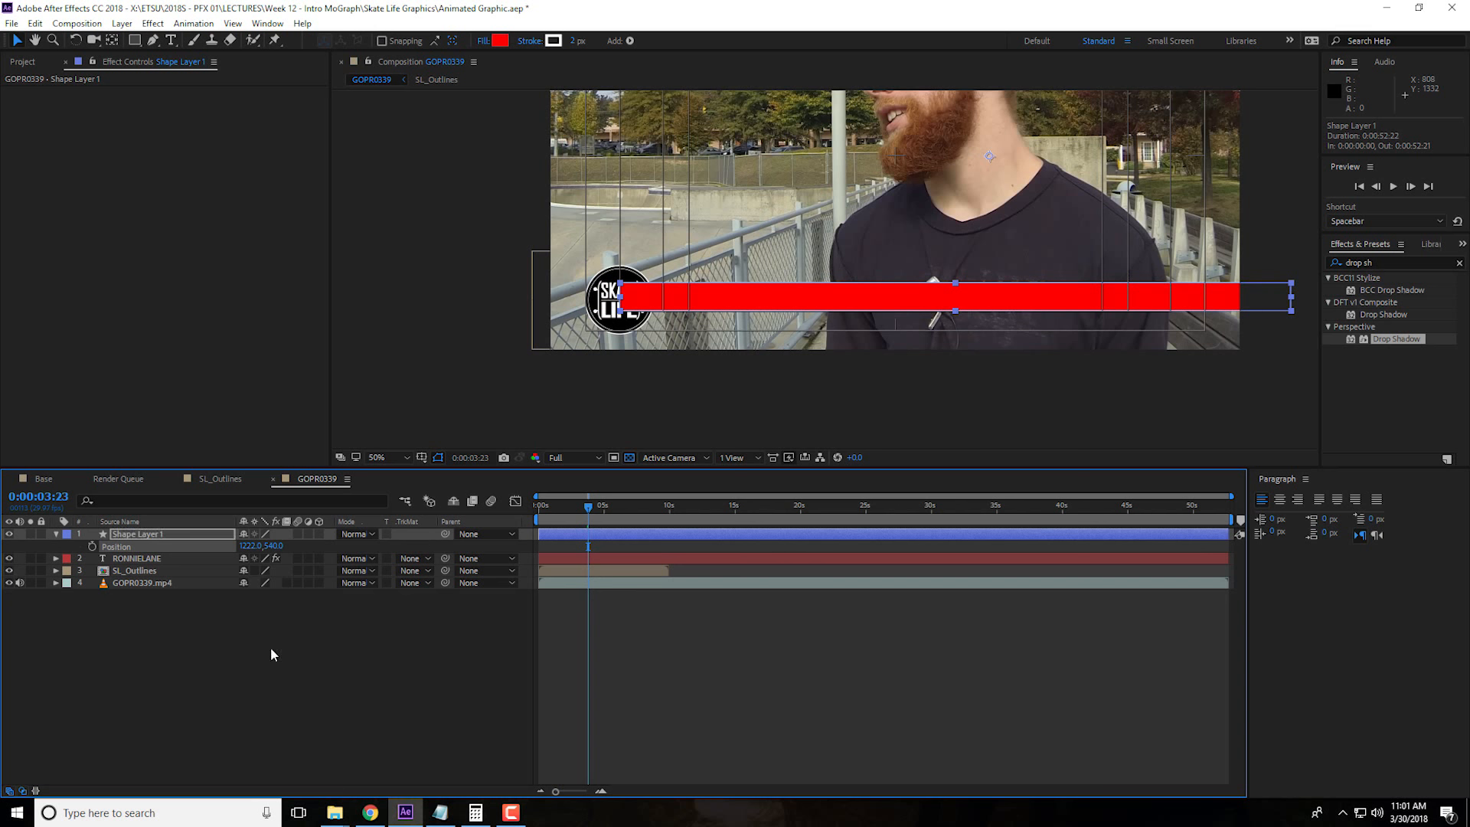
Move the red bar's layer below SL_Outlines and set its Y position to 550 to centre it behind the name
{"action": "left_click", "coordinate": [135, 538]}
{"action": "left_click_drag", "start_coordinate": [135, 540], "coordinate": [145, 579]}
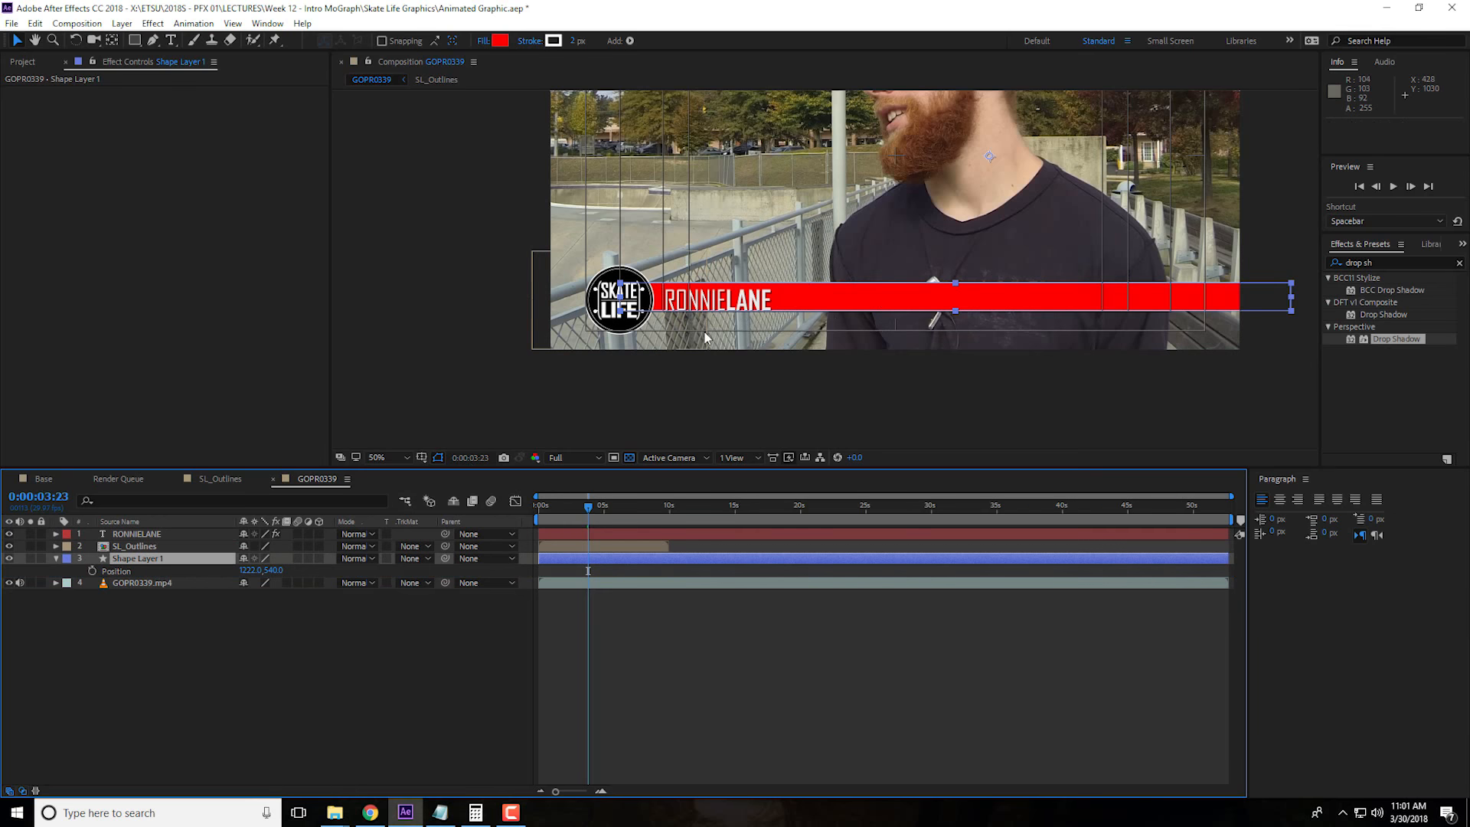
{"action": "key", "text": "slash"}
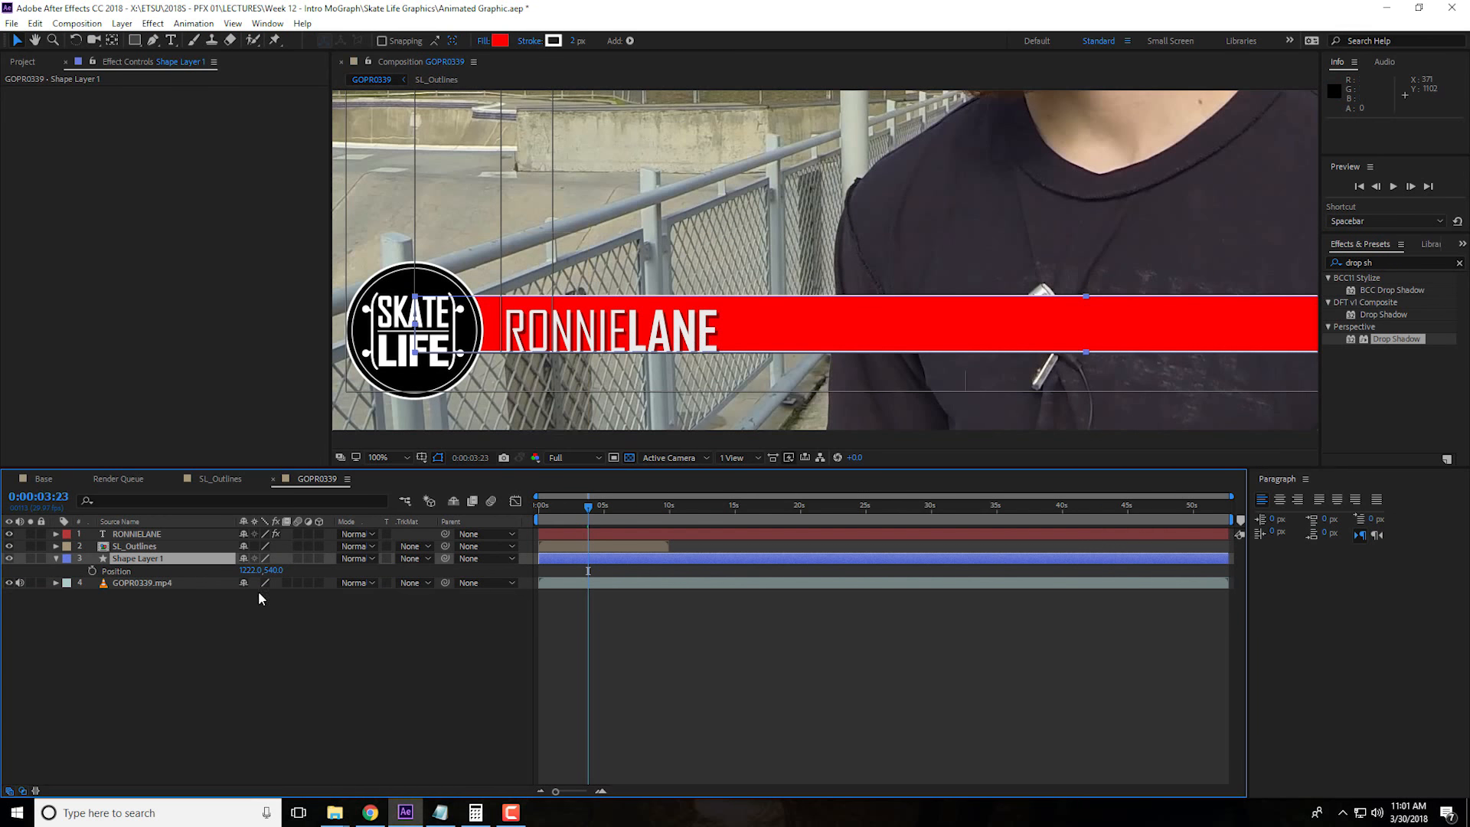
{"action": "left_click_drag", "start_coordinate": [273, 571], "coordinate": [283, 572]}
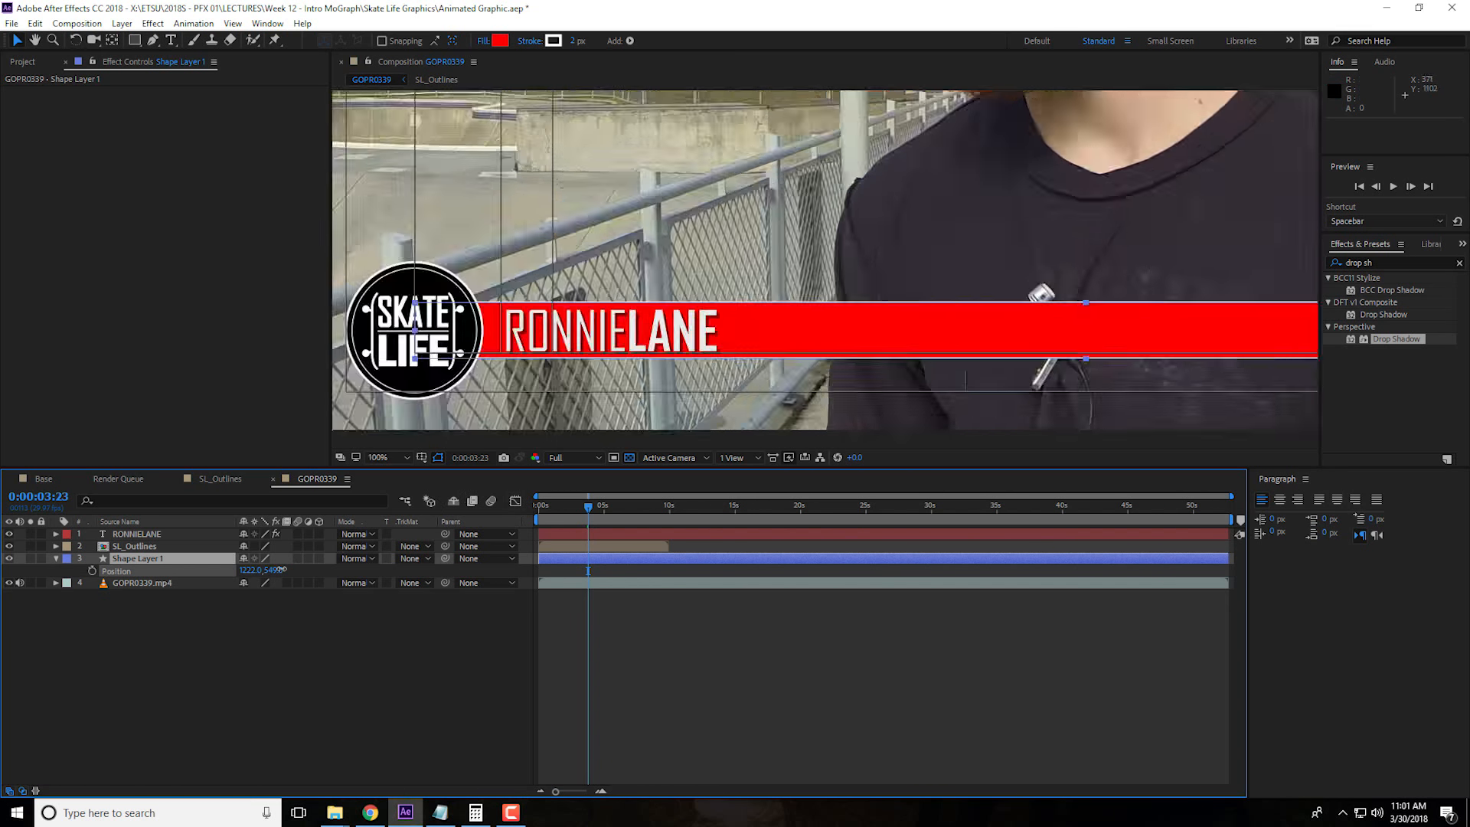
{"action": "key", "text": "comma"}
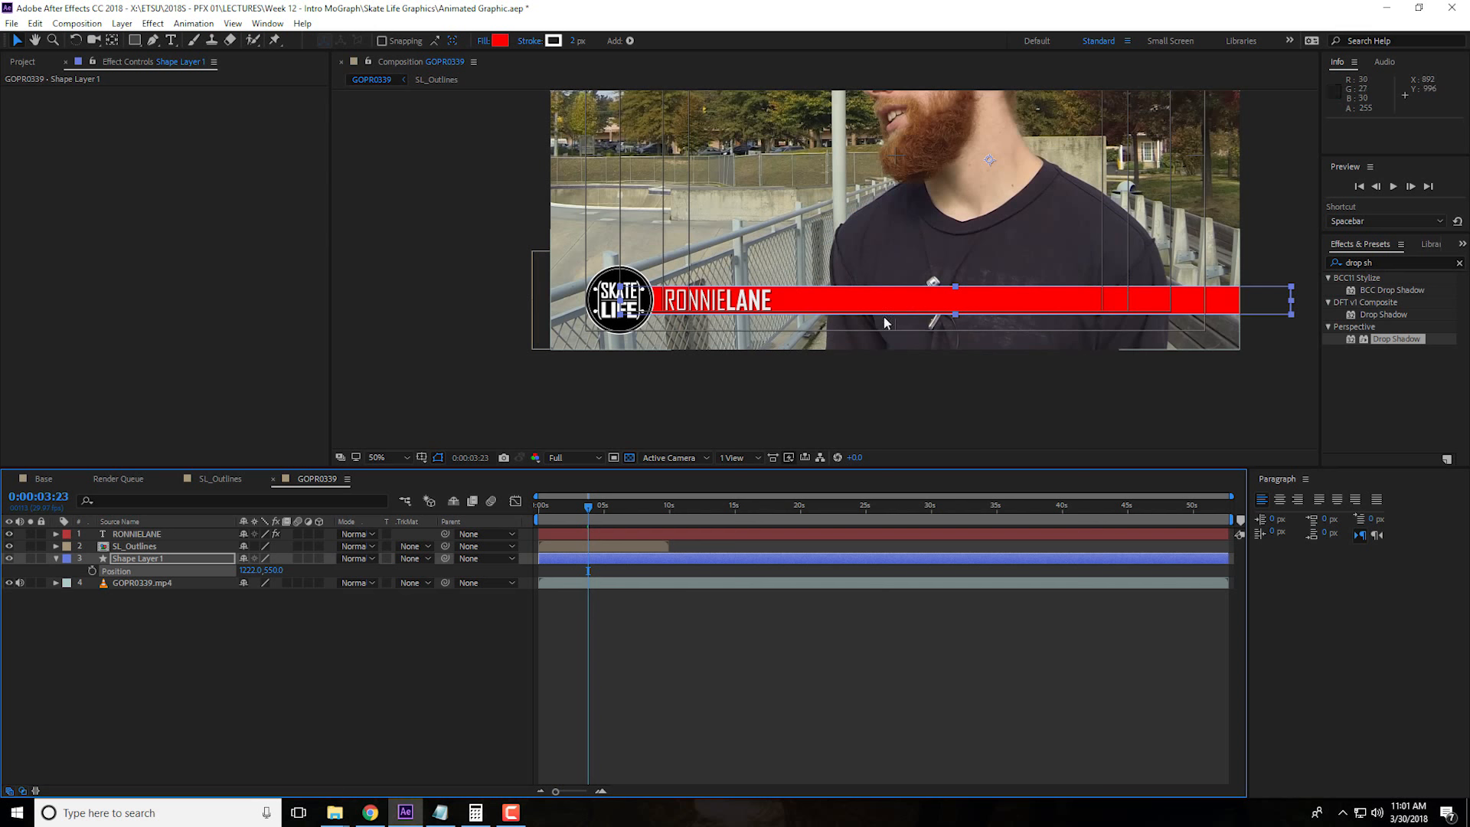
{"action": "left_click", "coordinate": [286, 657]}
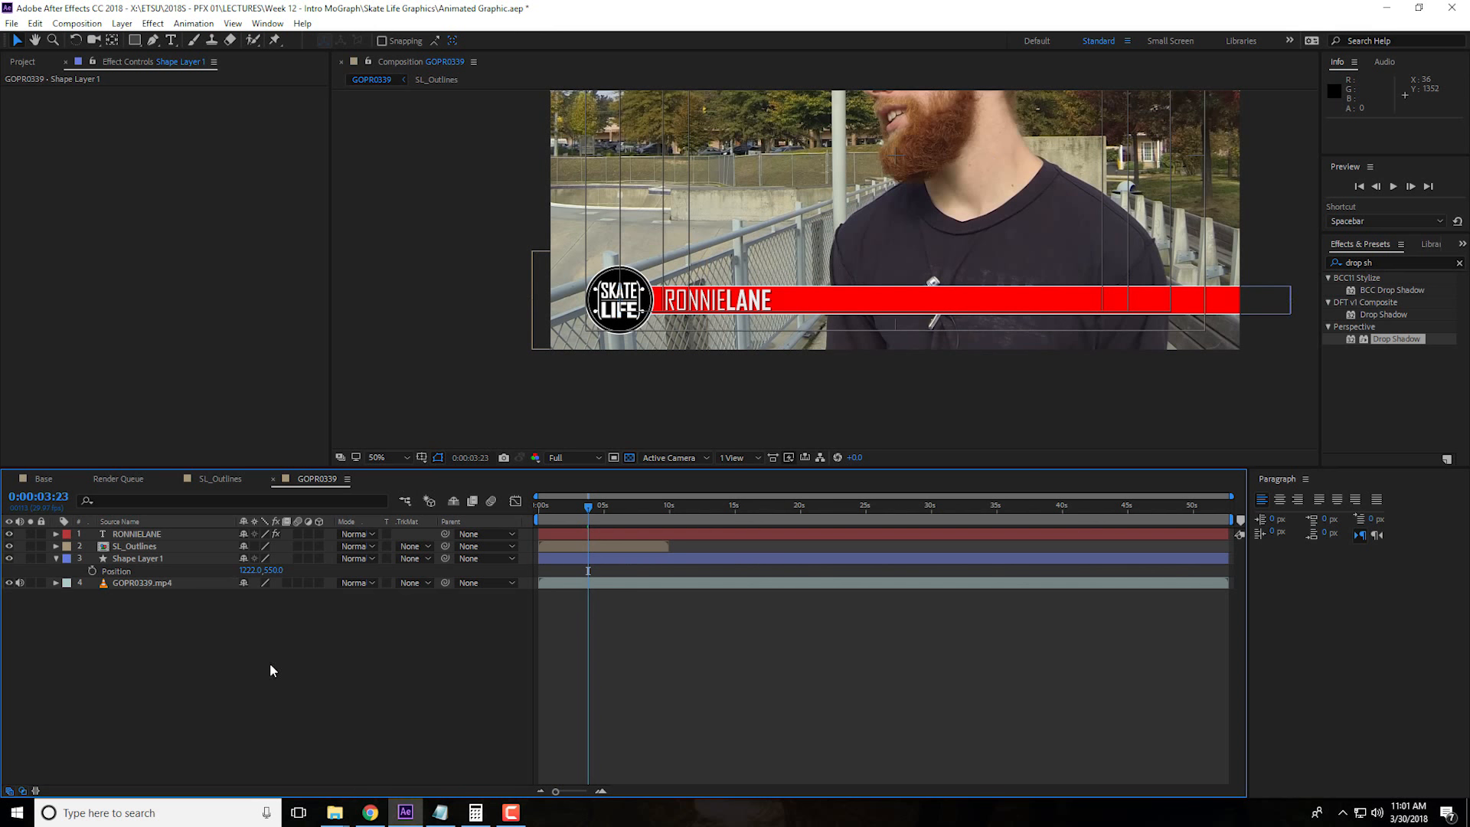
Expand the red bar's shape layer and its contents down to the properties of the Rectangle 1 group
{"action": "left_click", "coordinate": [146, 559]}
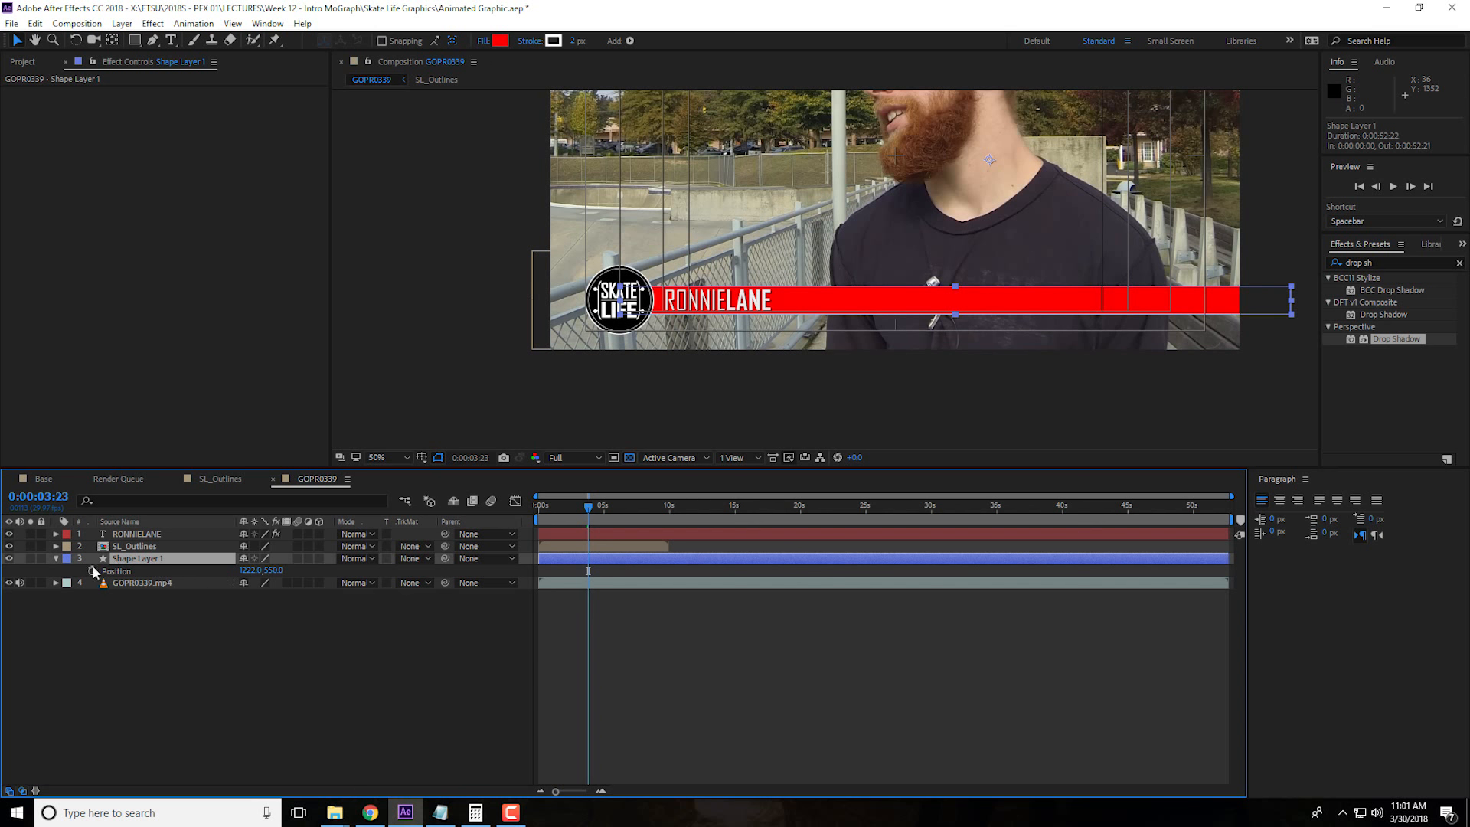
{"action": "left_click", "coordinate": [55, 559]}
{"action": "scroll", "coordinate": [815, 324], "scroll_direction": "up", "scroll_amount": 4}
{"action": "left_click_drag", "start_coordinate": [473, 377], "coordinate": [894, 265]}
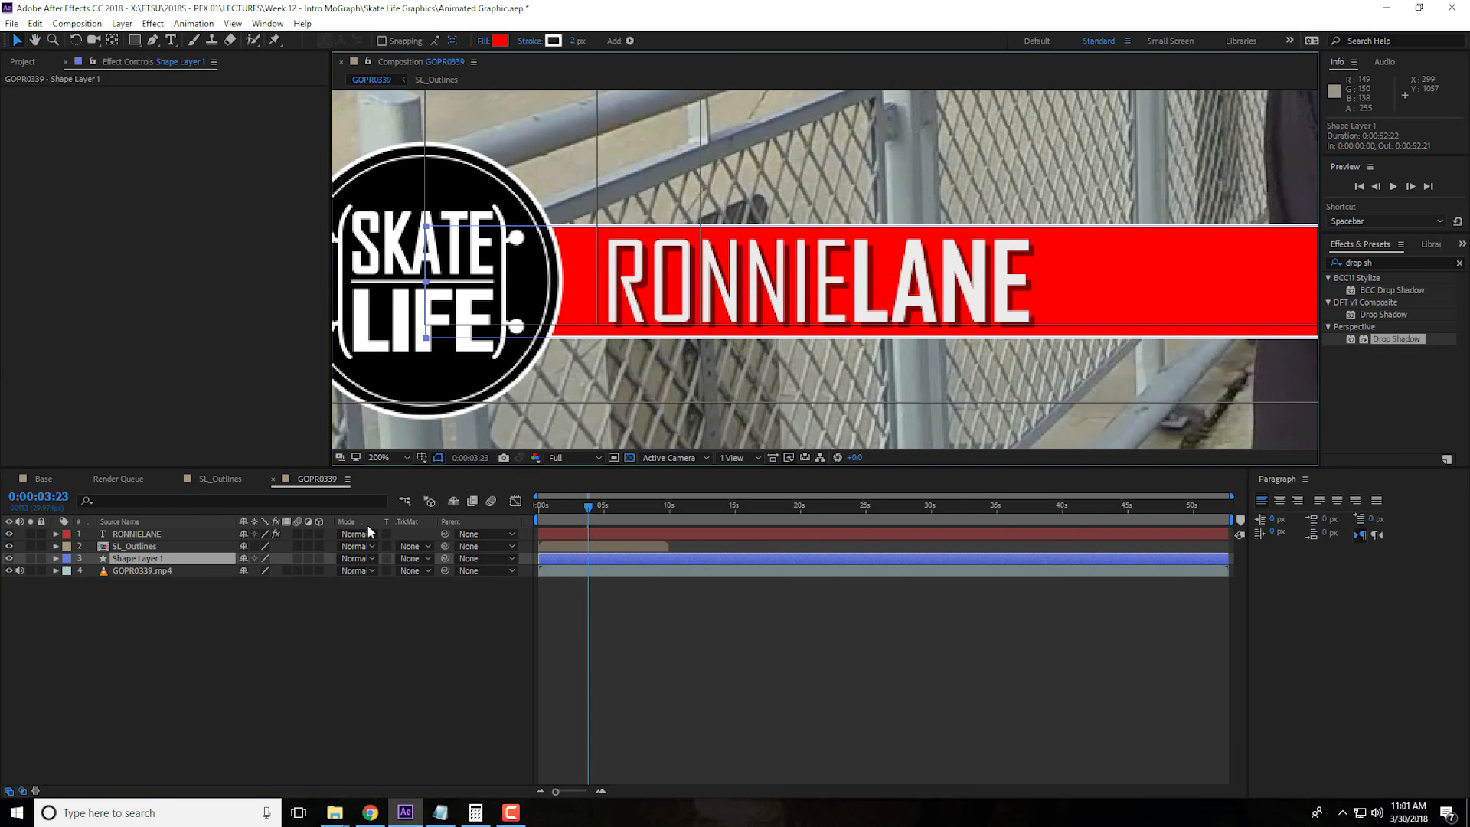
{"action": "left_click", "coordinate": [56, 559]}
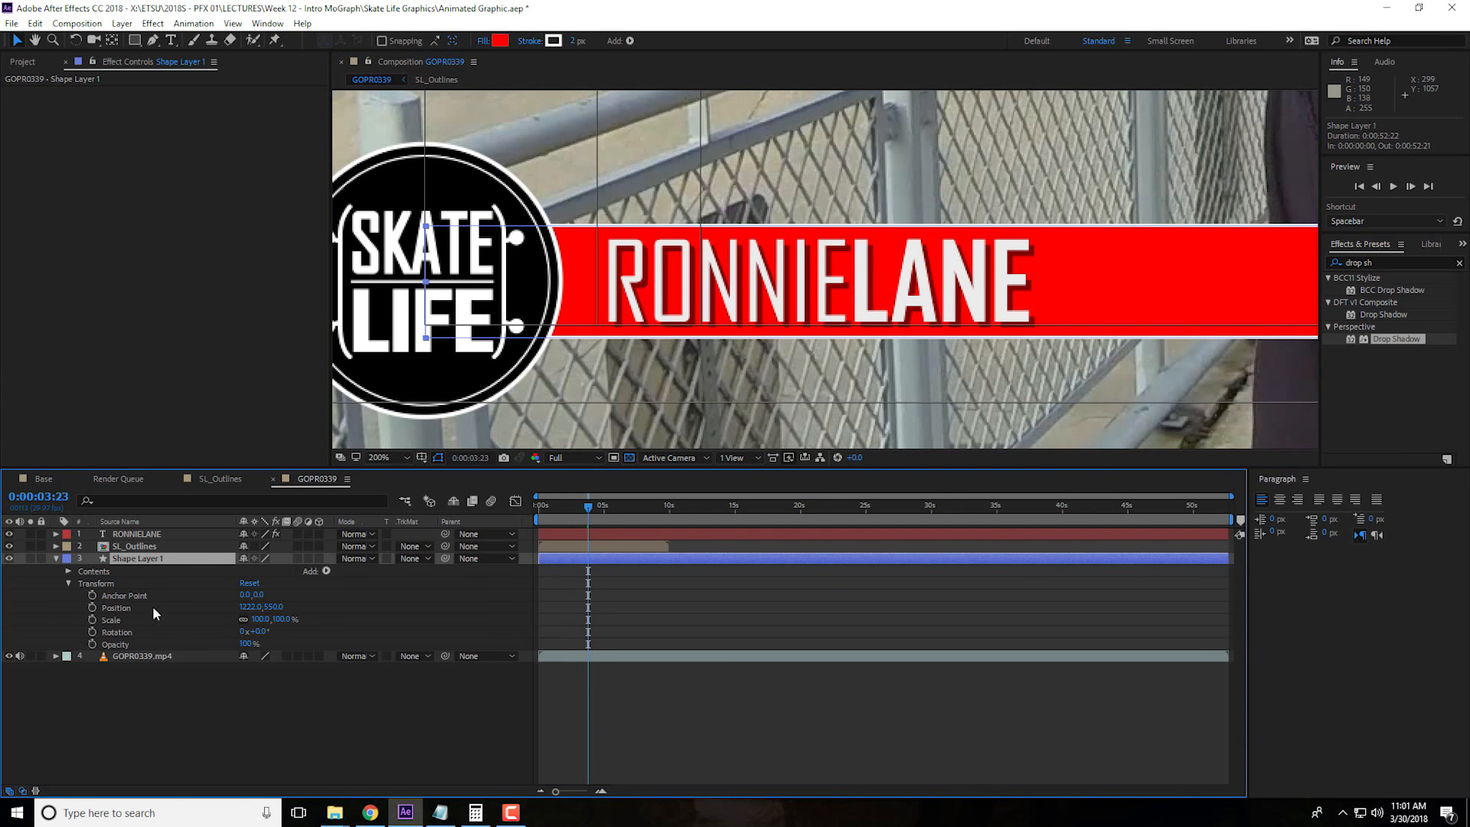
{"action": "left_click", "coordinate": [69, 571]}
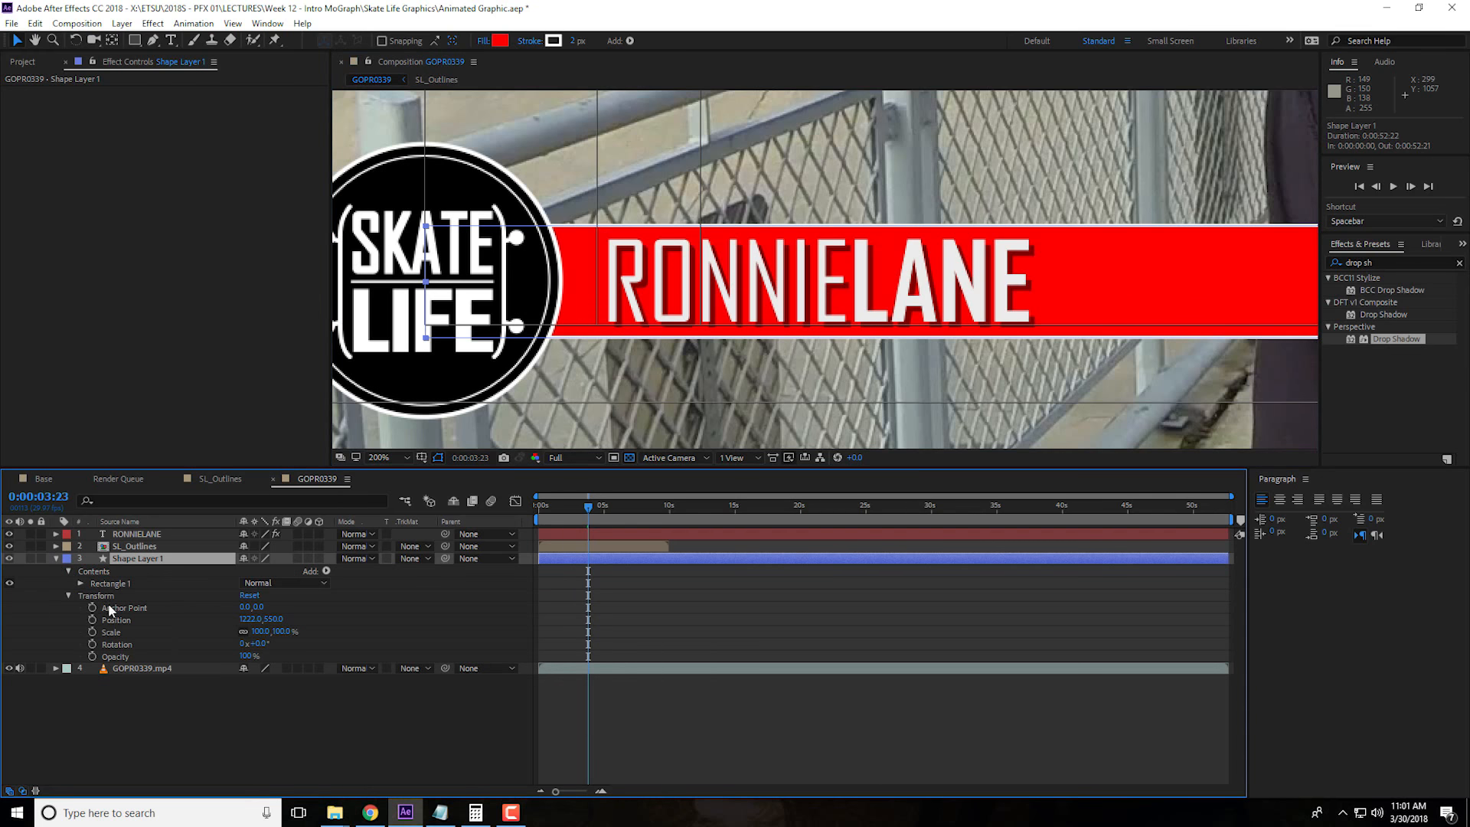
{"action": "left_click", "coordinate": [80, 583]}
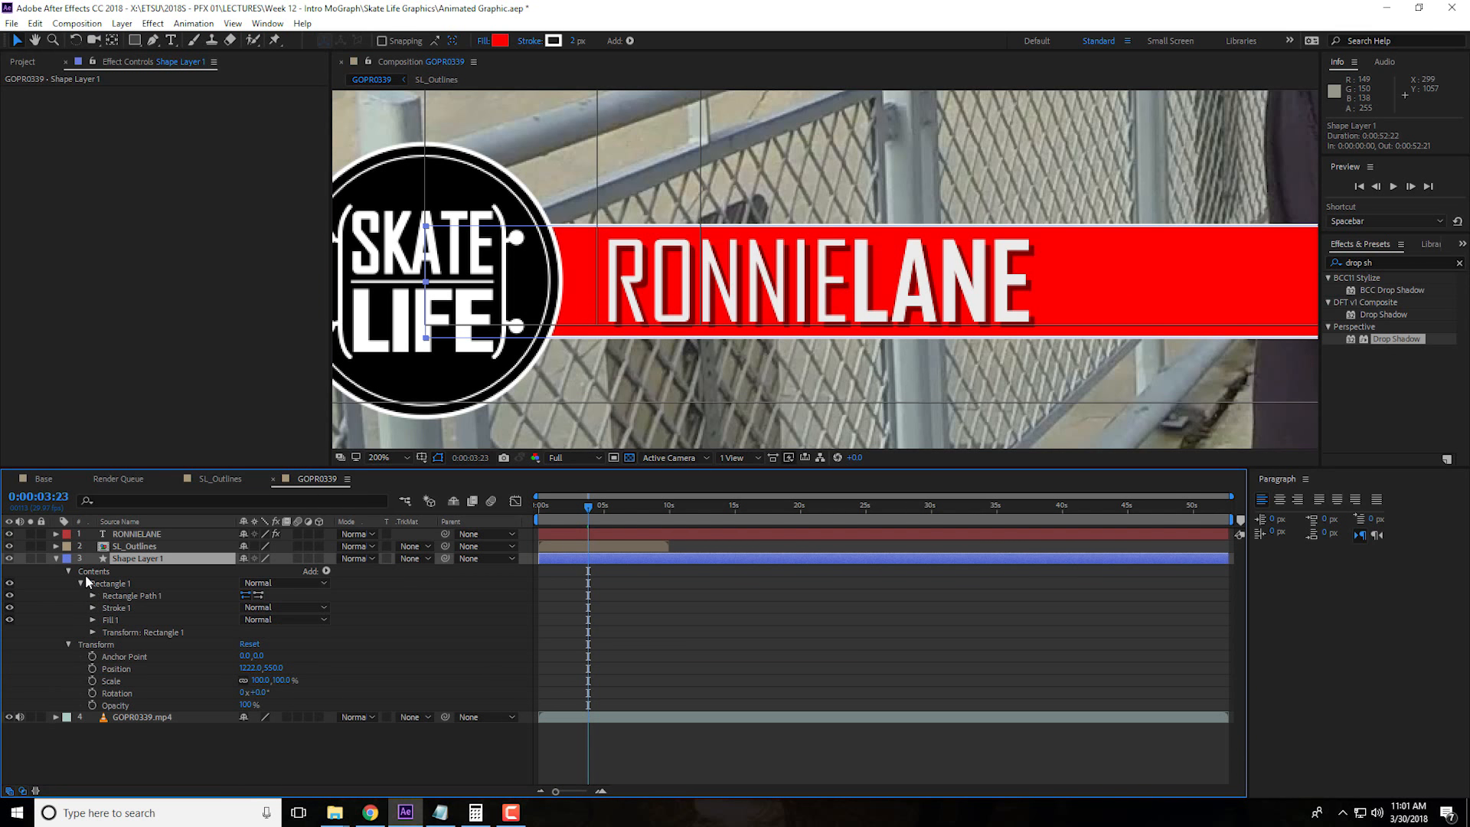
{"action": "left_click", "coordinate": [209, 481]}
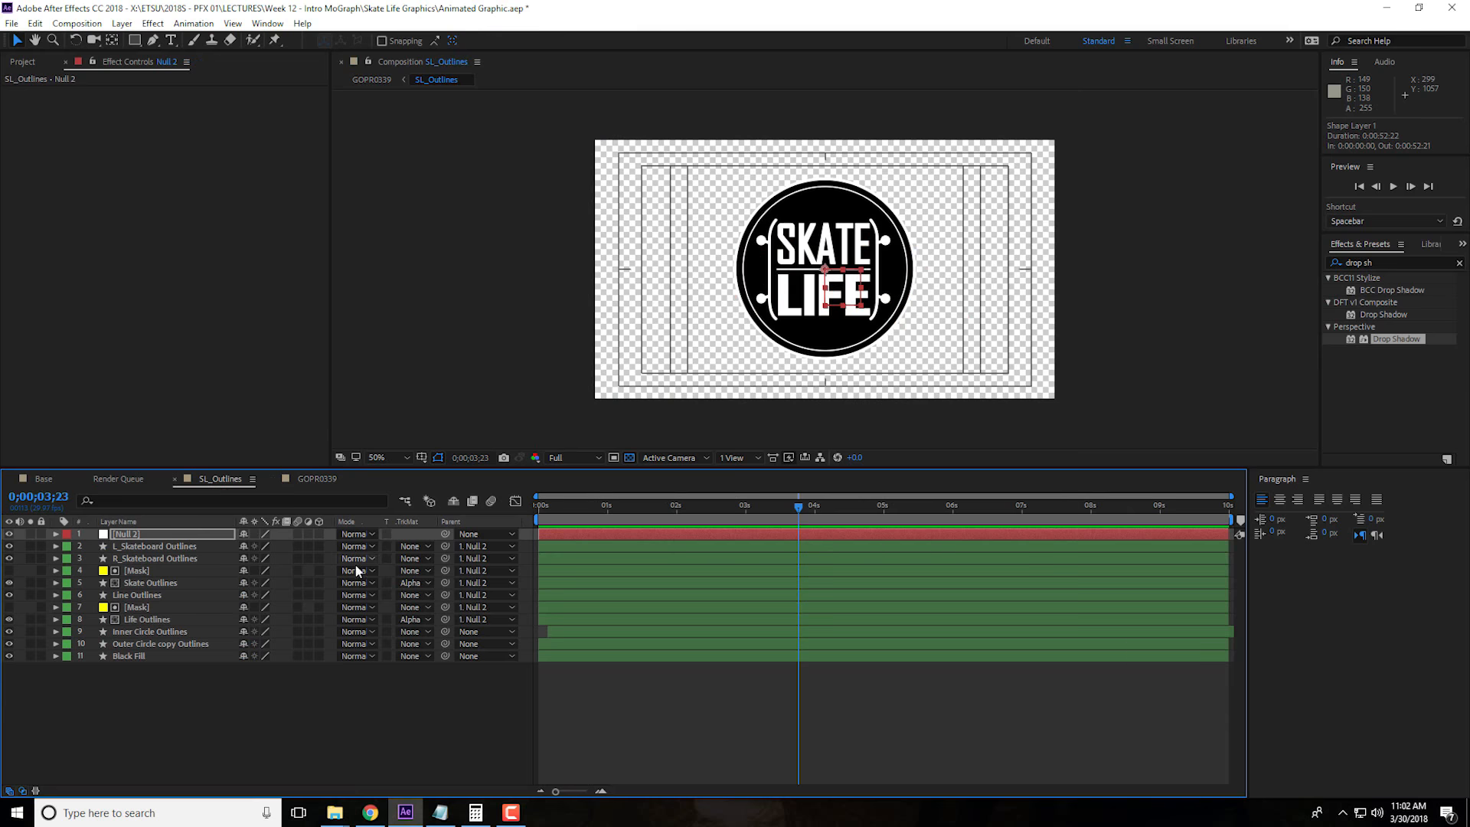
{"action": "left_click", "coordinate": [337, 479]}
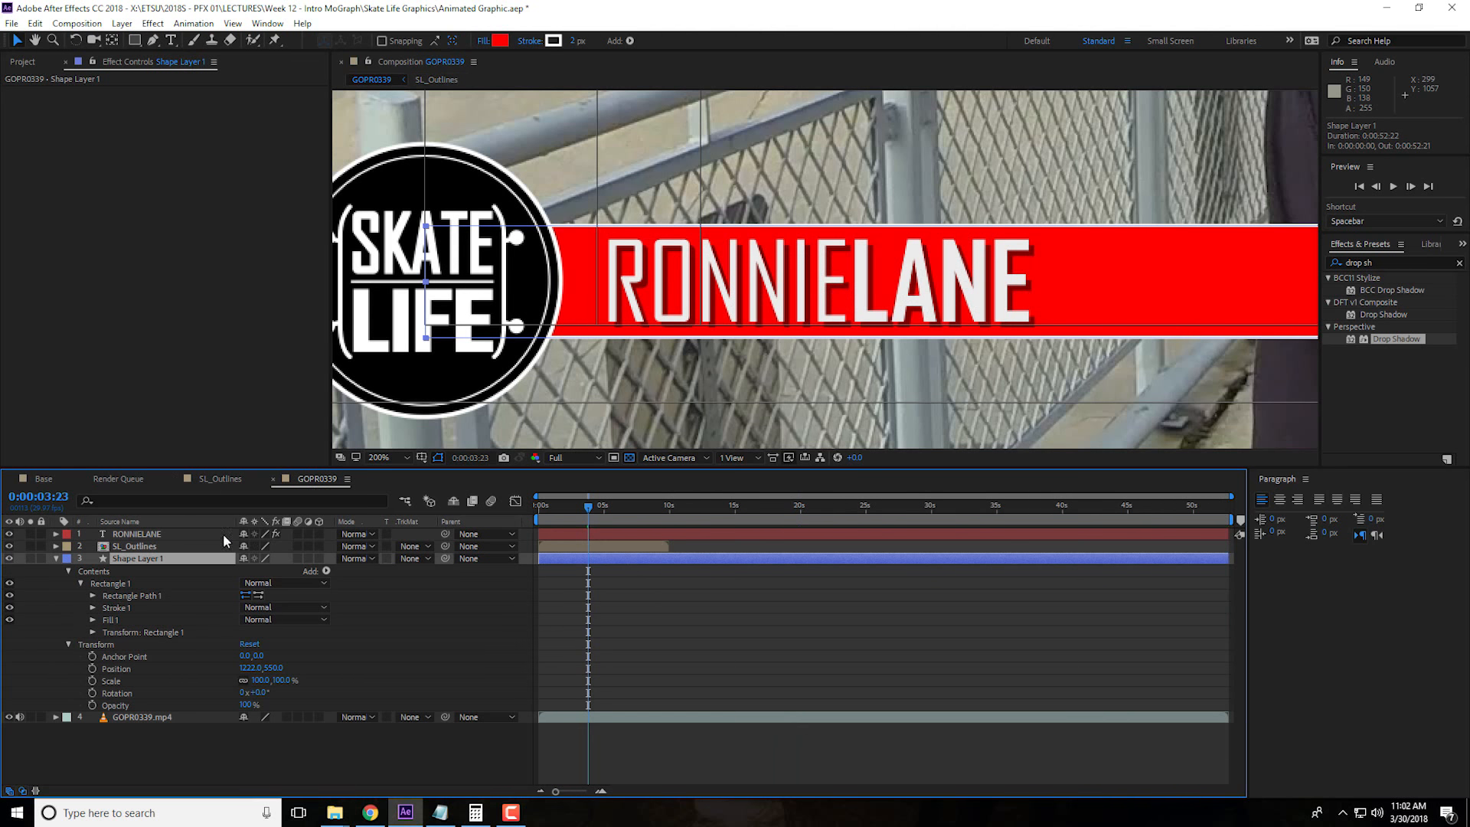
Change the fill colour of the bar's rectangle to a bright light blue
{"action": "left_click", "coordinate": [93, 621]}
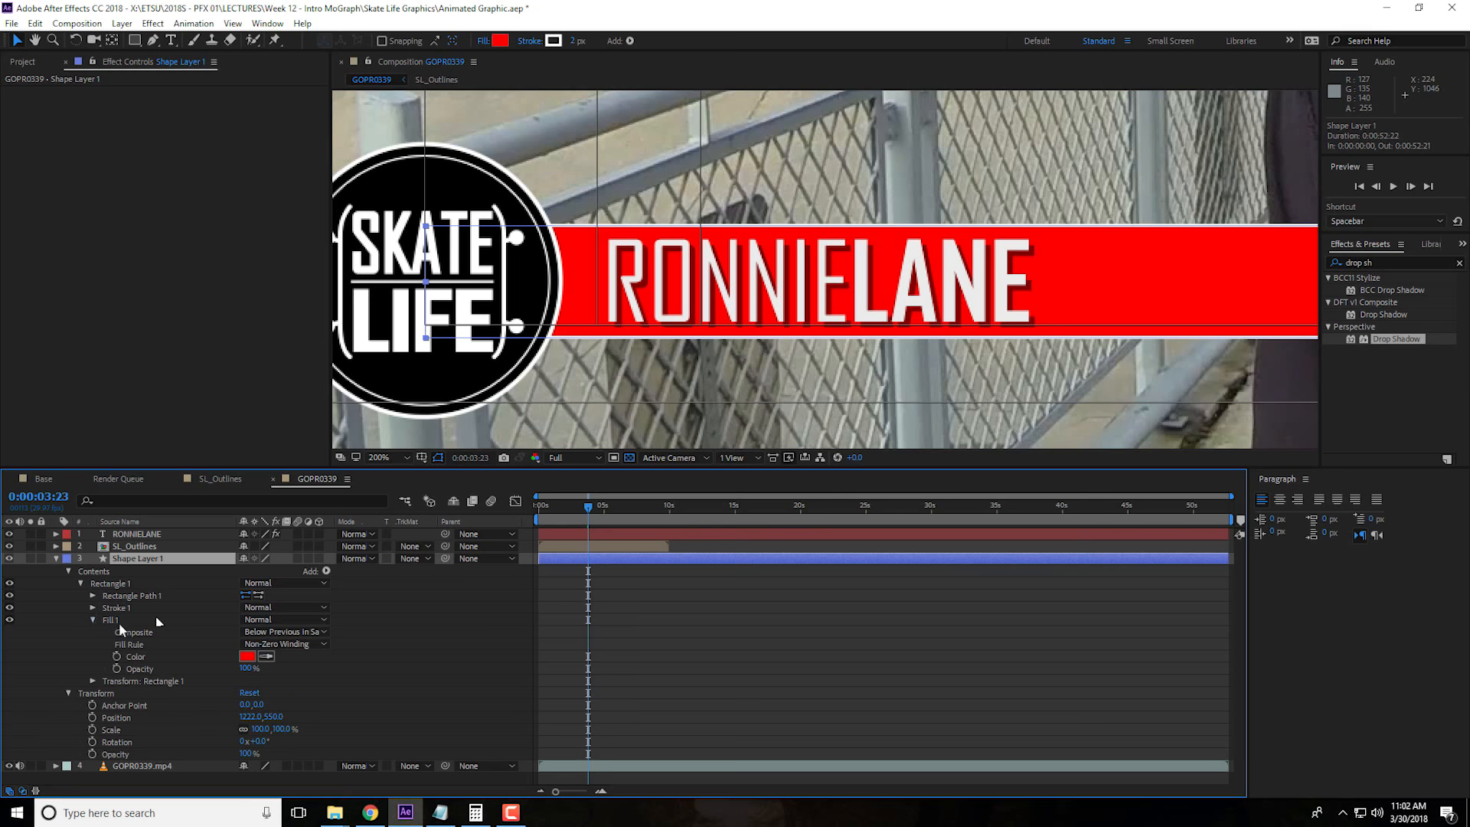
{"action": "left_click", "coordinate": [247, 656]}
{"action": "key", "text": "Return"}
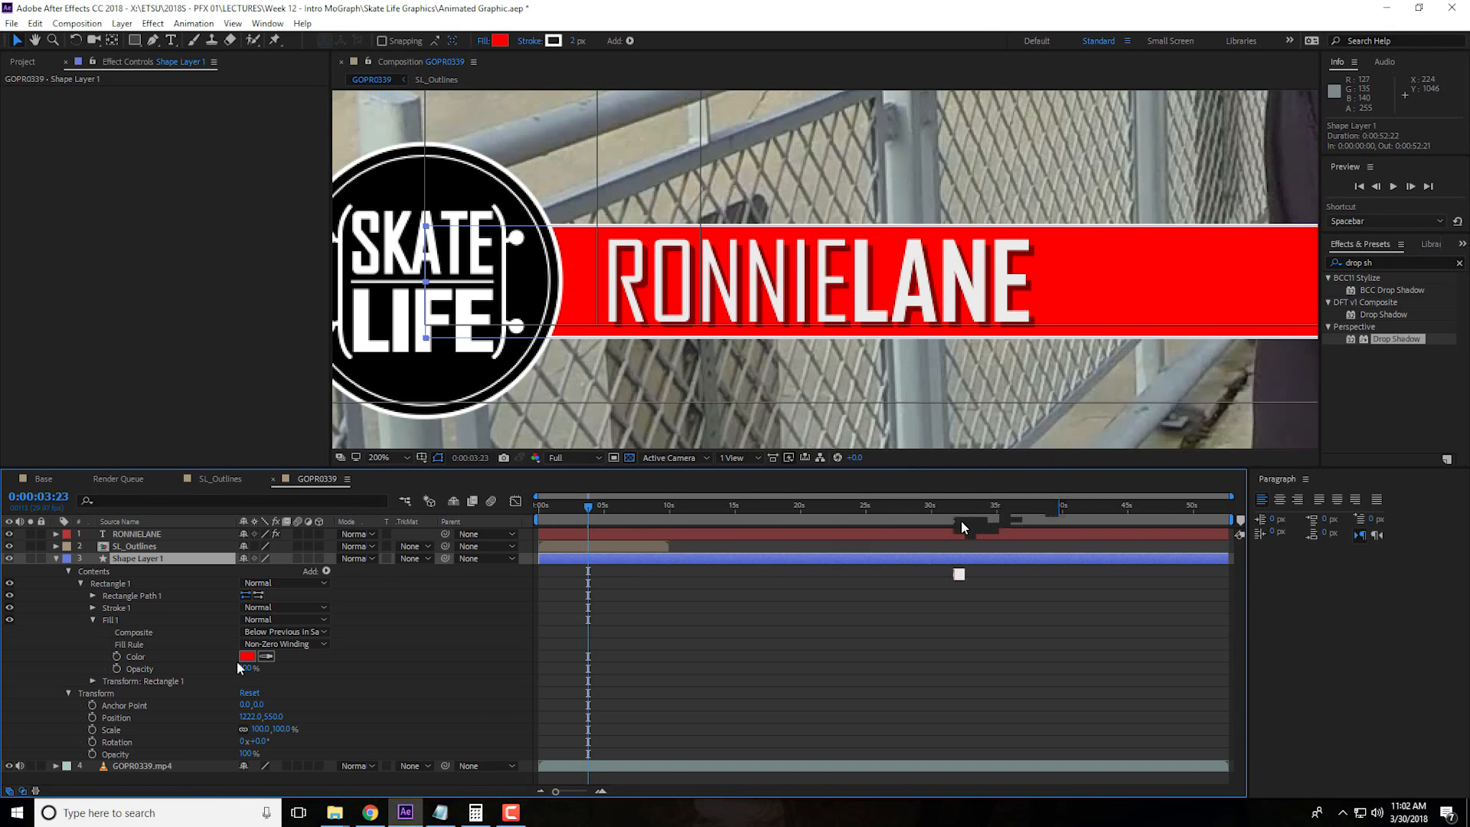
{"action": "left_click", "coordinate": [245, 657]}
{"action": "left_click", "coordinate": [908, 528]}
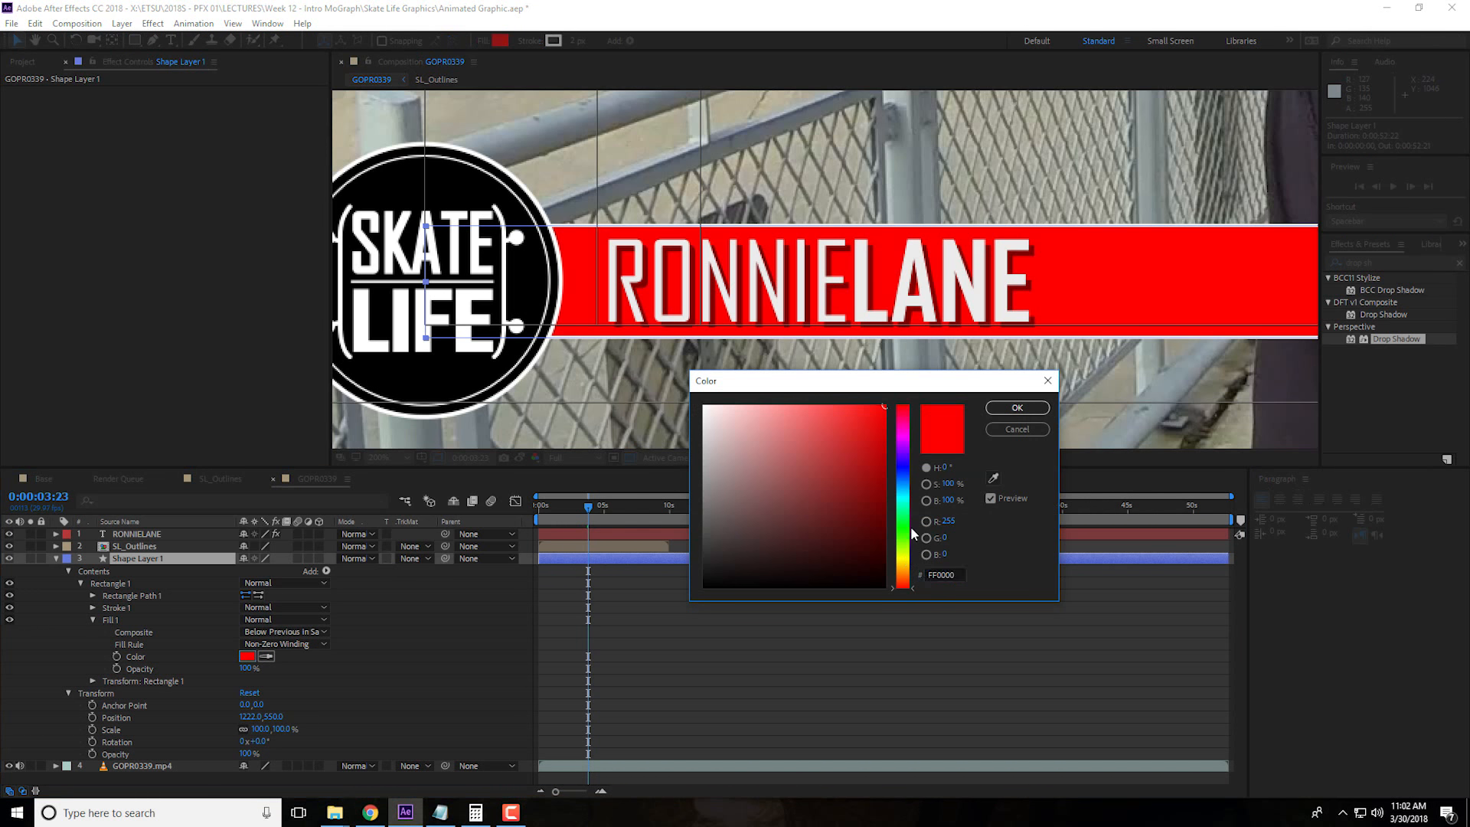
{"action": "left_click", "coordinate": [905, 586]}
{"action": "left_click_drag", "start_coordinate": [906, 495], "coordinate": [908, 497]}
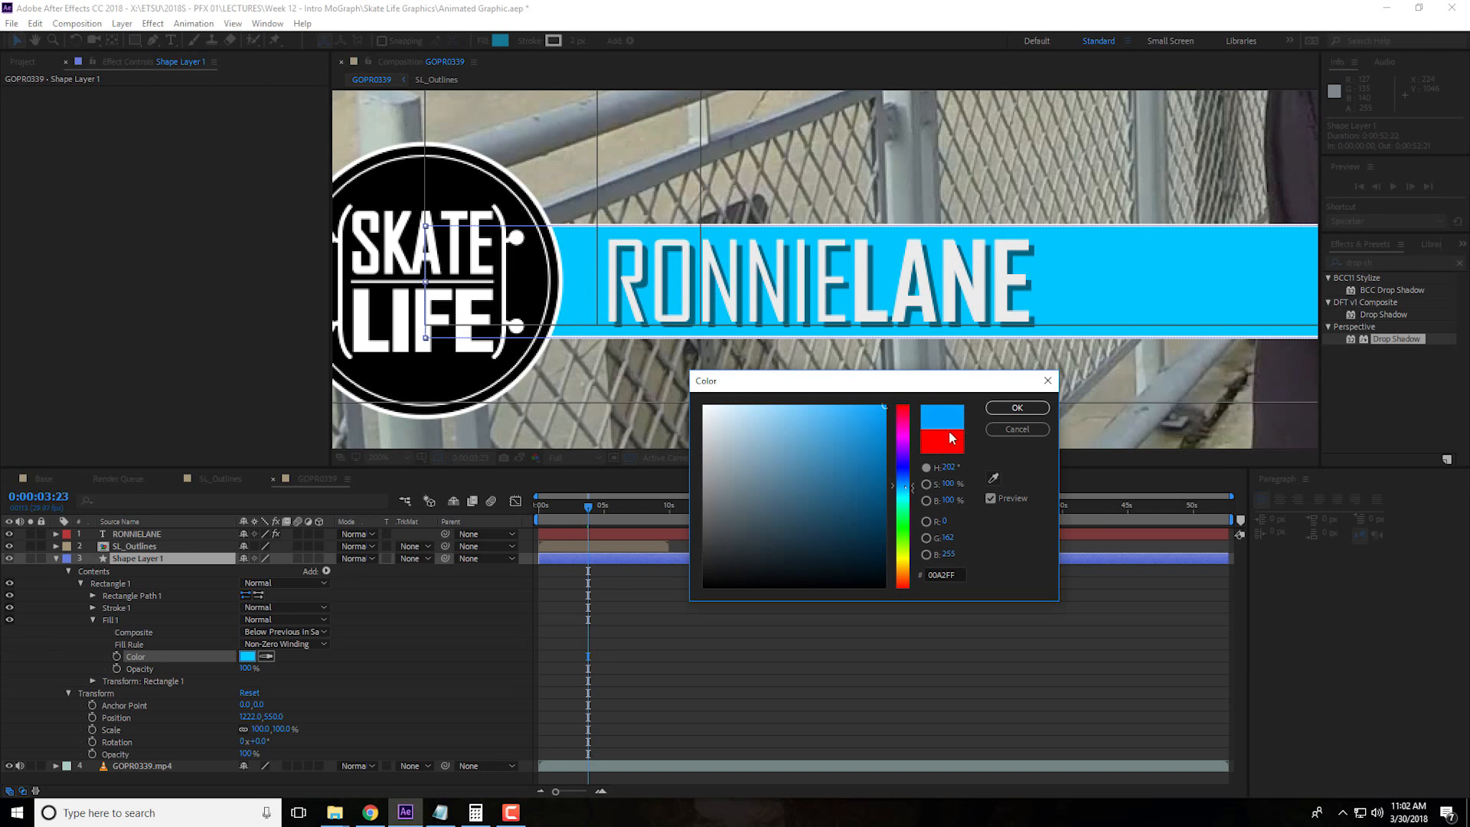
{"action": "left_click", "coordinate": [1017, 407]}
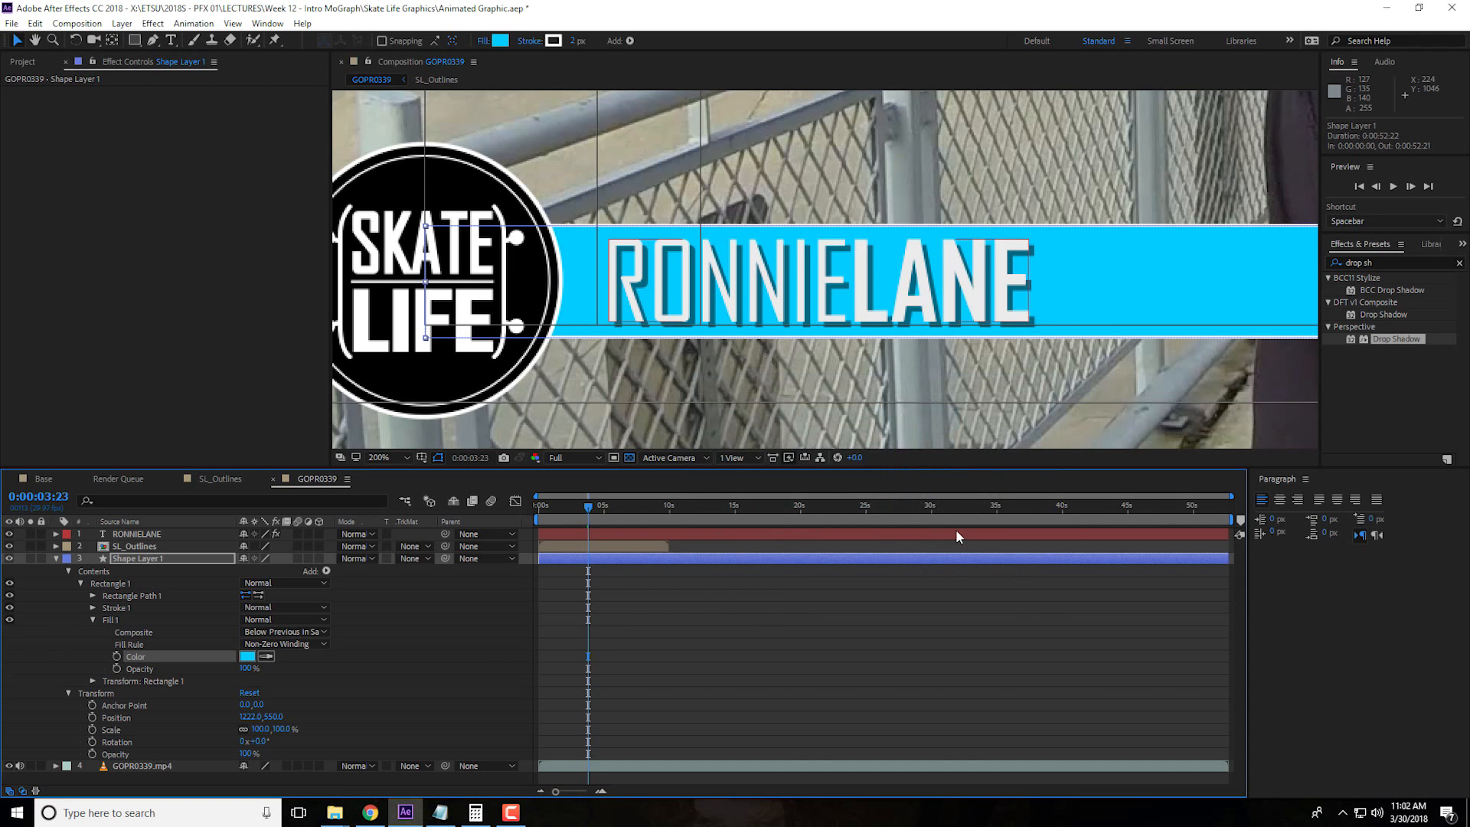
Set the name text's Drop Shadow to 58% opacity, distance 4 and softness 9, and collapse the bar layer's properties
{"action": "left_click", "coordinate": [130, 534]}
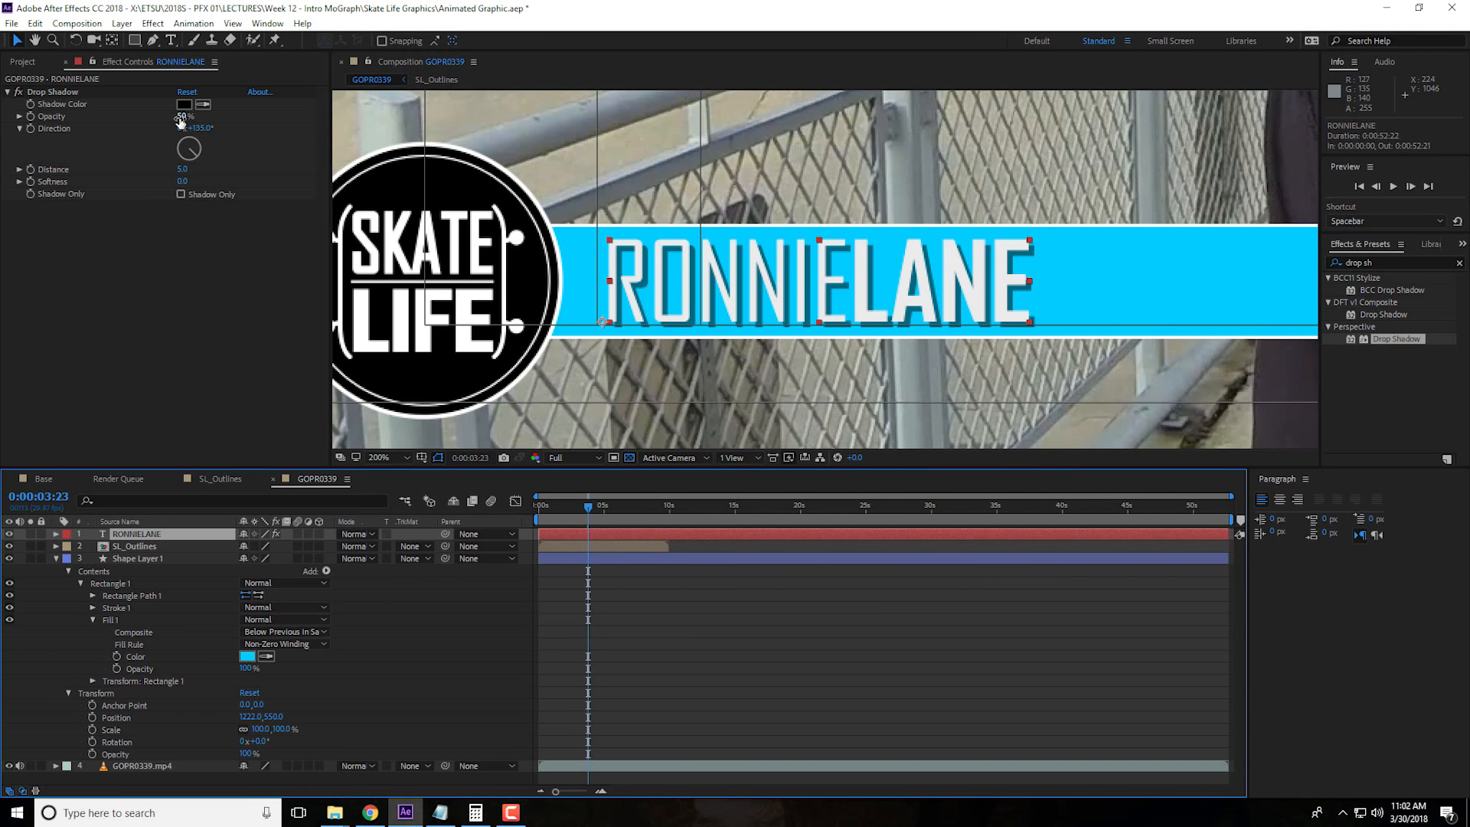
{"action": "left_click_drag", "start_coordinate": [181, 118], "coordinate": [191, 118]}
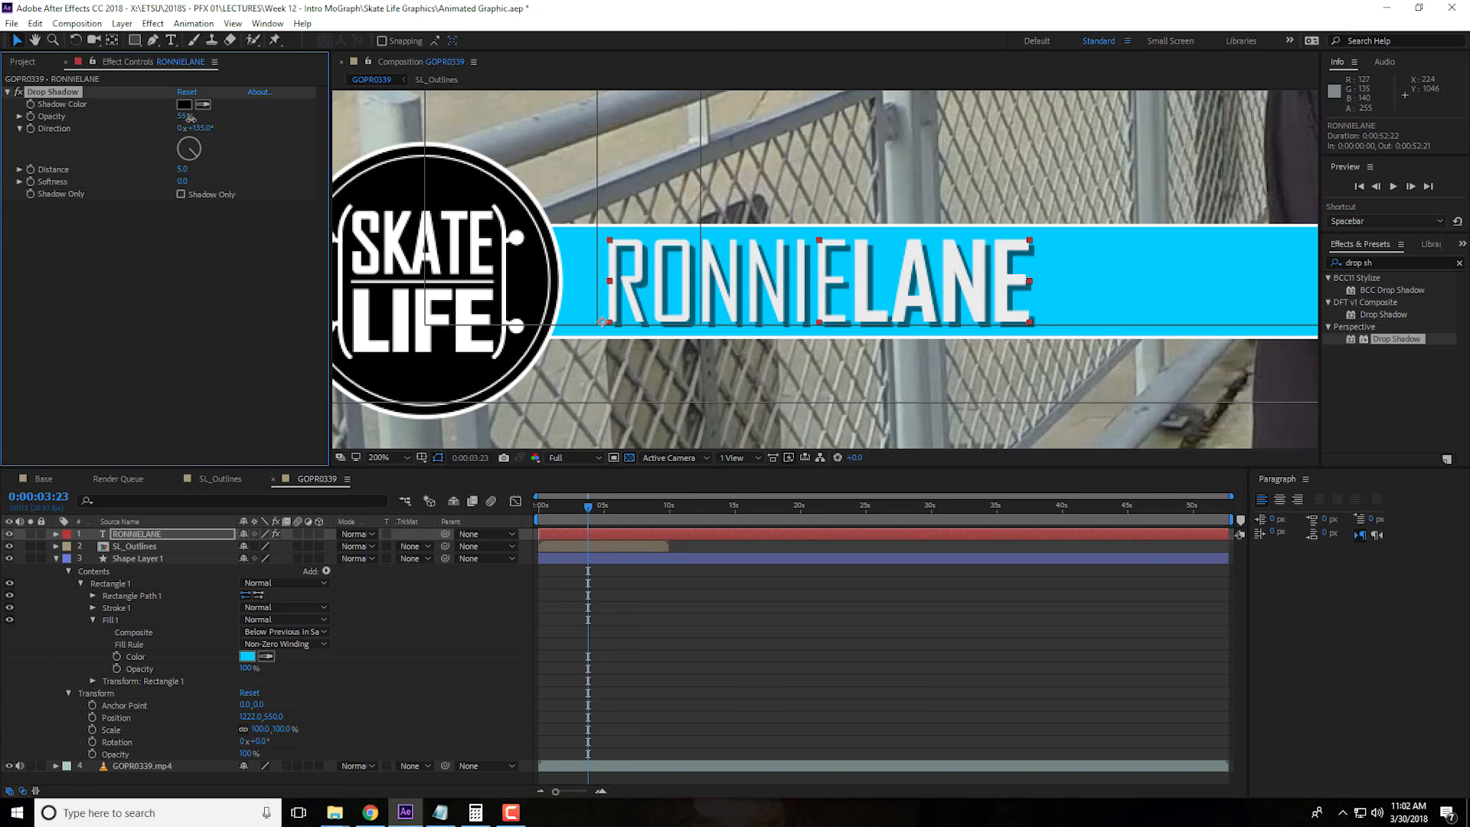
{"action": "left_click", "coordinate": [184, 170]}
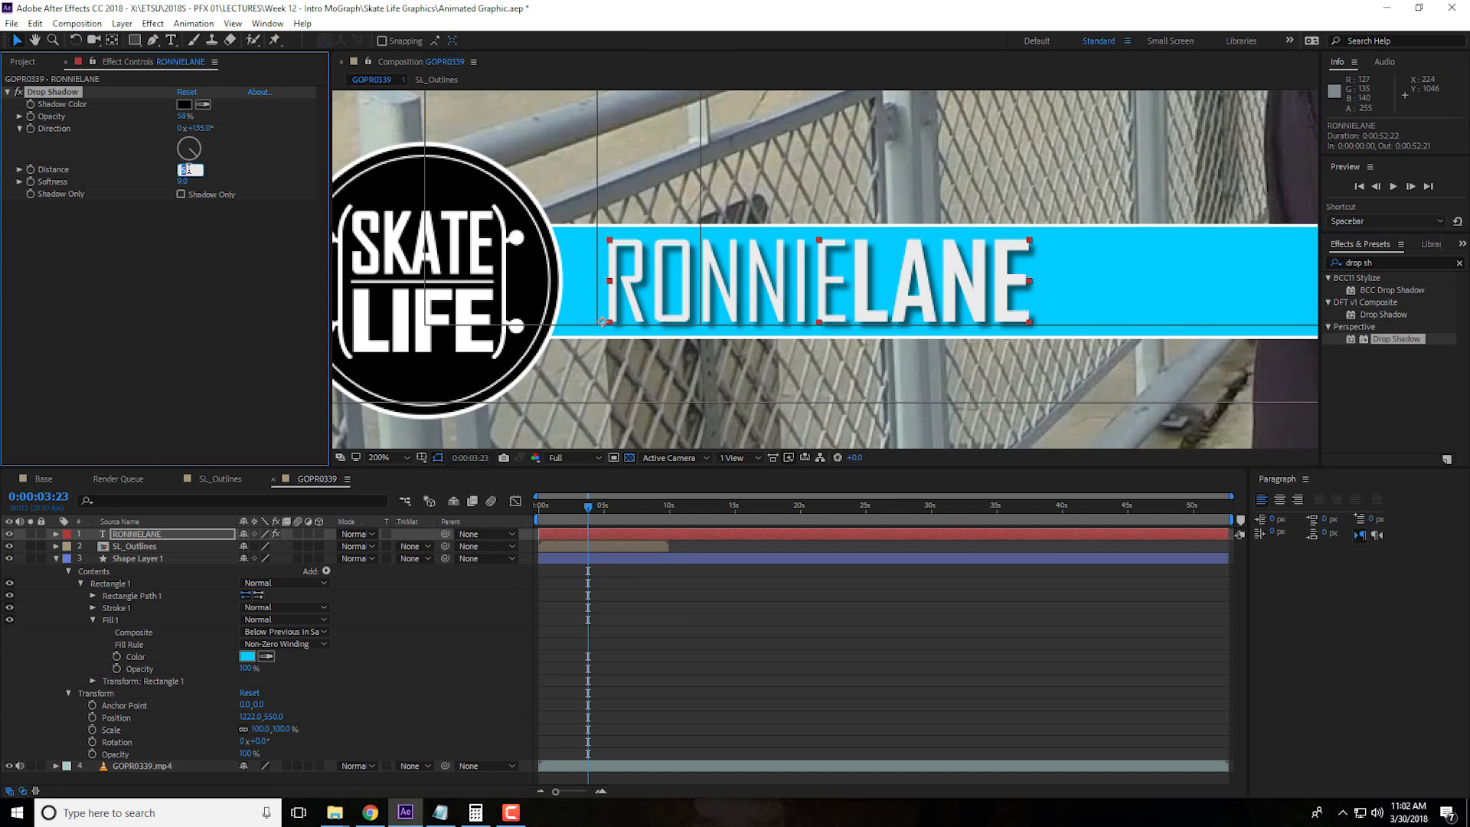
{"action": "left_click", "coordinate": [222, 199]}
{"action": "type", "text": "2"}
{"action": "key", "text": "Return"}
{"action": "left_click", "coordinate": [182, 169]}
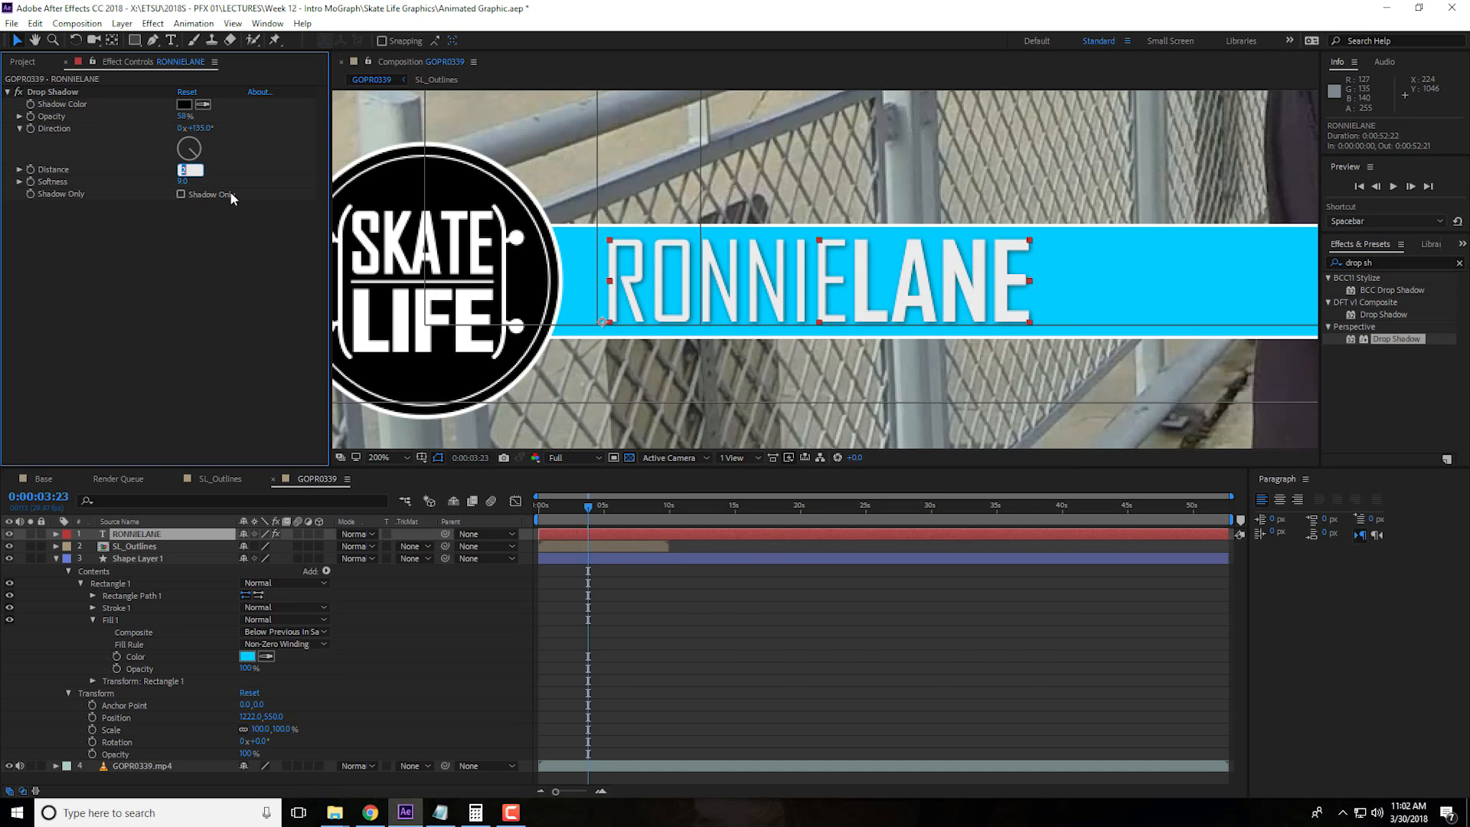
{"action": "scroll", "coordinate": [1009, 311], "scroll_direction": "down", "scroll_amount": 2}
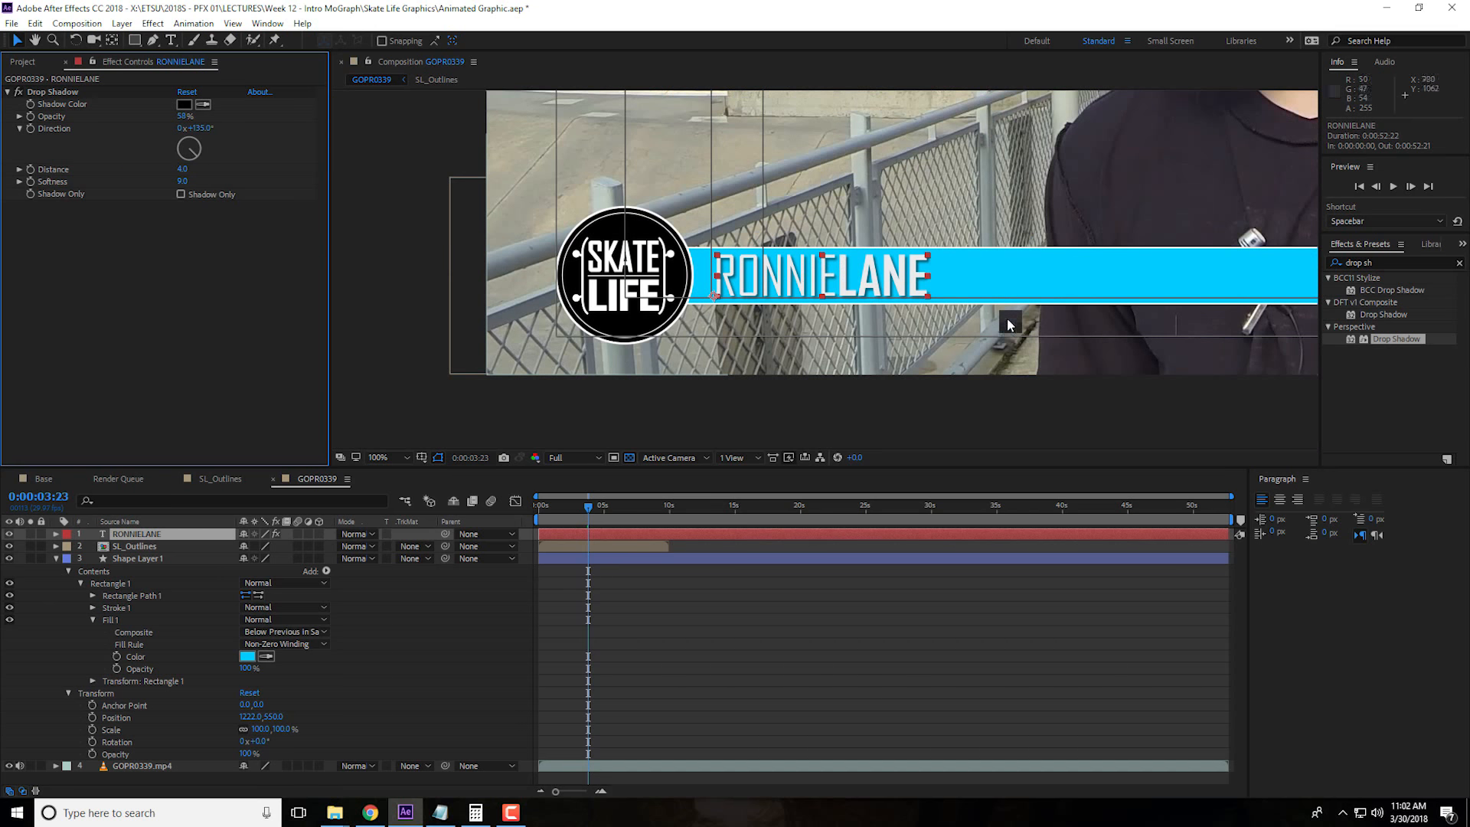
{"action": "scroll", "coordinate": [965, 350], "scroll_direction": "down", "scroll_amount": 4}
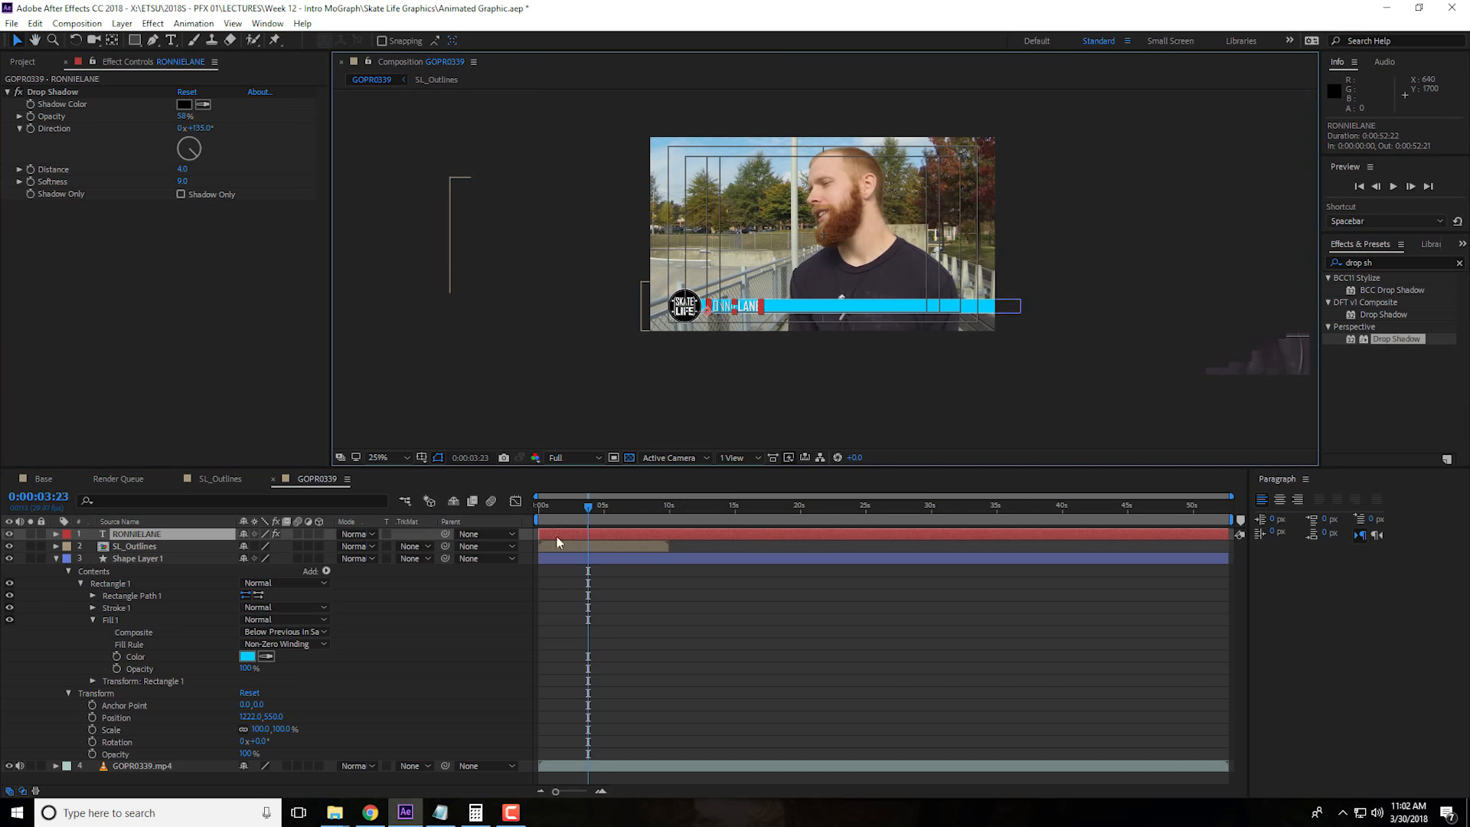
{"action": "scroll", "coordinate": [955, 338], "scroll_direction": "up", "scroll_amount": 2}
{"action": "scroll", "coordinate": [954, 338], "scroll_direction": "down", "scroll_amount": 2}
{"action": "left_click", "coordinate": [56, 559]}
{"action": "left_click", "coordinate": [305, 700]}
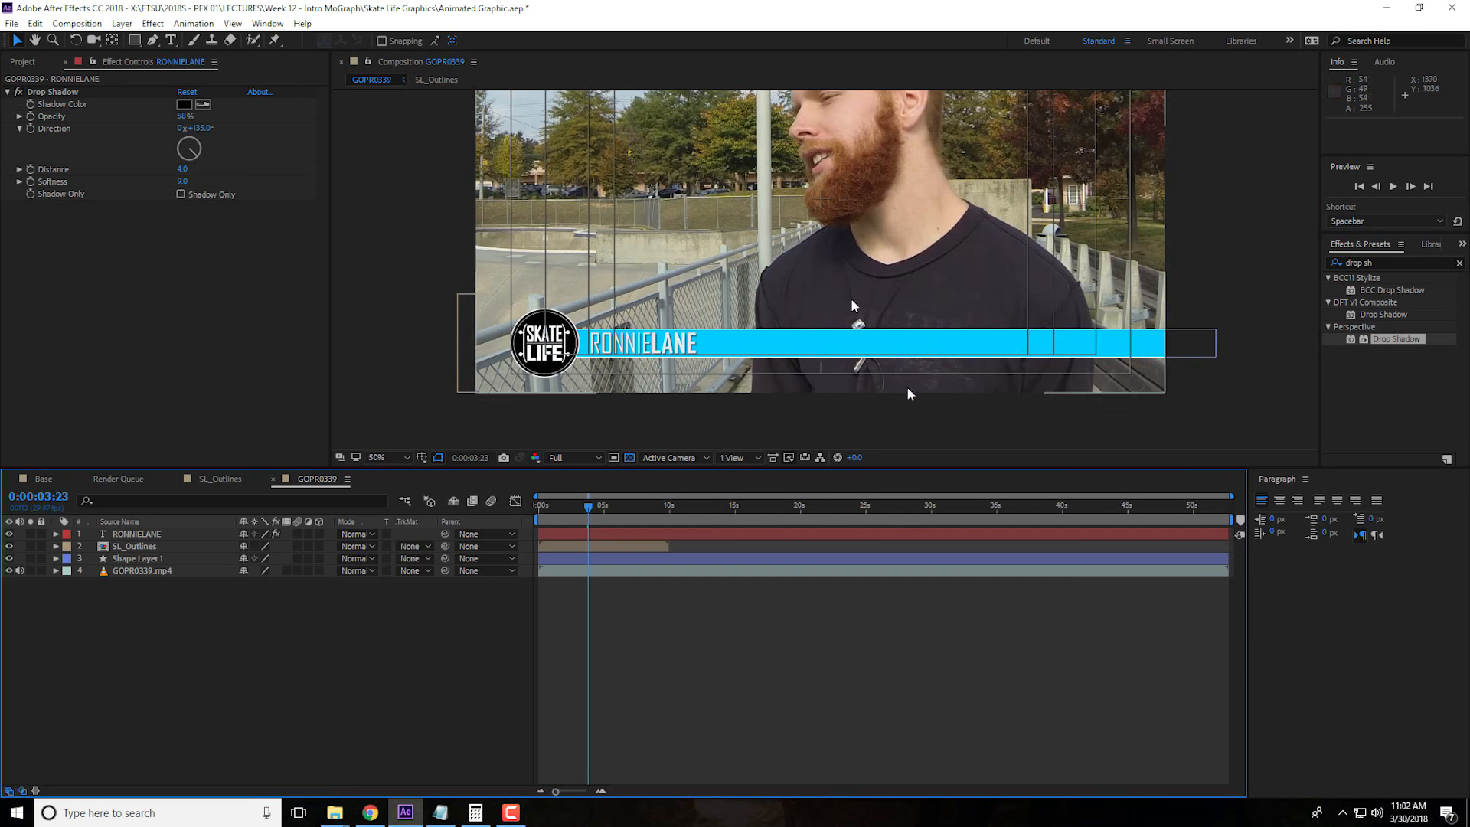
Try drawing a rectangle over the blue bar's right half on its shape layer, undo it and collapse the layer
{"action": "left_click", "coordinate": [151, 559]}
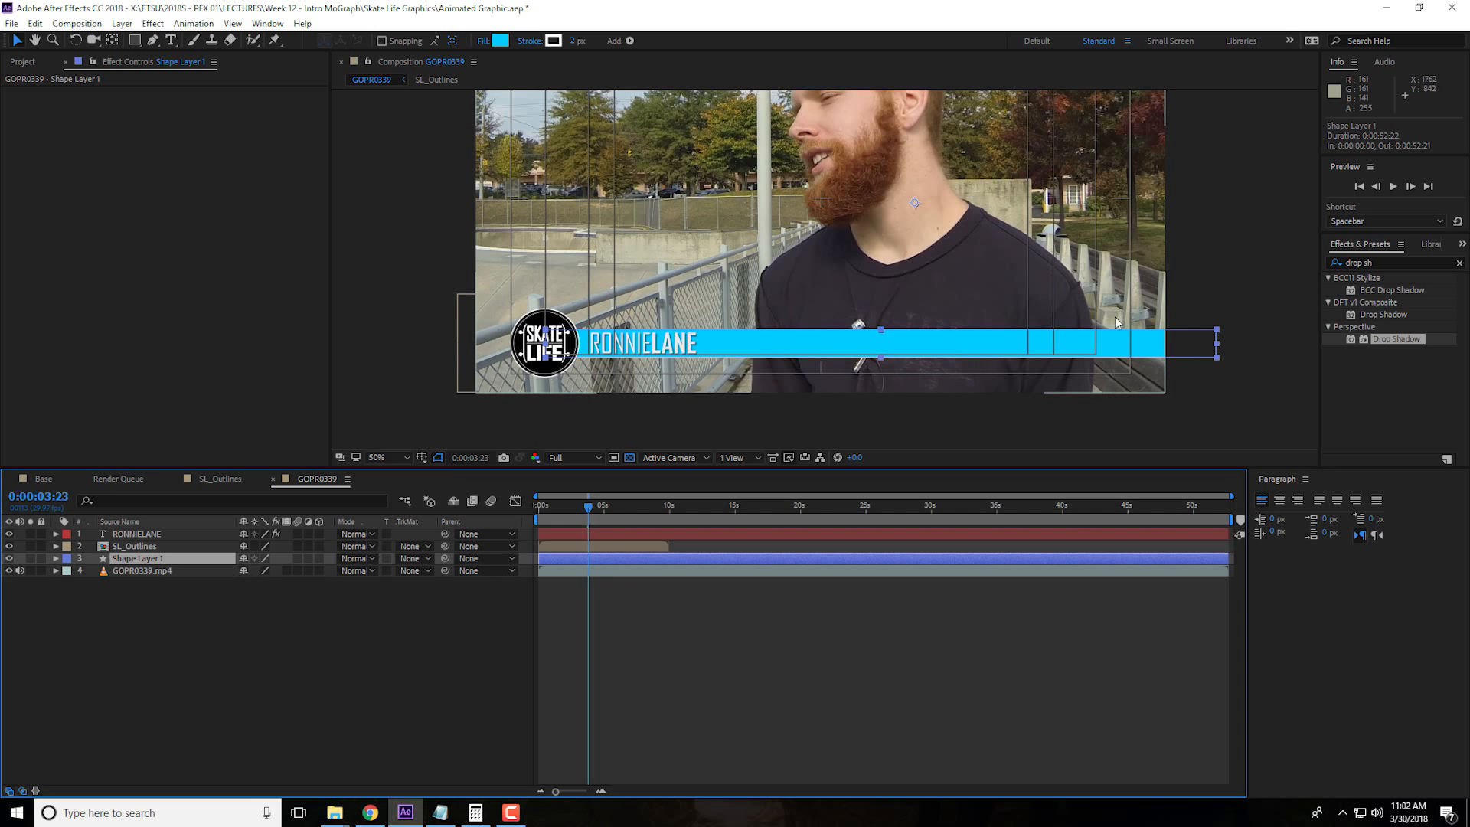
{"action": "left_click", "coordinate": [134, 41]}
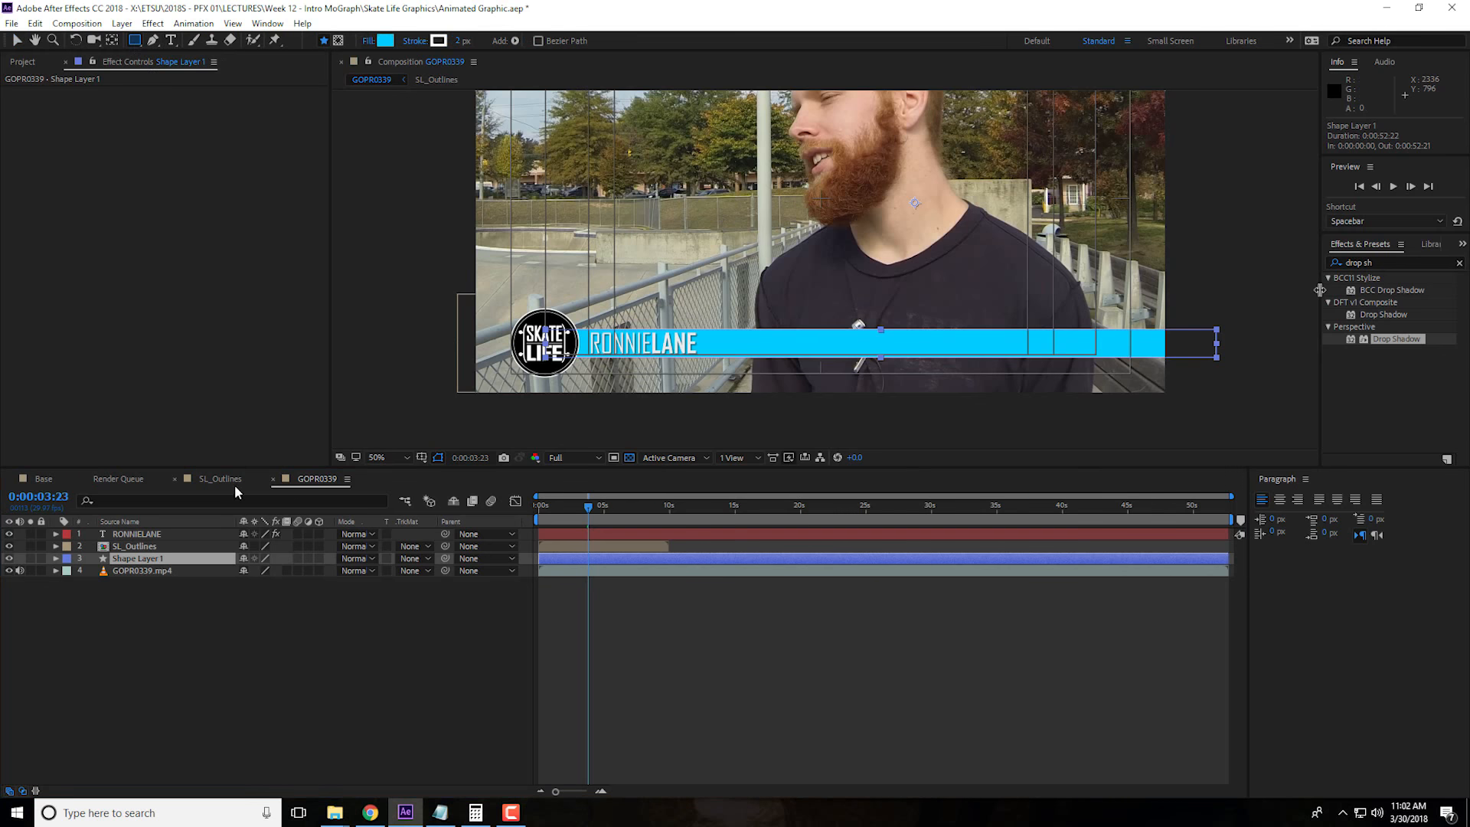
{"action": "mouse_move", "coordinate": [1264, 305]}
{"action": "left_mouse_down"}
{"action": "mouse_move", "coordinate": [1098, 406]}
{"action": "mouse_move", "coordinate": [809, 402]}
{"action": "left_mouse_up"}
{"action": "key", "text": "ctrl+z"}
{"action": "key", "text": "ctrl+shift+z"}
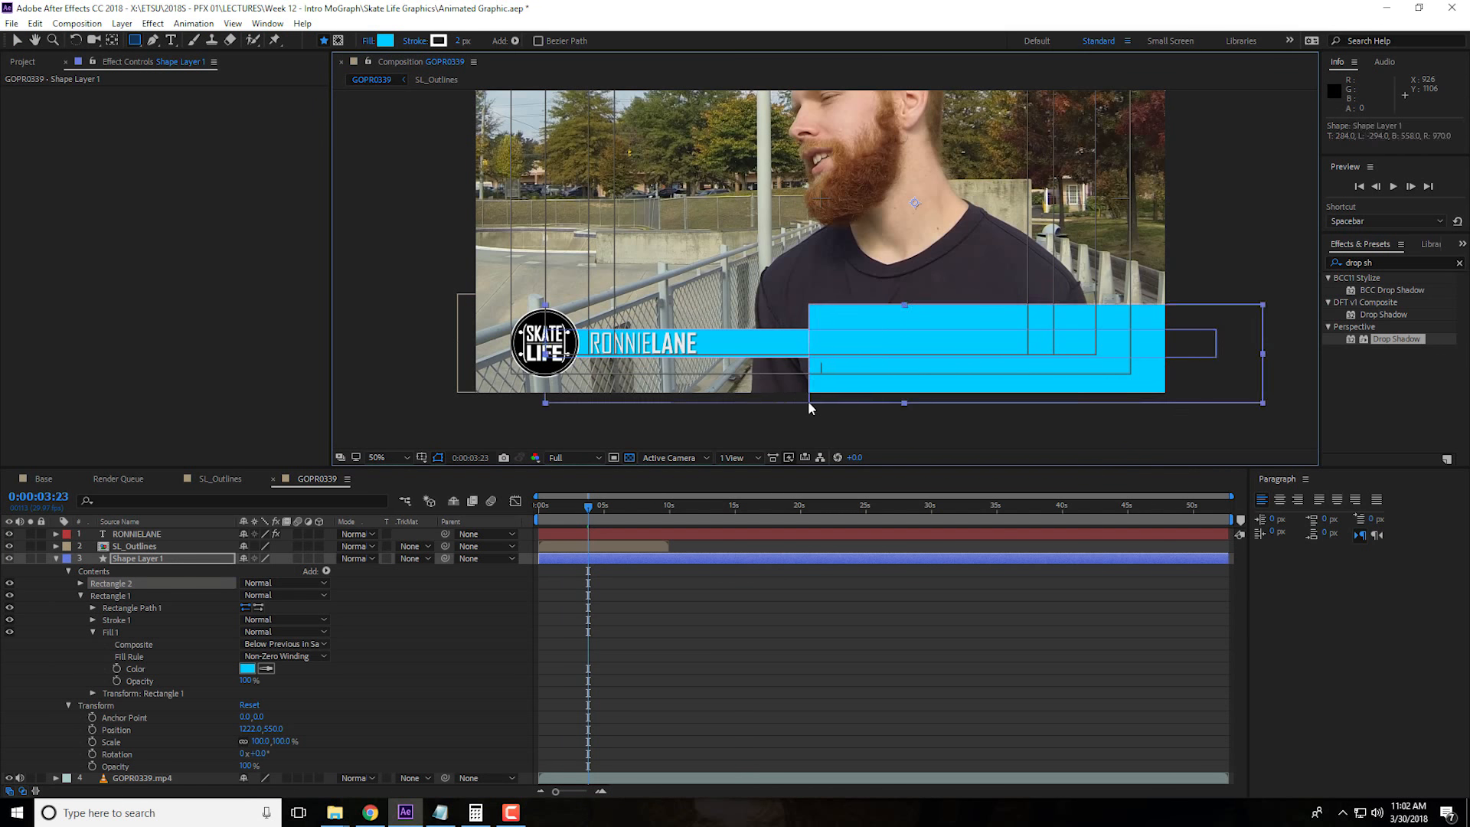
{"action": "key", "text": "ctrl+z"}
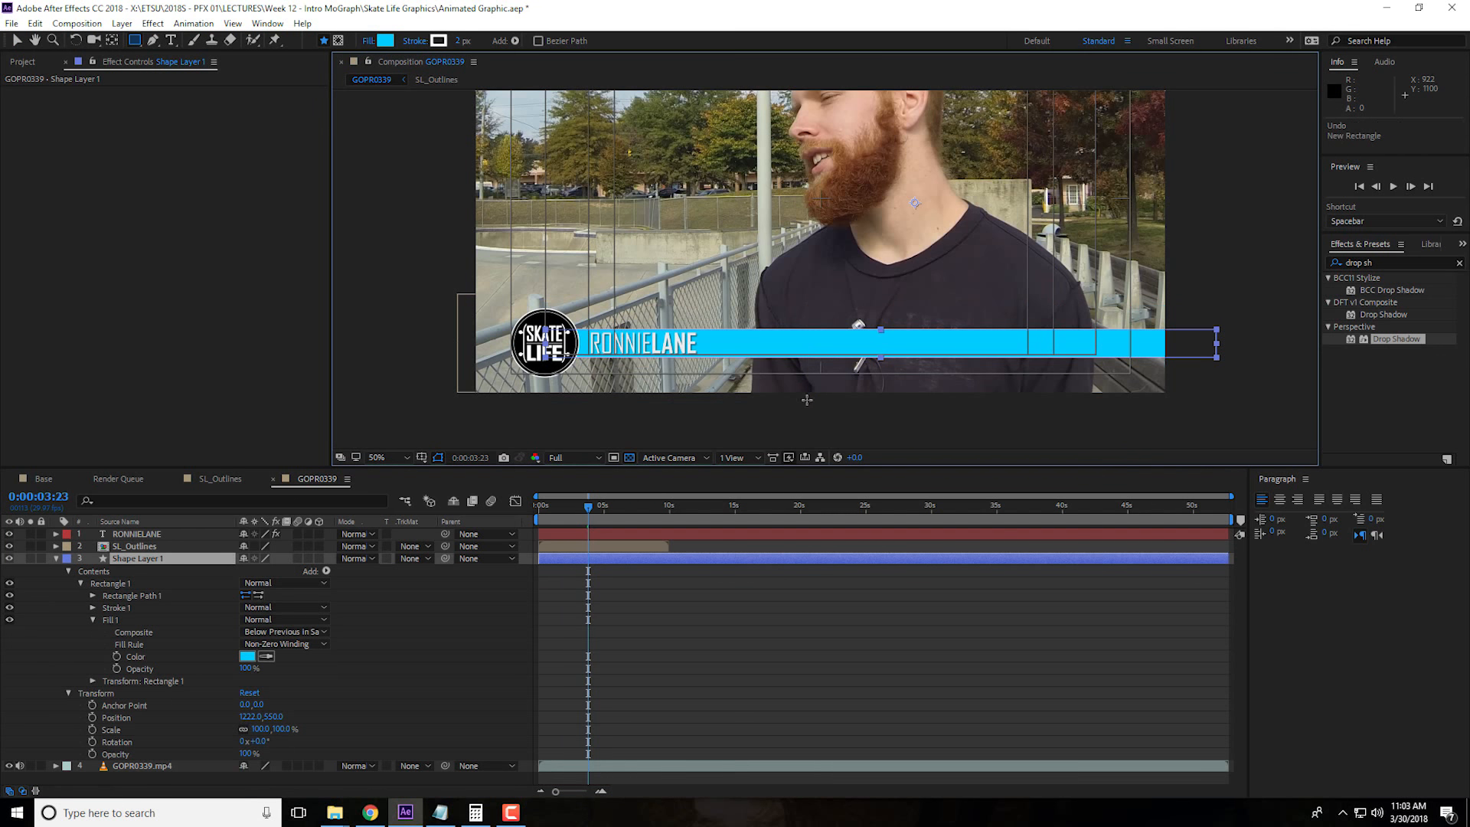
{"action": "left_click", "coordinate": [55, 558]}
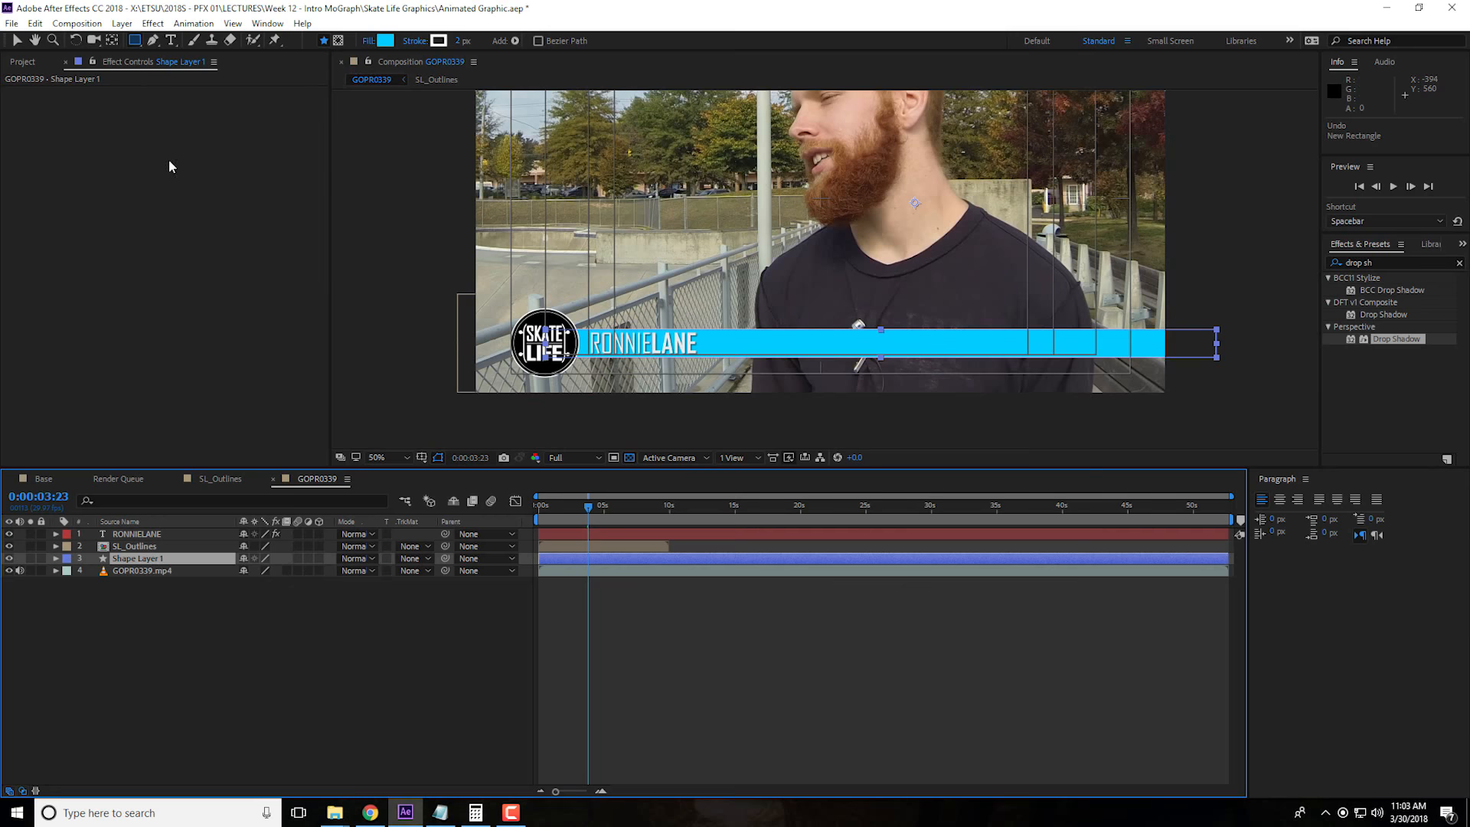
Pre-compose the blue bar's shape layer as Shape Layer 1 Comp 1 with all attributes moved into the new composition
{"action": "left_click", "coordinate": [122, 23]}
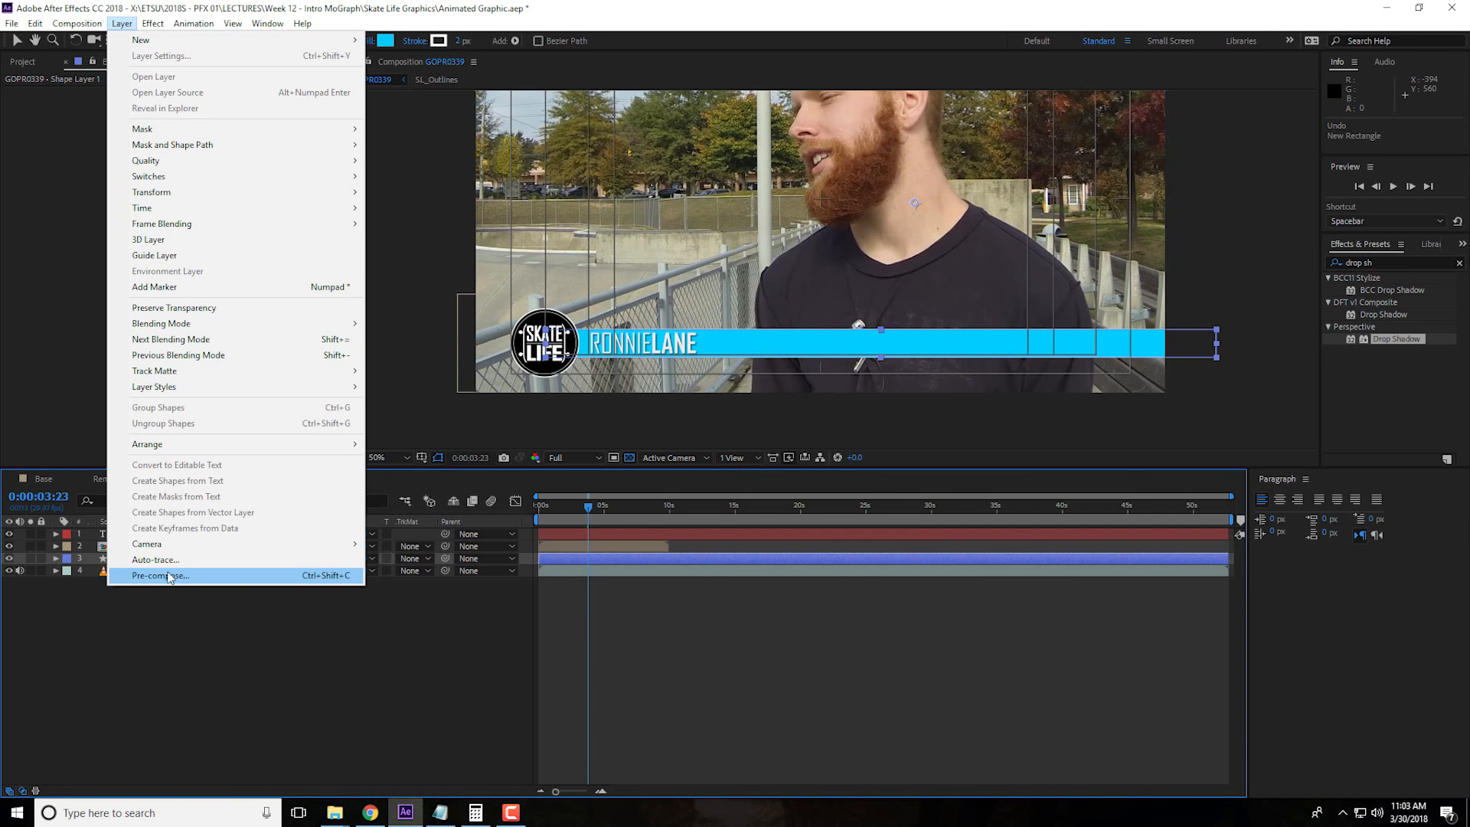
{"action": "left_click", "coordinate": [160, 575]}
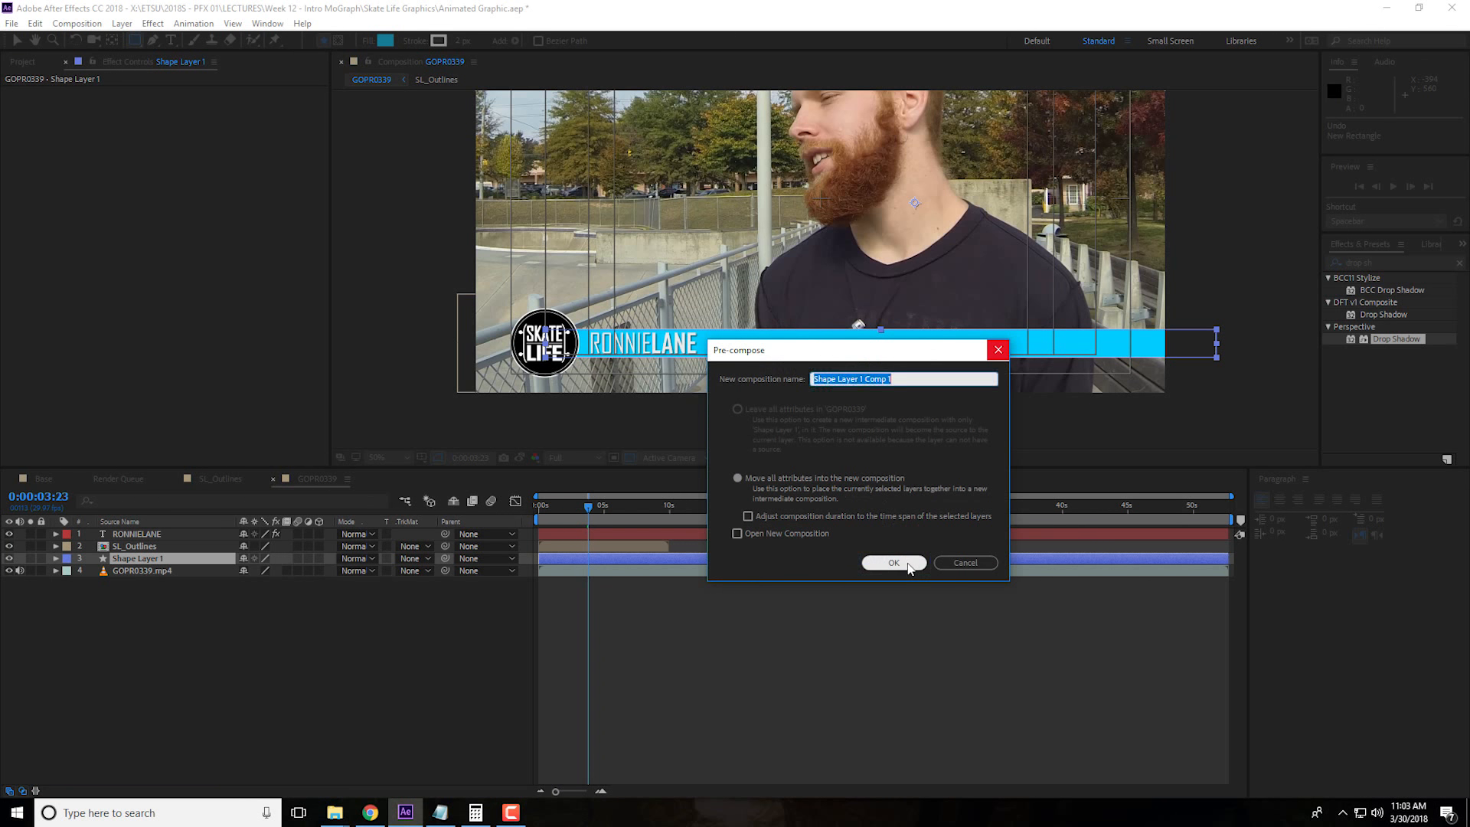
{"action": "left_click", "coordinate": [902, 563]}
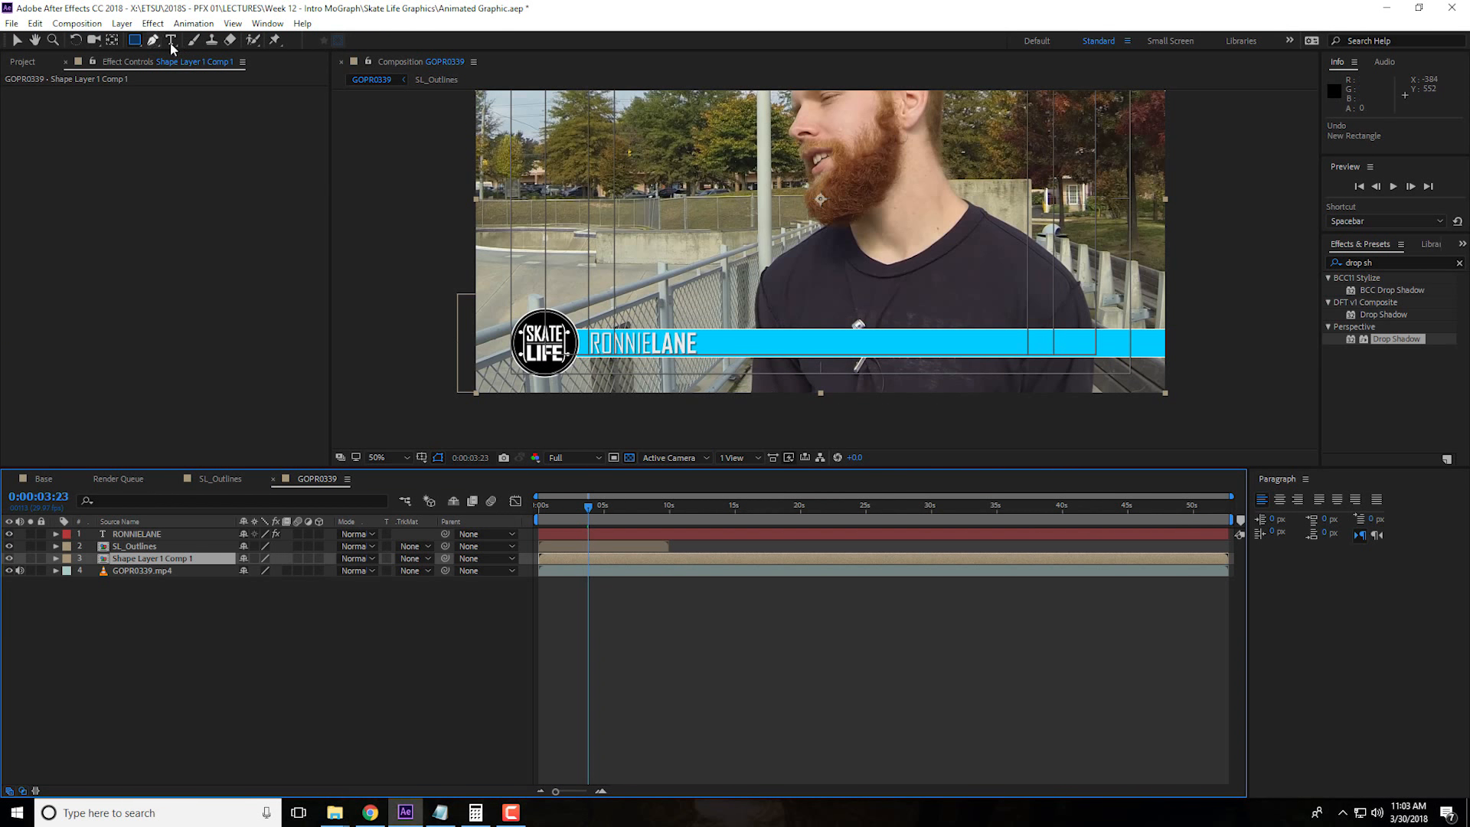
Draw a rectangular mask about 1156 by 306 px over the bar's right half and set its mode to Subtract
{"action": "left_click_drag", "start_coordinate": [1243, 309], "coordinate": [828, 419]}
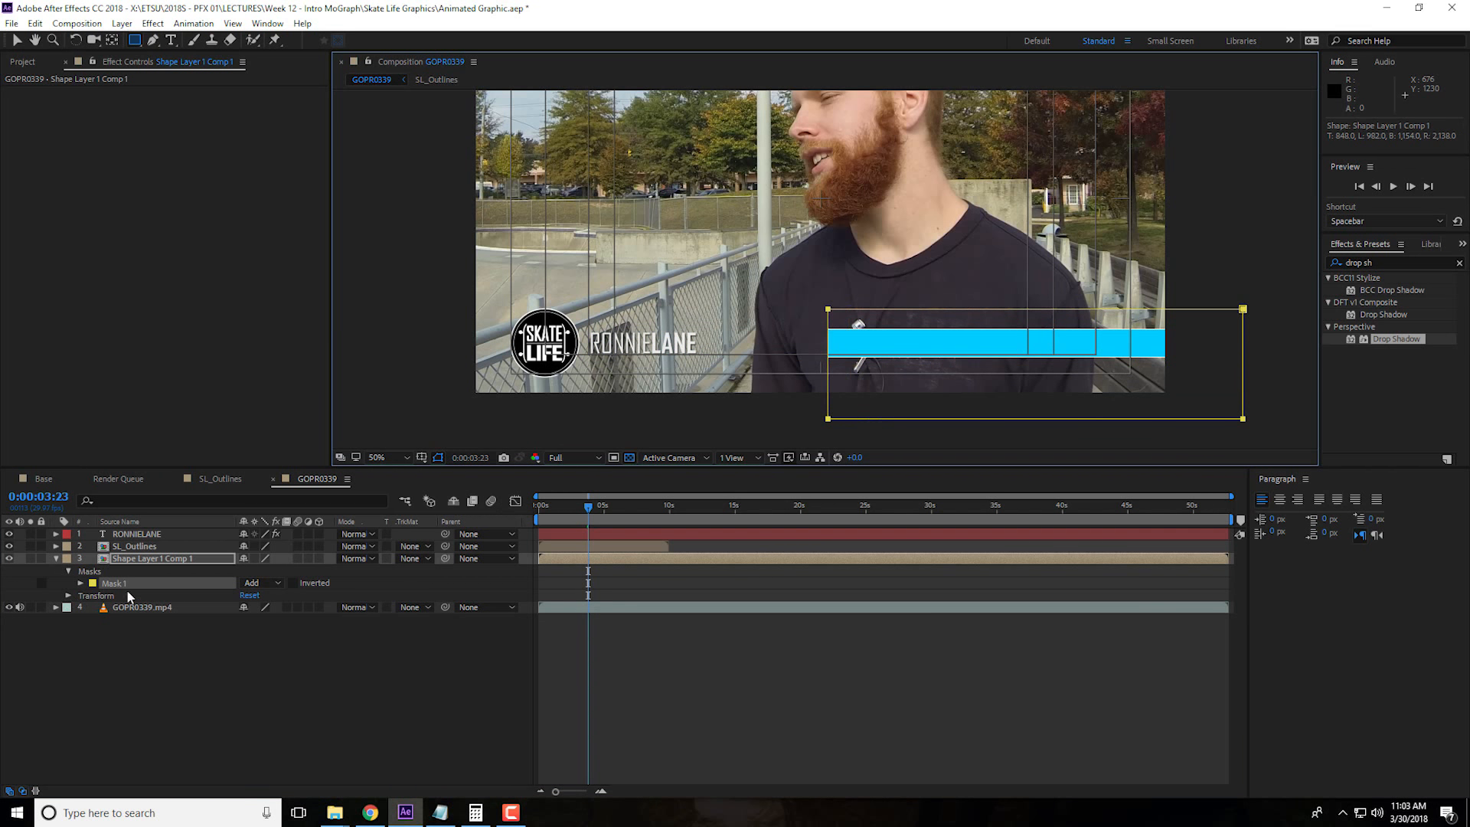
{"action": "left_click", "coordinate": [257, 583]}
{"action": "left_click", "coordinate": [294, 632]}
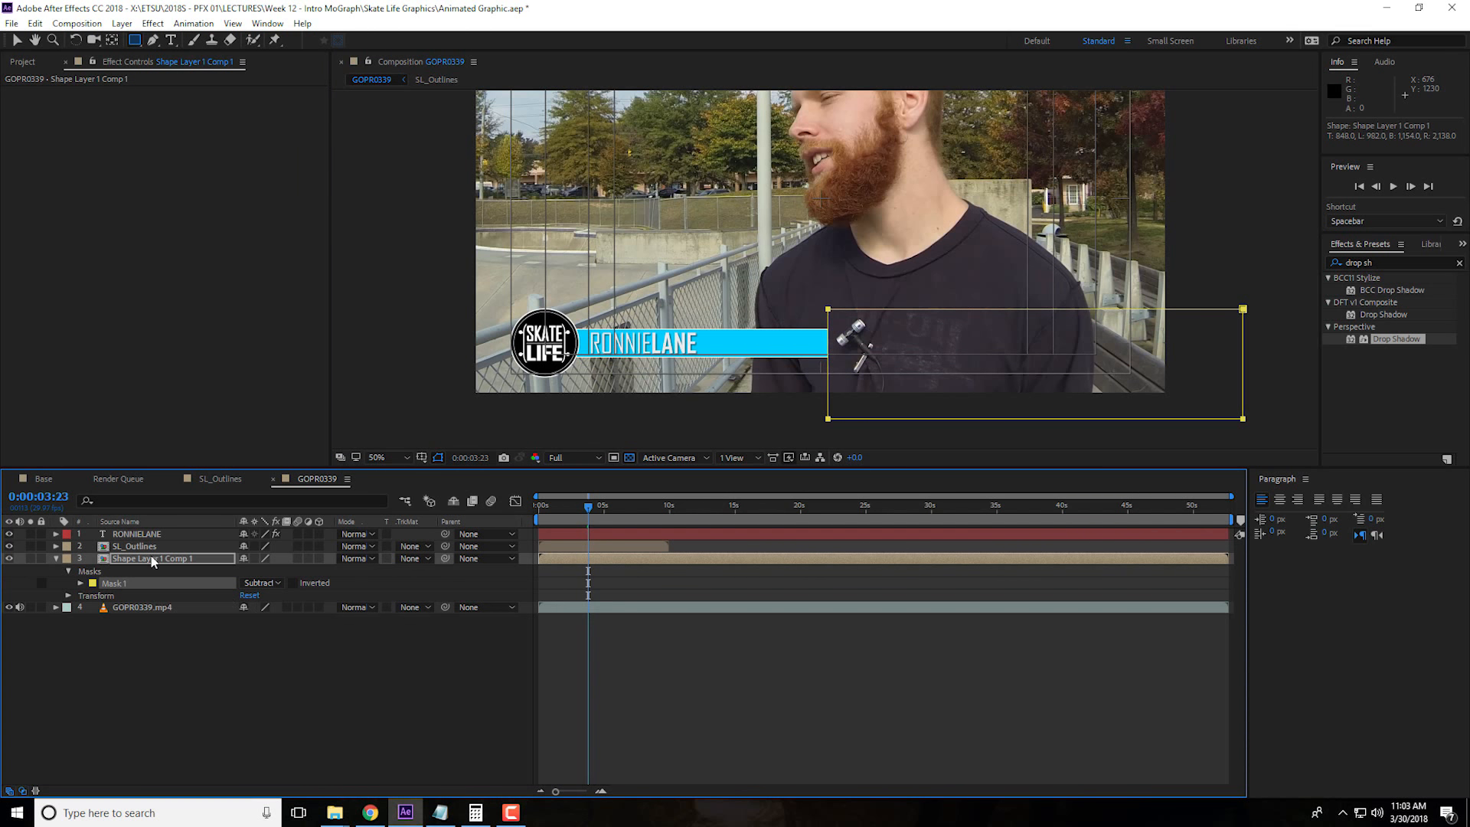
Feather the bar's mask by 101 pixels and stretch the mask taller both above and below the bar
{"action": "left_click", "coordinate": [152, 561]}
{"action": "key", "text": "f"}
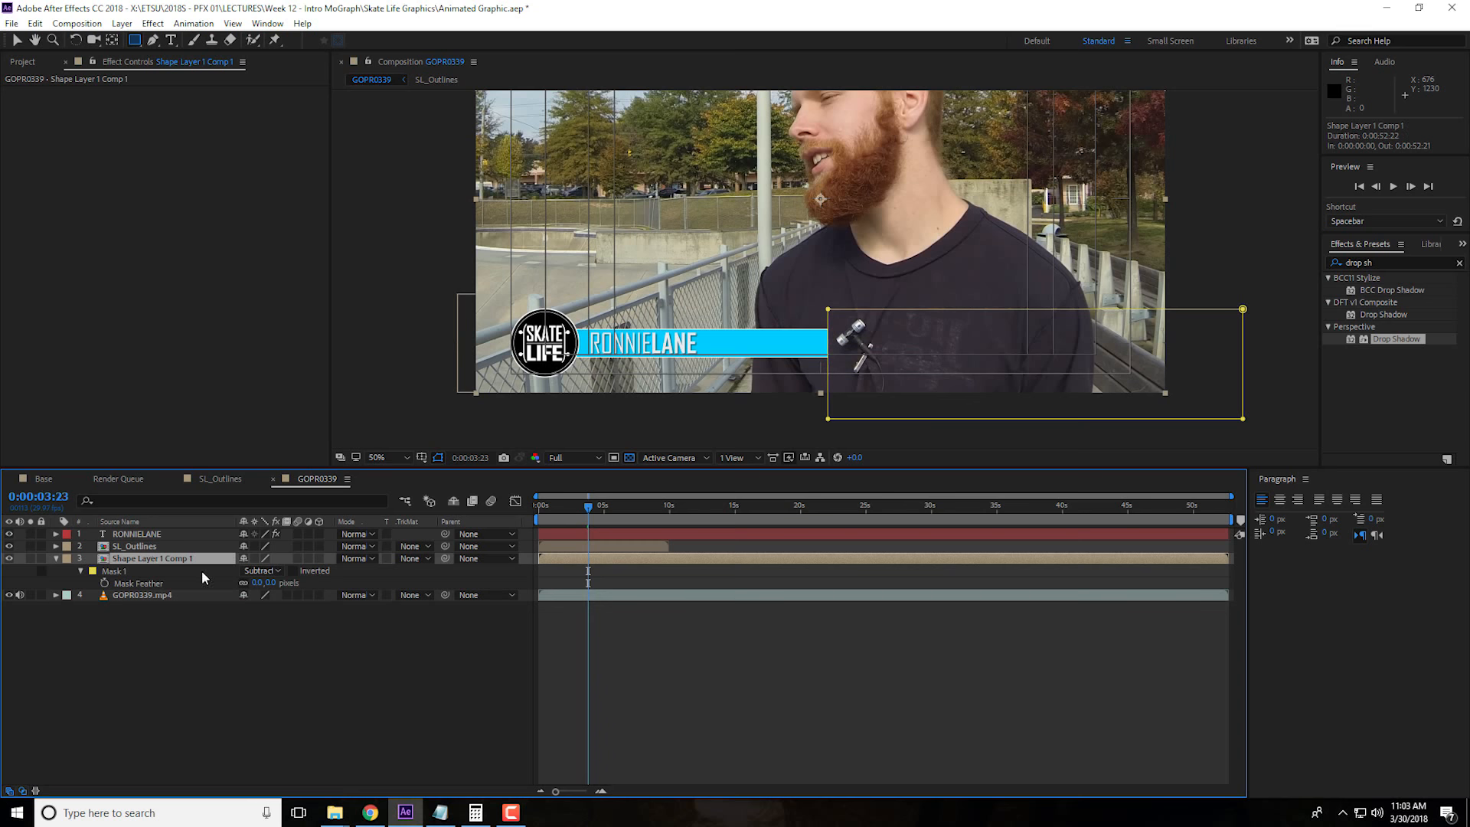
{"action": "left_click_drag", "start_coordinate": [273, 584], "coordinate": [324, 585]}
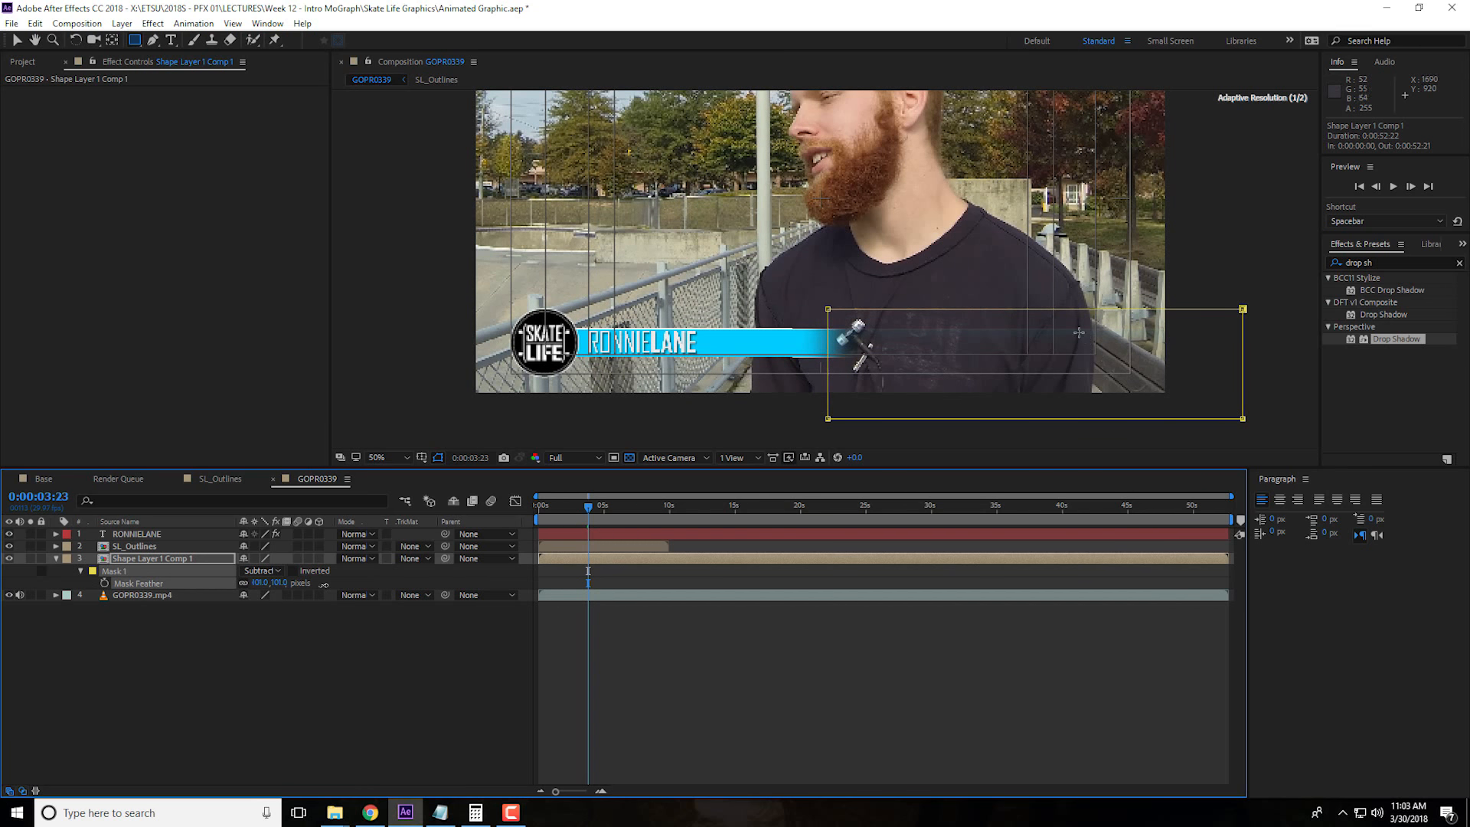
{"action": "left_click", "coordinate": [17, 40]}
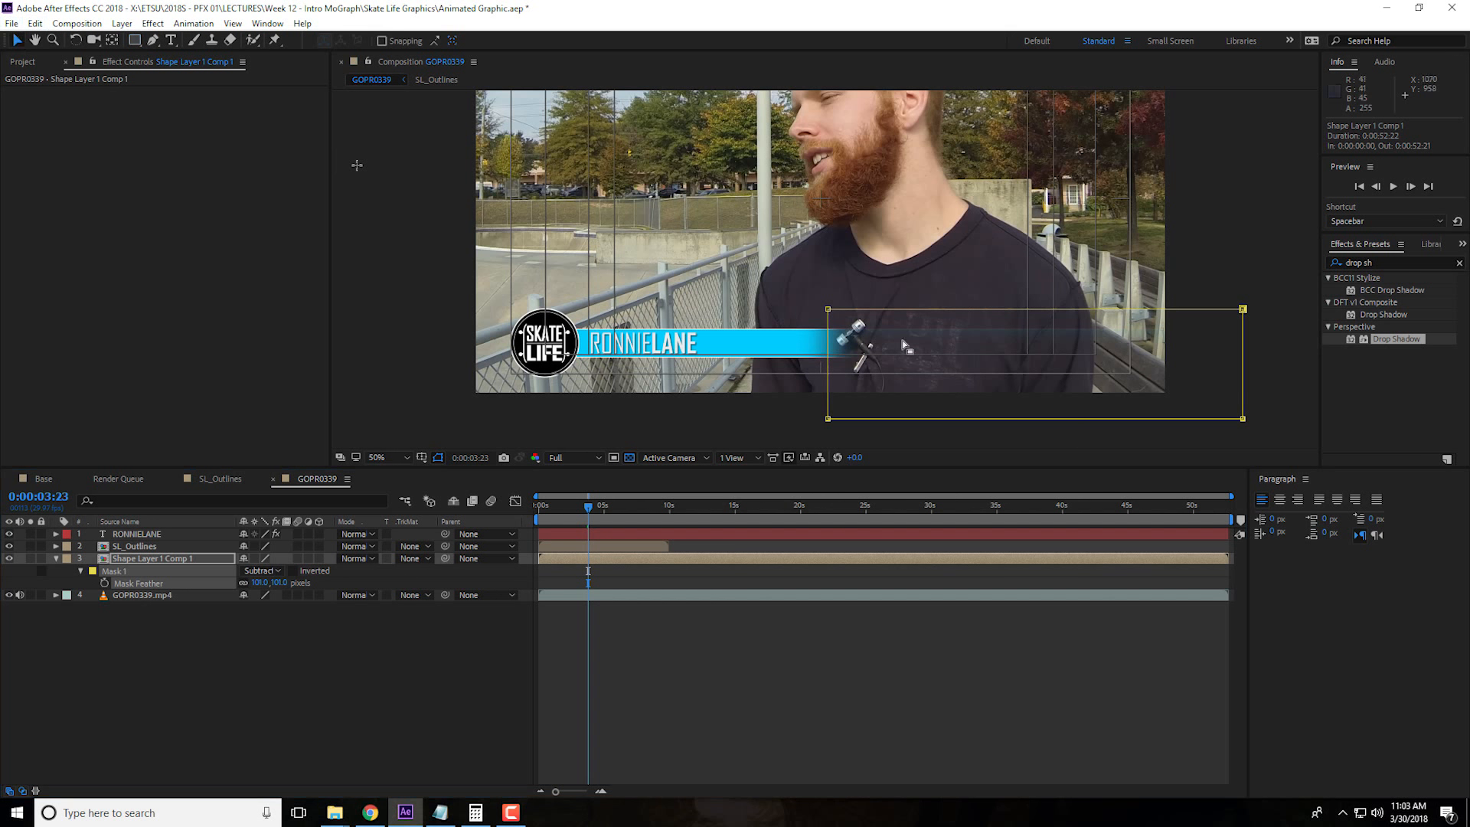
{"action": "double_click", "coordinate": [1218, 308]}
{"action": "left_click_drag", "start_coordinate": [1035, 309], "coordinate": [1036, 245]}
{"action": "left_click_drag", "start_coordinate": [1035, 418], "coordinate": [1036, 438]}
{"action": "left_click", "coordinate": [304, 717]}
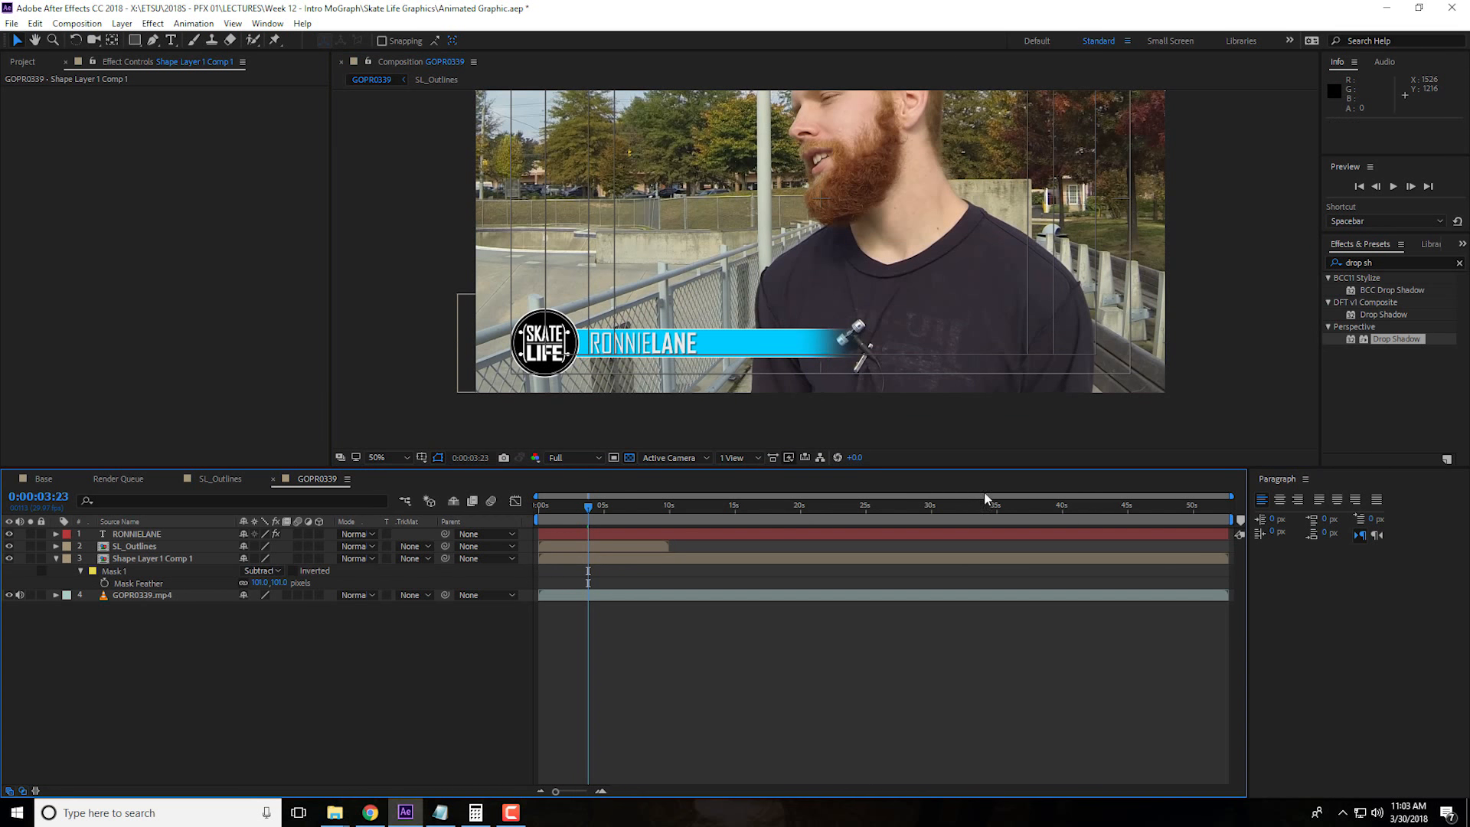
Check the lower third in the full frame and scrub the current time back to 0:00:01:09
{"action": "scroll", "coordinate": [908, 361], "scroll_direction": "down", "scroll_amount": 2}
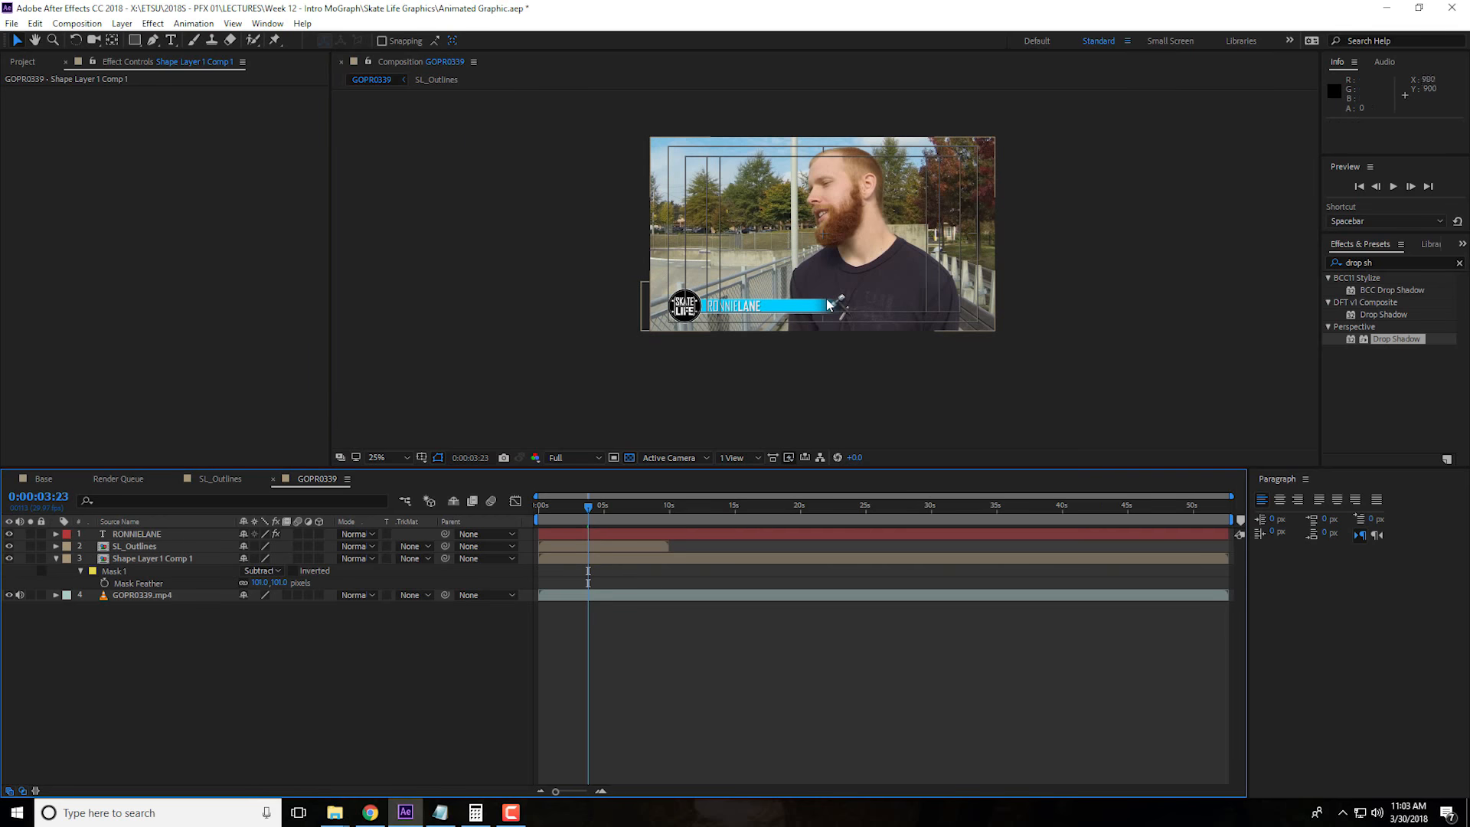
{"action": "scroll", "coordinate": [663, 397], "scroll_direction": "up", "scroll_amount": 2}
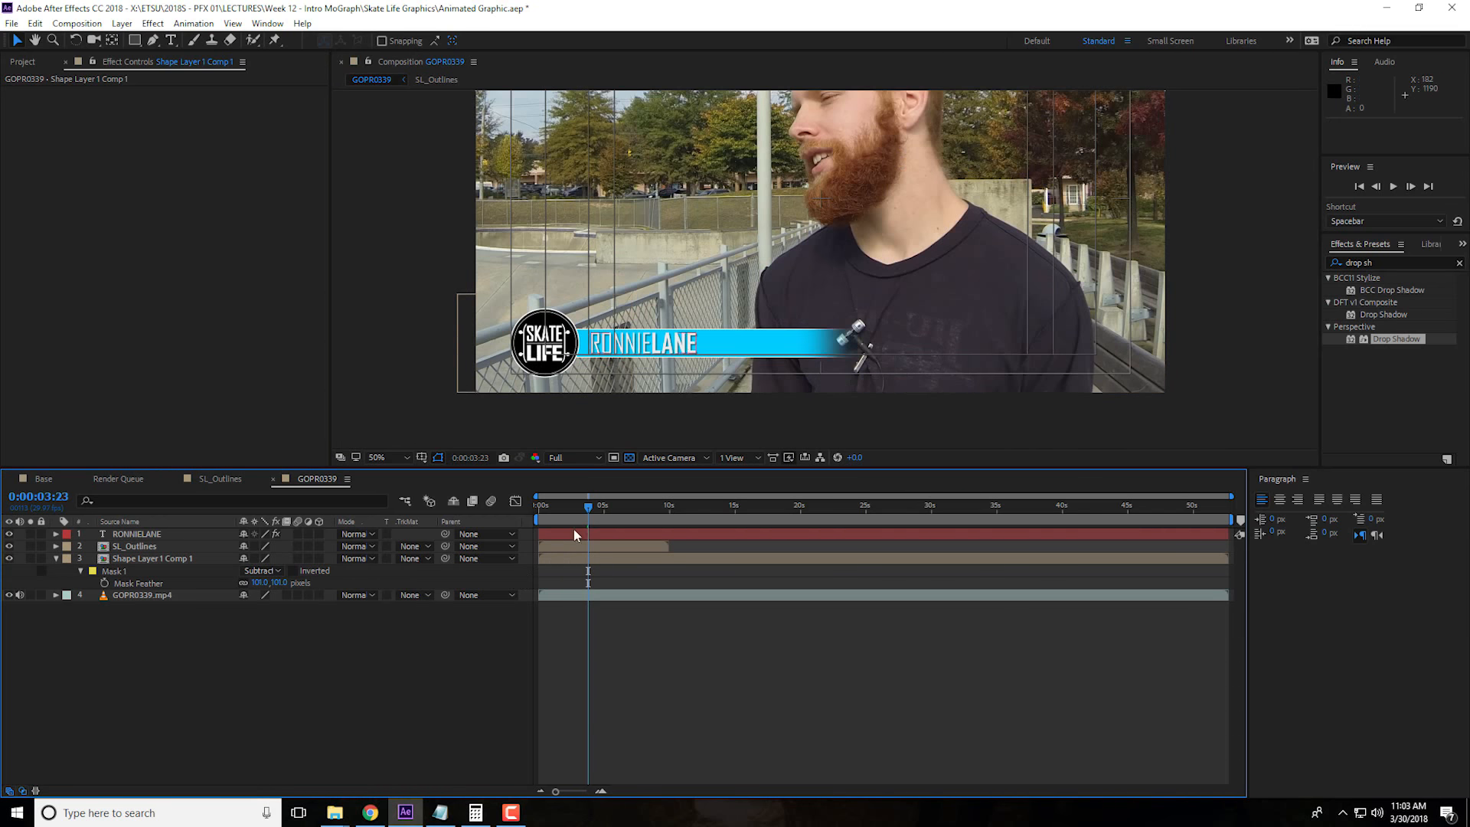
{"action": "left_click_drag", "start_coordinate": [588, 507], "coordinate": [556, 517]}
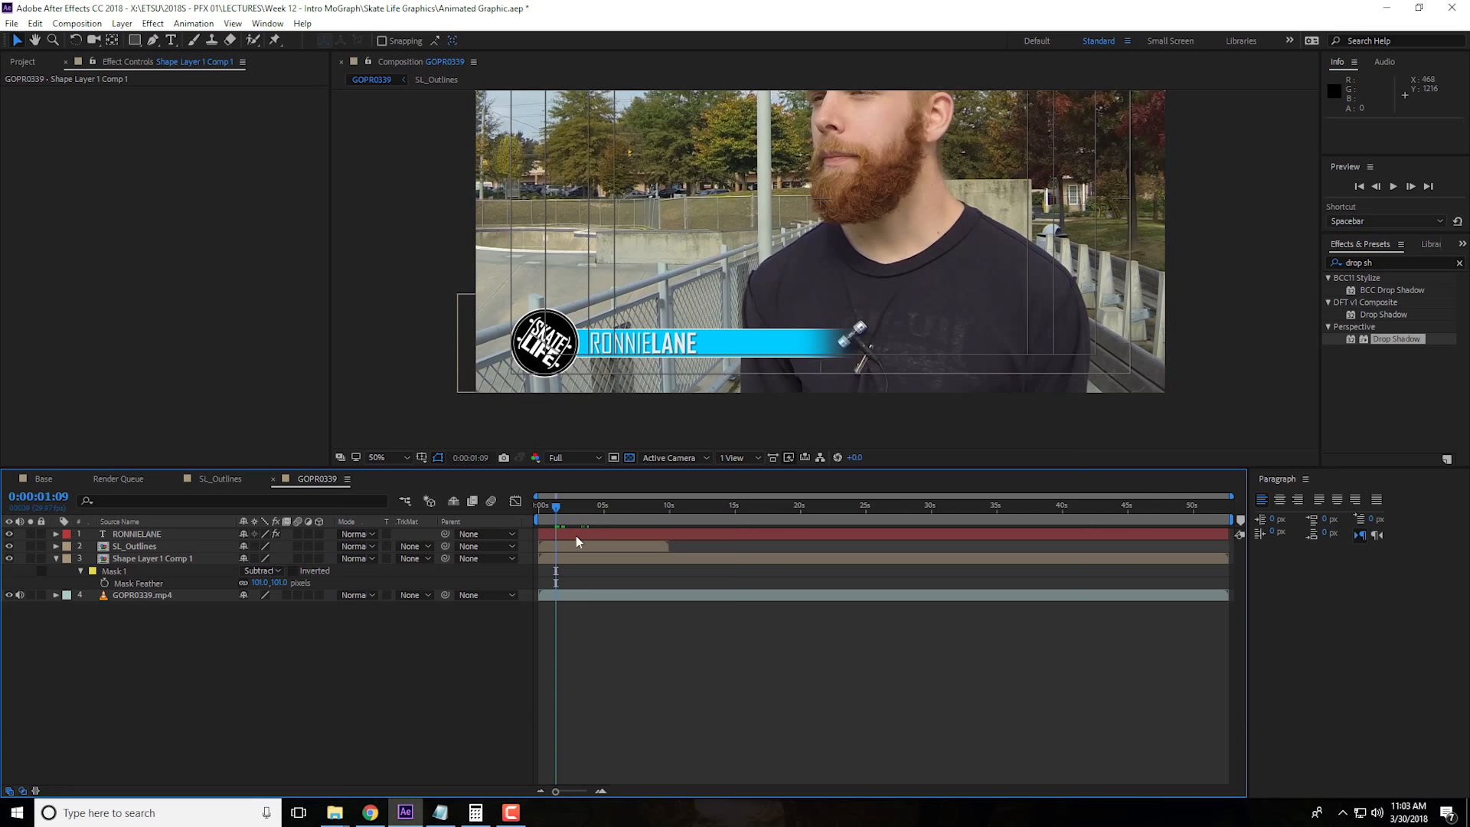
Zoom in on the first seconds of the timeline and set the current time to 0:00:01:15
{"action": "left_click", "coordinate": [600, 792]}
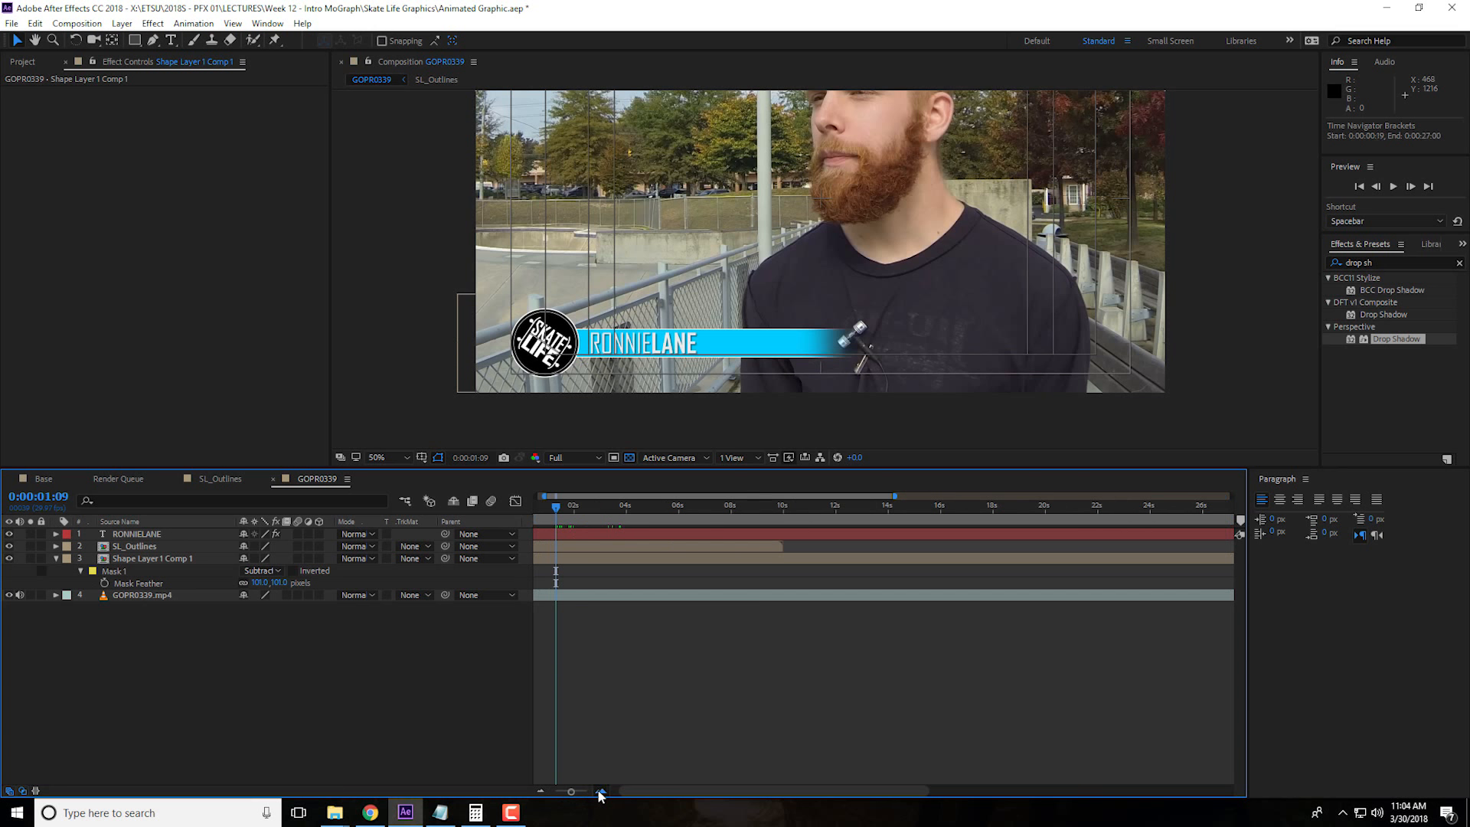
{"action": "left_click", "coordinate": [600, 792]}
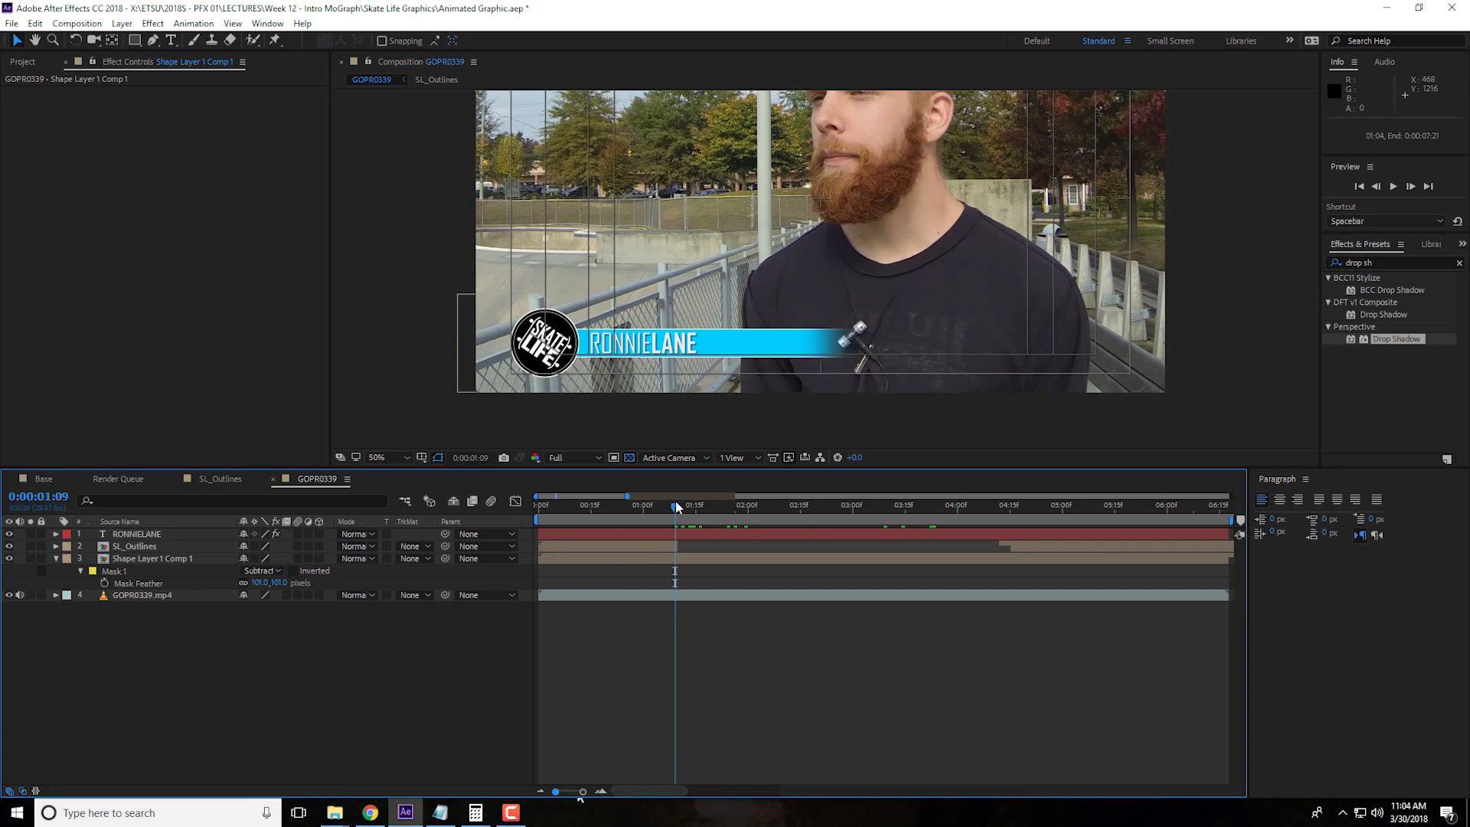
{"action": "key", "text": "space"}
{"action": "key", "text": "space"}
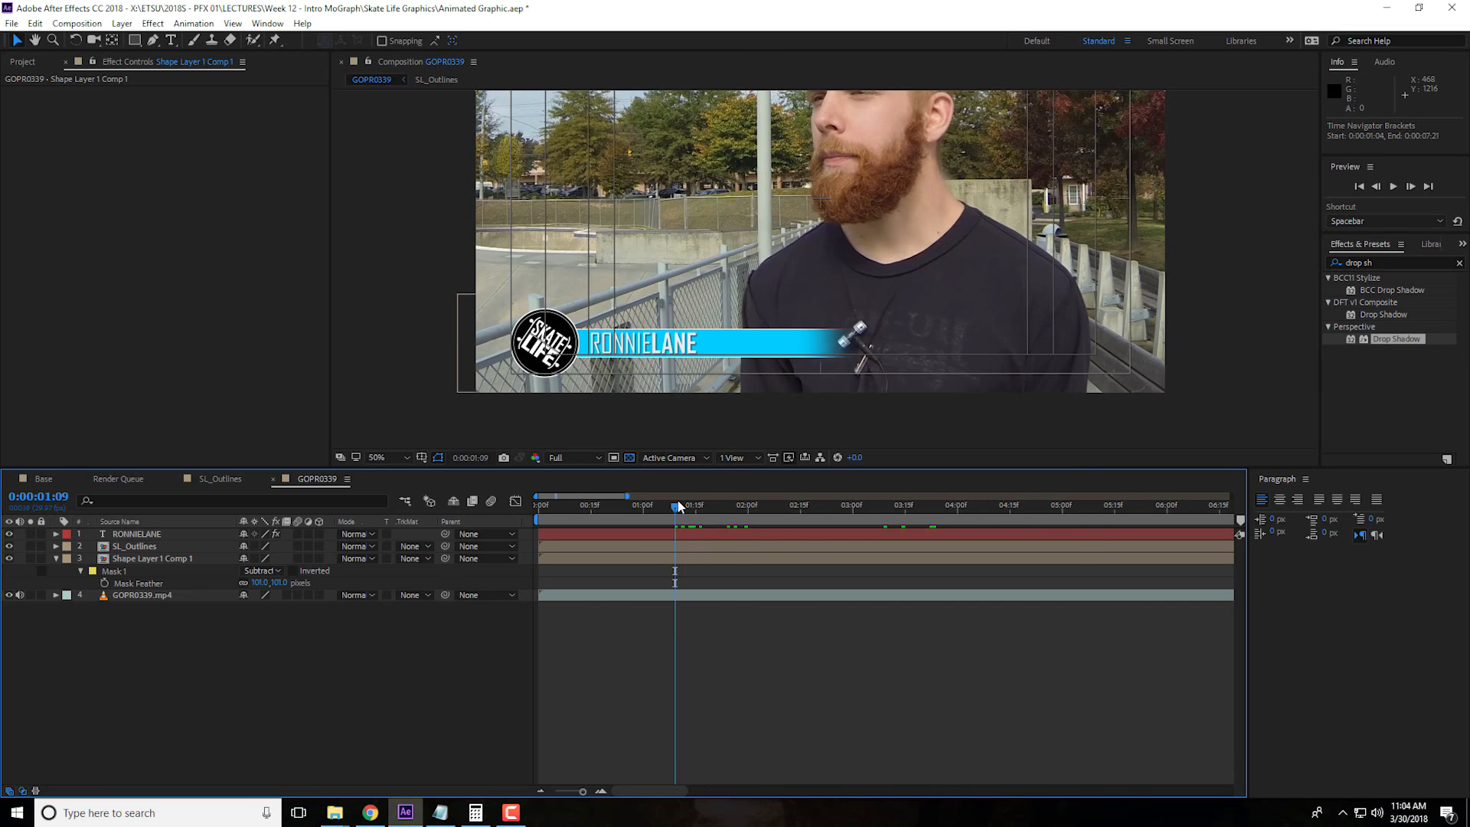
{"action": "left_click_drag", "start_coordinate": [679, 506], "coordinate": [695, 507]}
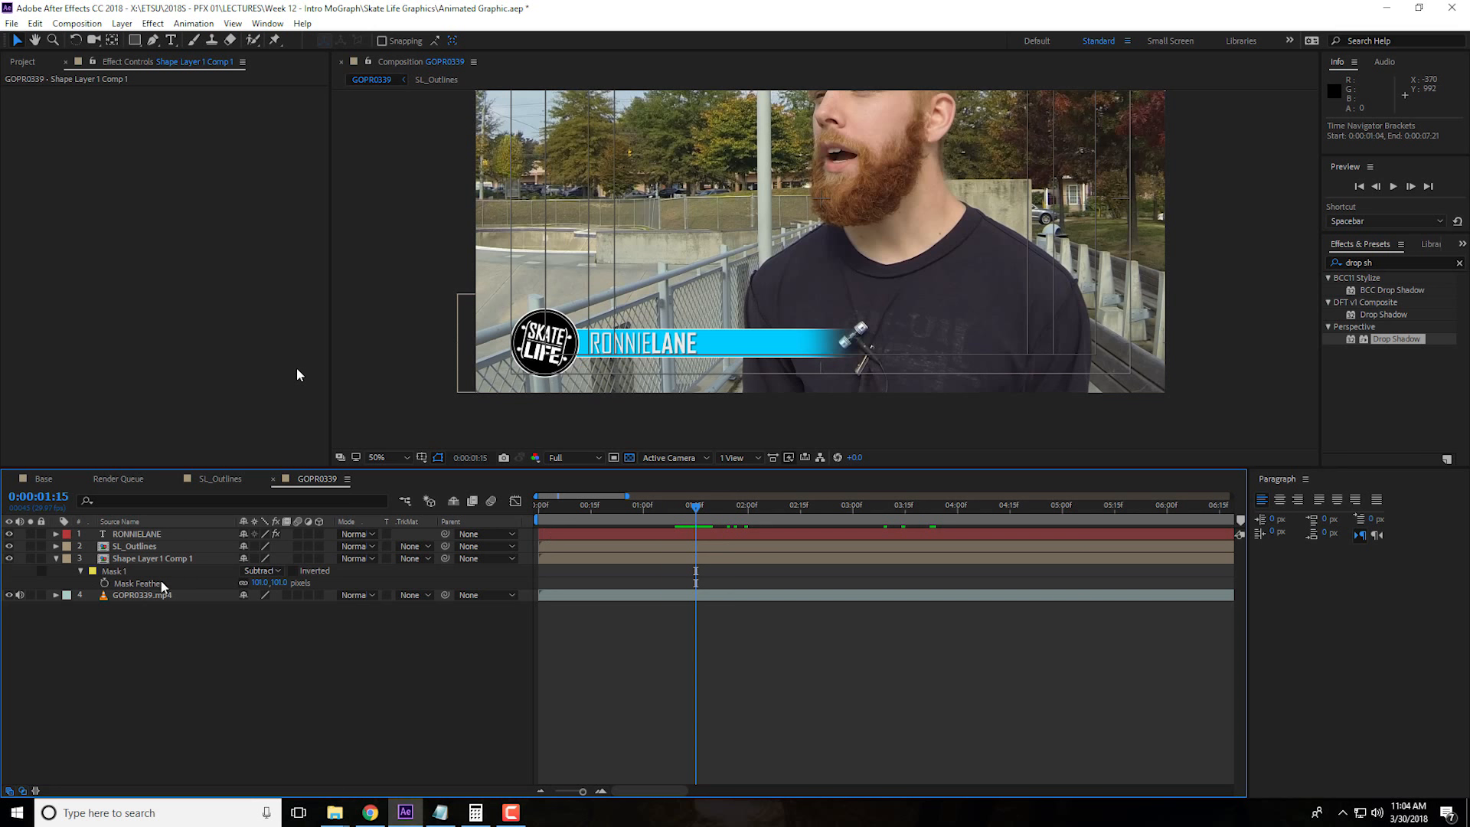
{"action": "left_click", "coordinate": [56, 559]}
{"action": "left_click", "coordinate": [143, 535]}
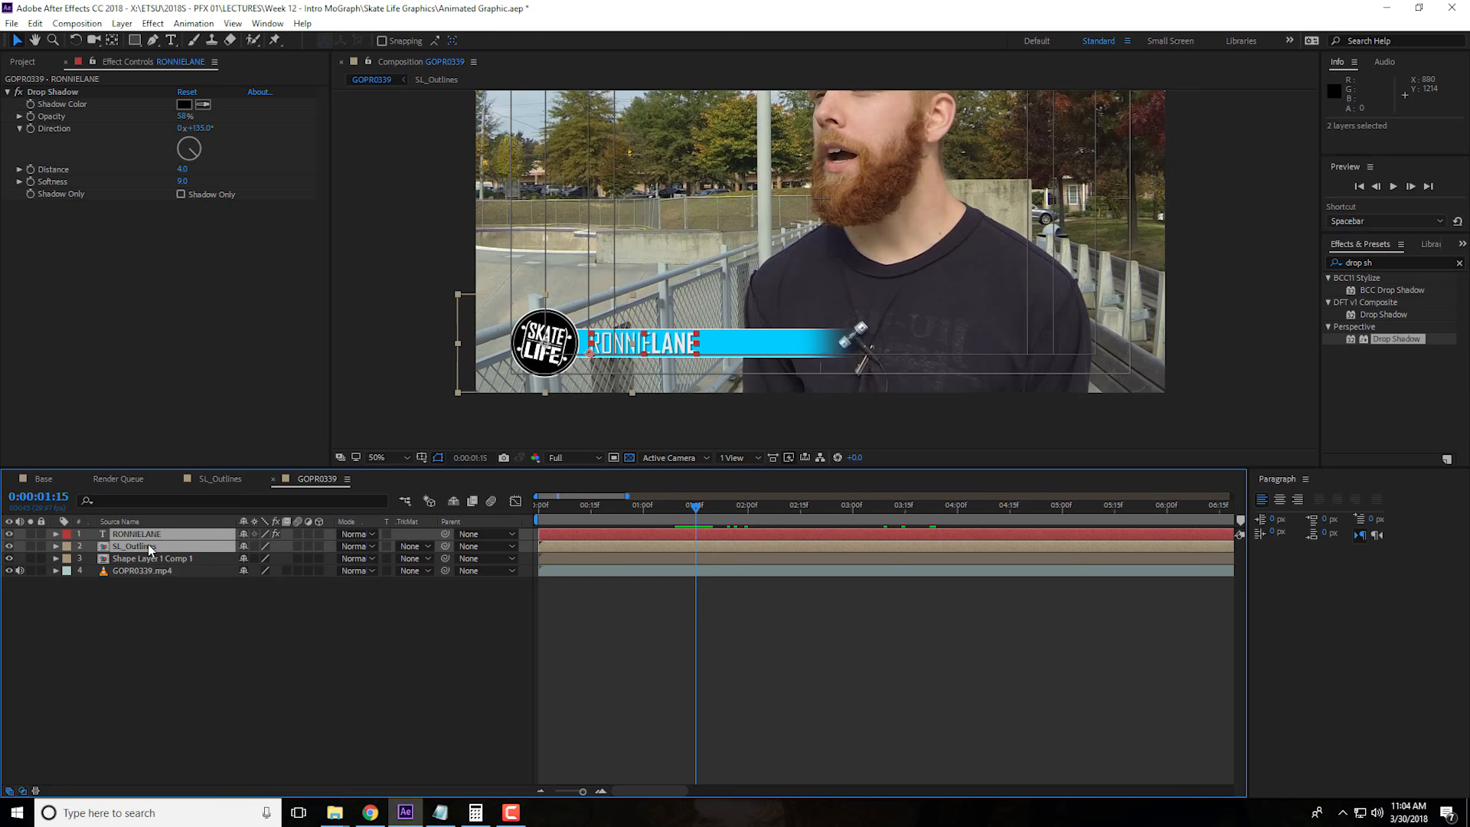
{"action": "left_click", "coordinate": [149, 547], "text": "shift"}
{"action": "left_click", "coordinate": [214, 598]}
{"action": "right_click", "coordinate": [152, 673]}
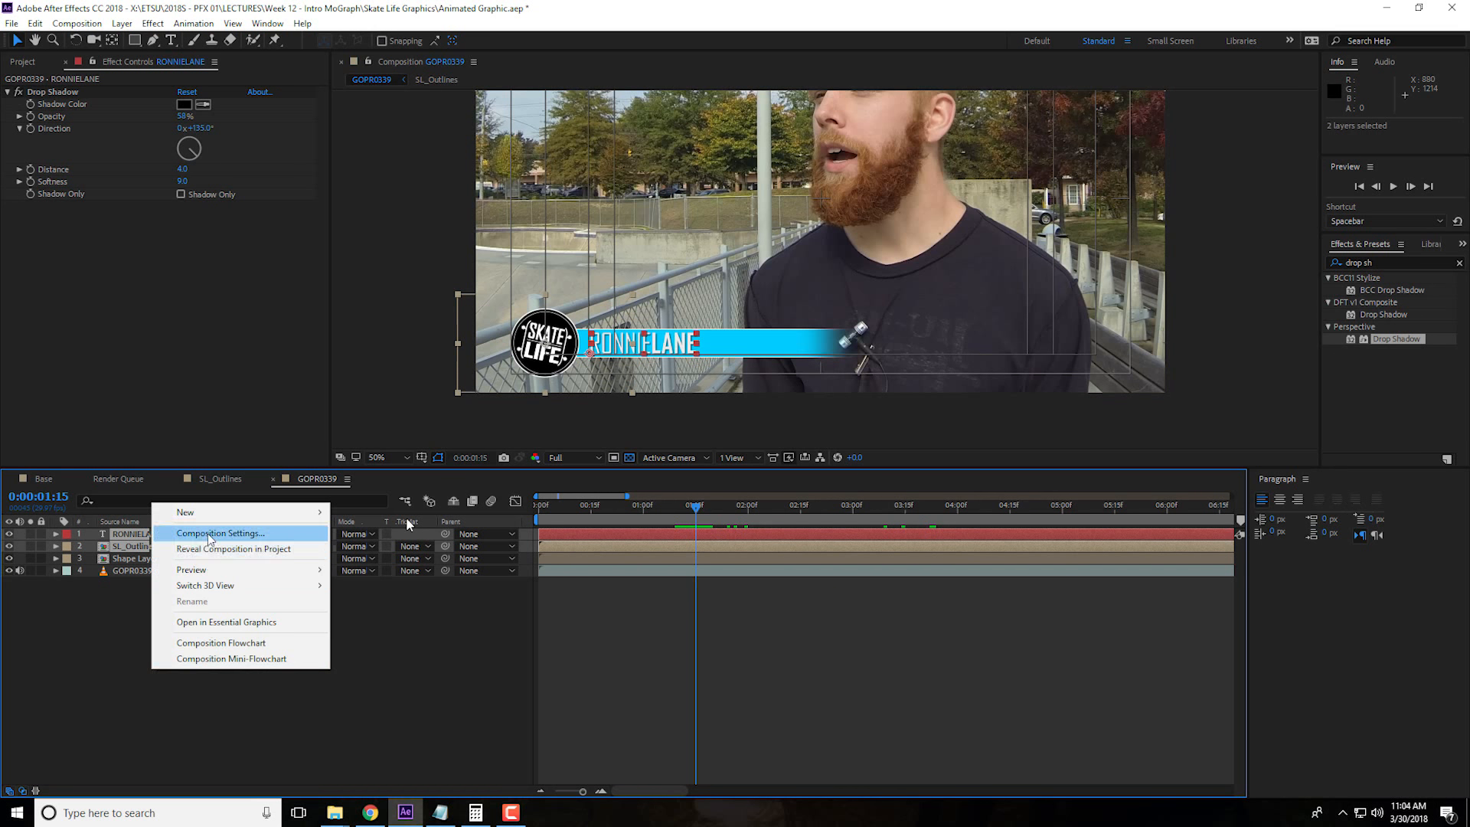
{"action": "mouse_move", "coordinate": [222, 513]}
{"action": "left_click", "coordinate": [363, 549]}
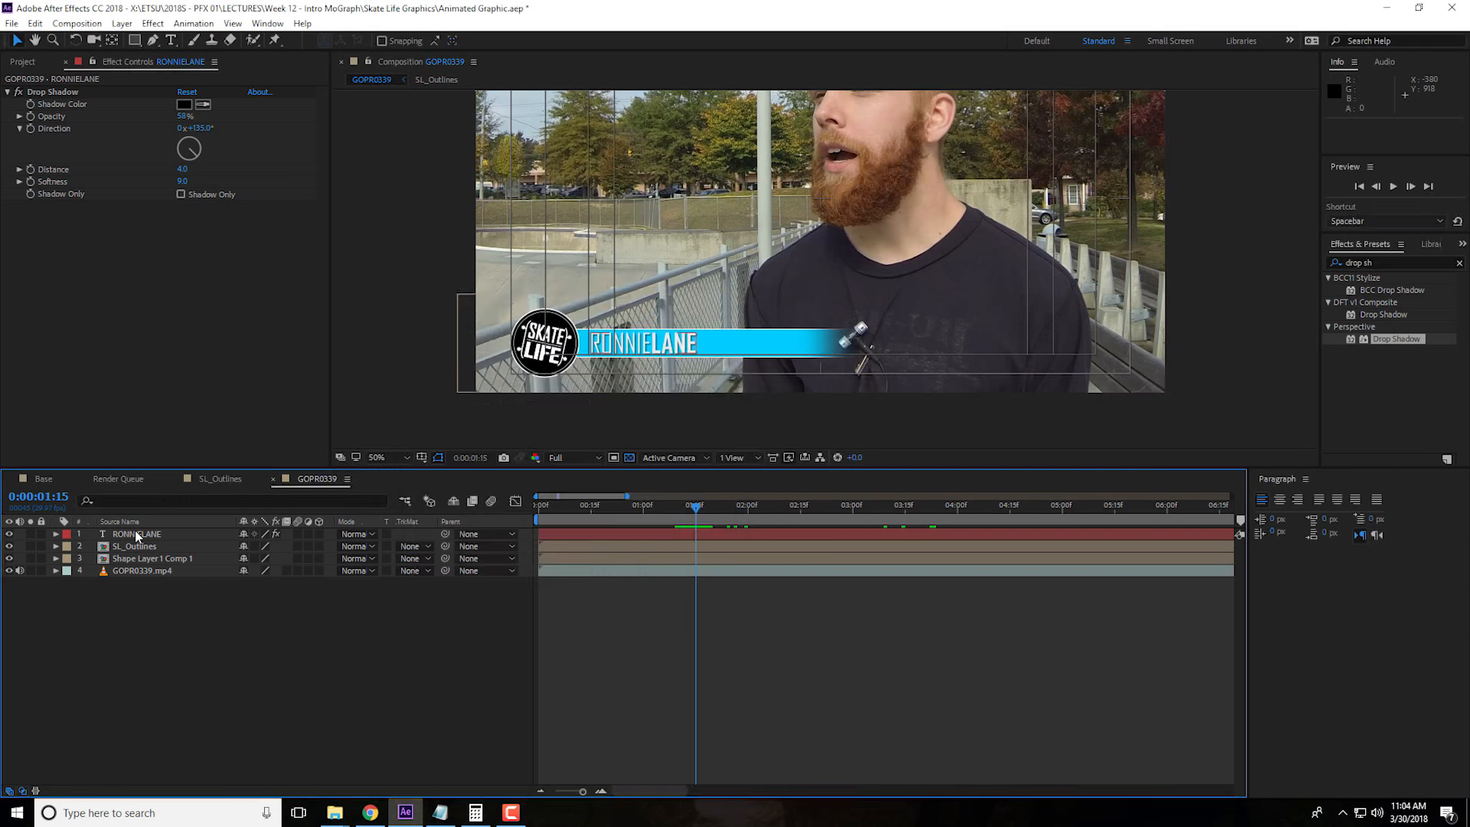
Reorder the layers so SL_Outlines sits above the name text and the bar composition
{"action": "left_click", "coordinate": [170, 536]}
{"action": "left_click", "coordinate": [153, 549], "text": "shift"}
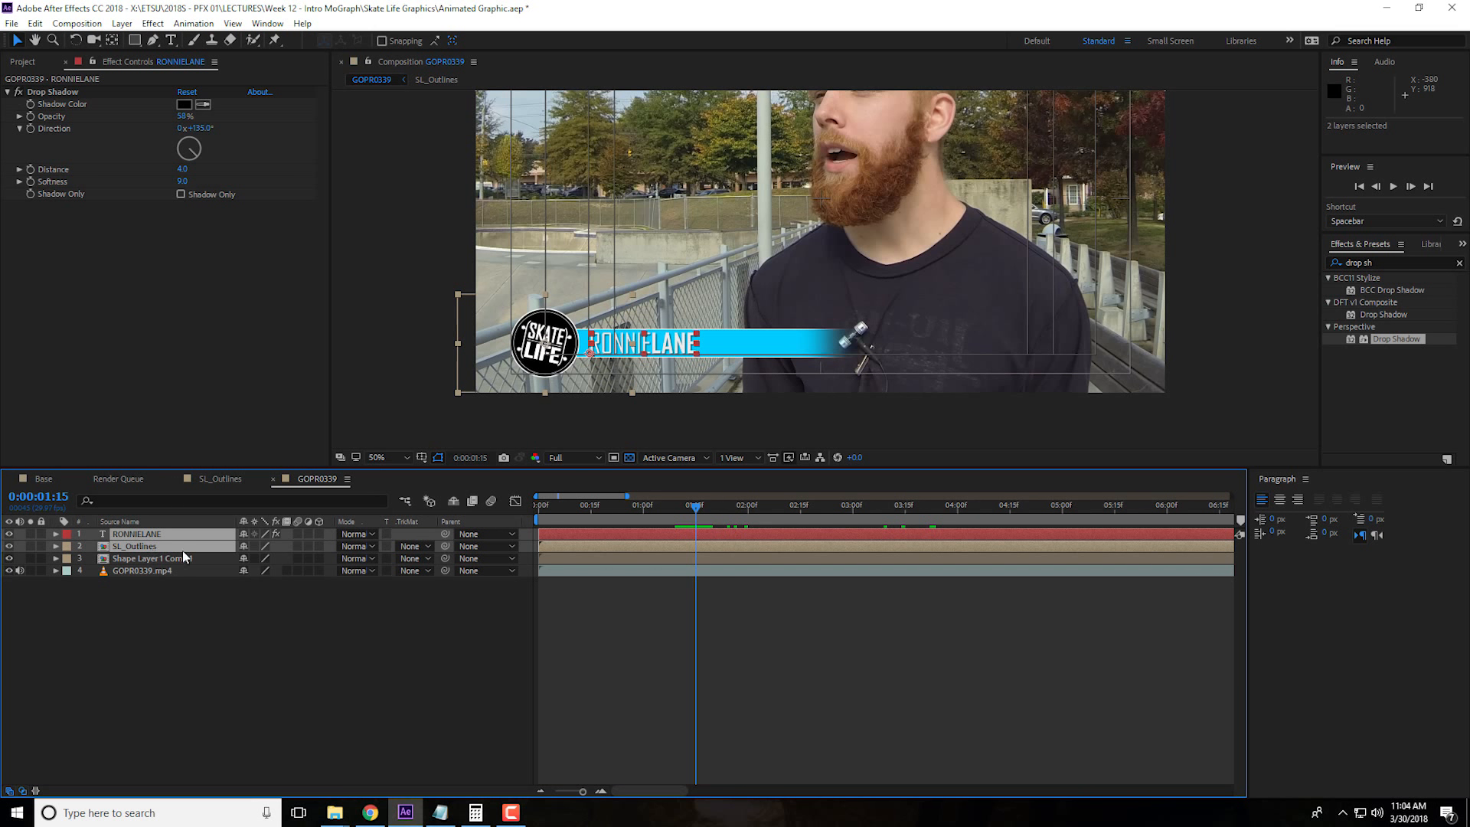
{"action": "left_click", "coordinate": [176, 560]}
{"action": "left_click_drag", "start_coordinate": [161, 535], "coordinate": [164, 552]}
Pre-compose the name text and Shape Layer 1 Comp 1 together as Text Bar, moving all attributes into the new composition
{"action": "left_click", "coordinate": [170, 559], "text": "shift"}
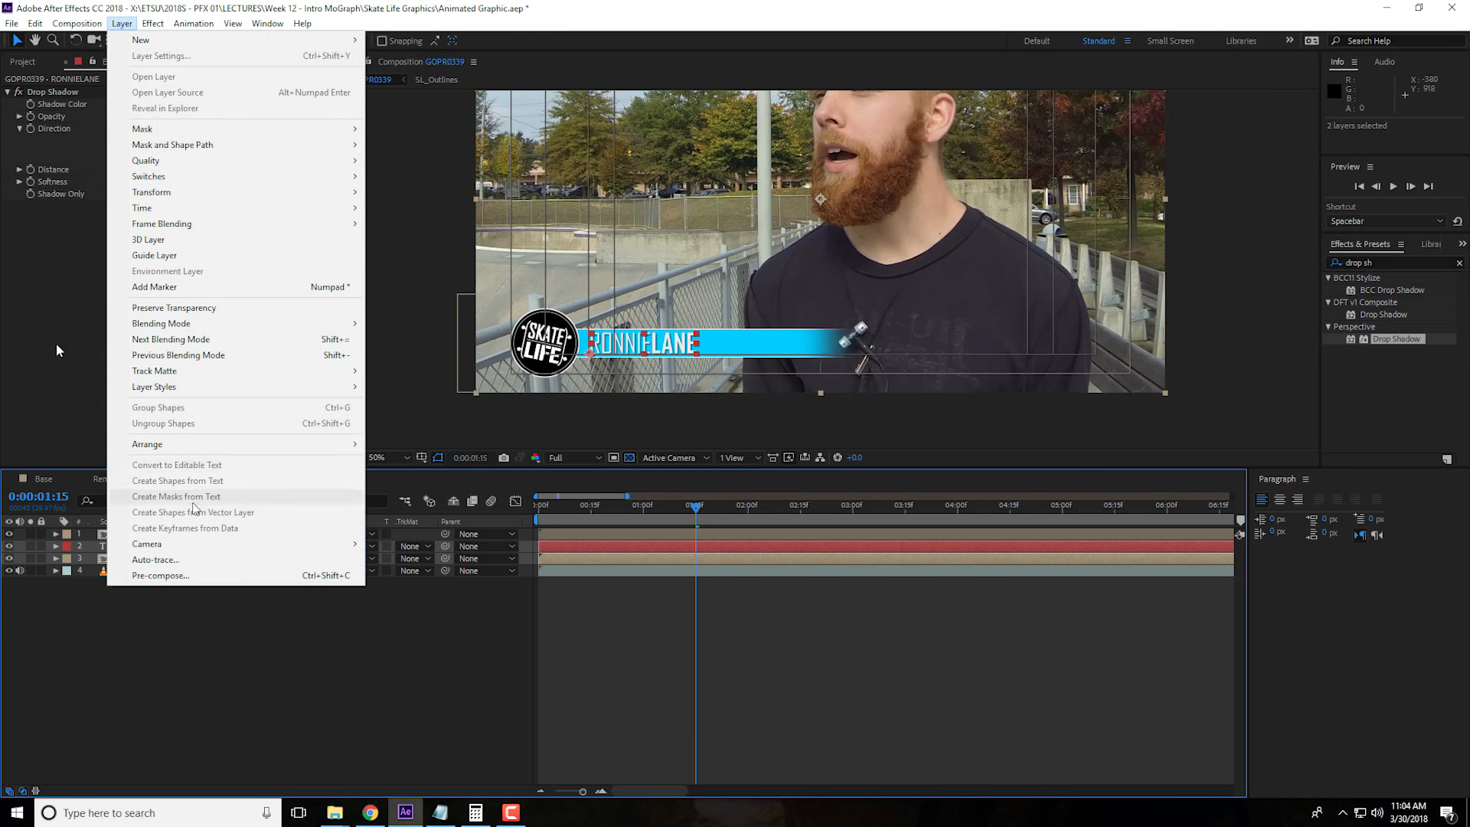
{"action": "left_click", "coordinate": [161, 575]}
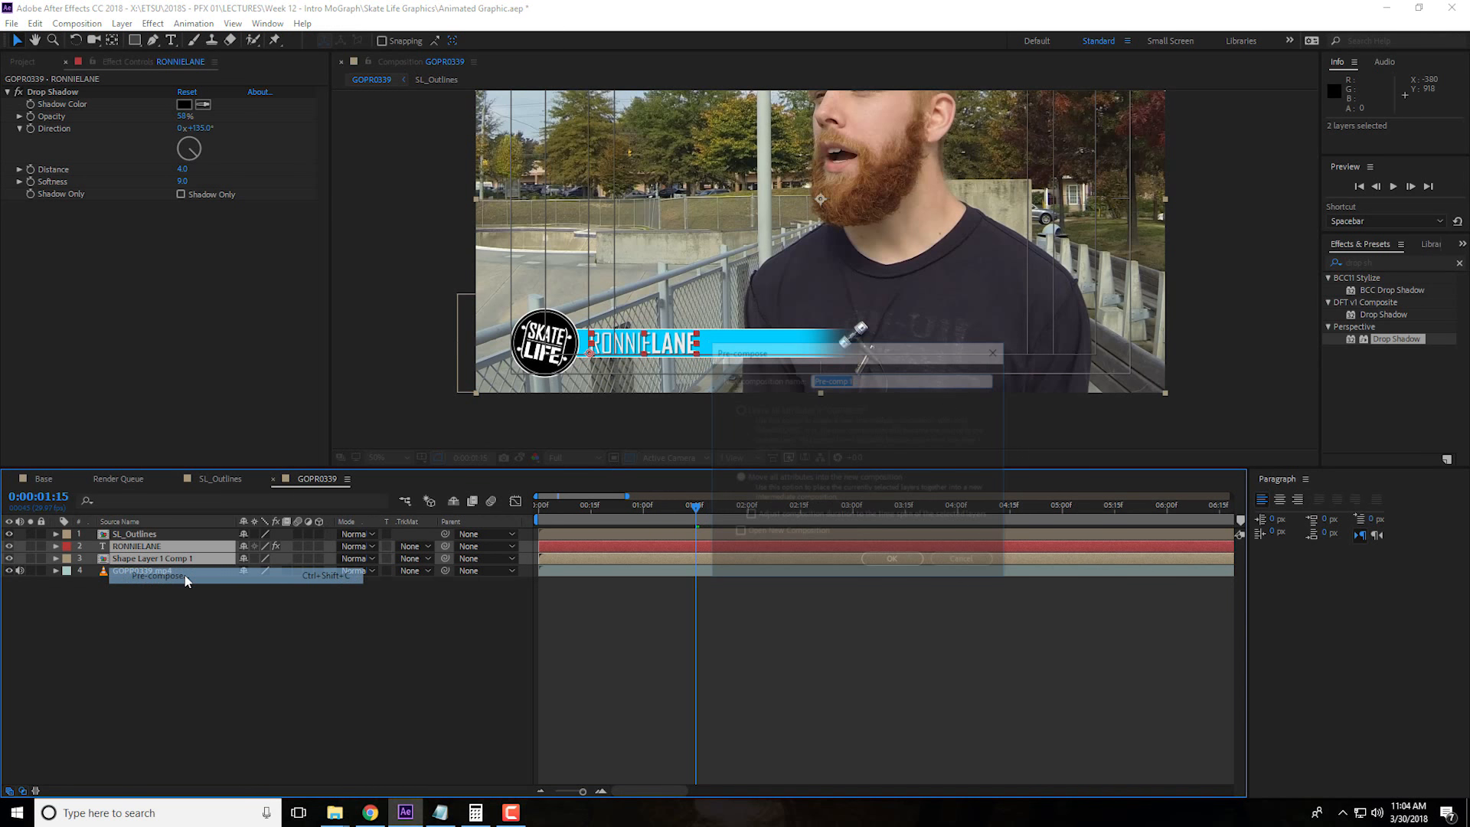
{"action": "type", "text": "Text B"}
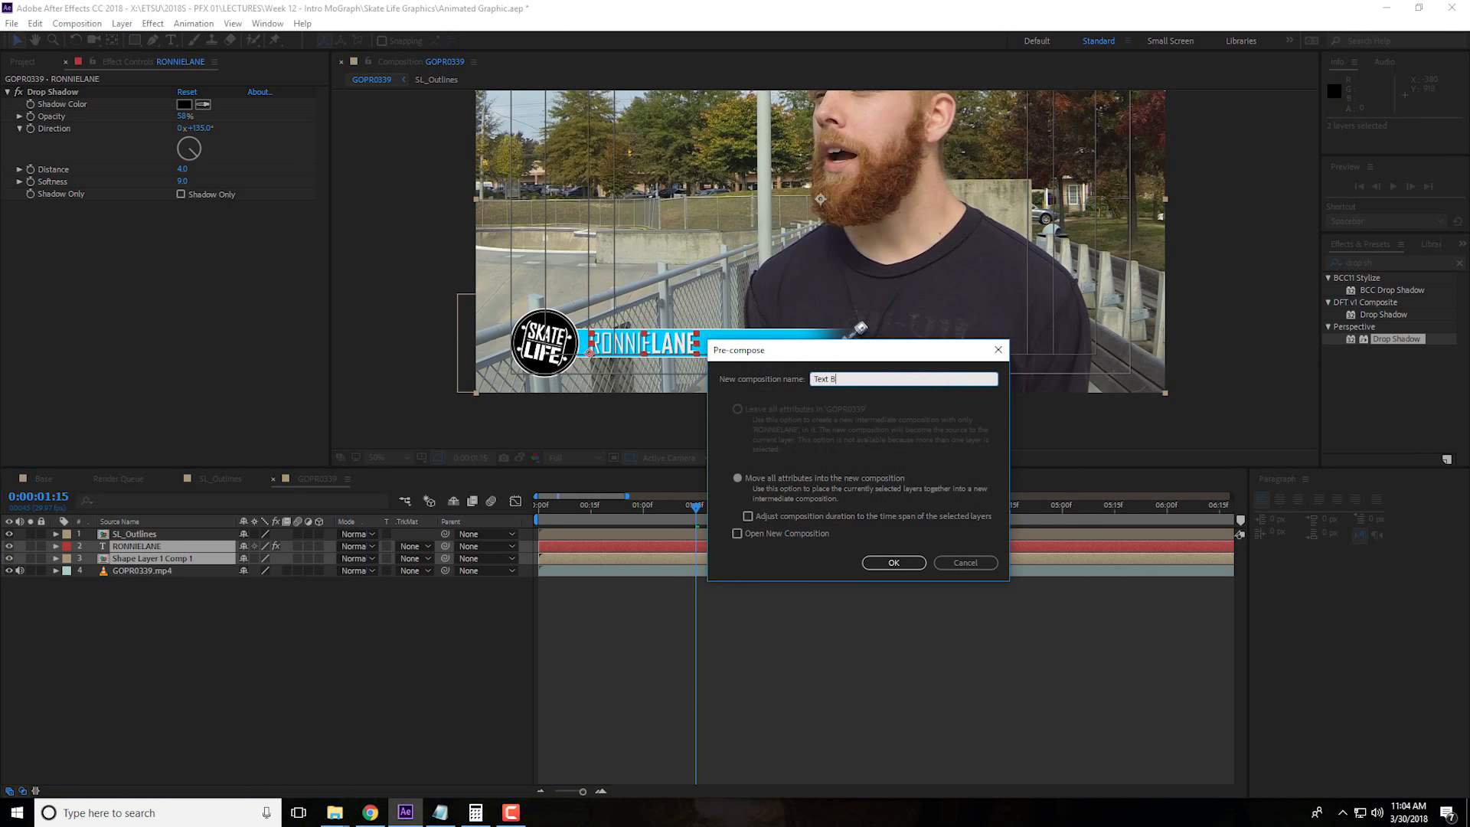
{"action": "type", "text": "ar"}
{"action": "left_click", "coordinate": [900, 569]}
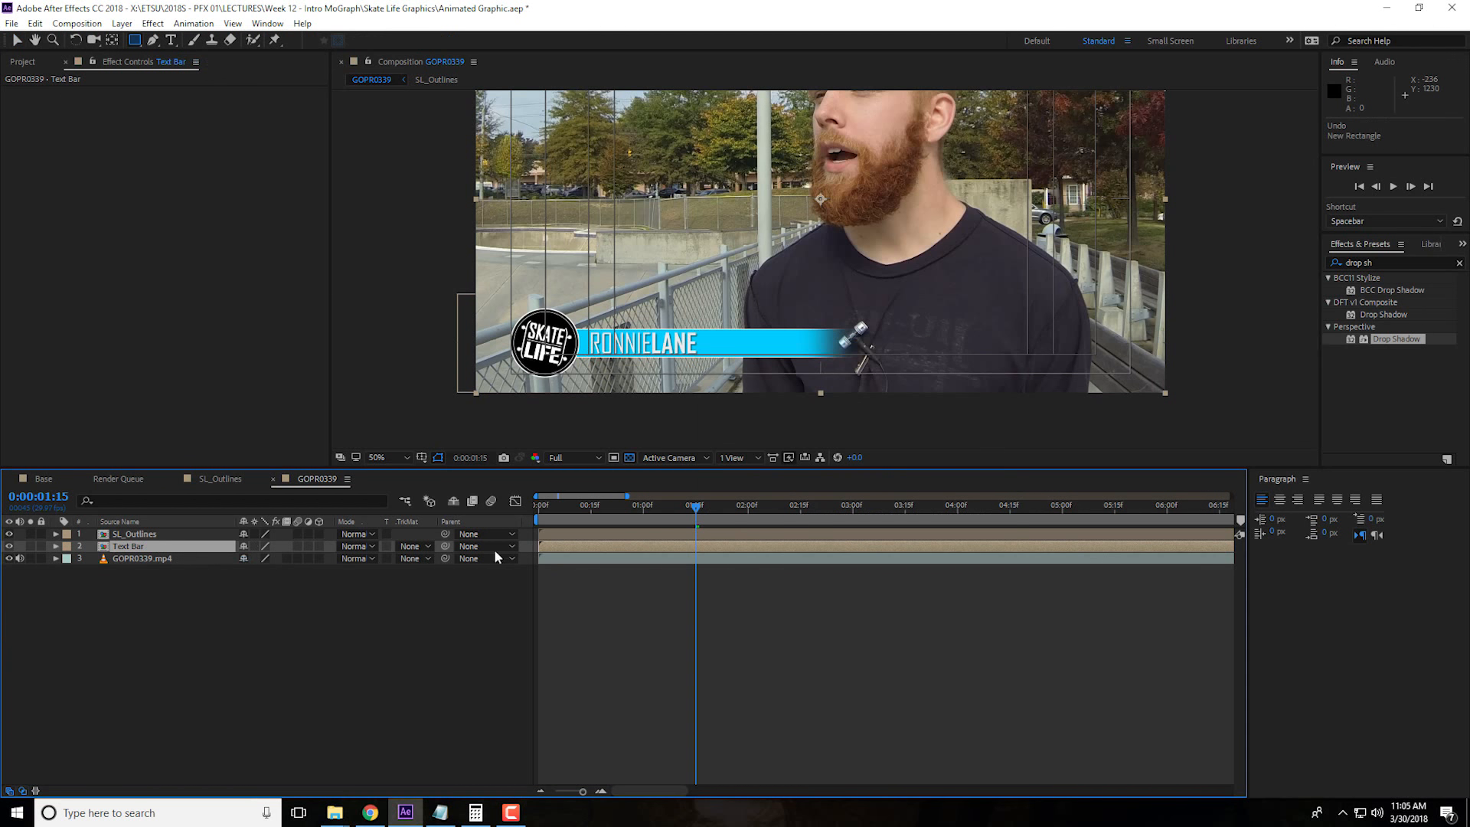
Create a yellow 1920 by 1080 px solid named Mask above Text Bar and narrow its horizontal scale to 80%
{"action": "right_click", "coordinate": [172, 665]}
{"action": "mouse_move", "coordinate": [253, 504]}
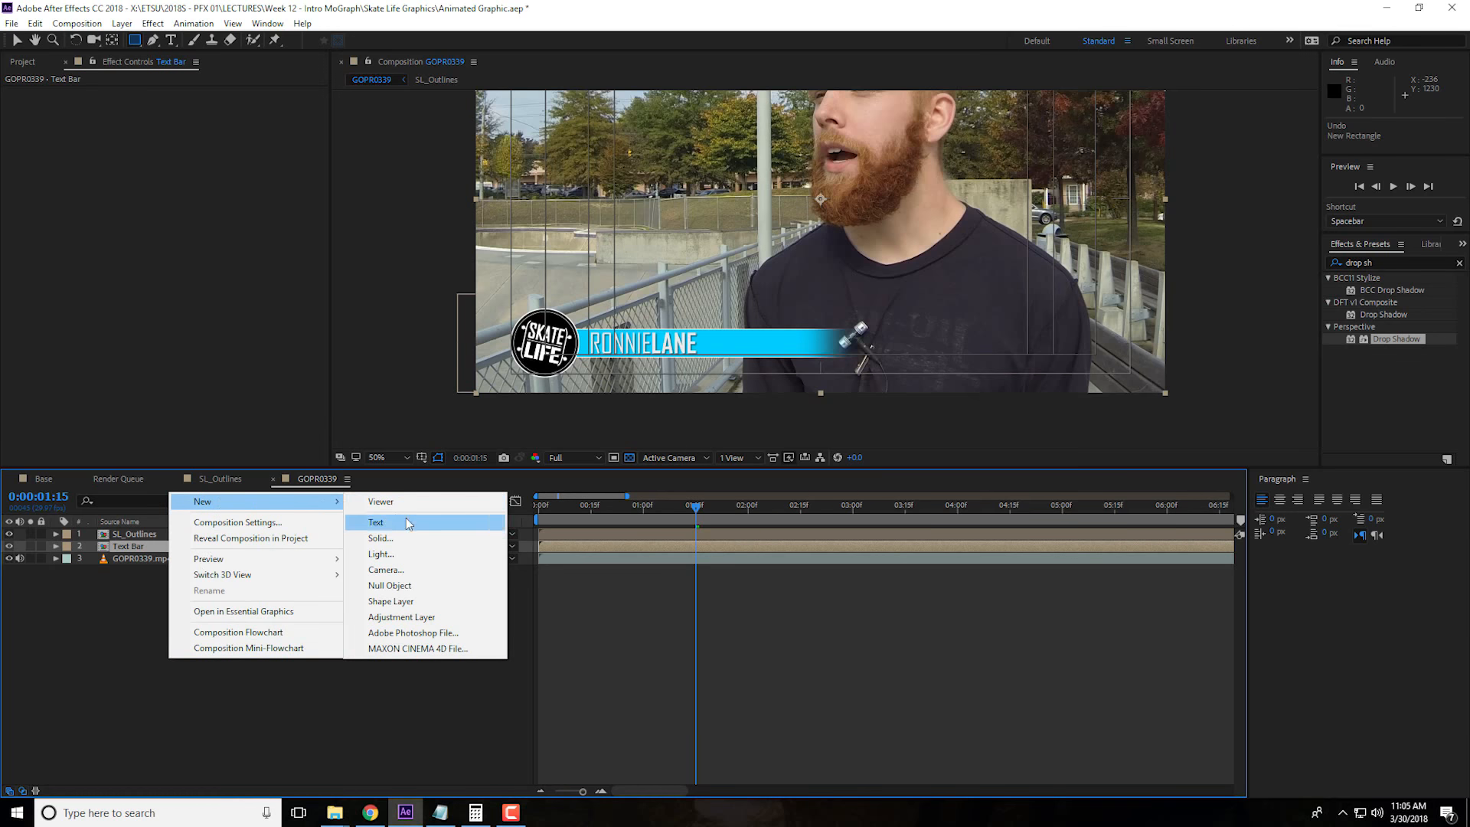
{"action": "left_click", "coordinate": [429, 539]}
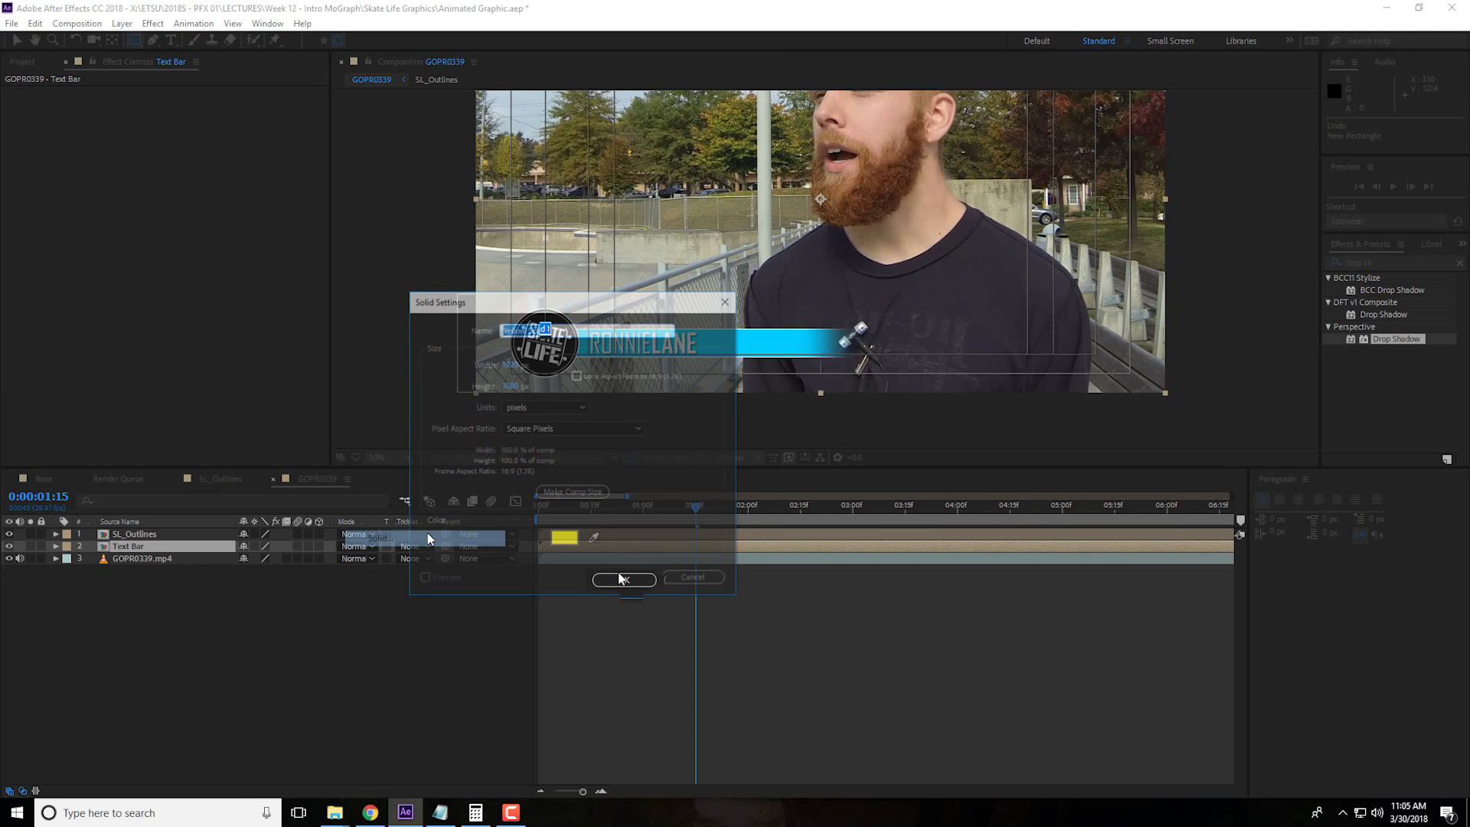
{"action": "type", "text": "Mask"}
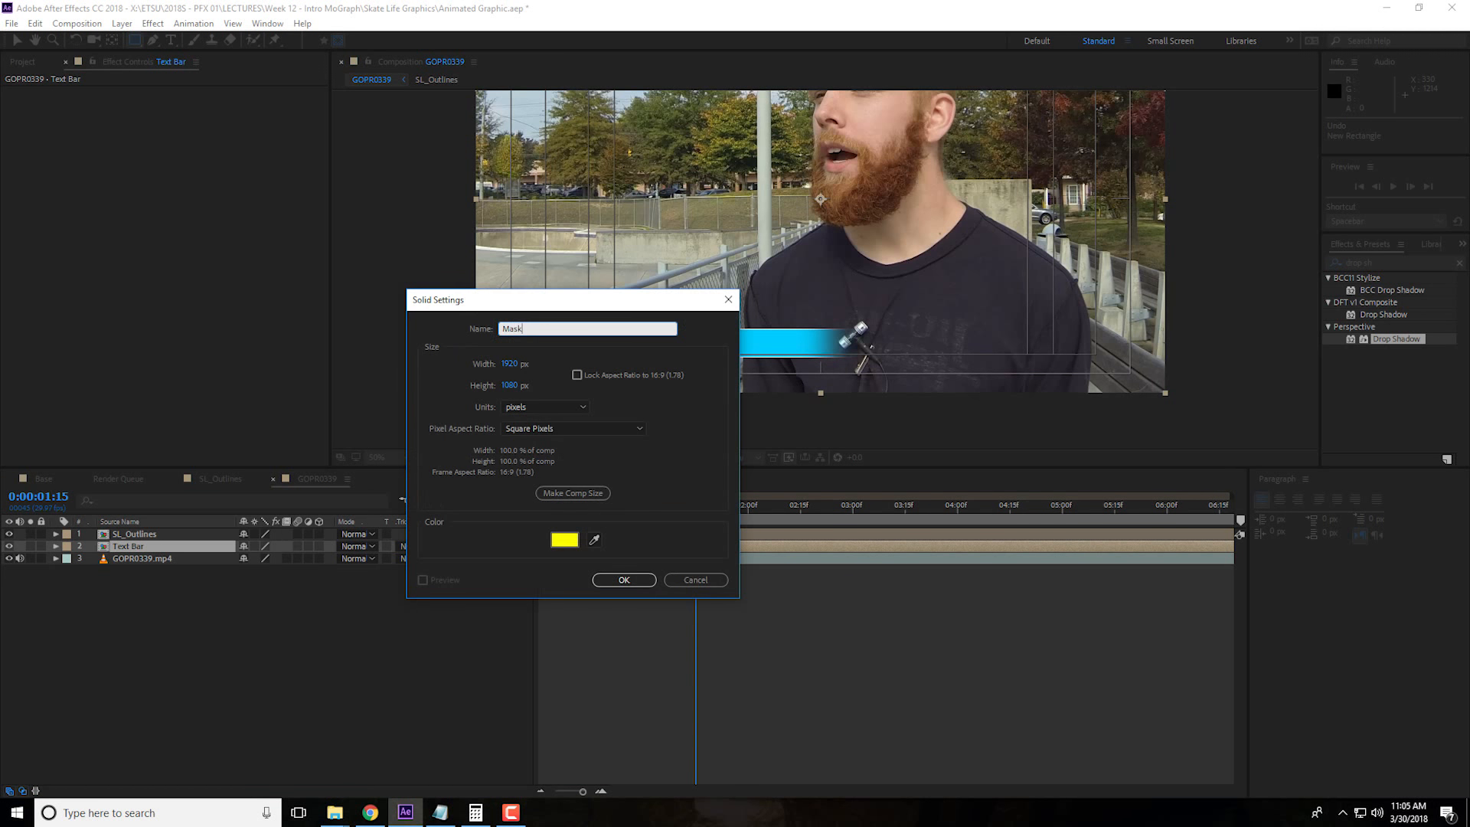
{"action": "left_click", "coordinate": [630, 580]}
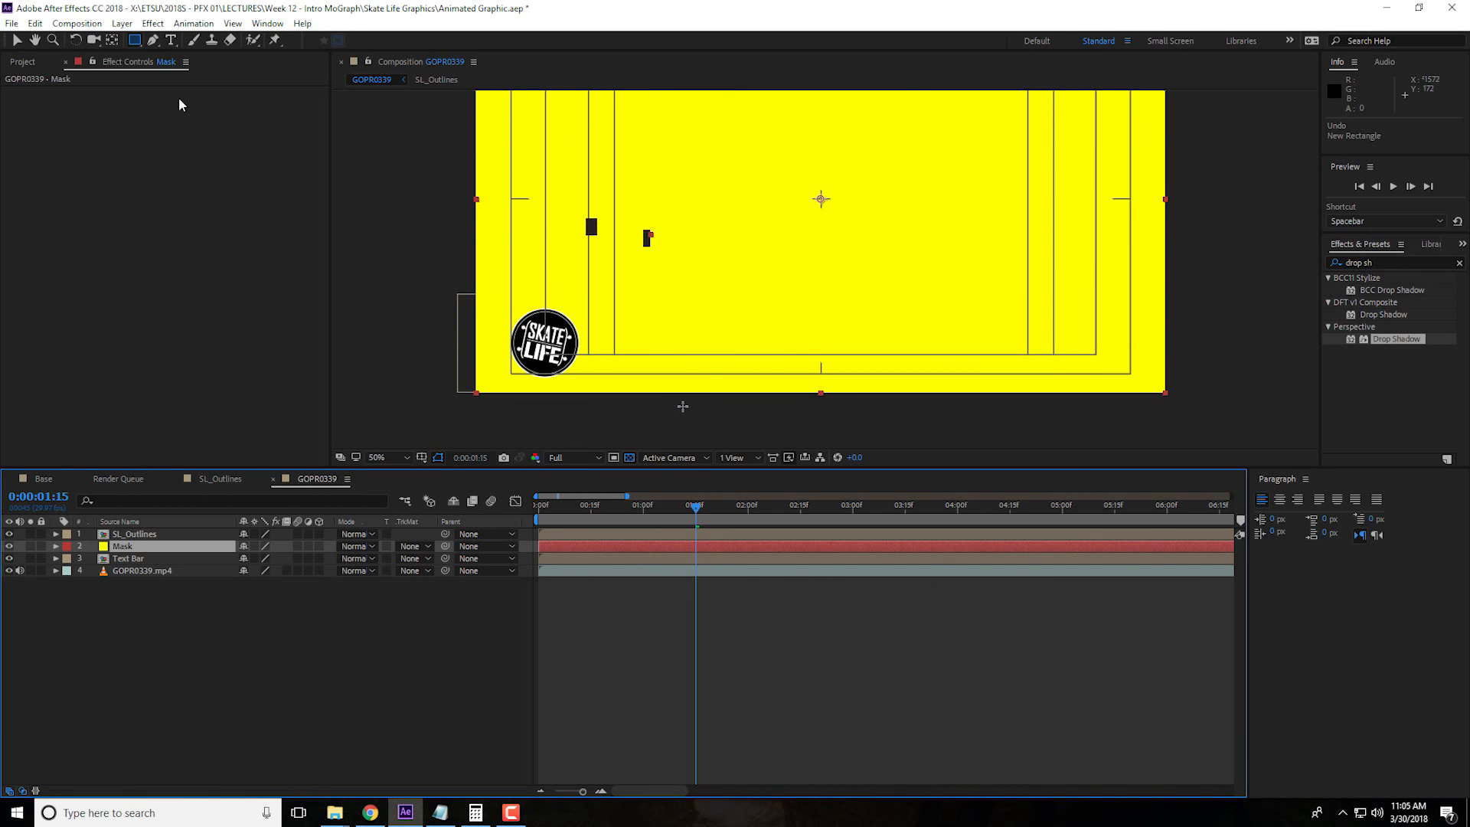
{"action": "key", "text": "comma"}
{"action": "left_click_drag", "start_coordinate": [651, 235], "coordinate": [686, 241]}
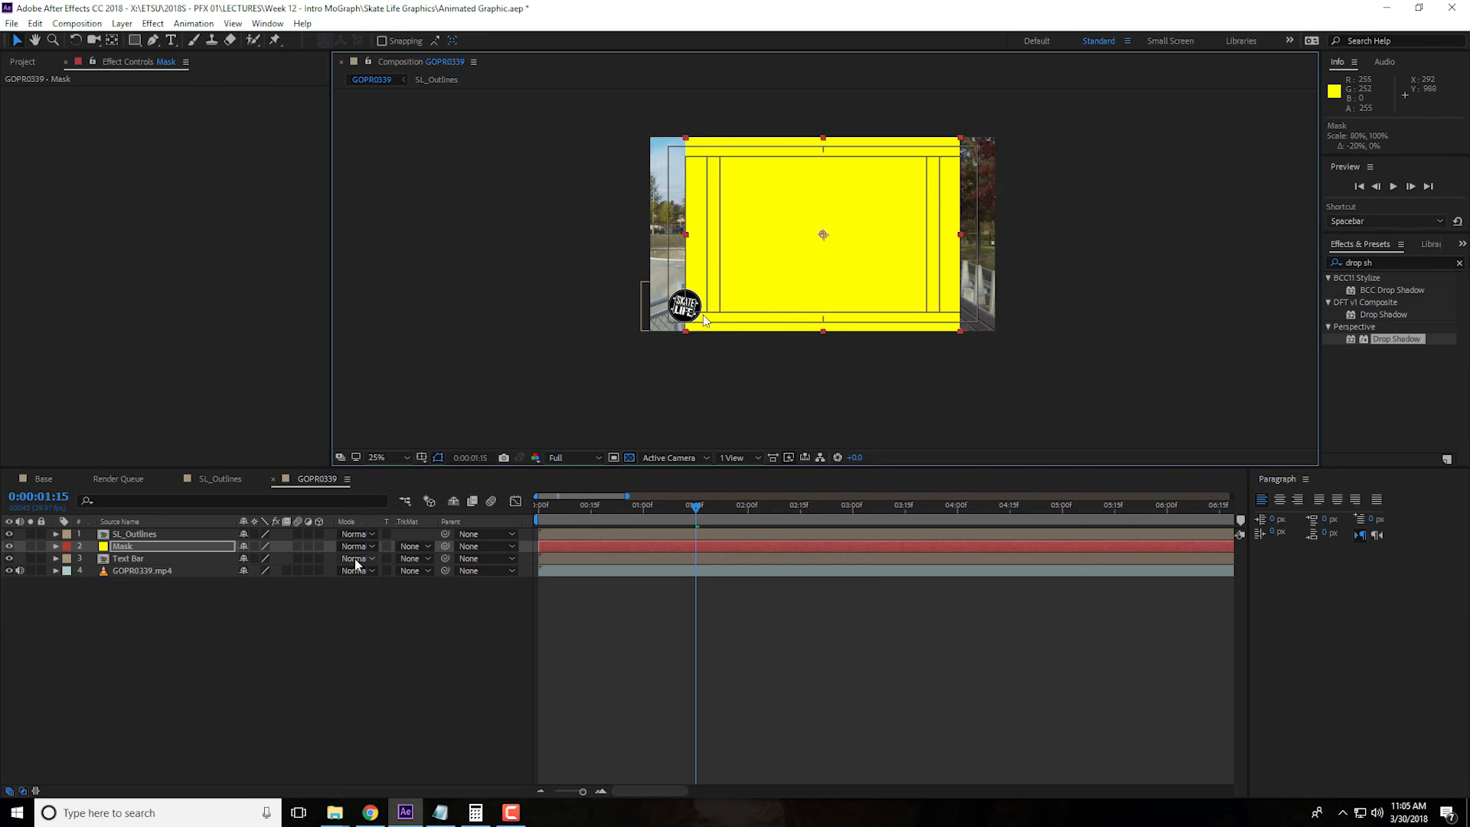
Set the track matte of Text Bar to Alpha using the Mask solid, and check the result in the full frame
{"action": "left_click", "coordinate": [163, 556]}
{"action": "left_click", "coordinate": [425, 559]}
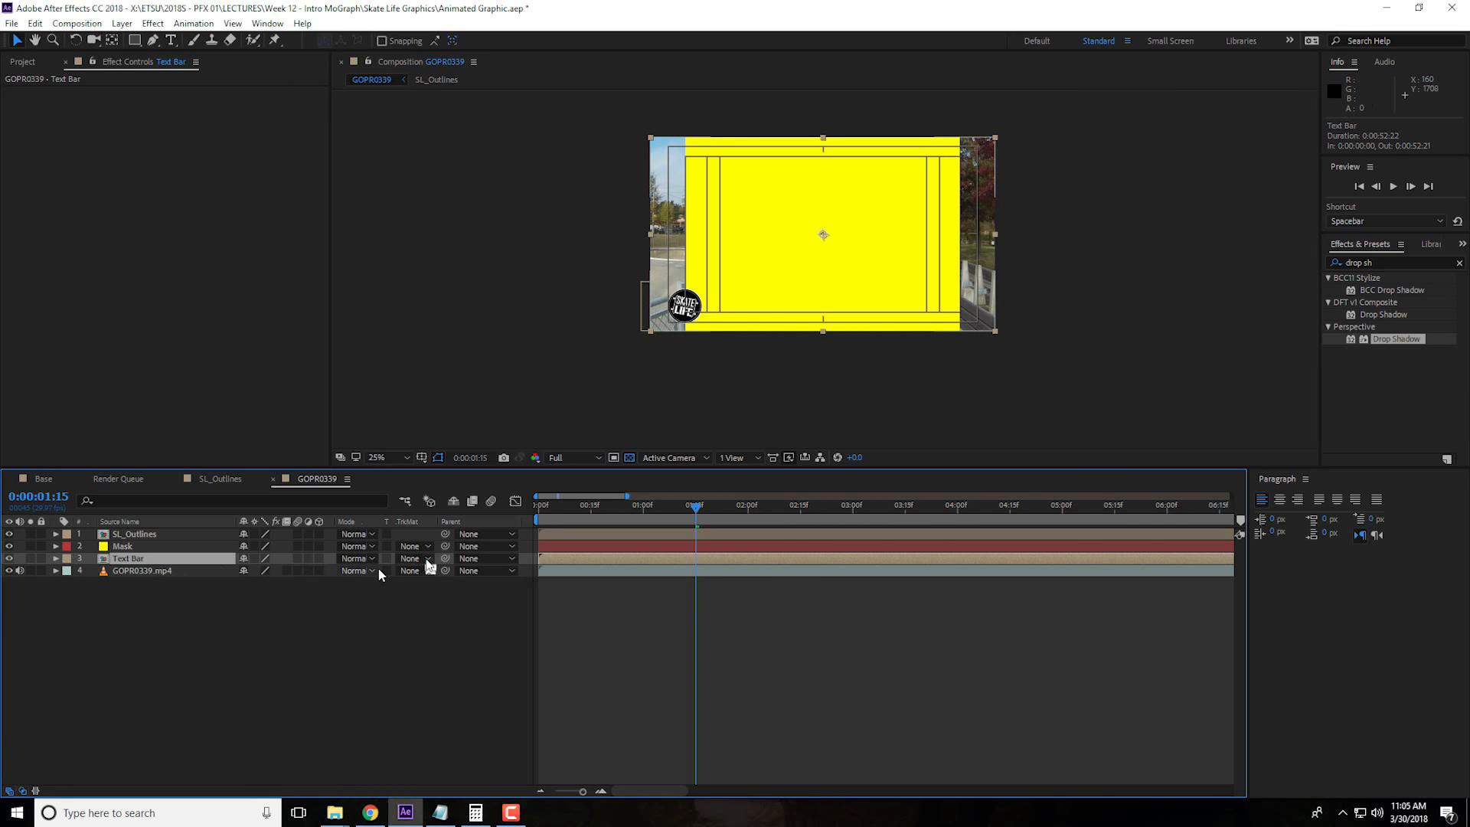
{"action": "left_click", "coordinate": [454, 596]}
{"action": "scroll", "coordinate": [768, 320], "scroll_direction": "up", "scroll_amount": 2}
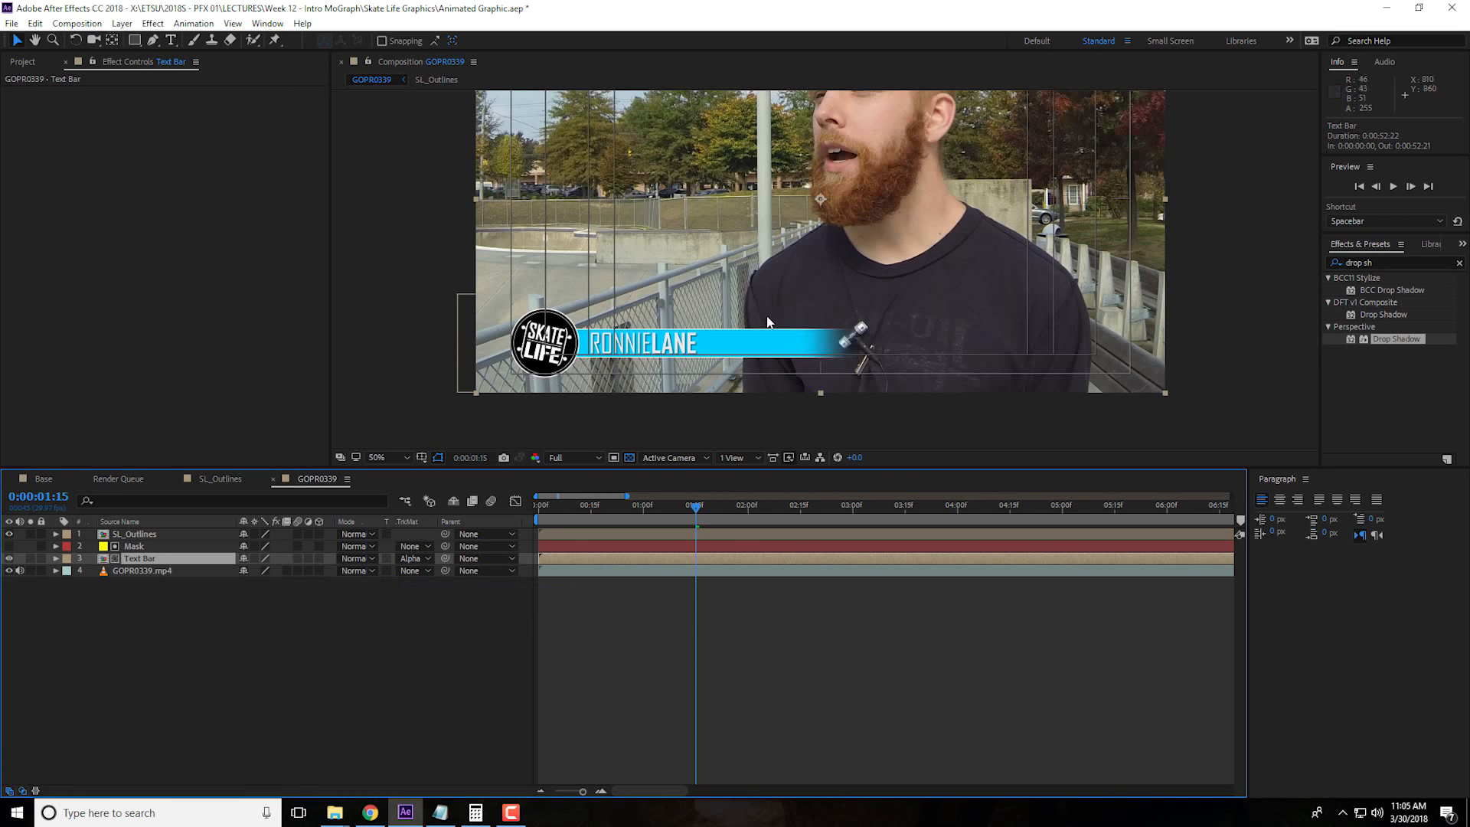
{"action": "scroll", "coordinate": [766, 310], "scroll_direction": "down", "scroll_amount": 2}
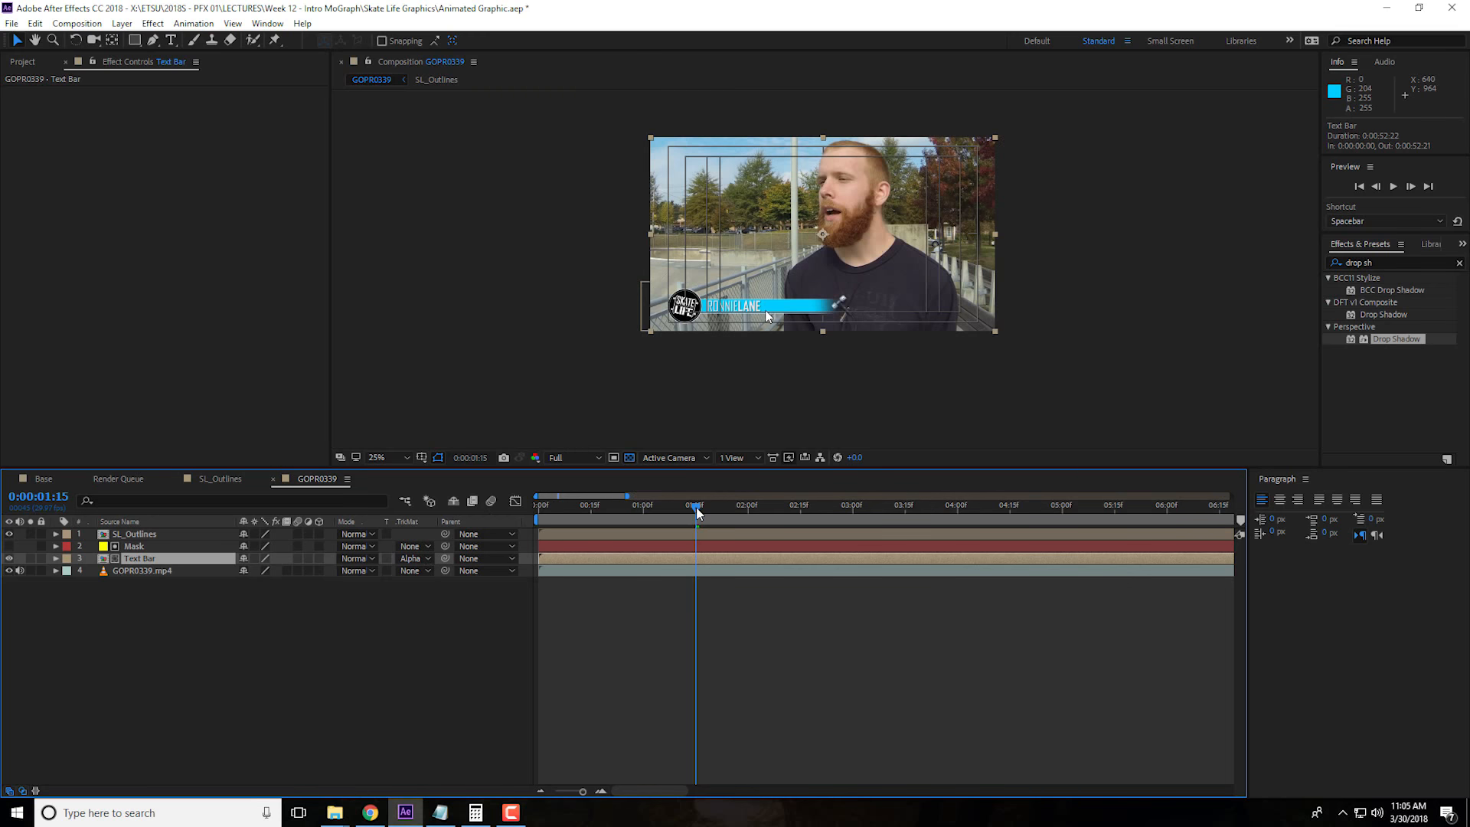
Add a Position keyframe to the Text Bar layer at 0:00:02:00
{"action": "key", "text": "period"}
{"action": "left_click_drag", "start_coordinate": [697, 512], "coordinate": [748, 515]}
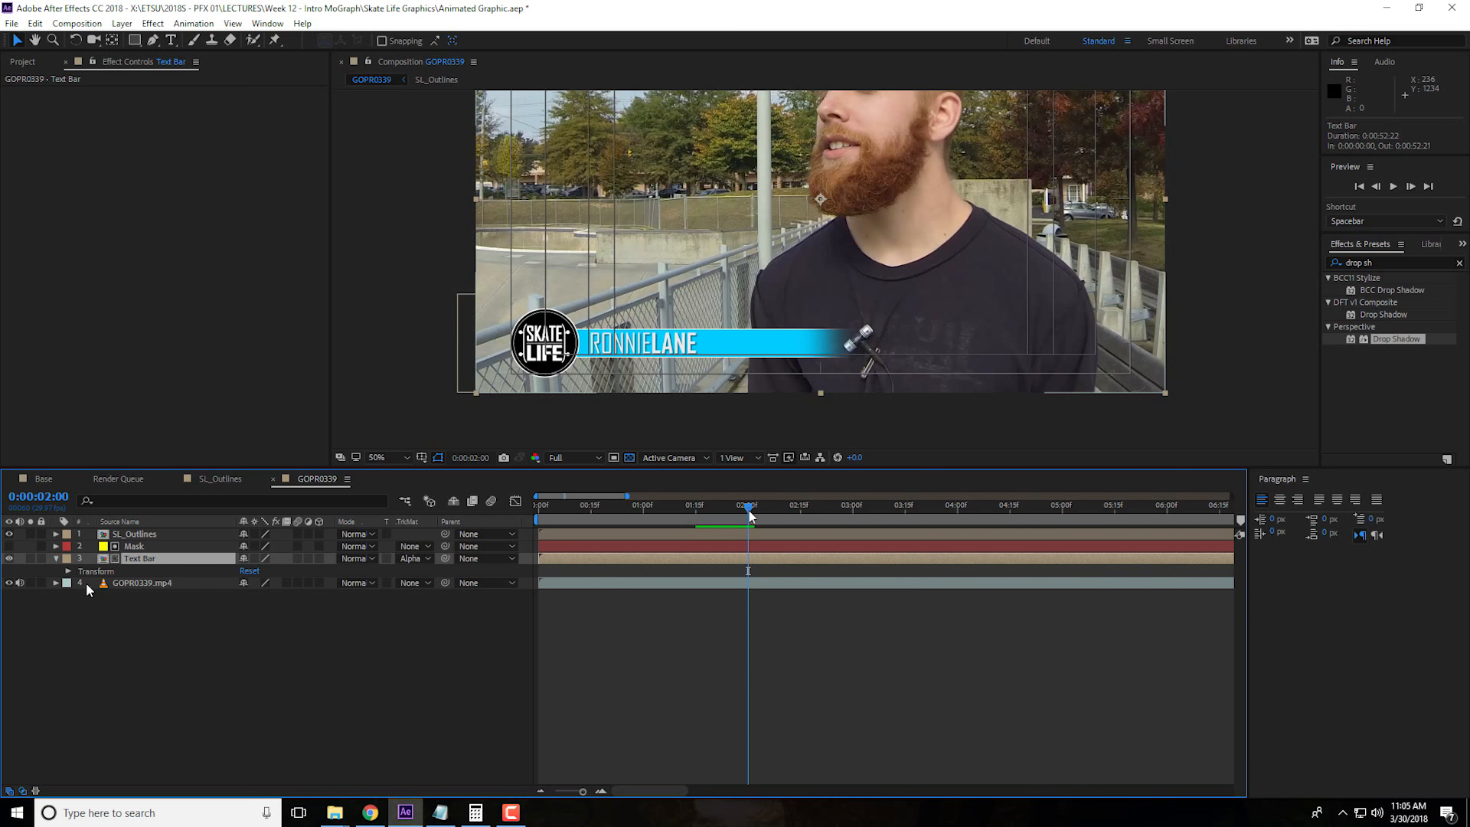
{"action": "left_click", "coordinate": [55, 559]}
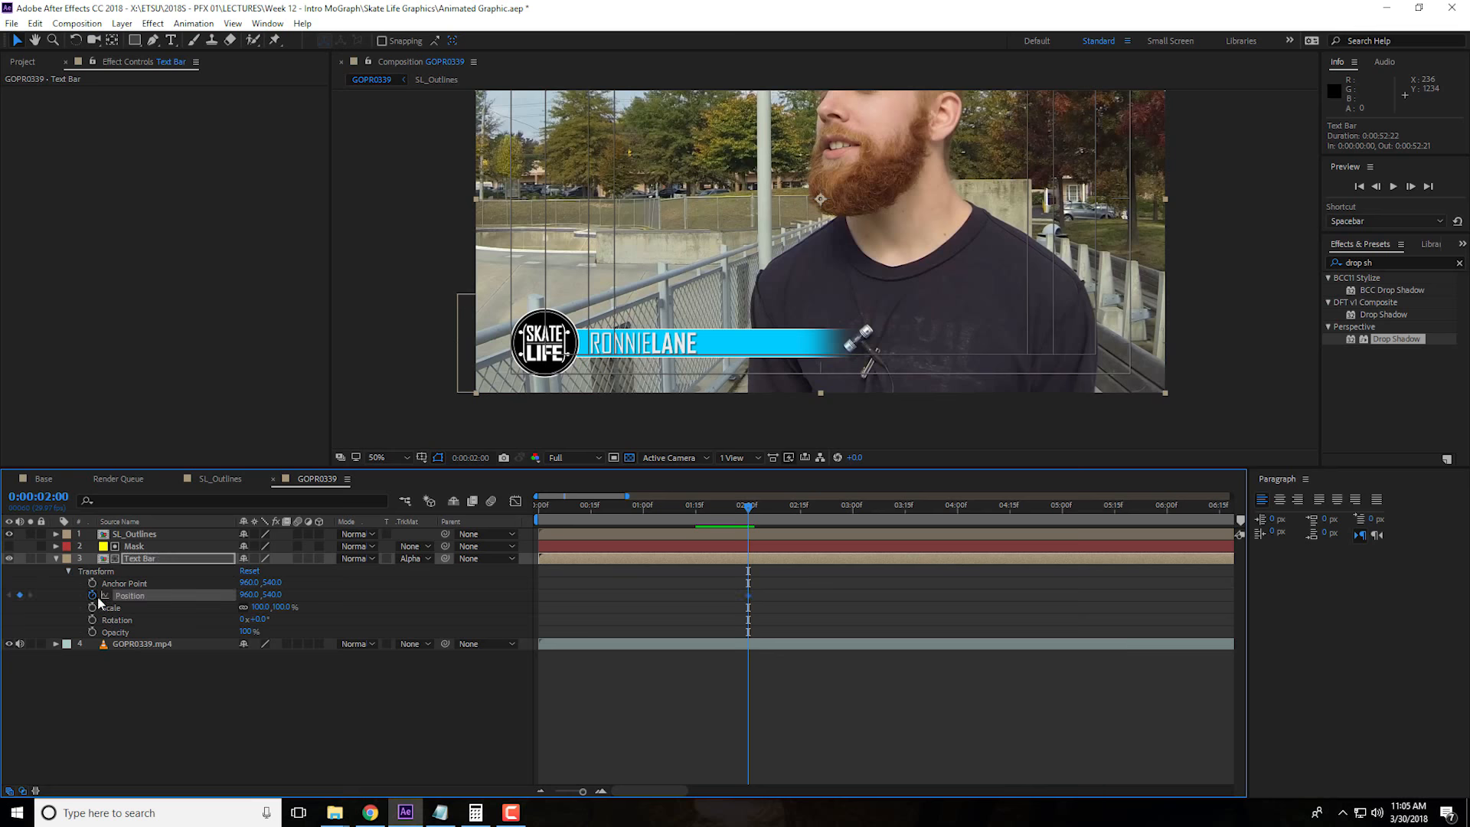
{"action": "left_click", "coordinate": [68, 571]}
{"action": "left_click", "coordinate": [68, 571]}
{"action": "left_click", "coordinate": [91, 596]}
At 0:00:01:15, move Text Bar's X position to about 203 so it hides behind the logo, and preview the slide-in
{"action": "left_click_drag", "start_coordinate": [746, 514], "coordinate": [696, 518]}
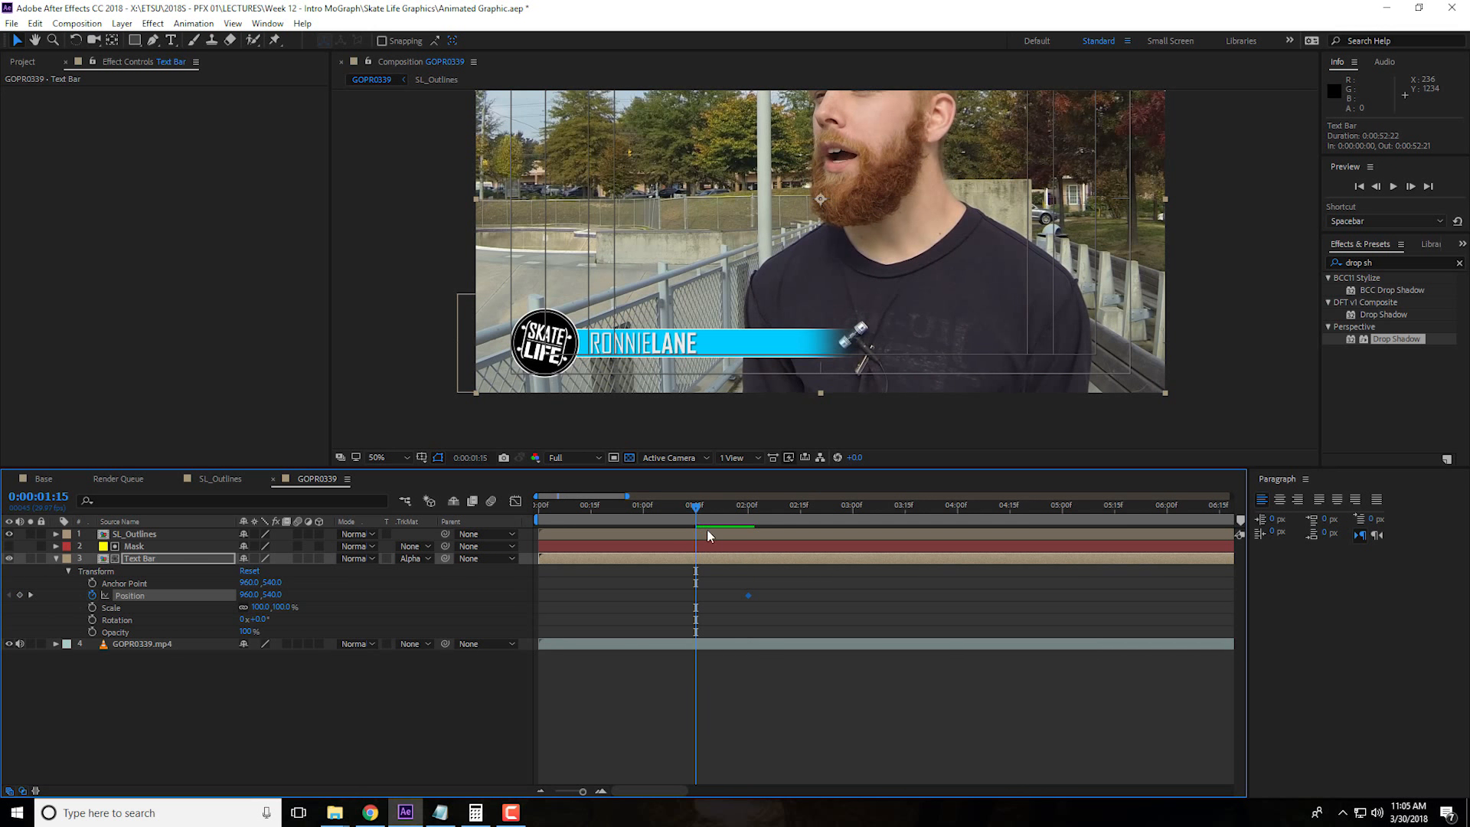
{"action": "left_click_drag", "start_coordinate": [255, 596], "coordinate": [7, 615]}
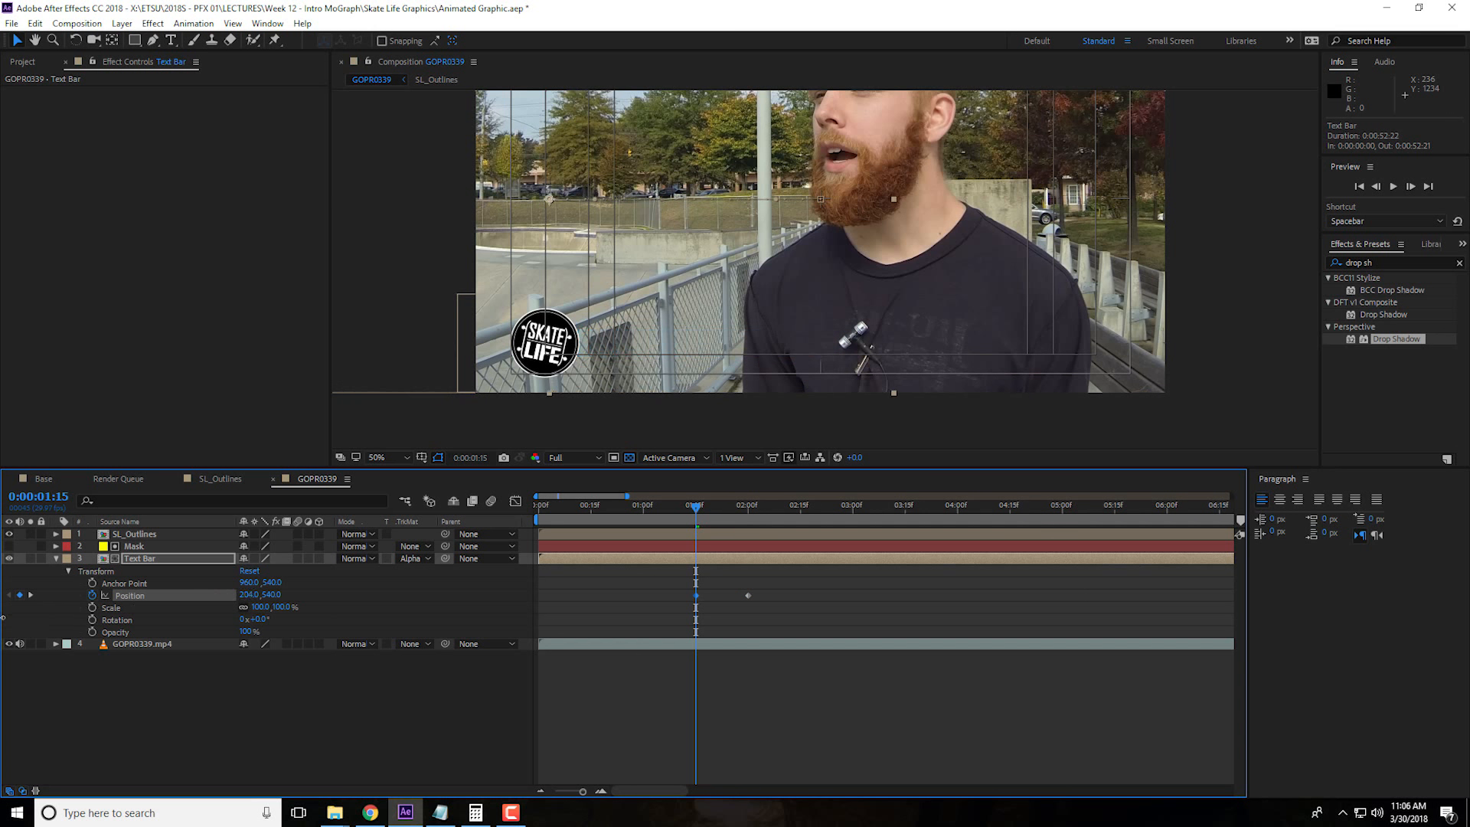
{"action": "left_click_drag", "start_coordinate": [634, 508], "coordinate": [601, 515]}
{"action": "key", "text": "space"}
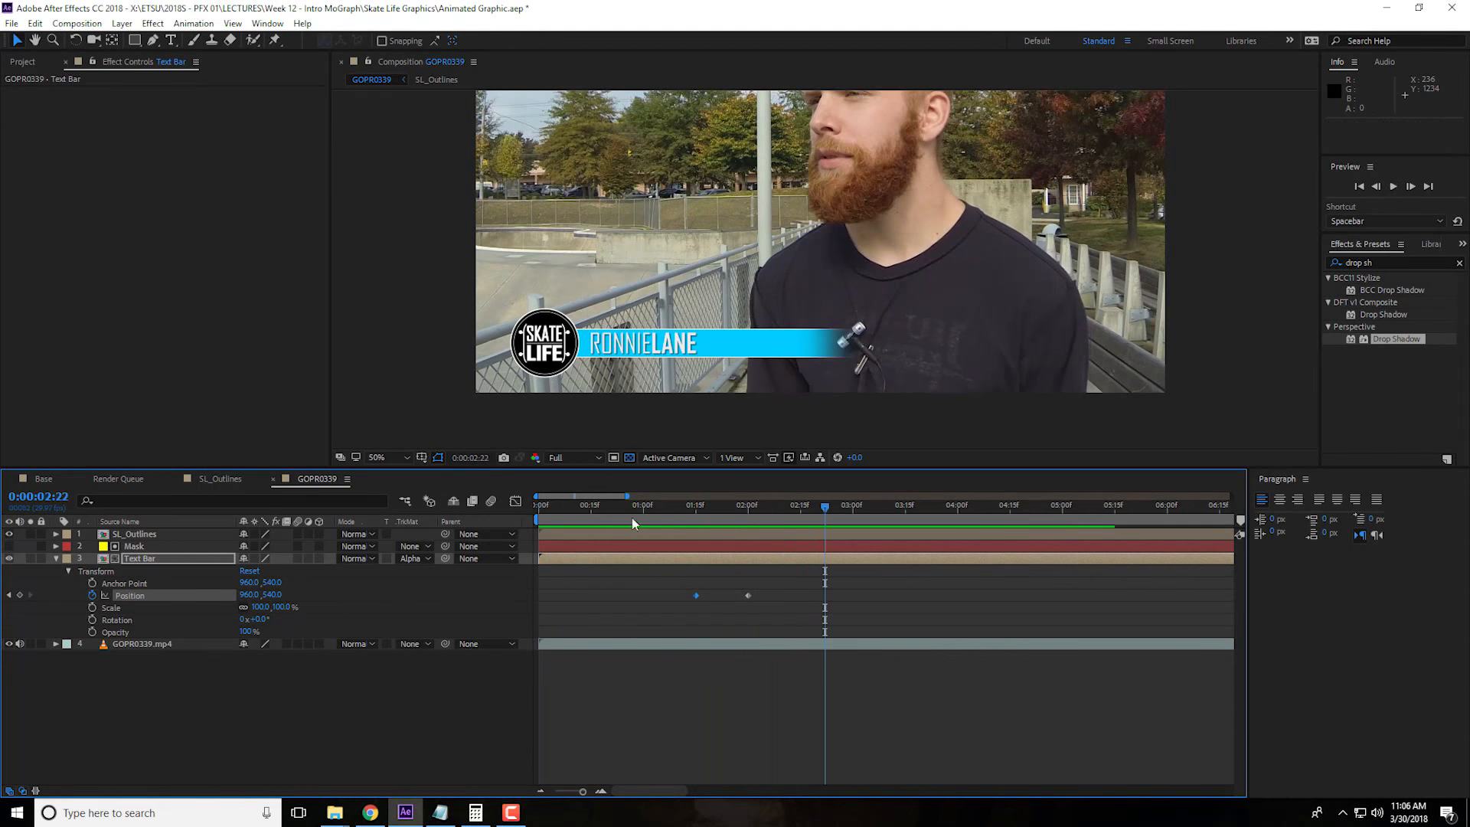
{"action": "left_click_drag", "start_coordinate": [714, 507], "coordinate": [804, 535]}
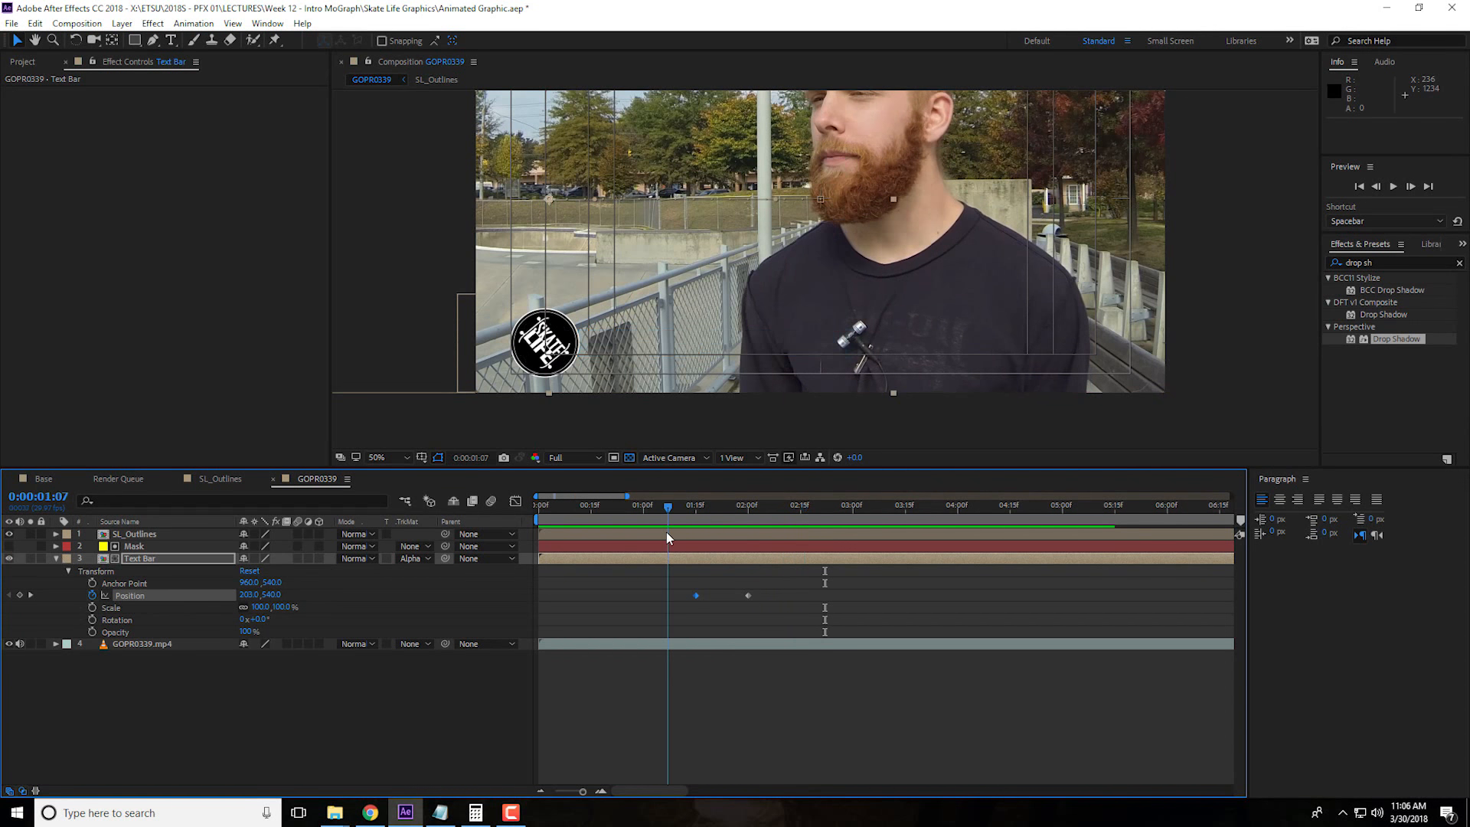
{"action": "left_click", "coordinate": [56, 559]}
{"action": "left_click", "coordinate": [272, 629]}
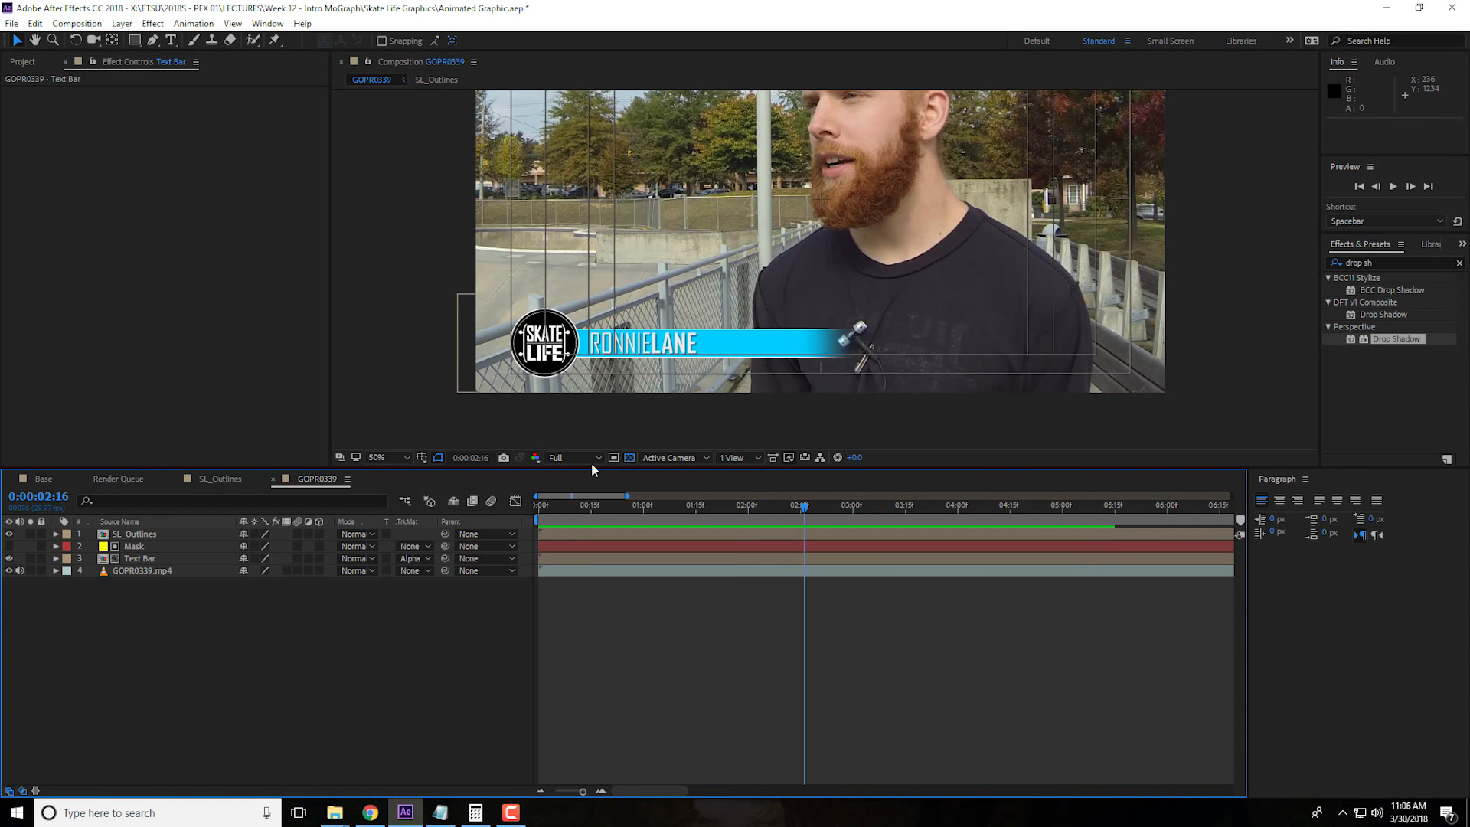
Enlarge the composition viewer to show the whole frame and save the project
{"action": "left_click_drag", "start_coordinate": [720, 467], "coordinate": [729, 558]}
{"action": "key", "text": "space"}
{"action": "left_click_drag", "start_coordinate": [860, 372], "coordinate": [857, 423]}
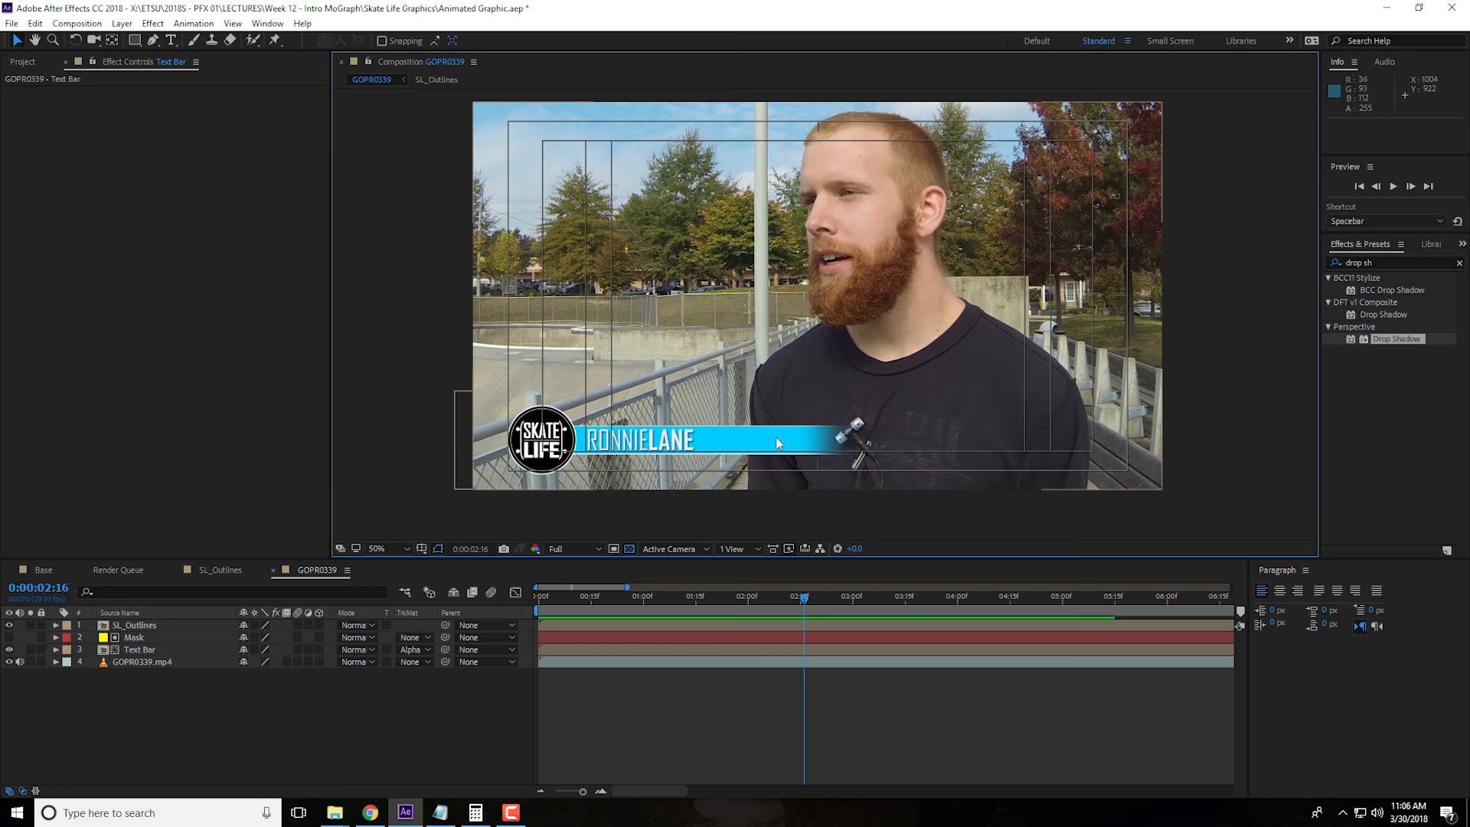
{"action": "left_click", "coordinate": [14, 22]}
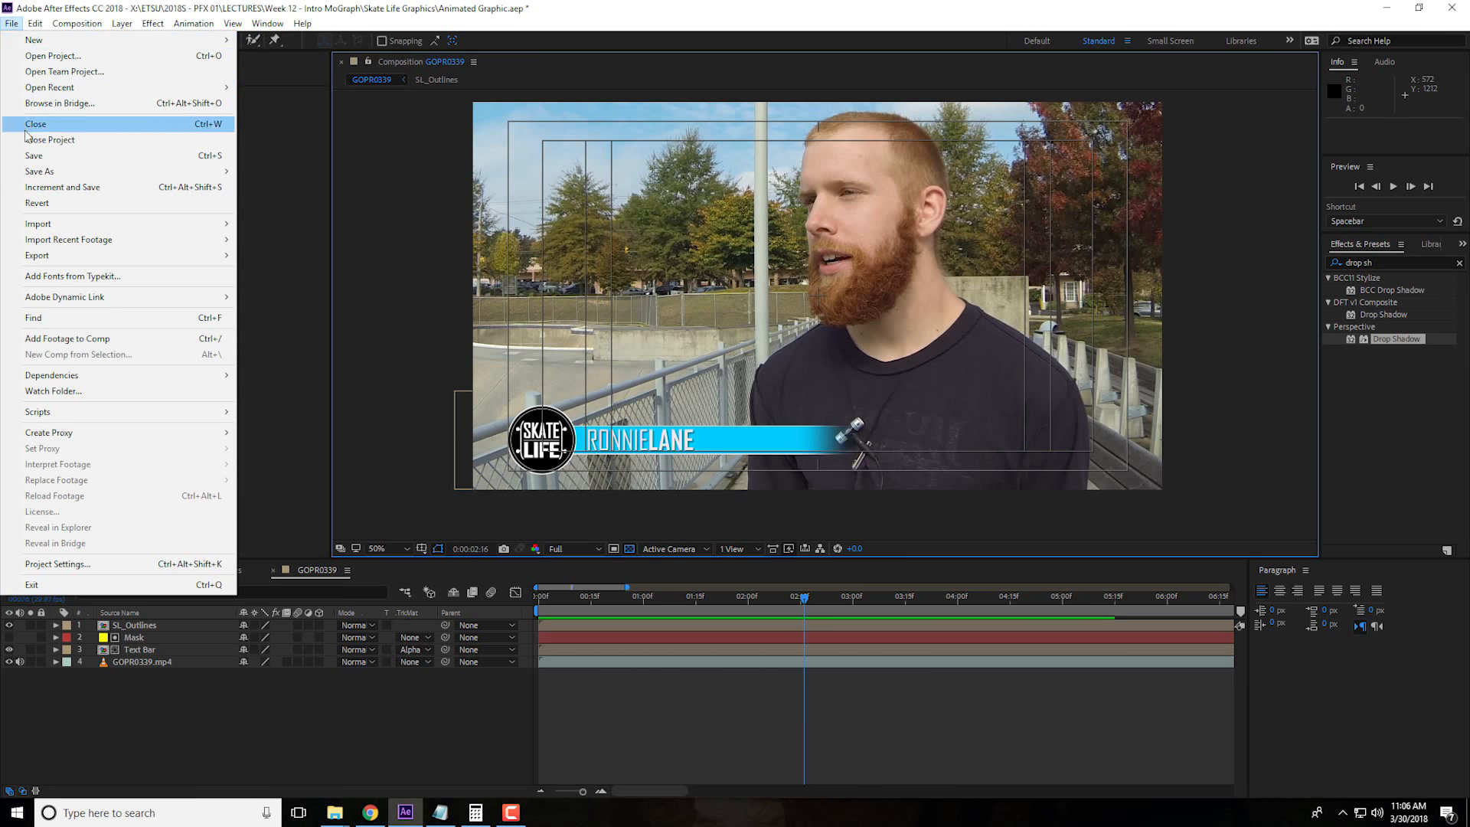
{"action": "left_click", "coordinate": [31, 157]}
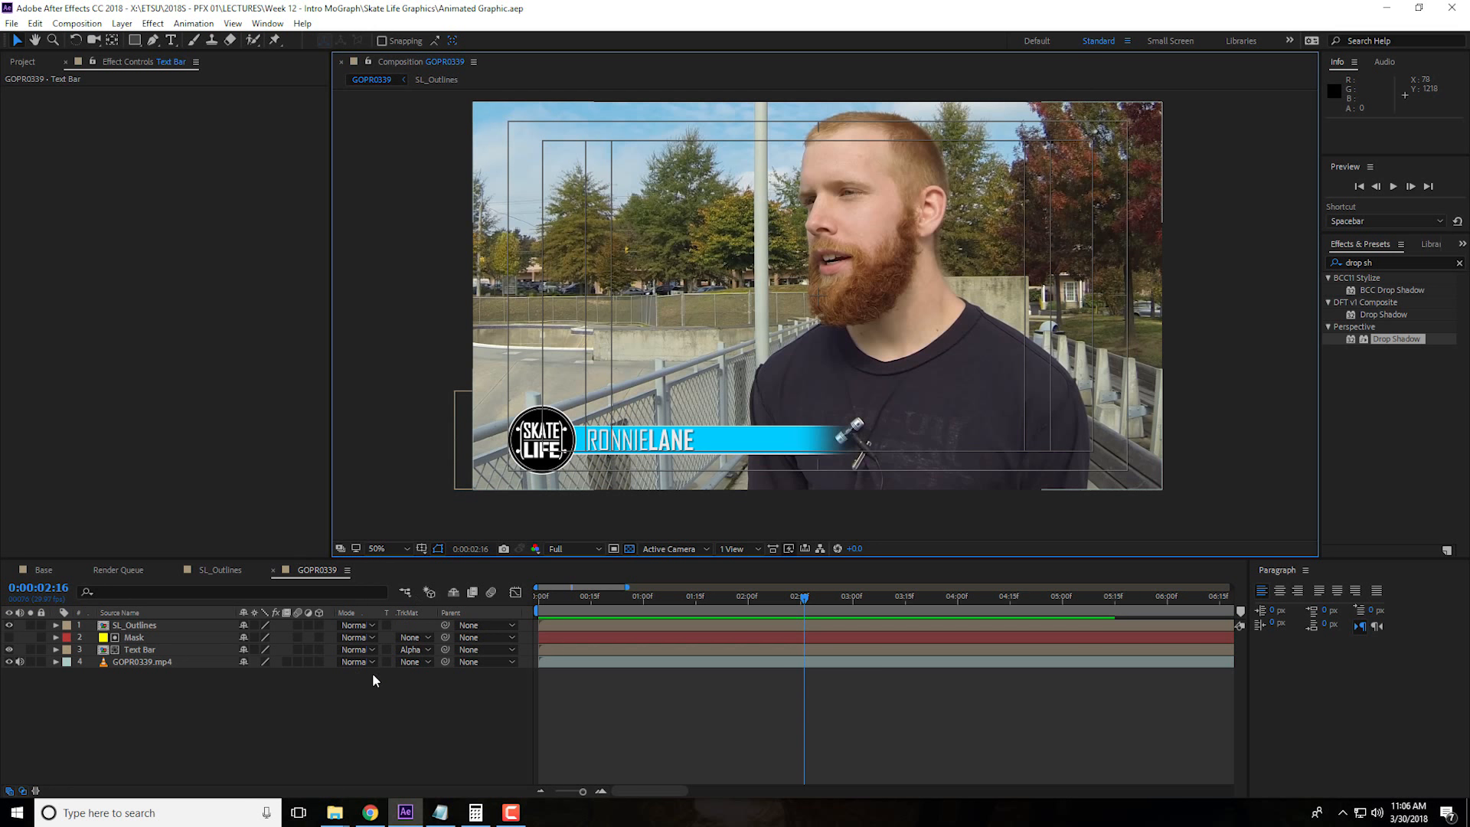
Rename the GOPR0339 composition as Lower Third
{"action": "key", "text": "ctrl+k"}
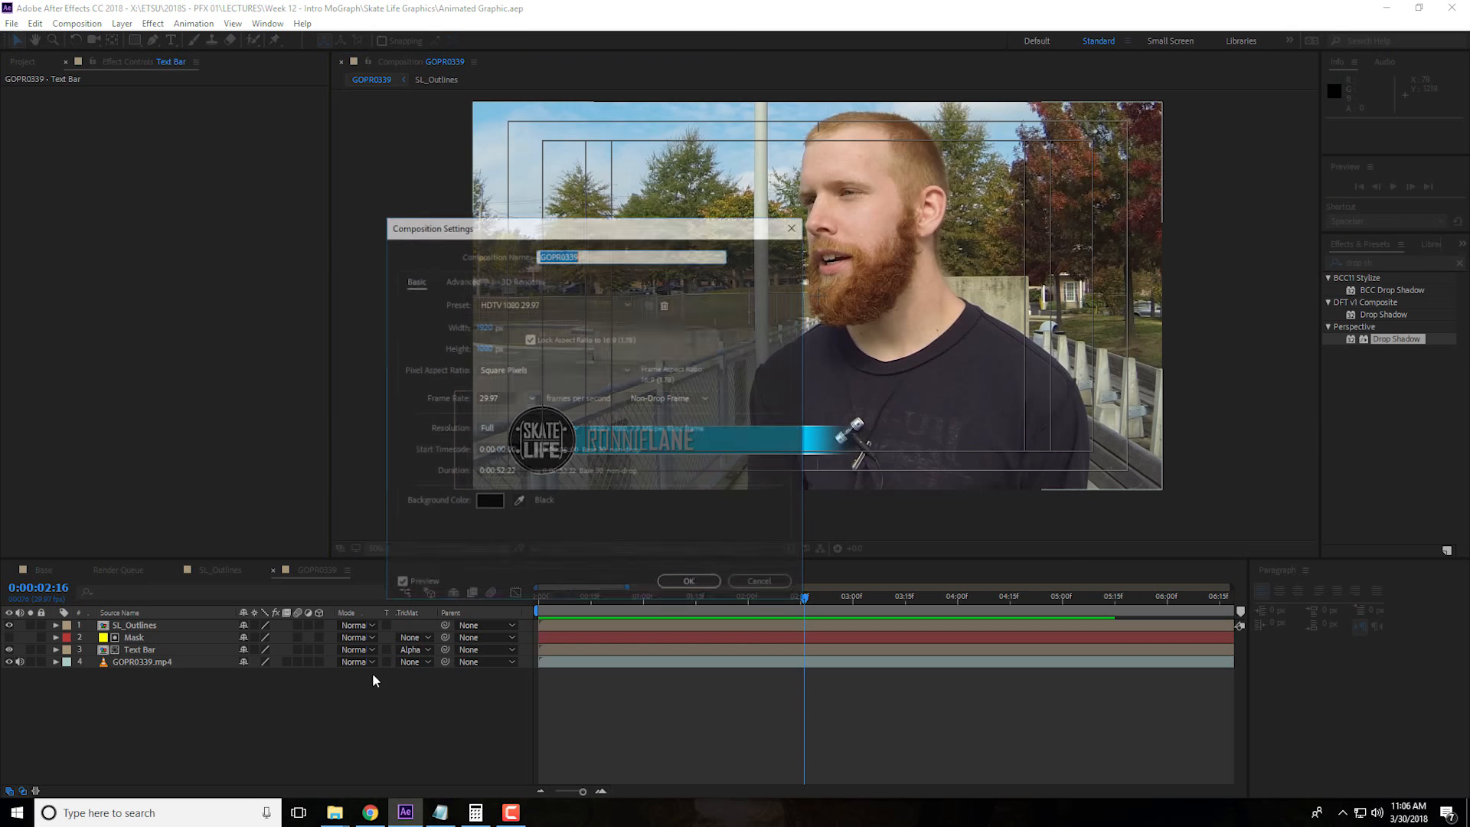
{"action": "type", "text": "L"}
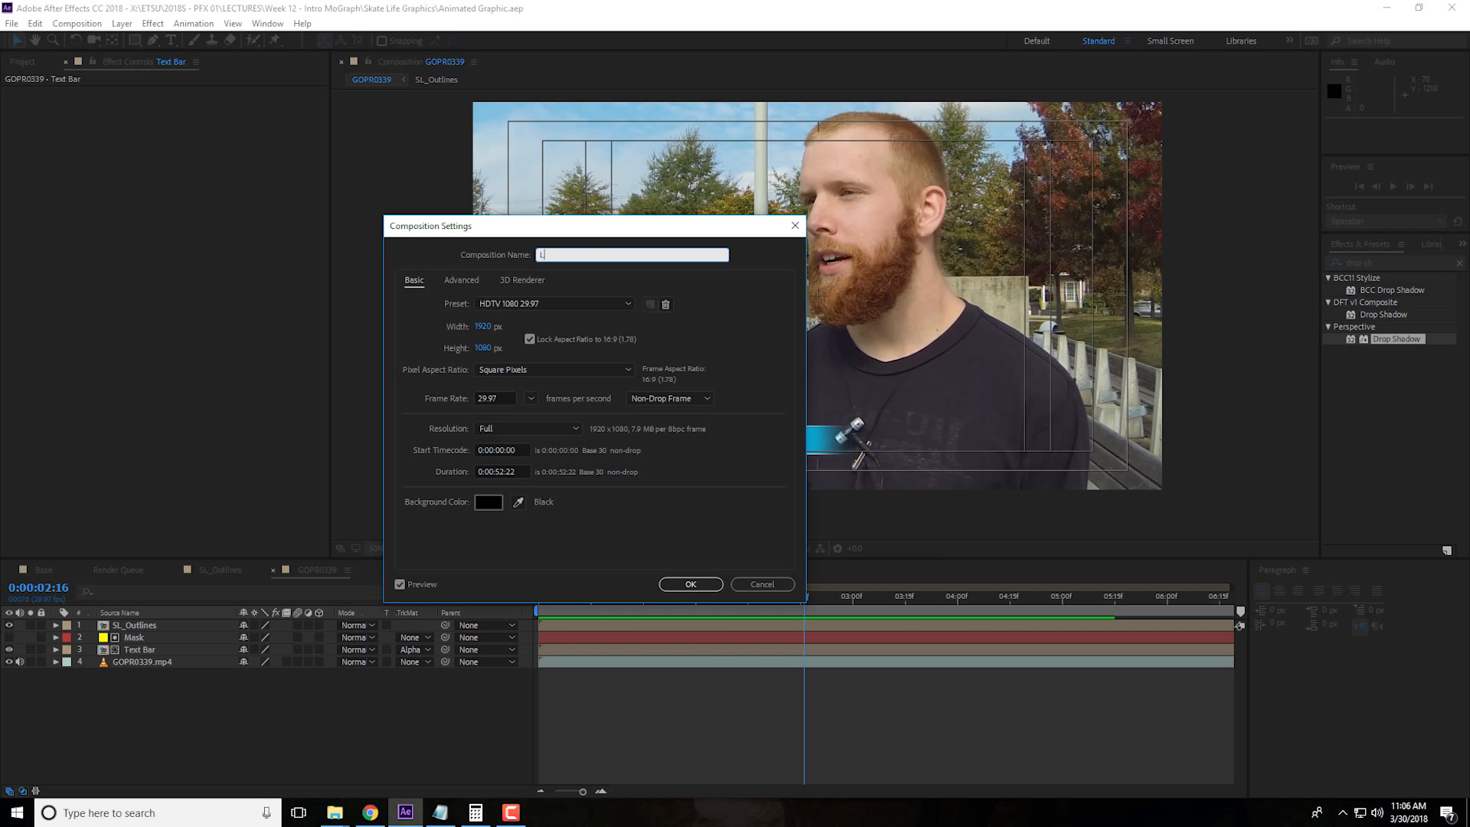
{"action": "key", "text": "ctrl+z"}
{"action": "left_click", "coordinate": [691, 584]}
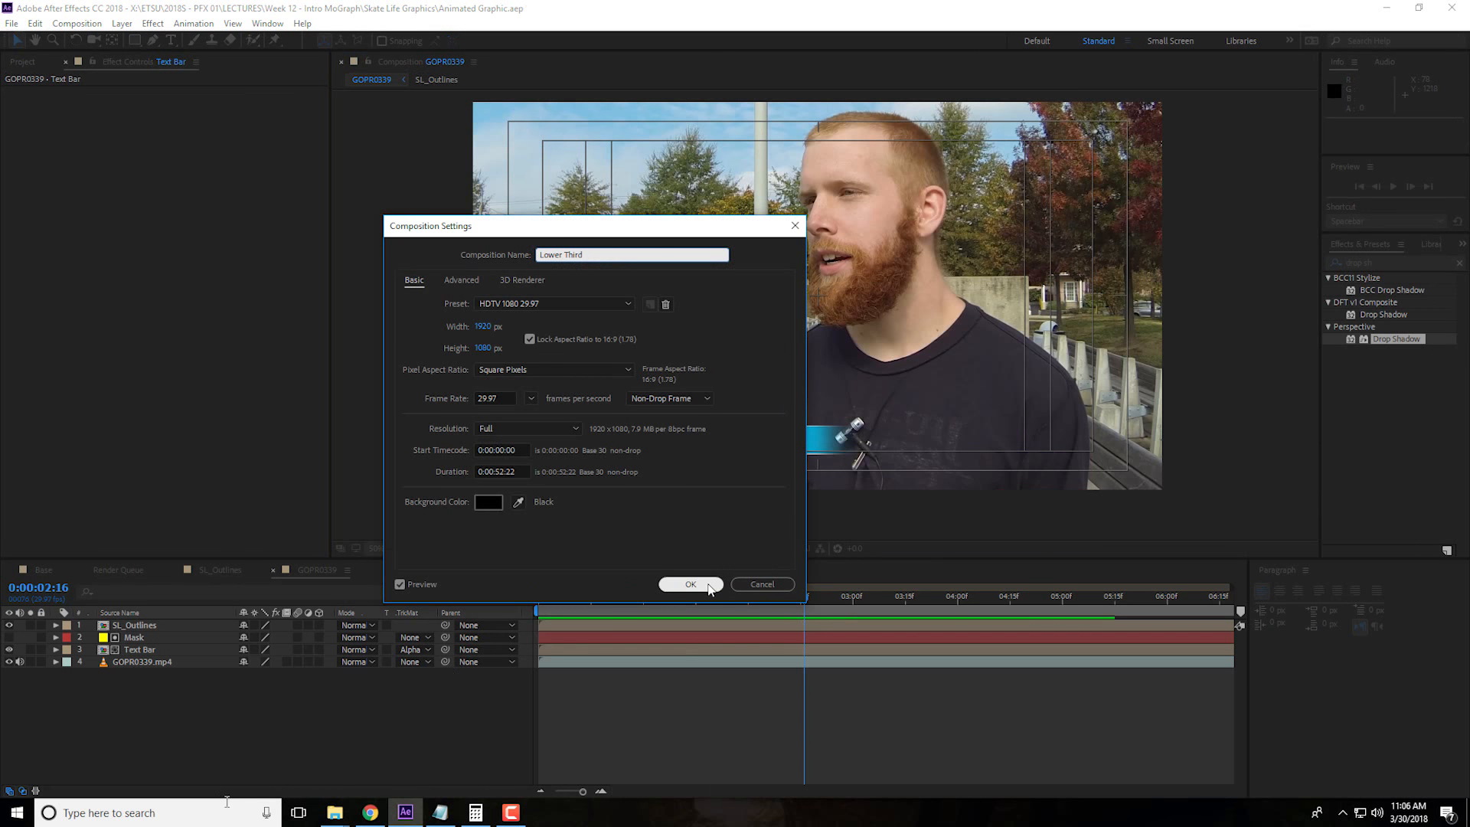
Switch to Premiere Pro and start a media import into the skate life_01 project
{"action": "left_click", "coordinate": [229, 811]}
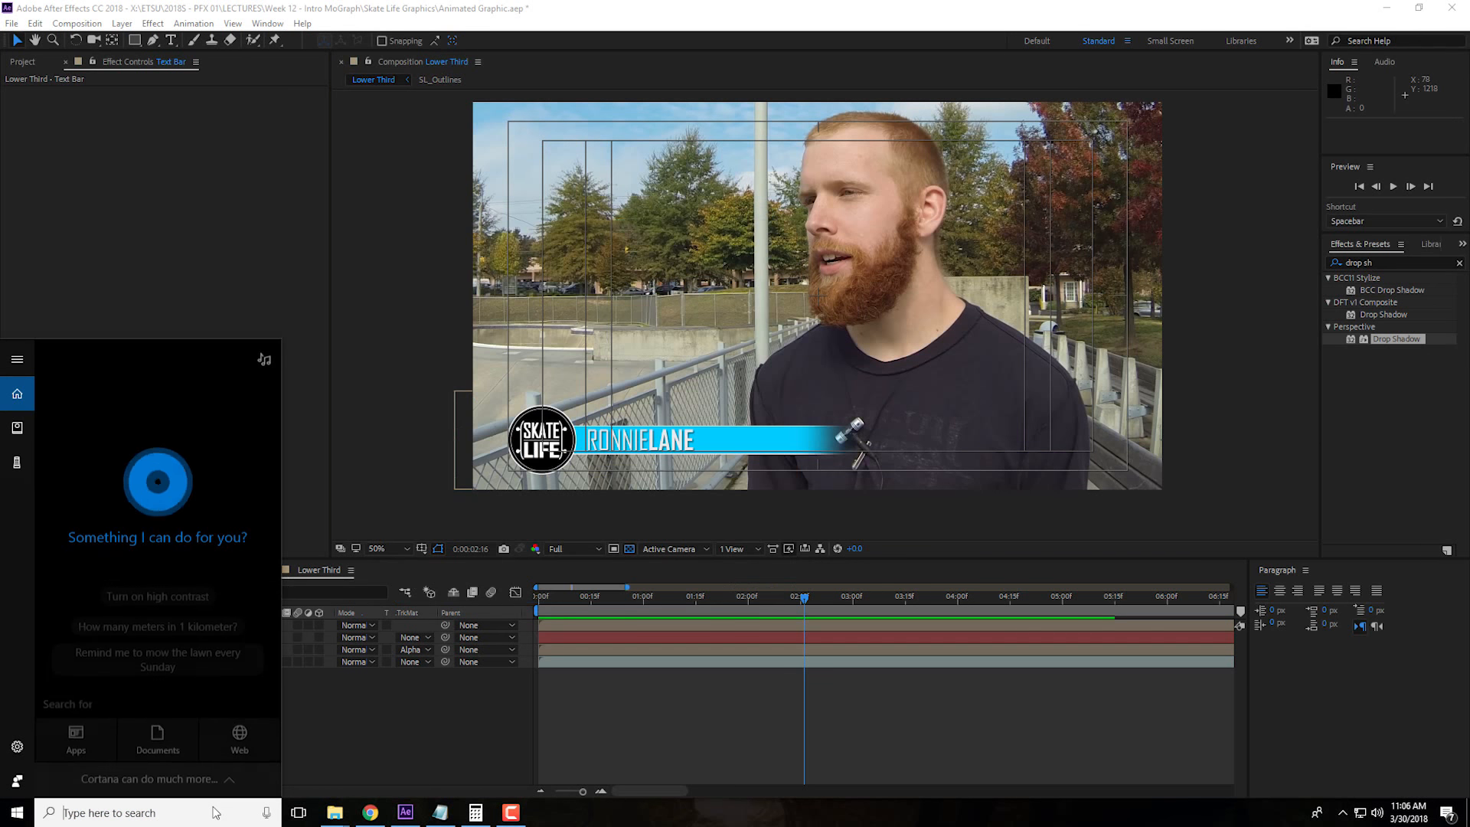
{"action": "type", "text": "premier"}
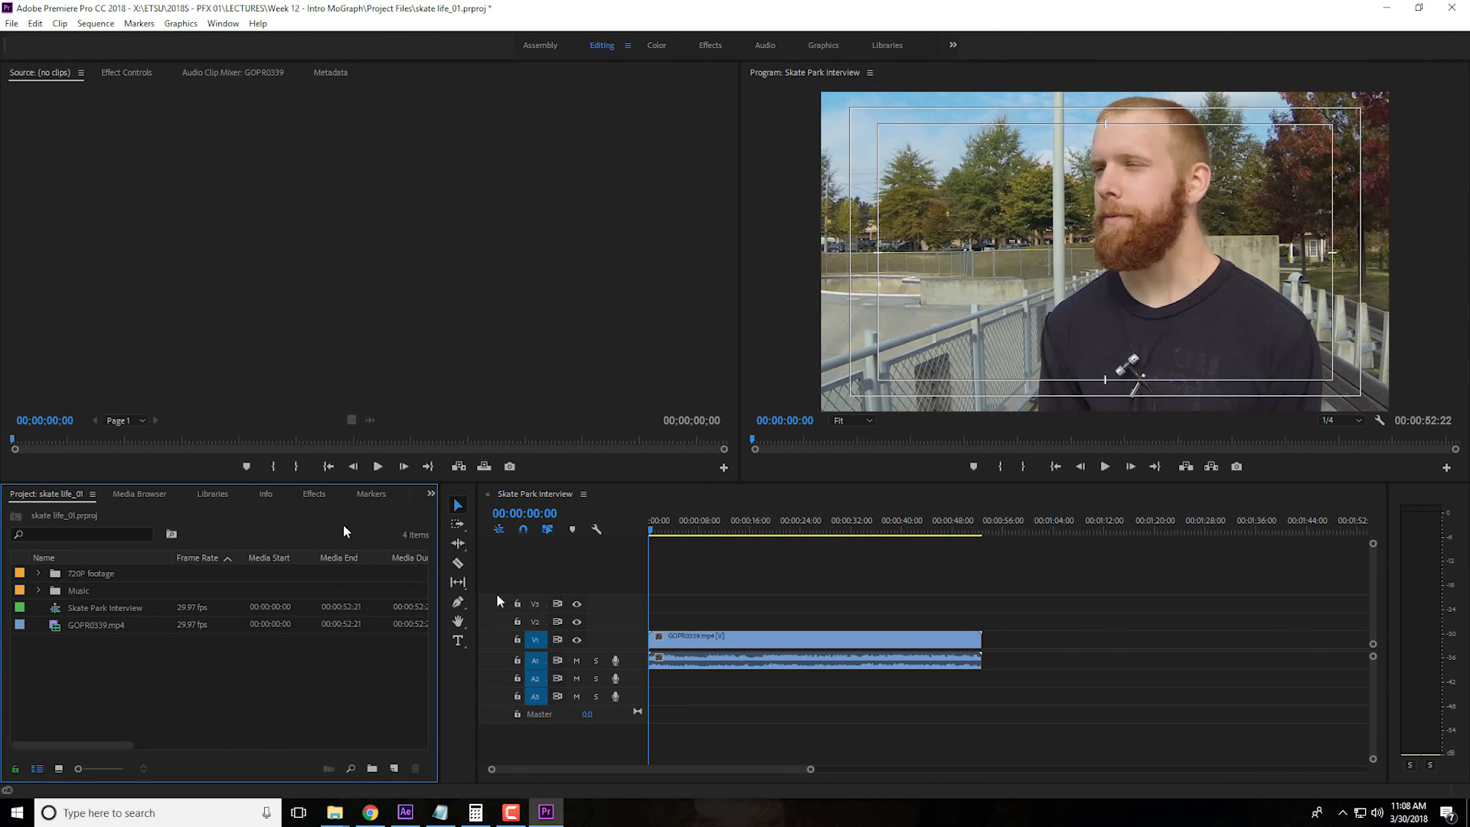
{"action": "right_click", "coordinate": [253, 697]}
{"action": "left_click", "coordinate": [278, 661]}
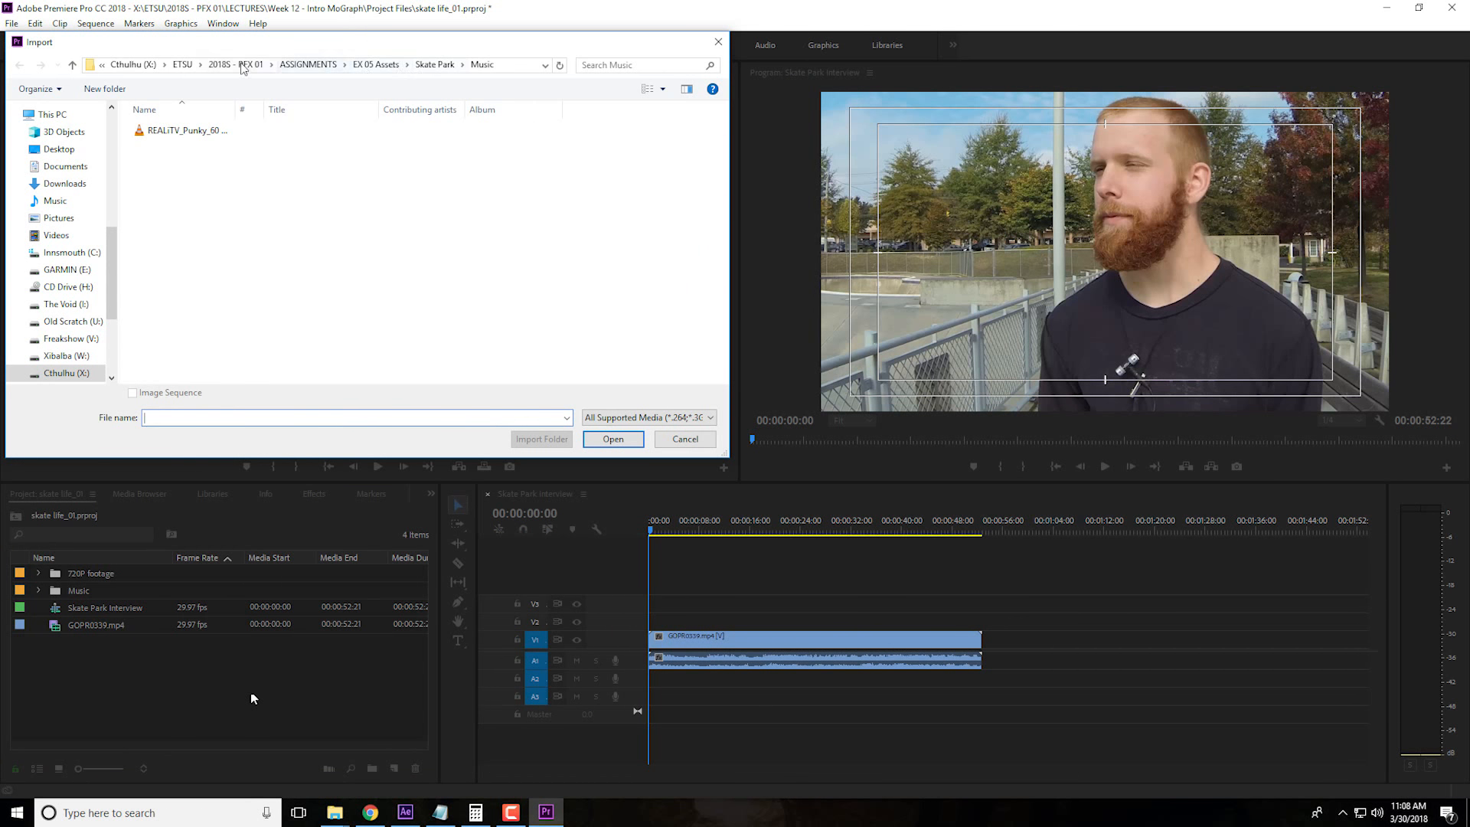
Browse to LECTURES > Week 12 - Intro MoGraph > Skate Life Graphics and open Animated Graphic.aep to list its compositions
{"action": "left_click", "coordinate": [182, 64]}
{"action": "left_click", "coordinate": [201, 162]}
{"action": "double_click", "coordinate": [201, 163]}
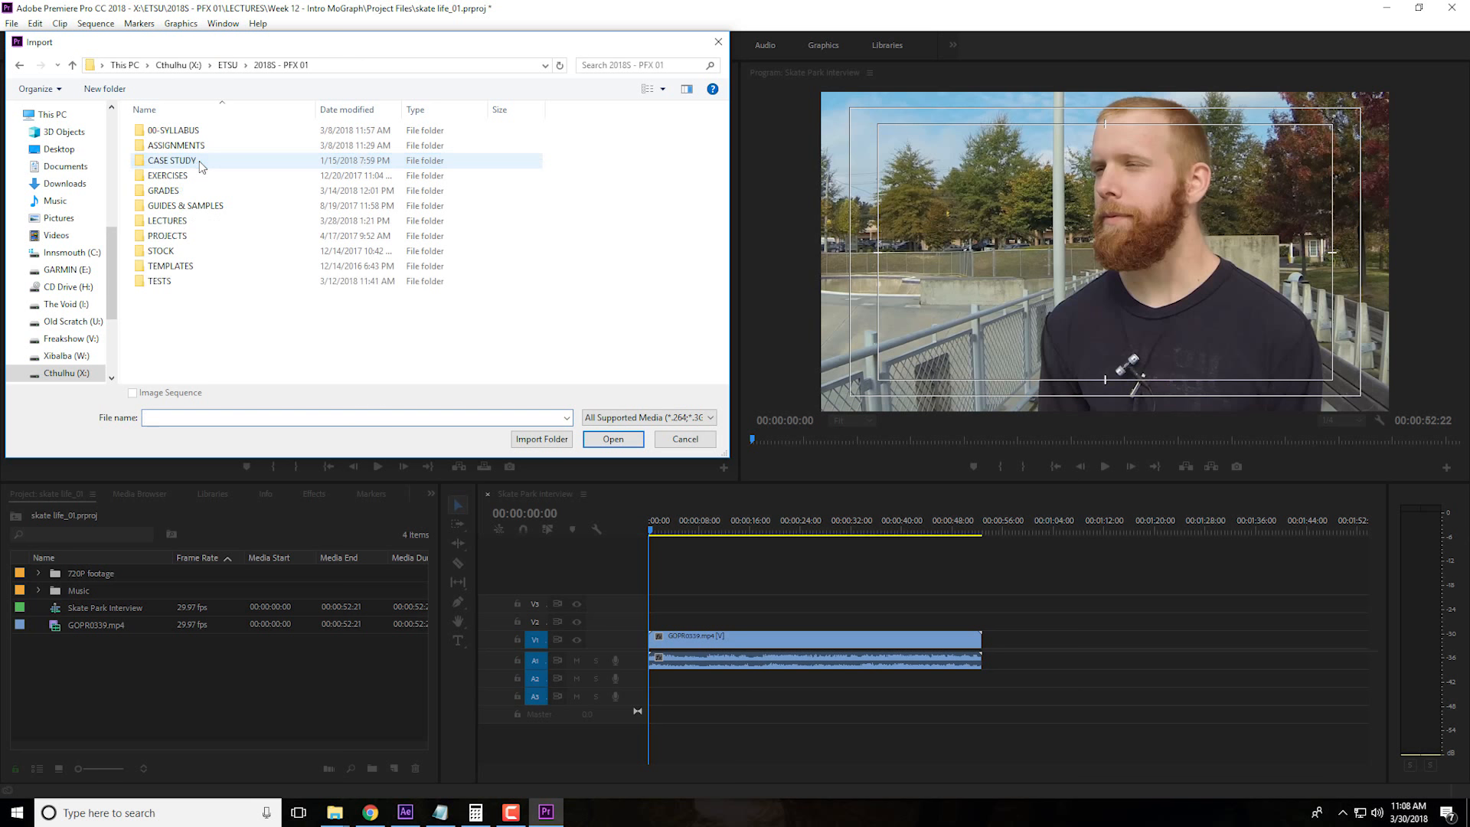
{"action": "double_click", "coordinate": [189, 219]}
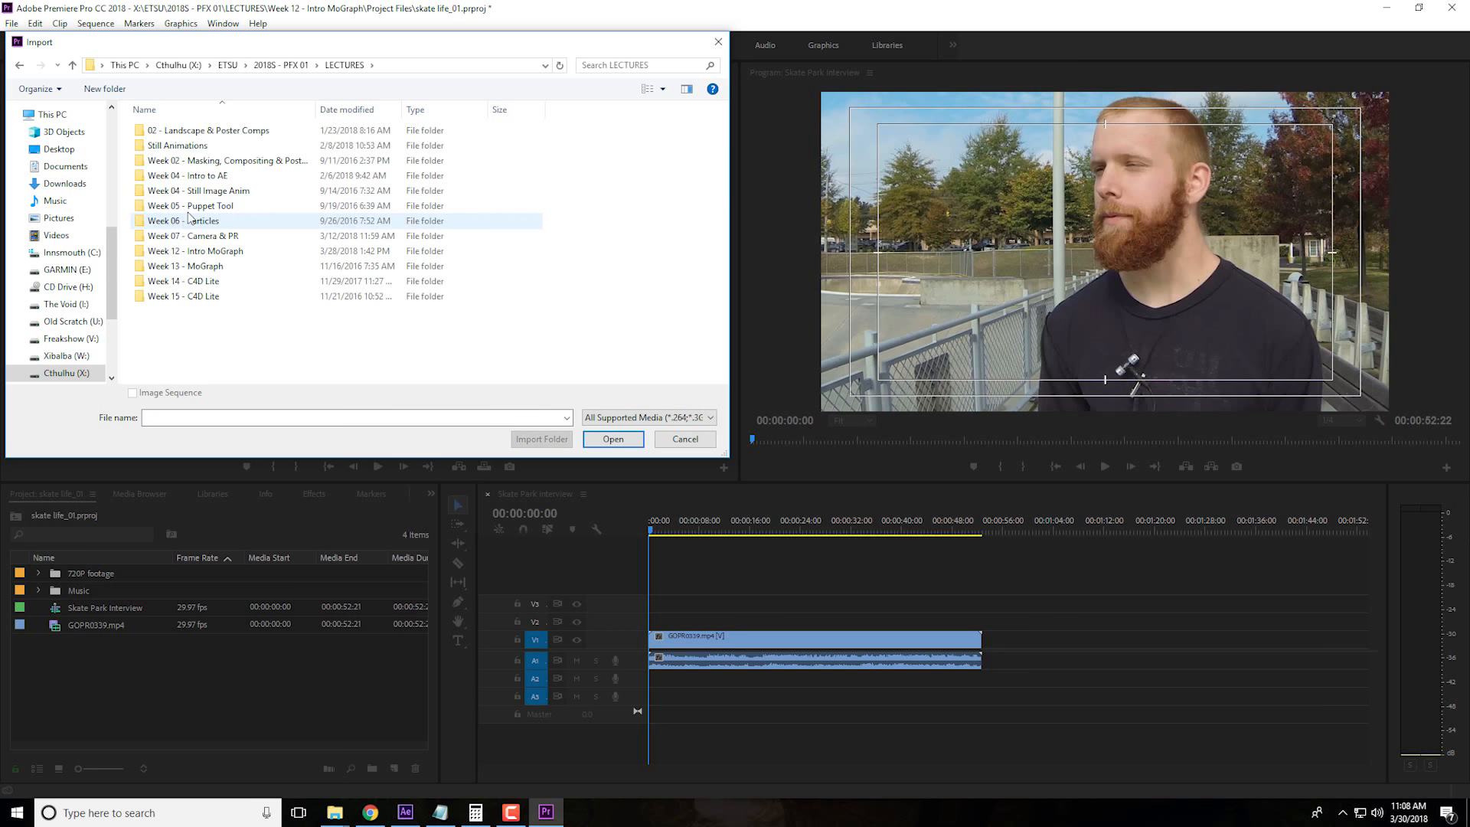
{"action": "double_click", "coordinate": [223, 251]}
{"action": "double_click", "coordinate": [196, 146]}
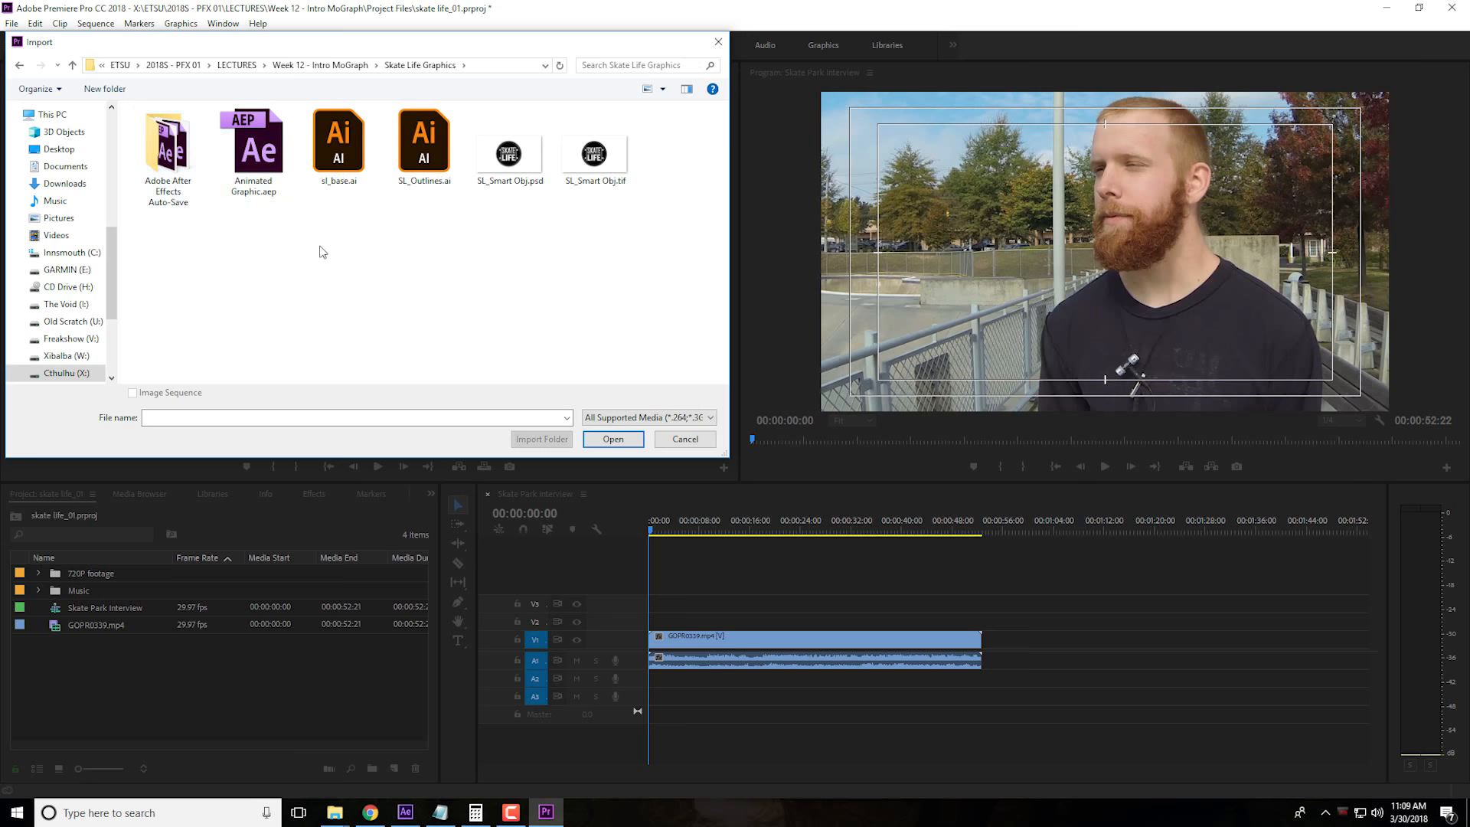
{"action": "left_click", "coordinate": [253, 154]}
{"action": "left_click", "coordinate": [273, 202]}
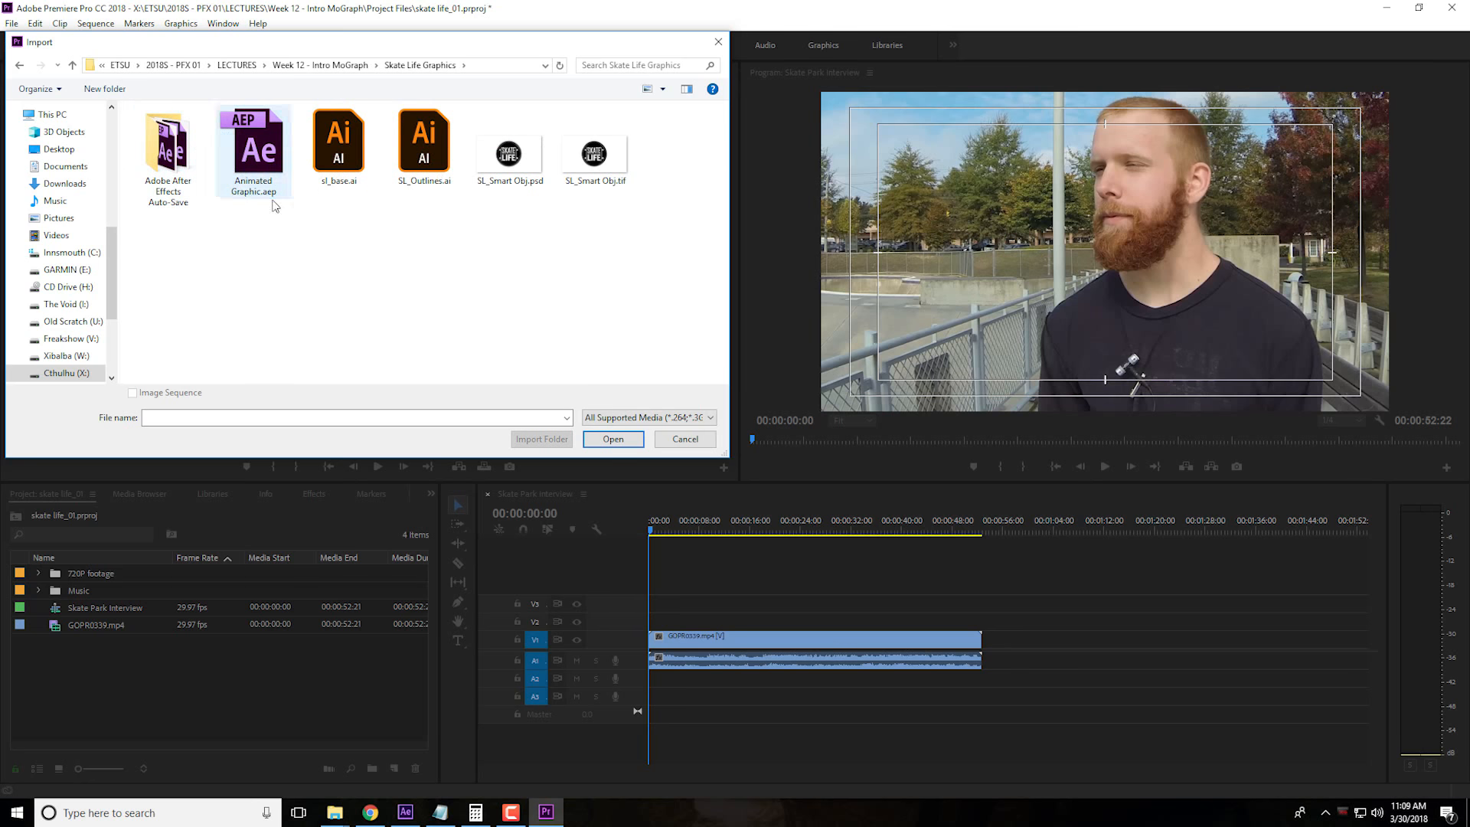
{"action": "left_click", "coordinate": [272, 197]}
{"action": "left_click", "coordinate": [608, 440]}
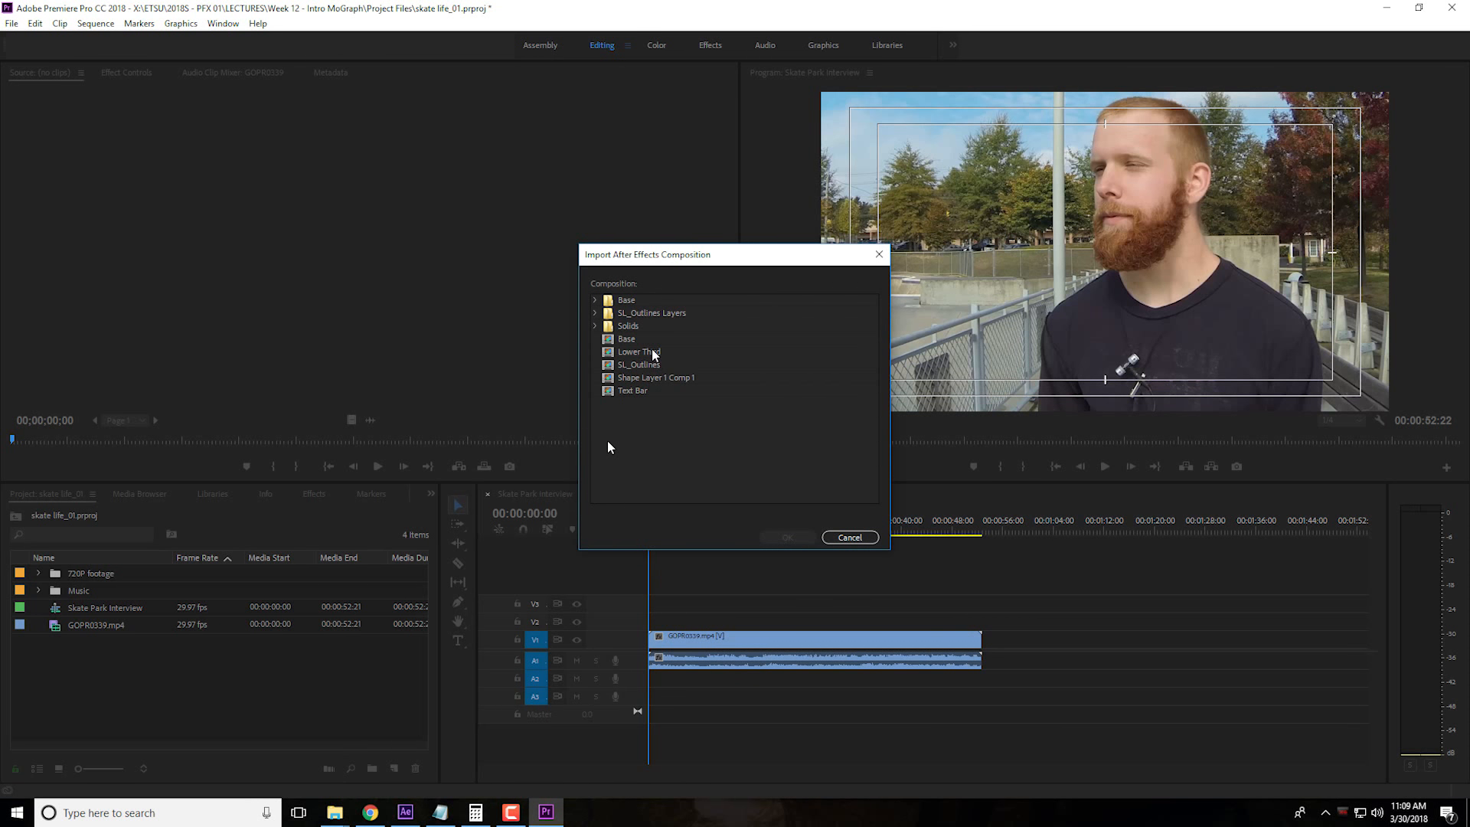
Switch to After Effects, delete the GOPR0339.mp4 layer from the Lower Third composition, and save the project
{"action": "left_click", "coordinate": [405, 812]}
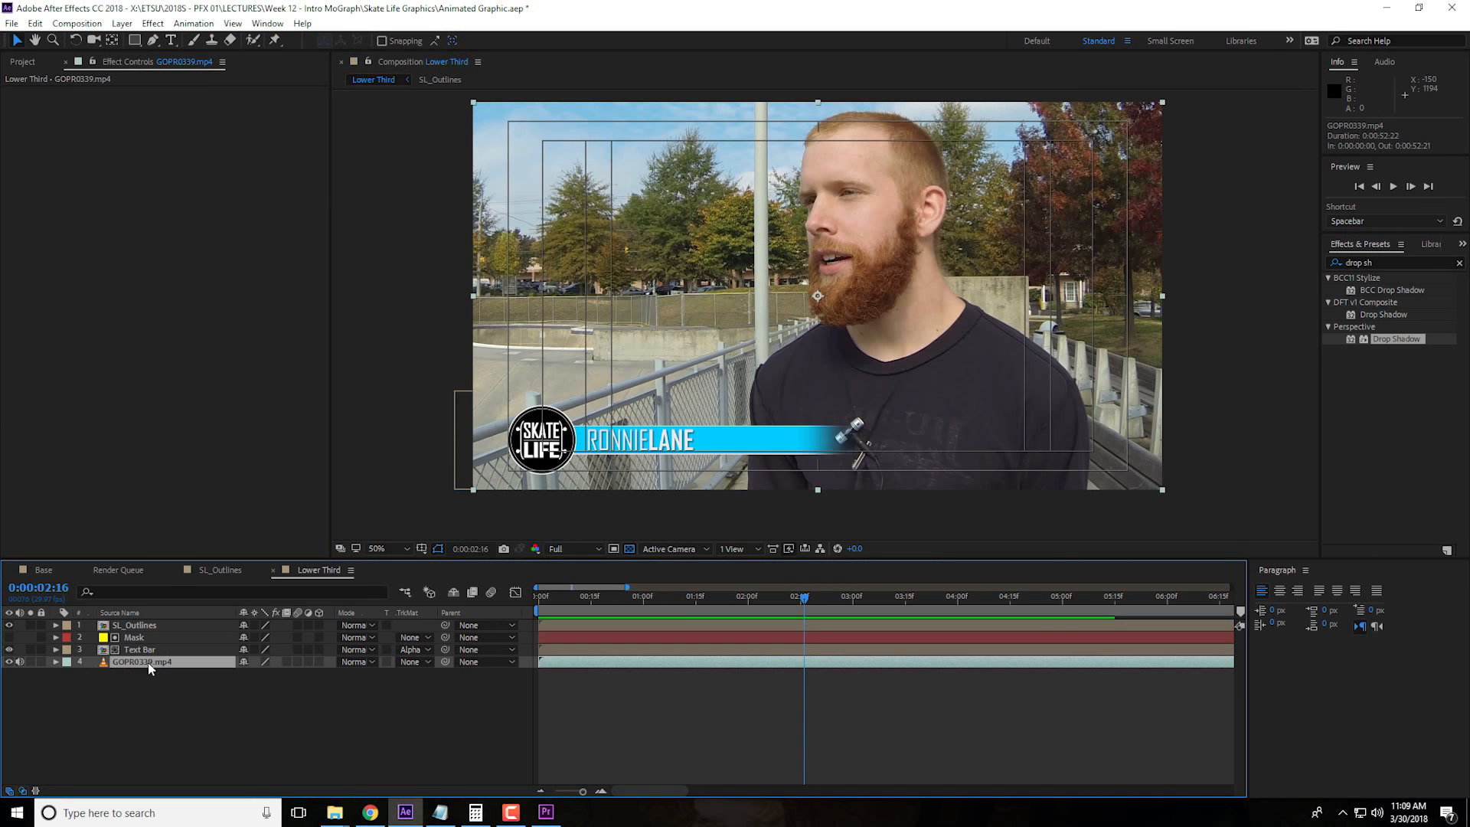
{"action": "left_click", "coordinate": [207, 671]}
{"action": "key", "text": "Delete"}
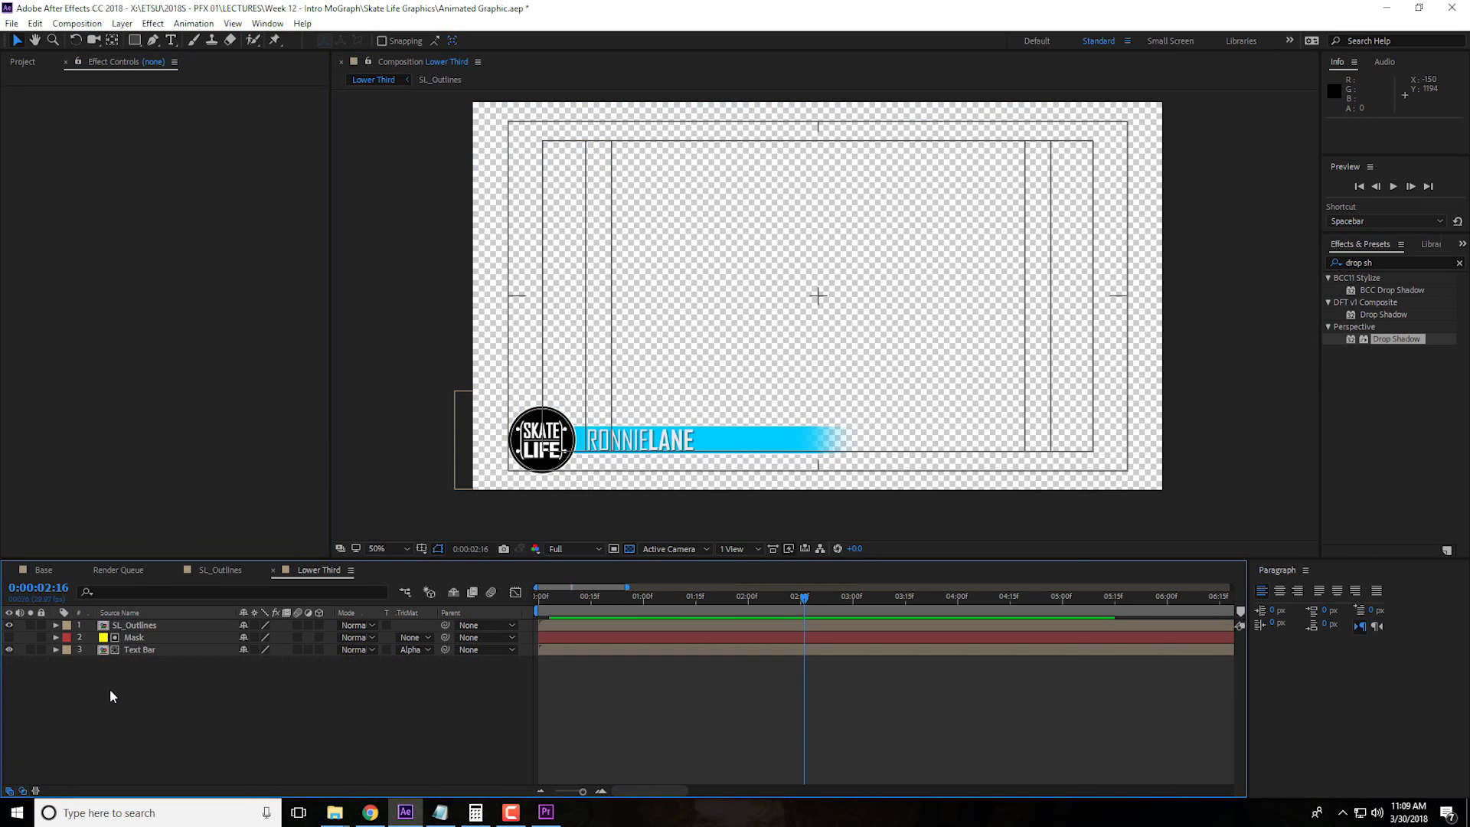
{"action": "left_click", "coordinate": [11, 23]}
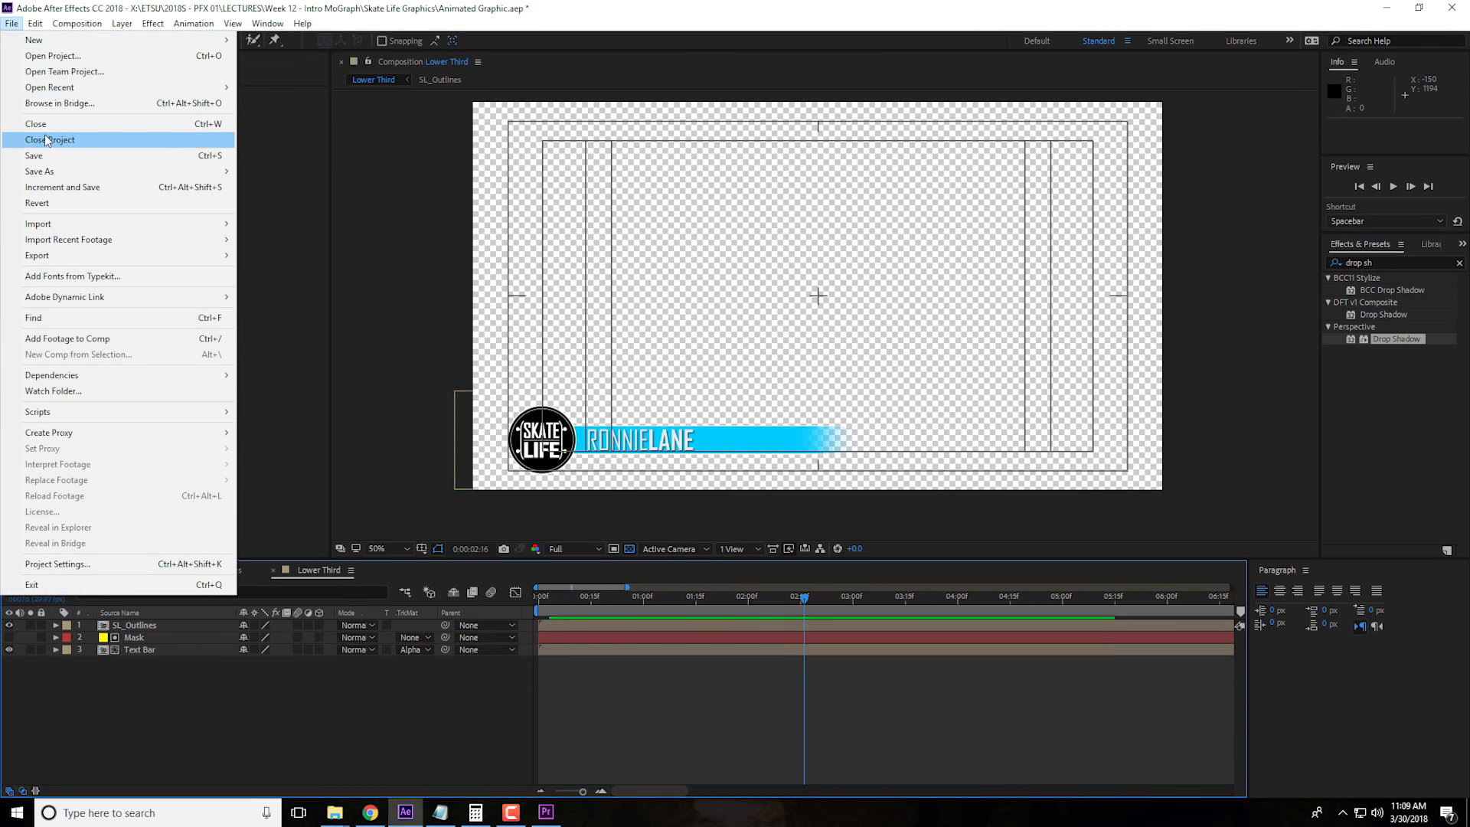
{"action": "left_click", "coordinate": [48, 152]}
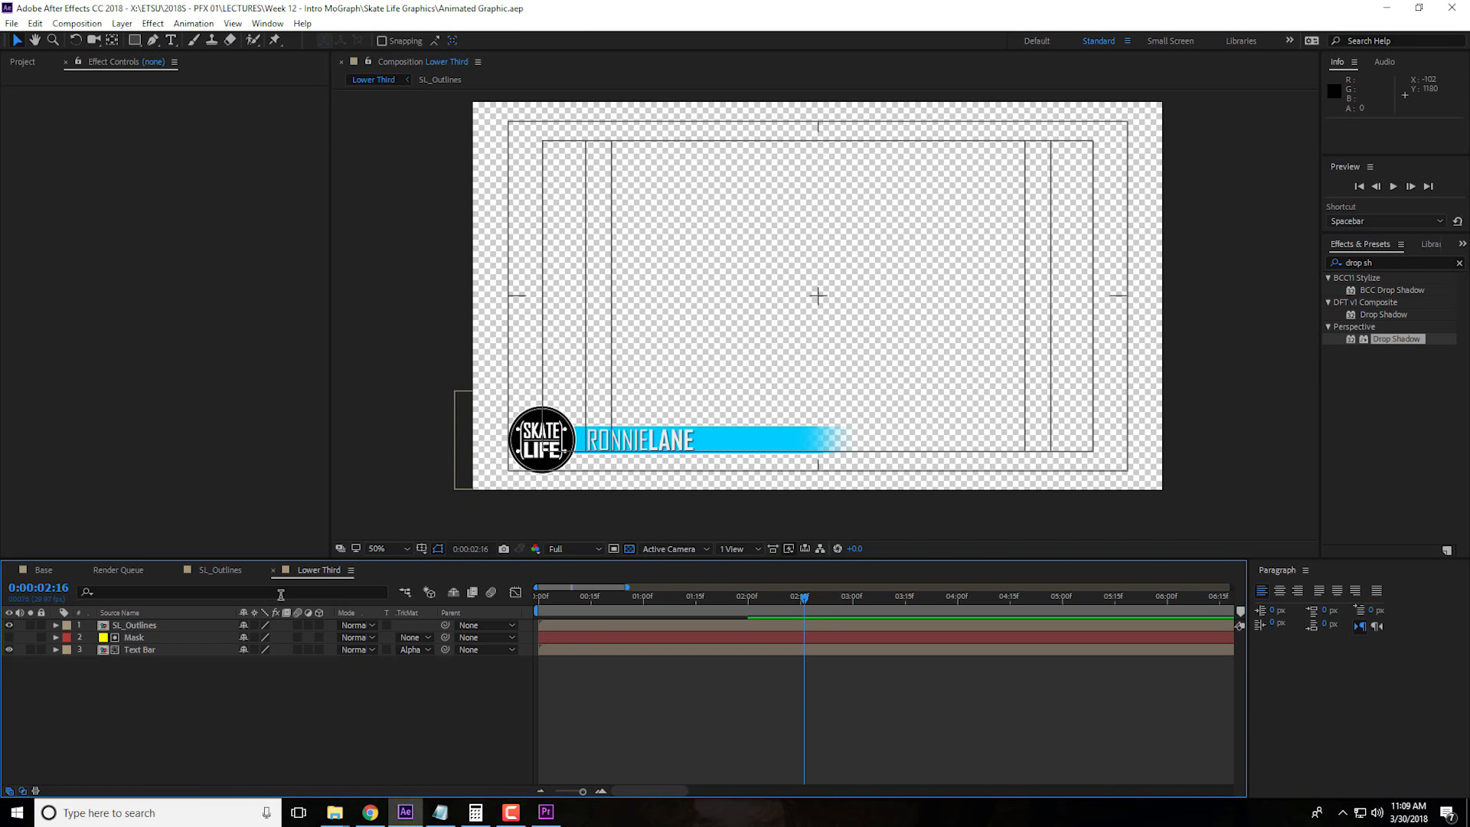
Rename the SL_Outlines composition as Main Graphic
{"action": "left_click", "coordinate": [219, 572]}
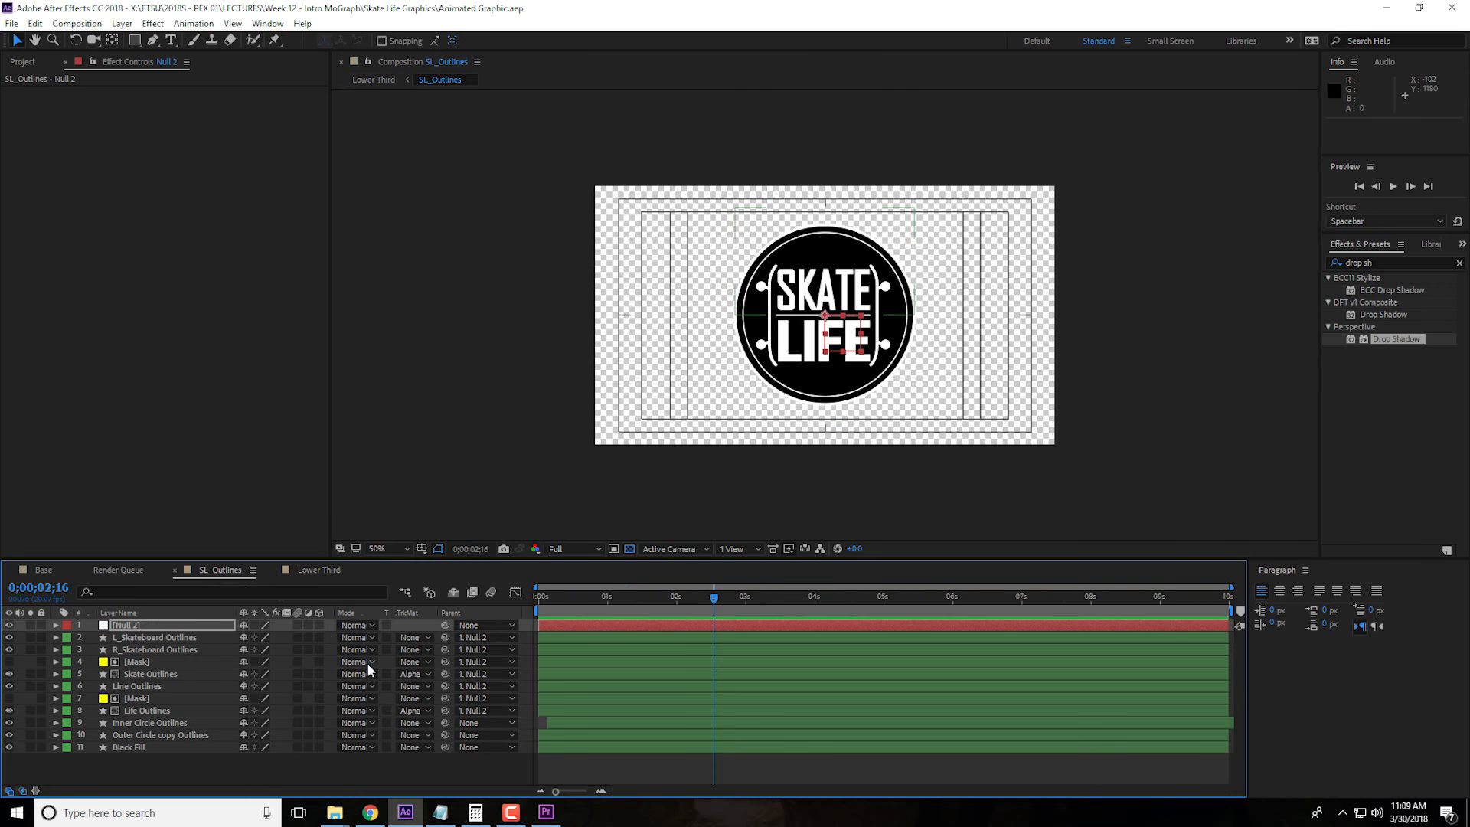
{"action": "key", "text": "ctrl+k"}
{"action": "key", "text": "Escape"}
{"action": "key", "text": "ctrl+k"}
{"action": "type", "text": "Main"}
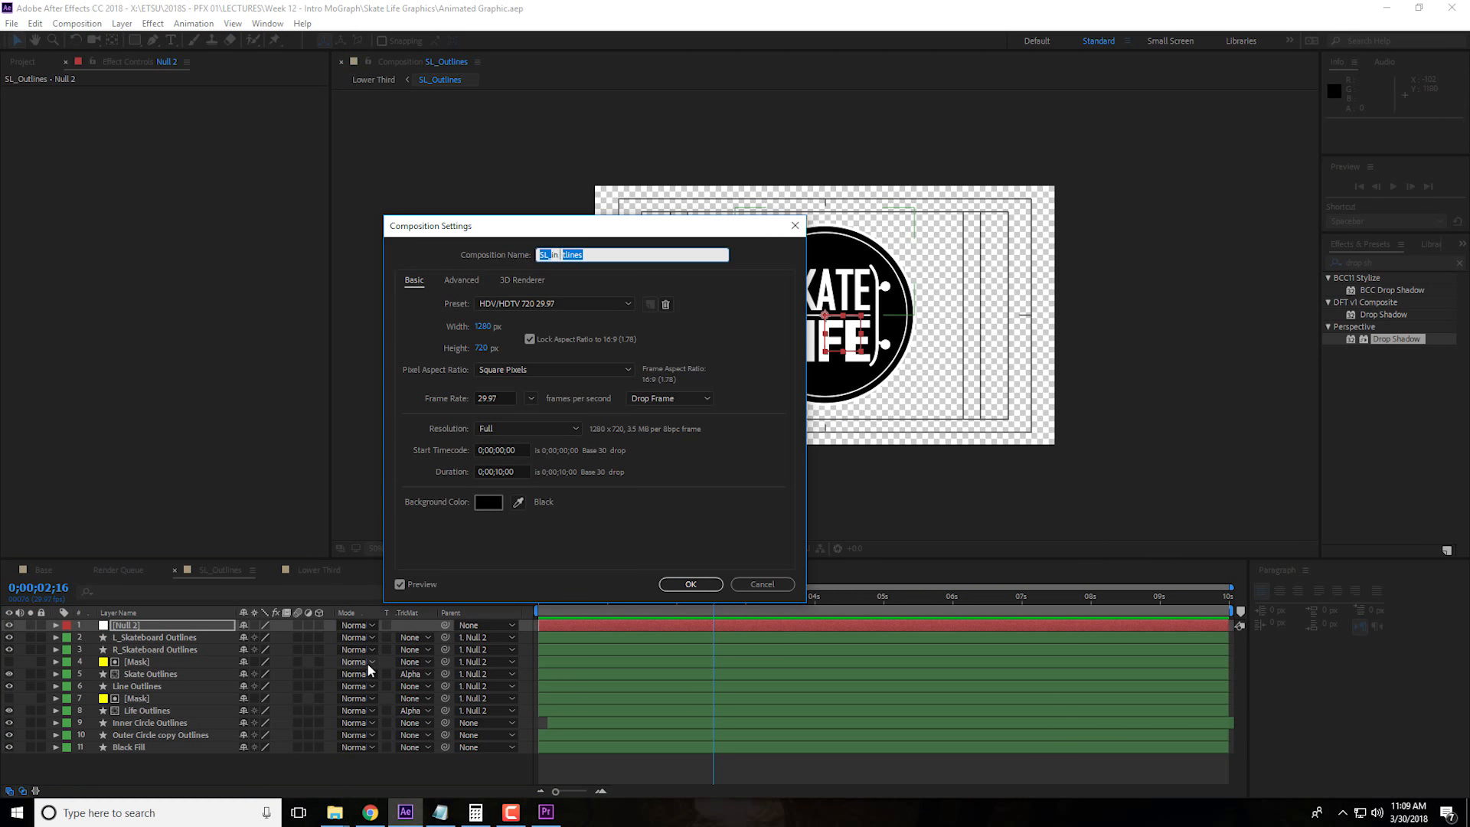
{"action": "type", "text": " Graphic"}
{"action": "left_click", "coordinate": [690, 584]}
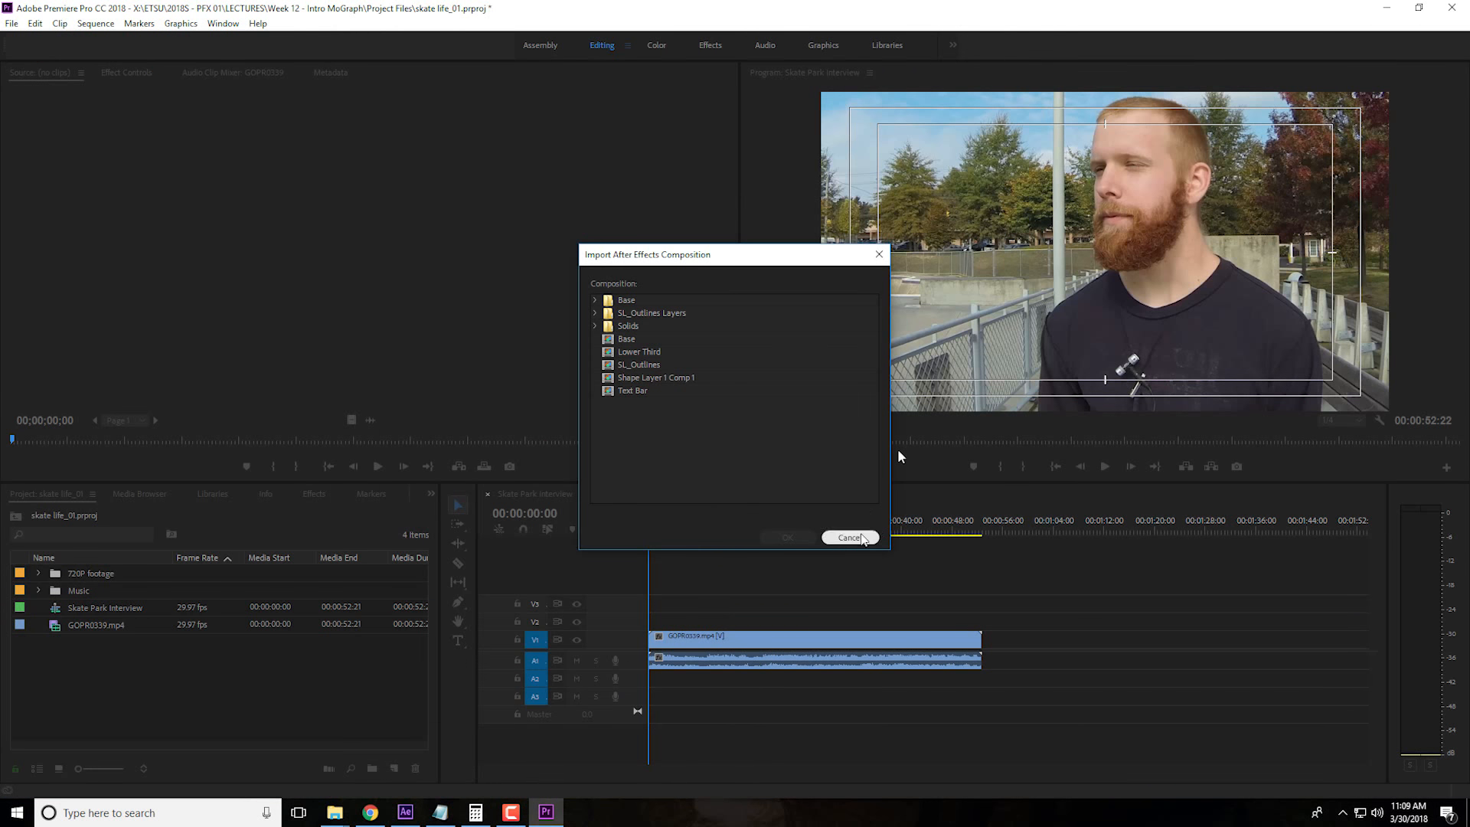
In Premiere Pro, cancel the pending composition import and import the Main Graphic composition from Animated Graphic.aep
{"action": "left_click", "coordinate": [850, 539]}
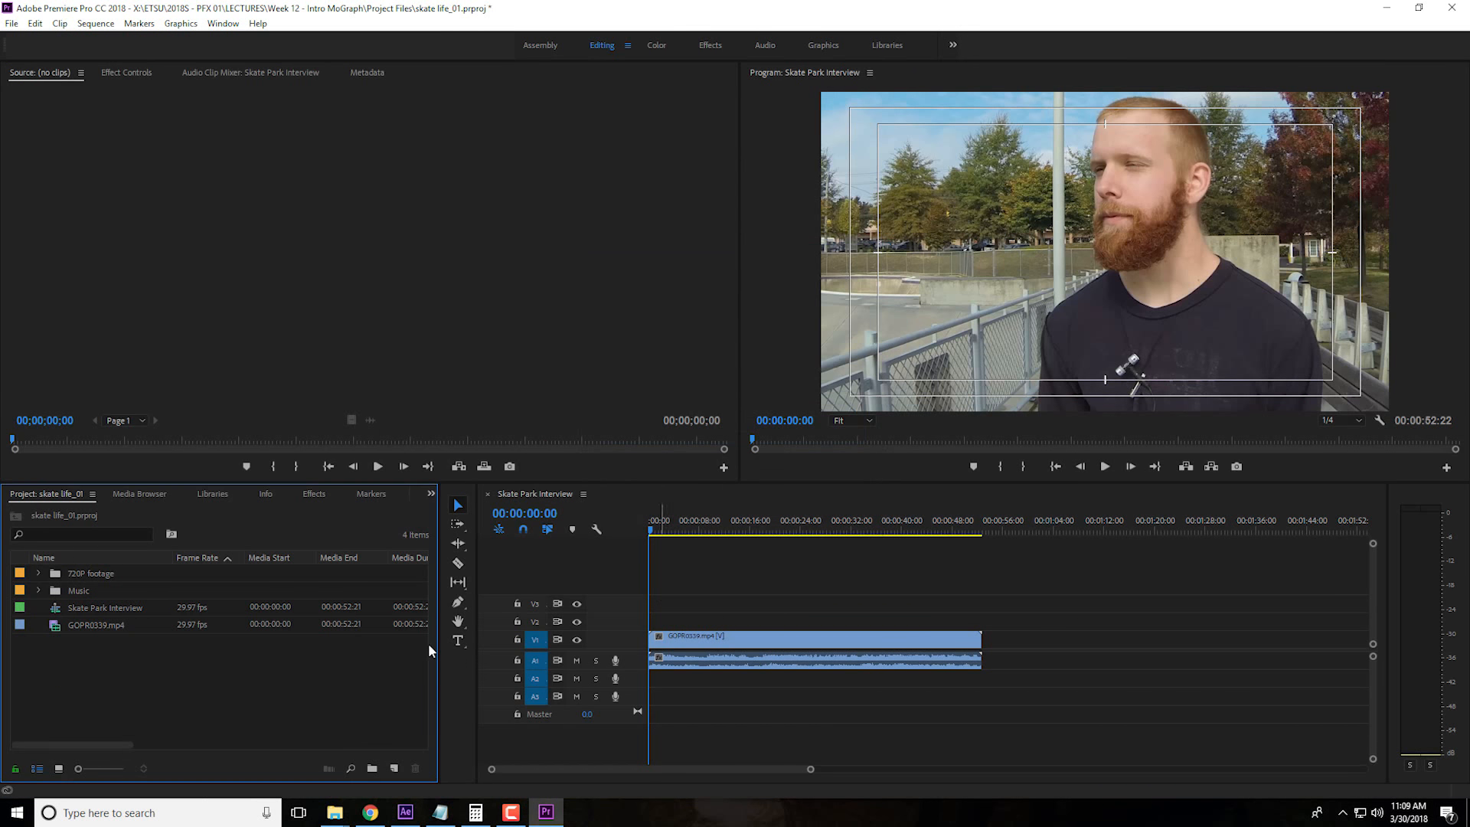
{"action": "right_click", "coordinate": [342, 704]}
{"action": "left_click", "coordinate": [383, 675]}
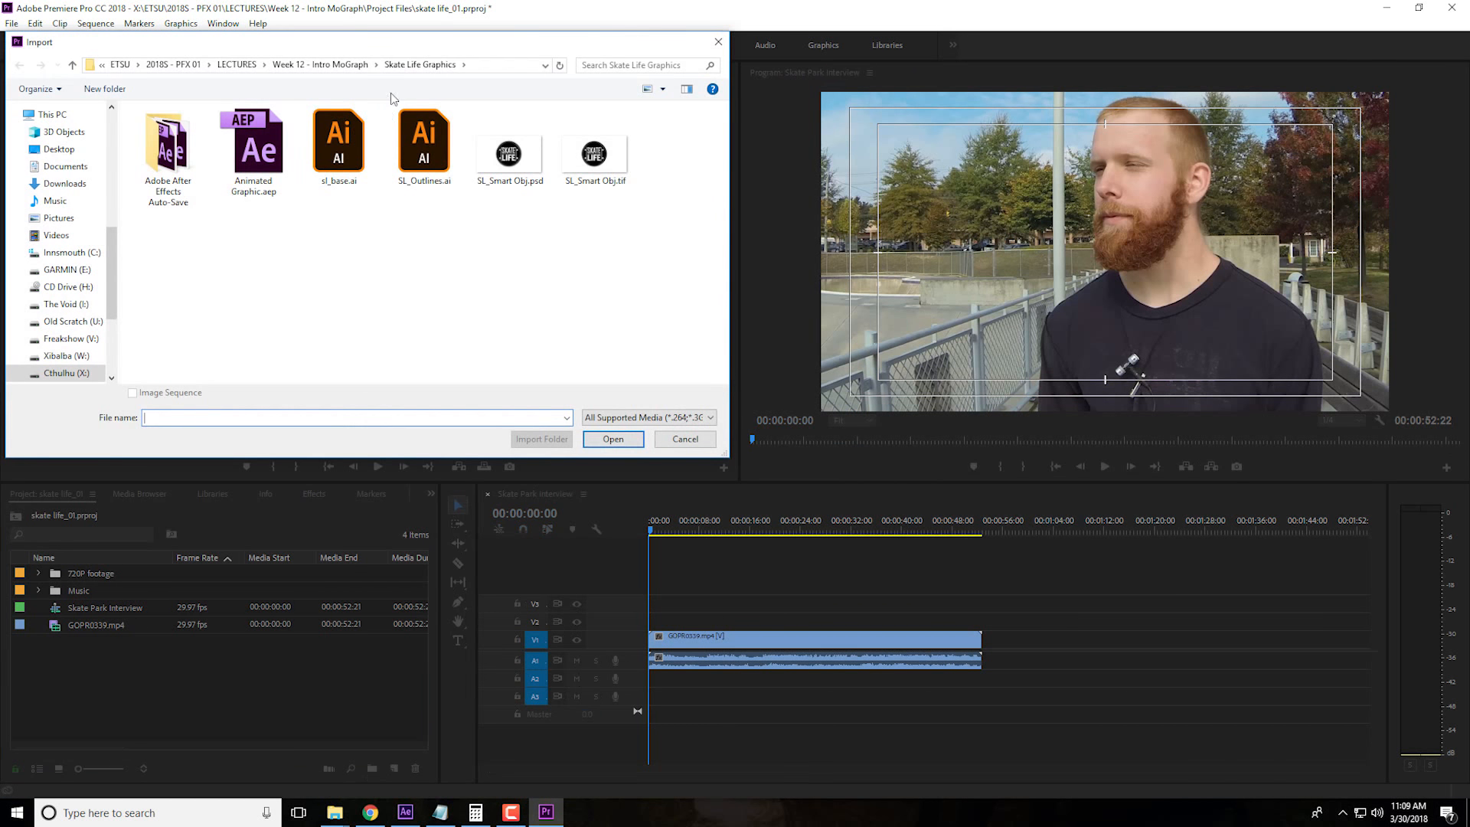
{"action": "left_click", "coordinate": [253, 153]}
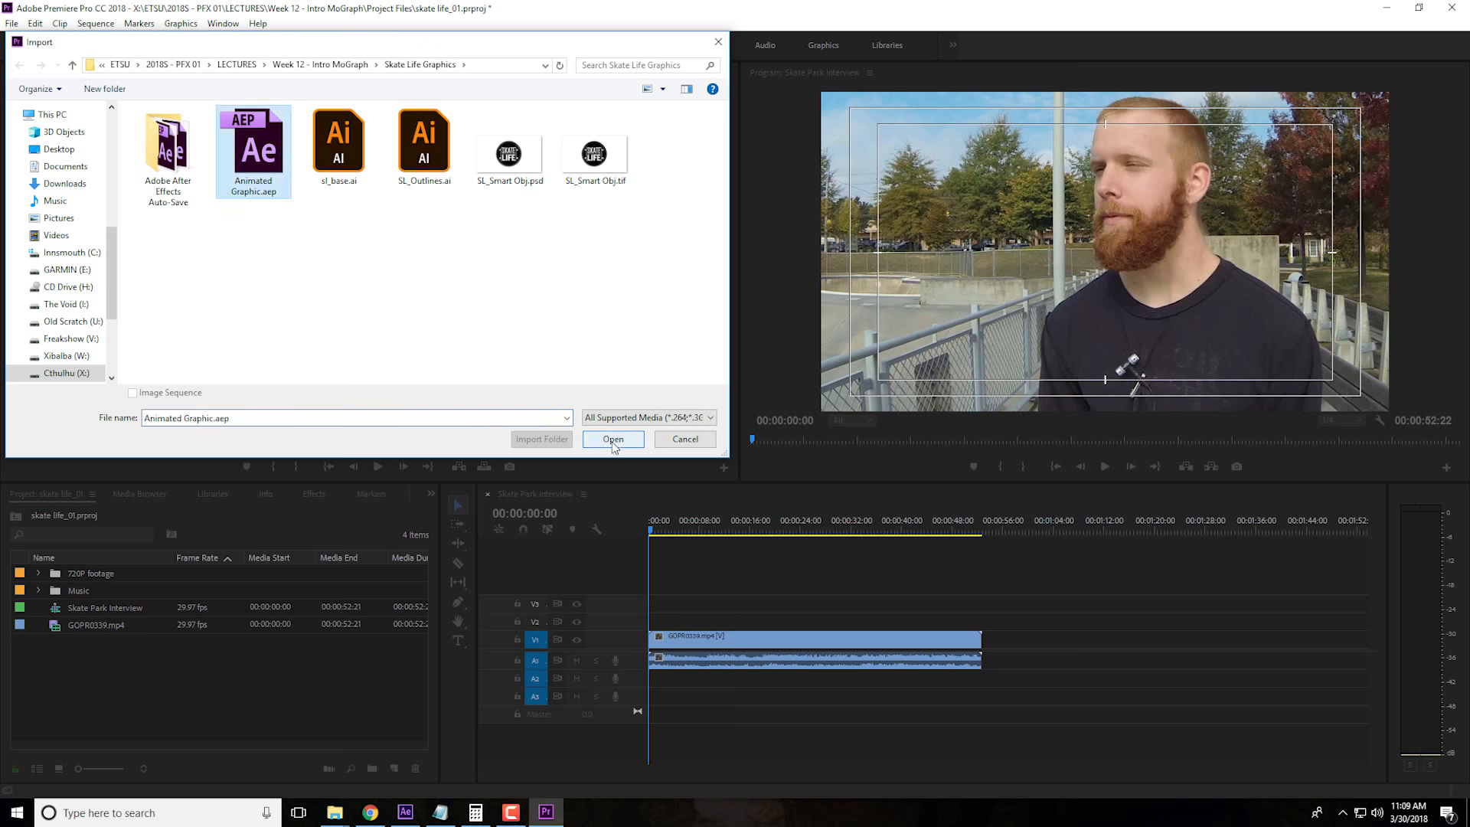
{"action": "left_click", "coordinate": [613, 439]}
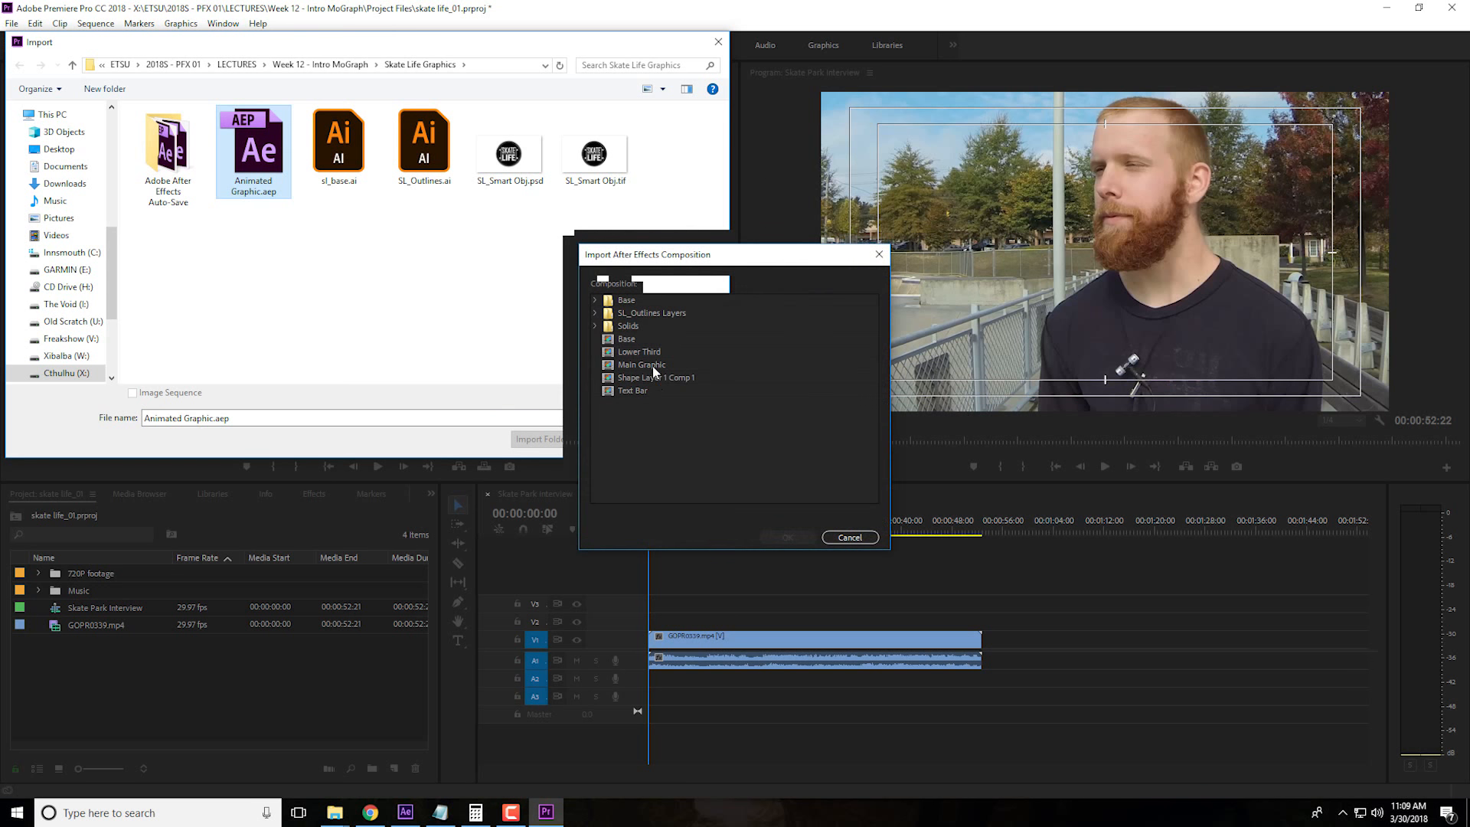
{"action": "left_click", "coordinate": [641, 364]}
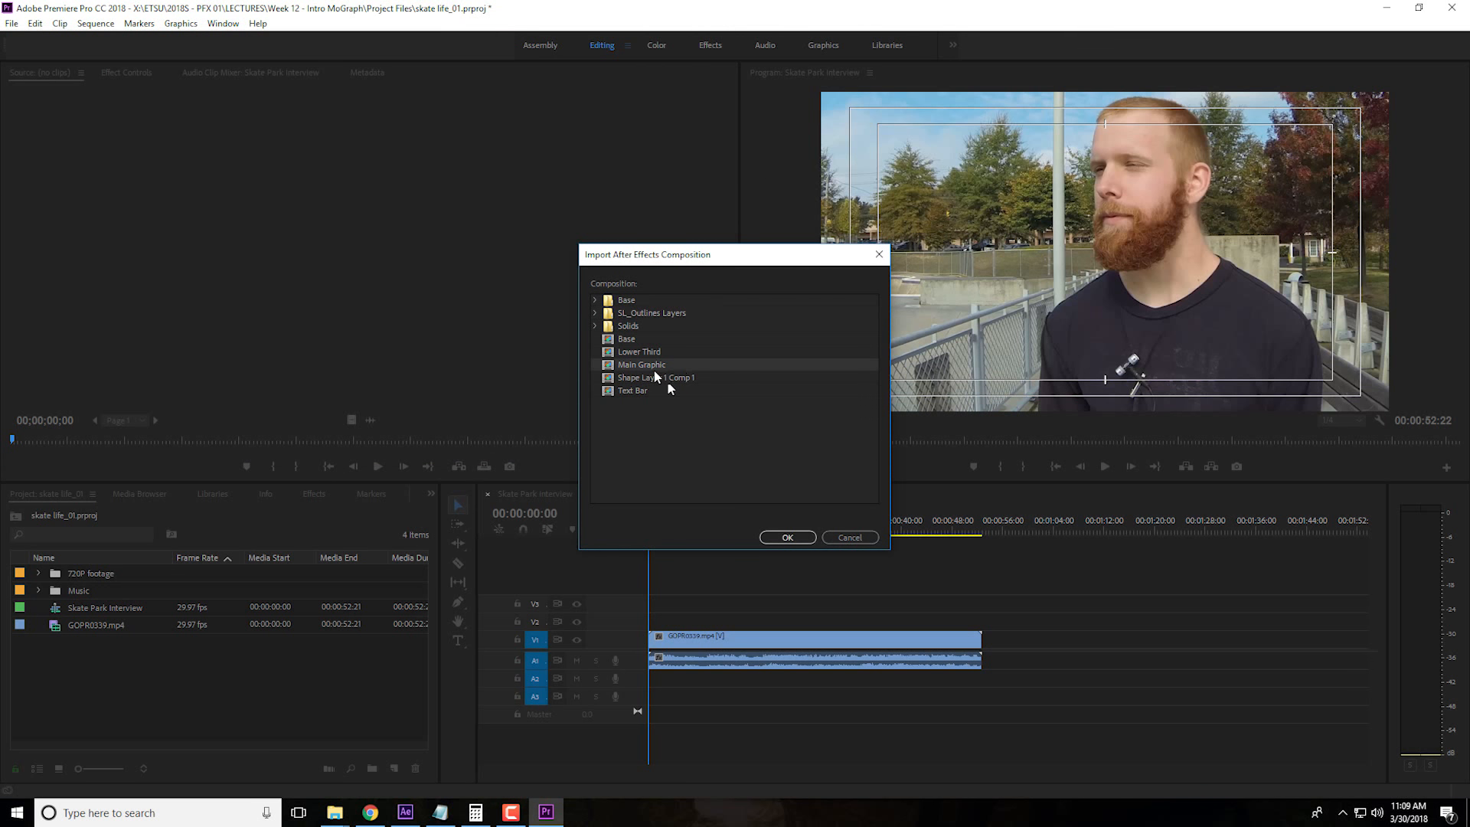
{"action": "left_click", "coordinate": [787, 537]}
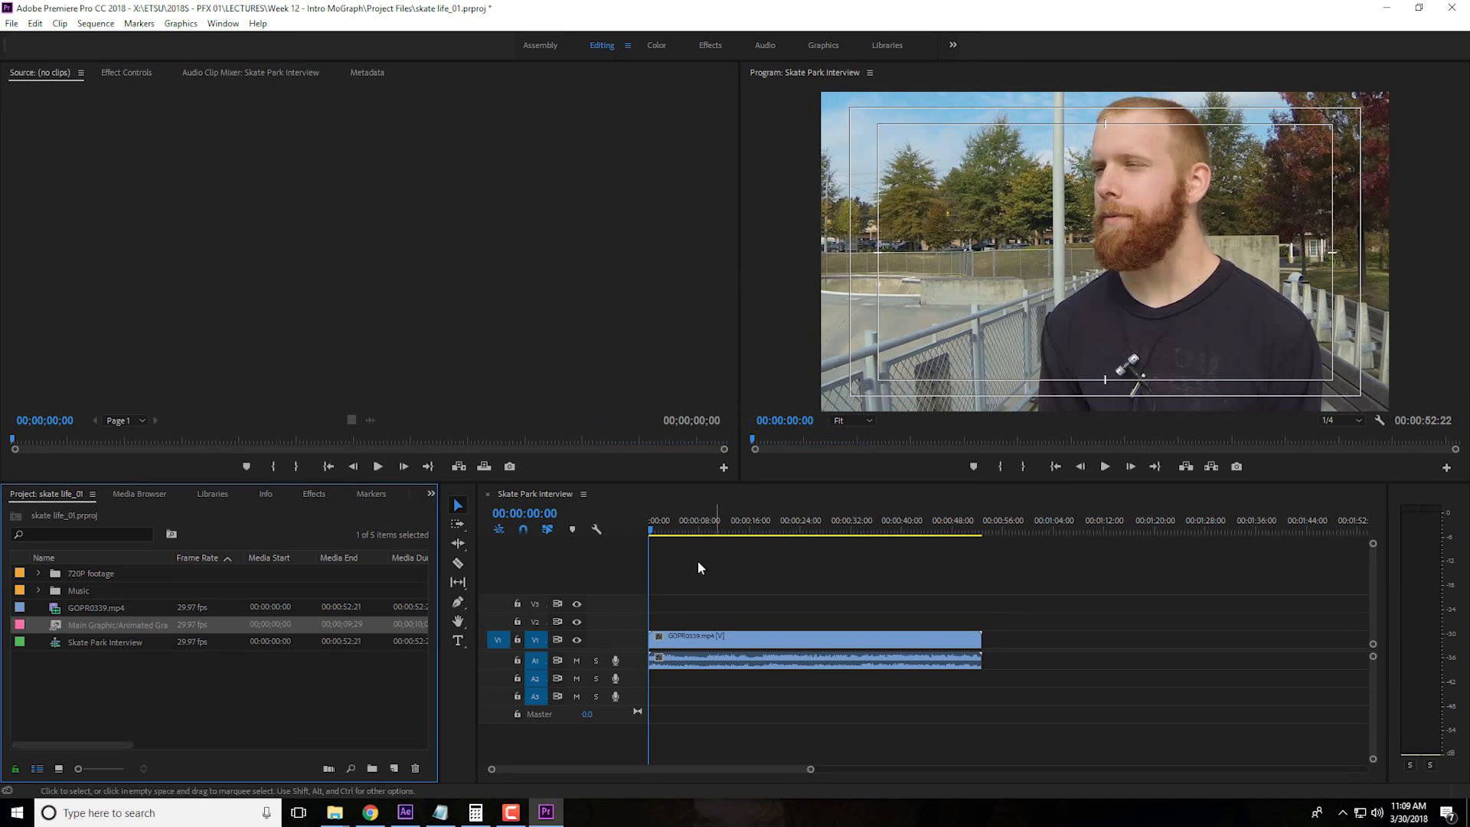
Import the Lower Third composition from Animated Graphic.aep into the project
{"action": "right_click", "coordinate": [370, 681]}
{"action": "left_click", "coordinate": [383, 684]}
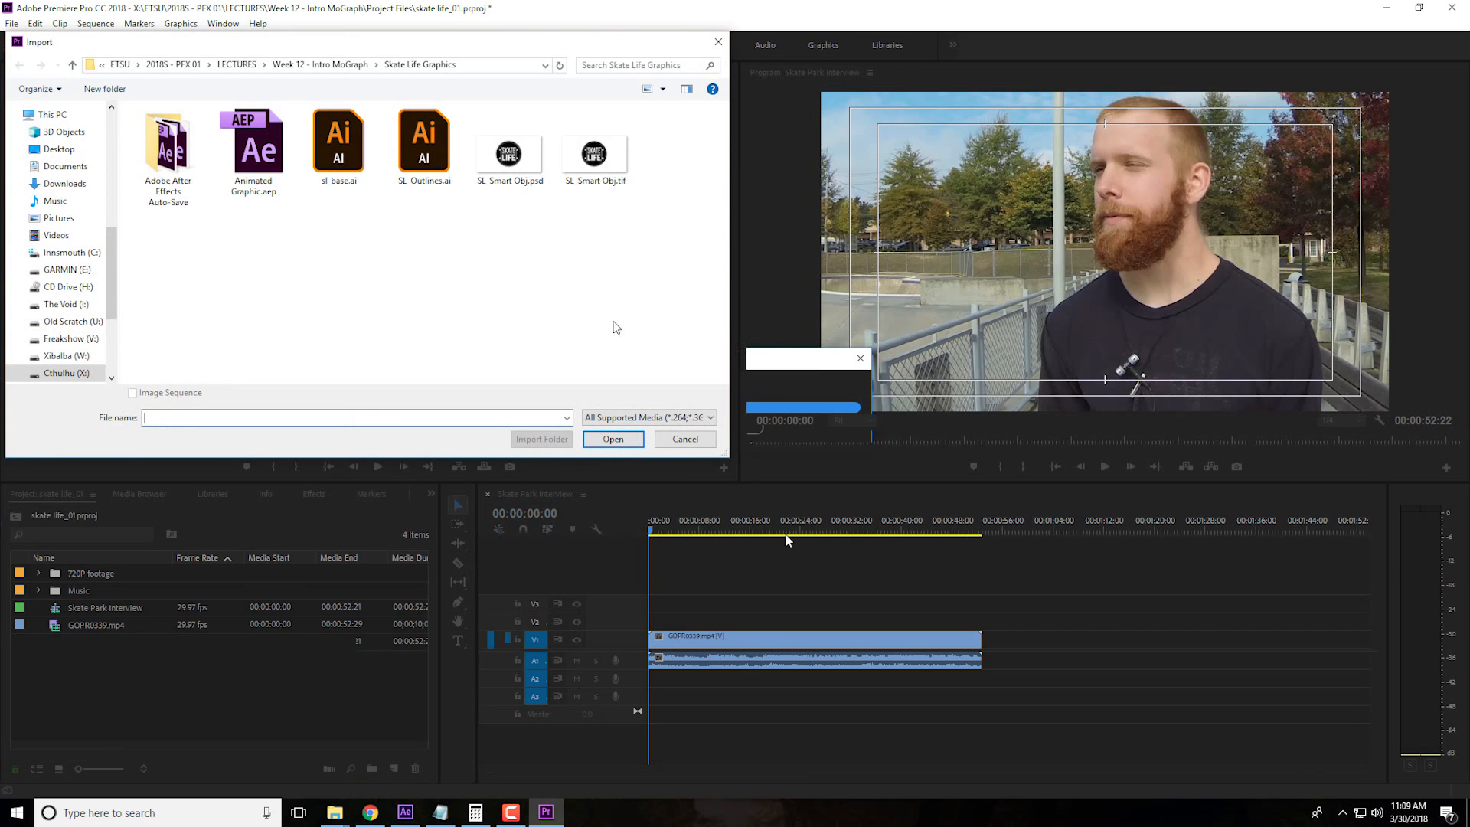
{"action": "left_click", "coordinate": [253, 154]}
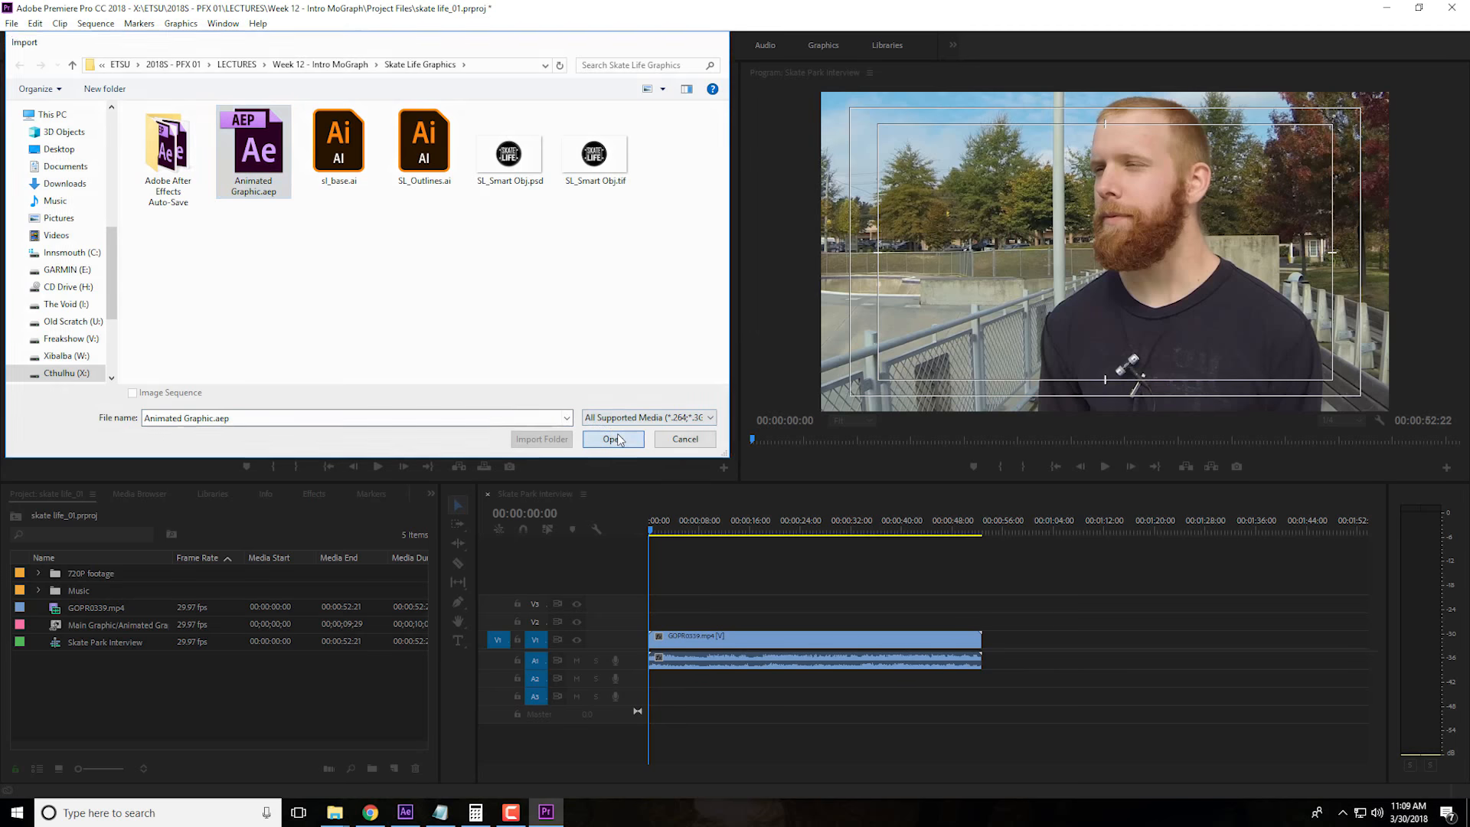
{"action": "left_click", "coordinate": [615, 438]}
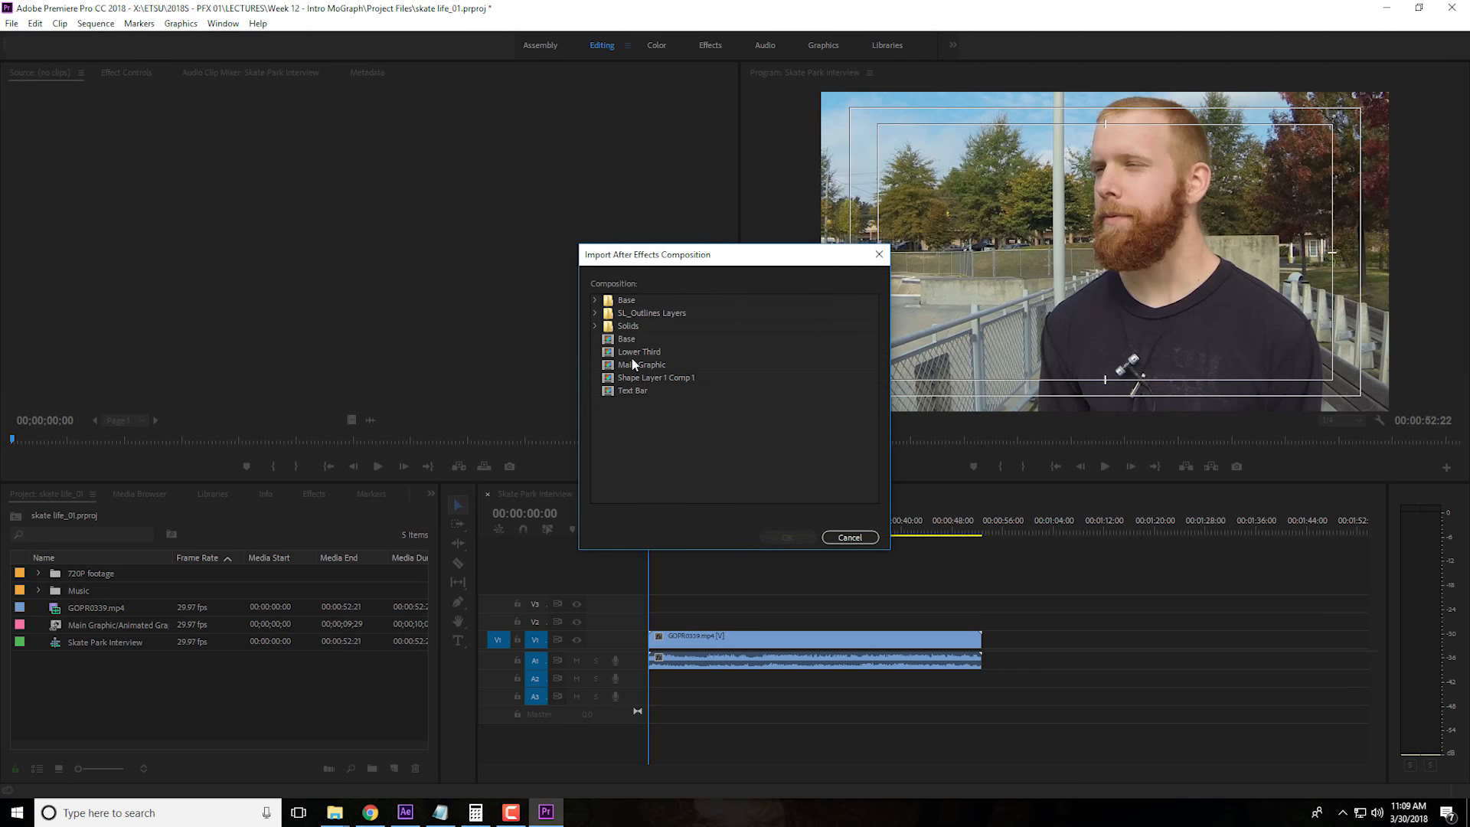
{"action": "left_click", "coordinate": [633, 364]}
{"action": "left_click", "coordinate": [789, 536]}
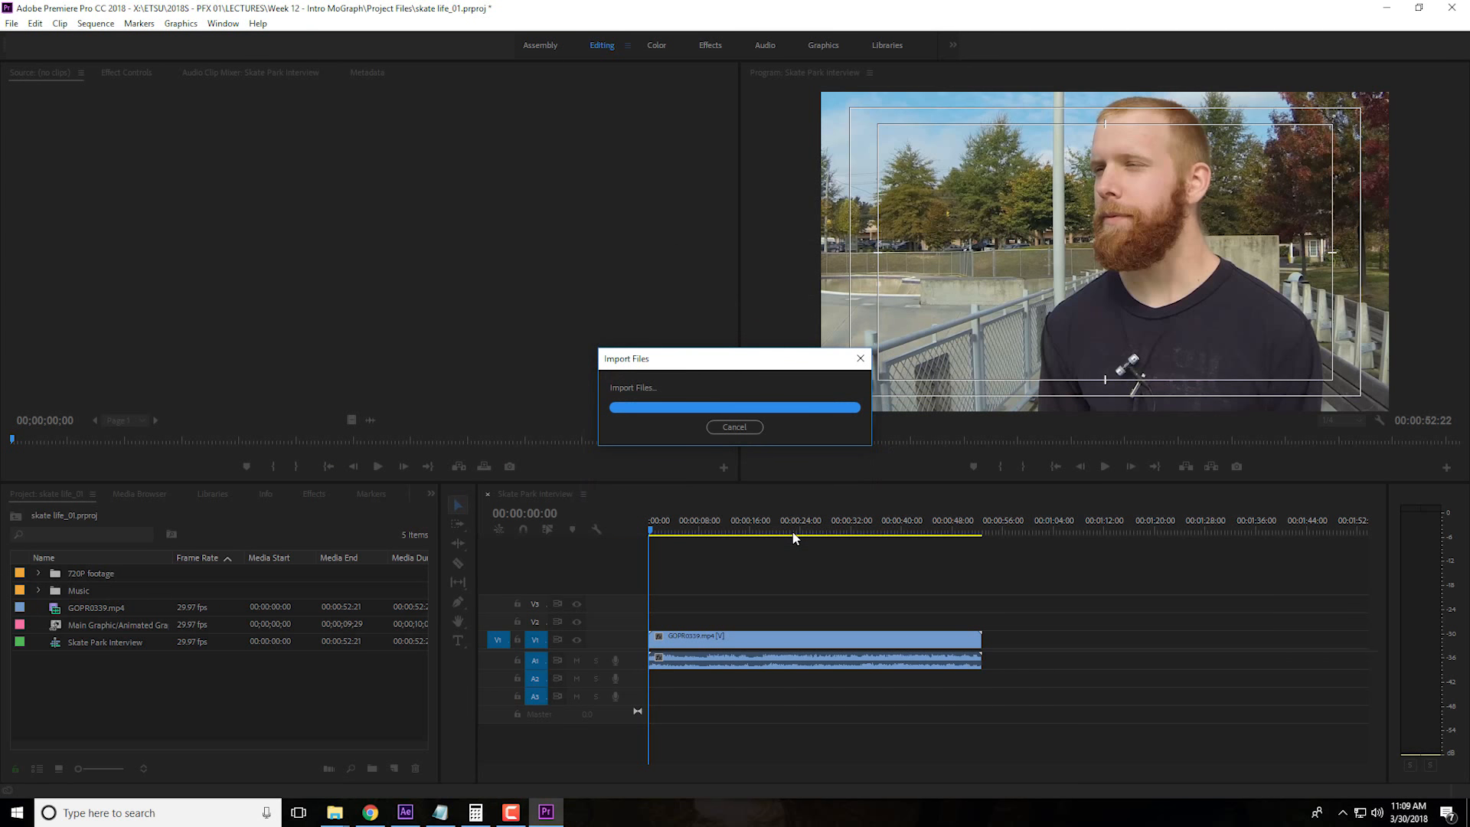
{"action": "left_click", "coordinate": [298, 713]}
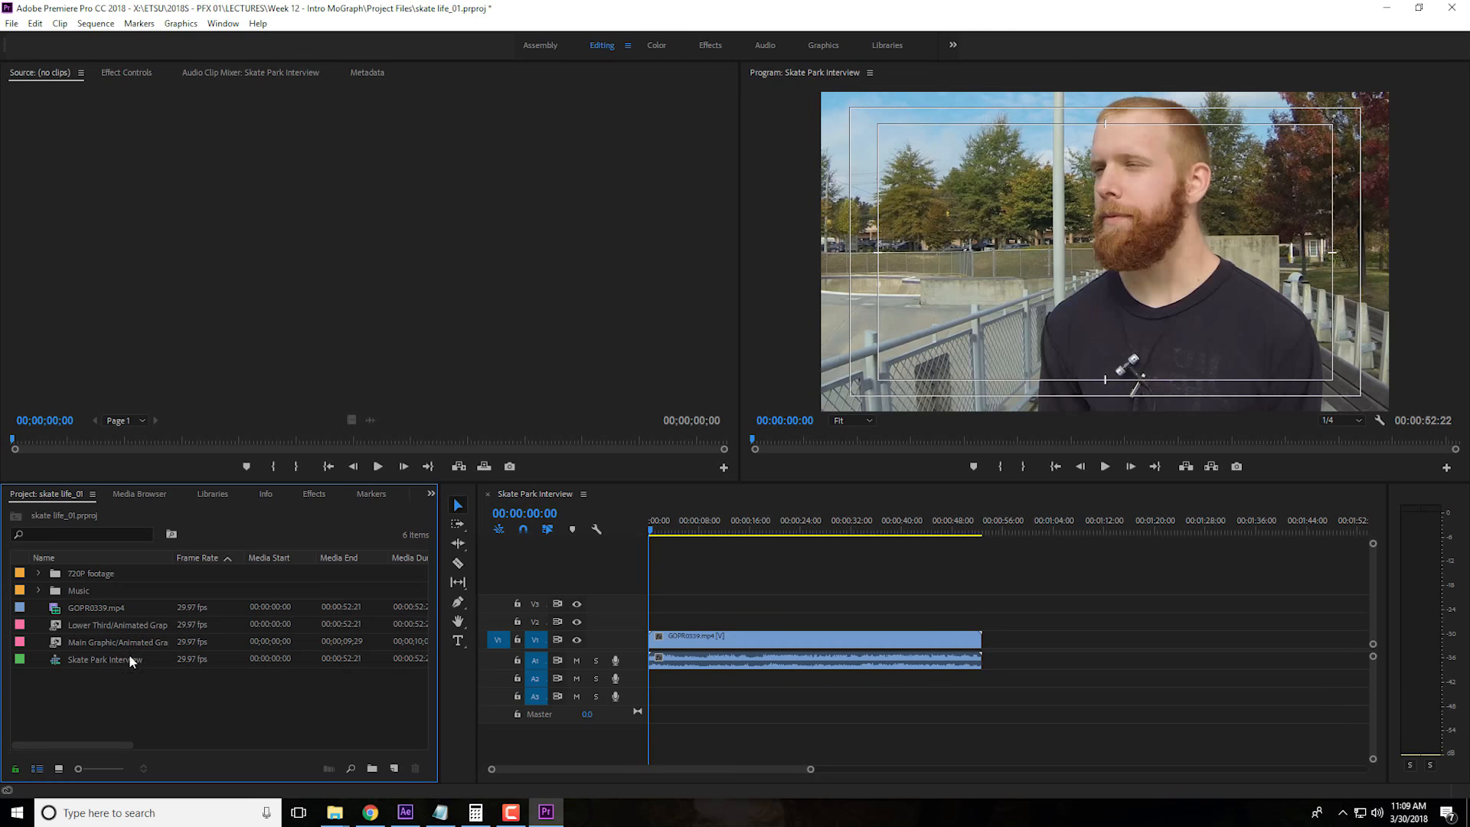
Place the Lower Third composition on V2 at the start of the Skate Park Interview sequence and trim its end to 00:00:09:26
{"action": "left_click_drag", "start_coordinate": [63, 633], "coordinate": [635, 630]}
{"action": "left_click", "coordinate": [651, 533]}
{"action": "left_click_drag", "start_coordinate": [651, 534], "coordinate": [711, 546]}
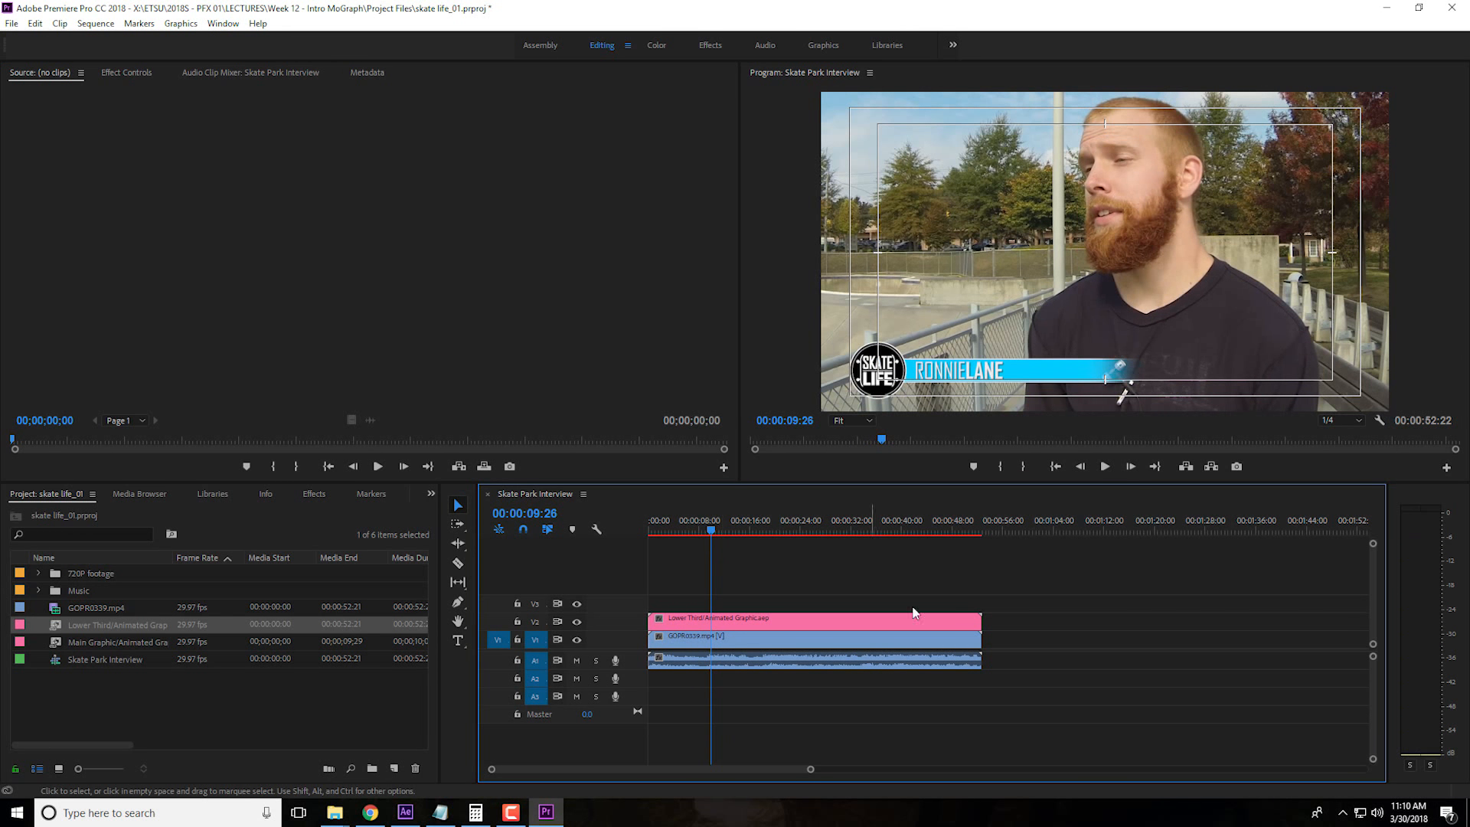
{"action": "left_click_drag", "start_coordinate": [979, 617], "coordinate": [708, 637]}
Play the sequence across the end of the Lower Third clip and return the playhead to the start
{"action": "left_click", "coordinate": [696, 532]}
{"action": "key", "text": "space"}
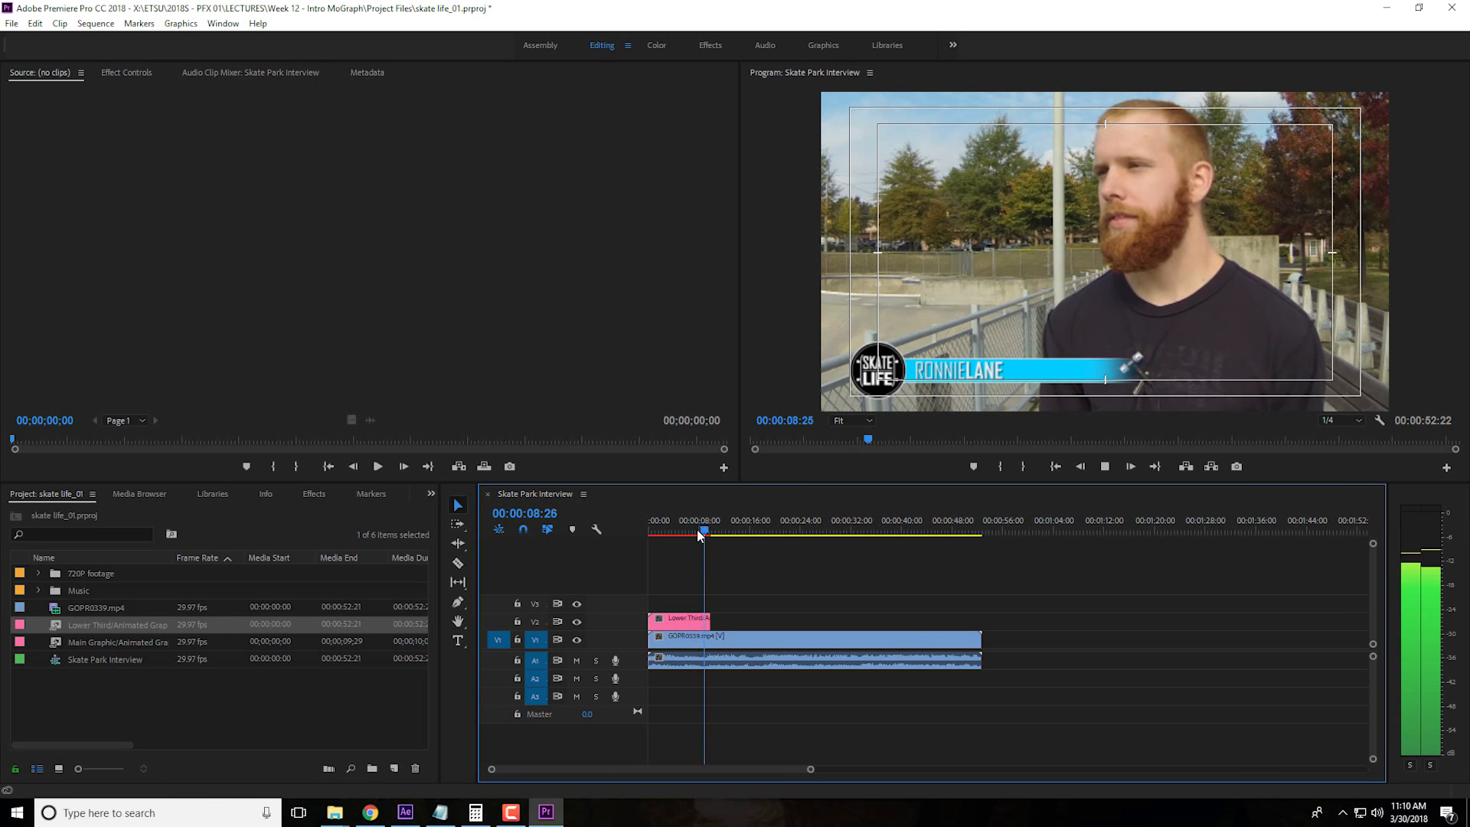
{"action": "key", "text": "space"}
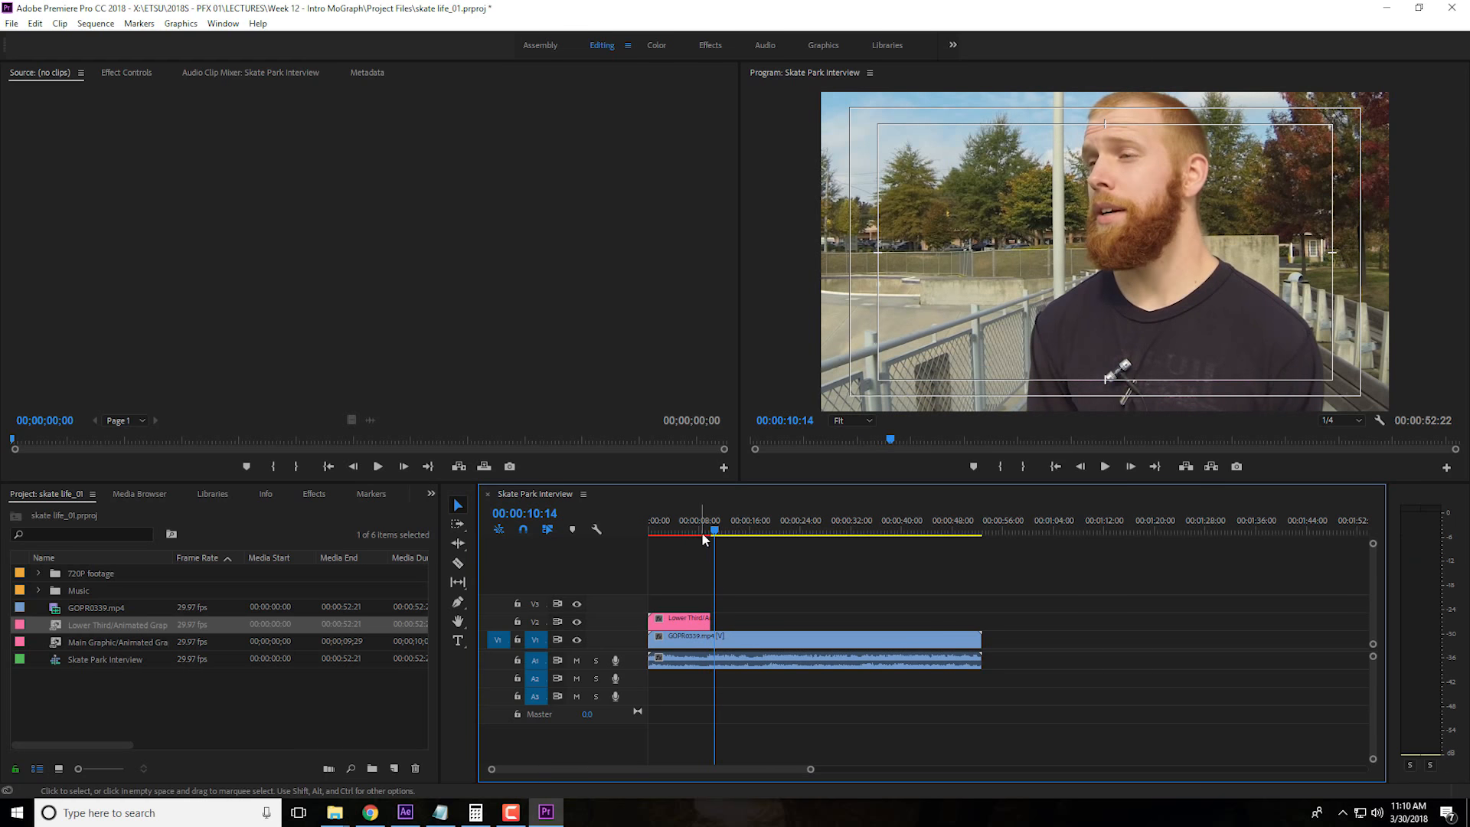
{"action": "left_click_drag", "start_coordinate": [703, 530], "coordinate": [603, 530]}
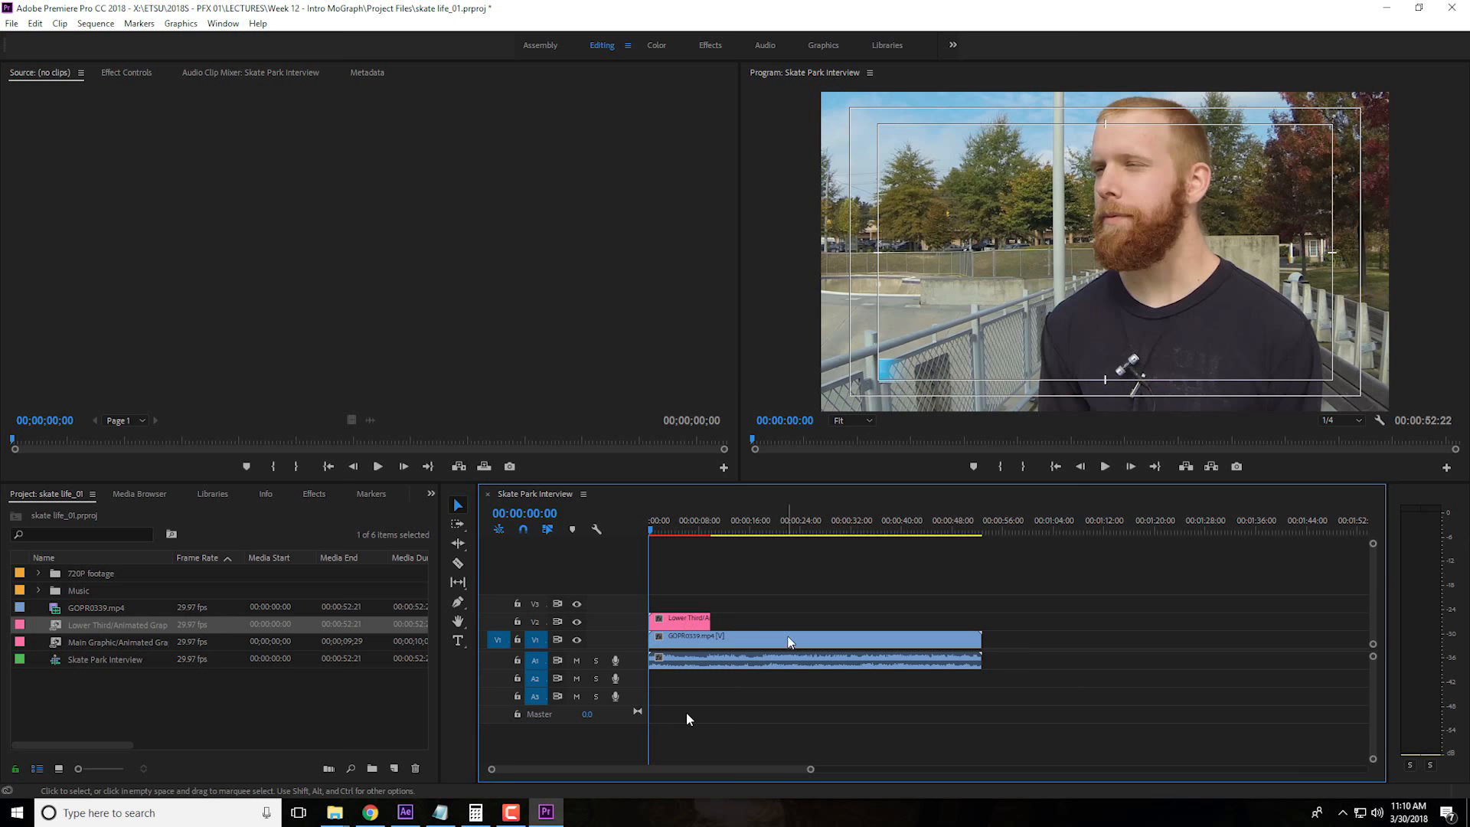
Switch to After Effects, open the Lower Third composition, and move the time to 0:00:00:00
{"action": "left_click", "coordinate": [406, 812]}
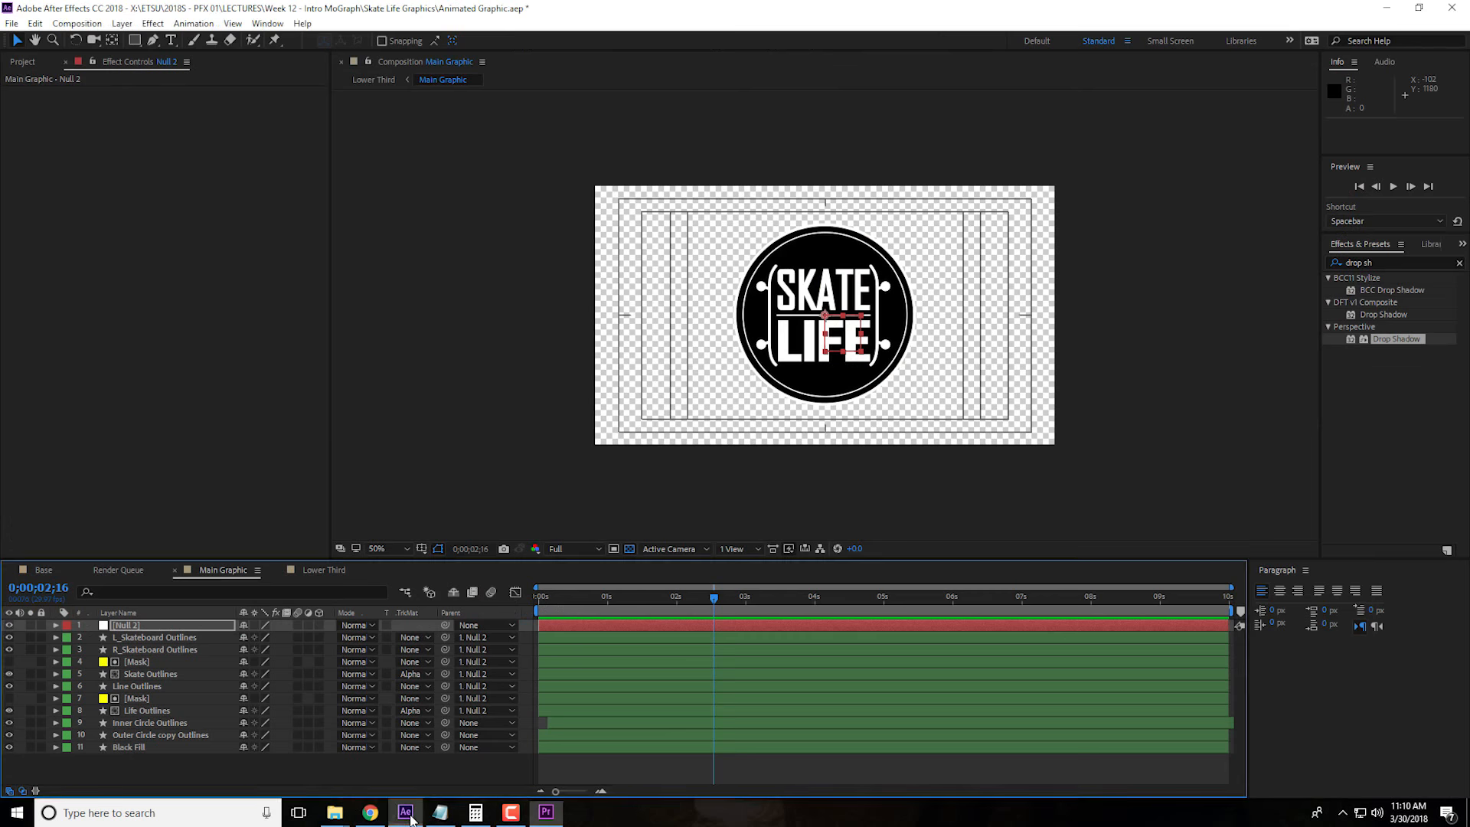
{"action": "left_click", "coordinate": [321, 571]}
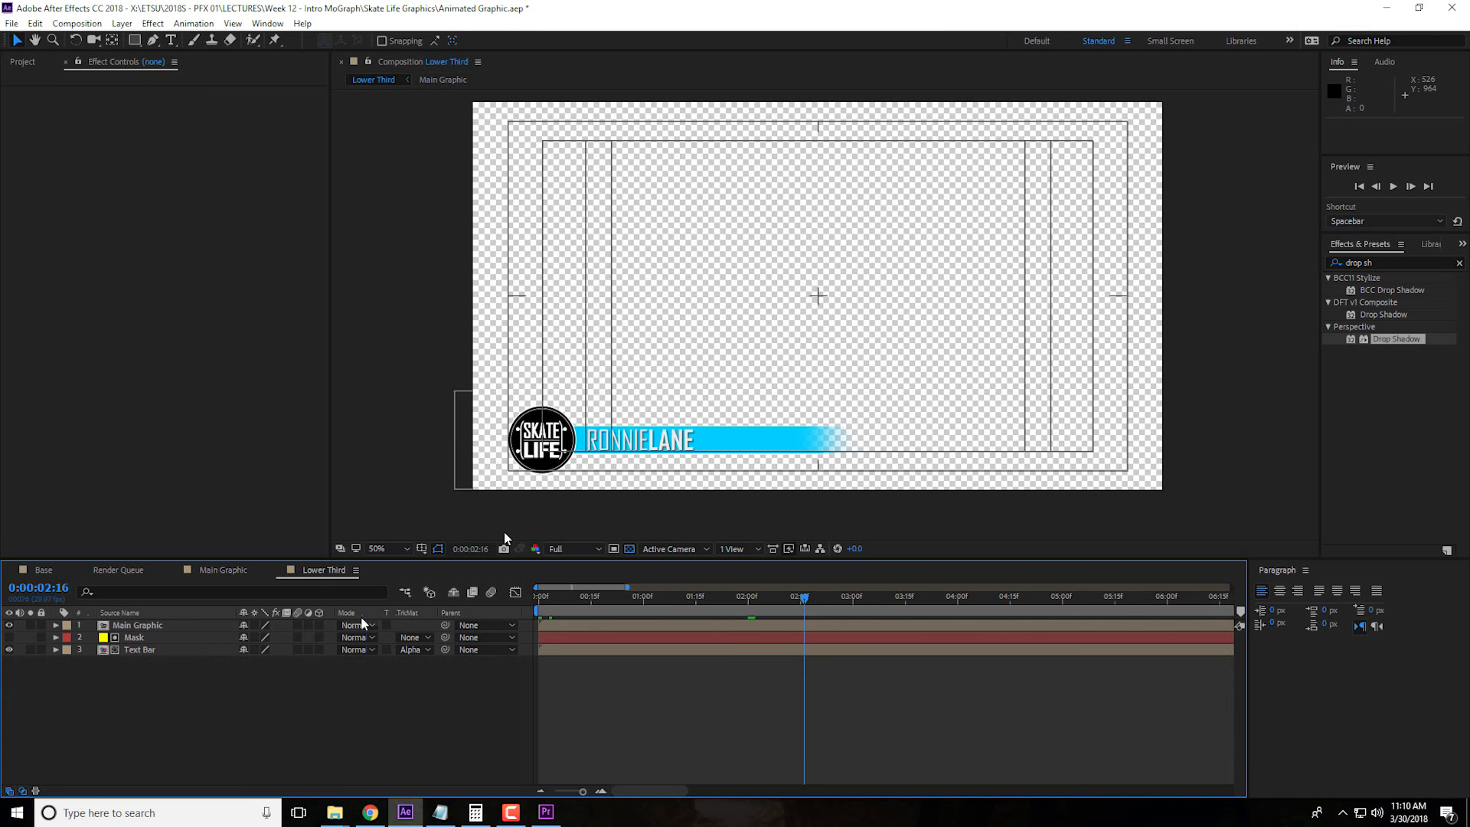
{"action": "left_click_drag", "start_coordinate": [623, 598], "coordinate": [539, 604]}
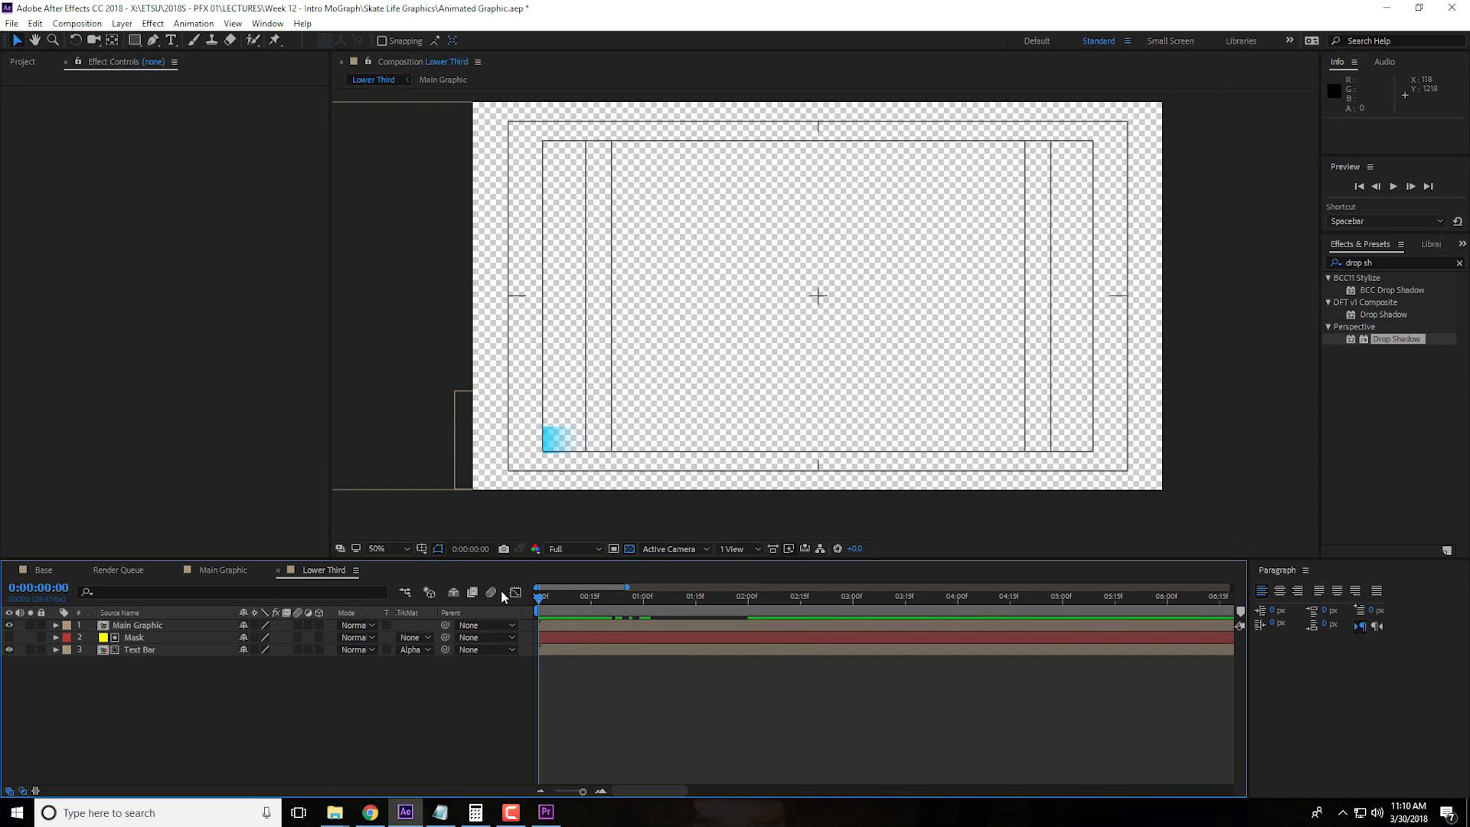
Move the Mask layer in the Lower Third composition to position 1093, 540 and leave the layer hidden
{"action": "left_click", "coordinate": [149, 639]}
{"action": "left_click", "coordinate": [10, 639]}
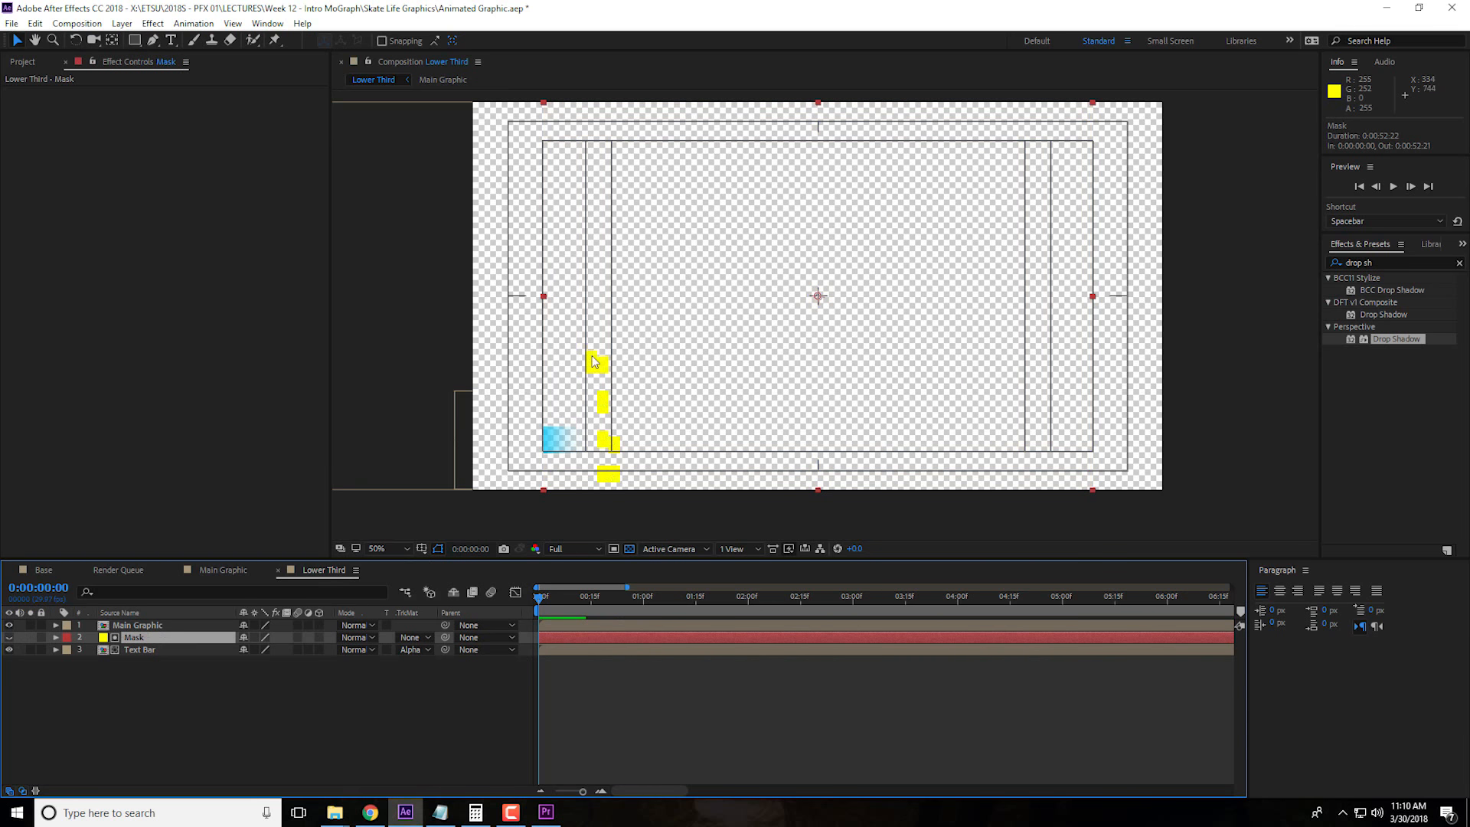
{"action": "left_click", "coordinate": [9, 639]}
{"action": "left_click", "coordinate": [9, 639]}
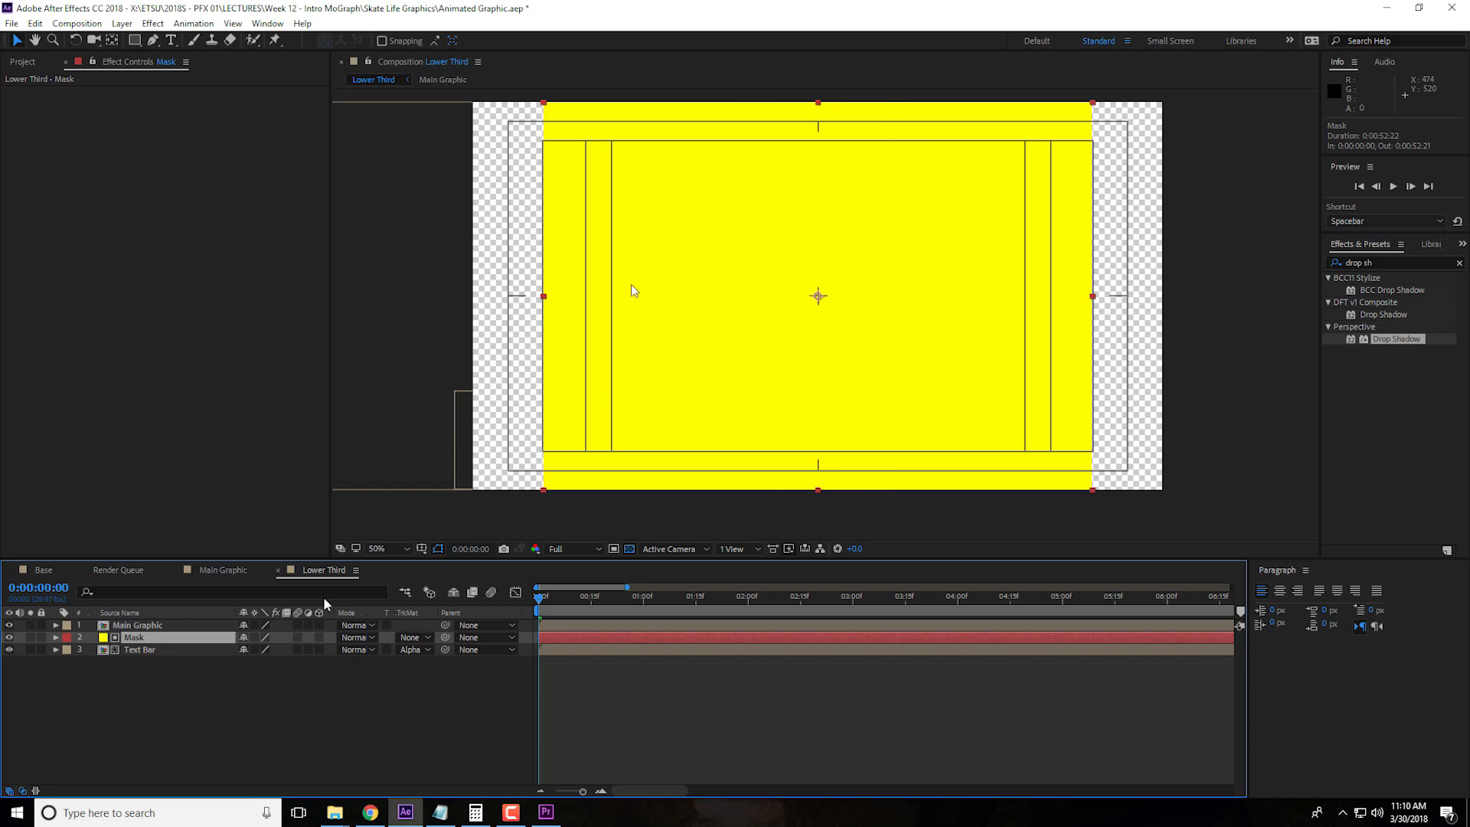
{"action": "key", "text": "p"}
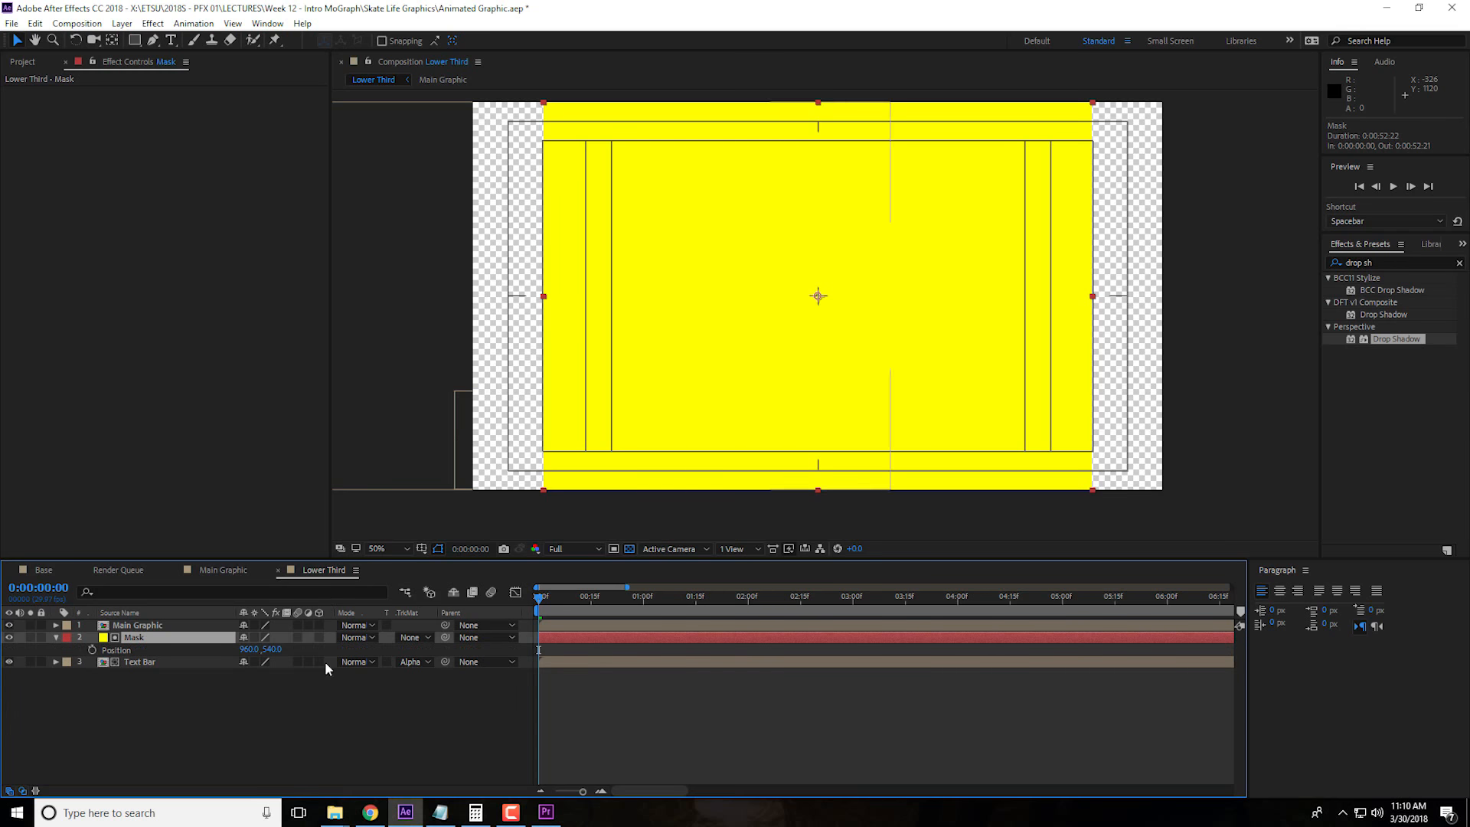
{"action": "left_click_drag", "start_coordinate": [249, 648], "coordinate": [280, 649]}
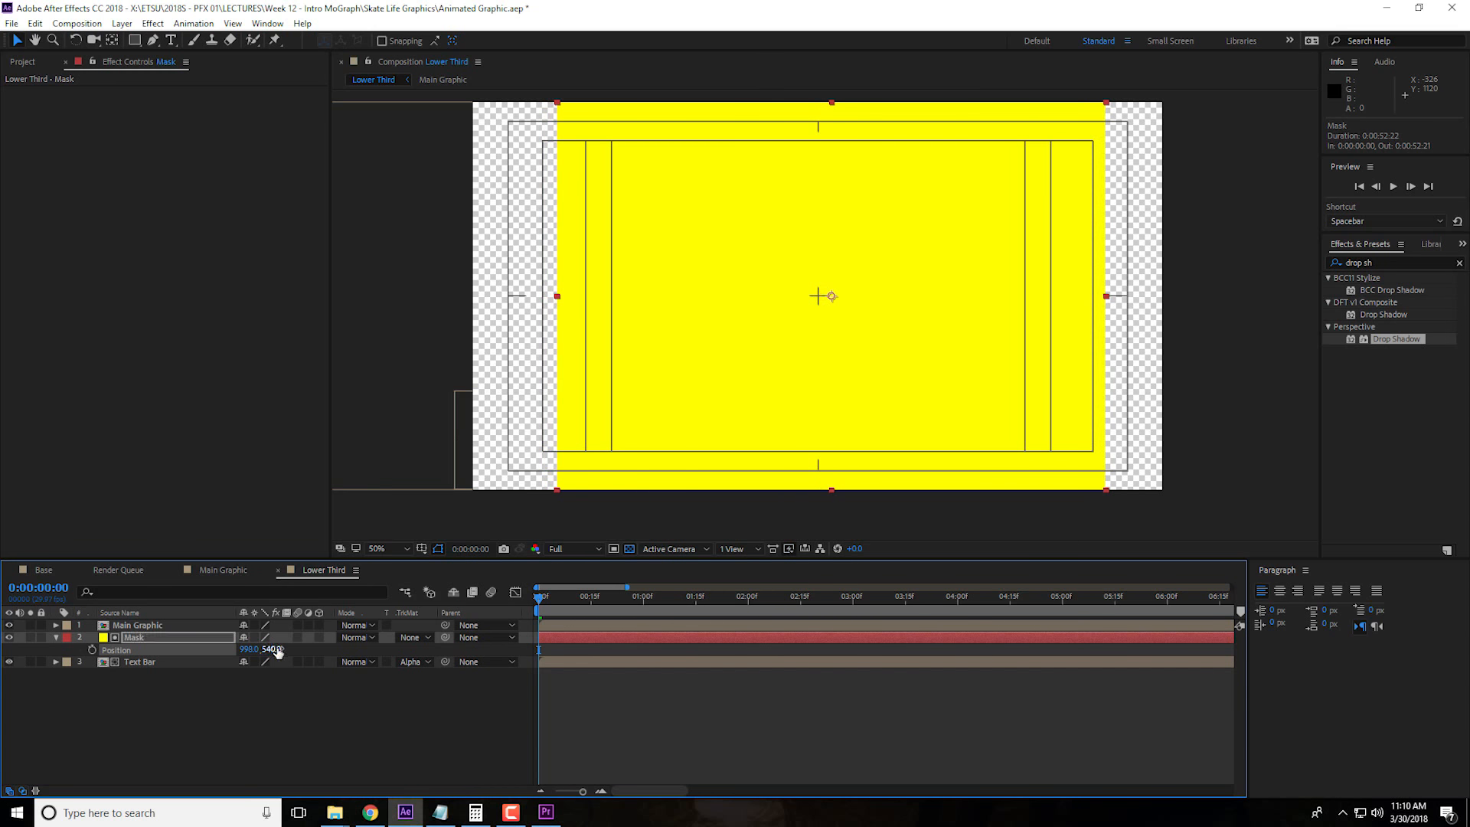
{"action": "left_click", "coordinate": [9, 637]}
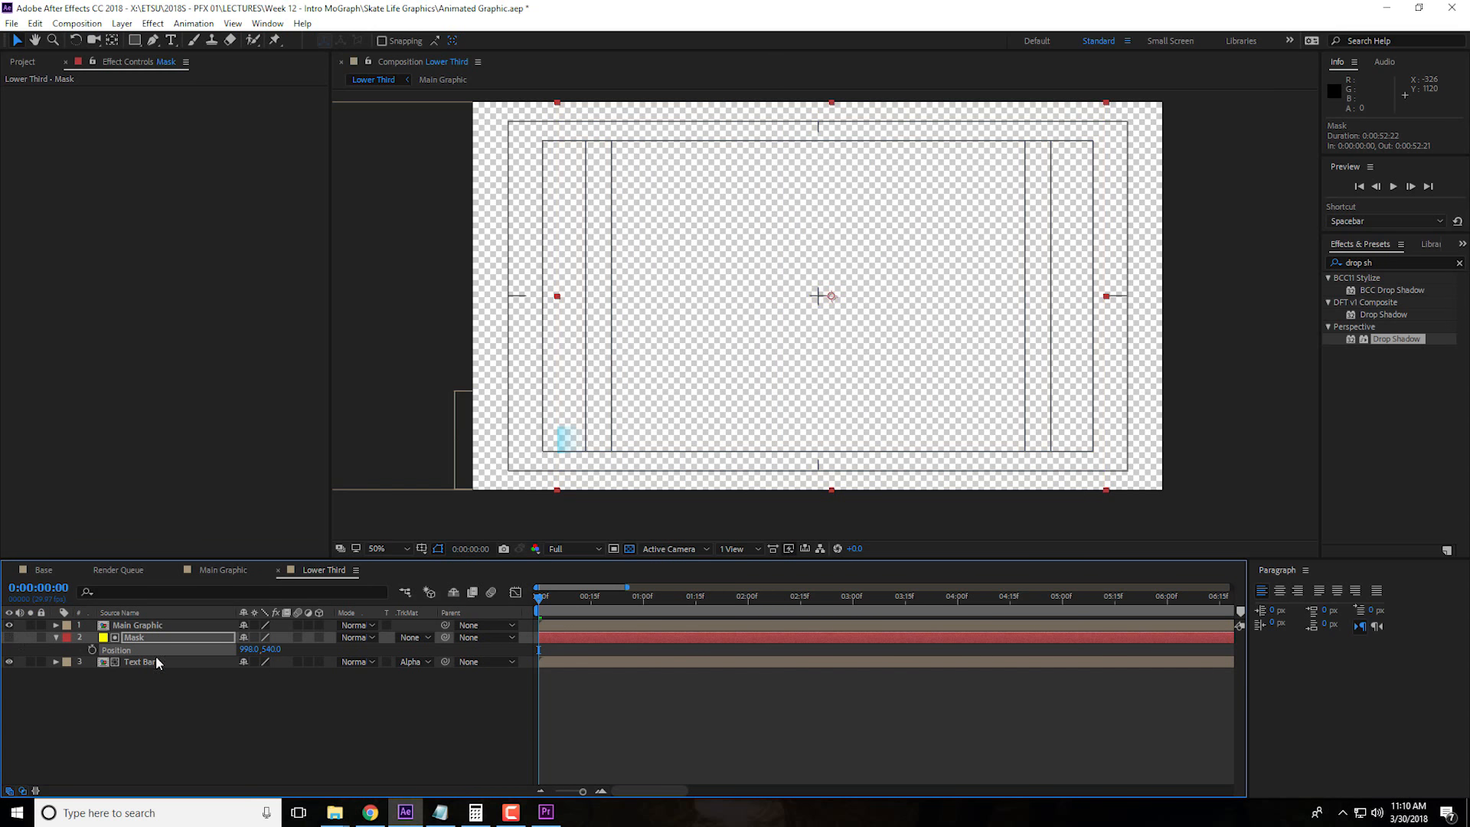
{"action": "left_click", "coordinate": [245, 646]}
{"action": "left_click", "coordinate": [270, 646]}
{"action": "left_click", "coordinate": [302, 646]}
{"action": "left_click_drag", "start_coordinate": [245, 648], "coordinate": [360, 658]}
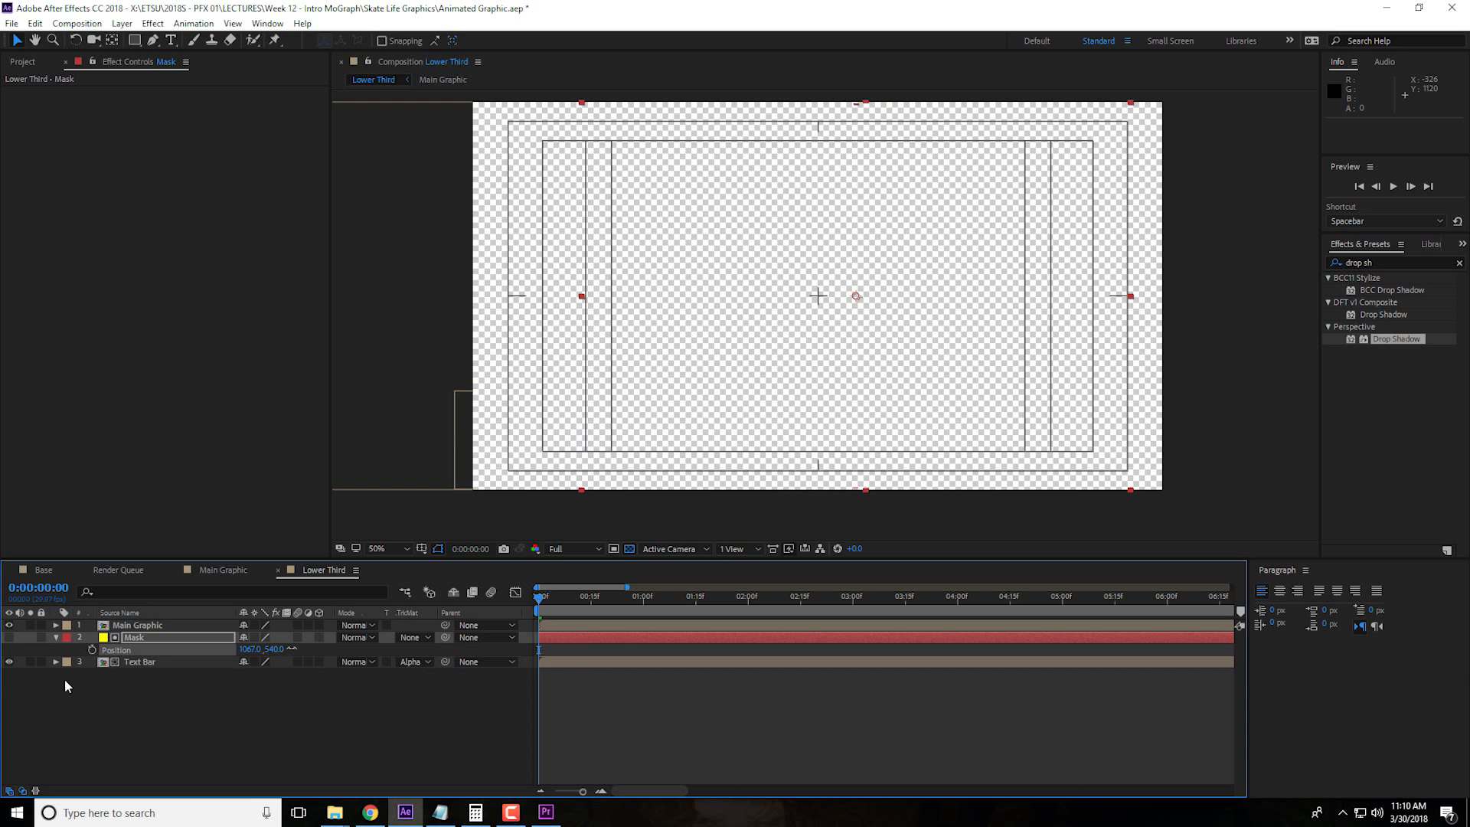
Keyframe the Mask layer's position at 0:00:00:00 and set it to 1007, 540 at 0:00:01:08
{"action": "left_click", "coordinate": [92, 649]}
{"action": "left_click_drag", "start_coordinate": [542, 607], "coordinate": [673, 634]}
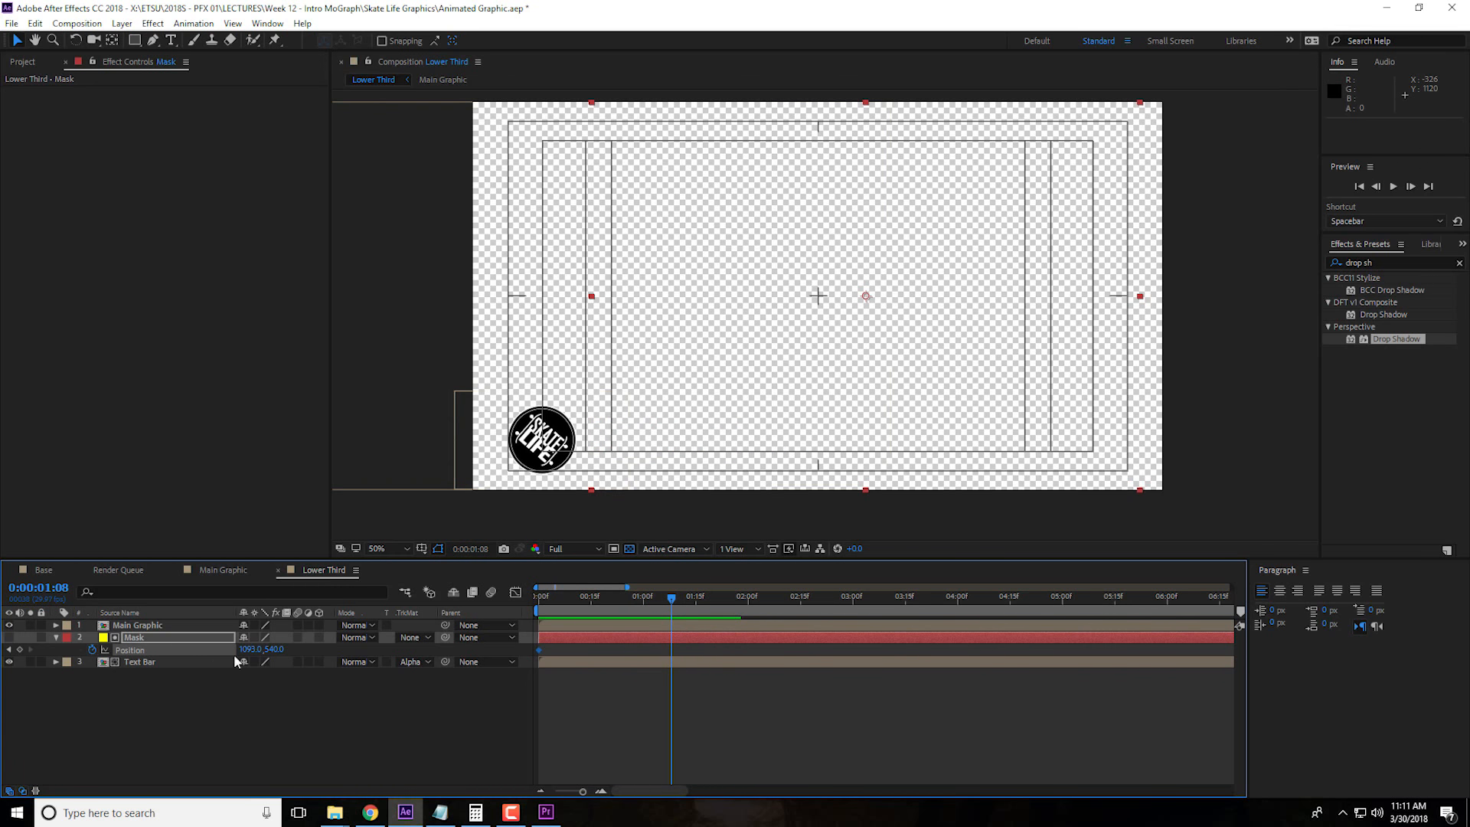
{"action": "left_click_drag", "start_coordinate": [247, 648], "coordinate": [193, 653]}
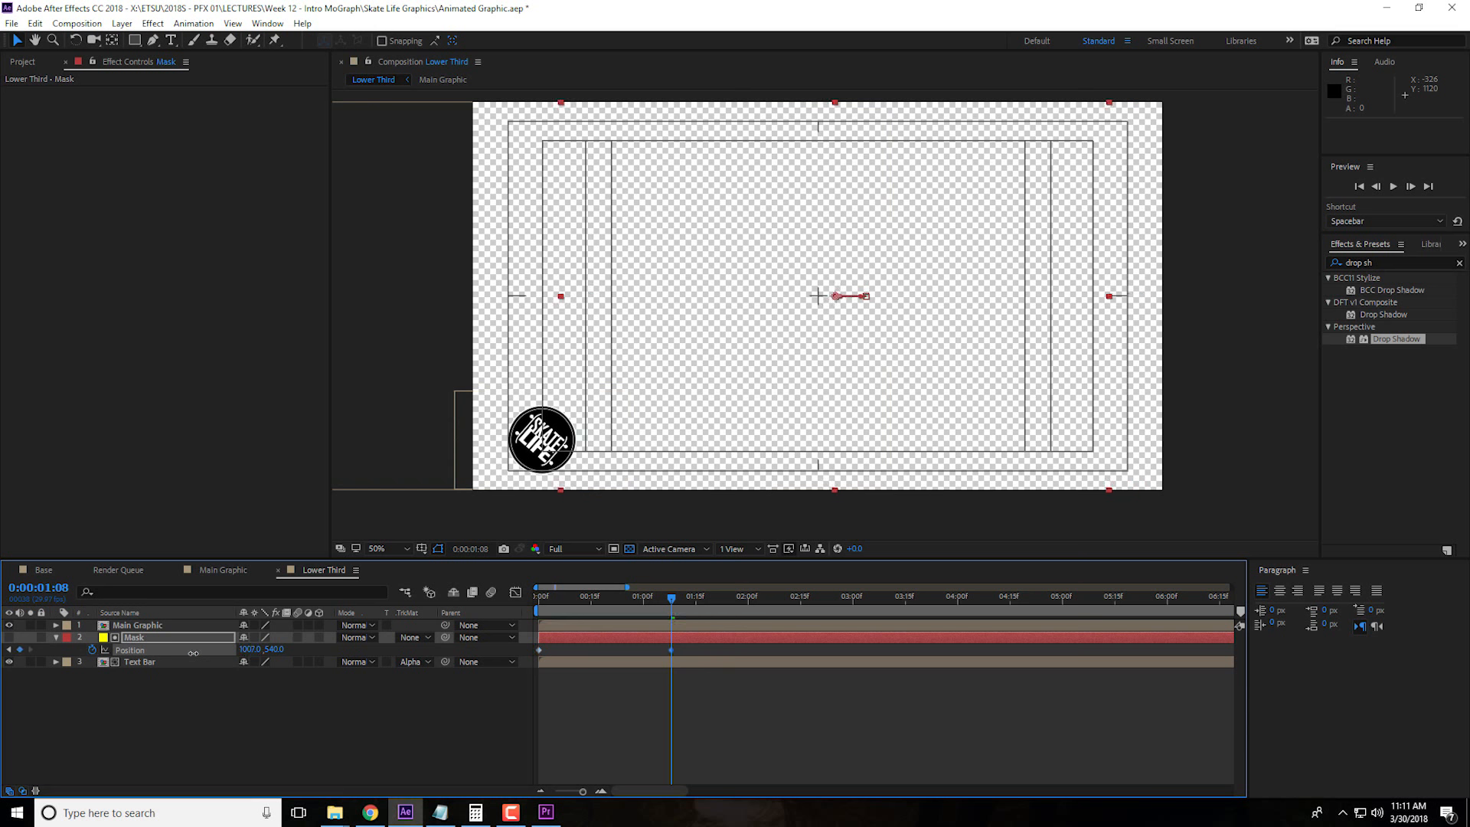
Preview the Lower Third animation from the start until the name bar has fully slid out
{"action": "key", "text": "Home"}
{"action": "key", "text": "space"}
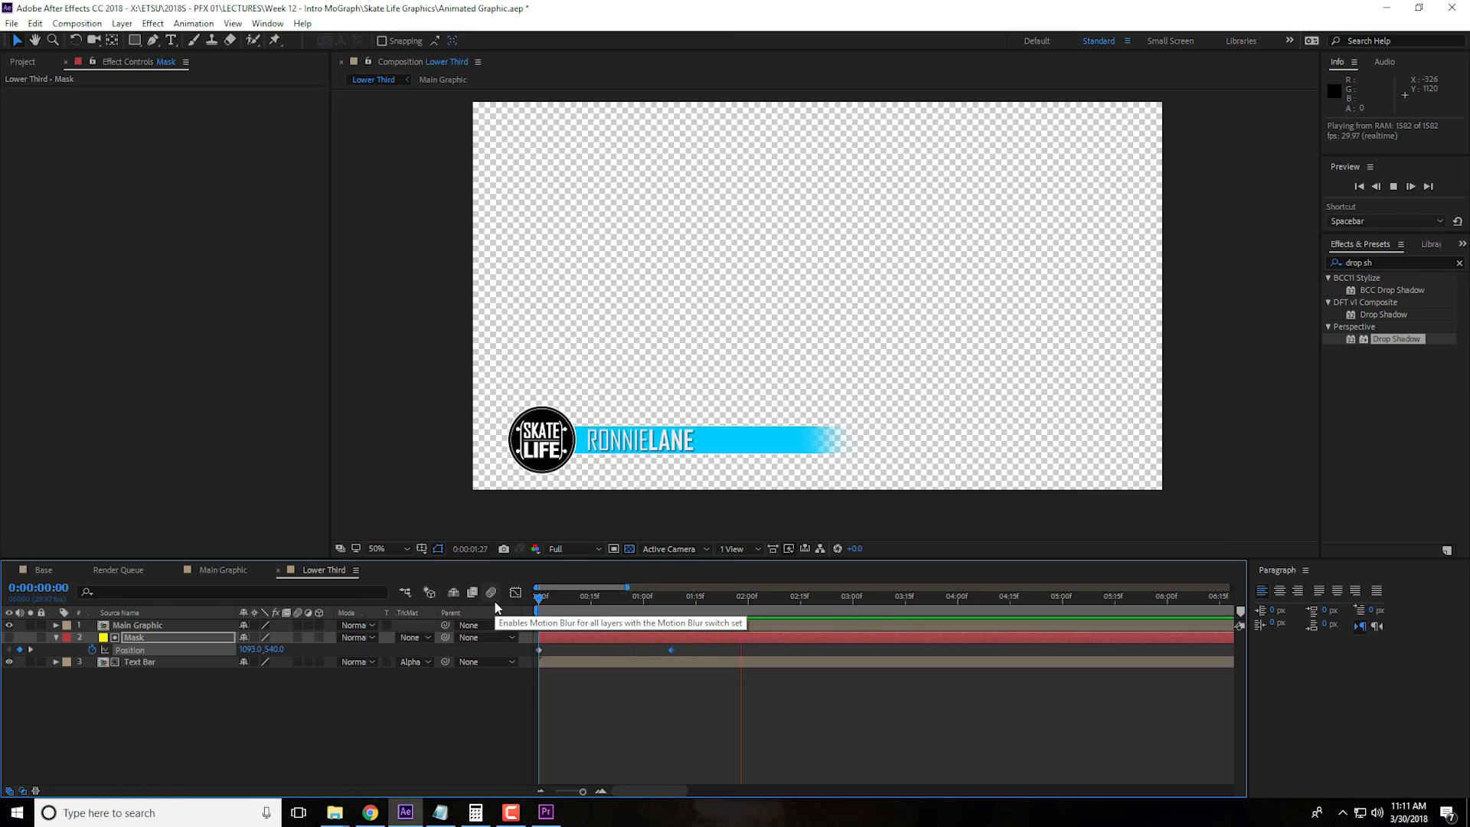
{"action": "key", "text": "space"}
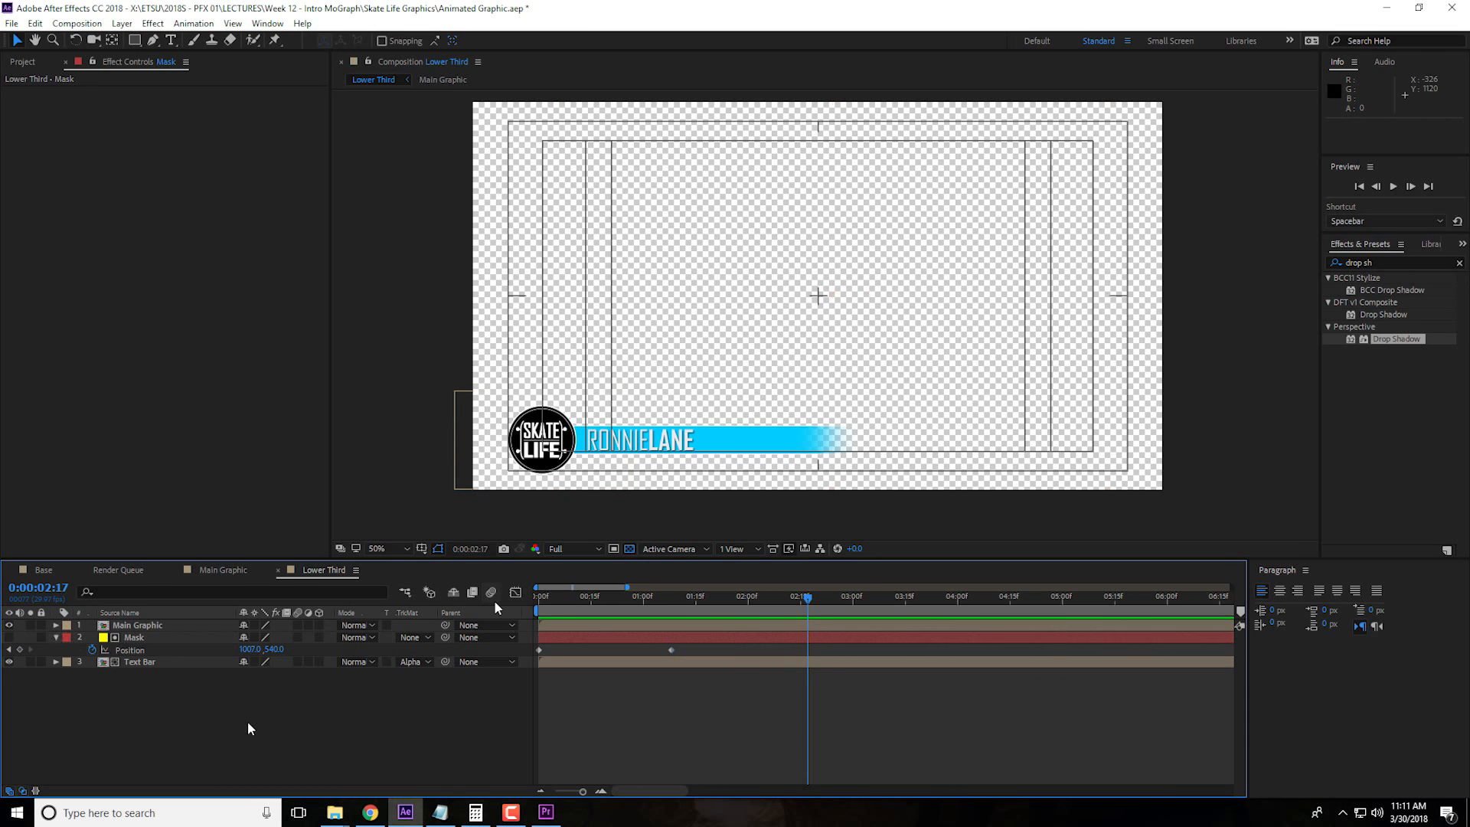
Collapse the Mask layer's properties and save the After Effects project
{"action": "left_click", "coordinate": [56, 637]}
{"action": "left_click", "coordinate": [254, 693]}
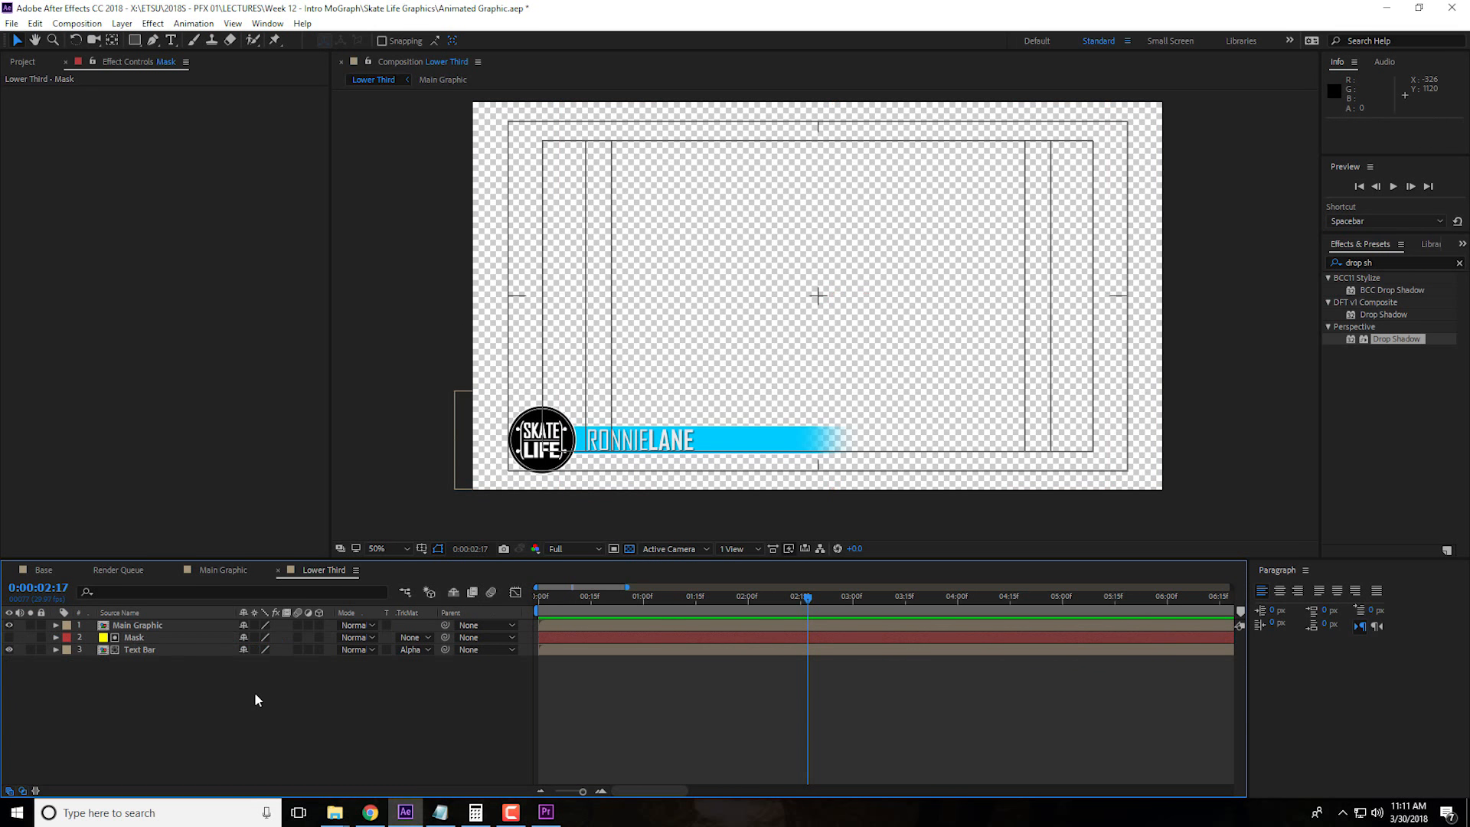
{"action": "left_click", "coordinate": [12, 23]}
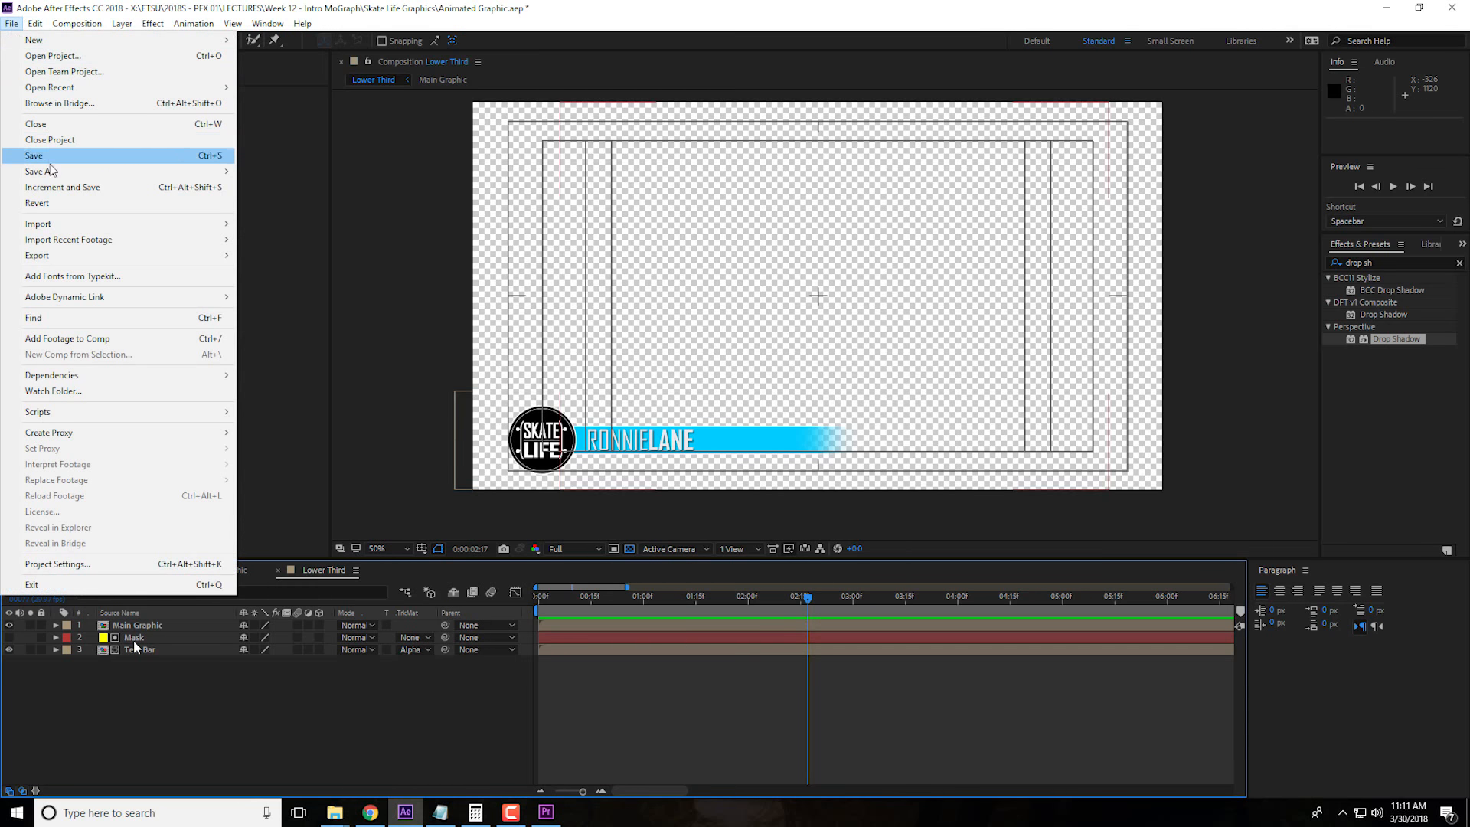
{"action": "left_click", "coordinate": [46, 152]}
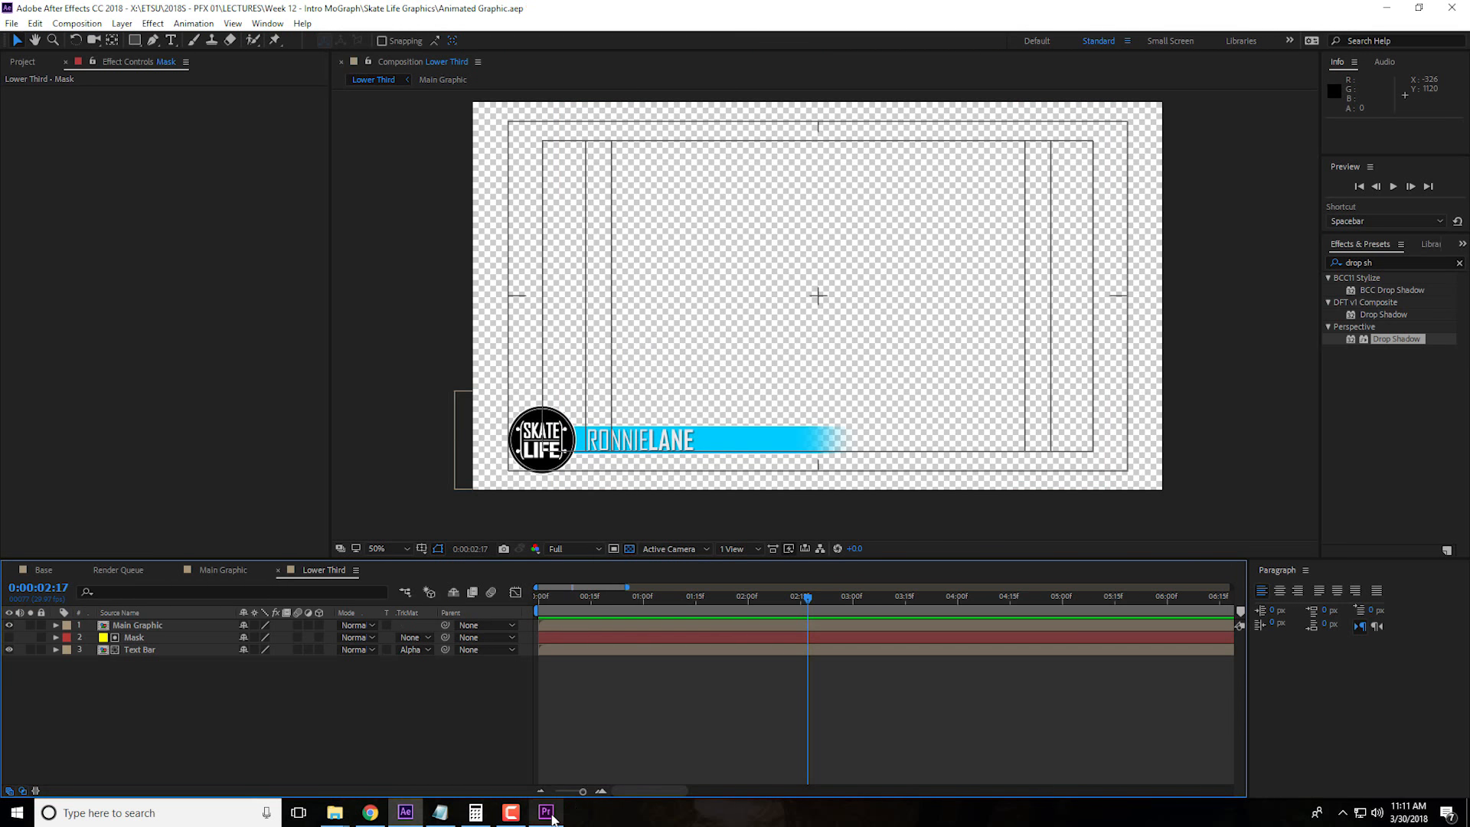
Switch to Premiere Pro and play the sequence from the start to 00:00:02:20 to check the lower third
{"action": "left_click", "coordinate": [546, 810]}
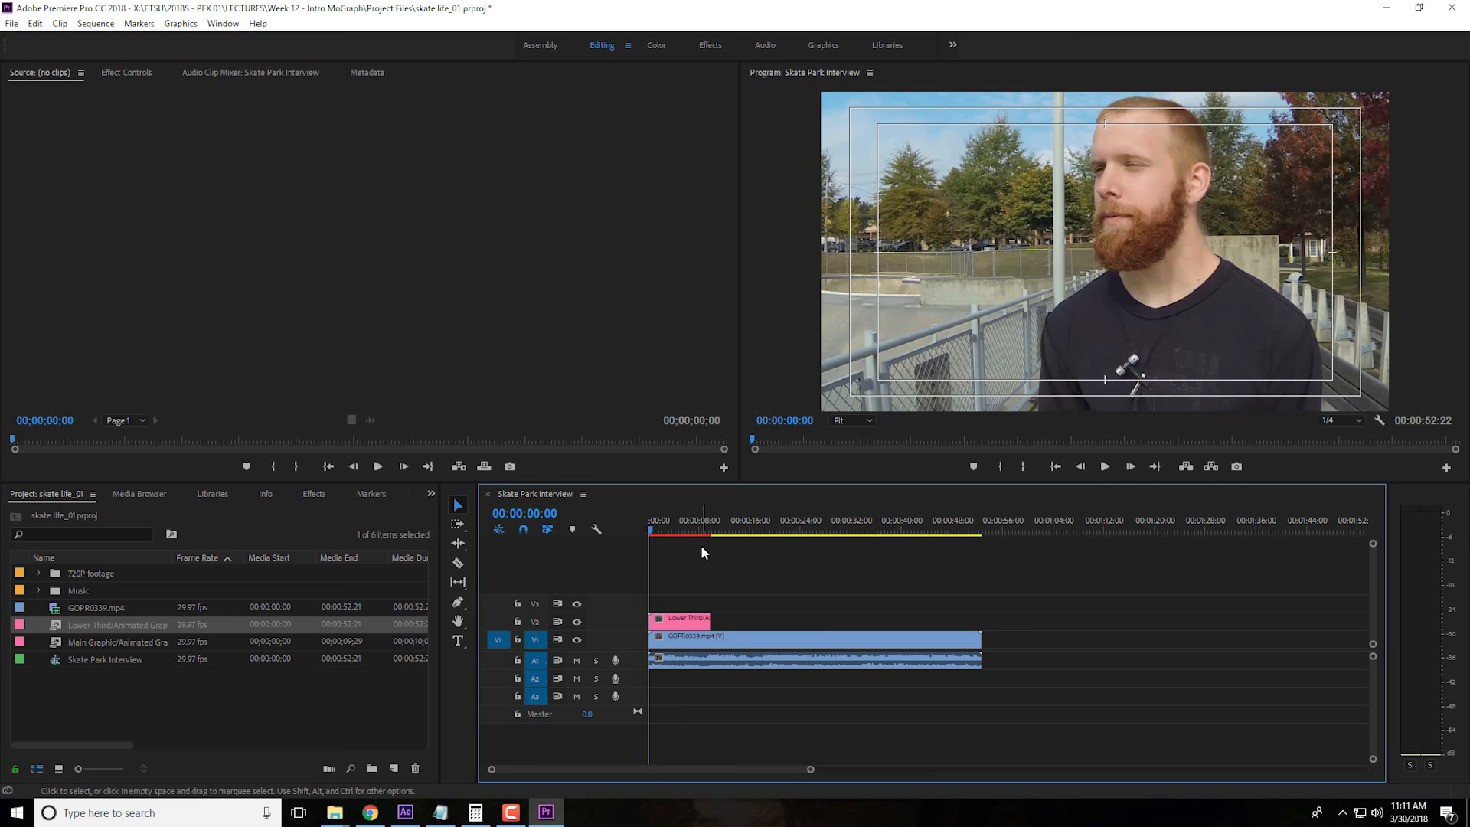
{"action": "key", "text": "space"}
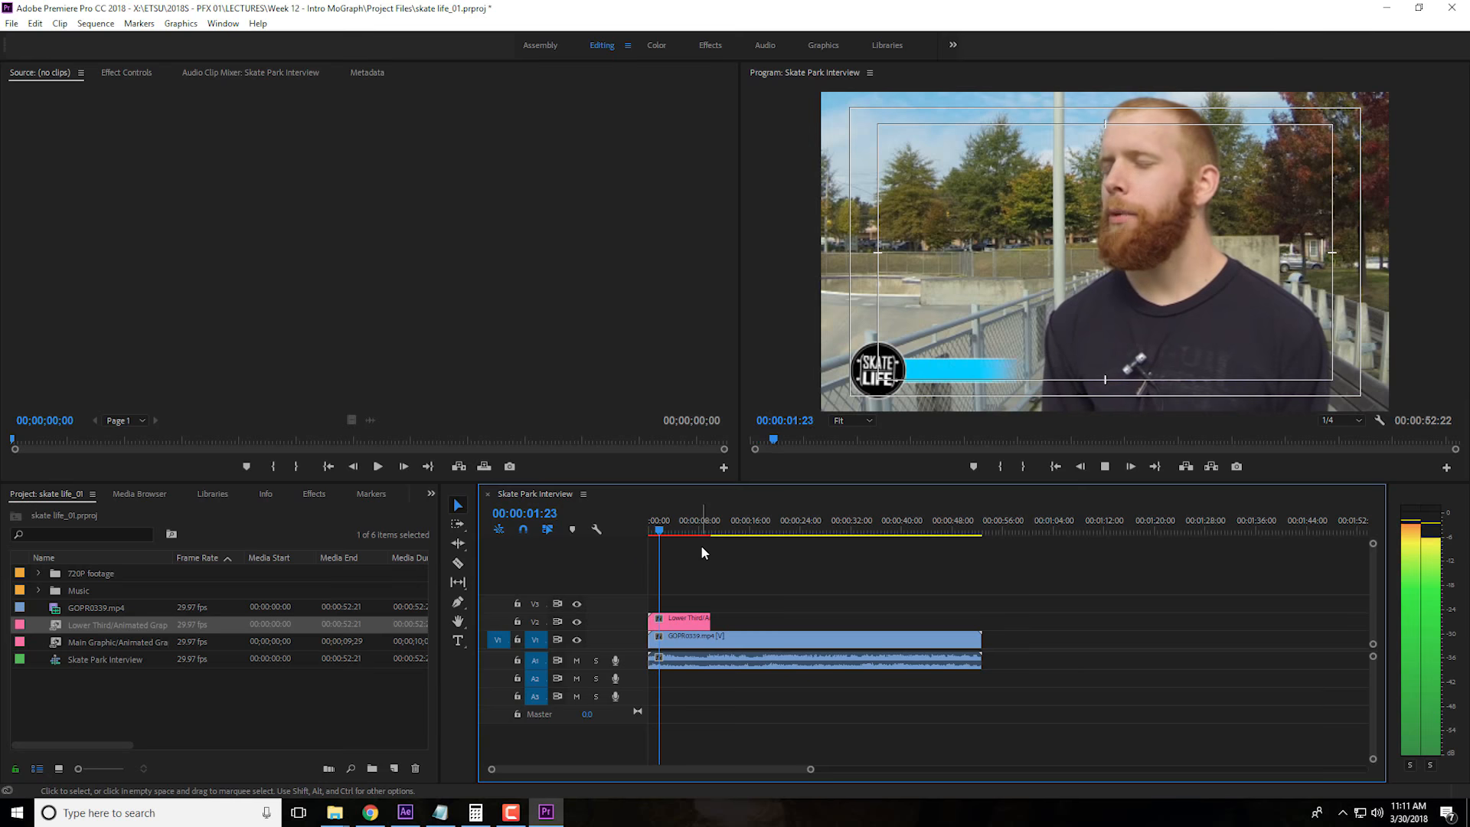
{"action": "key", "text": "space"}
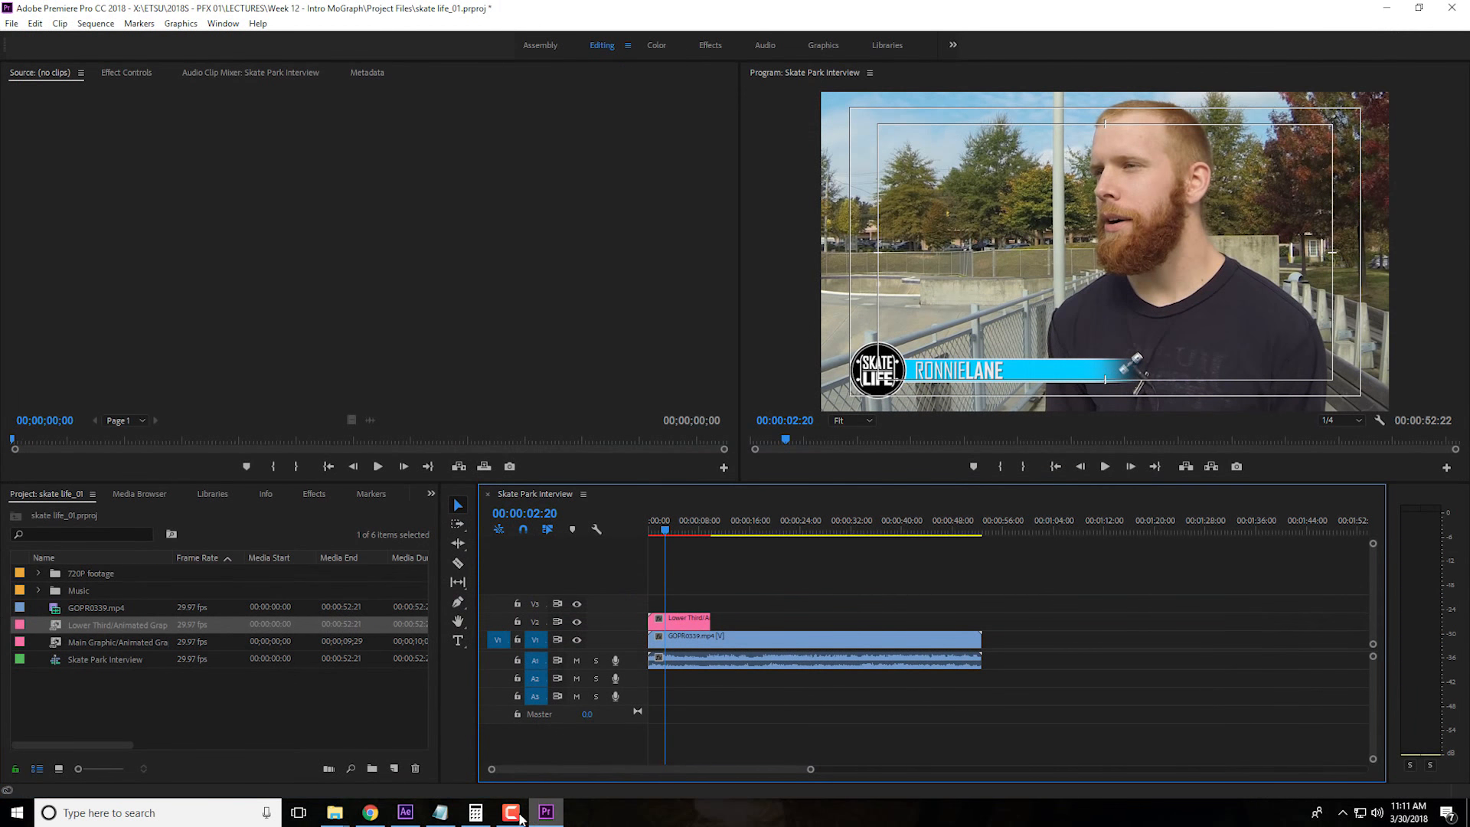
Switch to After Effects, open Shape Layer 1 Comp 1 inside the Text Bar composition, and apply Gradient Ramp to Shape Layer 1
{"action": "left_click", "coordinate": [405, 812]}
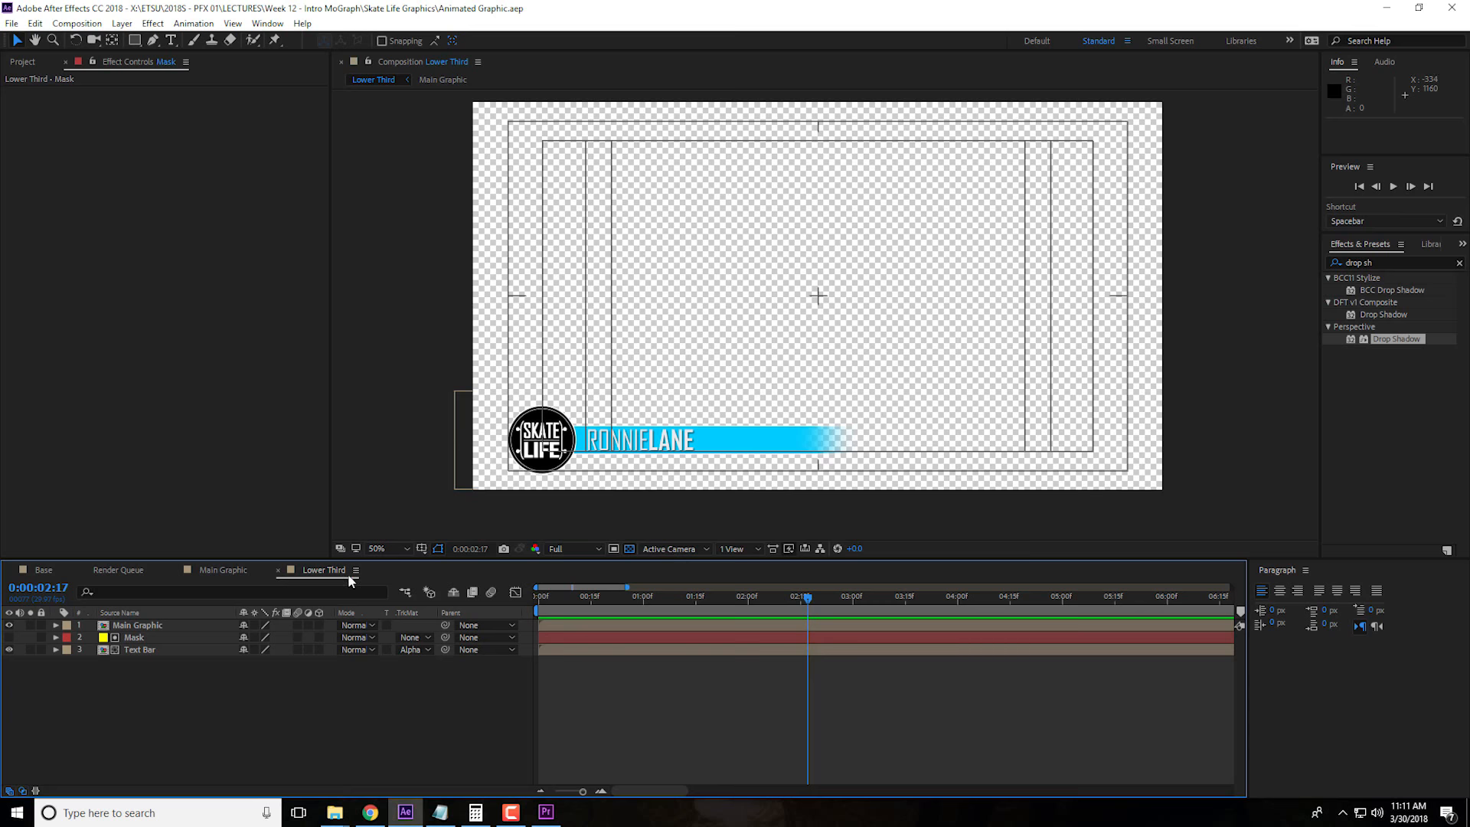
{"action": "double_click", "coordinate": [140, 650]}
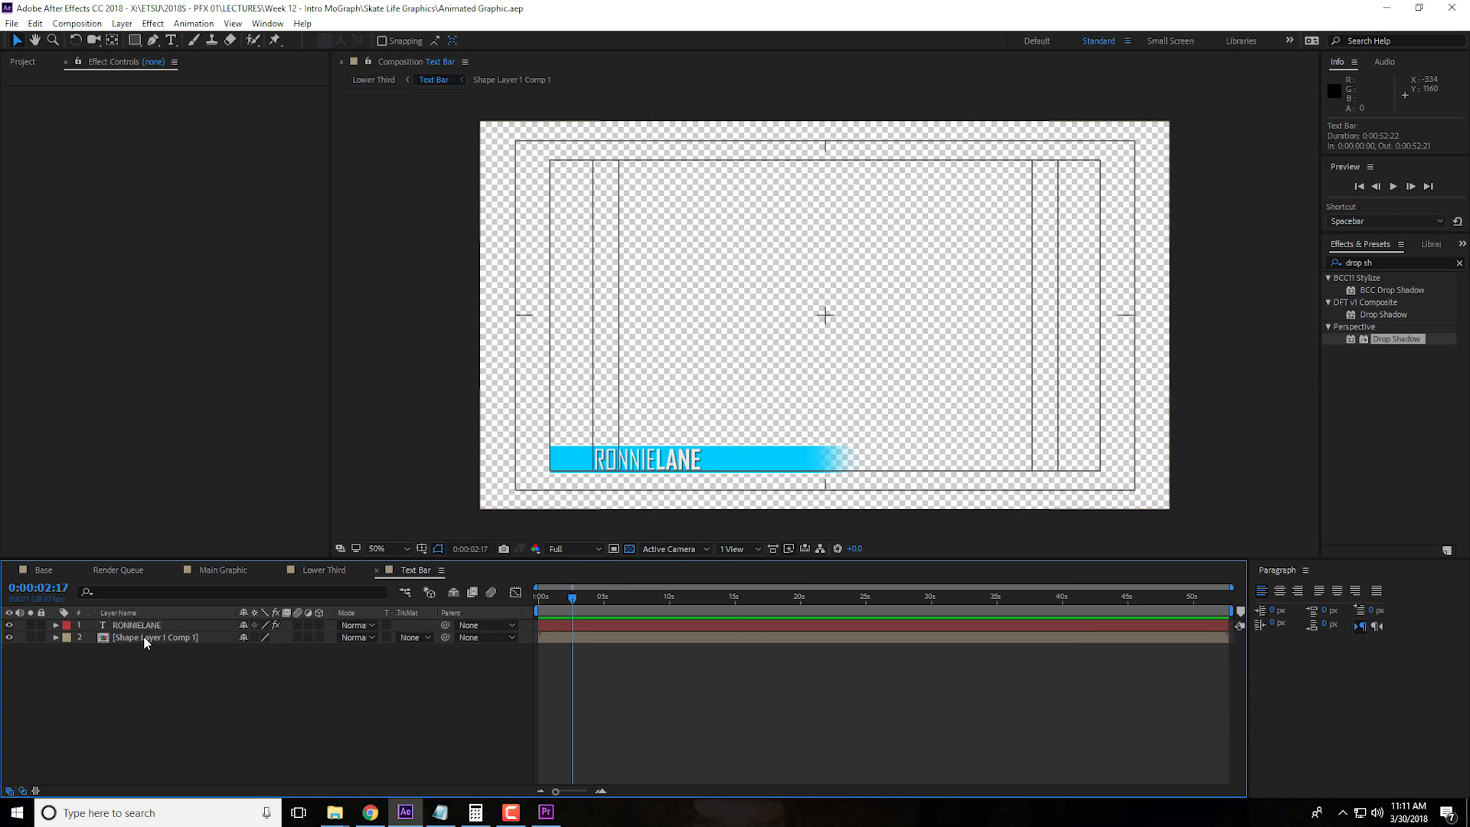
{"action": "double_click", "coordinate": [153, 637]}
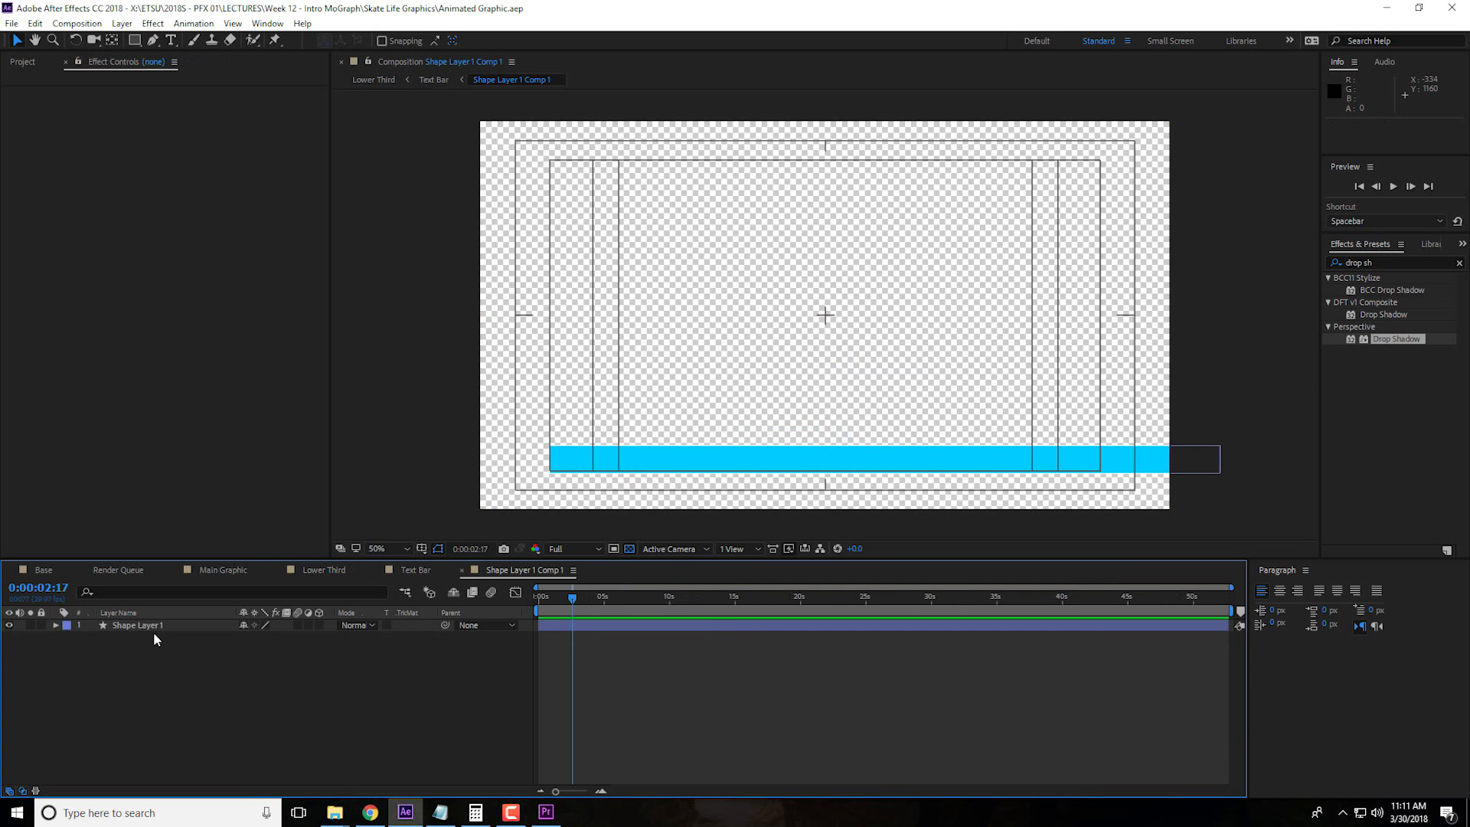
{"action": "left_click", "coordinate": [159, 626]}
{"action": "left_click", "coordinate": [1388, 261]}
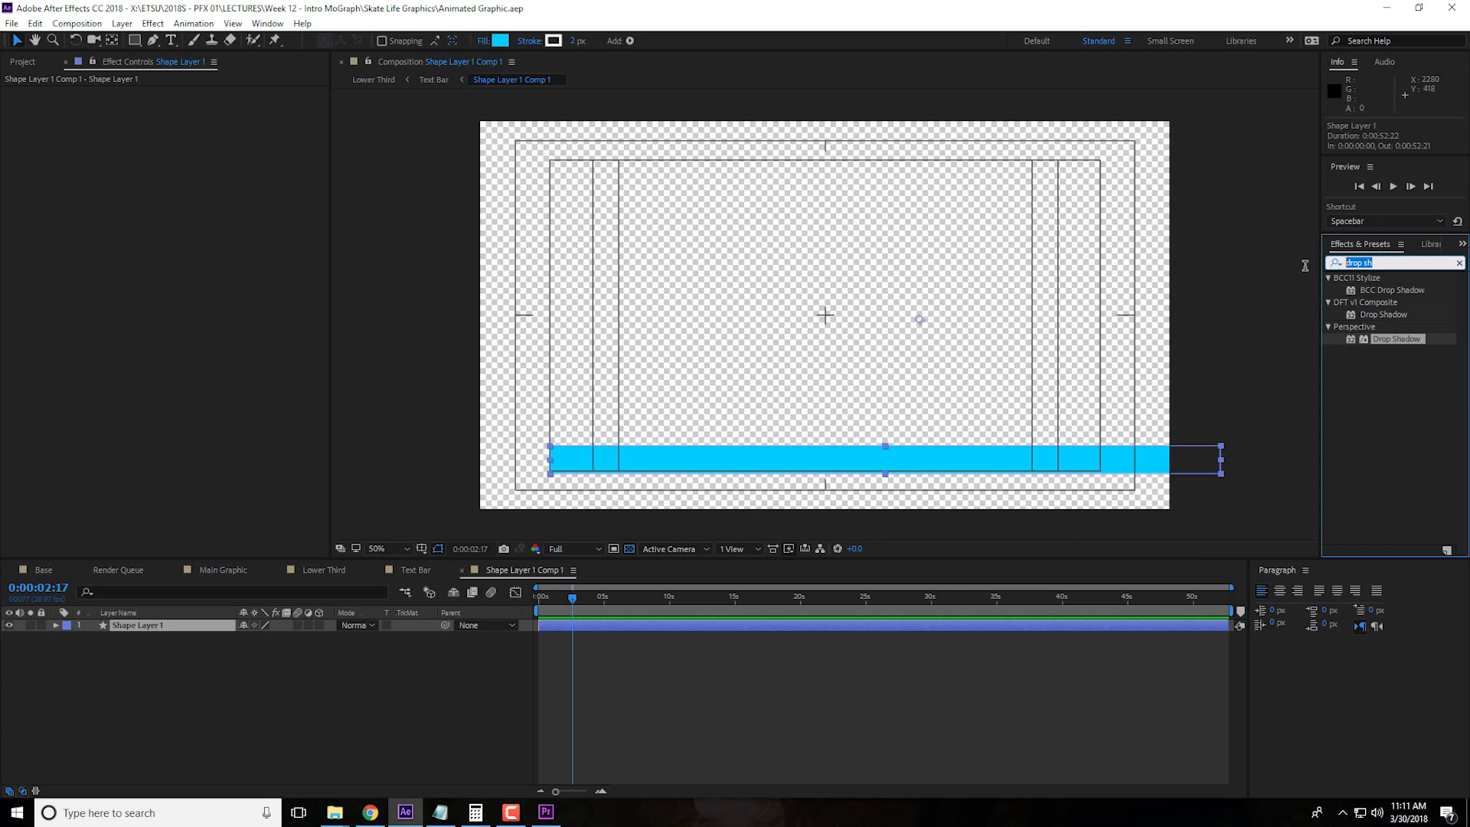
{"action": "type", "text": "ramp"}
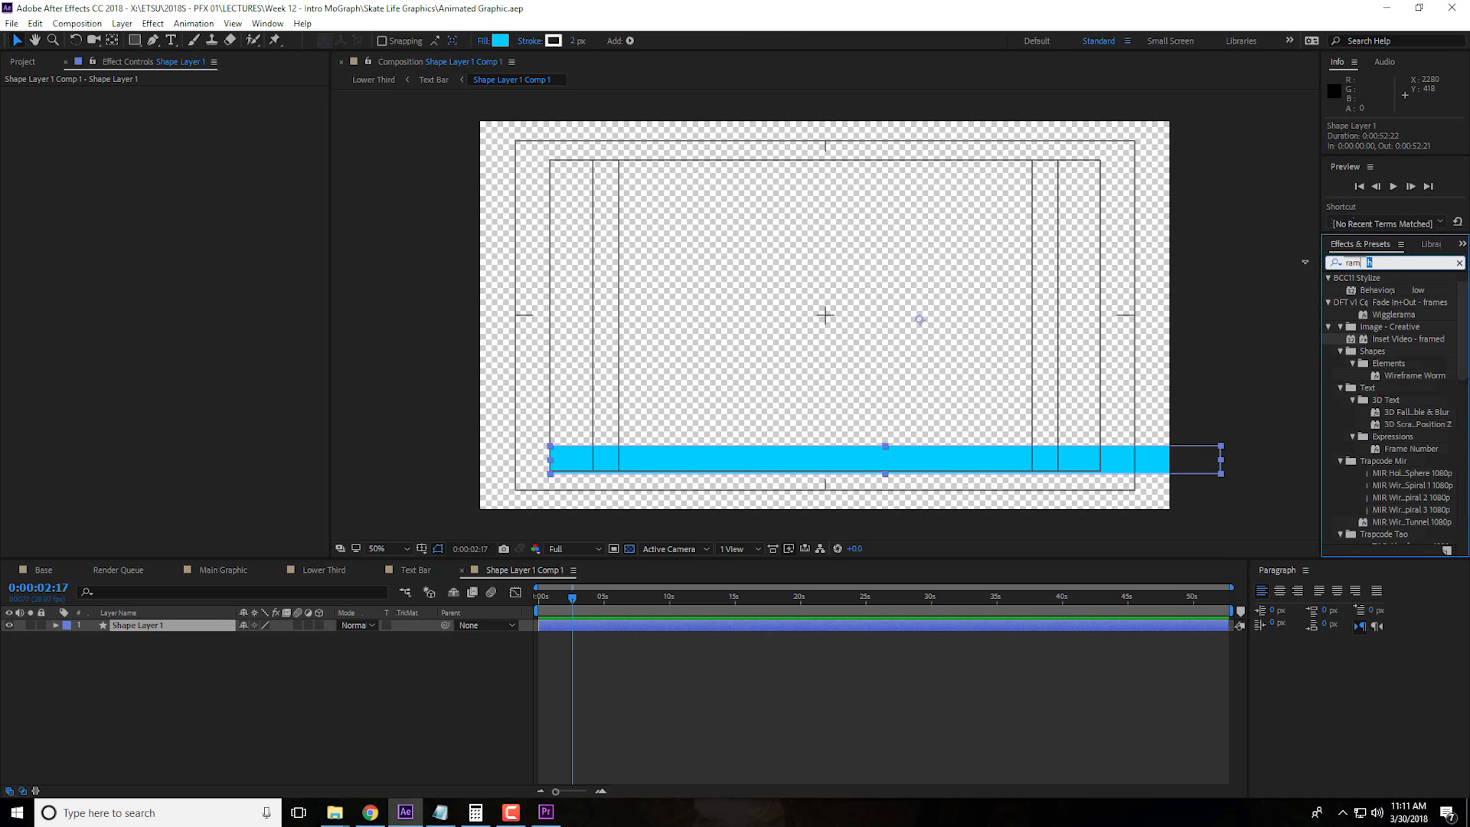
{"action": "left_click_drag", "start_coordinate": [1406, 292], "coordinate": [269, 629]}
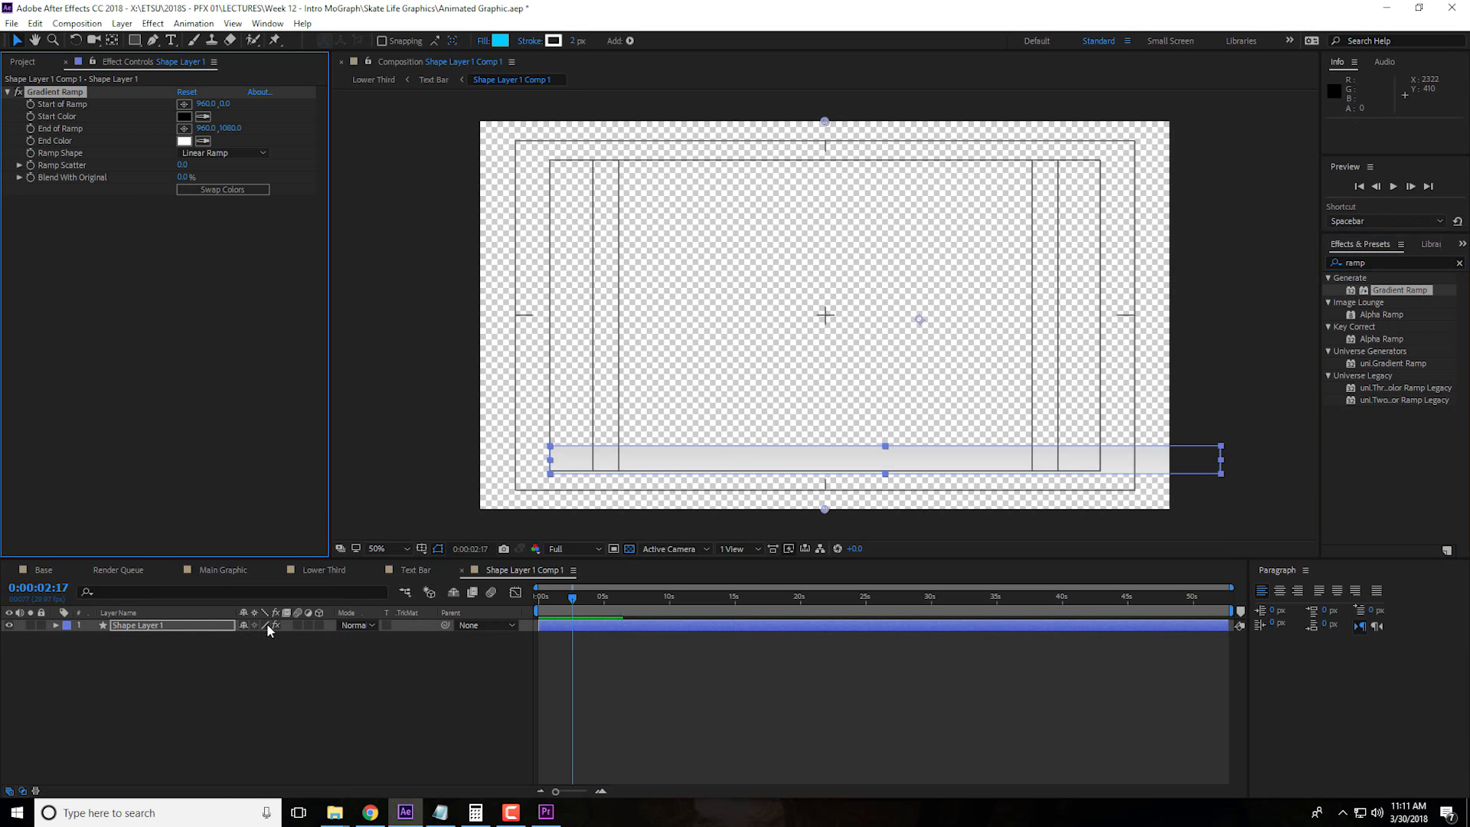
Set the Gradient Ramp's start point at the bar's left end, 194, 942, and its end point mid-bar at 1126, 938
{"action": "left_click", "coordinate": [184, 105]}
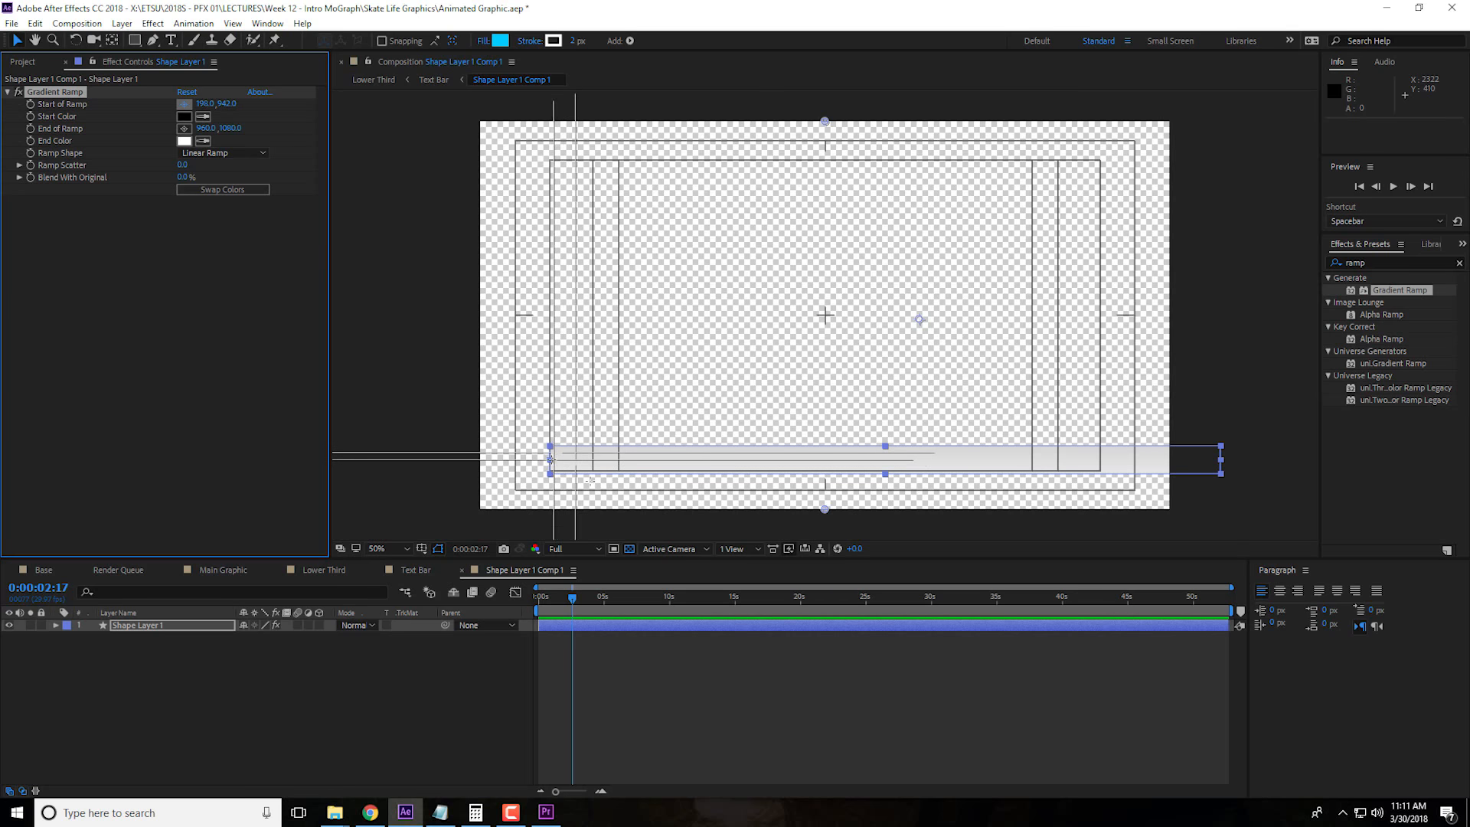
{"action": "left_click", "coordinate": [550, 459]}
{"action": "left_click", "coordinate": [184, 129]}
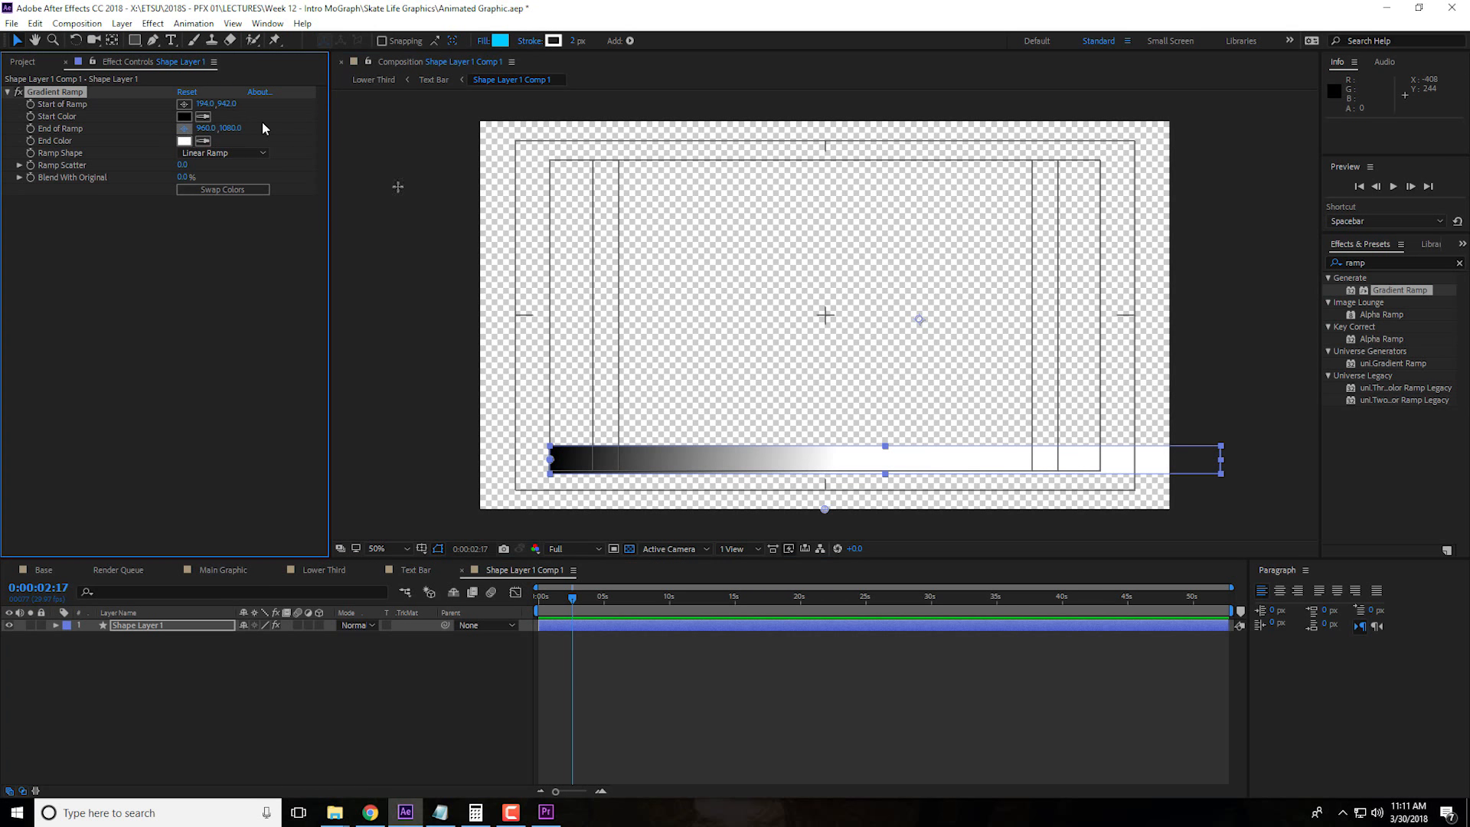
{"action": "left_click", "coordinate": [1156, 460]}
{"action": "left_click", "coordinate": [184, 128]}
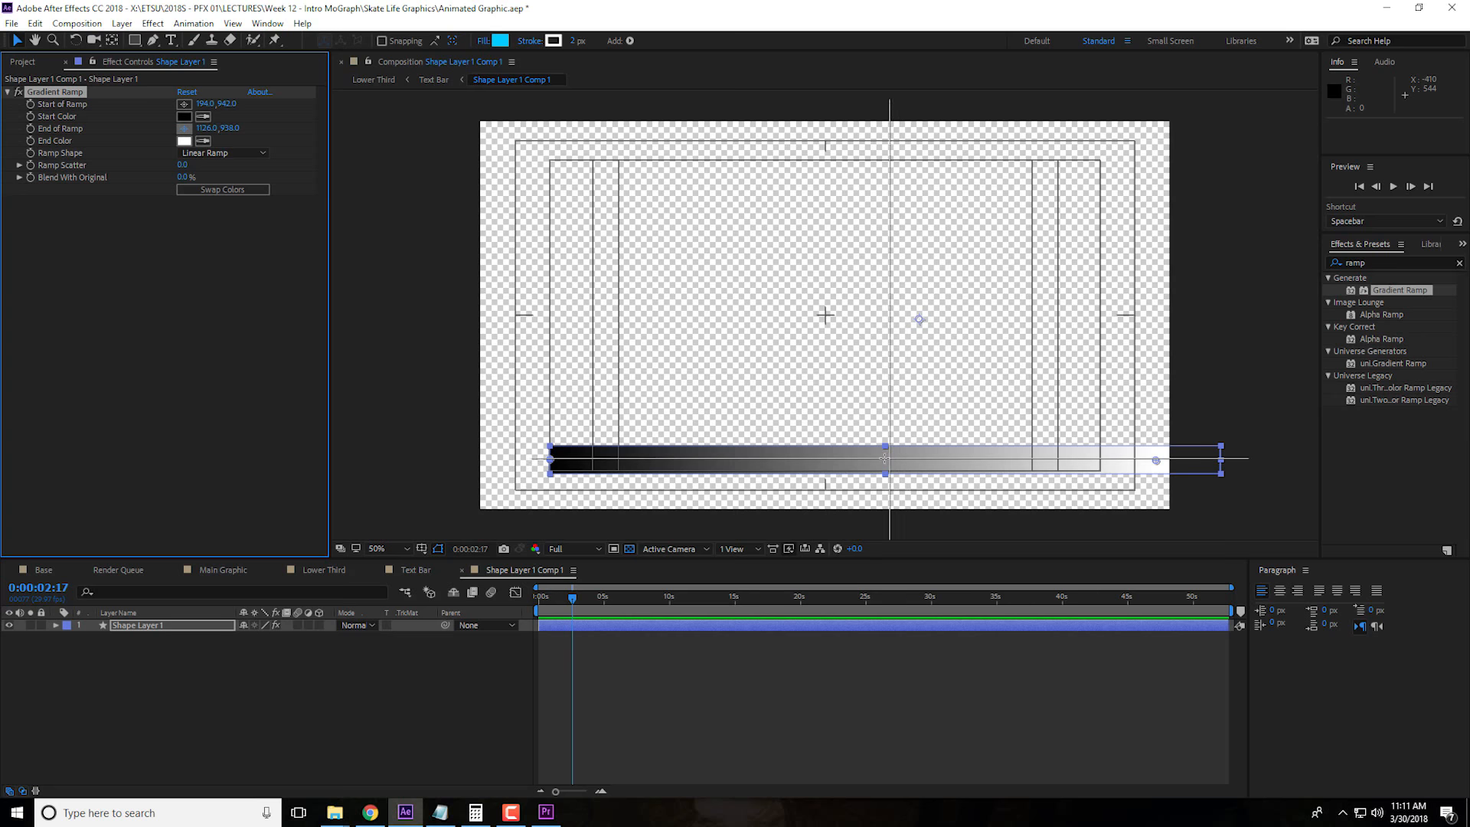
{"action": "left_click", "coordinate": [908, 458]}
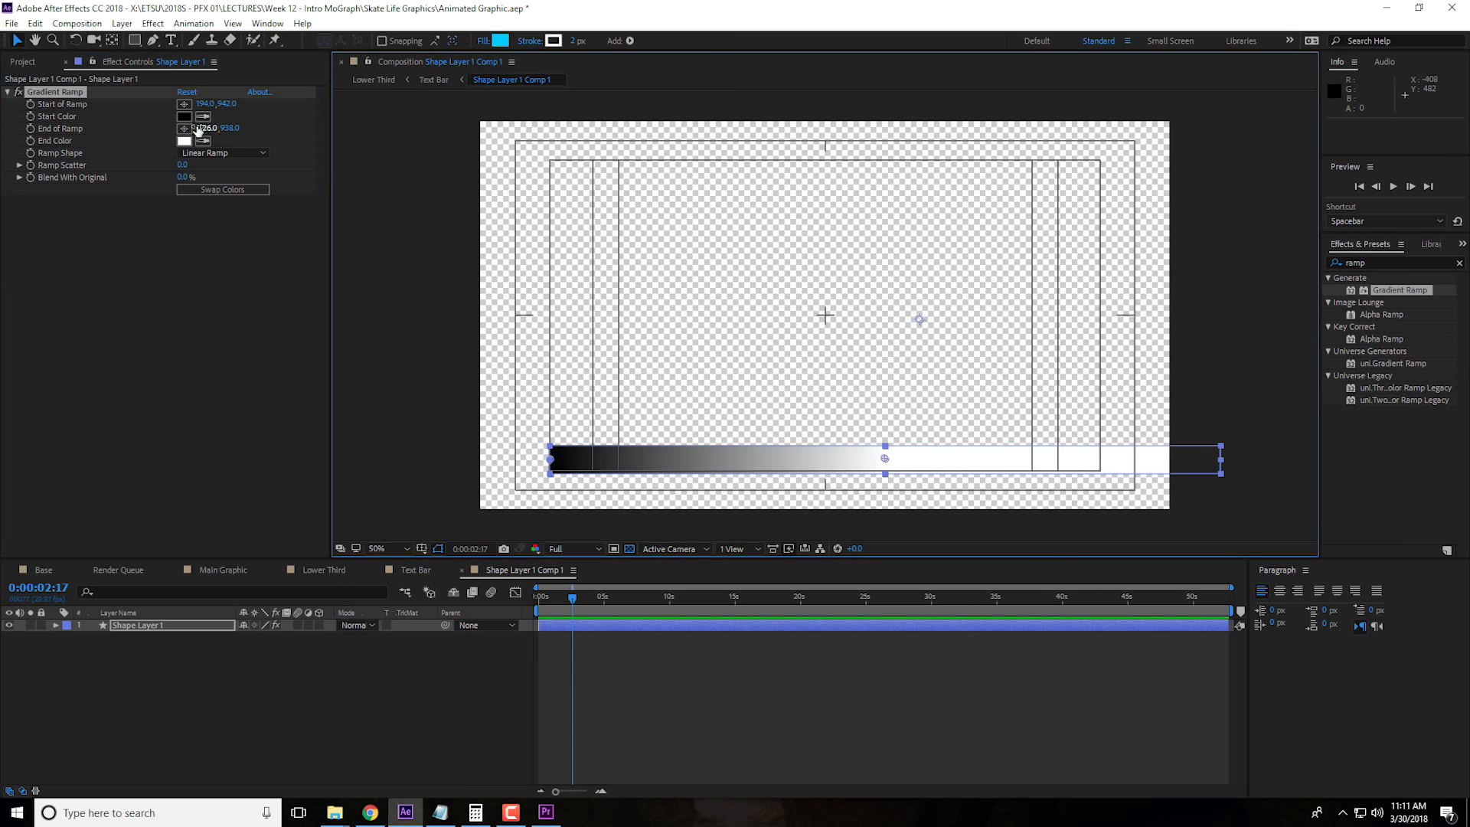
Set the Gradient Ramp's Start Color to a dark teal, about 006680
{"action": "left_click", "coordinate": [184, 117]}
{"action": "left_click_drag", "start_coordinate": [902, 497], "coordinate": [903, 491]}
{"action": "left_click", "coordinate": [887, 496]}
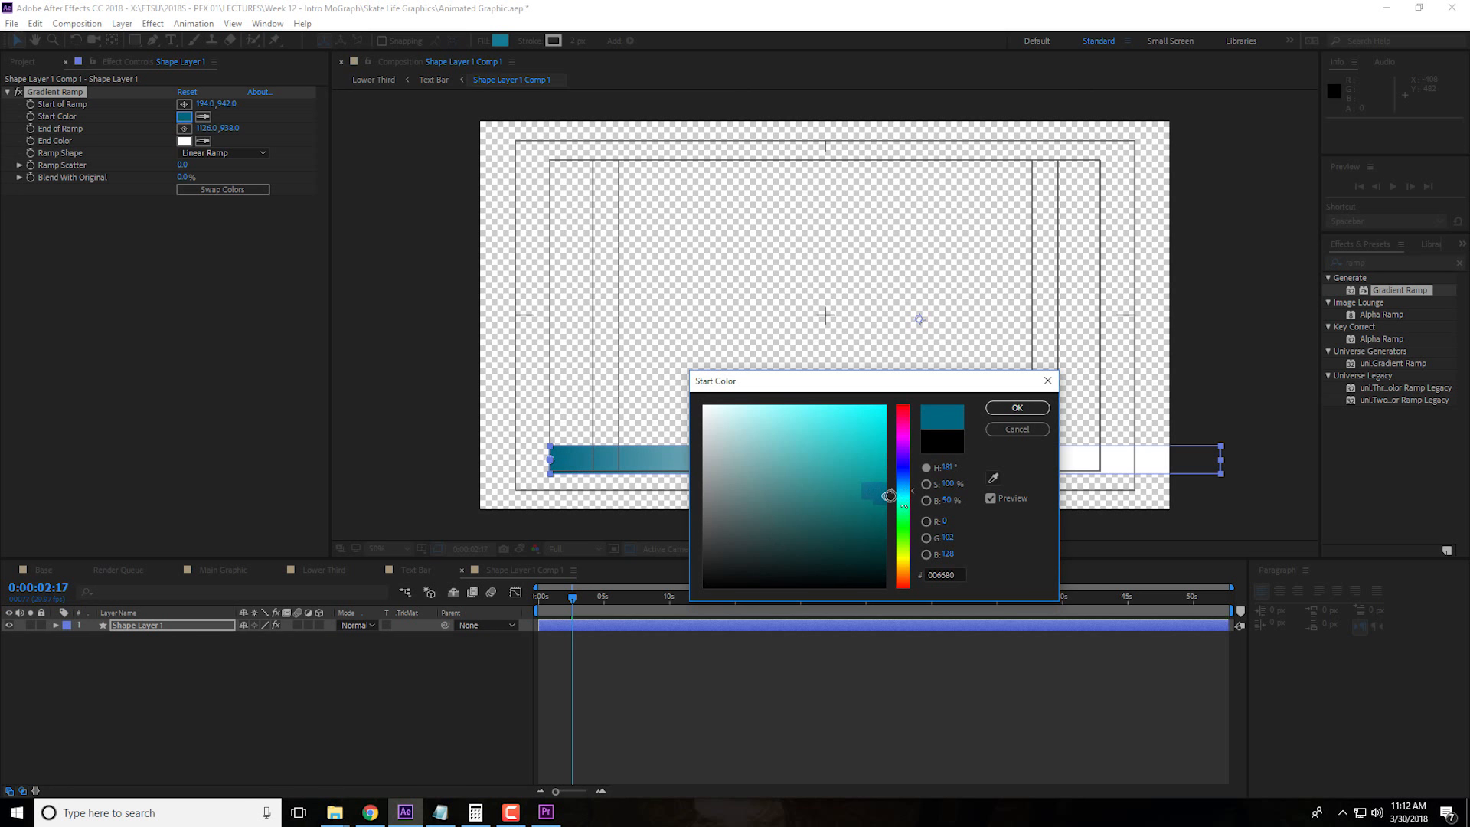
{"action": "left_click", "coordinate": [1017, 407]}
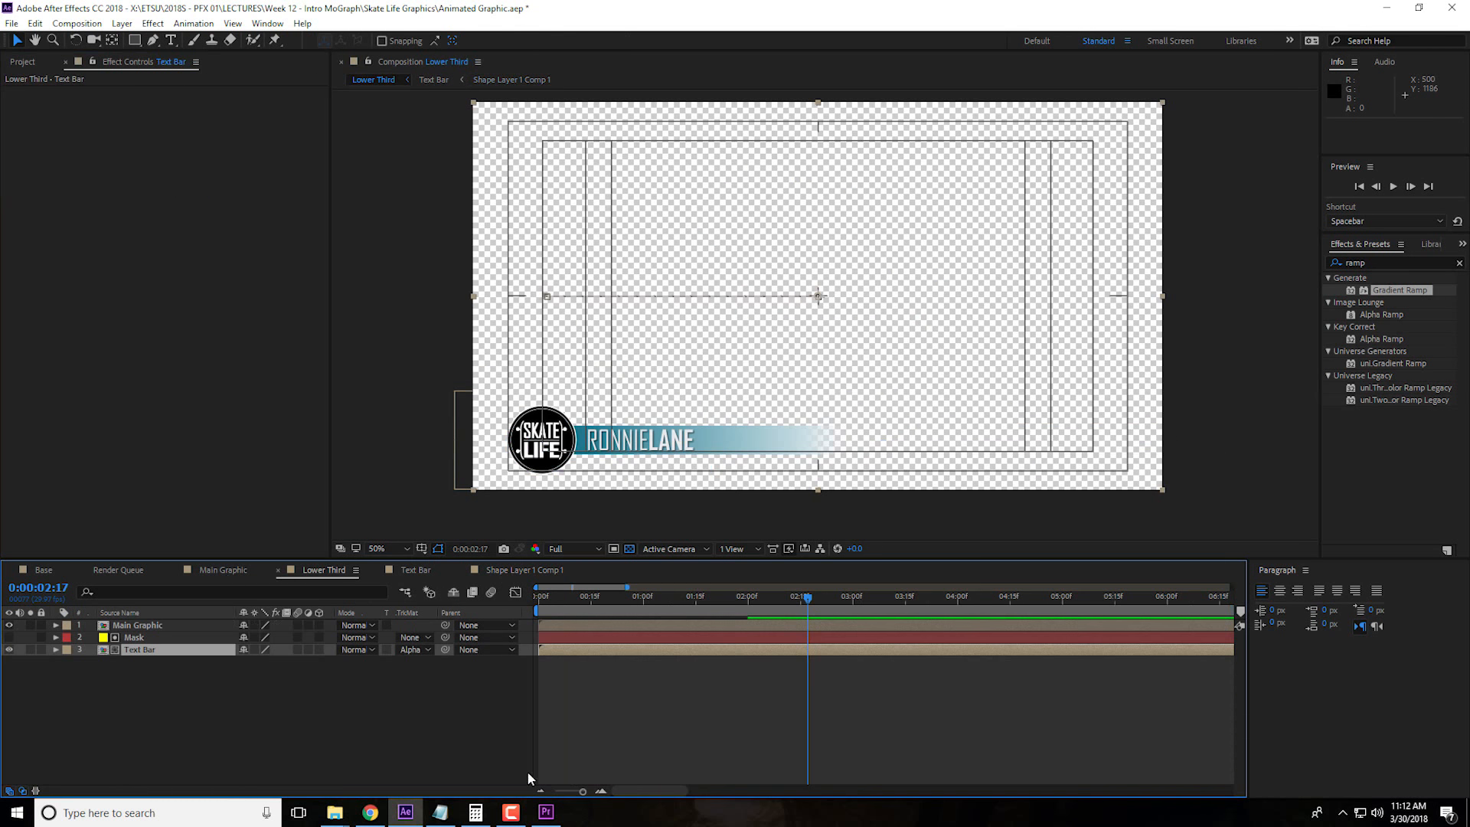
In Premiere Pro, place the Main Graphic composition on V1 at the sequence start and move the interview and Lower Third clips directly after it
{"action": "left_click", "coordinate": [548, 814]}
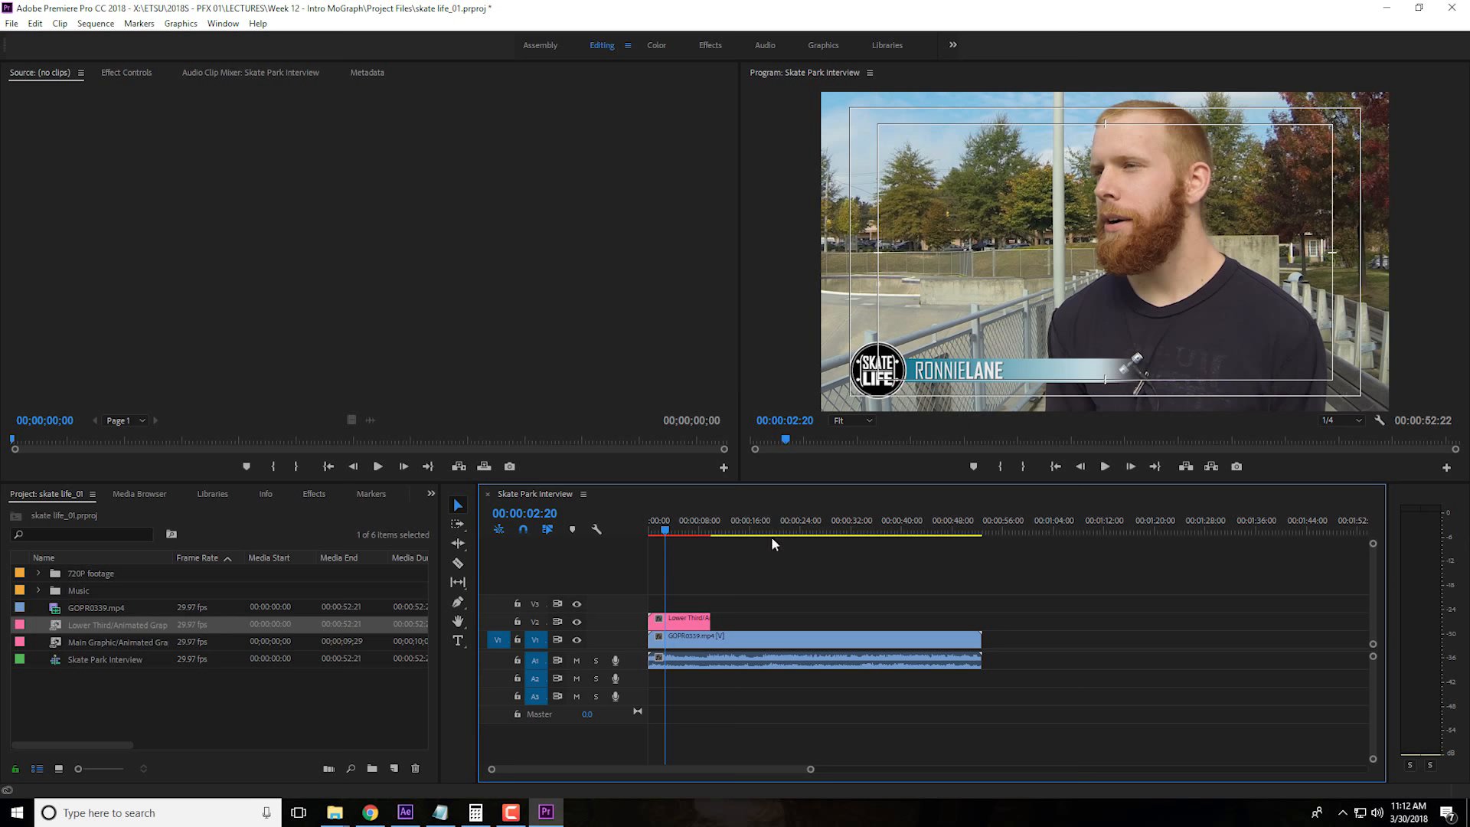
{"action": "left_click_drag", "start_coordinate": [685, 595], "coordinate": [922, 683]}
{"action": "left_click_drag", "start_coordinate": [813, 639], "coordinate": [932, 638]}
{"action": "left_click", "coordinate": [76, 684]}
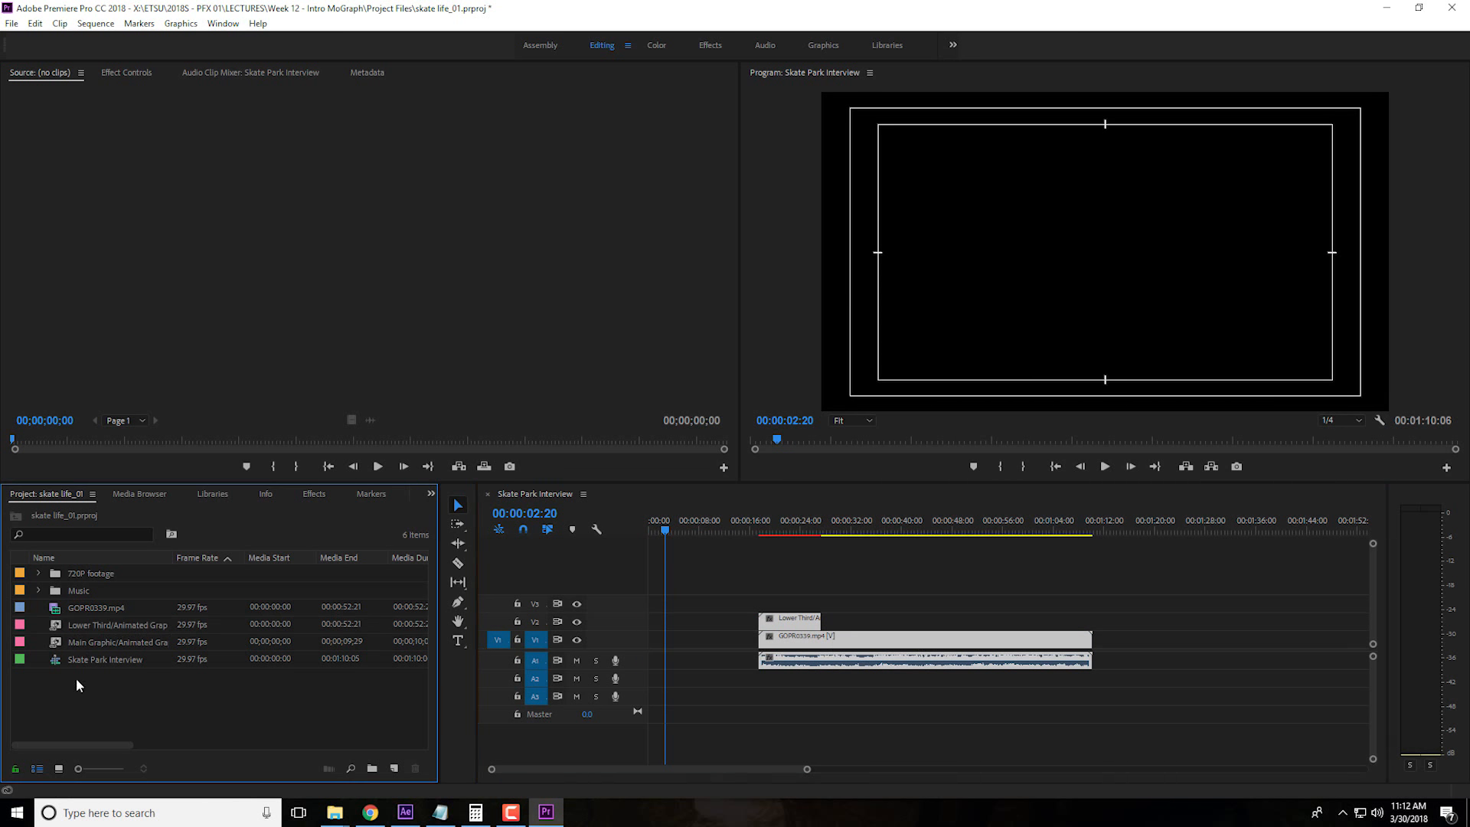
{"action": "left_click_drag", "start_coordinate": [54, 647], "coordinate": [666, 642]}
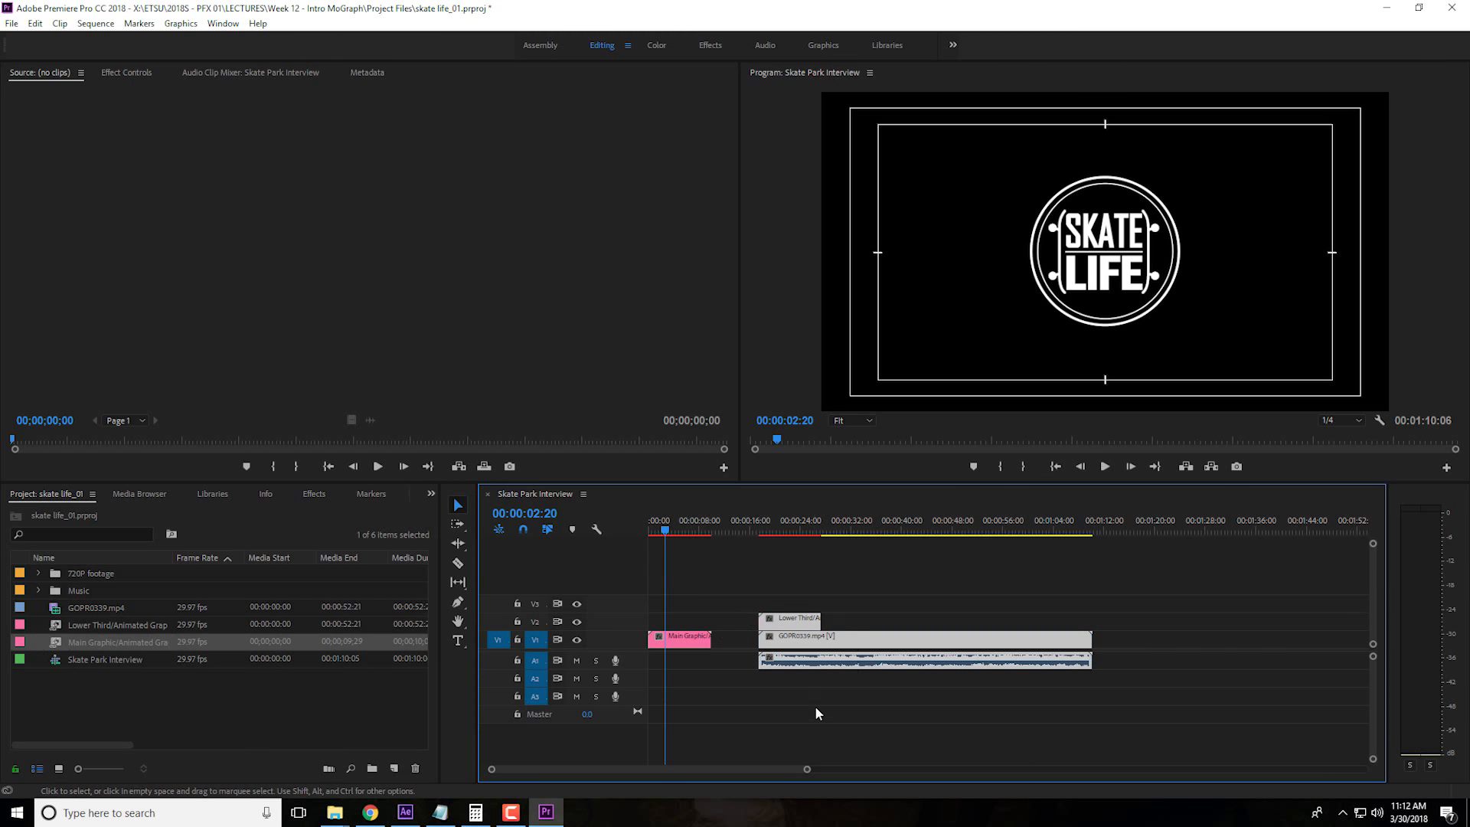
{"action": "left_click_drag", "start_coordinate": [877, 652], "coordinate": [830, 653]}
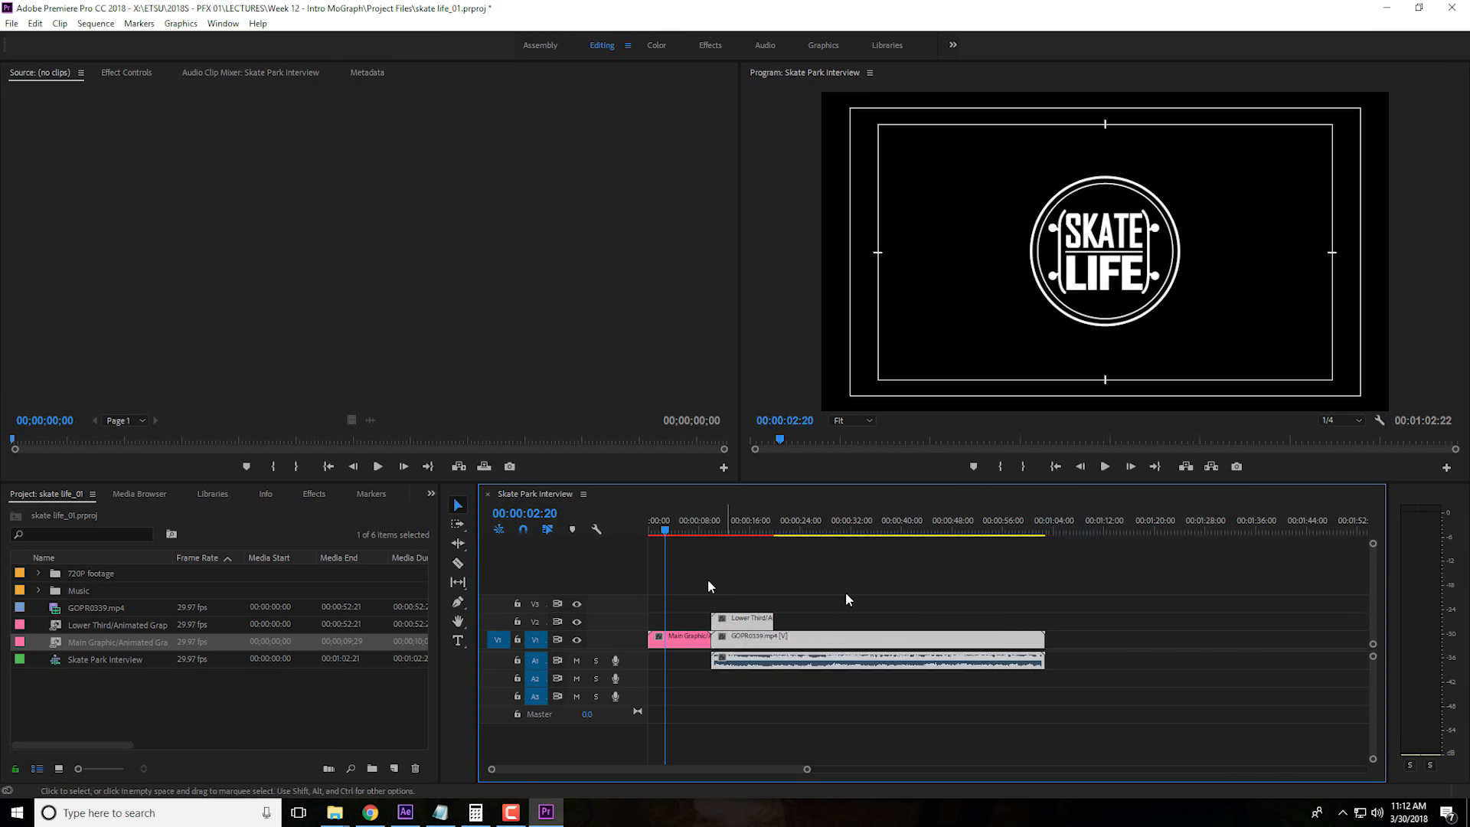
Play the sequence from the start to 00:00:04:29 and inspect the Main Graphic clip at 00:00:06:21
{"action": "key", "text": "Home"}
{"action": "key", "text": "space"}
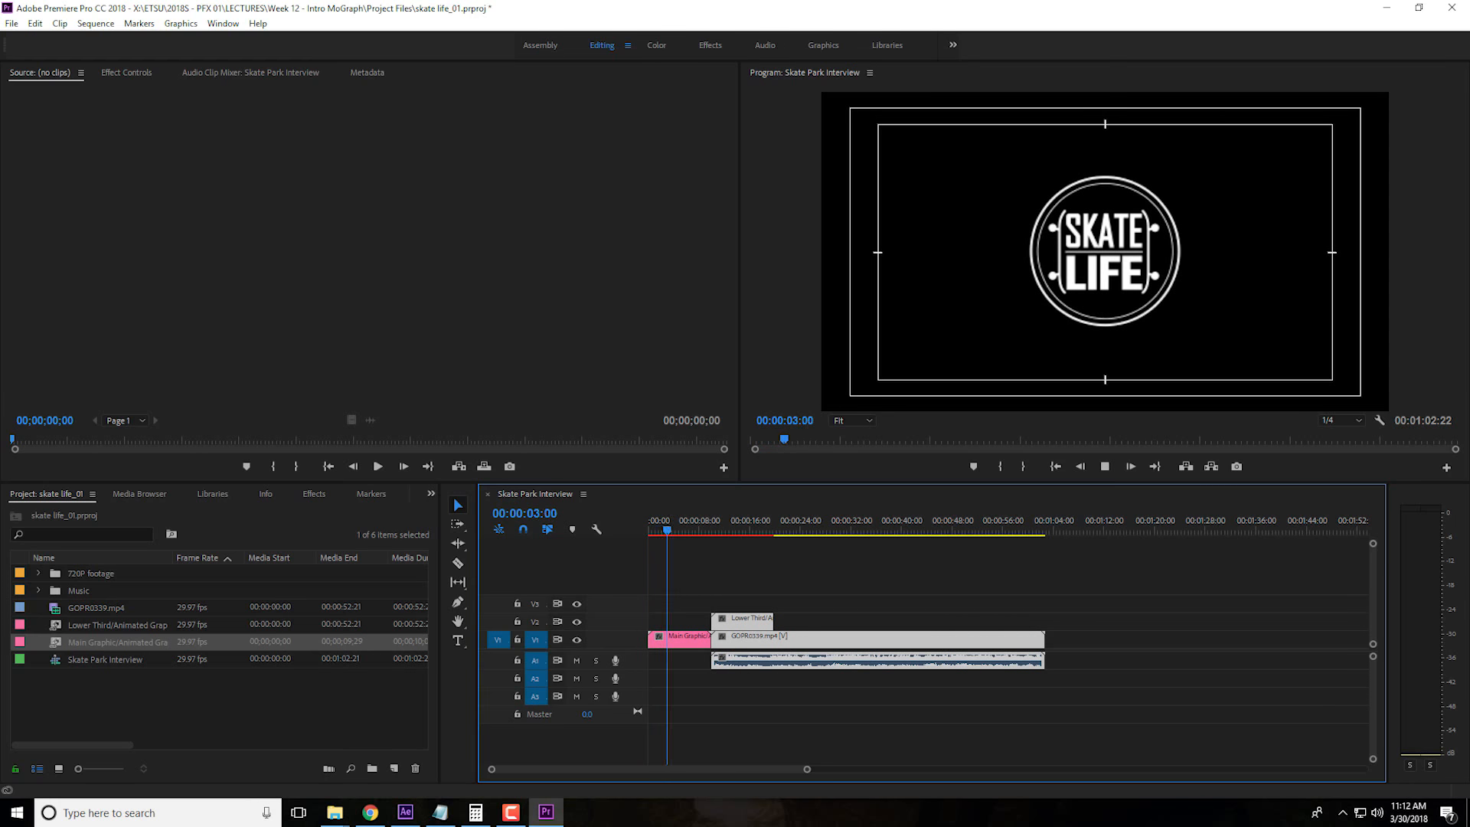
{"action": "key", "text": "space"}
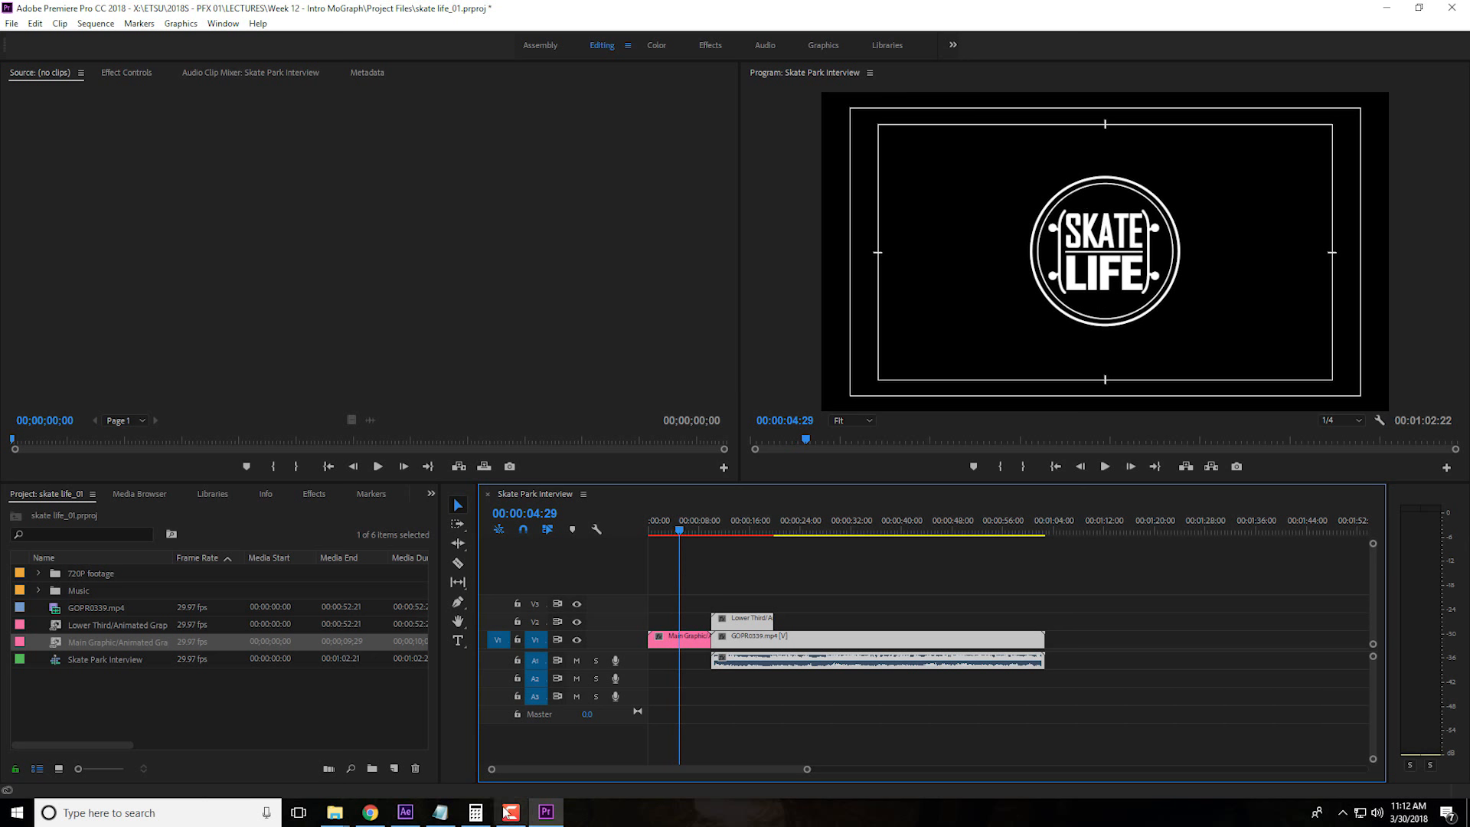
{"action": "left_click", "coordinate": [405, 812]}
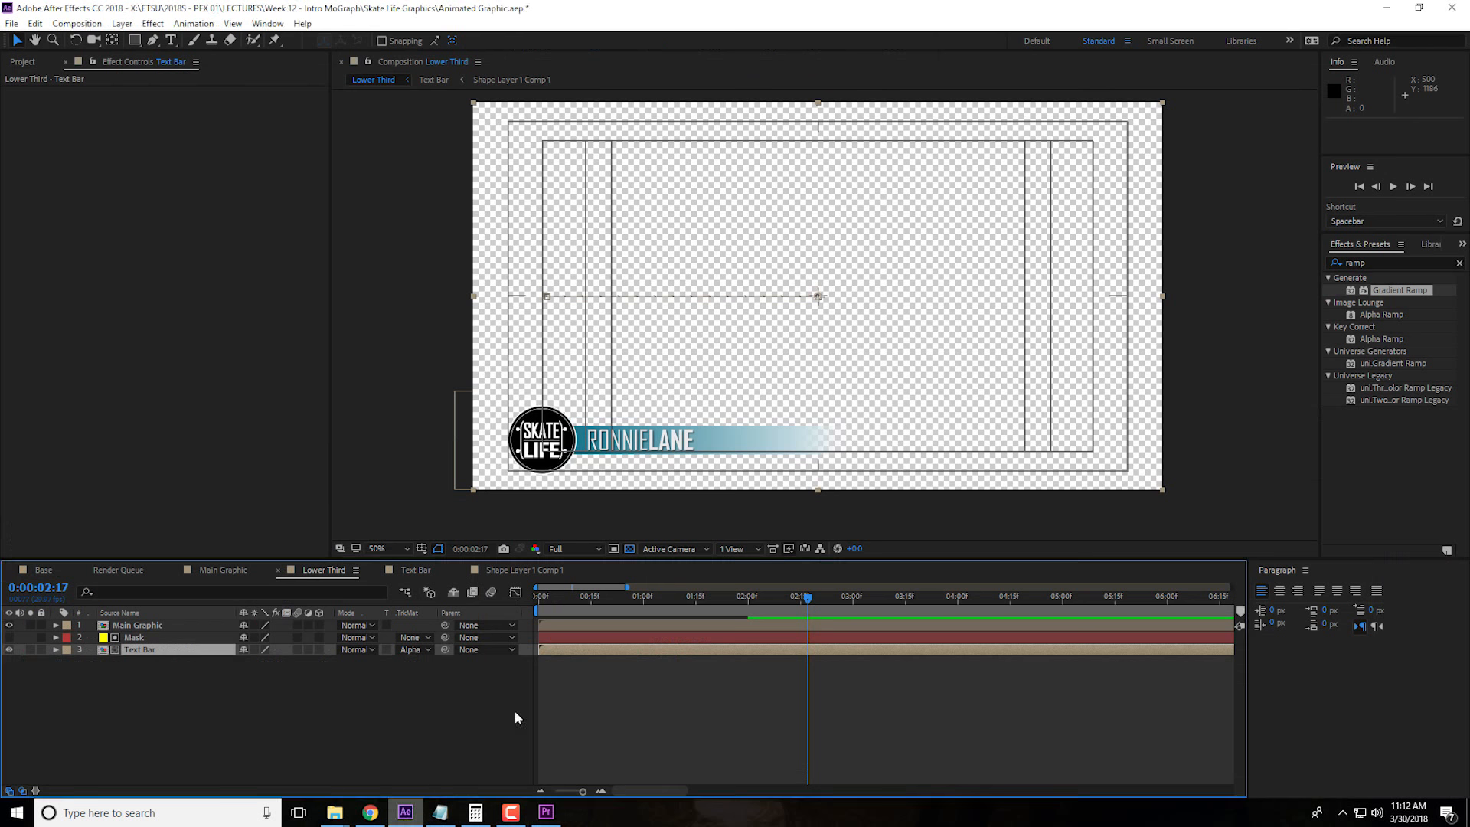
{"action": "left_click", "coordinate": [558, 813]}
{"action": "mouse_move", "coordinate": [689, 531]}
{"action": "left_mouse_down"}
{"action": "mouse_move", "coordinate": [717, 538]}
{"action": "mouse_move", "coordinate": [656, 544]}
{"action": "mouse_move", "coordinate": [690, 547]}
{"action": "left_mouse_up"}
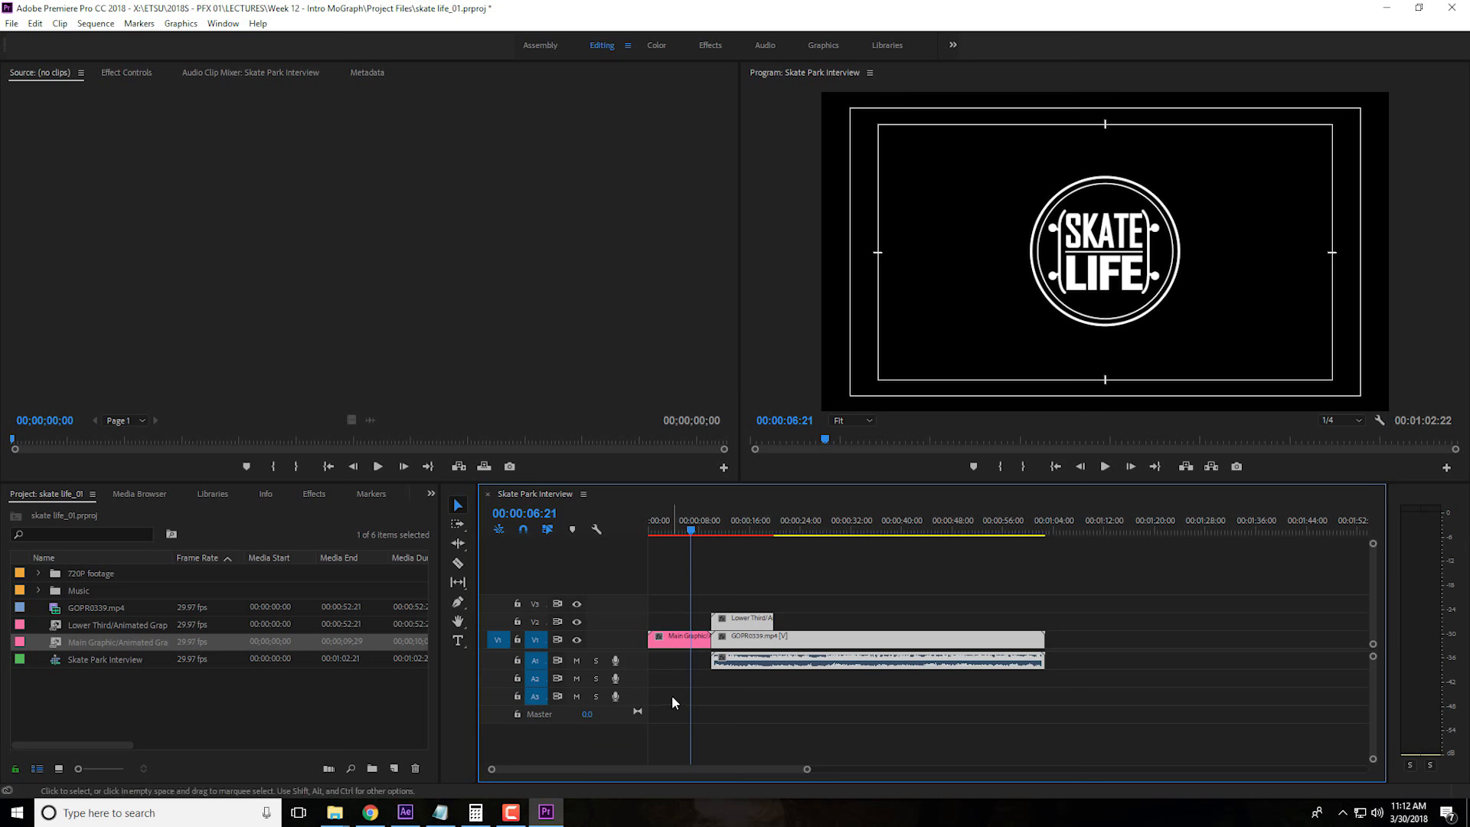
Switch to After Effects and open the Main Graphic composition
{"action": "left_click", "coordinate": [406, 811]}
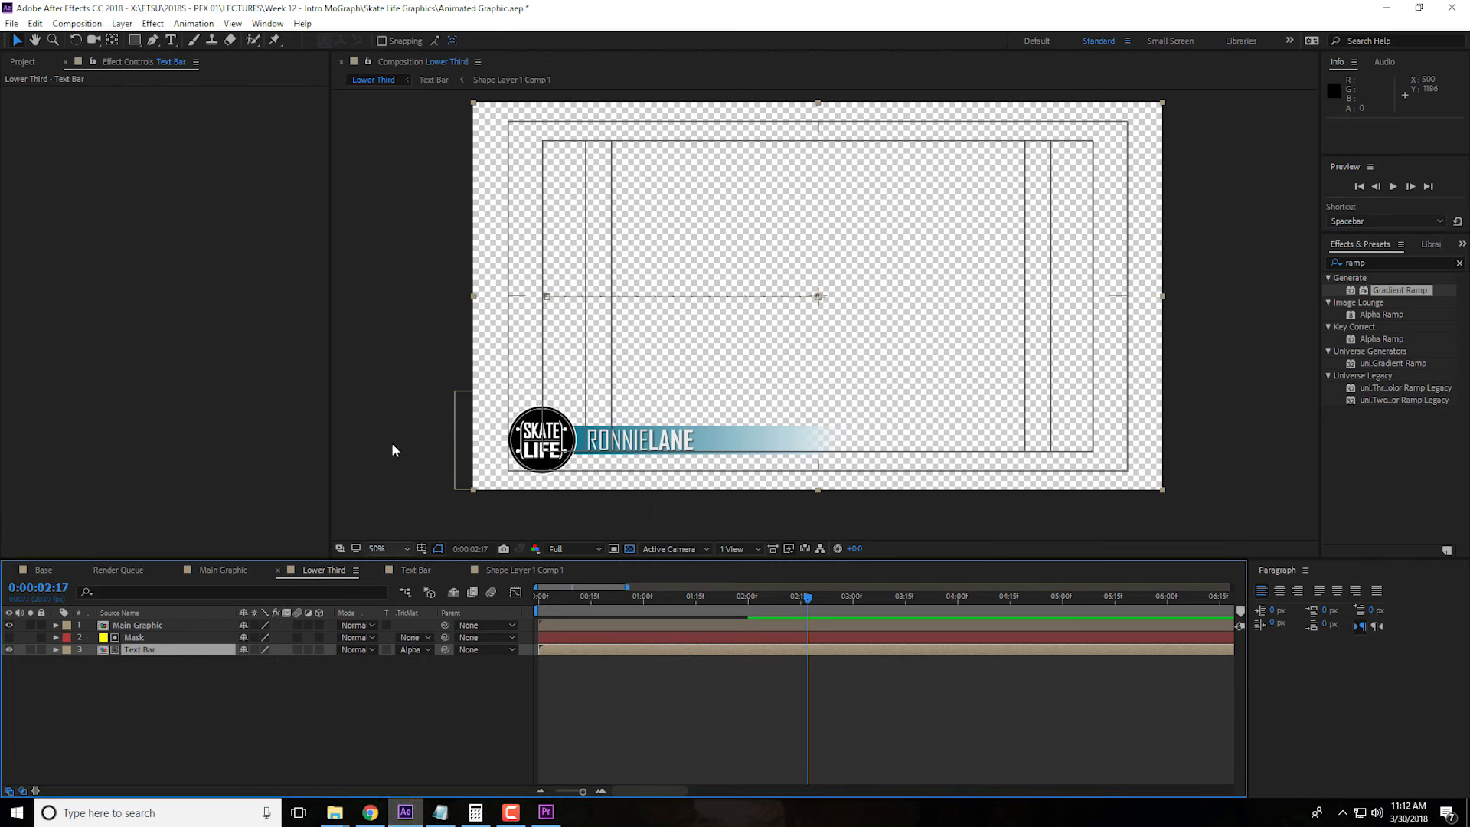
{"action": "left_click", "coordinate": [237, 572]}
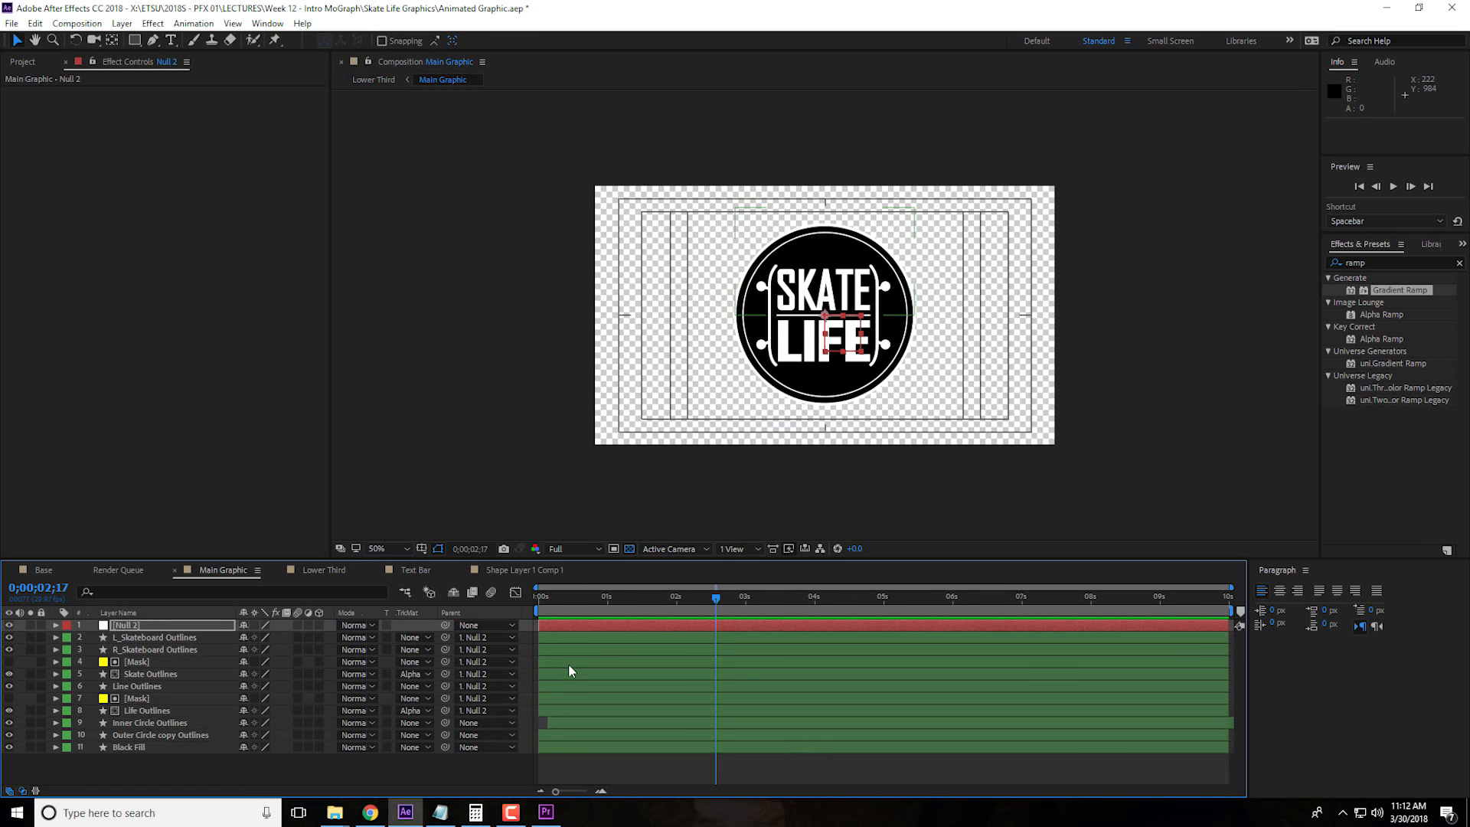